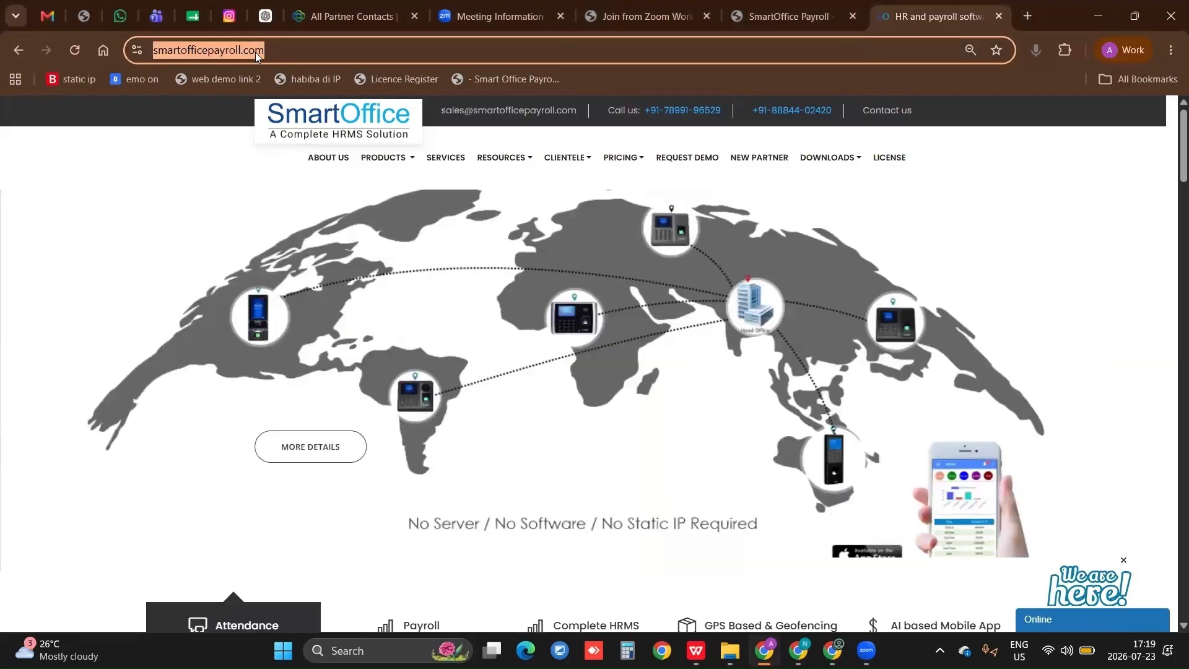
# Open the SmartOffice About Us page and examine the company statistics, highlighting the attendance clients and Google rating figures
pyautogui.press('Return')
pyautogui.scroll(-4, 686, 384)
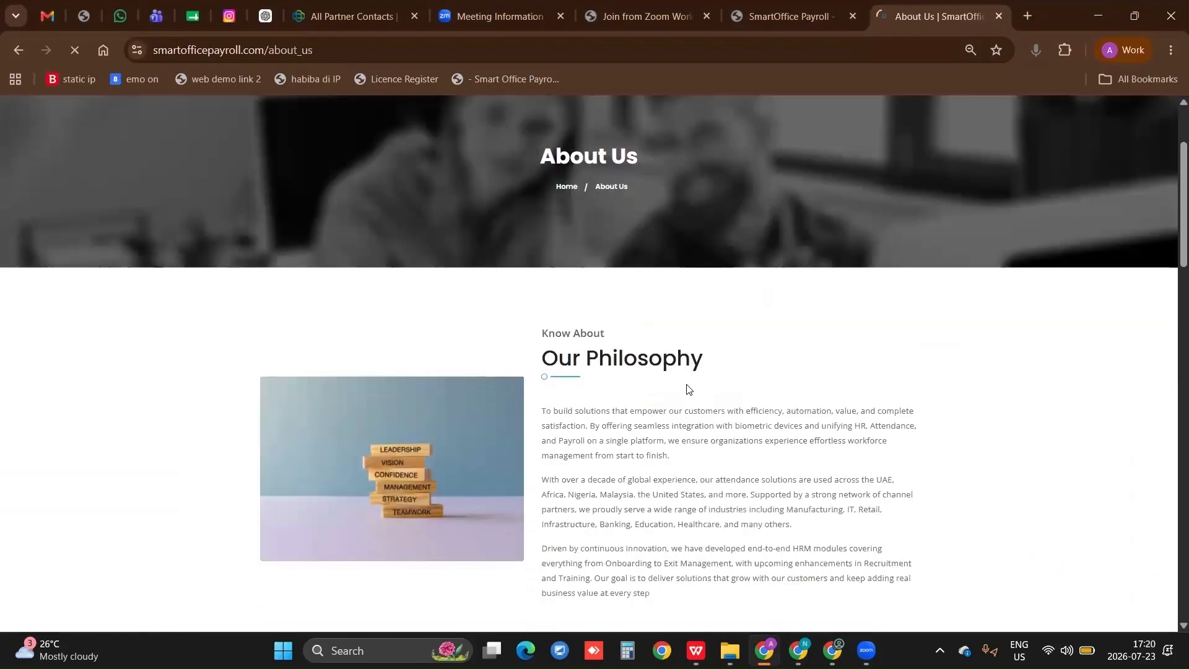
pyautogui.scroll(-18, 686, 387)
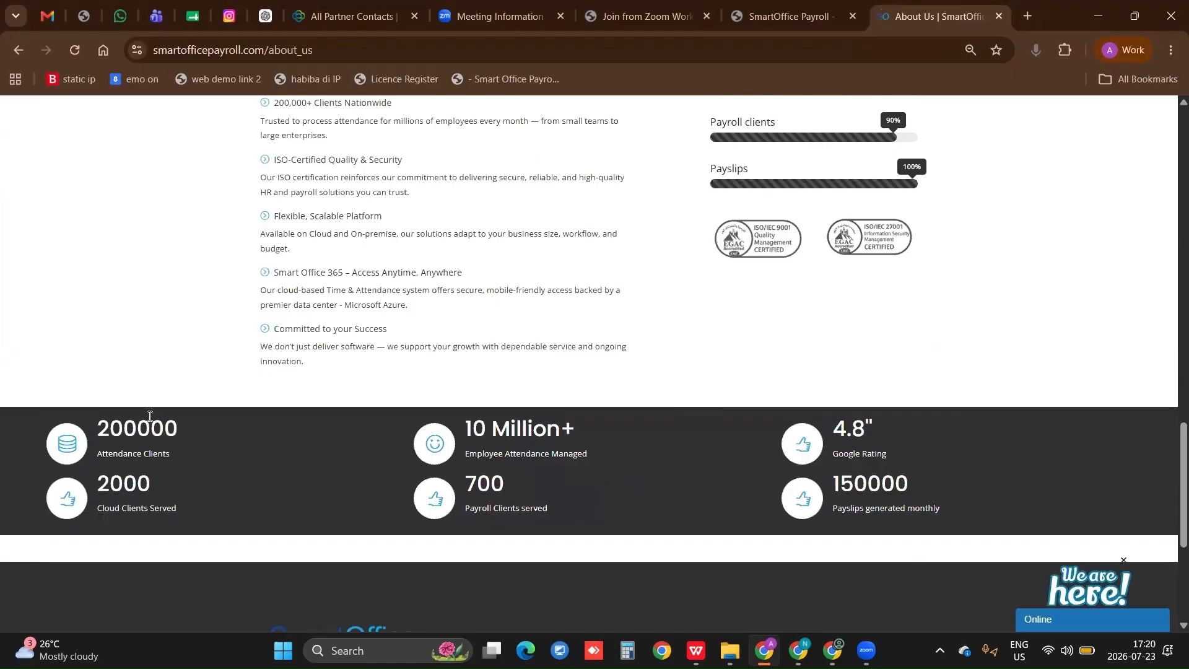
pyautogui.moveTo(104, 423); pyautogui.dragTo(195, 433)
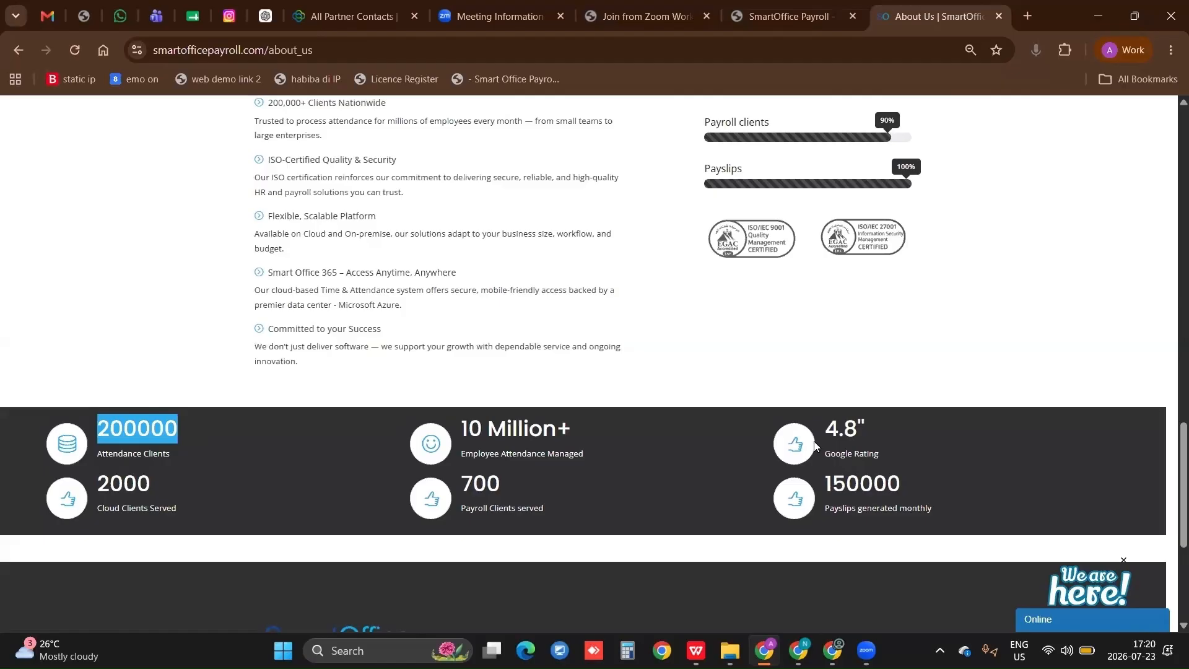
pyautogui.moveTo(830, 427); pyautogui.dragTo(867, 422)
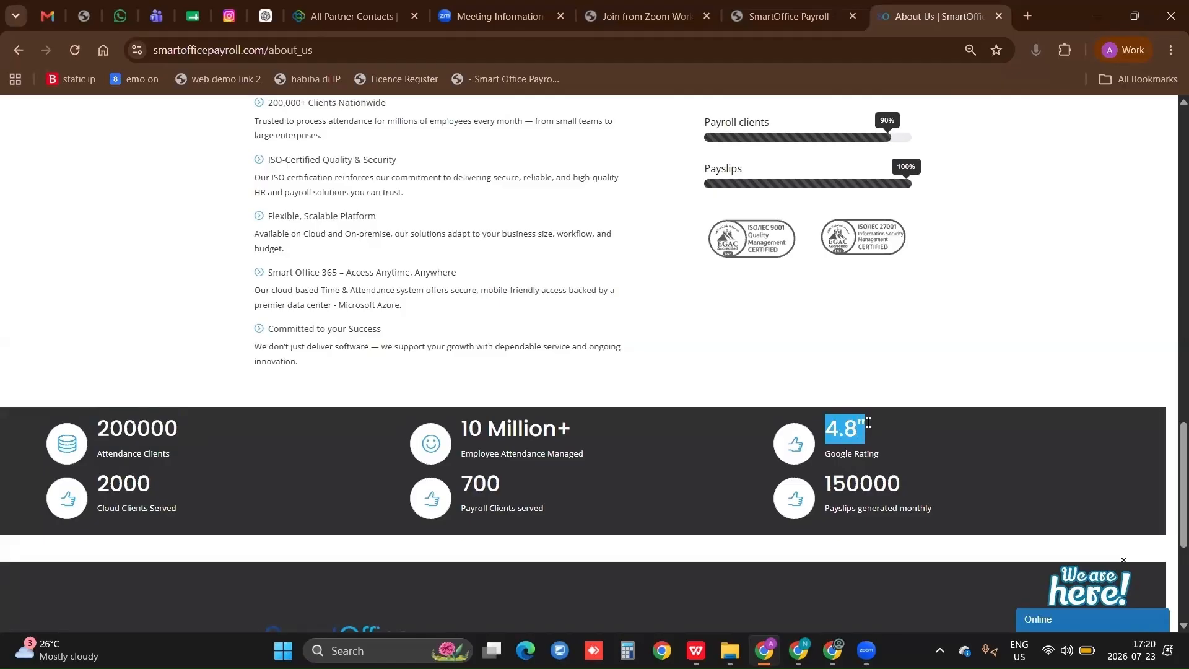
pyautogui.scroll(20, 867, 422)
# Open the Add on product page and review the features from AI based Attendance through GPS based clock In/Out
pyautogui.moveTo(374, 157)
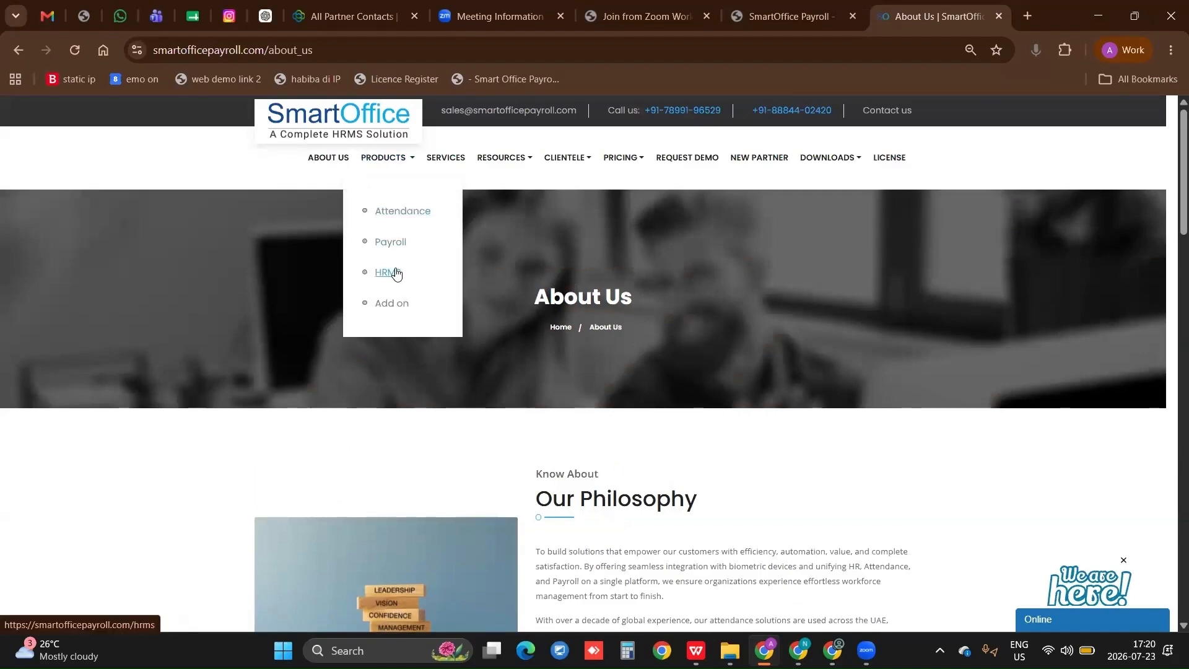
pyautogui.click(398, 307)
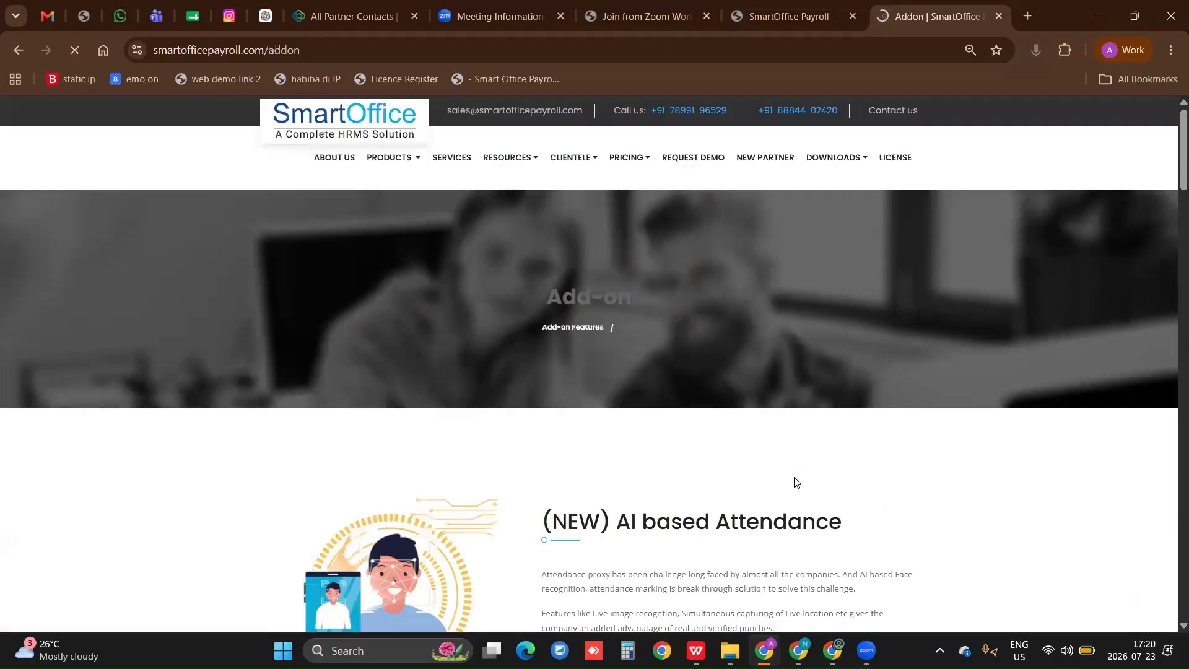
pyautogui.scroll(-9, 796, 483)
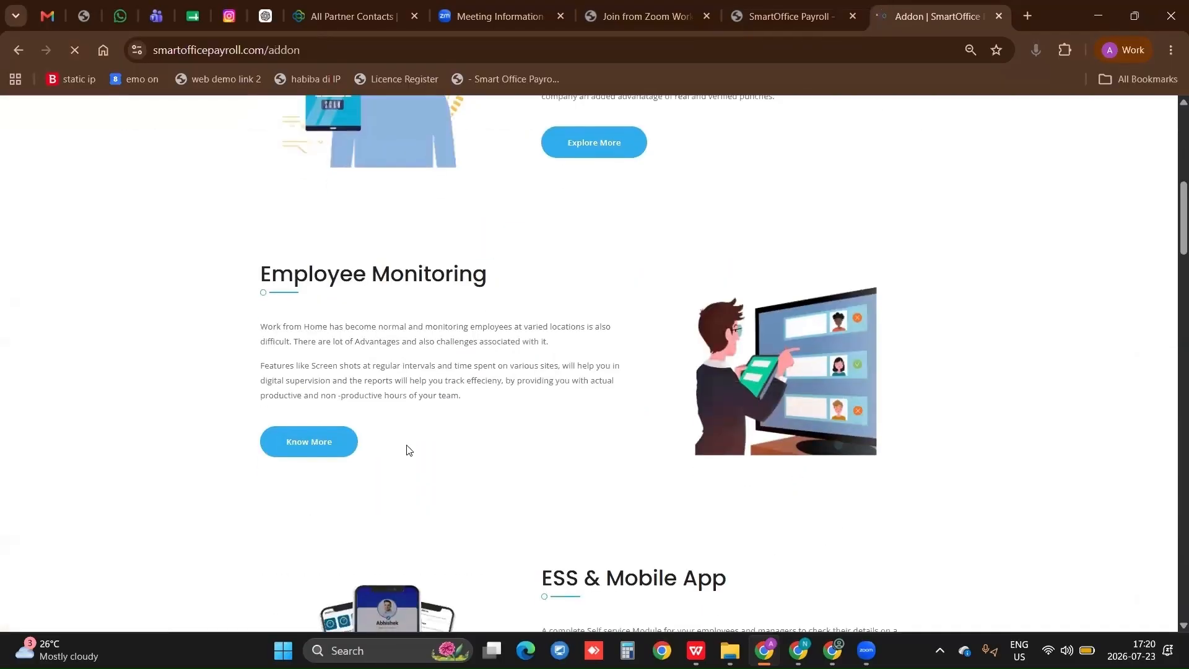
pyautogui.scroll(-4, 409, 451)
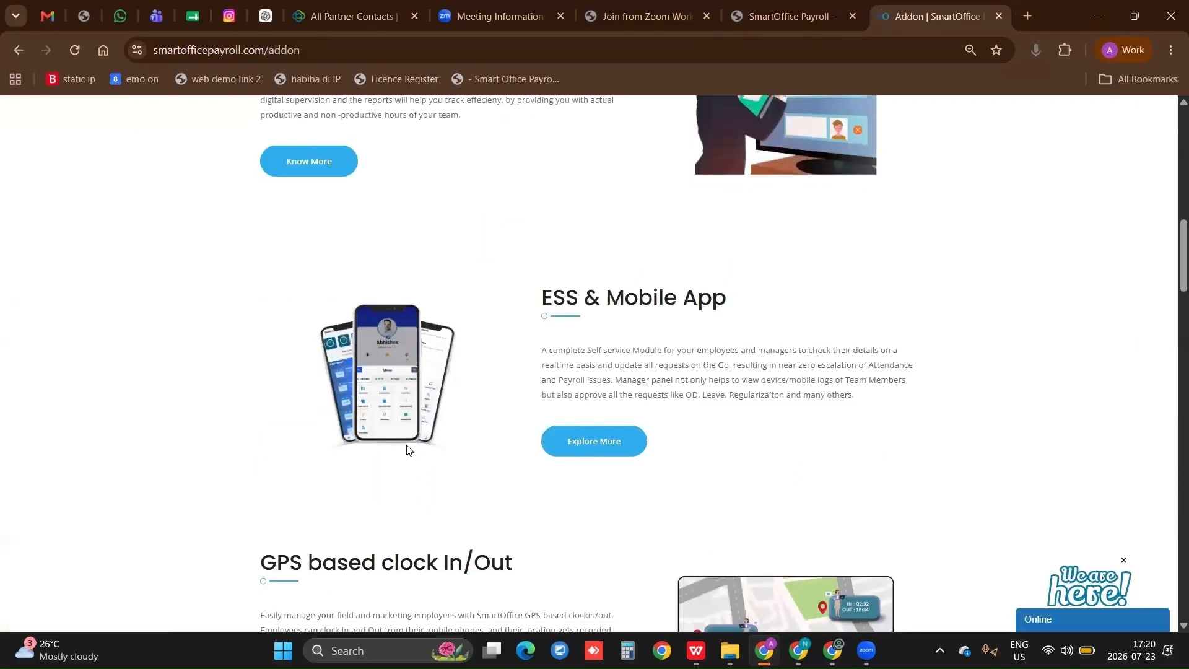
pyautogui.scroll(-4, 409, 450)
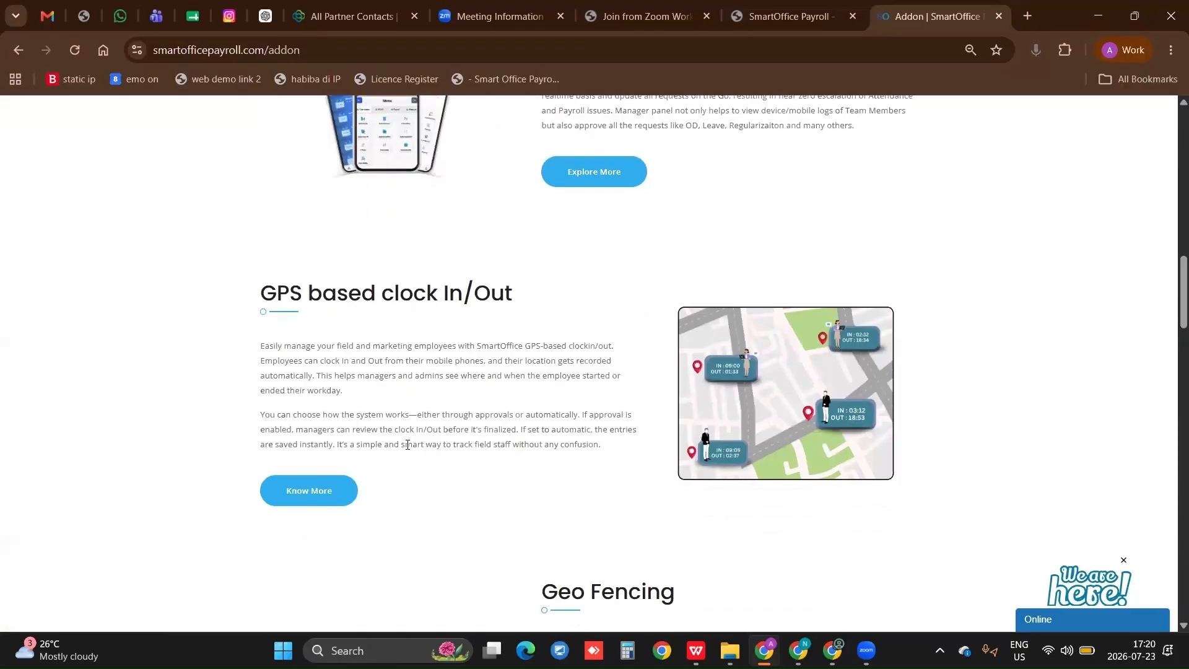
pyautogui.scroll(-2, 408, 445)
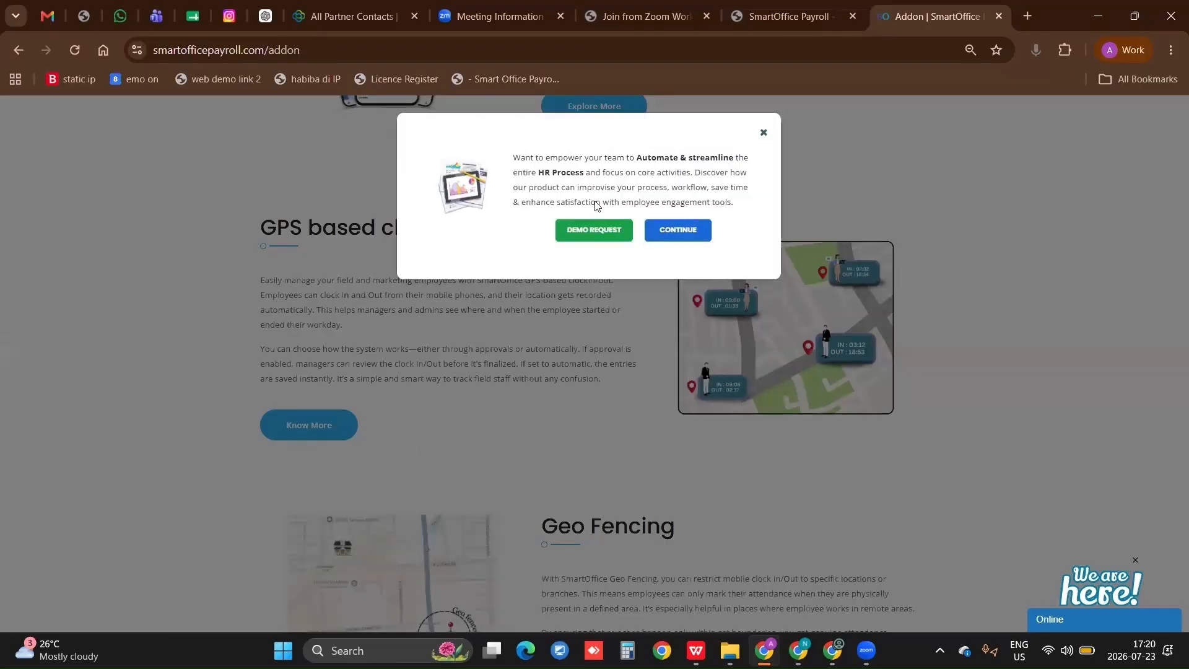
# Dismiss the demo request pop-up and review the remaining add-ons from Geo Fencing through Visitor Management
pyautogui.click(764, 132)
pyautogui.scroll(-14, 612, 433)
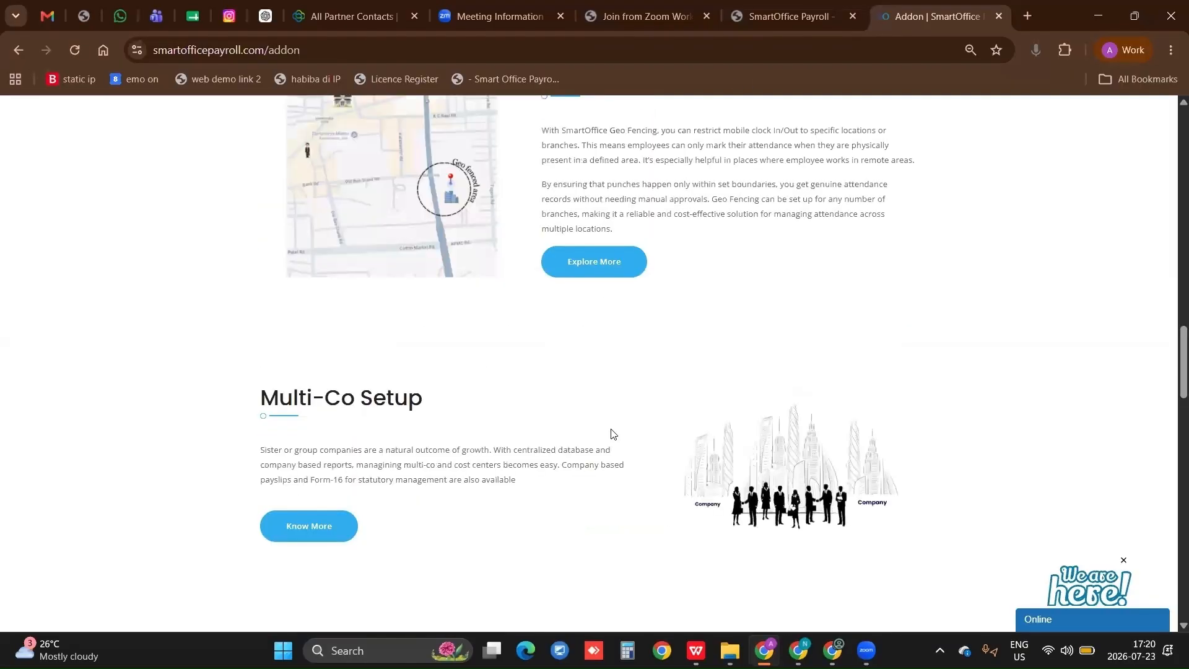
pyautogui.scroll(-1, 612, 433)
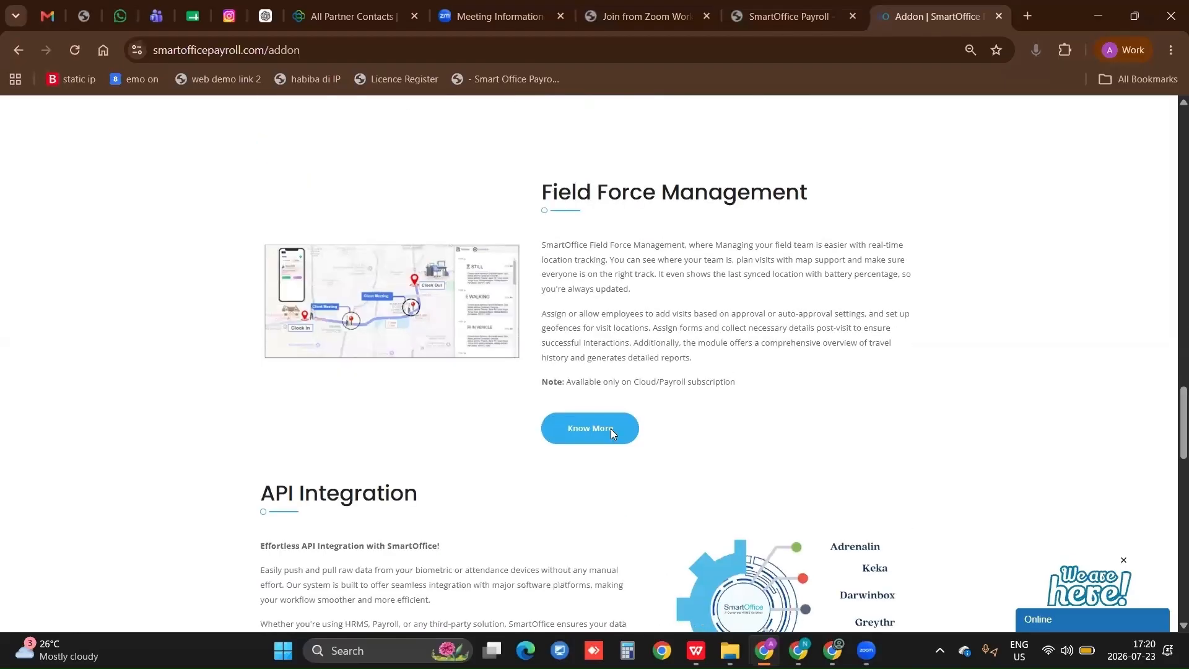
pyautogui.scroll(-2, 612, 433)
pyautogui.scroll(-6, 612, 433)
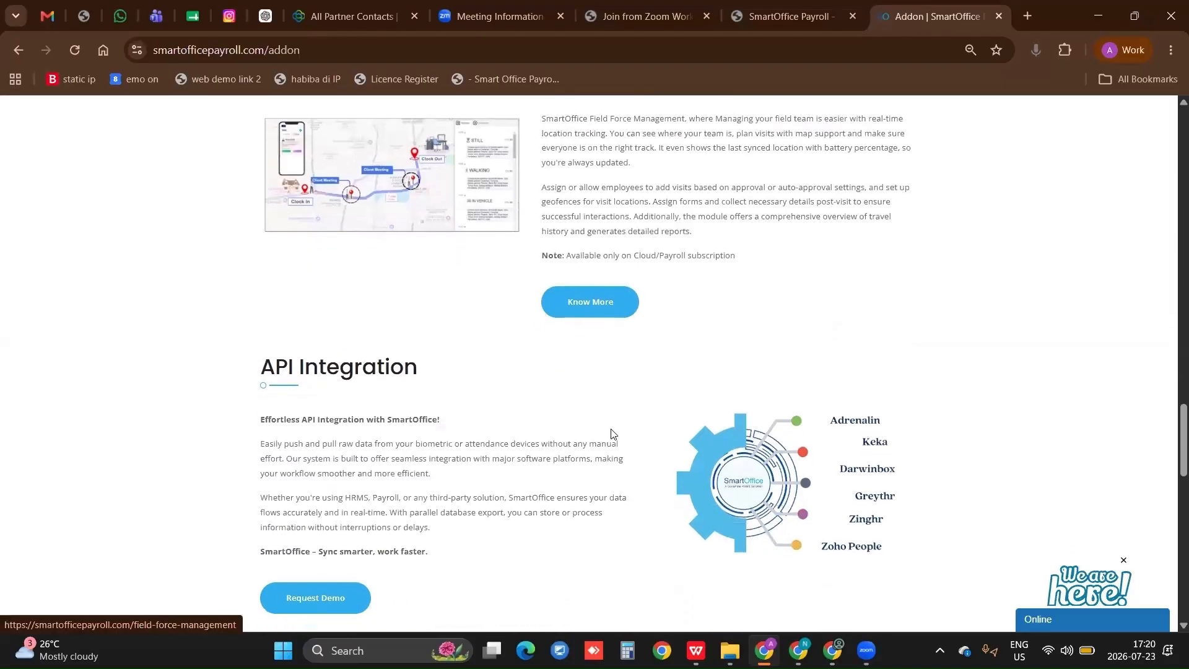
pyautogui.scroll(-5, 612, 433)
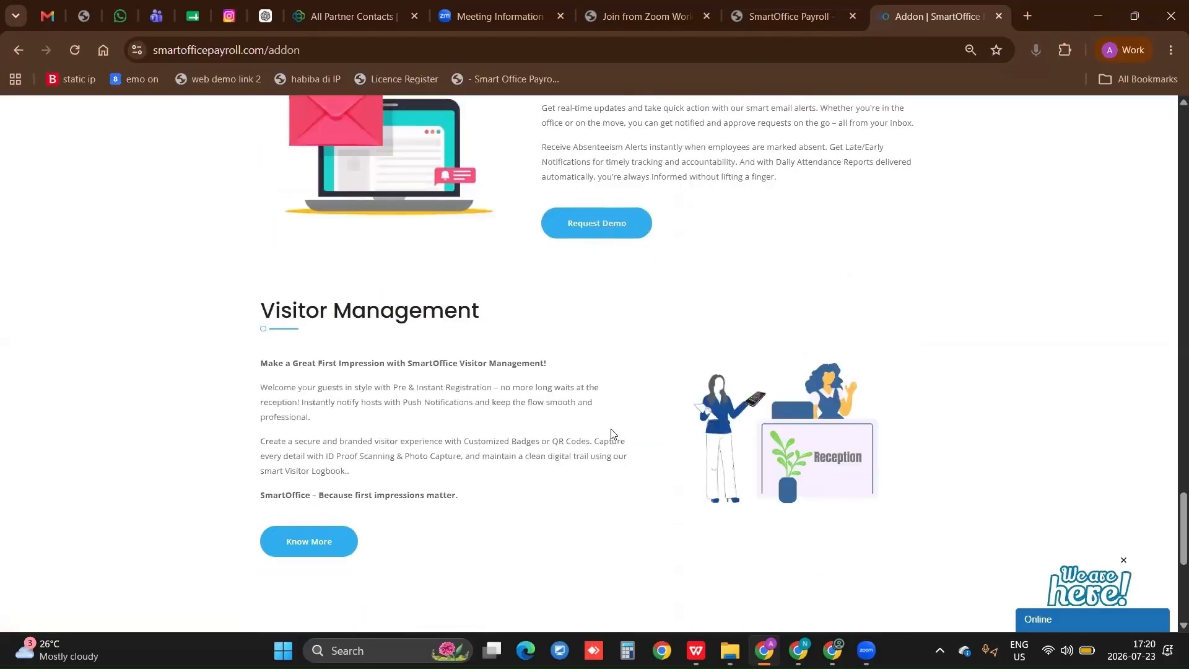
pyautogui.scroll(-5, 612, 433)
pyautogui.scroll(20, 612, 432)
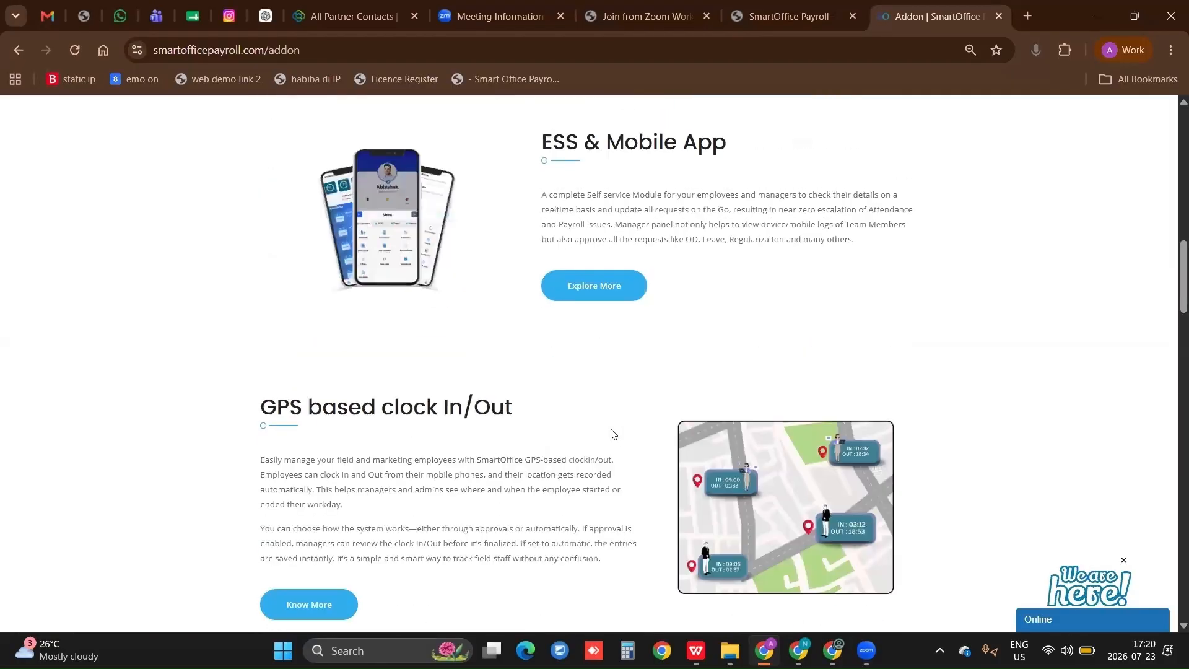
pyautogui.hotkey('ctrl', 'shift', 'Tab')
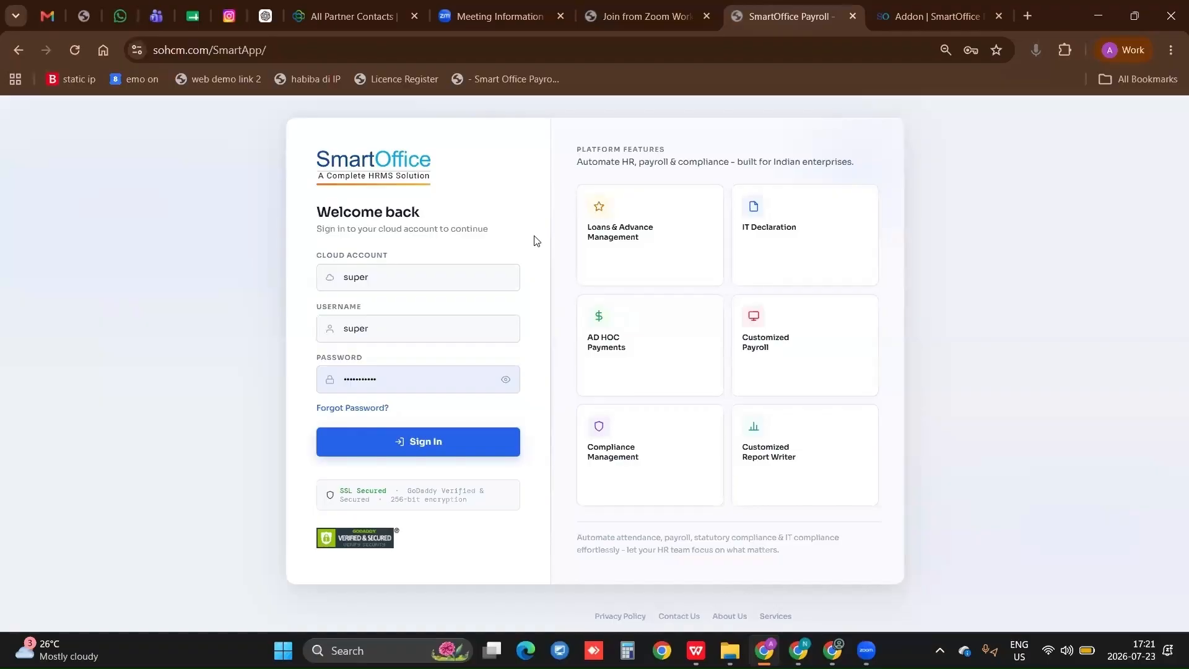
pyautogui.click(275, 51)
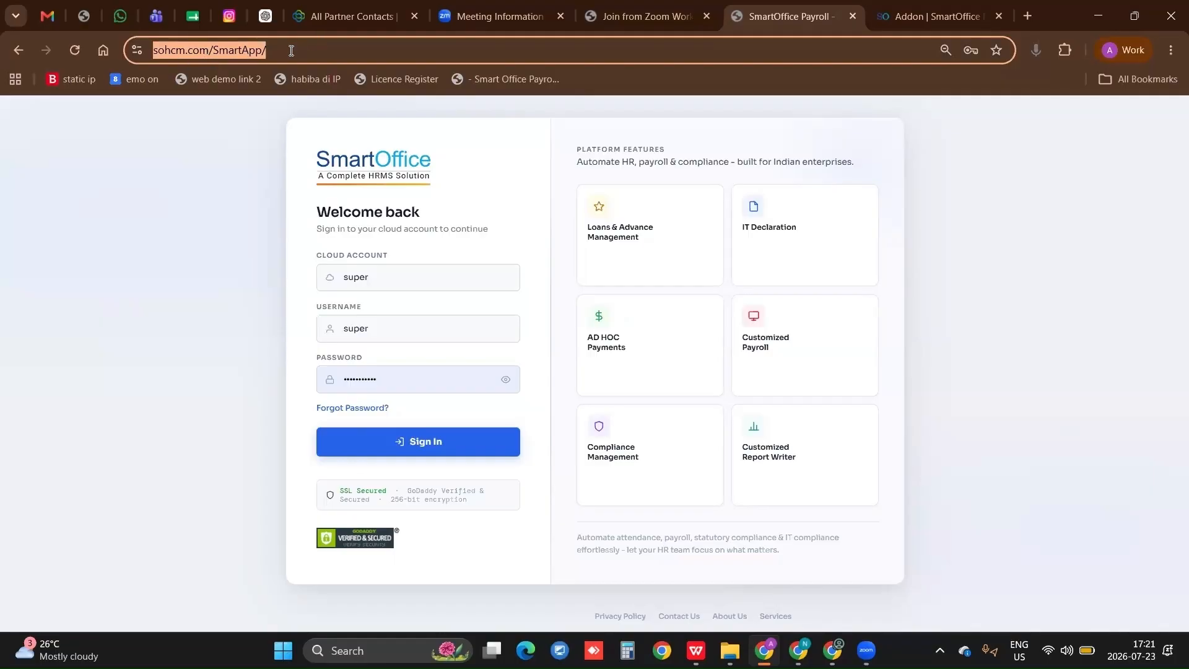
pyautogui.click(291, 50)
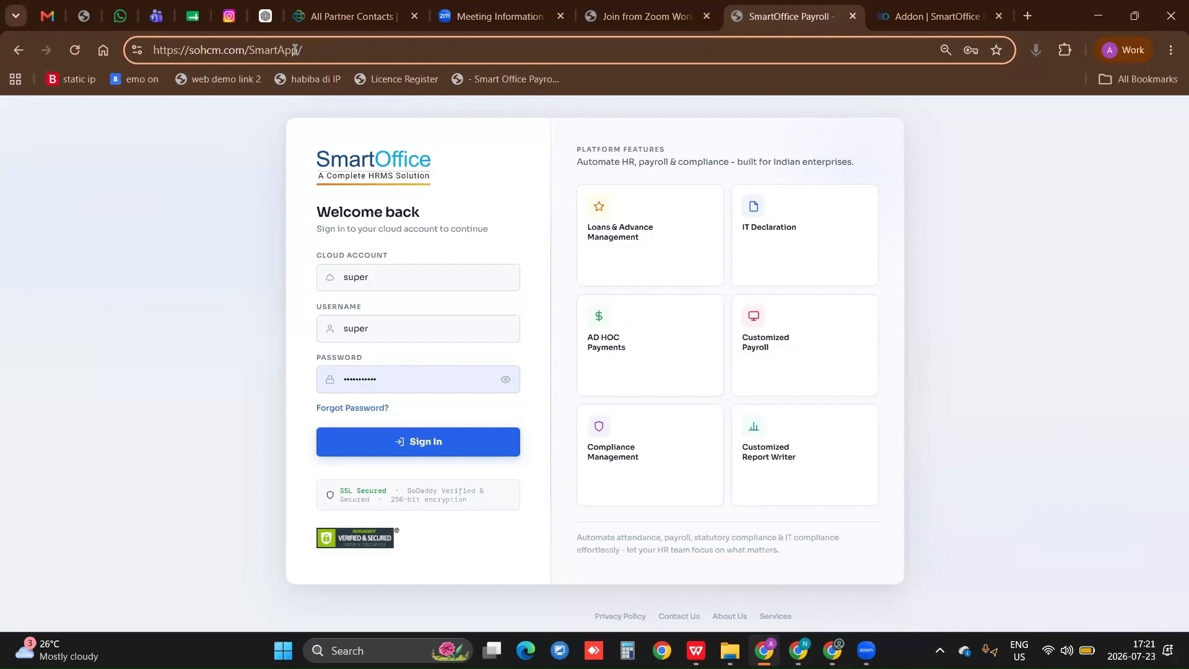
pyautogui.moveTo(300, 50); pyautogui.dragTo(123, 55)
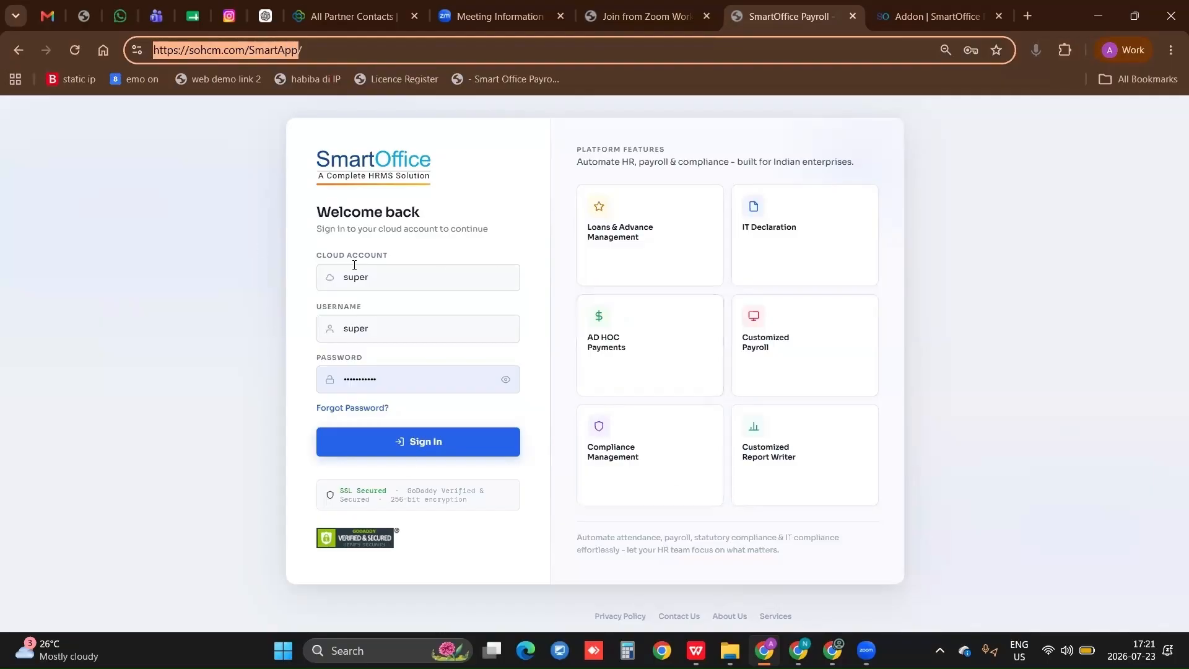
# Check the prefilled cloud account and username fields, and sign in to the SmartOffice cloud account
pyautogui.doubleClick(342, 275)
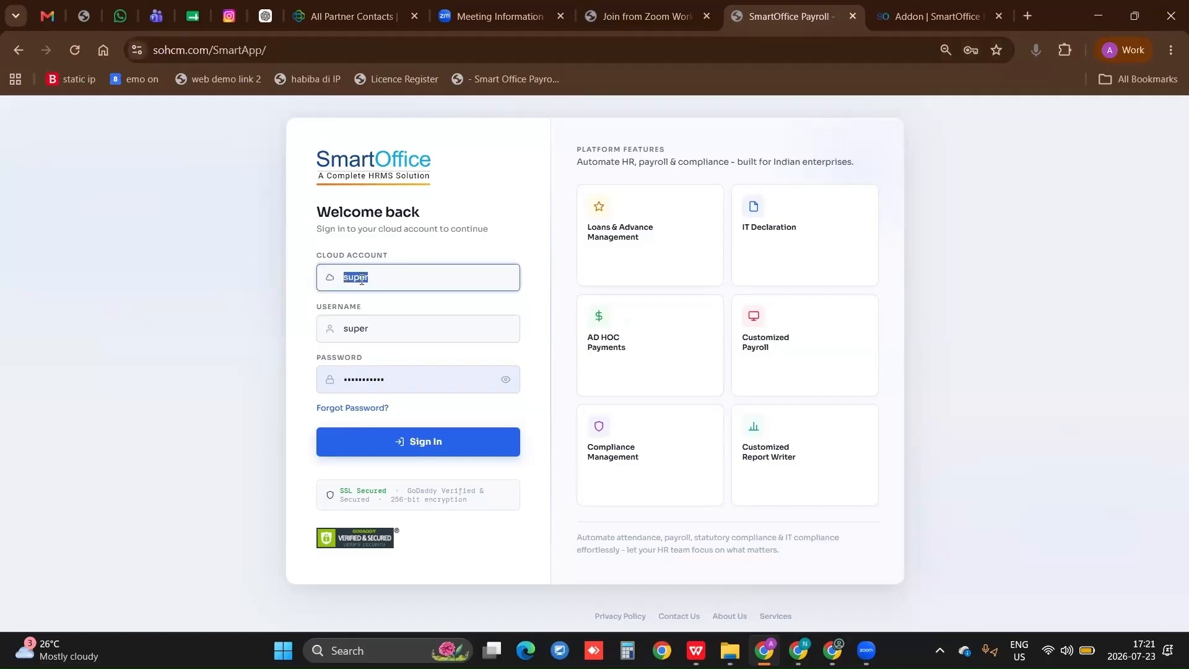
pyautogui.click(374, 332)
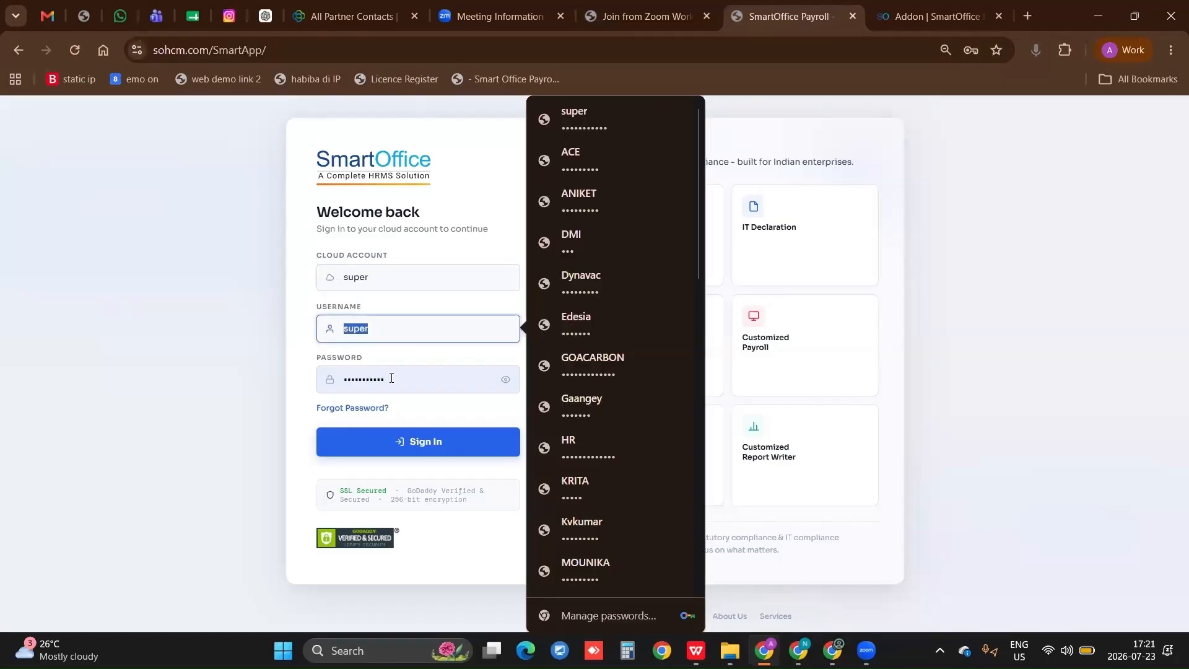
pyautogui.press('Tab')
pyautogui.click(438, 449)
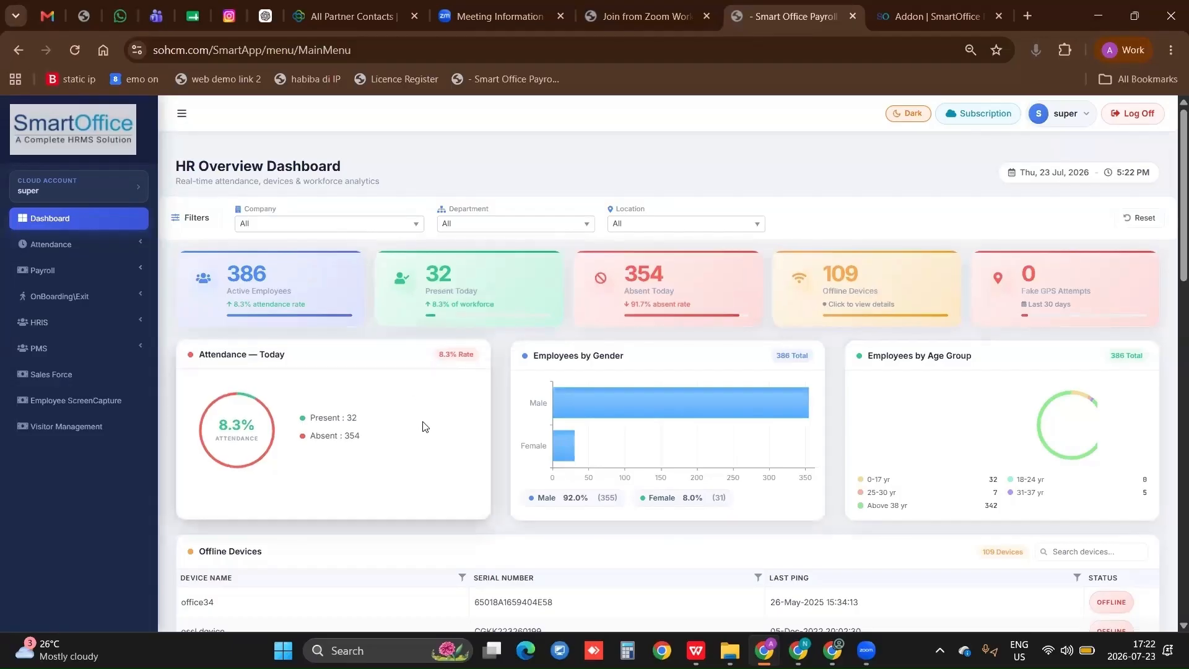
# Examine the dashboard's Attendance Today, Employees by Gender and Employees by Age Group cards
pyautogui.scroll(-2, 435, 422)
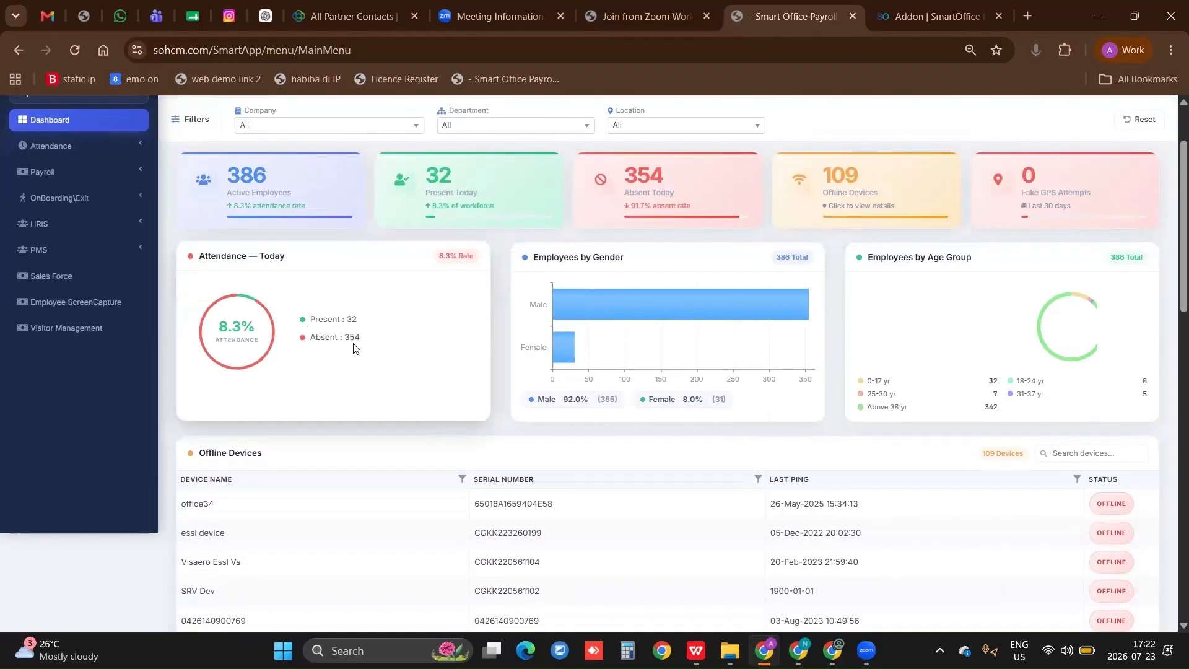
pyautogui.moveTo(355, 340); pyautogui.dragTo(311, 342)
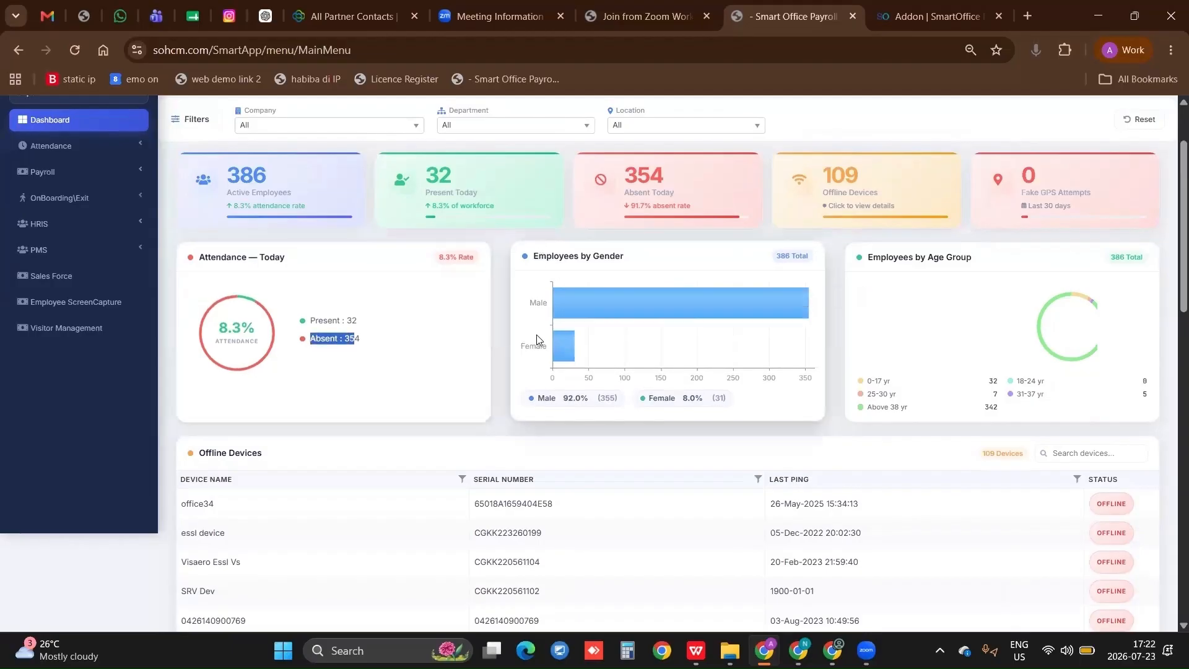
pyautogui.click(597, 398)
pyautogui.moveTo(597, 397); pyautogui.dragTo(558, 398)
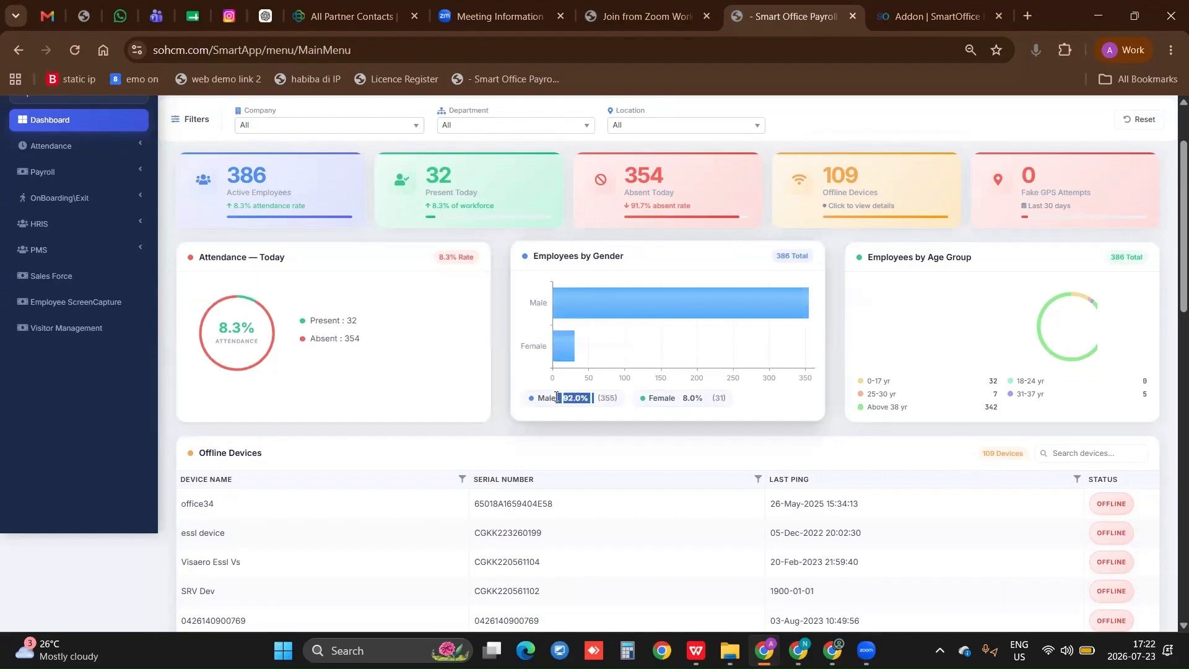
pyautogui.click(910, 272)
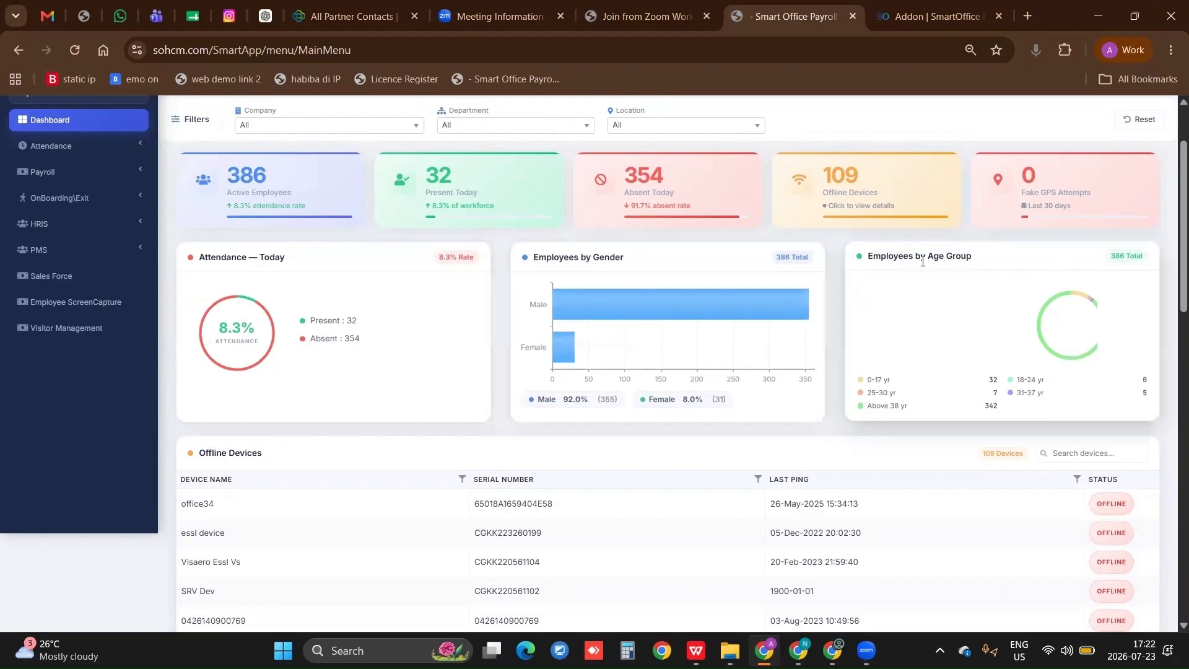
pyautogui.moveTo(928, 256); pyautogui.dragTo(973, 291)
# Review the dashboard's Offline Devices list and the Top 10 late comers, early going, absent and leave tables
pyautogui.scroll(-5, 505, 514)
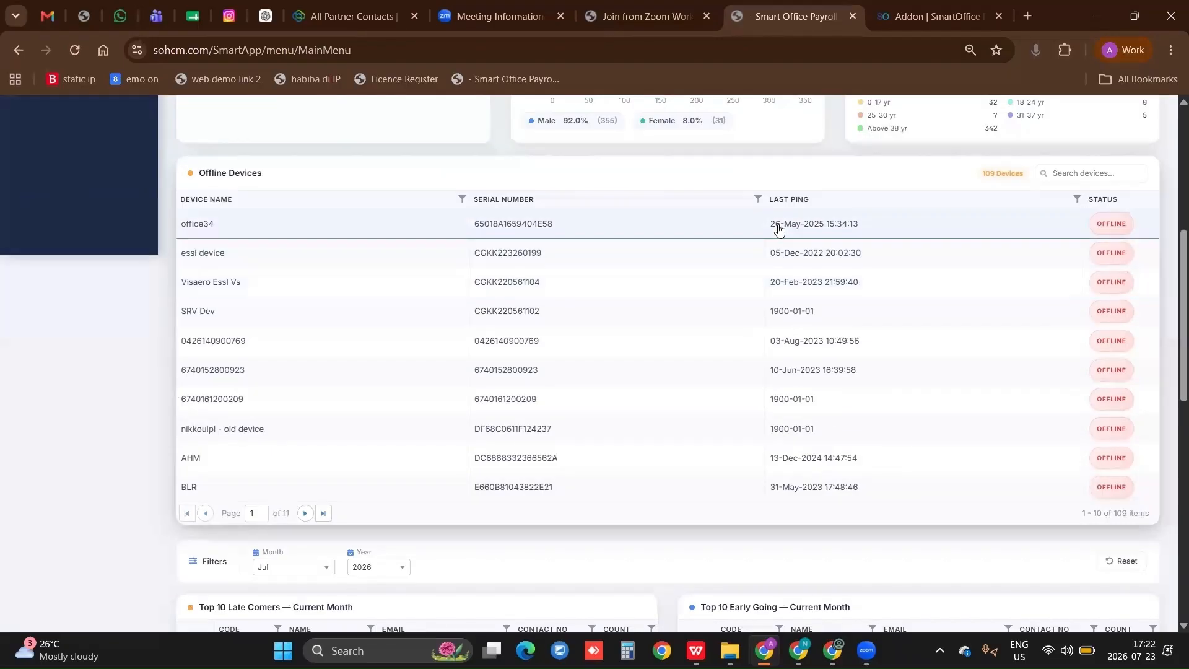
pyautogui.scroll(-7, 780, 229)
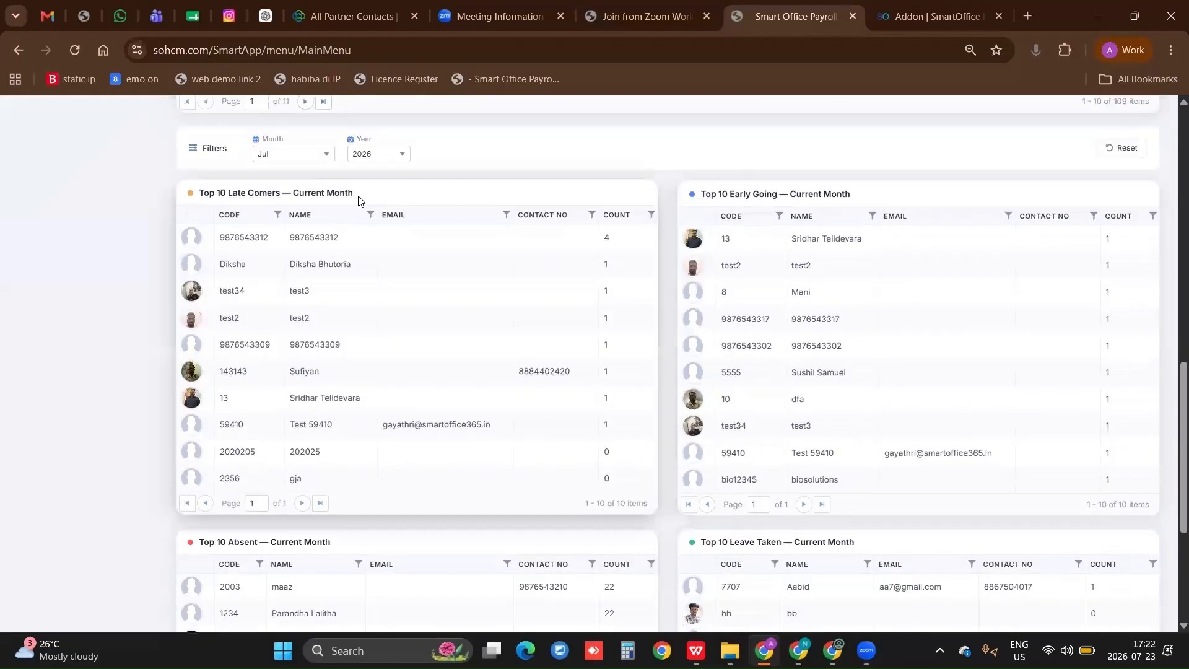
pyautogui.scroll(-1, 347, 200)
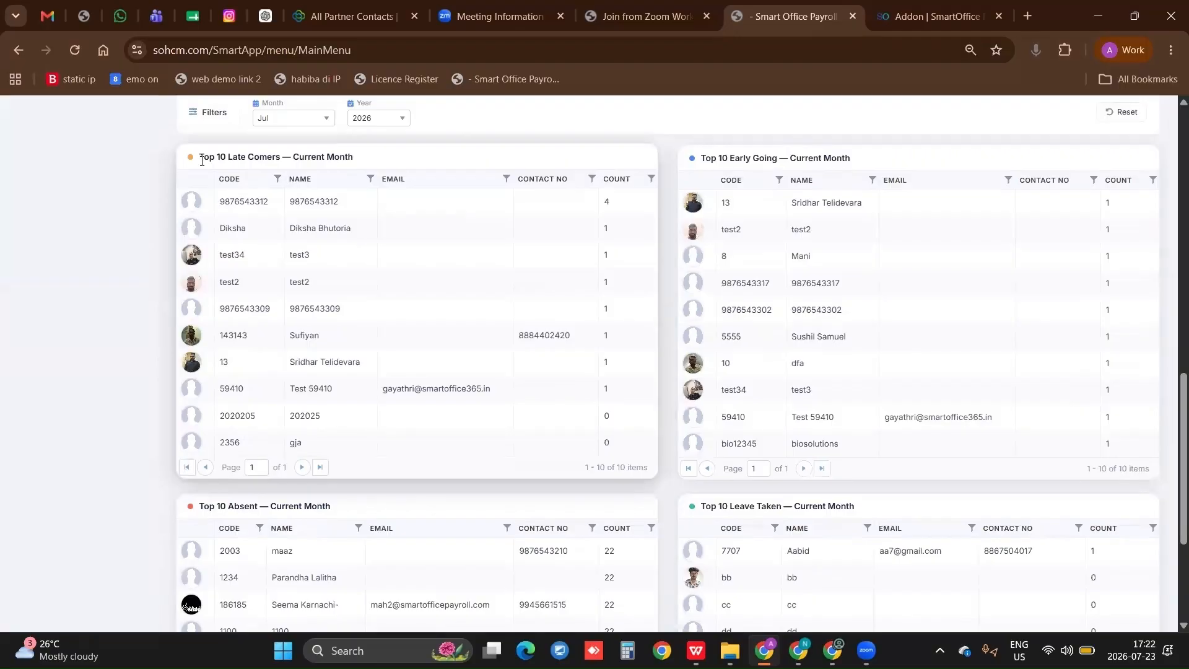
pyautogui.scroll(-3, 201, 161)
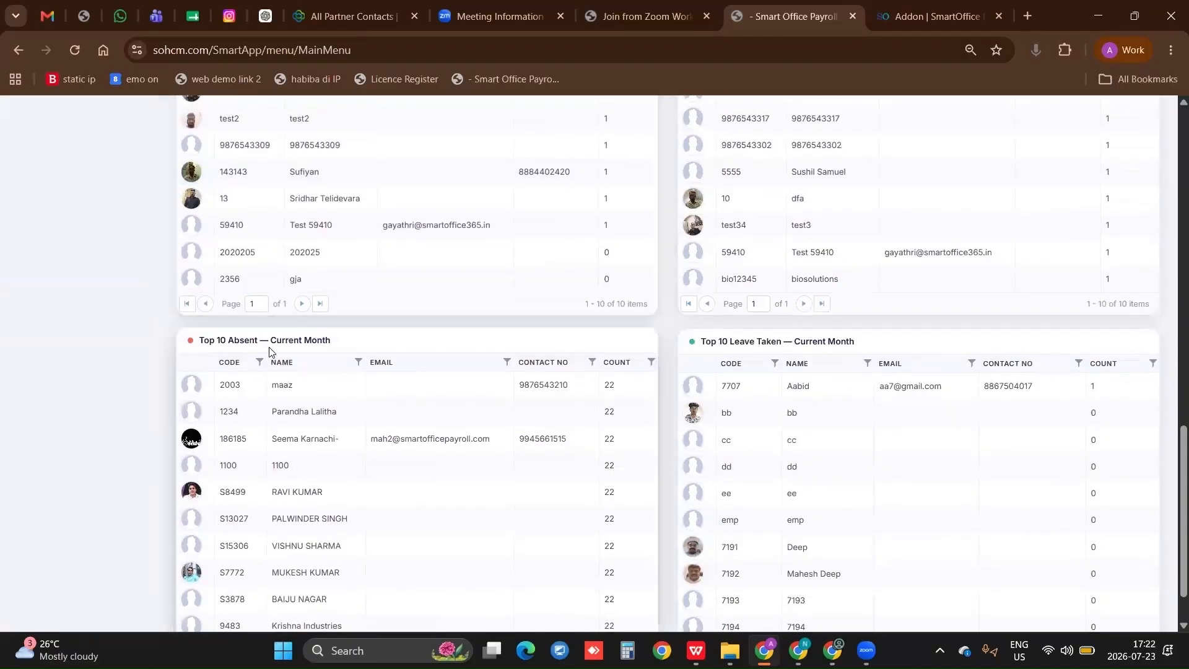
pyautogui.scroll(-1, 760, 350)
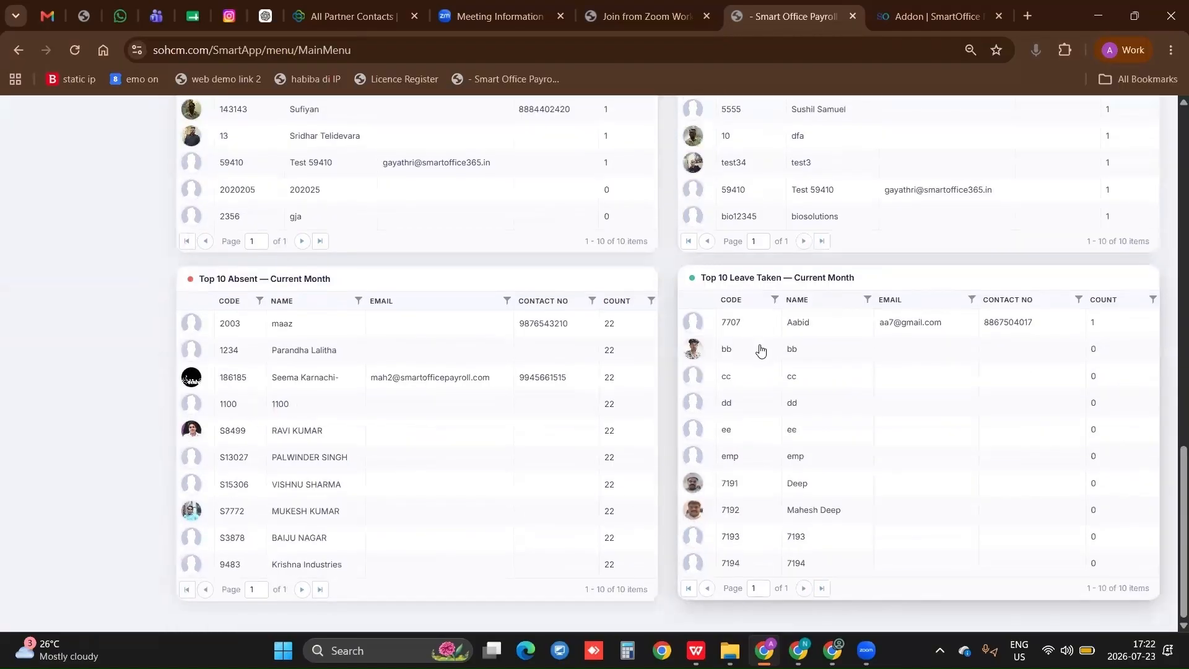
# Open the Cloud Subscription Details page and review the capacities, expiry date and activated services
pyautogui.scroll(15, 761, 350)
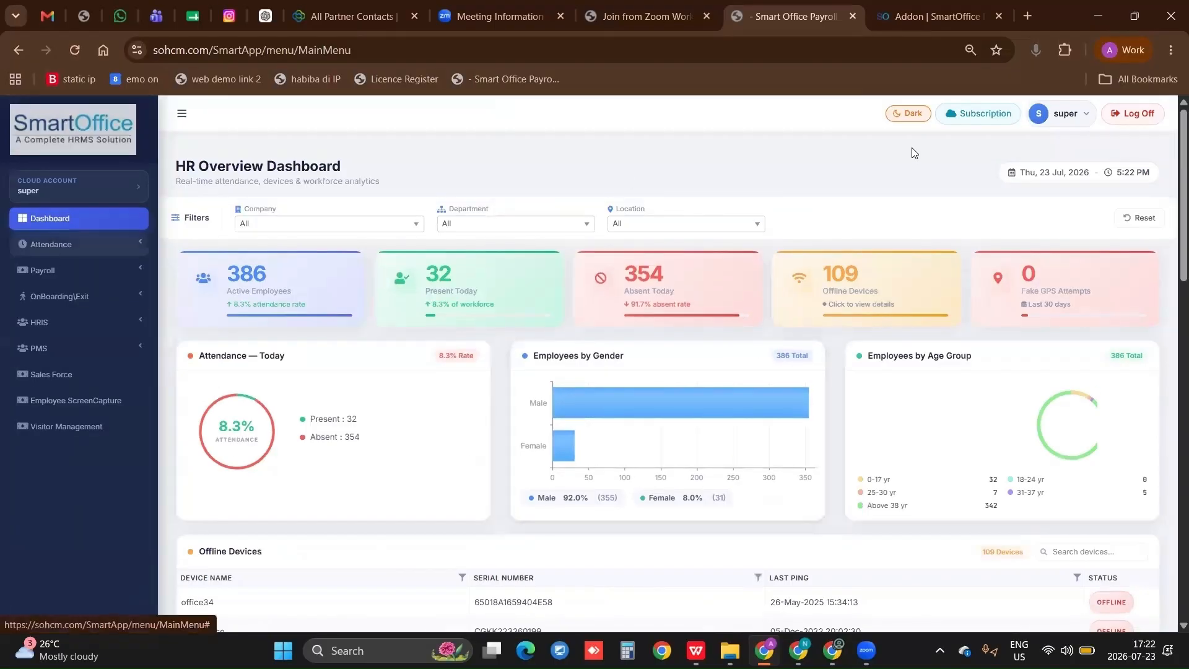
pyautogui.click(985, 115)
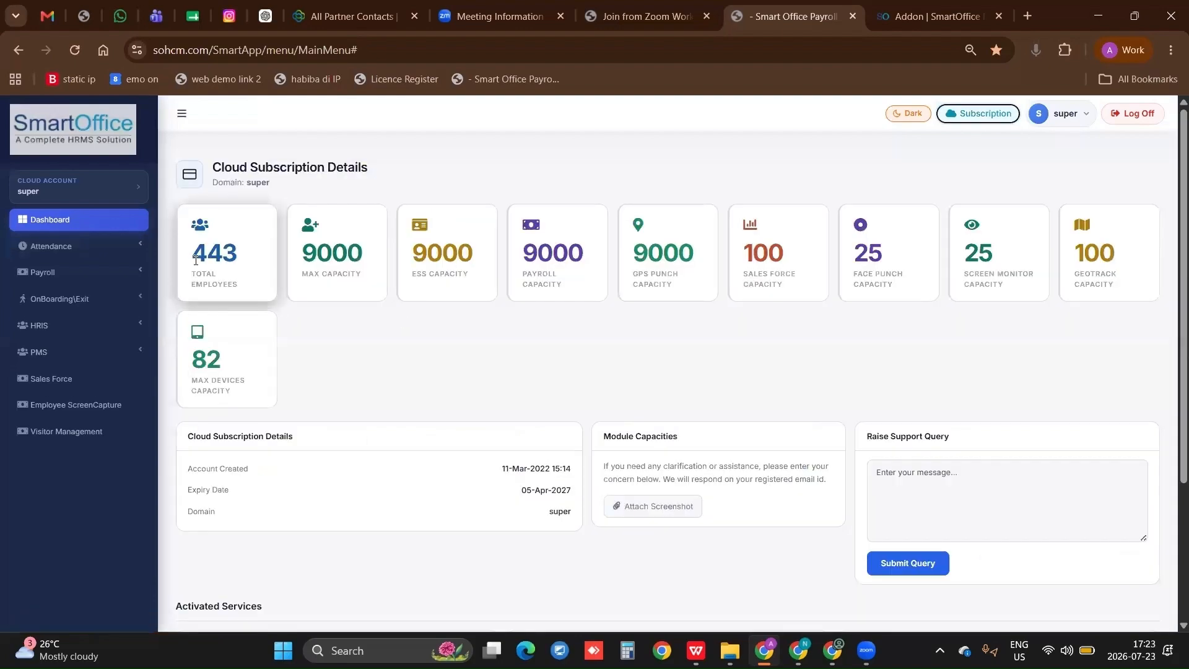
pyautogui.scroll(-3, 576, 478)
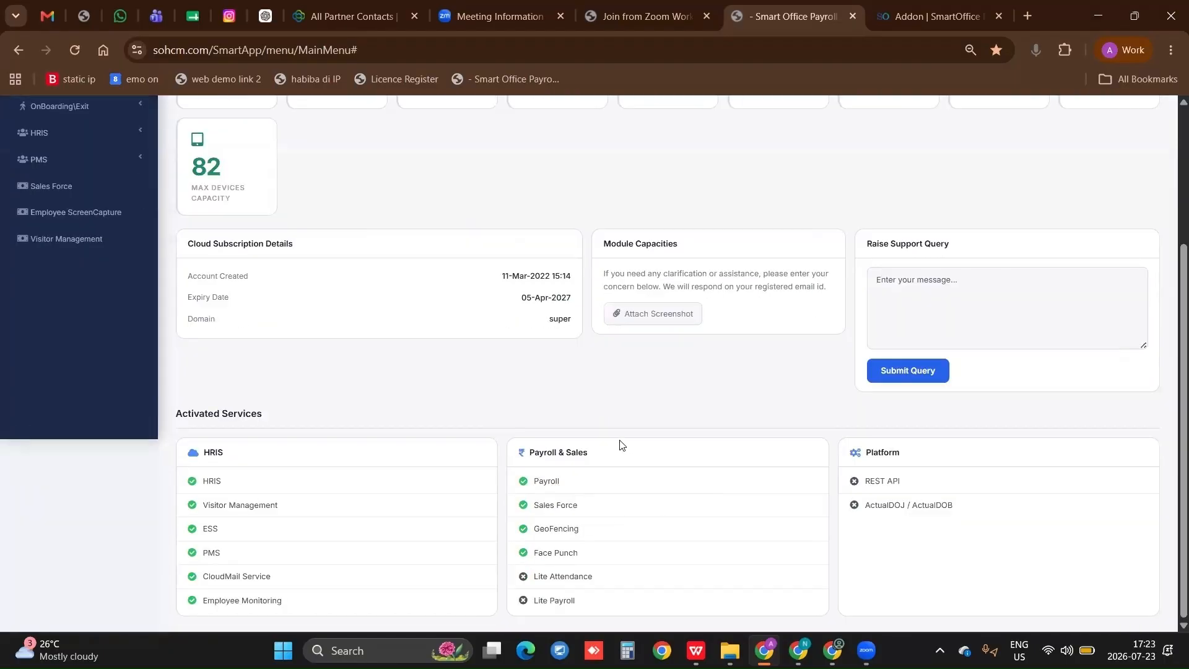
pyautogui.scroll(1, 555, 467)
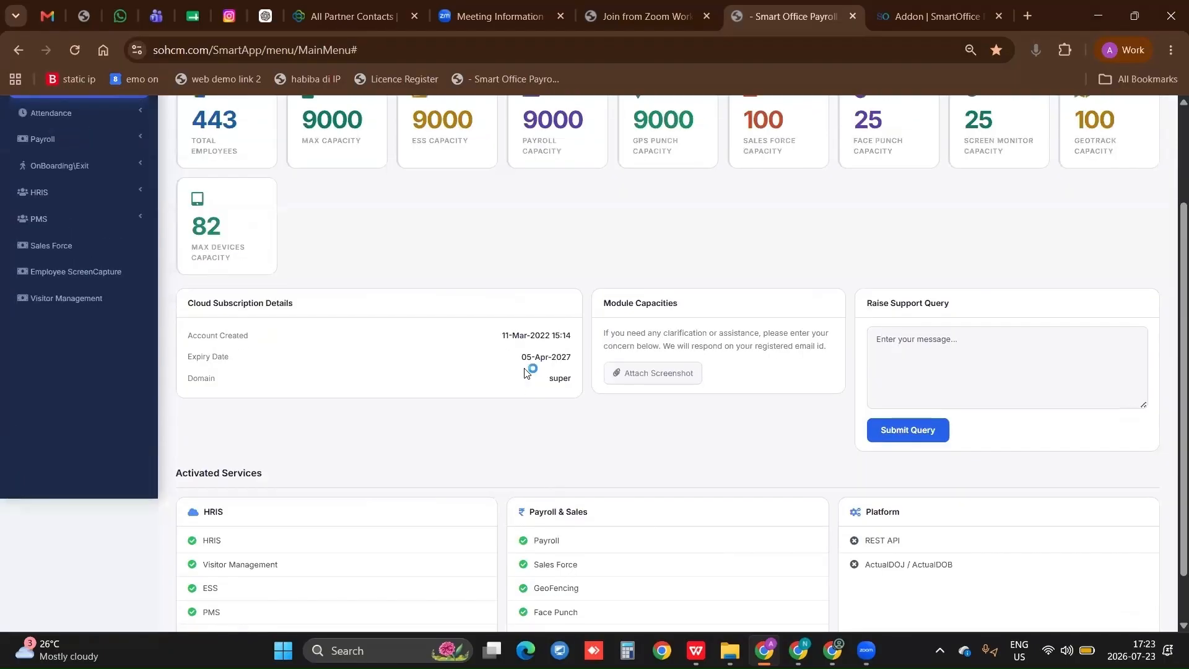
# Highlight the subscription's expiry date, and open the Devices list under Device Management in the Attendance module
pyautogui.moveTo(501, 335); pyautogui.dragTo(544, 359)
pyautogui.scroll(2, 542, 359)
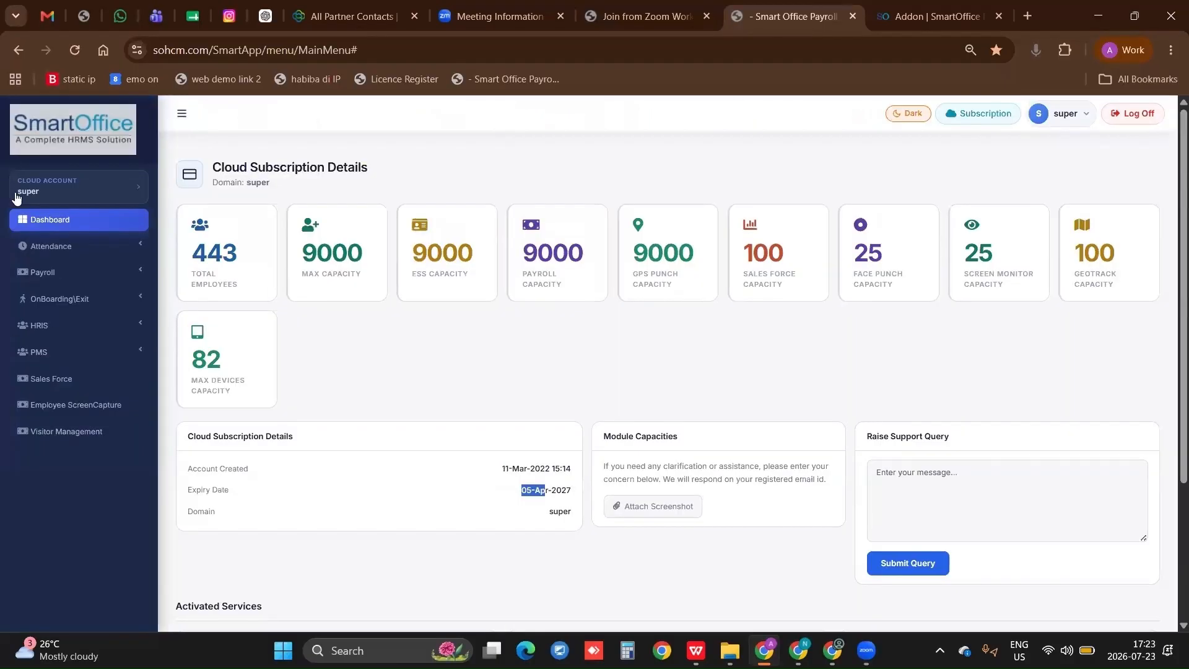
pyautogui.click(55, 248)
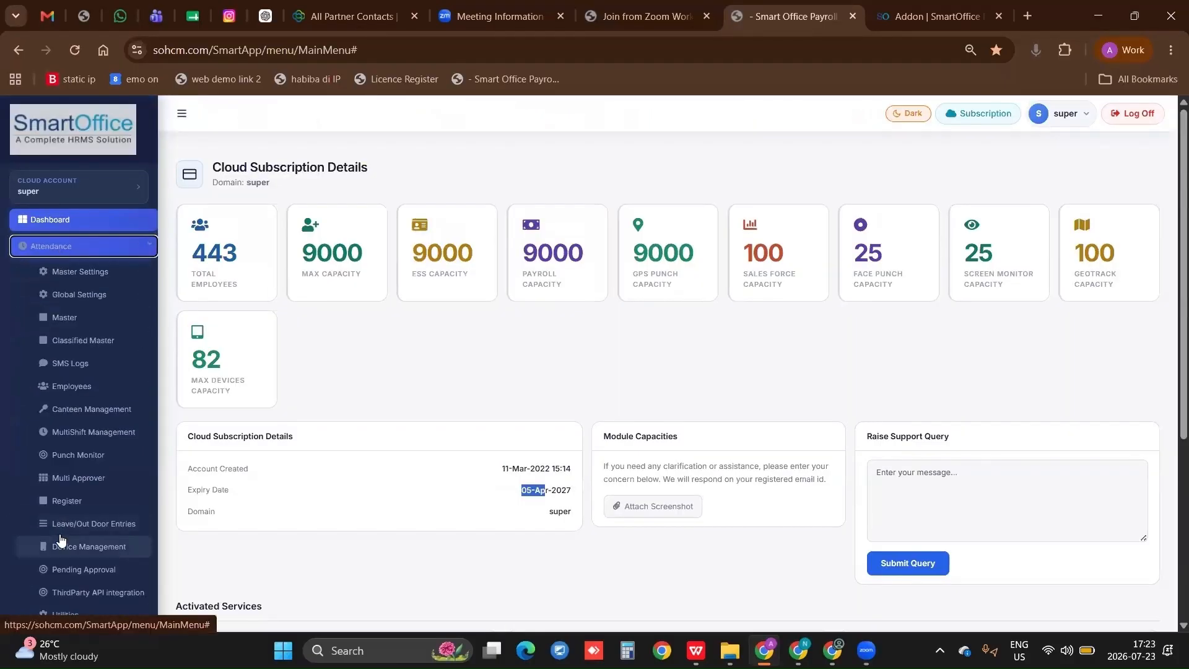
pyautogui.scroll(-1, 75, 521)
pyautogui.click(95, 486)
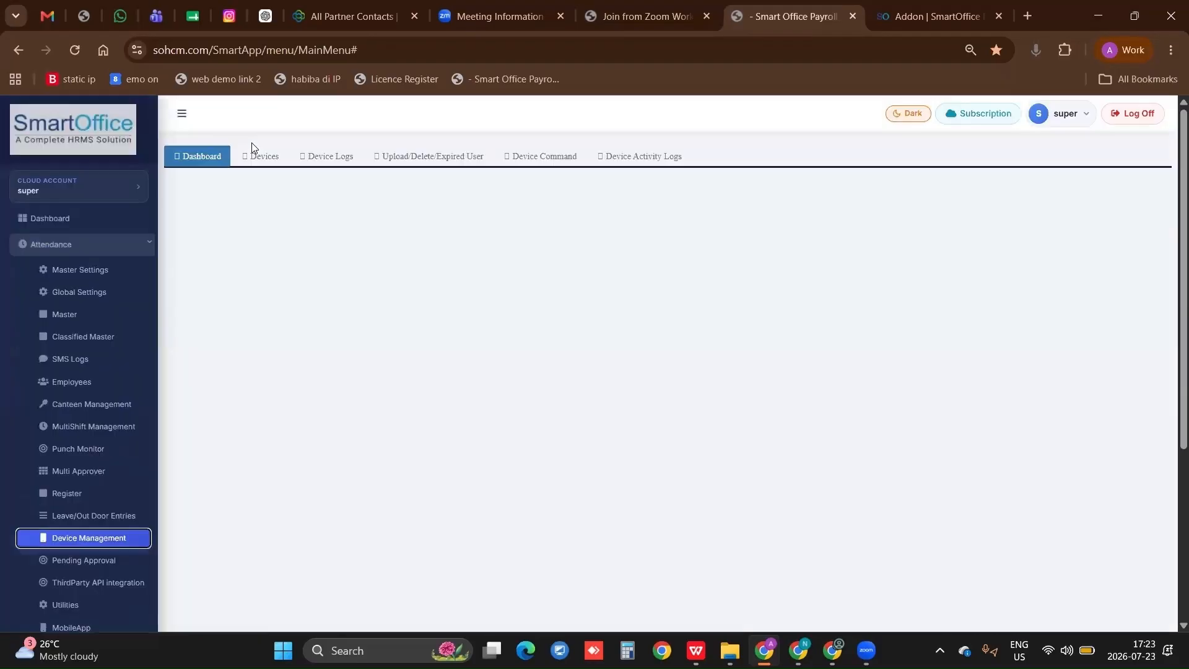
pyautogui.click(263, 156)
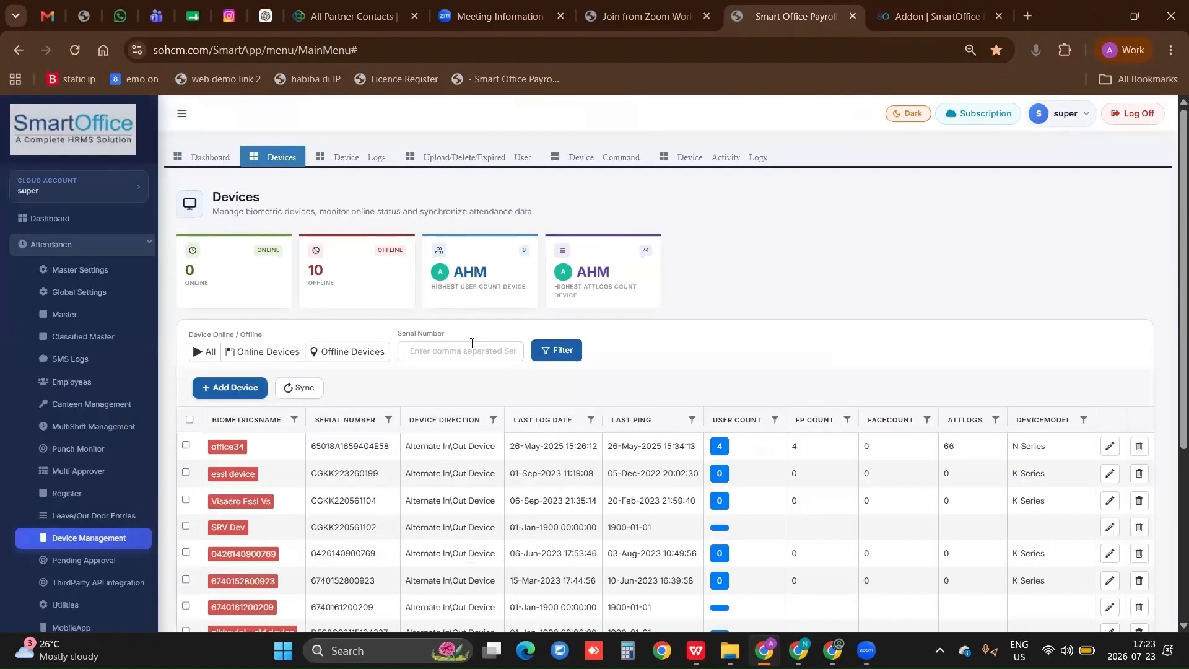
# Review the list of all biometric devices, and filter it to show only online devices
pyautogui.scroll(-1, 453, 381)
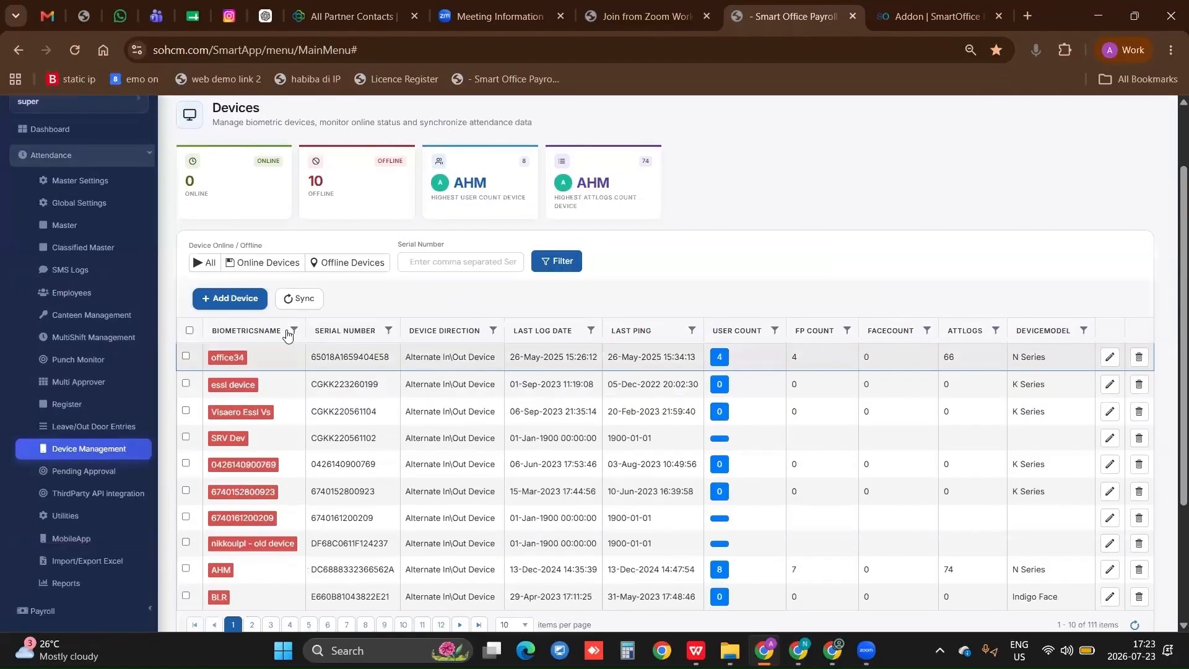
pyautogui.click(209, 263)
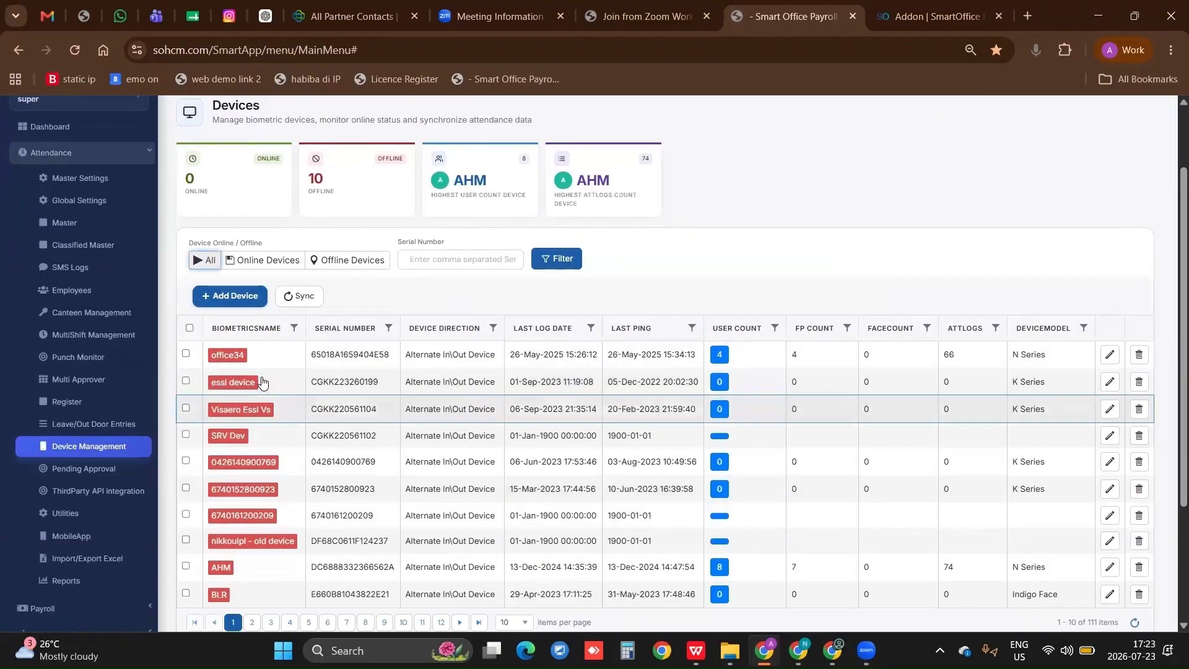
pyautogui.click(252, 267)
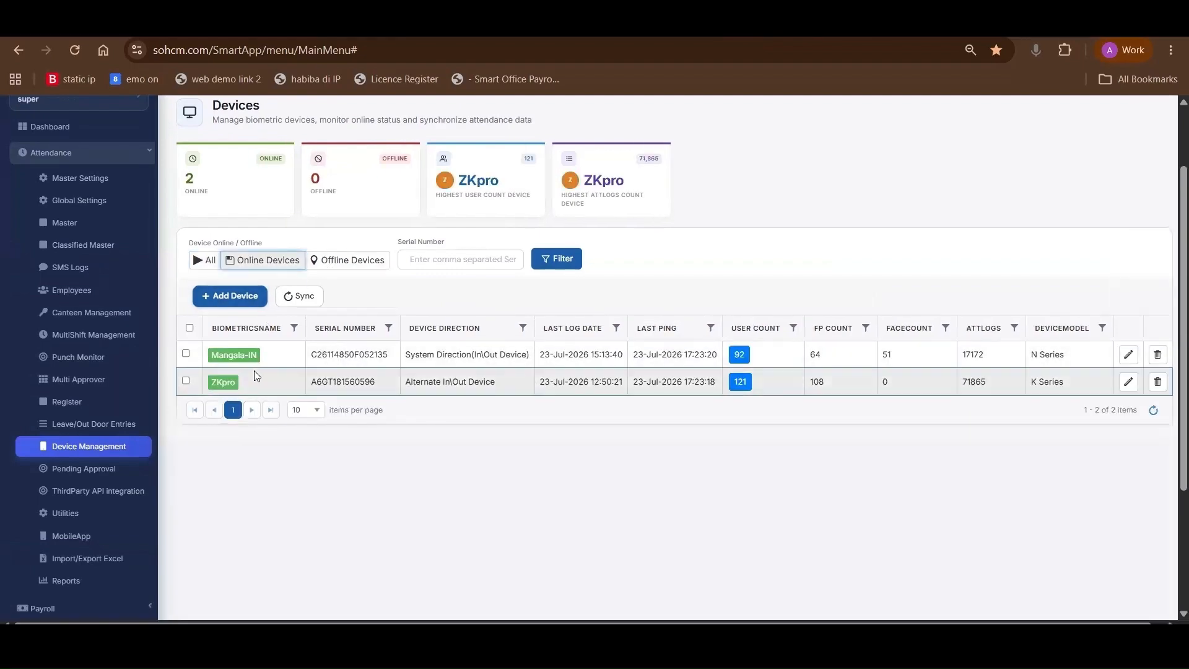
# Try out the new-device form, visiting its name, serial number and IP address fields and setting Time Zone to 330, and close it unsaved
pyautogui.click(244, 296)
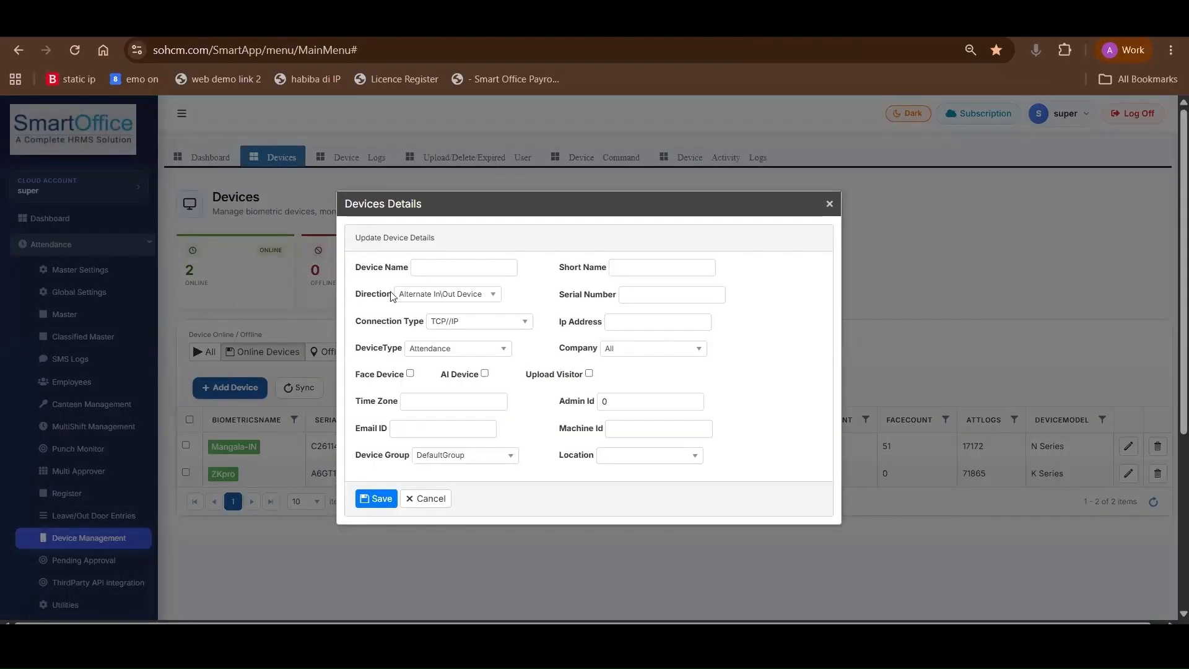
pyautogui.click(424, 268)
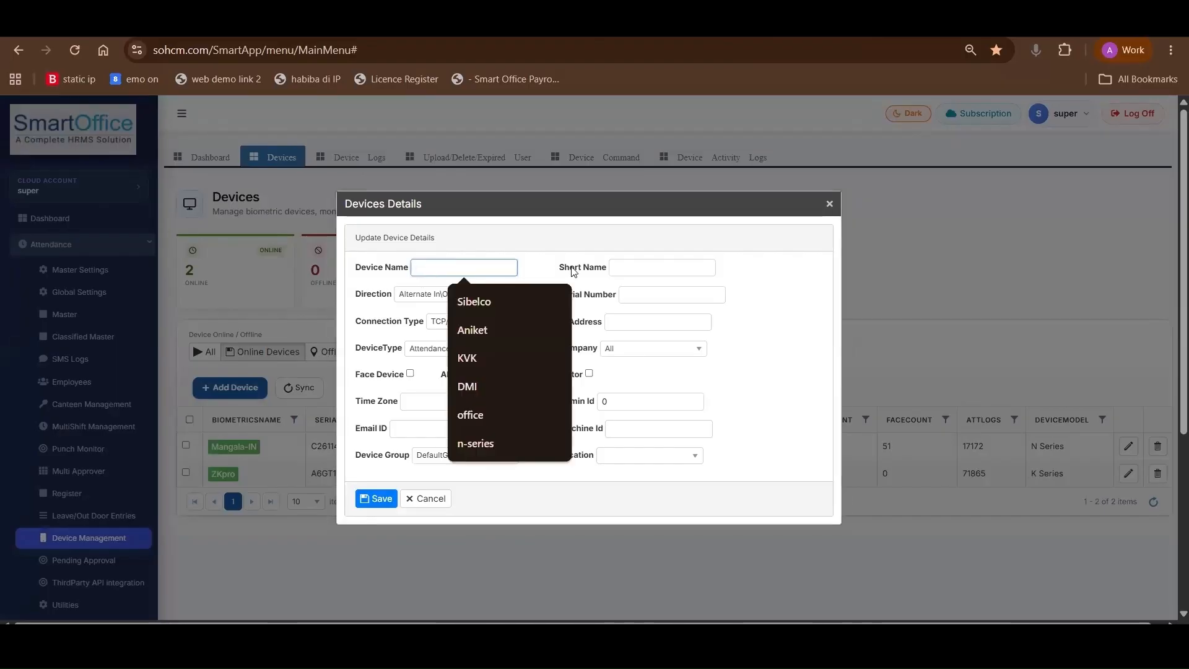
pyautogui.click(656, 267)
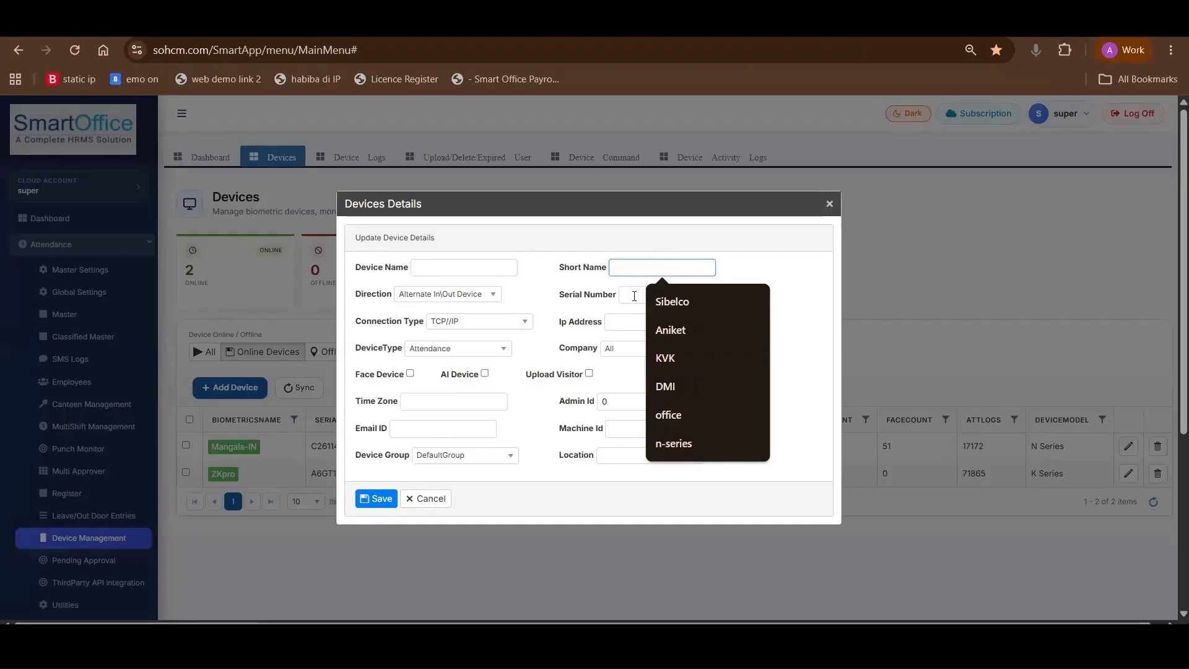
pyautogui.click(634, 296)
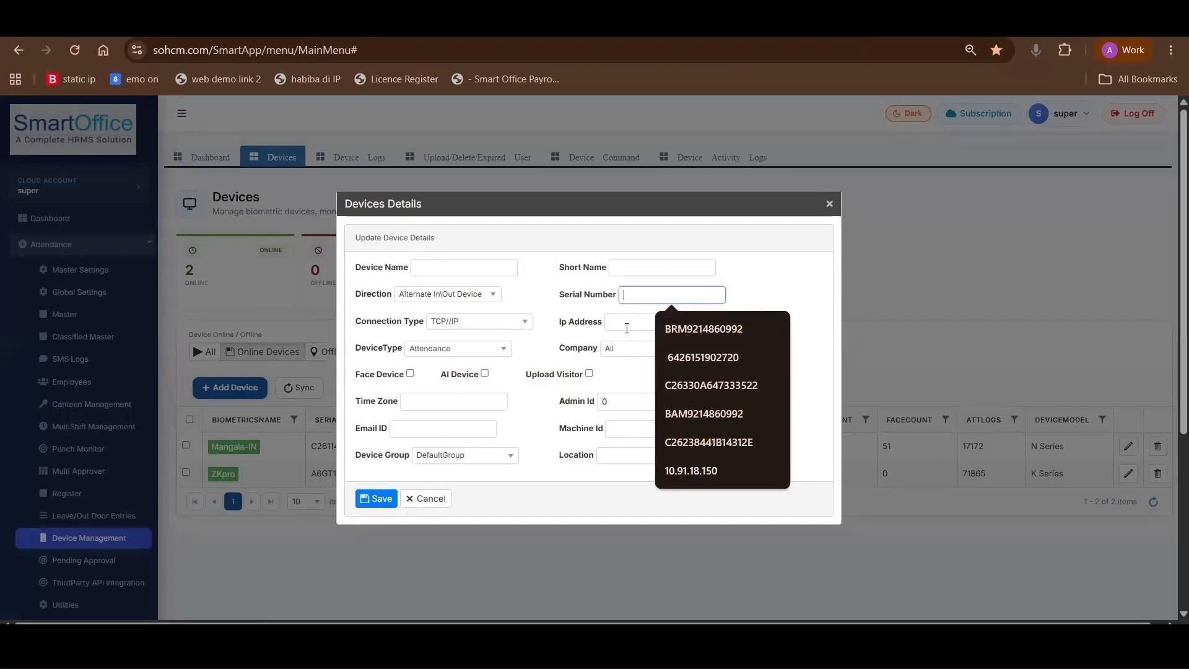
pyautogui.click(627, 324)
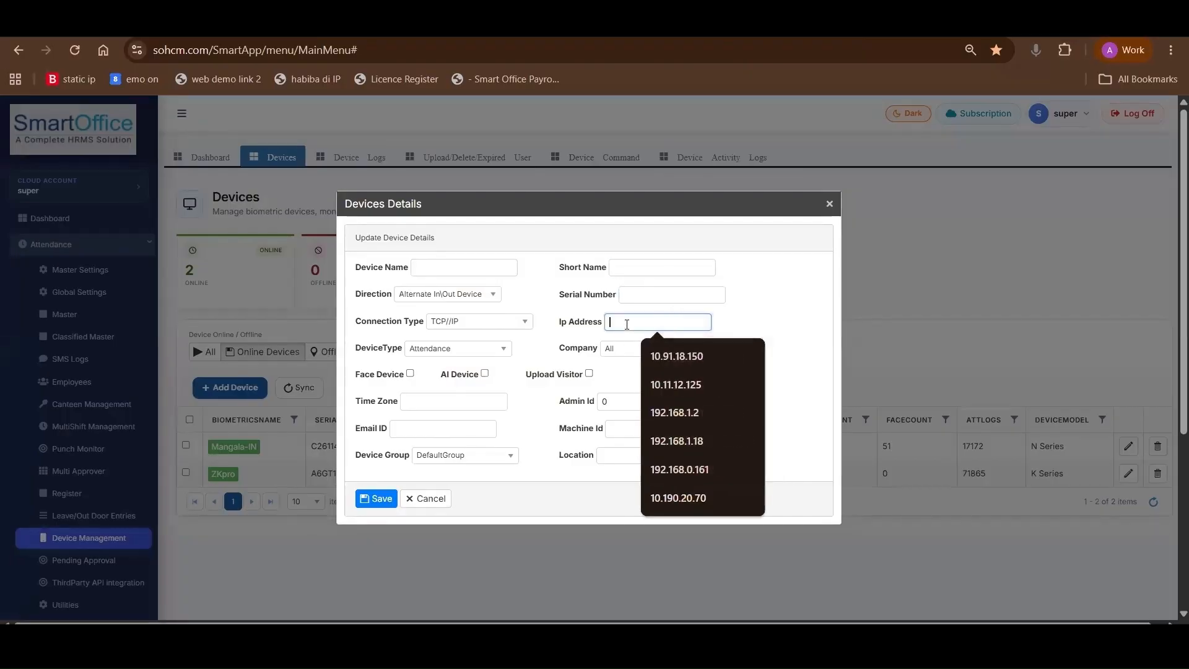
pyautogui.click(430, 404)
pyautogui.write('3')
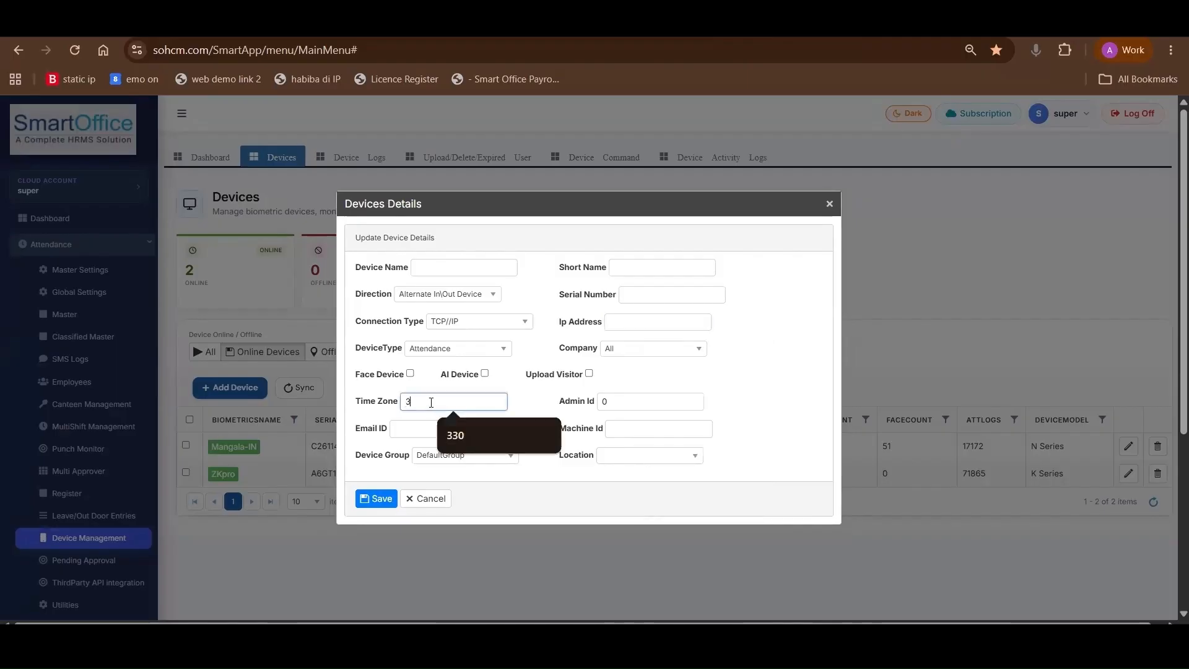
pyautogui.write('30')
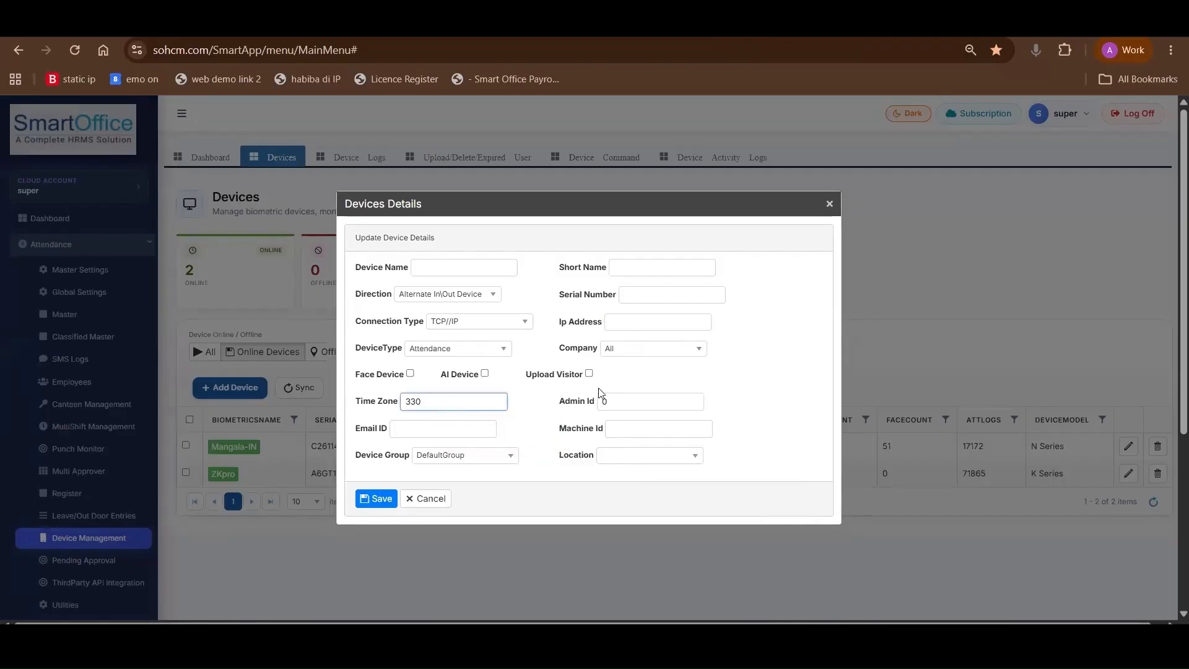
pyautogui.click(829, 203)
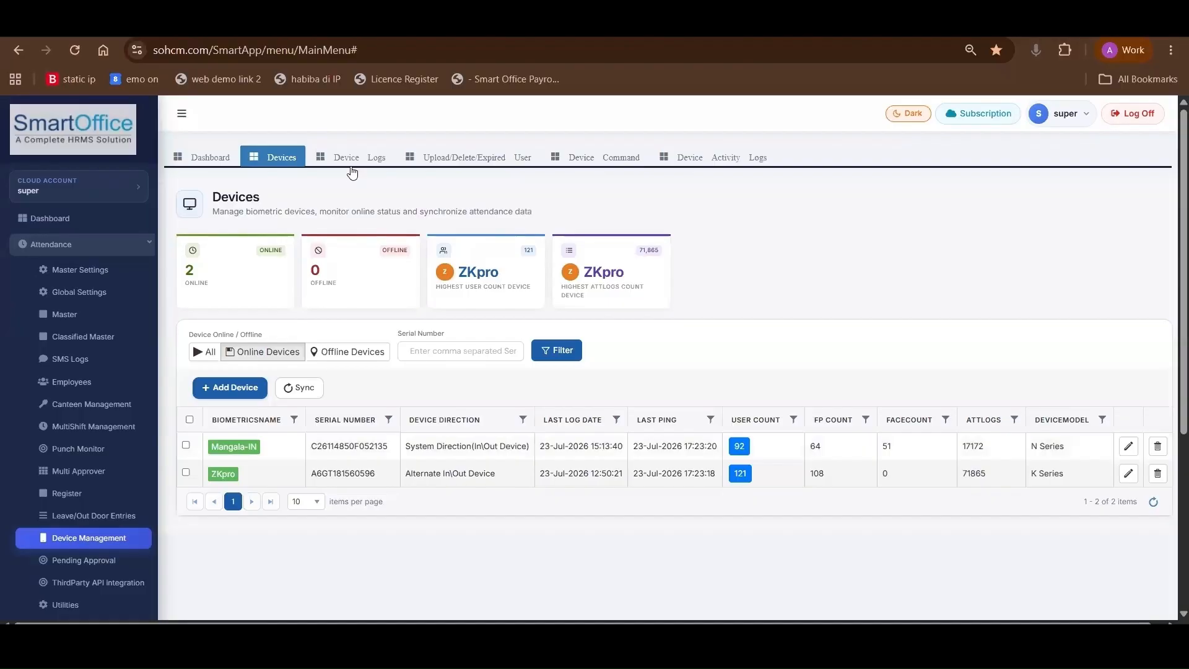
# Open the Device Logs page and look through the employee attendance log entries for July 2026
pyautogui.click(351, 161)
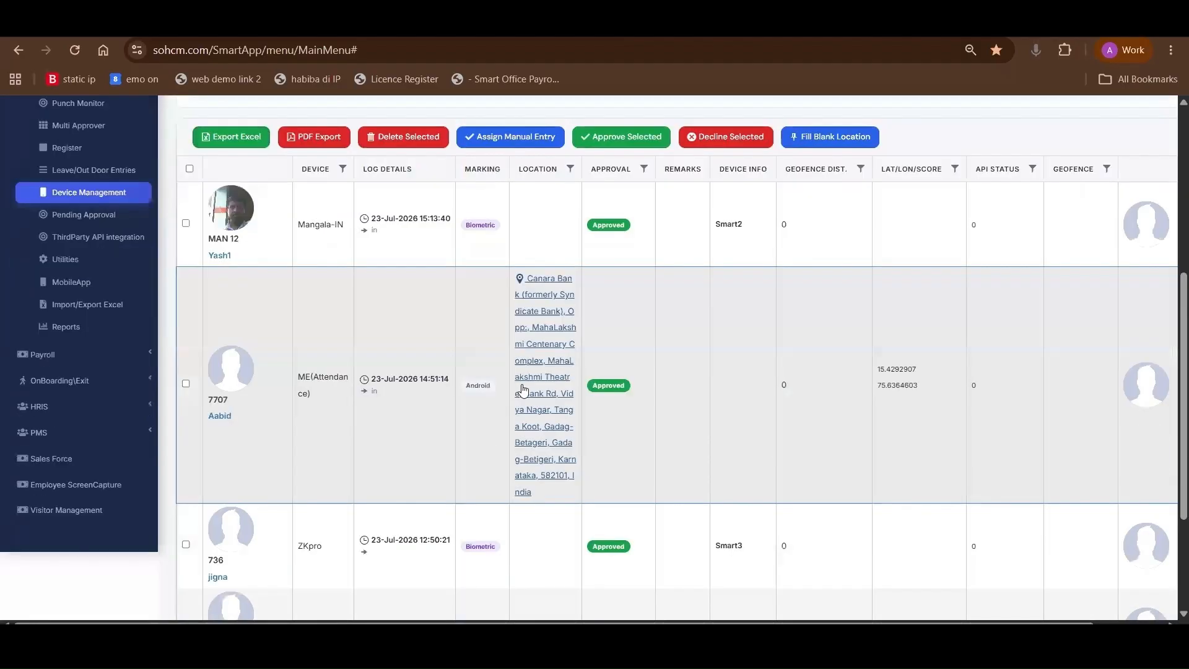
pyautogui.scroll(-3, 513, 368)
pyautogui.scroll(8, 513, 367)
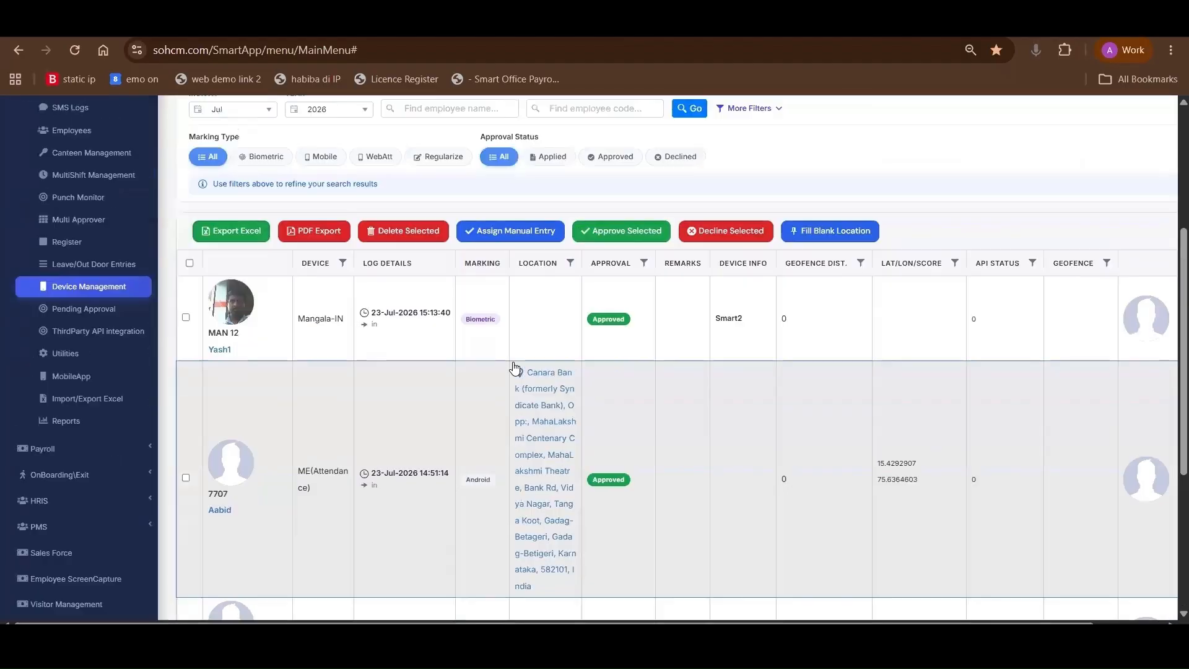
pyautogui.scroll(-1, 513, 368)
pyautogui.scroll(3, 513, 367)
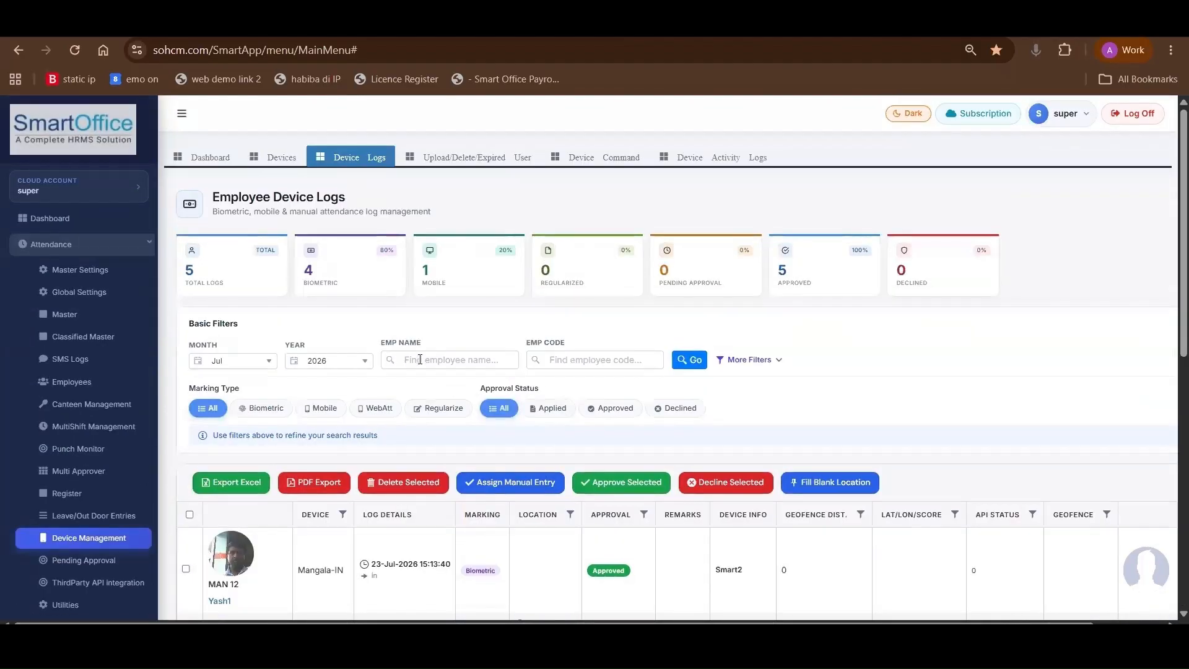
# Check the employee name and code search fields, and expand the additional log filters such as company, department and category
pyautogui.click(420, 359)
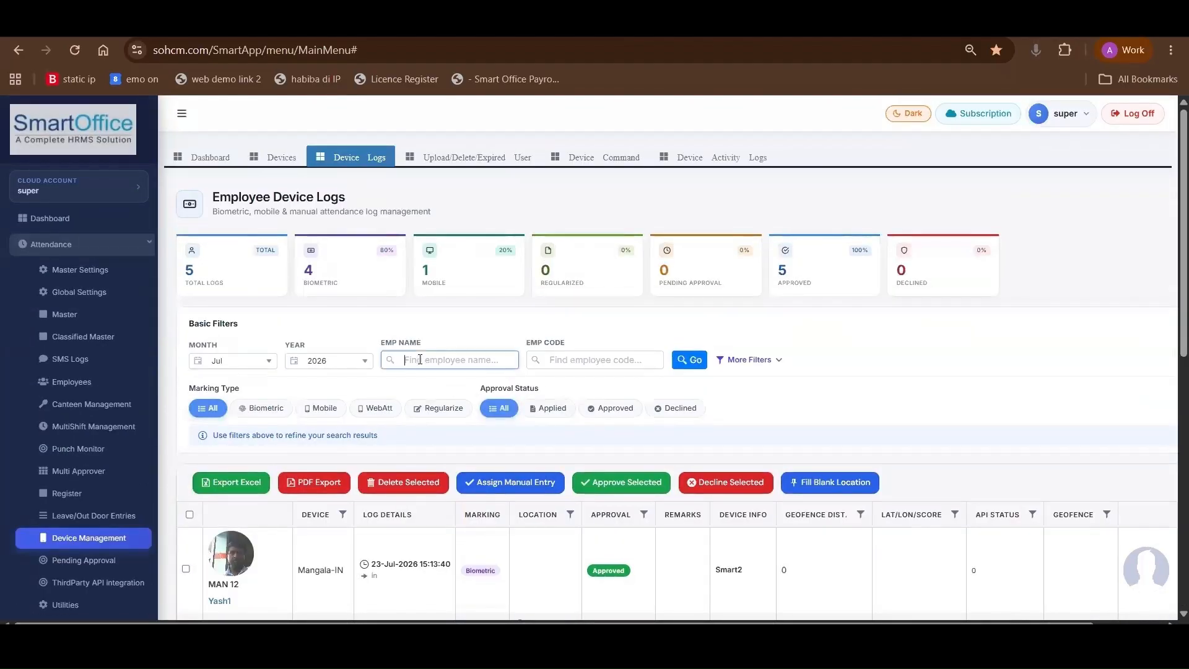
pyautogui.click(619, 361)
pyautogui.click(751, 360)
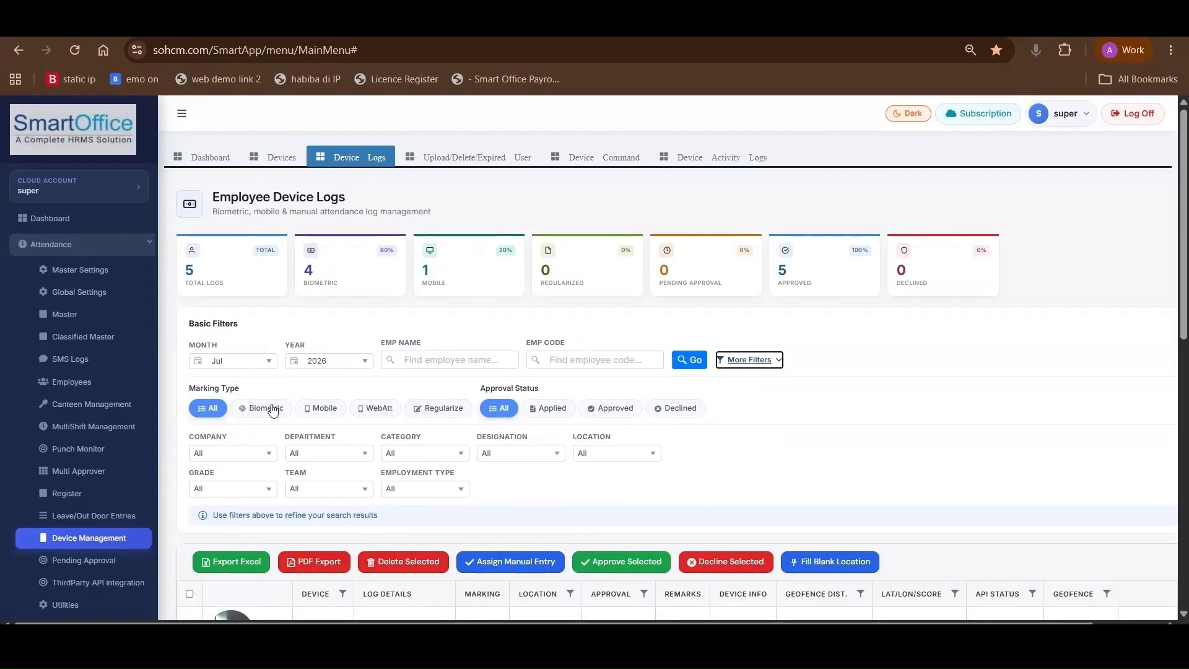
pyautogui.scroll(-1, 260, 406)
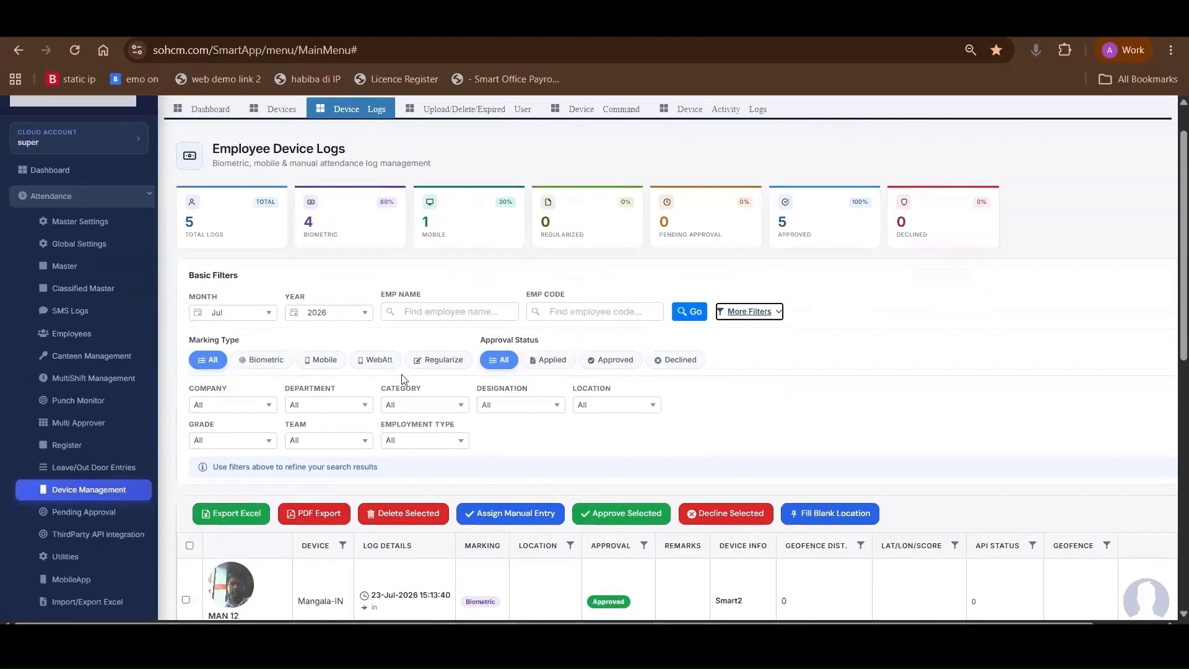
# Filter the device logs by Biometric, Mobile, WebAtt and Regularize marking types in turn, and review the regularized entries
pyautogui.click(243, 362)
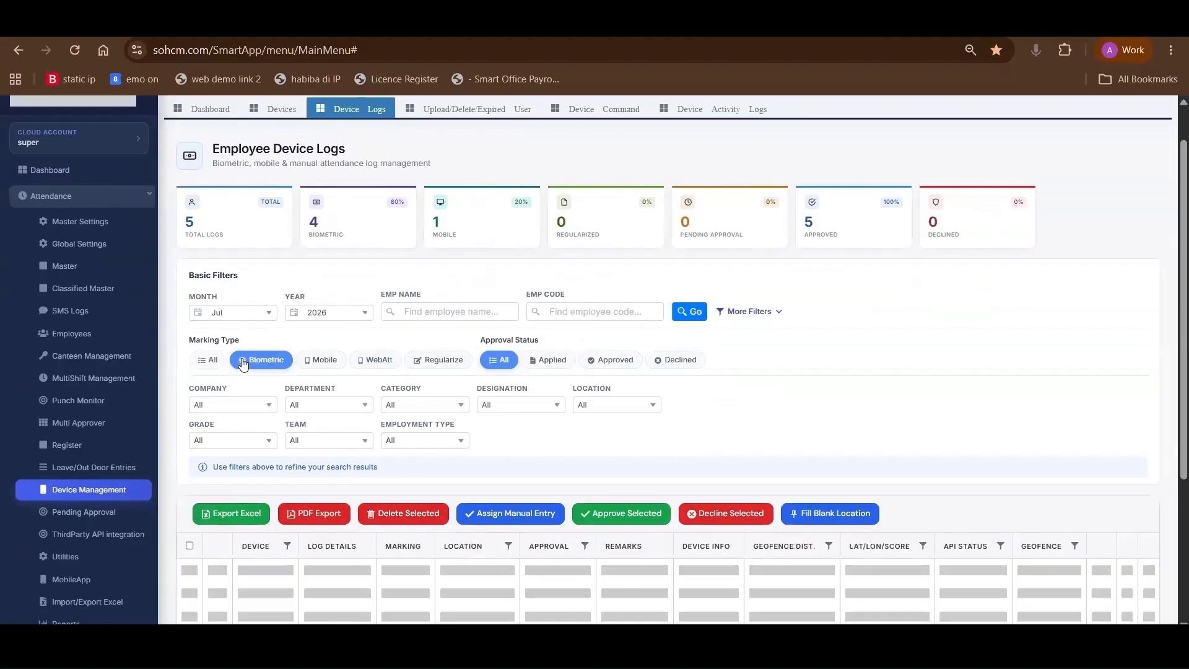
pyautogui.click(332, 360)
pyautogui.click(382, 363)
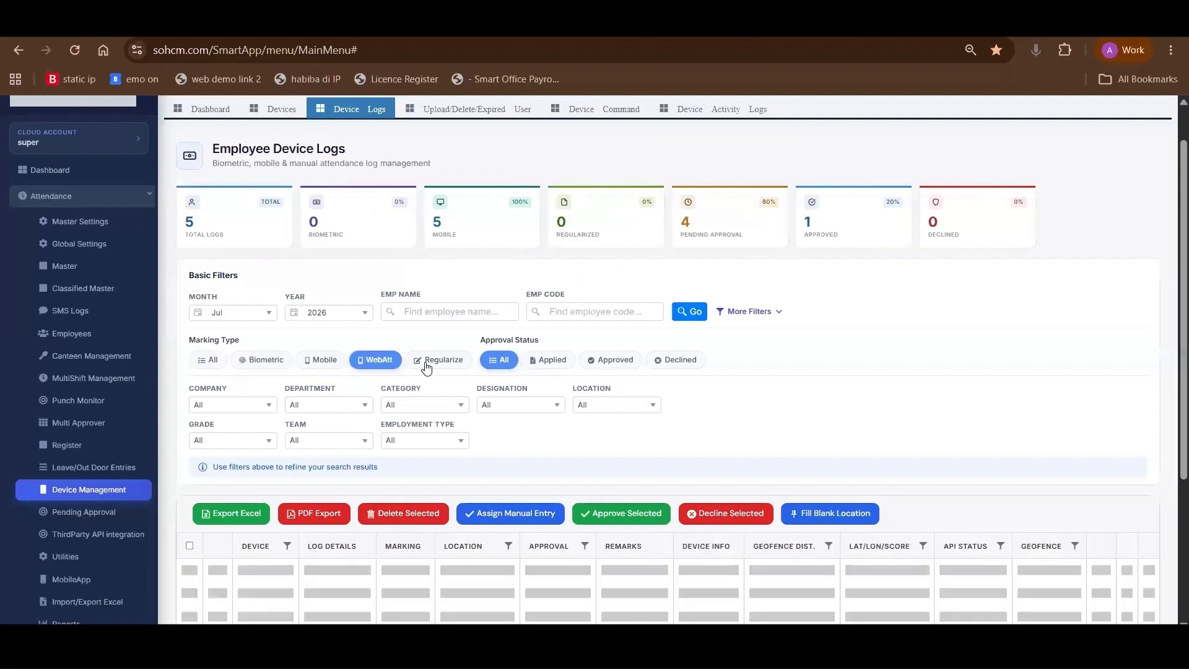
pyautogui.click(448, 370)
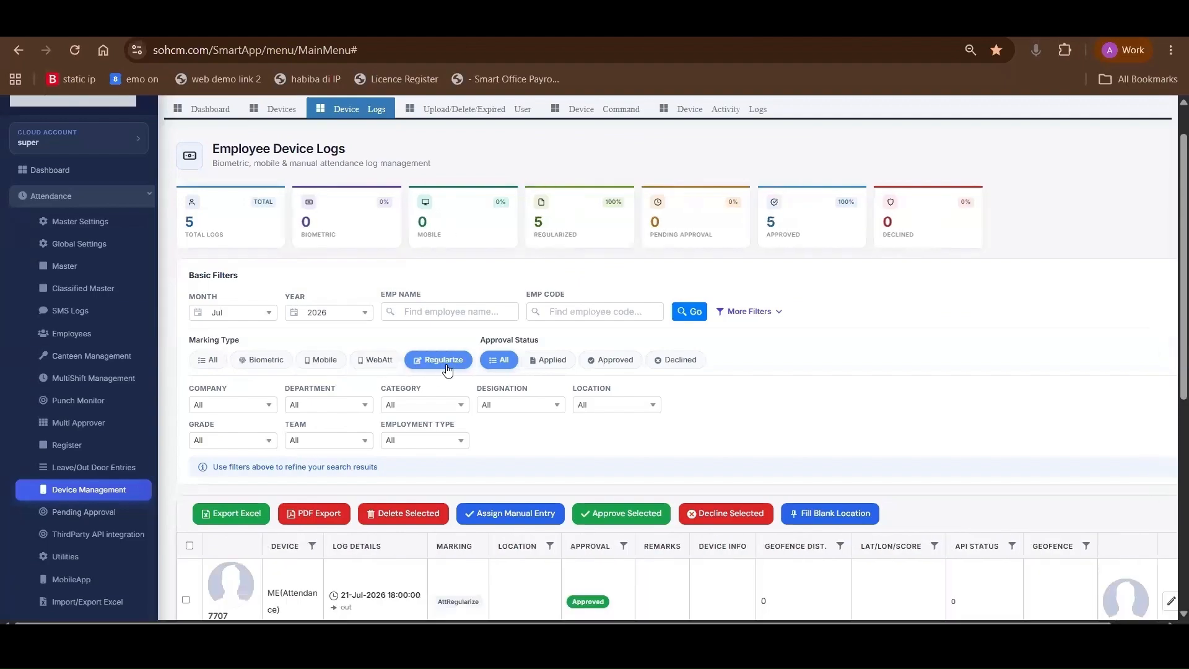
pyautogui.scroll(-3, 448, 370)
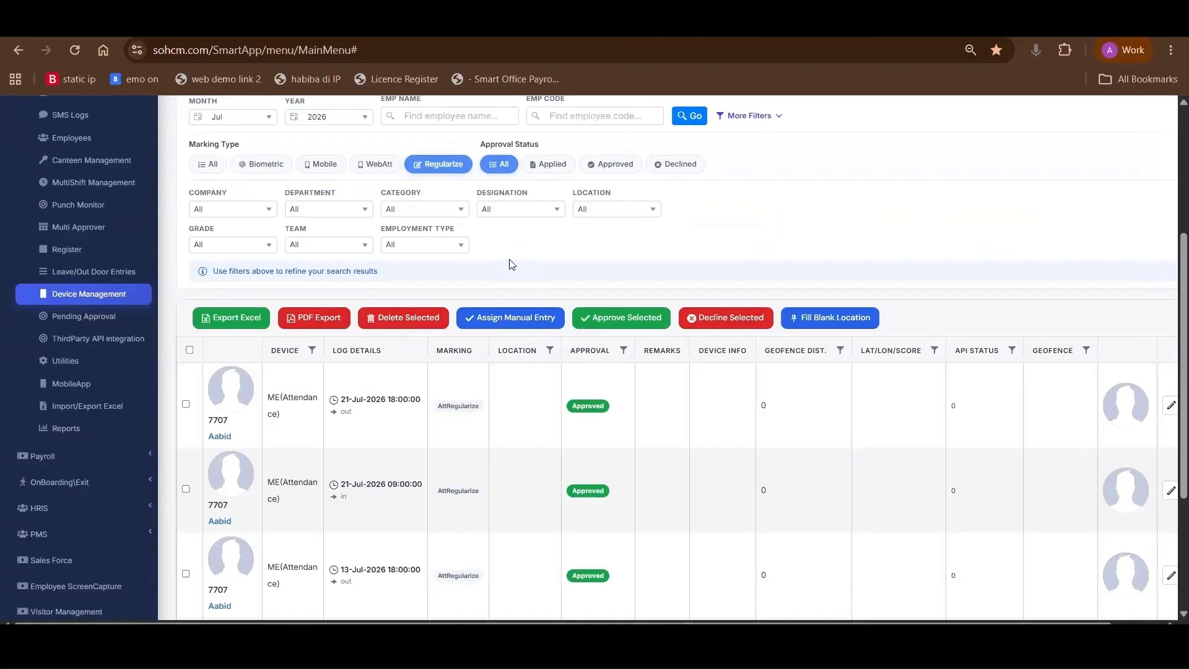
pyautogui.scroll(4, 512, 265)
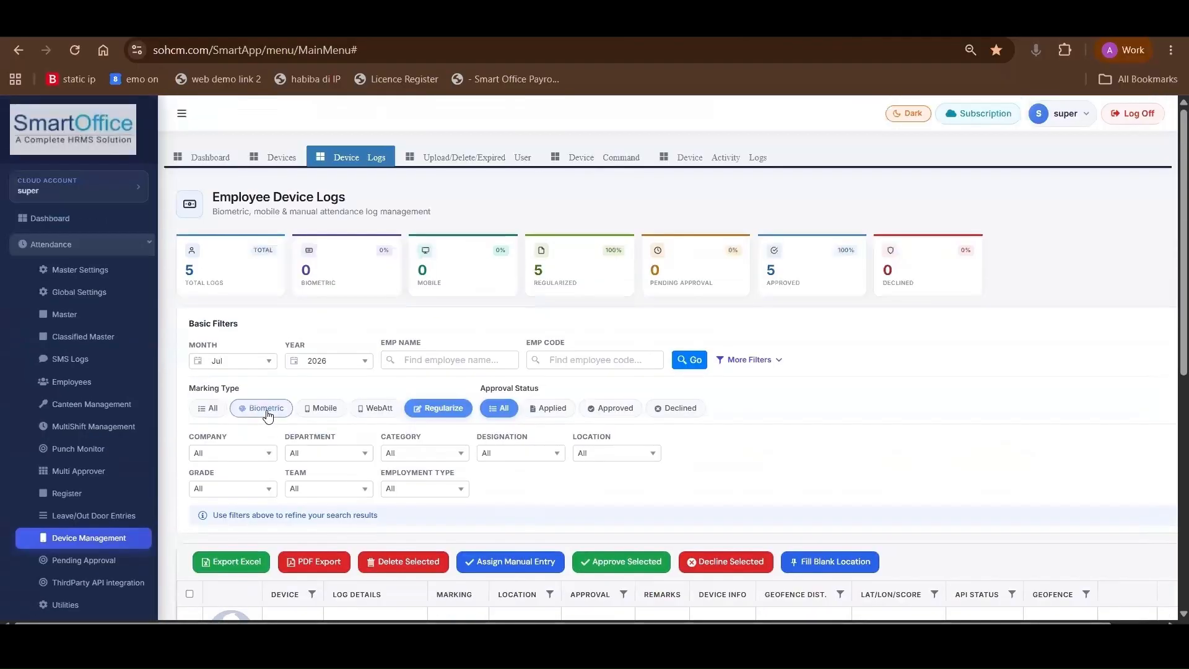
# Filter the device logs by the Biometric marking type and review the listed punches
pyautogui.click(268, 409)
pyautogui.scroll(-4, 271, 410)
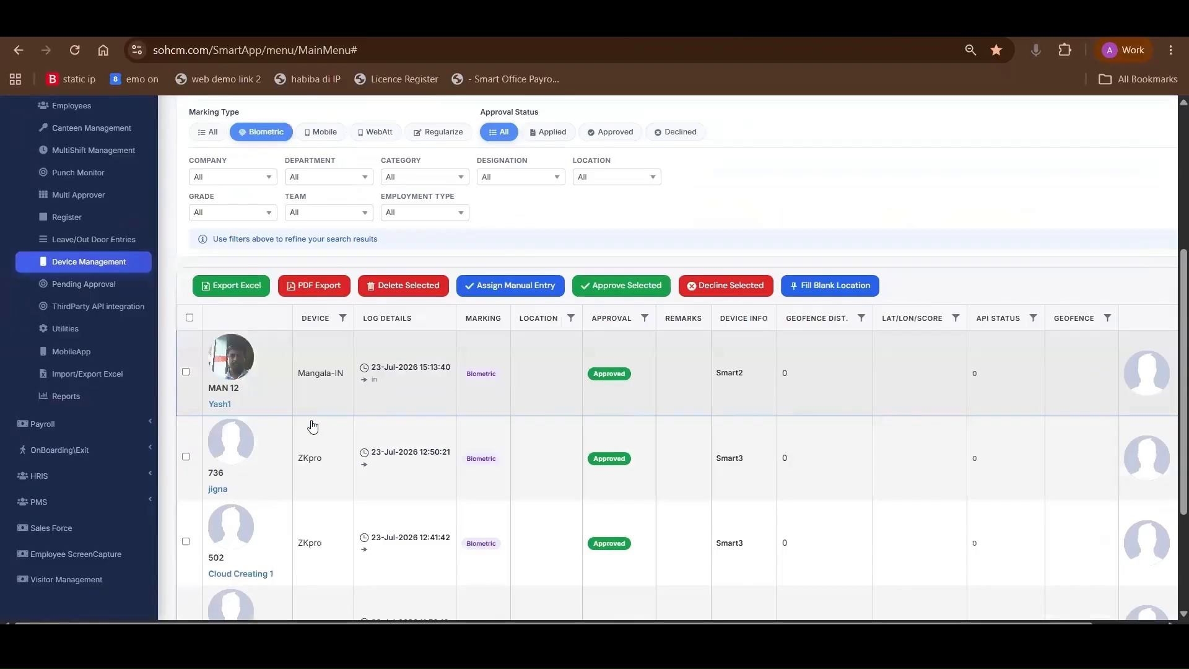
pyautogui.scroll(-2, 307, 428)
pyautogui.scroll(-1, 288, 338)
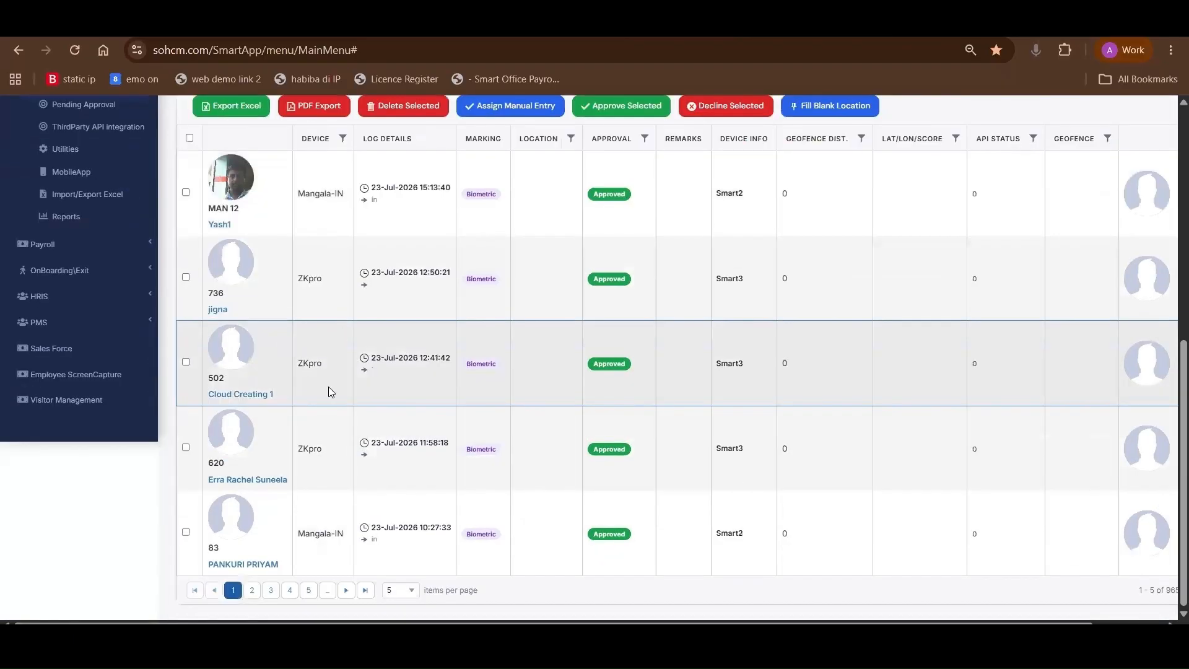
# Filter the logs by the Mobile marking type, view the first entry's punch location in Google Maps, and close the map
pyautogui.scroll(7, 329, 396)
pyautogui.click(326, 406)
pyautogui.scroll(-3, 331, 404)
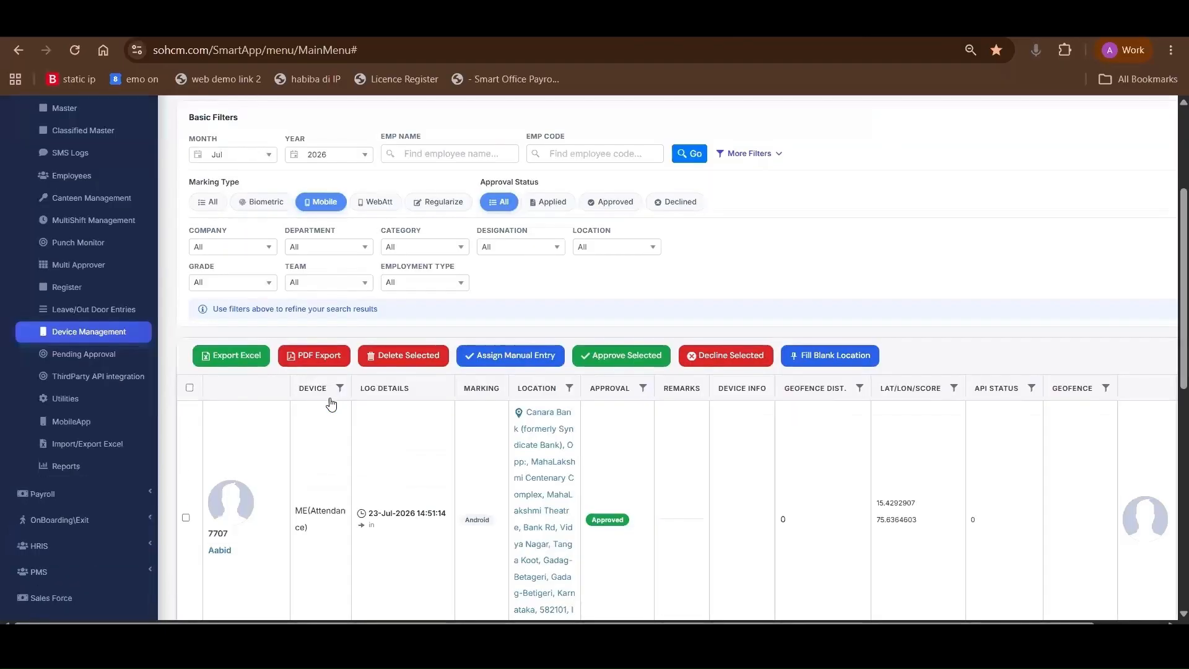
pyautogui.scroll(-2, 518, 364)
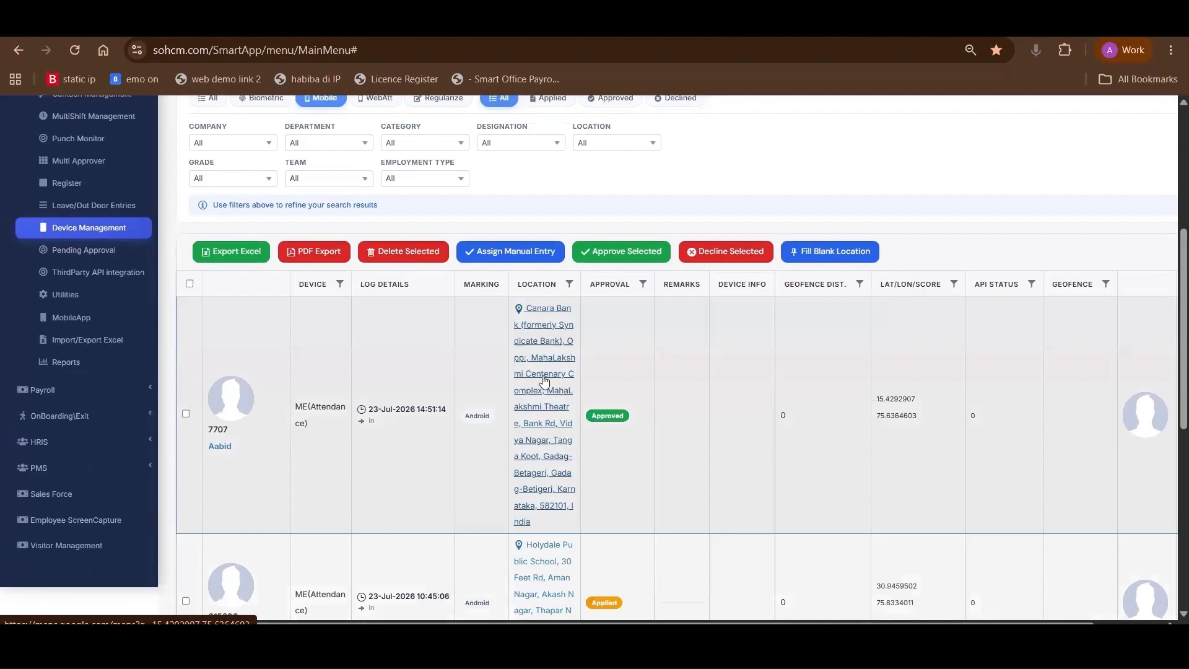
pyautogui.click(548, 314)
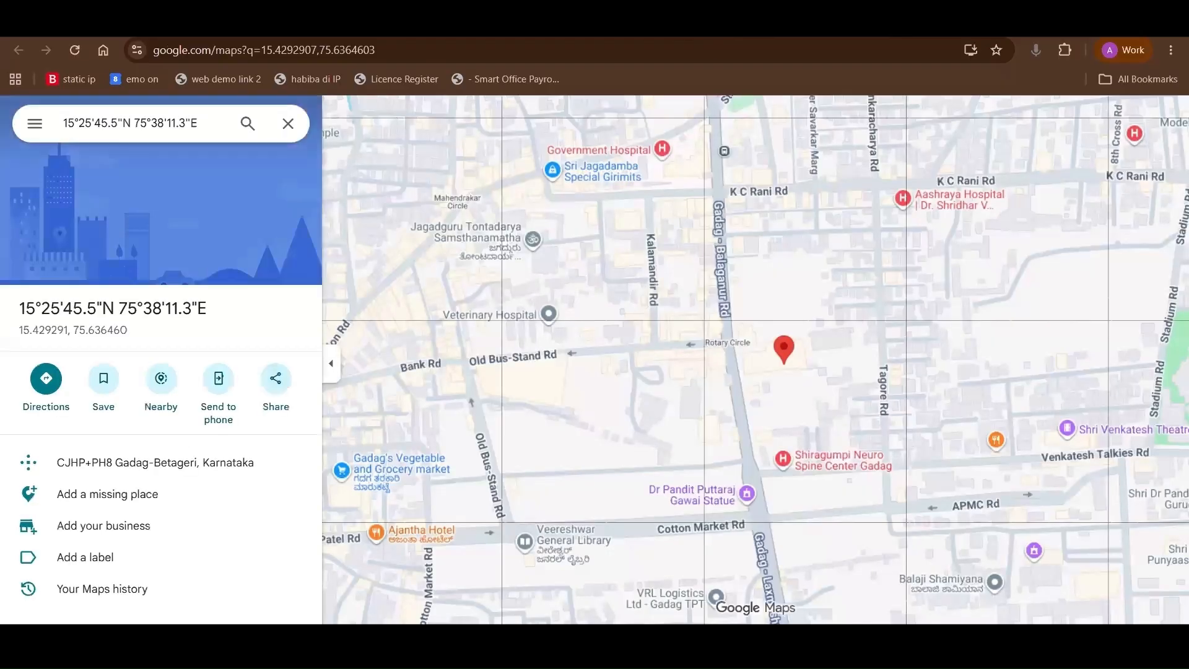
pyautogui.hotkey('ctrl', 'w')
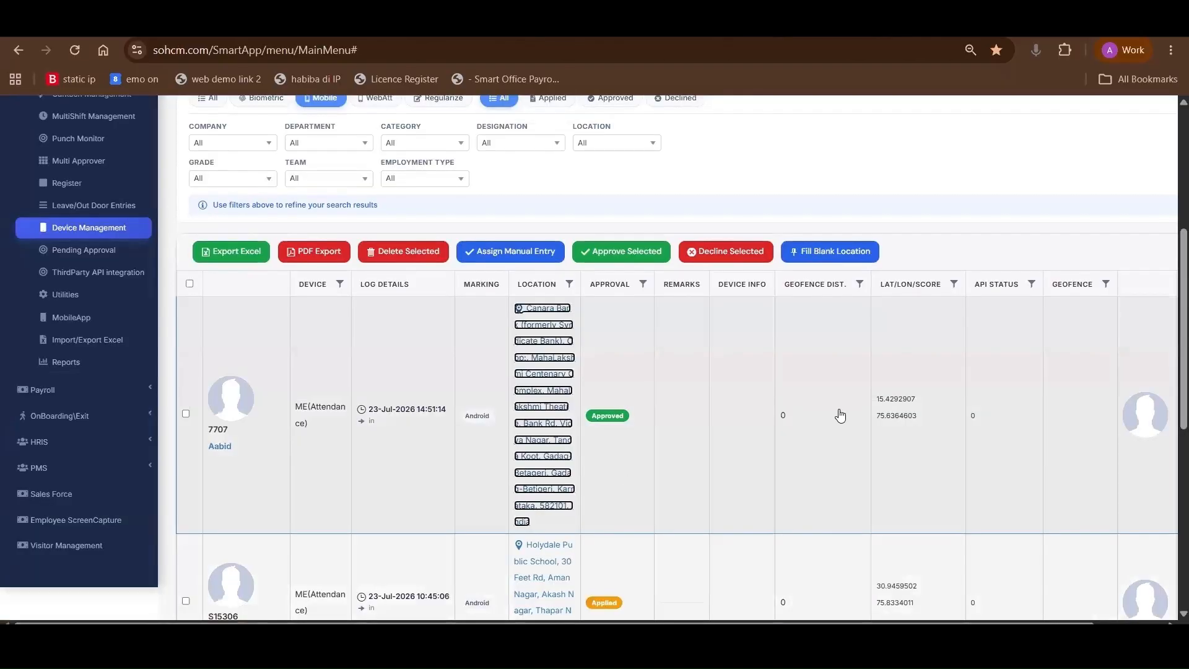
# Switch the device logs' marking type filter from Mobile back to Biometric
pyautogui.scroll(4, 274, 325)
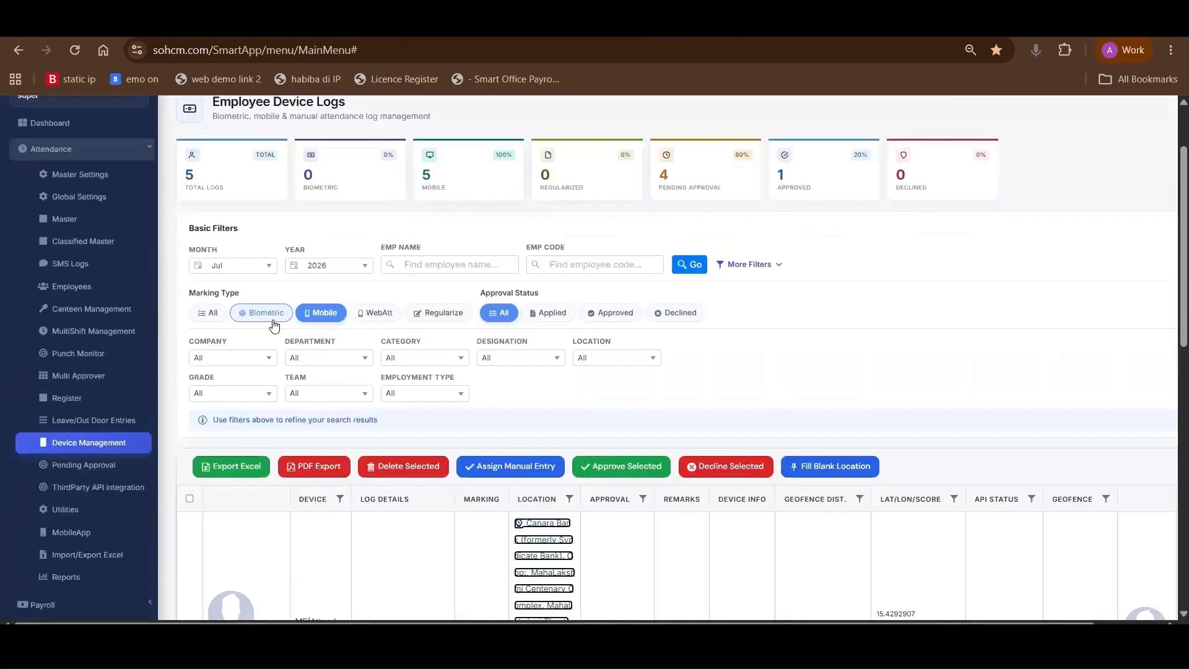
pyautogui.click(273, 320)
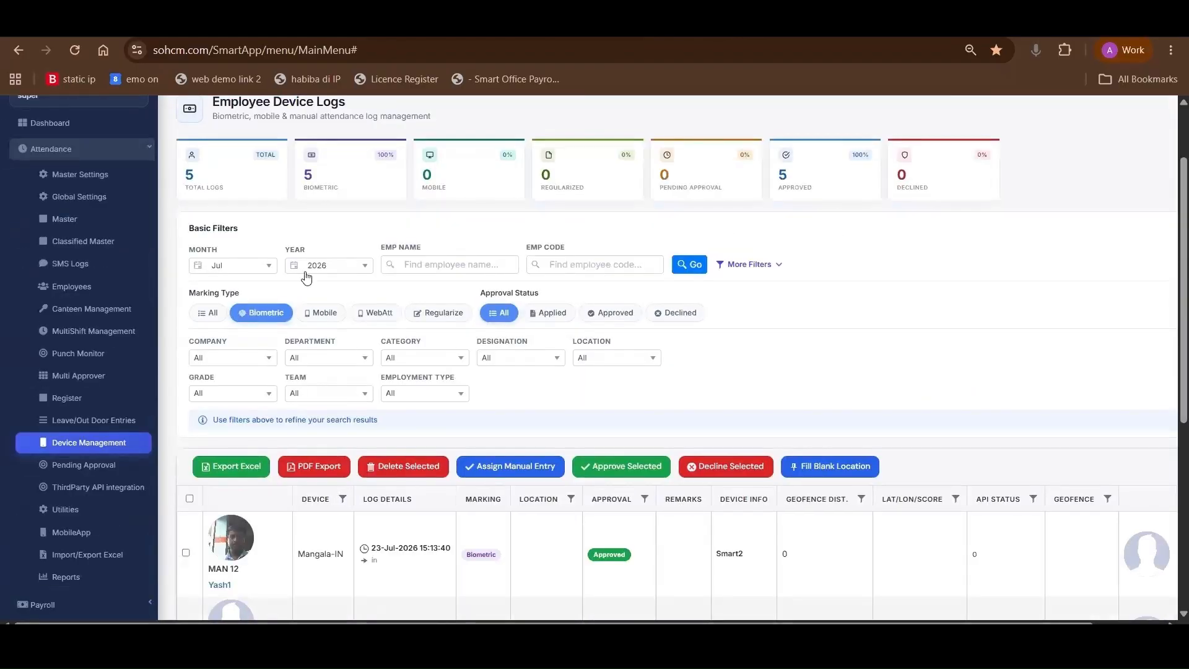
pyautogui.scroll(2, 306, 277)
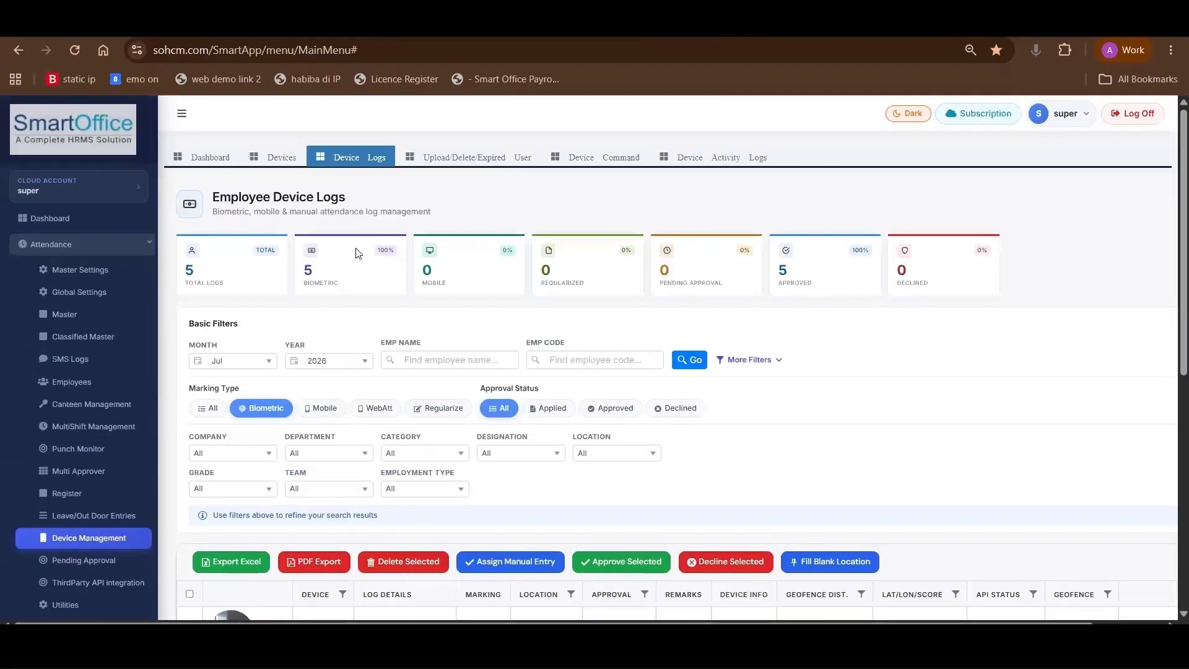
# Open the device user upload and deletion page, then select the office34 device and the first two employees in its bio details
pyautogui.click(469, 162)
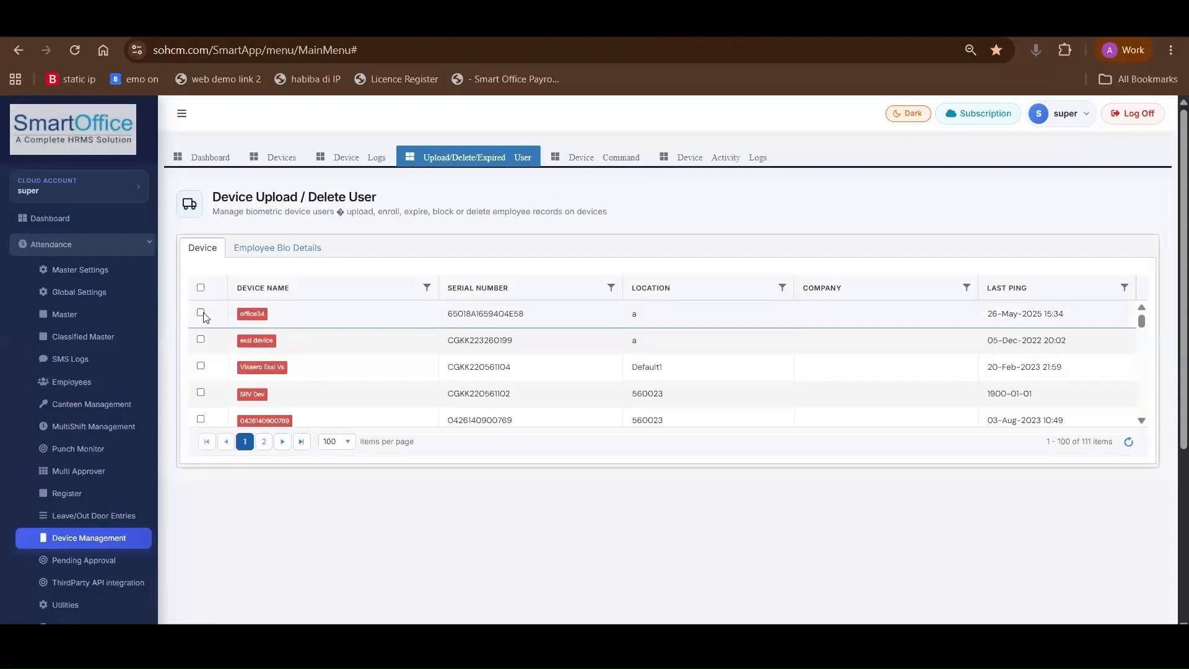
pyautogui.click(202, 313)
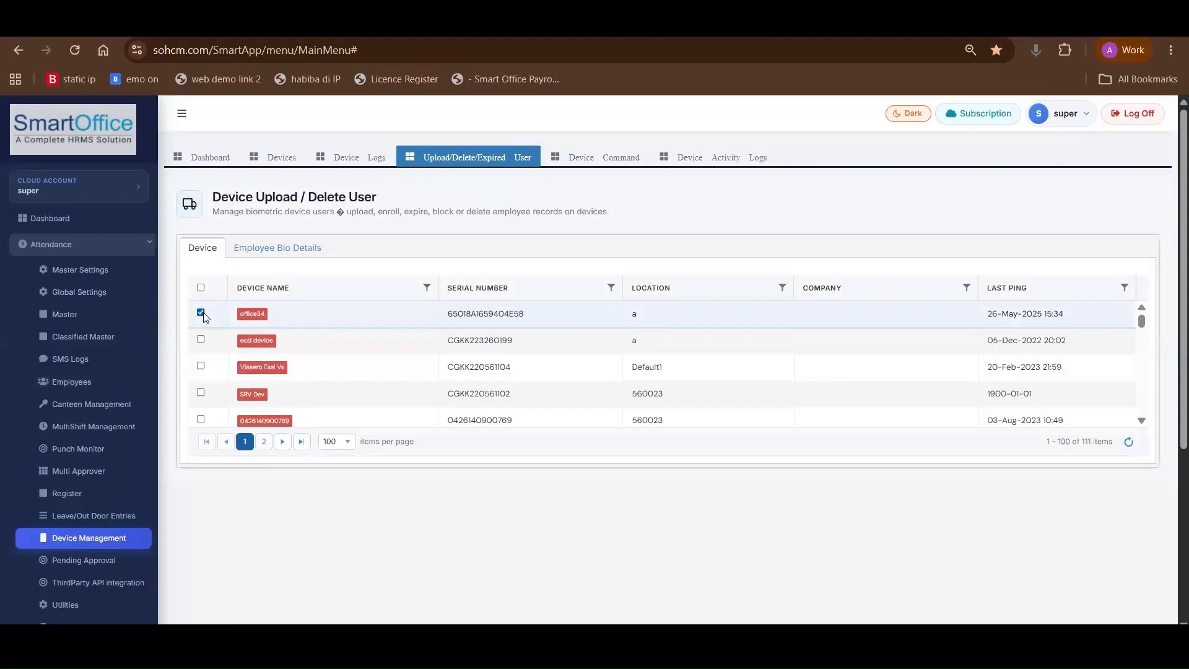
pyautogui.click(254, 249)
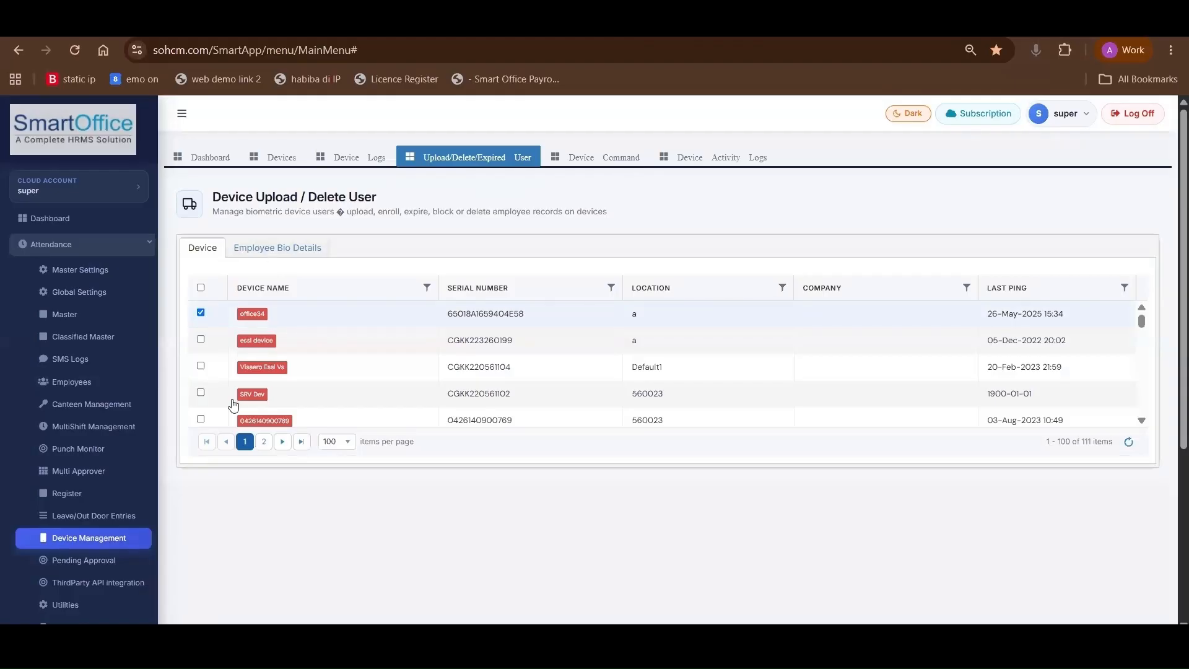
pyautogui.click(200, 400)
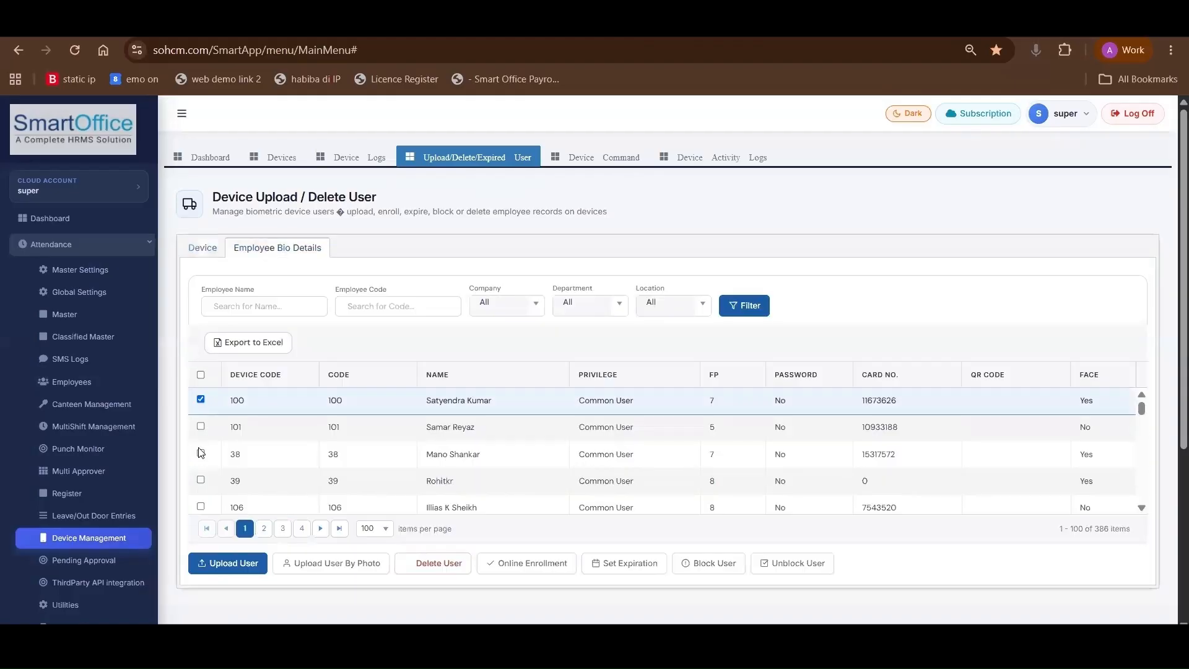
pyautogui.click(201, 426)
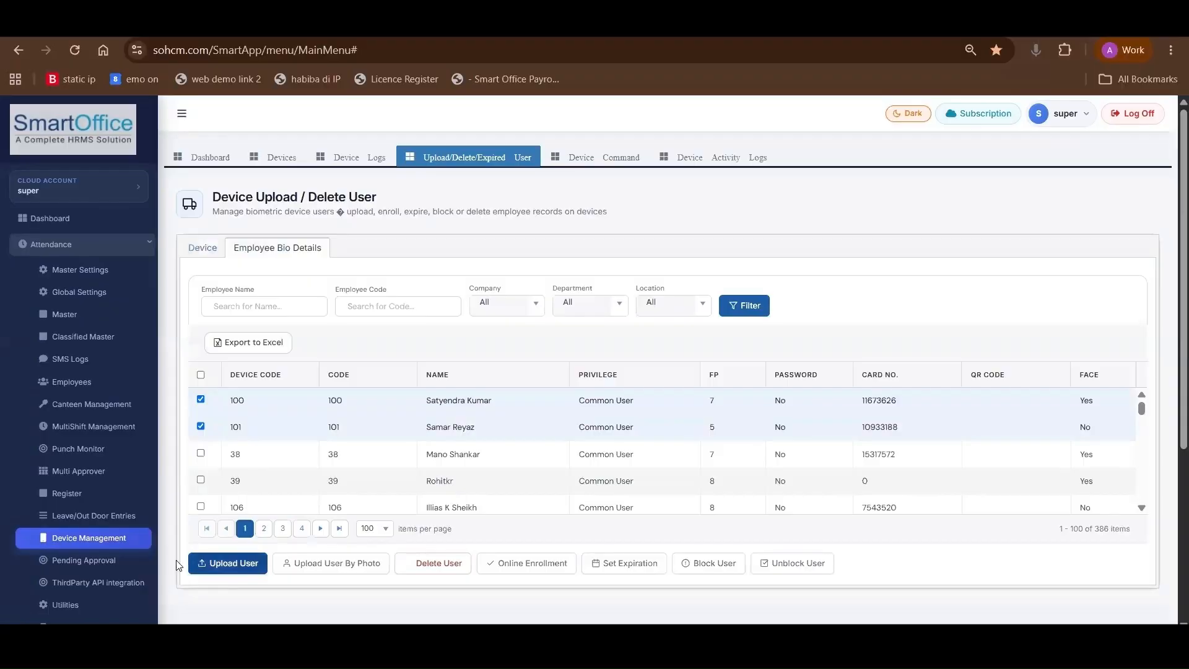
# Review the Upload User choices for fingerprint, card, face and bio password, close them without uploading, and examine the other user actions
pyautogui.click(202, 565)
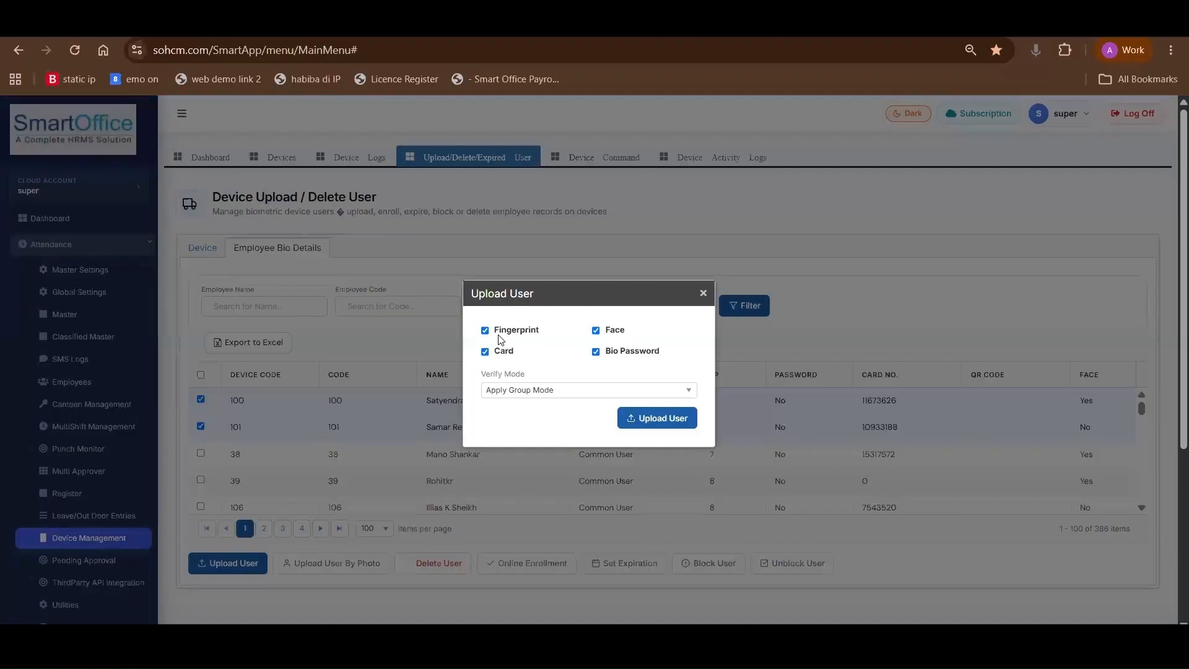
pyautogui.moveTo(501, 355); pyautogui.dragTo(531, 352)
pyautogui.moveTo(611, 330); pyautogui.dragTo(601, 347)
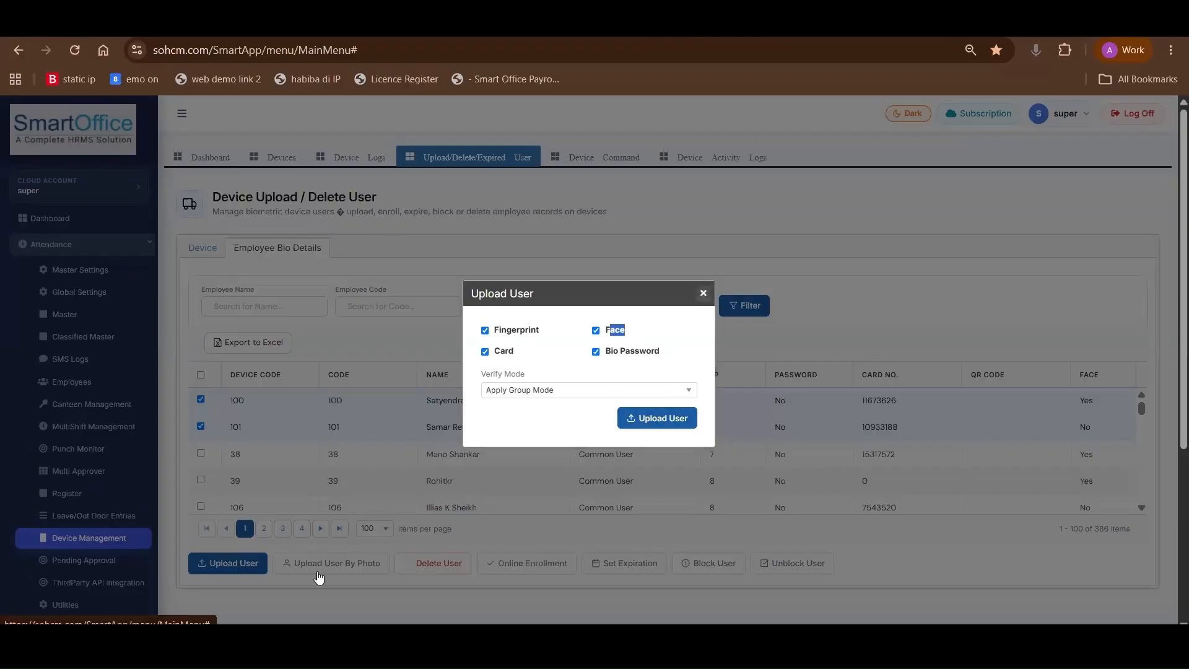
pyautogui.click(334, 558)
pyautogui.scroll(-2, 424, 502)
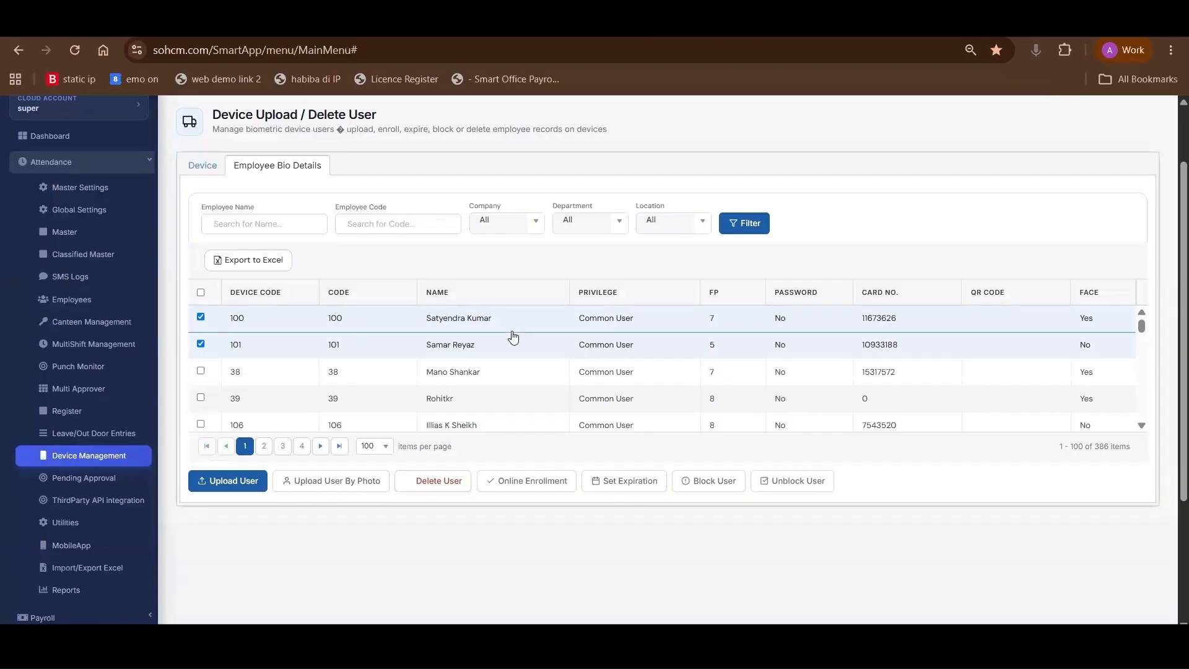
pyautogui.scroll(2, 518, 333)
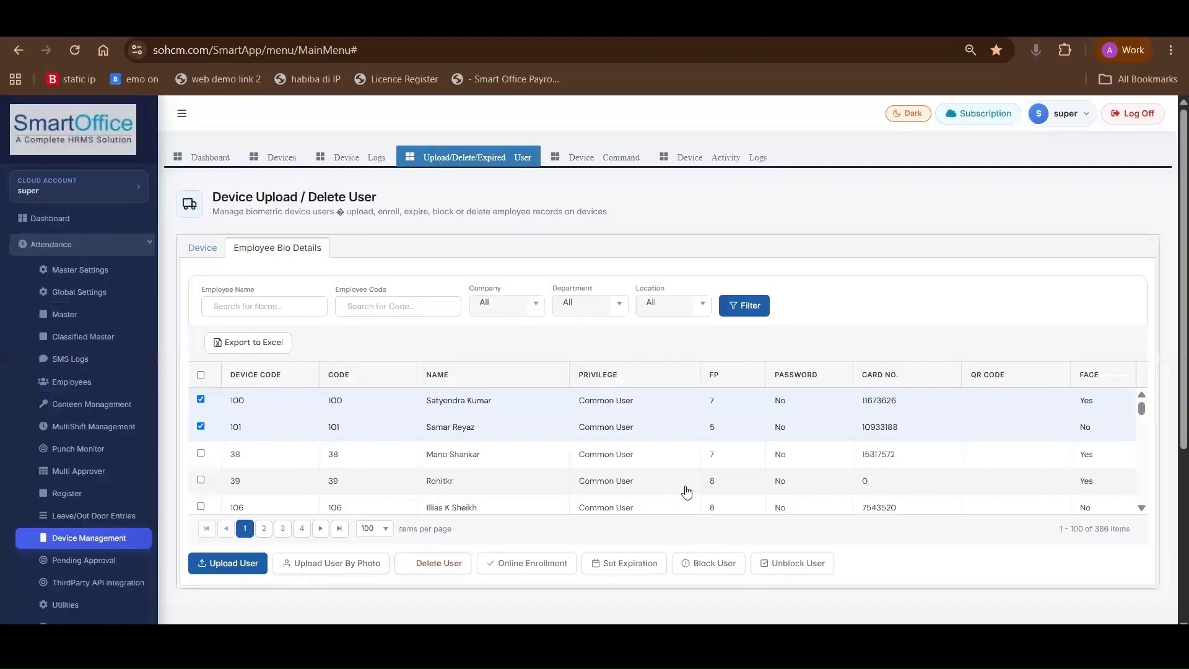
pyautogui.scroll(-2, 685, 491)
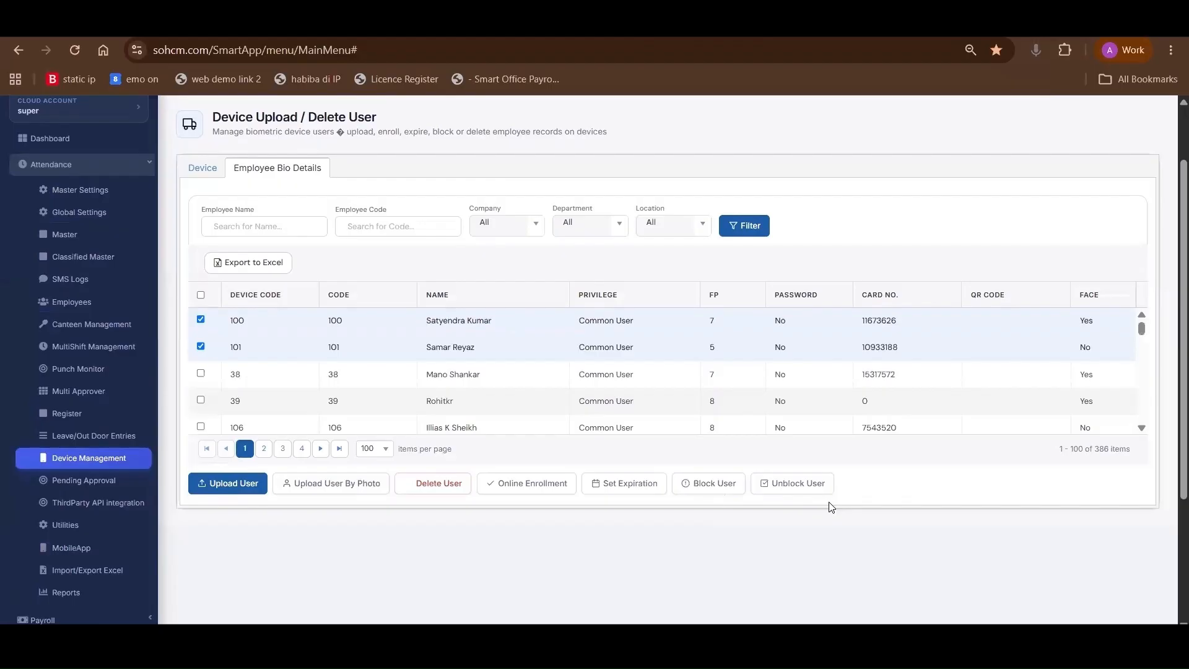
pyautogui.scroll(2, 805, 507)
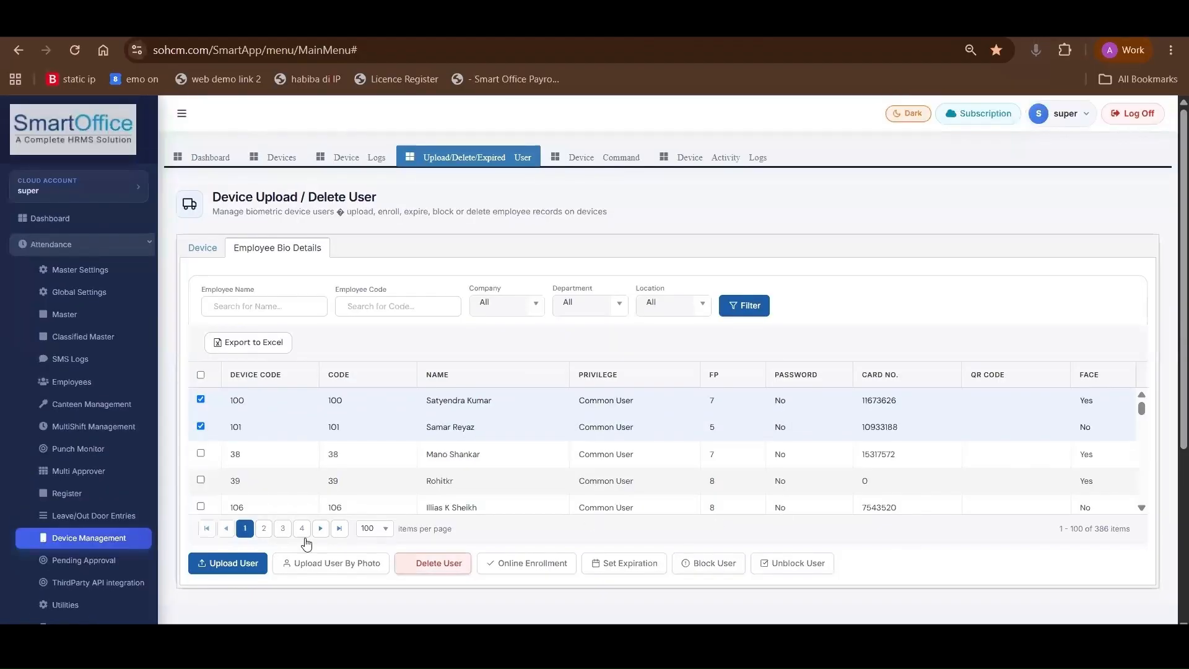
# Open the attendance employee list and filter it by the Resigned status
pyautogui.click(87, 382)
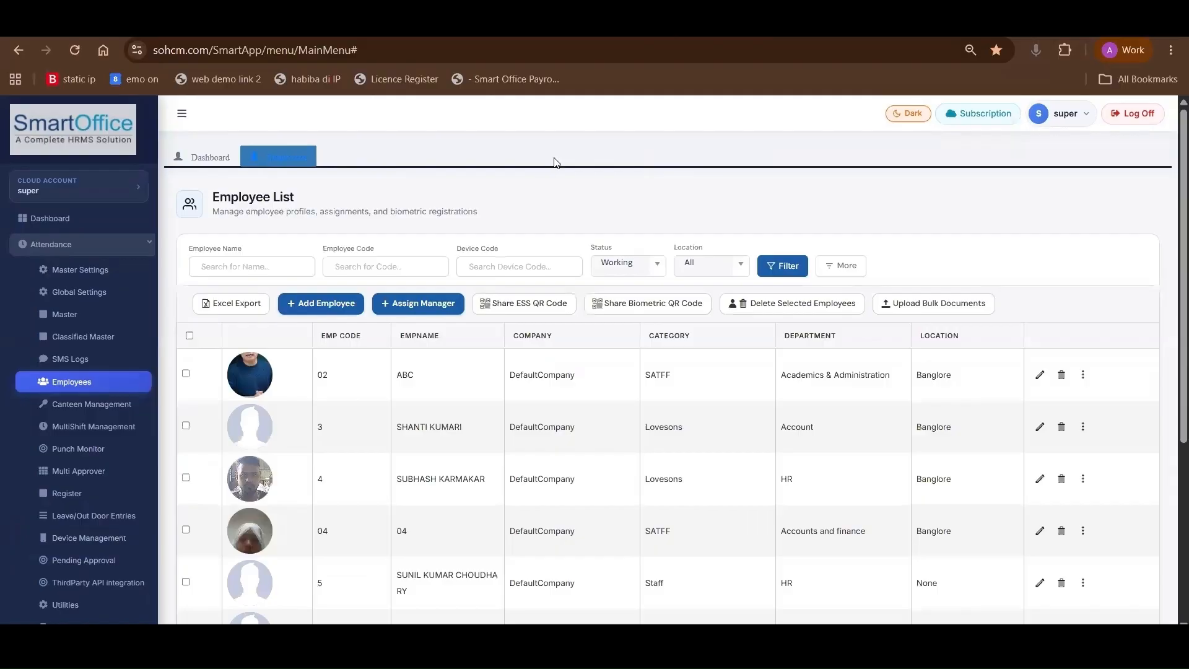
pyautogui.scroll(-2, 391, 291)
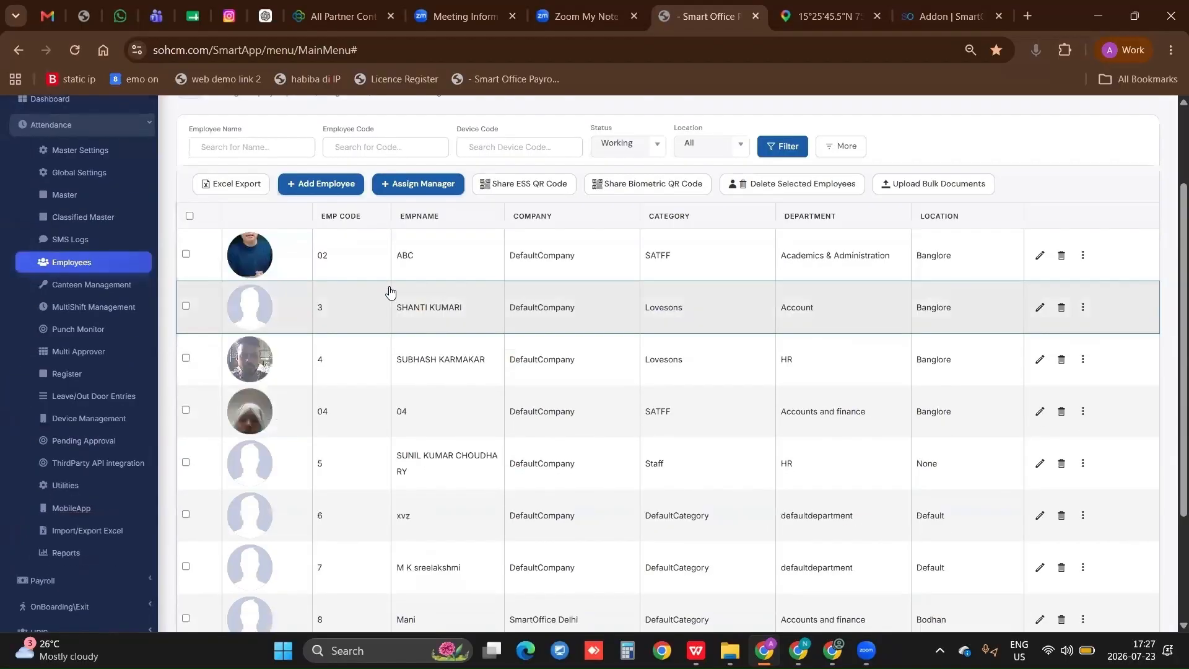
pyautogui.scroll(1, 713, 238)
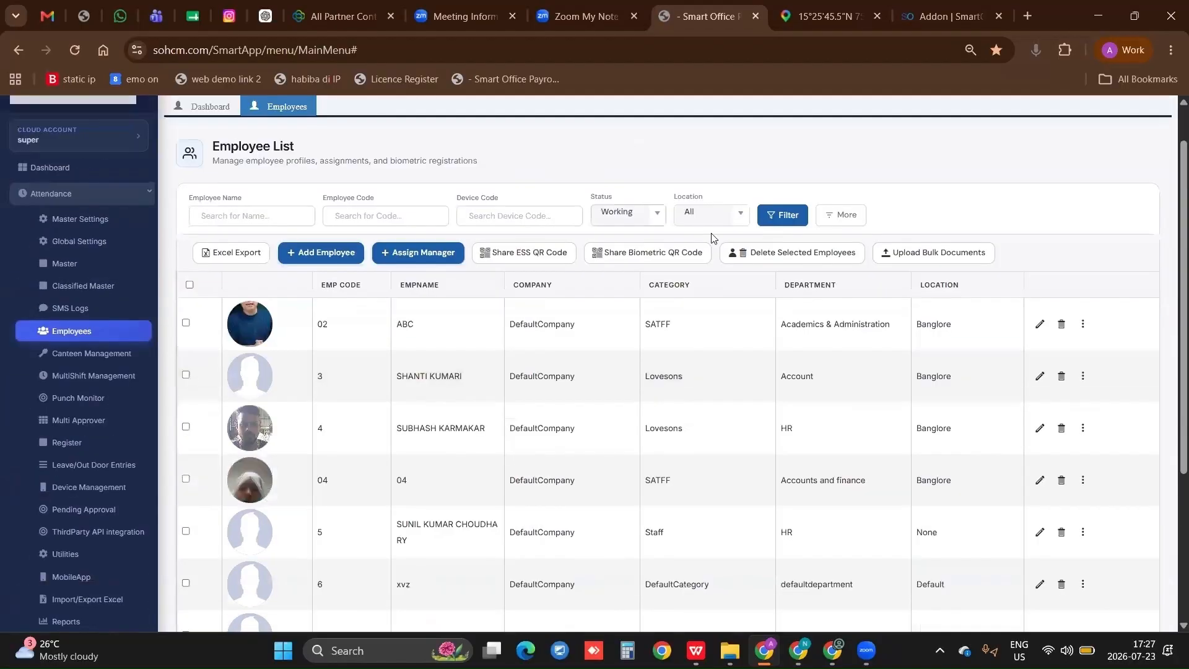
pyautogui.click(629, 215)
pyautogui.click(628, 268)
pyautogui.click(793, 215)
# Filter the employee list by the Terminated status, and return the status filter to Working
pyautogui.click(645, 216)
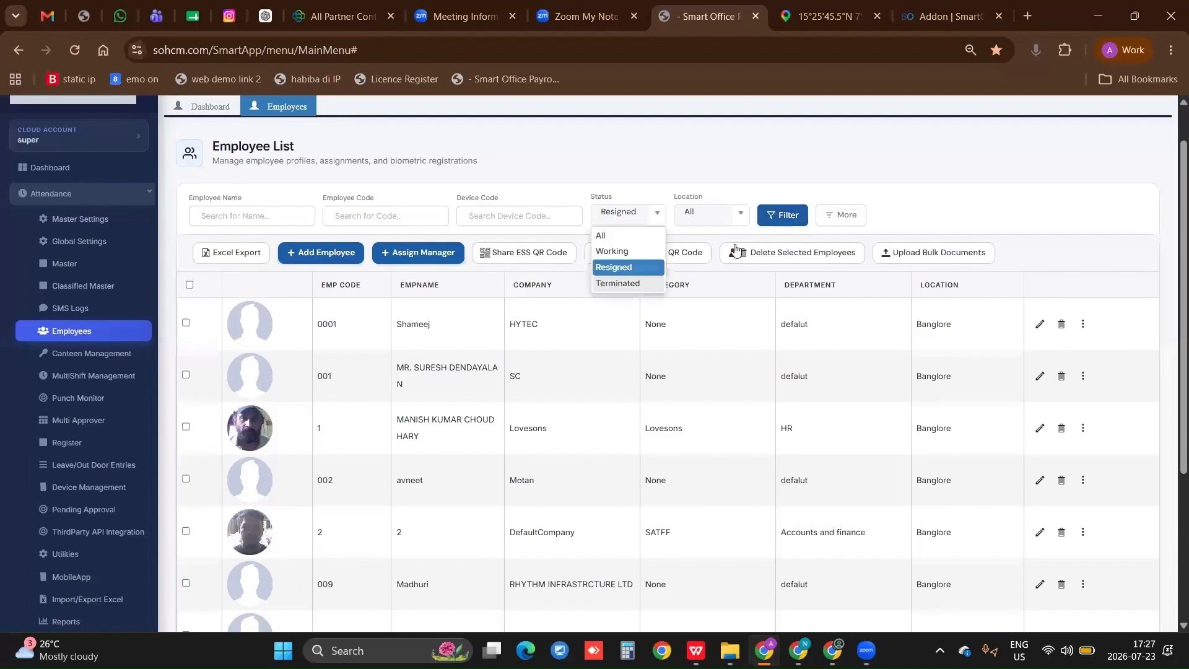
pyautogui.click(628, 283)
pyautogui.click(777, 214)
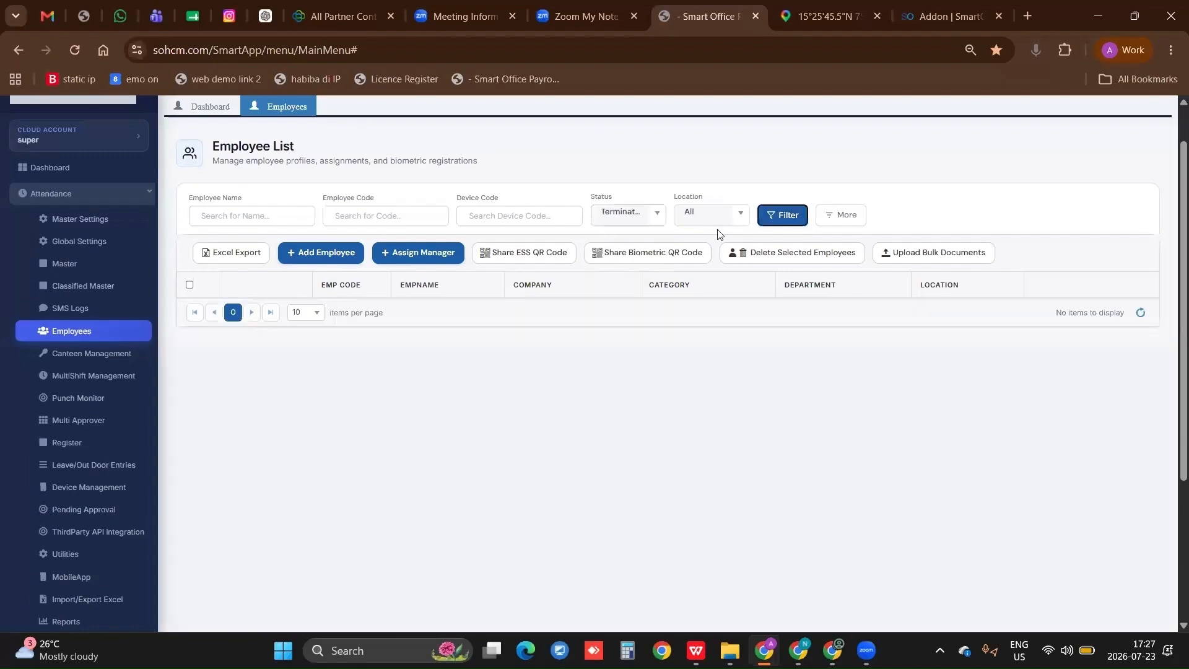
pyautogui.click(644, 216)
pyautogui.click(628, 253)
pyautogui.click(773, 215)
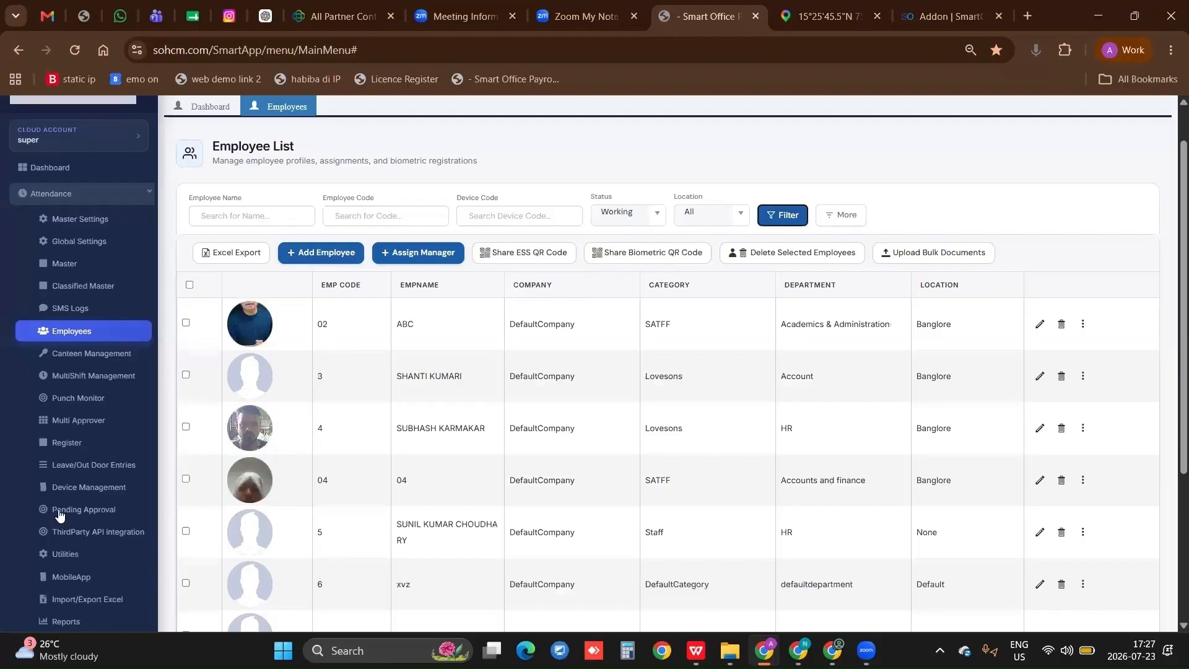
pyautogui.scroll(-3, 425, 467)
pyautogui.scroll(4, 420, 457)
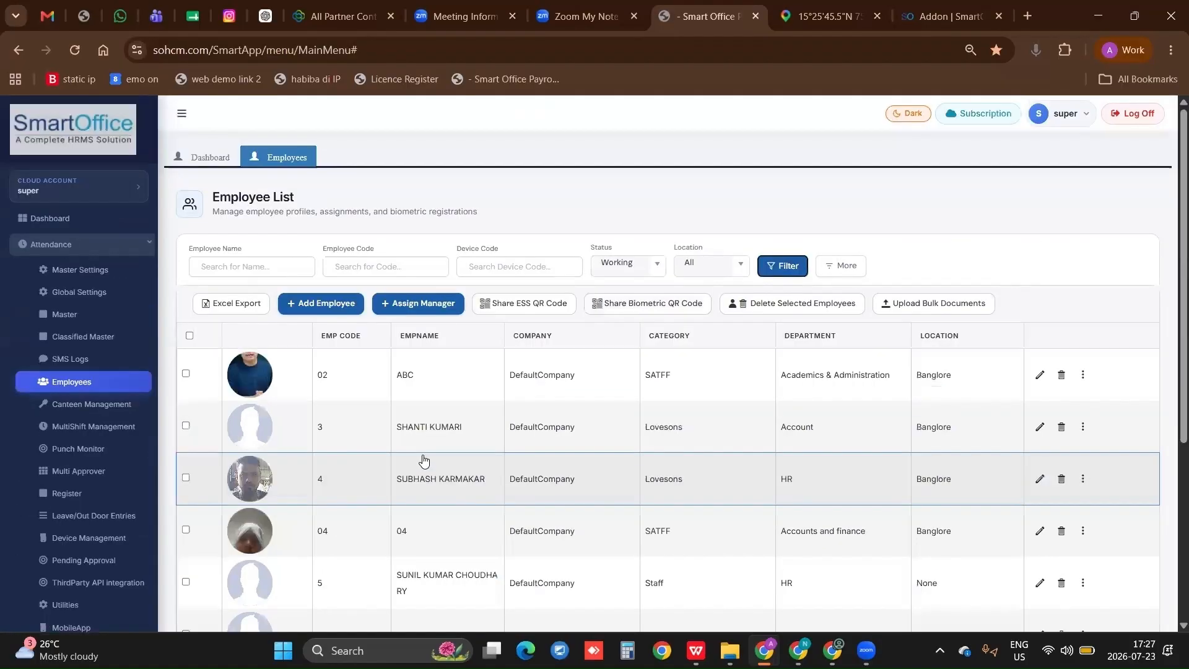
# Start adding a new employee and review the Profile Information and Classified Details fields without filling them in
pyautogui.click(314, 304)
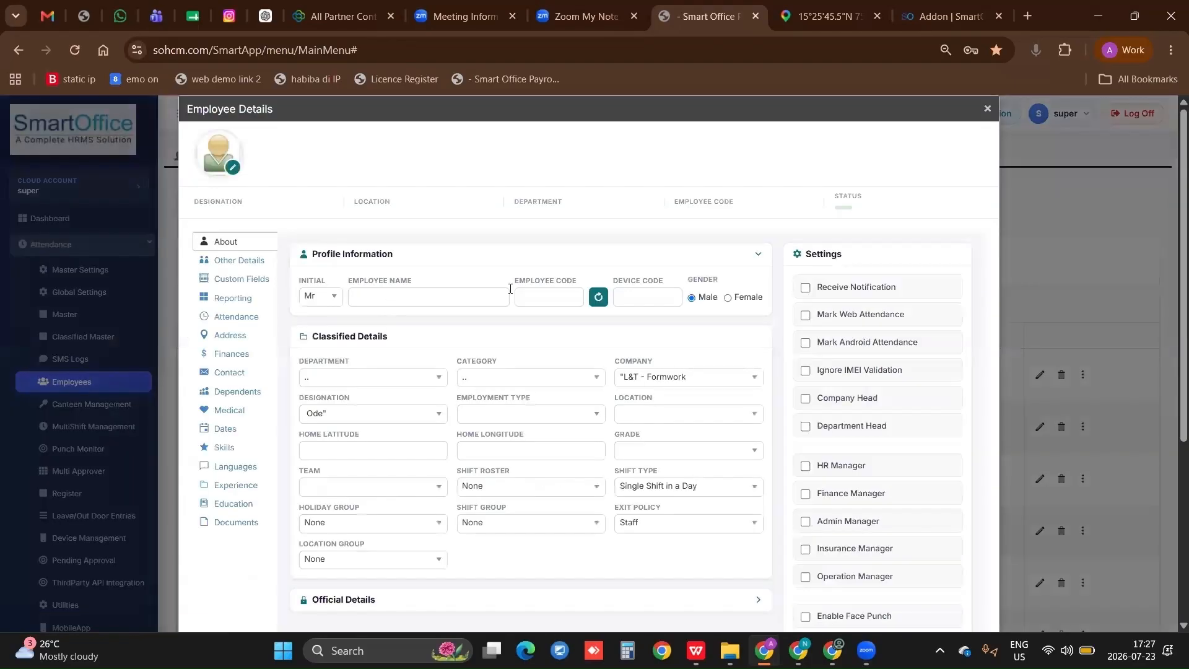
pyautogui.click(509, 291)
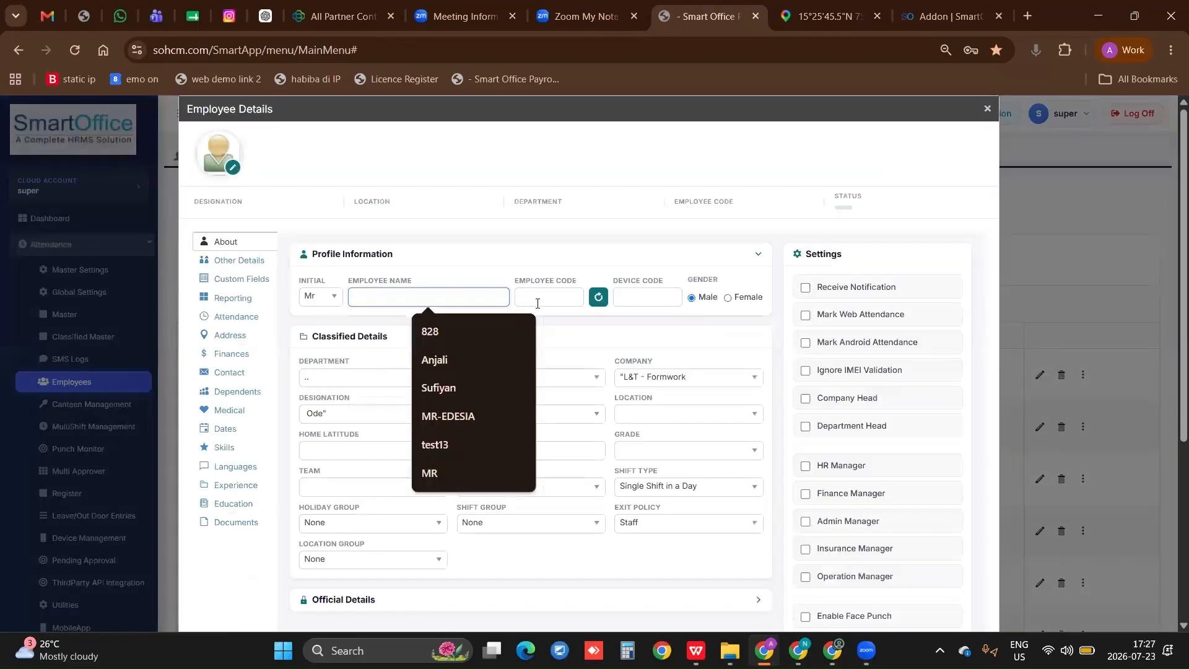
pyautogui.click(621, 296)
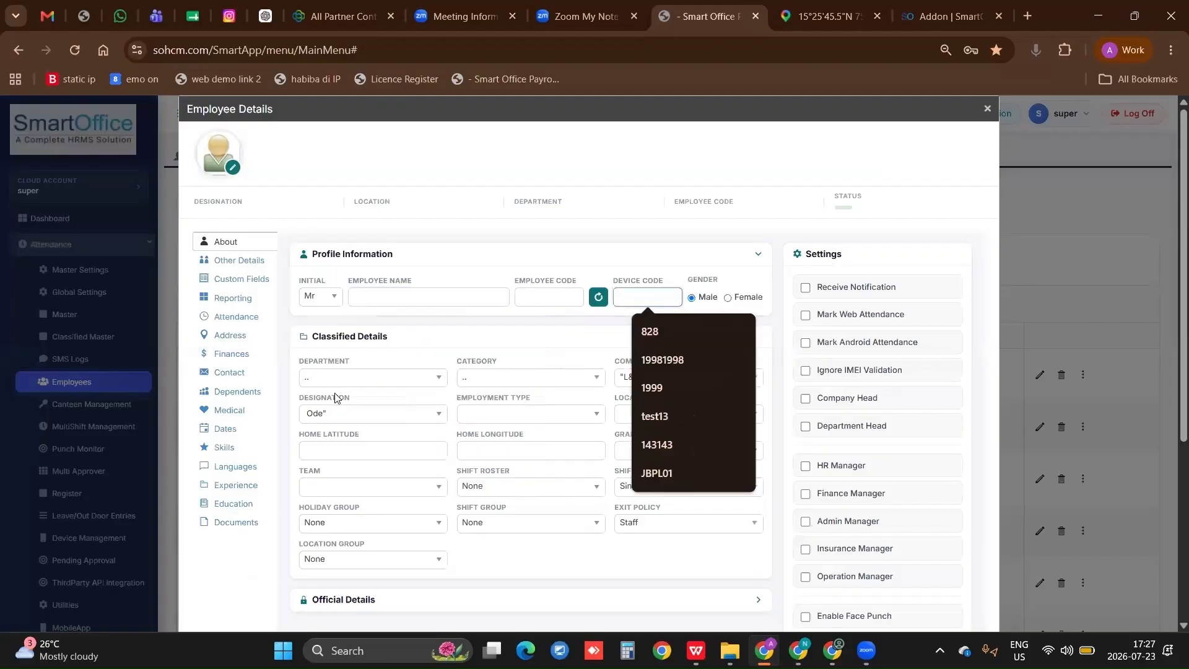
pyautogui.scroll(-1, 371, 321)
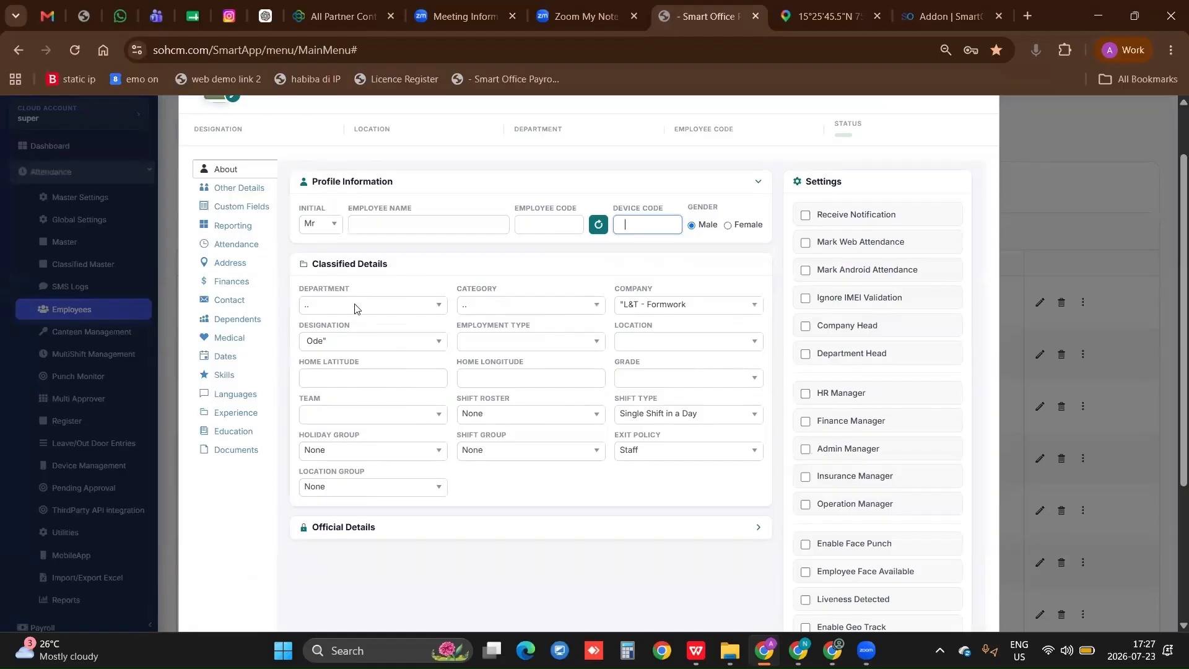
pyautogui.scroll(-3, 570, 384)
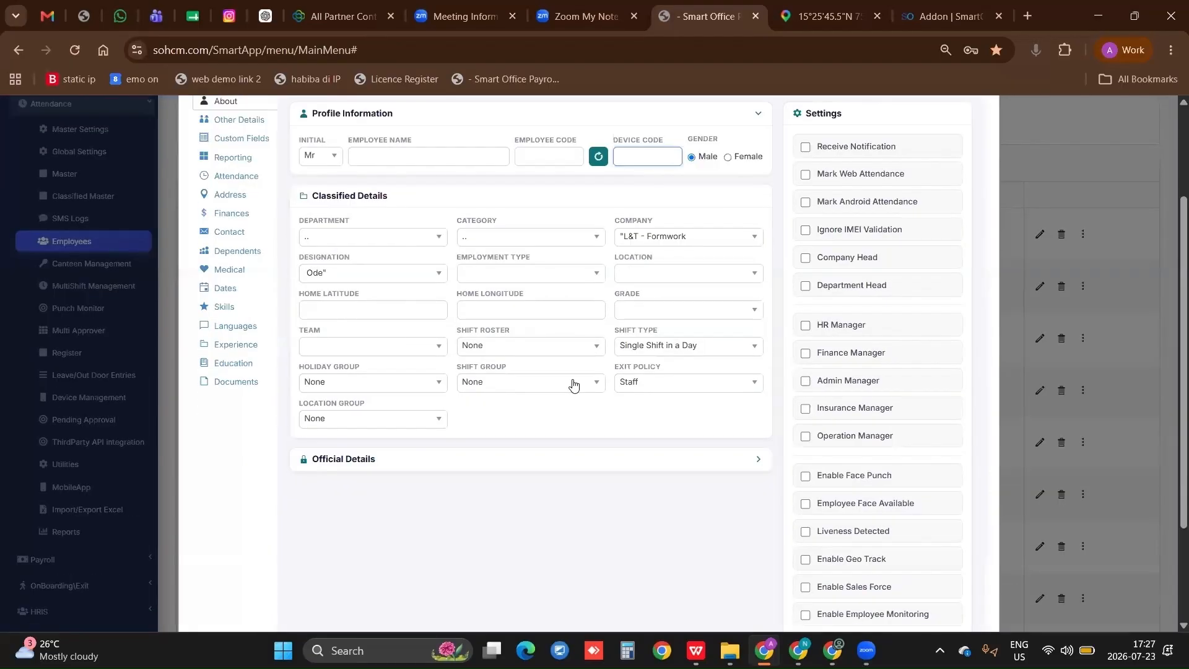
pyautogui.scroll(1, 351, 457)
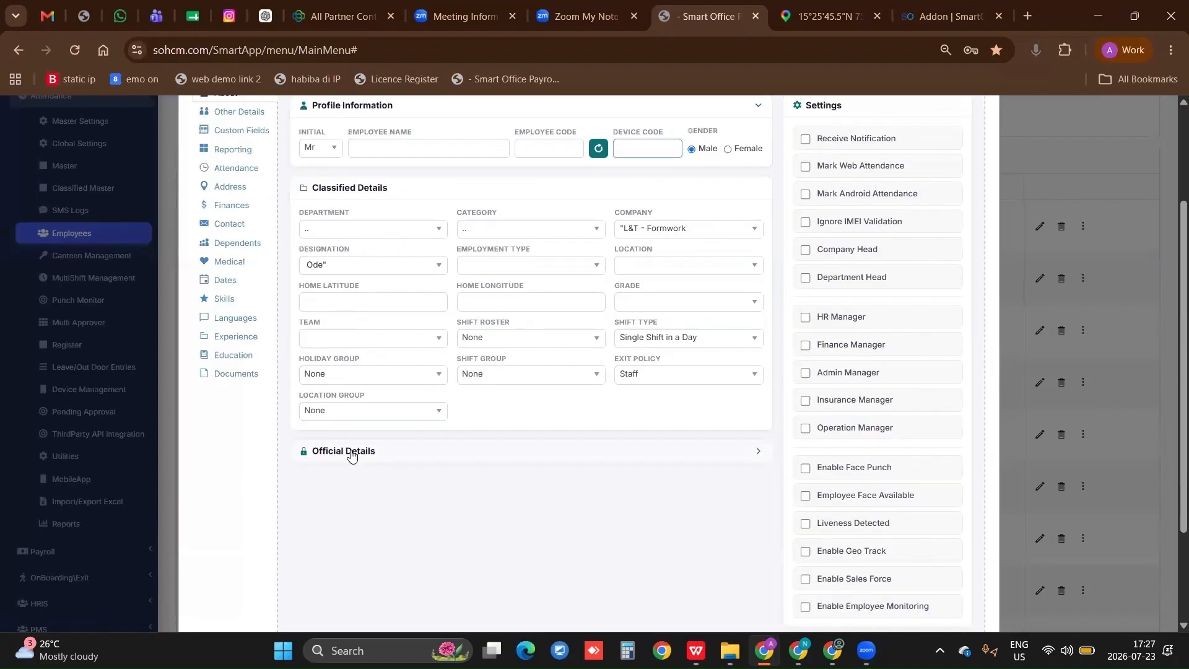
# Expand the new employee's Official Details and review the identity number, joining, confirmation, resignation, leave credit and login fields
pyautogui.click(351, 454)
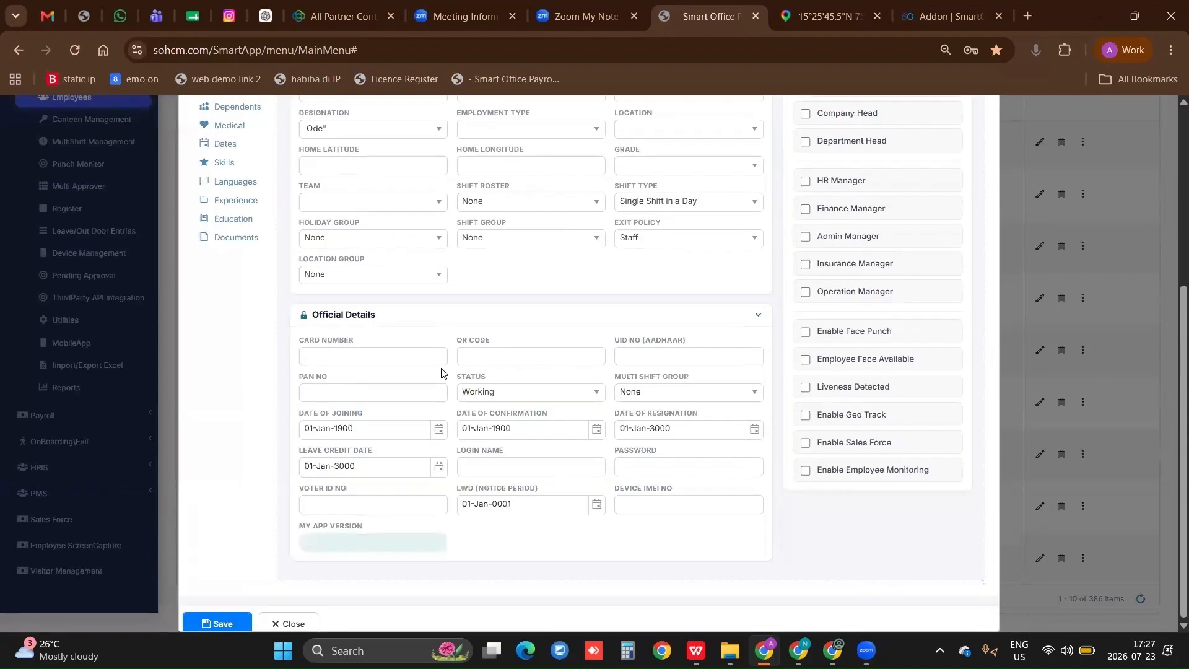
pyautogui.click(655, 358)
pyautogui.press('Tab')
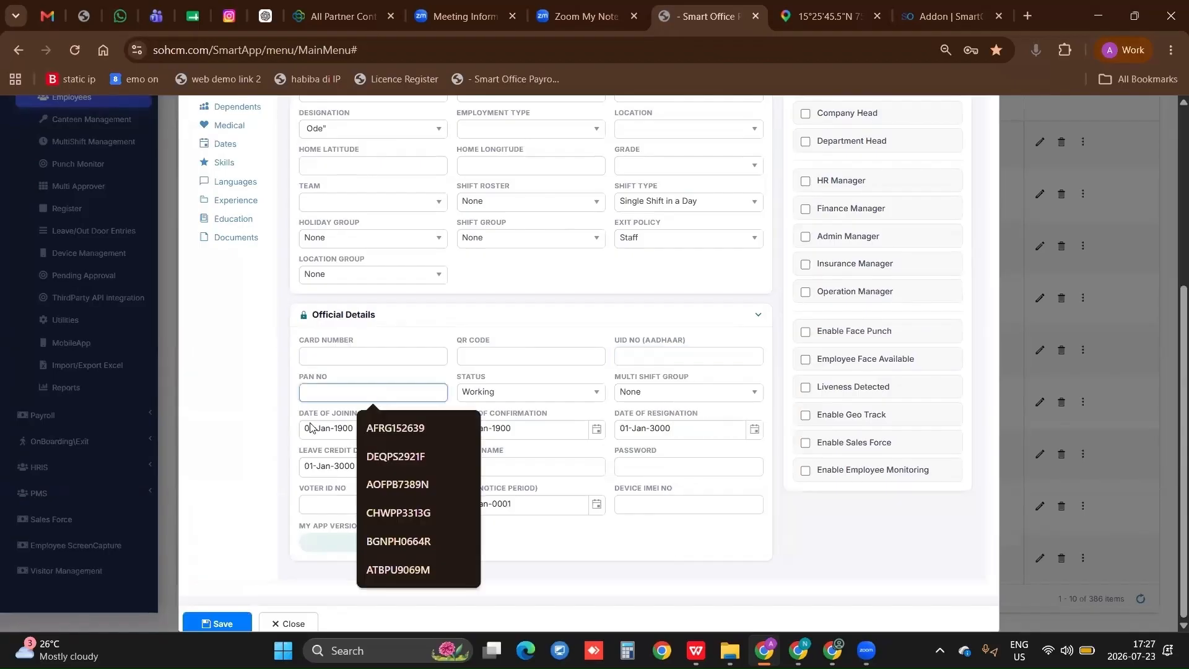
pyautogui.click(336, 428)
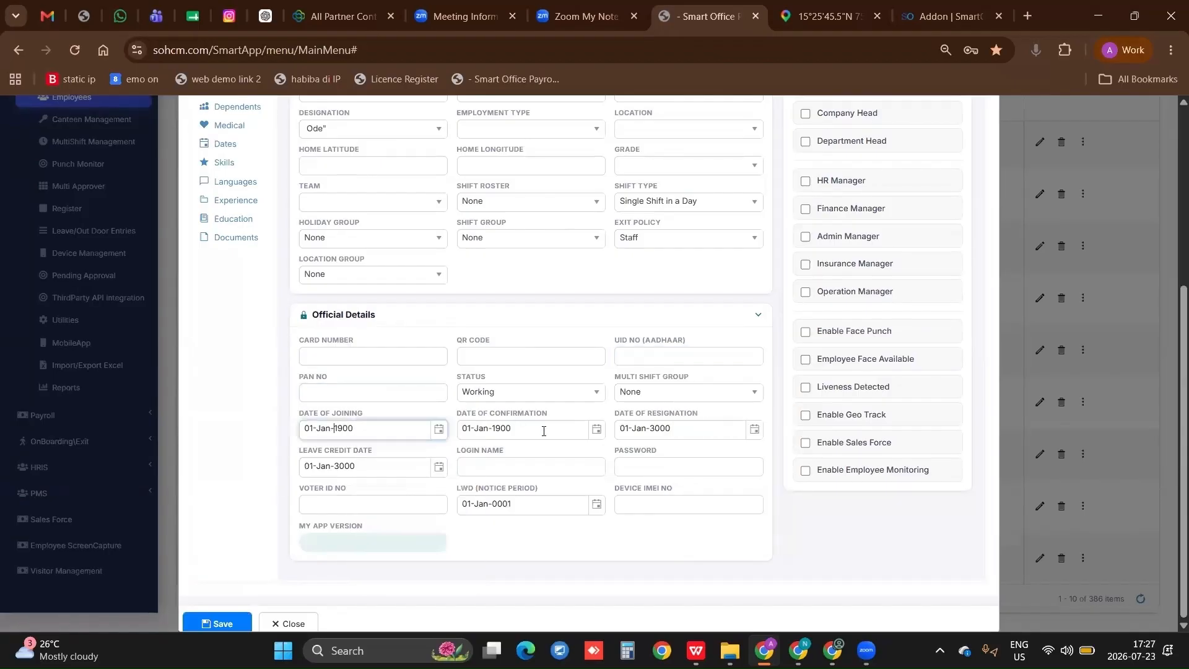
pyautogui.click(544, 431)
pyautogui.click(683, 429)
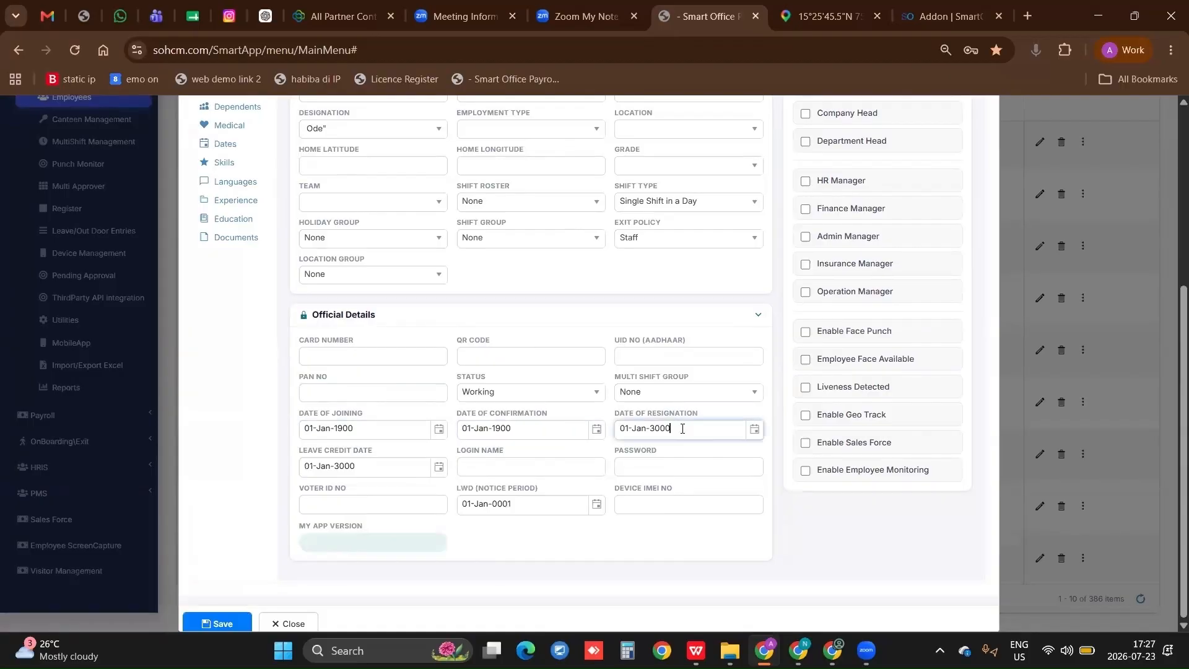
pyautogui.tripleClick(377, 470)
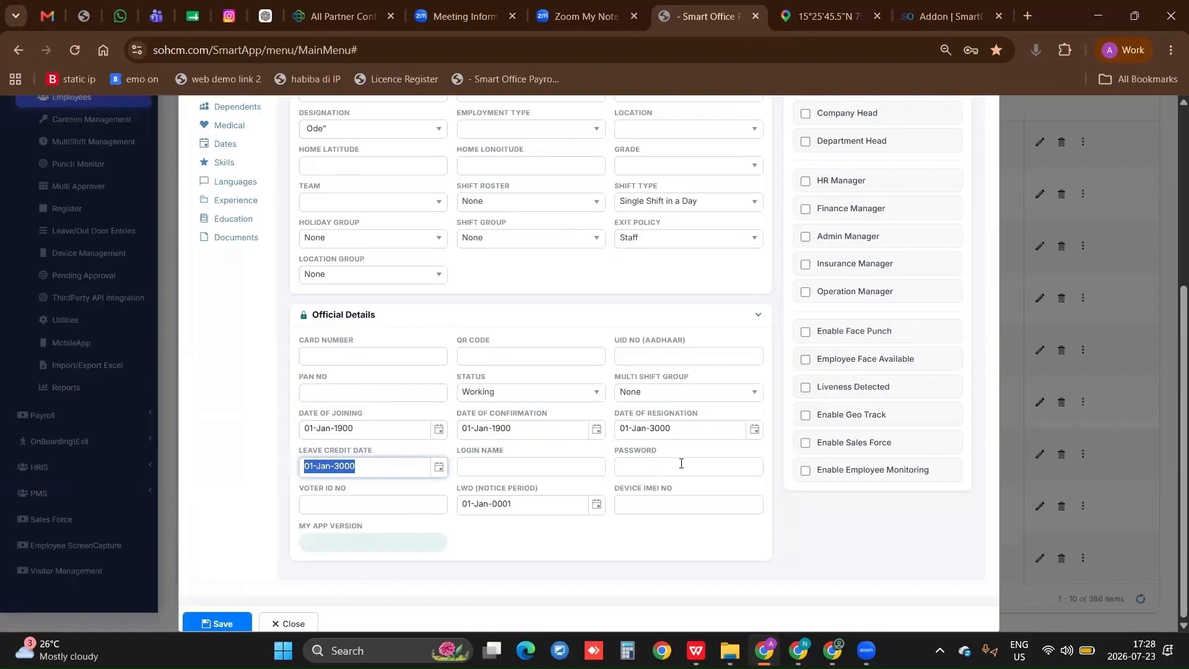
pyautogui.moveTo(453, 445); pyautogui.dragTo(482, 451)
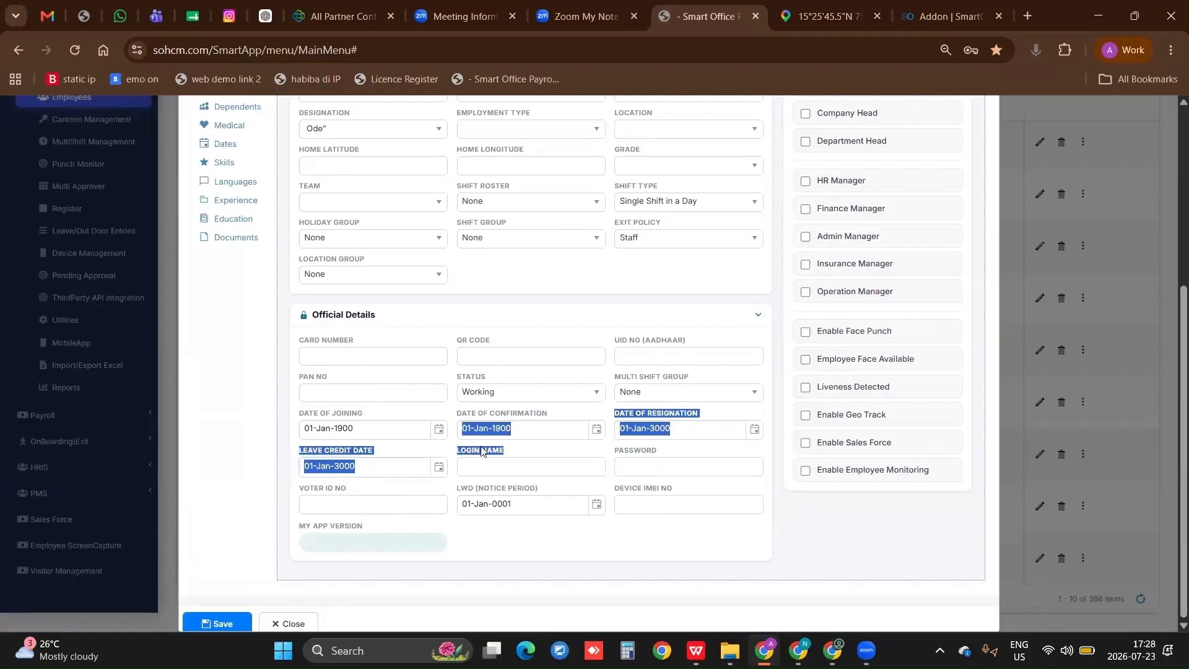
pyautogui.moveTo(732, 461); pyautogui.dragTo(621, 454)
pyautogui.doubleClick(616, 452)
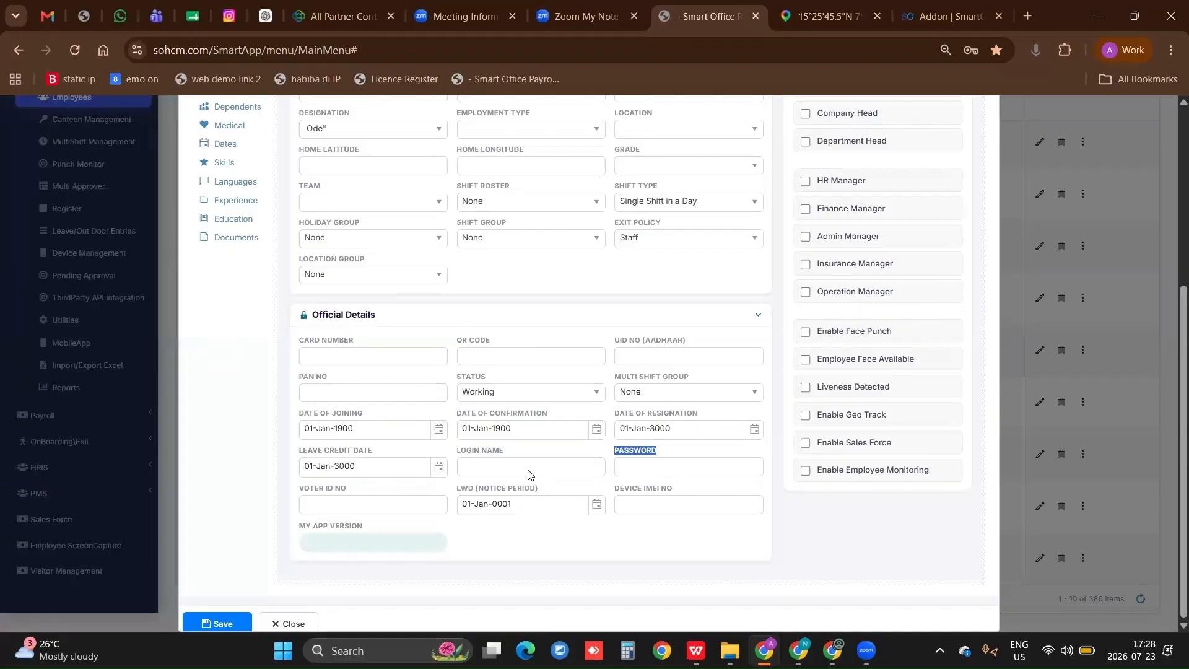
pyautogui.click(528, 474)
# Enable Mark Android Attendance and Mark Web Attendance in the new employee's Settings, and review the manager role and face punch options
pyautogui.scroll(5, 528, 474)
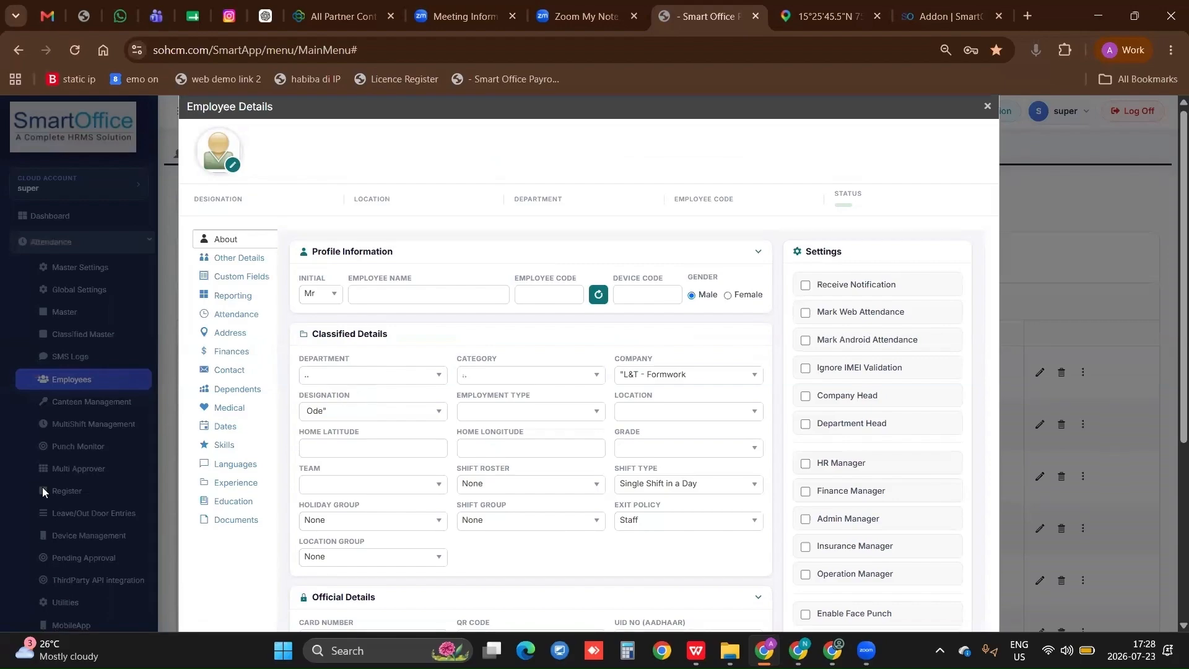
pyautogui.scroll(-2, 62, 509)
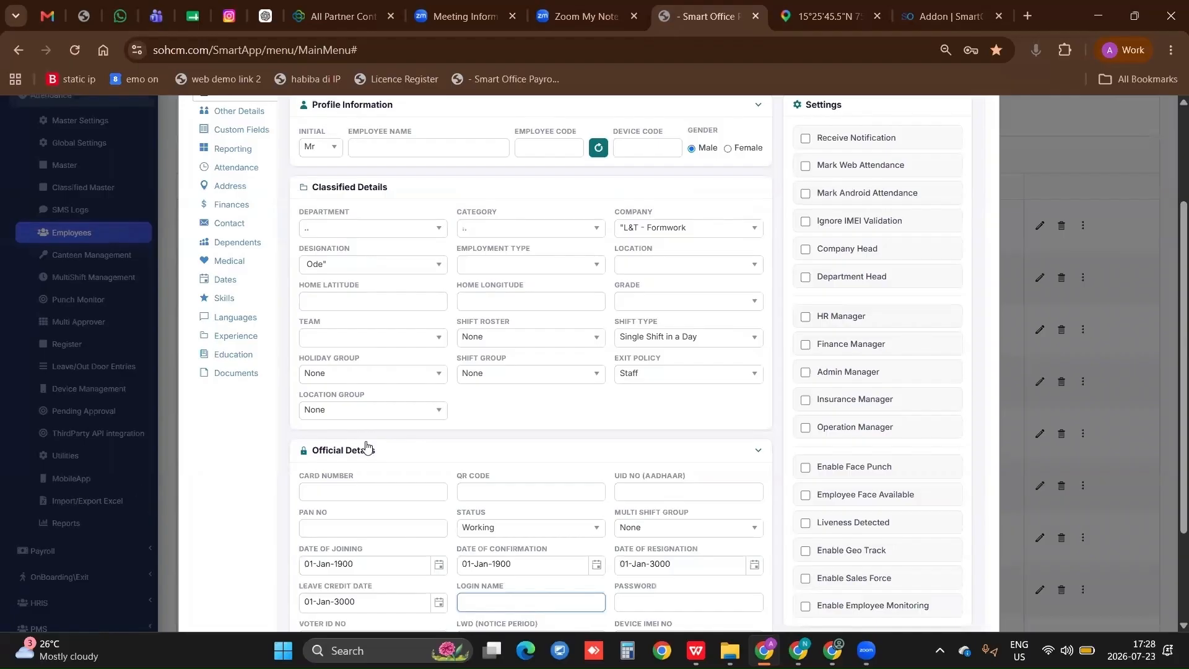
pyautogui.scroll(2, 808, 272)
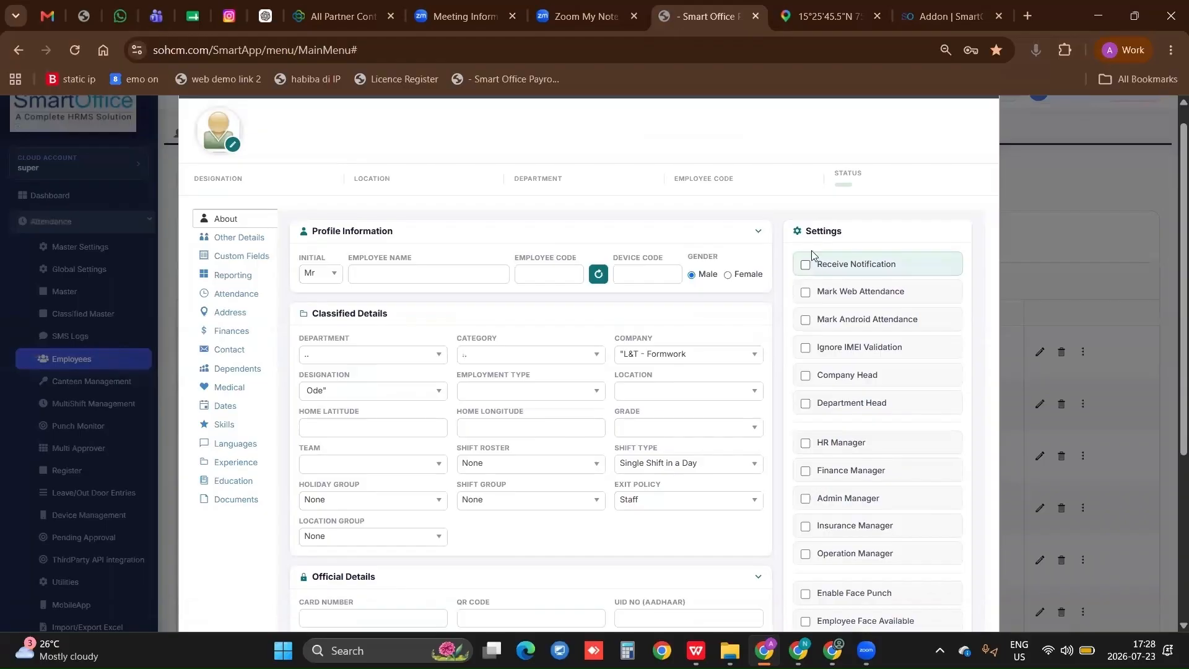
pyautogui.scroll(-1, 812, 250)
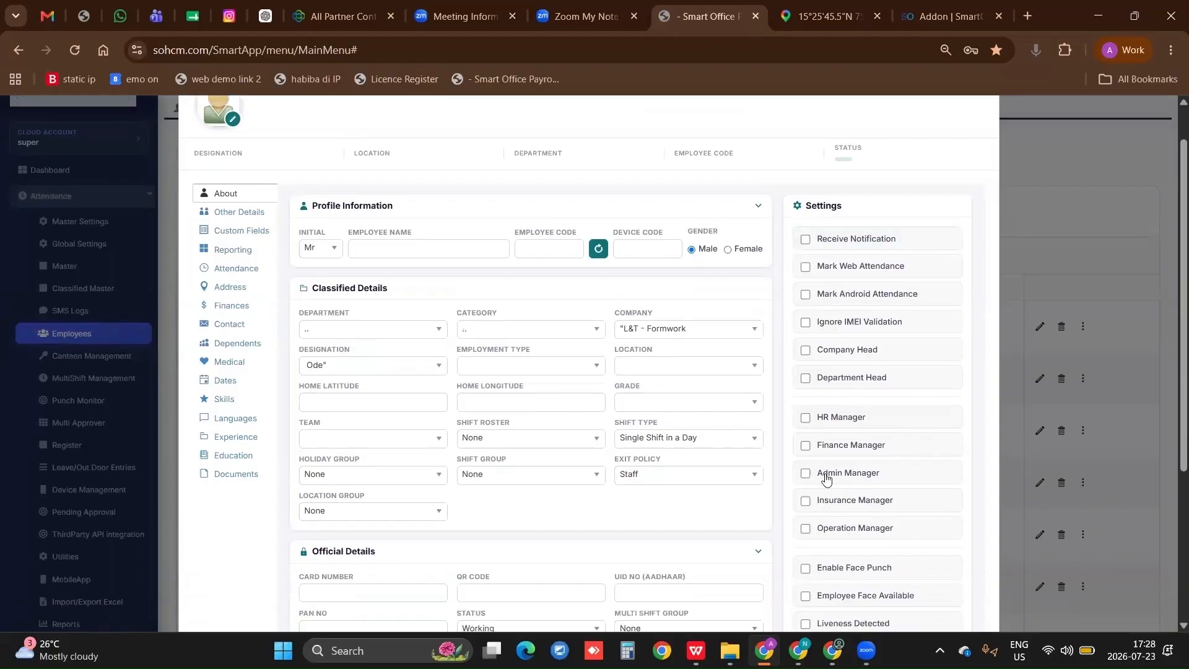
pyautogui.click(806, 296)
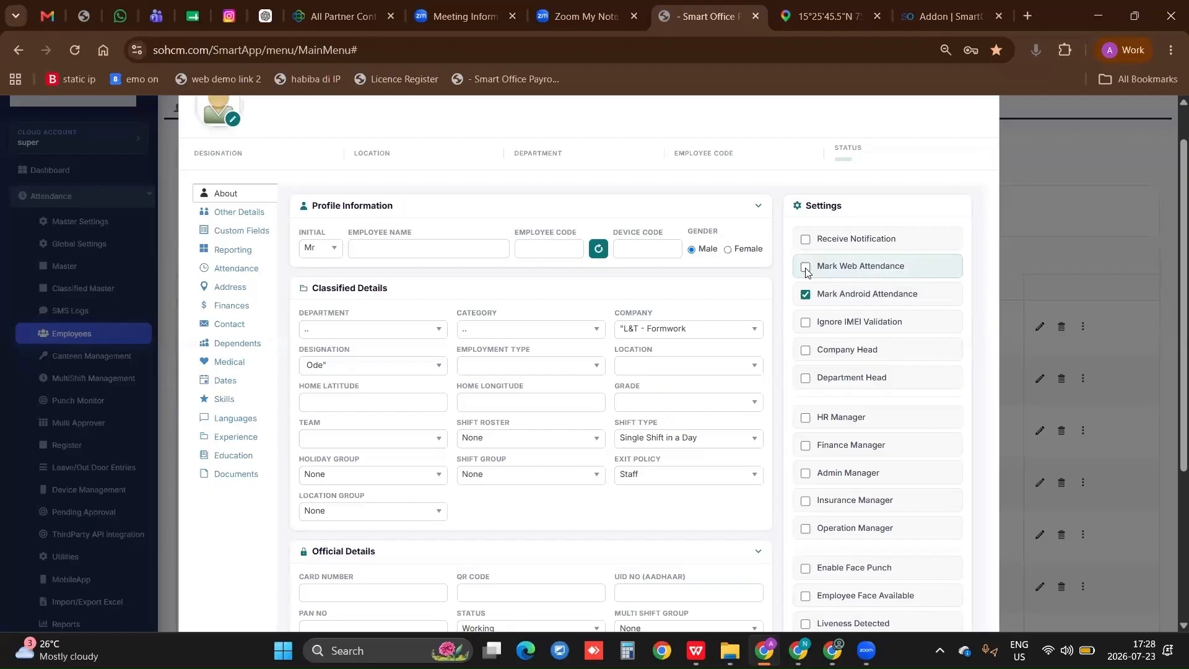
pyautogui.click(807, 271)
pyautogui.scroll(-2, 804, 216)
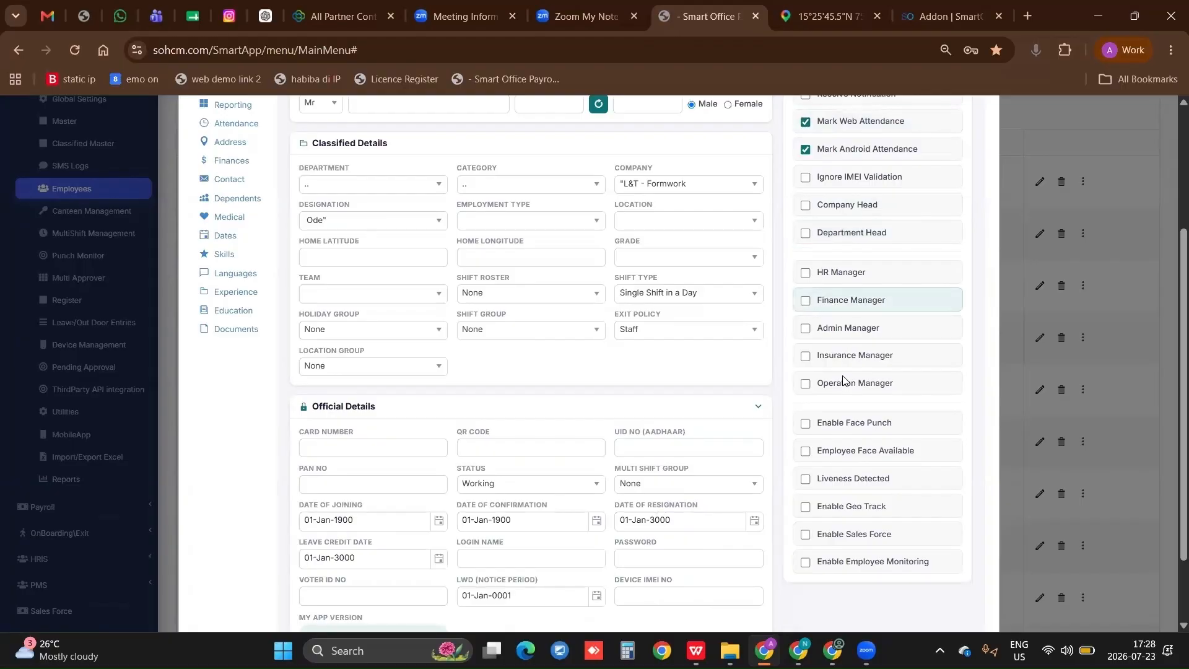
pyautogui.scroll(-2, 844, 378)
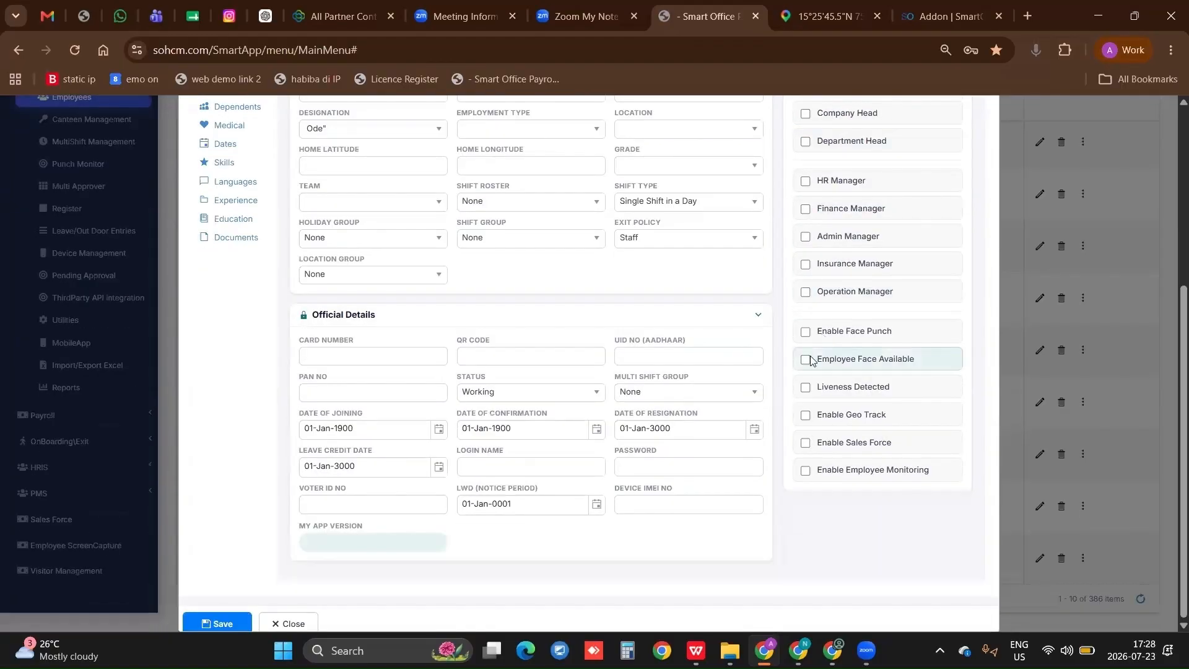
# Review the contact, personal and address fields in the new employee's Other Details, and close the form without saving
pyautogui.scroll(2, 263, 340)
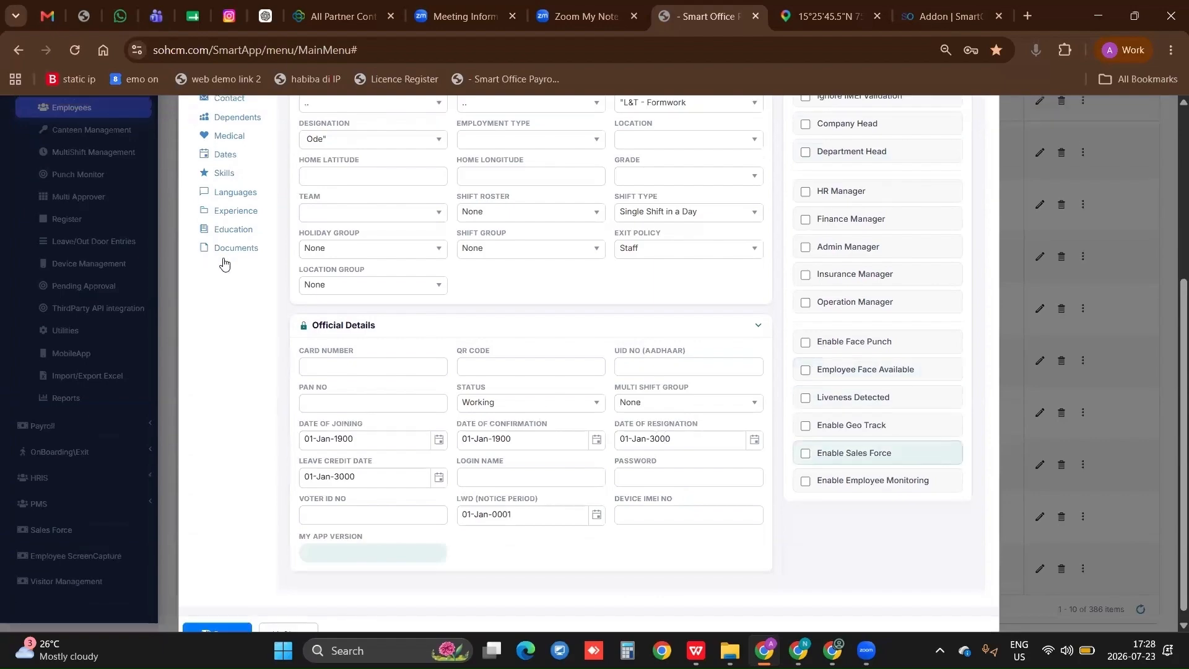
pyautogui.scroll(4, 227, 267)
pyautogui.click(248, 261)
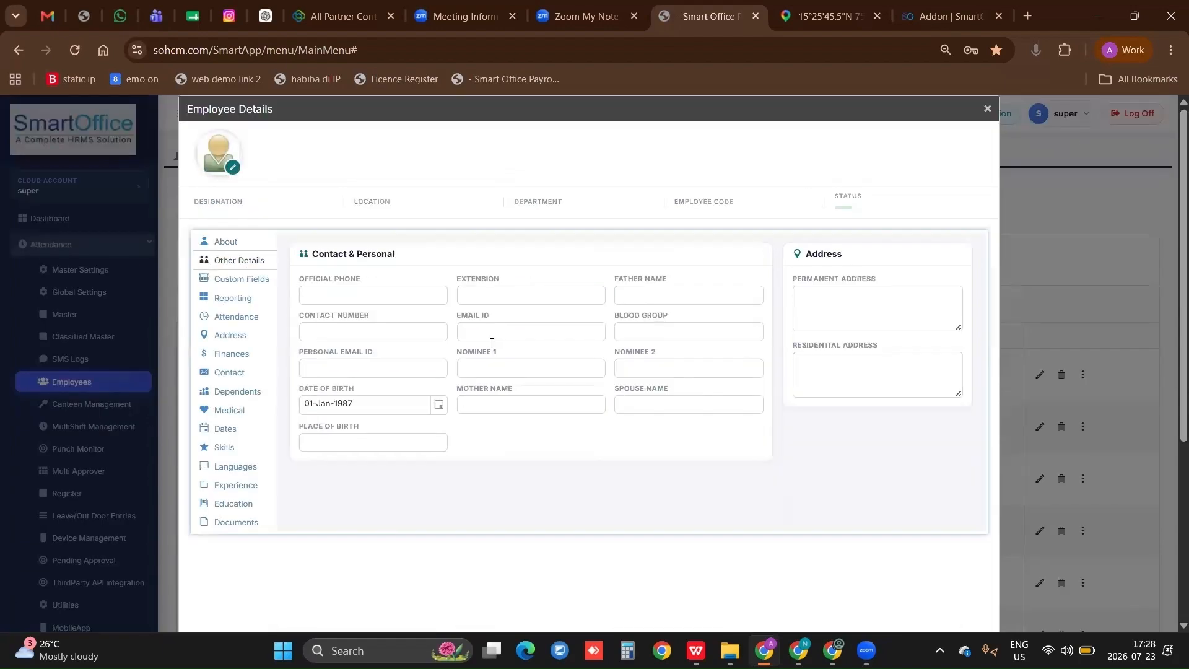
pyautogui.scroll(-1, 397, 290)
pyautogui.click(394, 266)
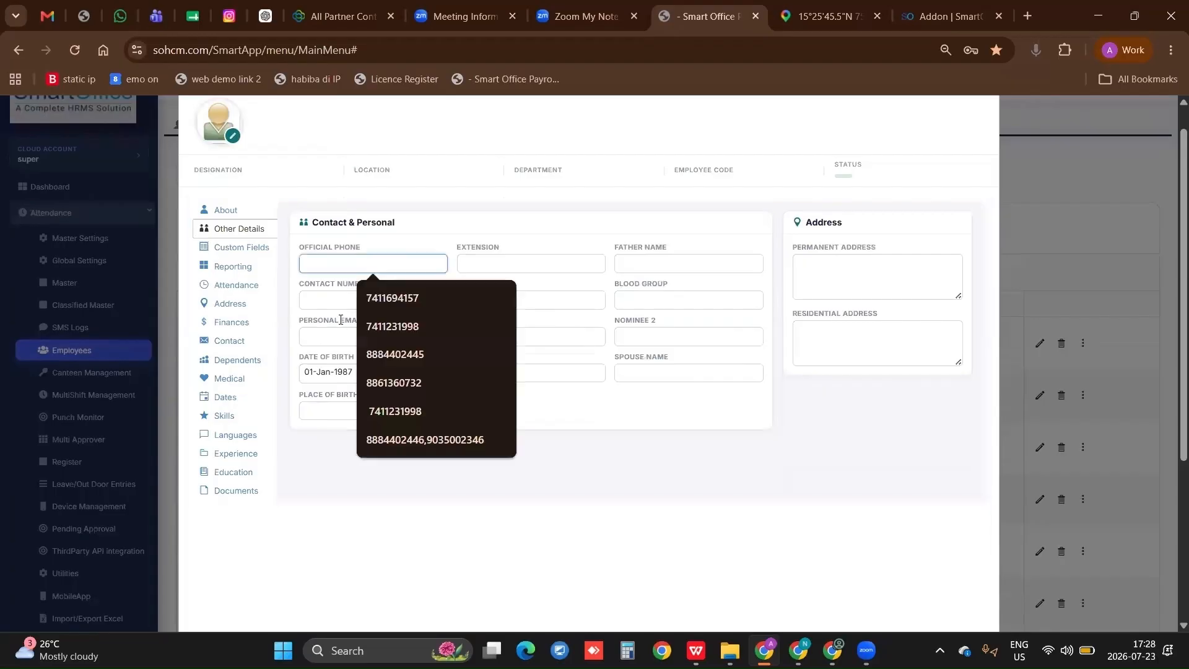
pyautogui.click(337, 308)
pyautogui.click(334, 340)
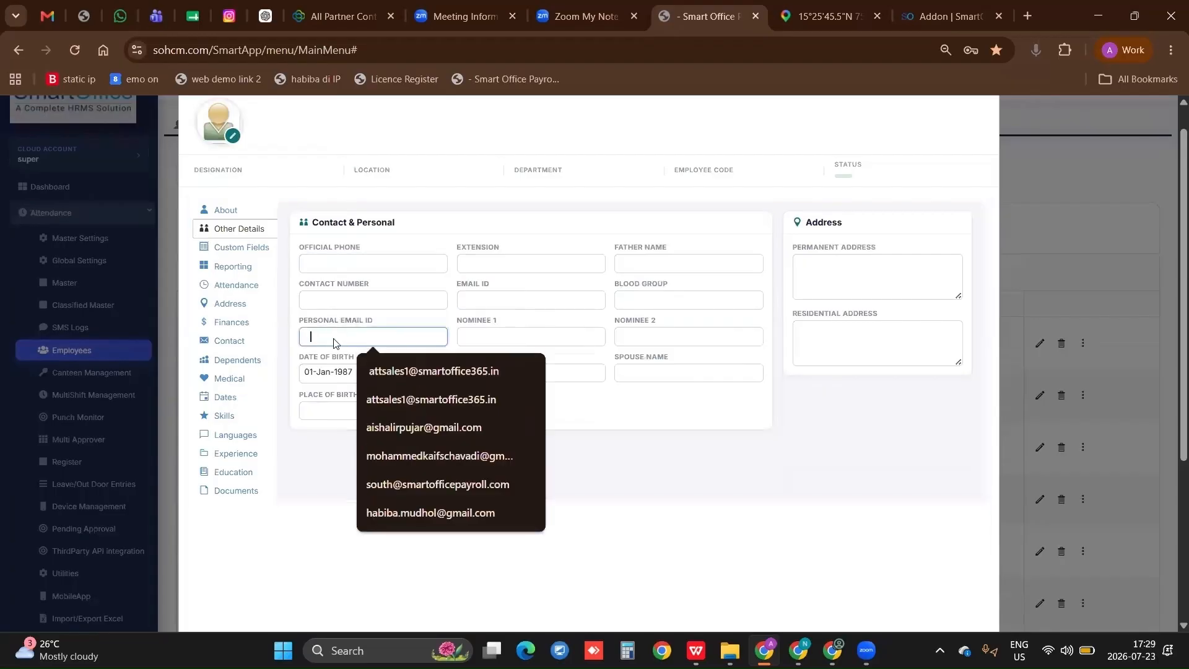
pyautogui.click(647, 285)
pyautogui.click(652, 267)
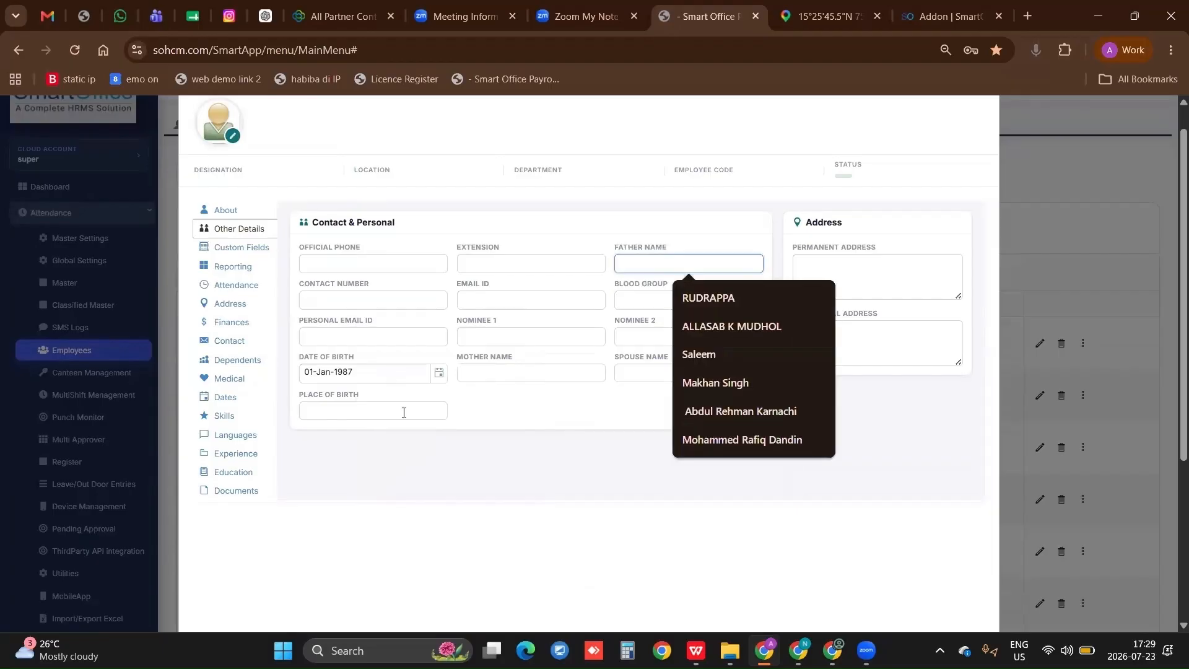
pyautogui.click(338, 375)
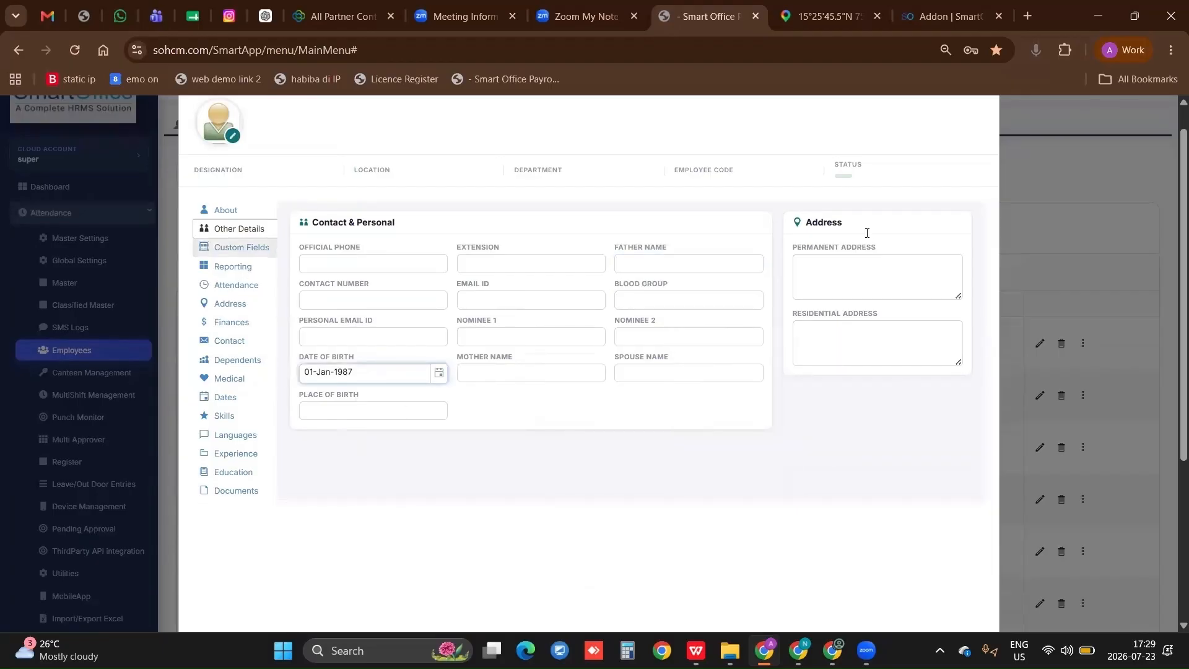
pyautogui.scroll(1, 985, 114)
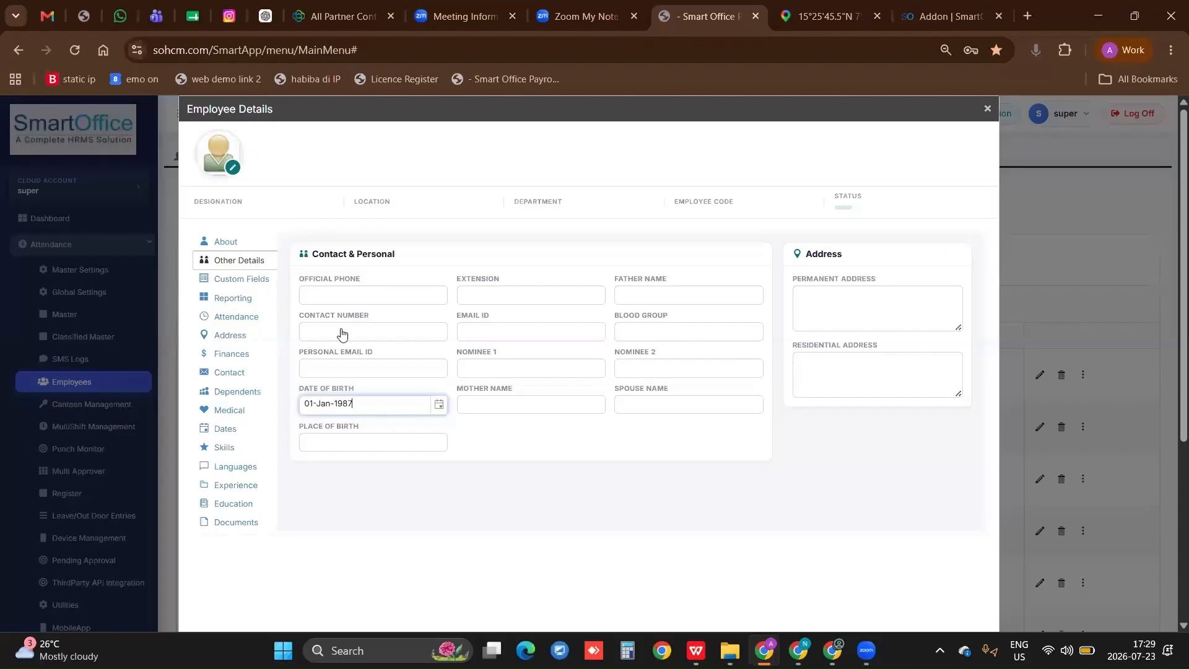
pyautogui.press('Escape')
# Assign a reporting manager at the Secondary level to employee ABC and save the assignment
pyautogui.scroll(-2, 186, 325)
pyautogui.click(282, 329)
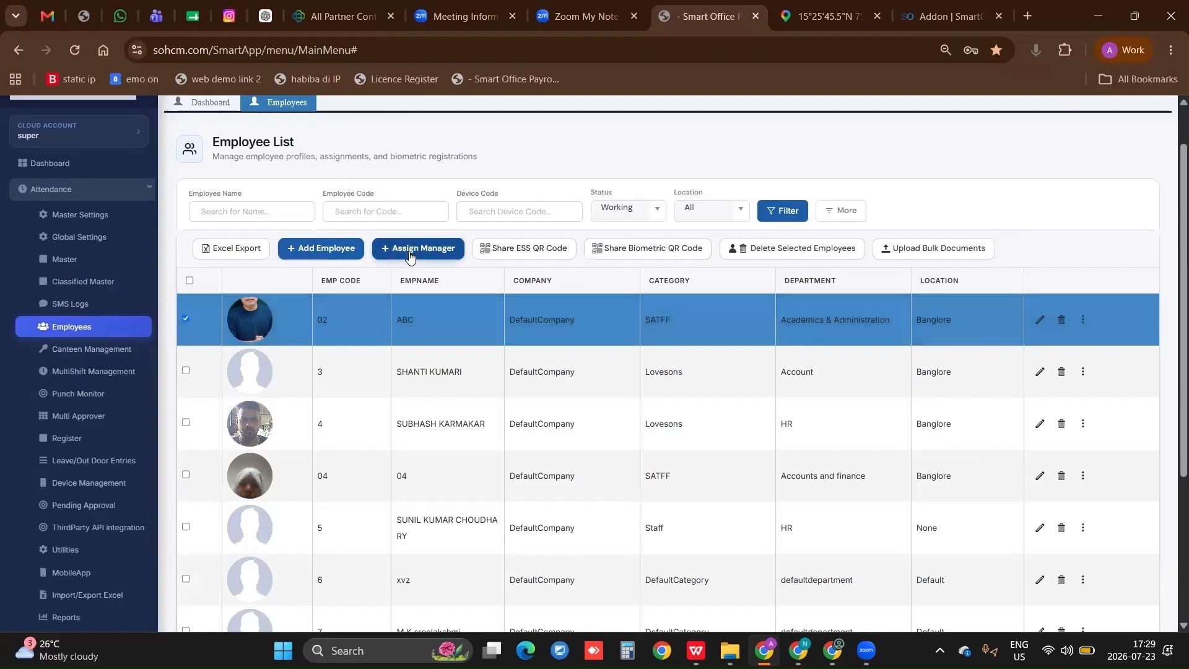
pyautogui.click(409, 251)
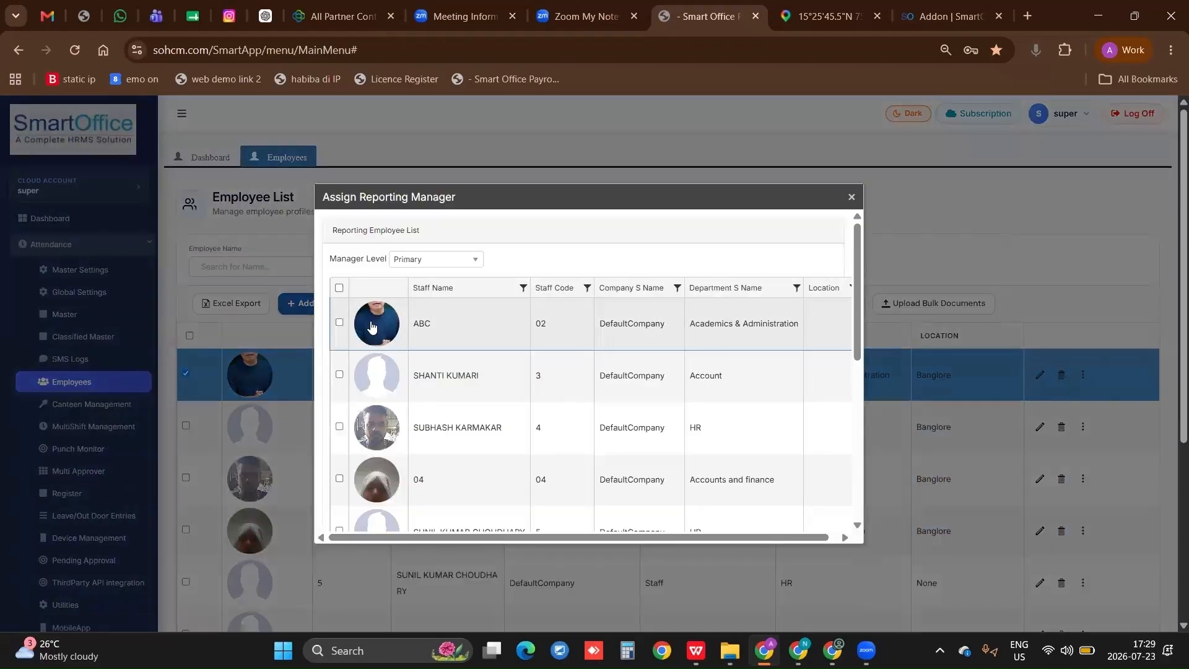
pyautogui.click(339, 374)
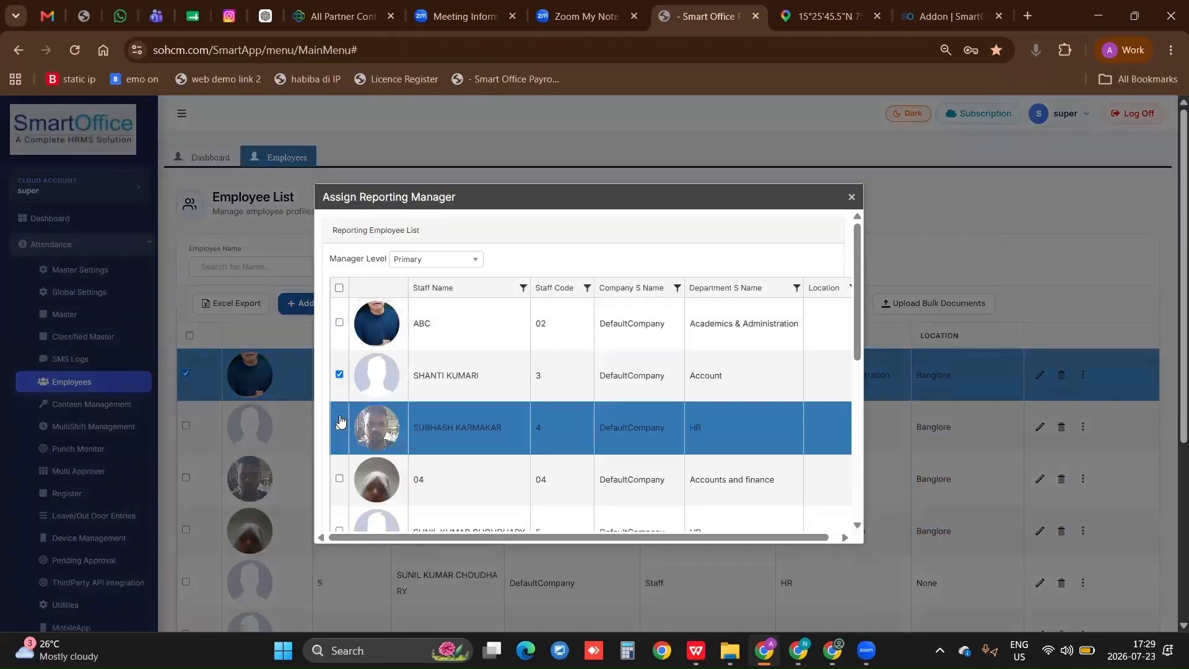
pyautogui.click(424, 265)
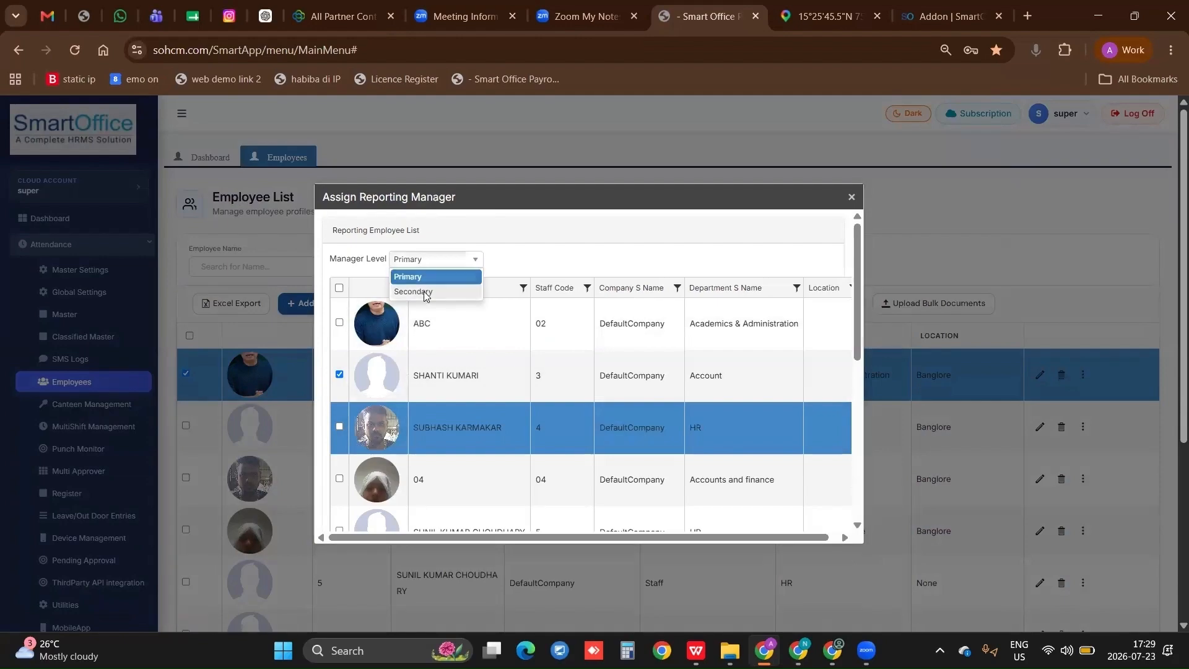
pyautogui.click(425, 291)
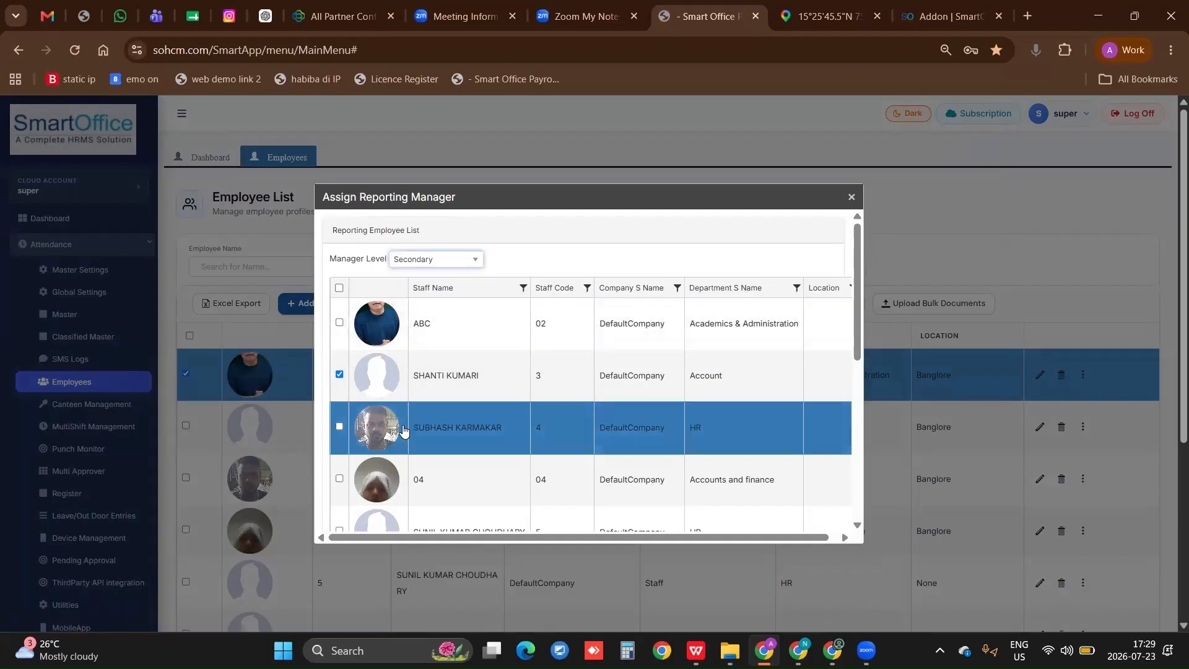
pyautogui.scroll(-5, 412, 518)
pyautogui.click(349, 492)
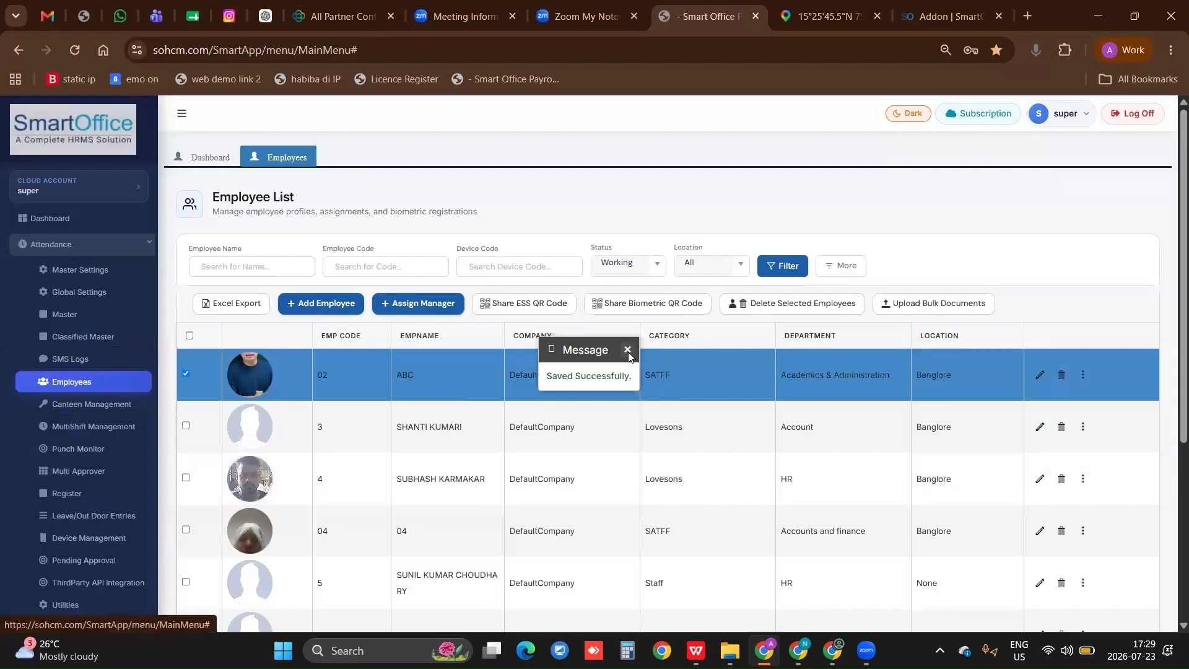
pyautogui.click(628, 350)
# Delete the primary manager belonging to Sibelco from employee ABC's reporting manager list, and close the list
pyautogui.click(1082, 377)
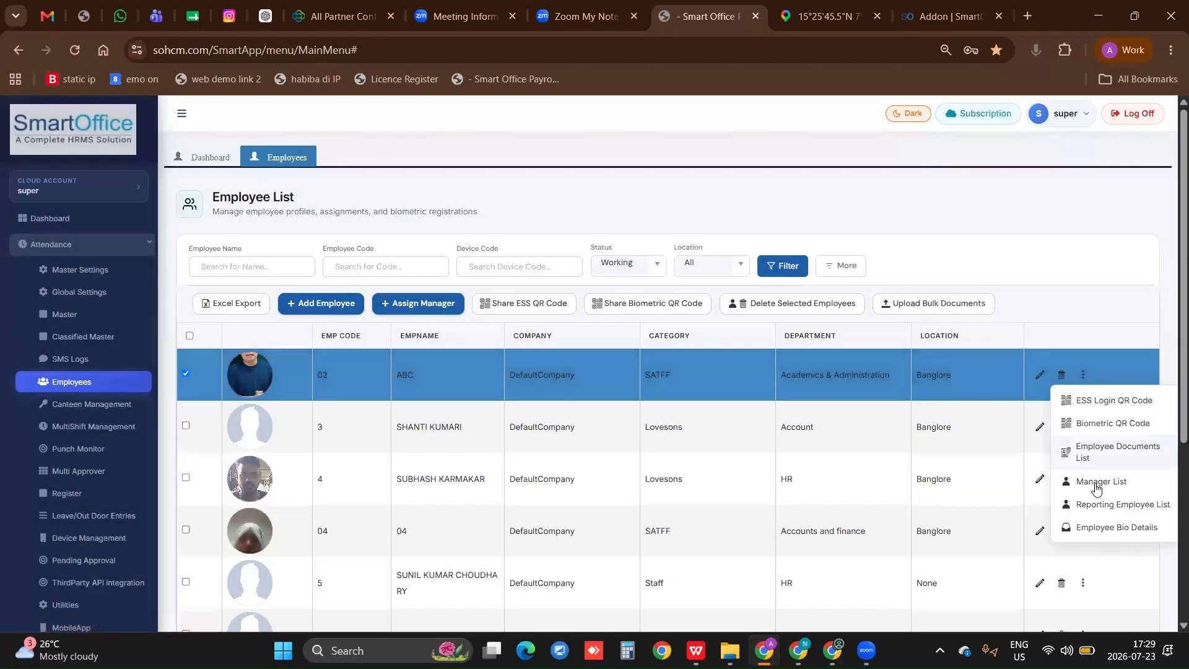
pyautogui.click(1097, 487)
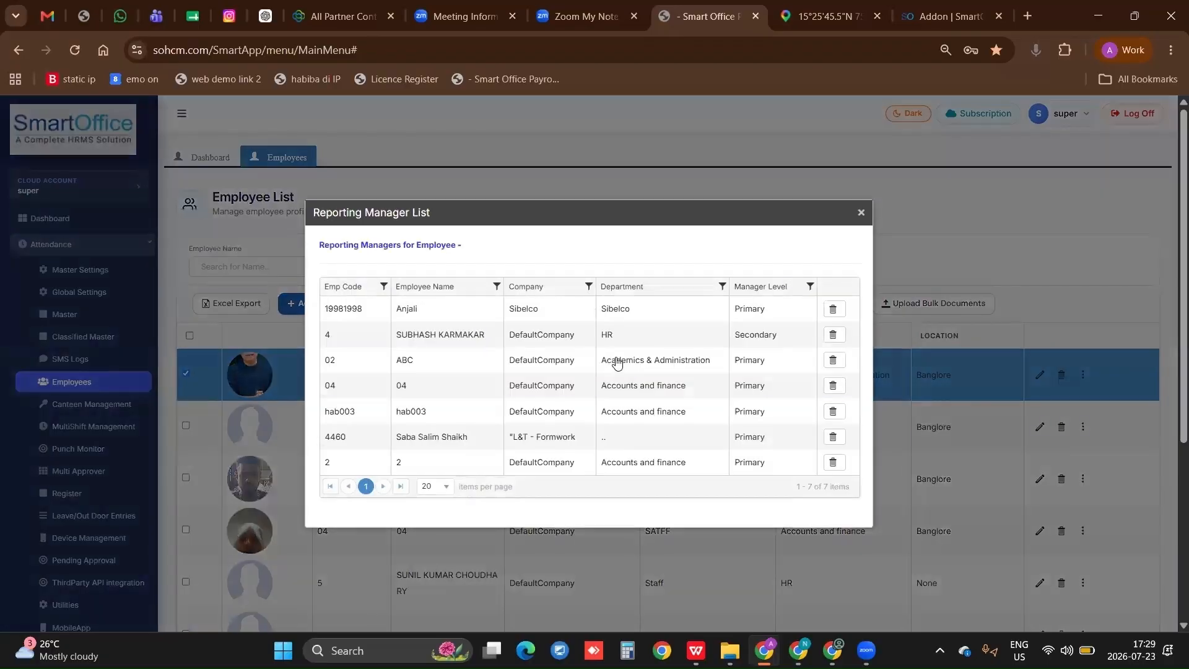
pyautogui.click(833, 309)
pyautogui.click(685, 157)
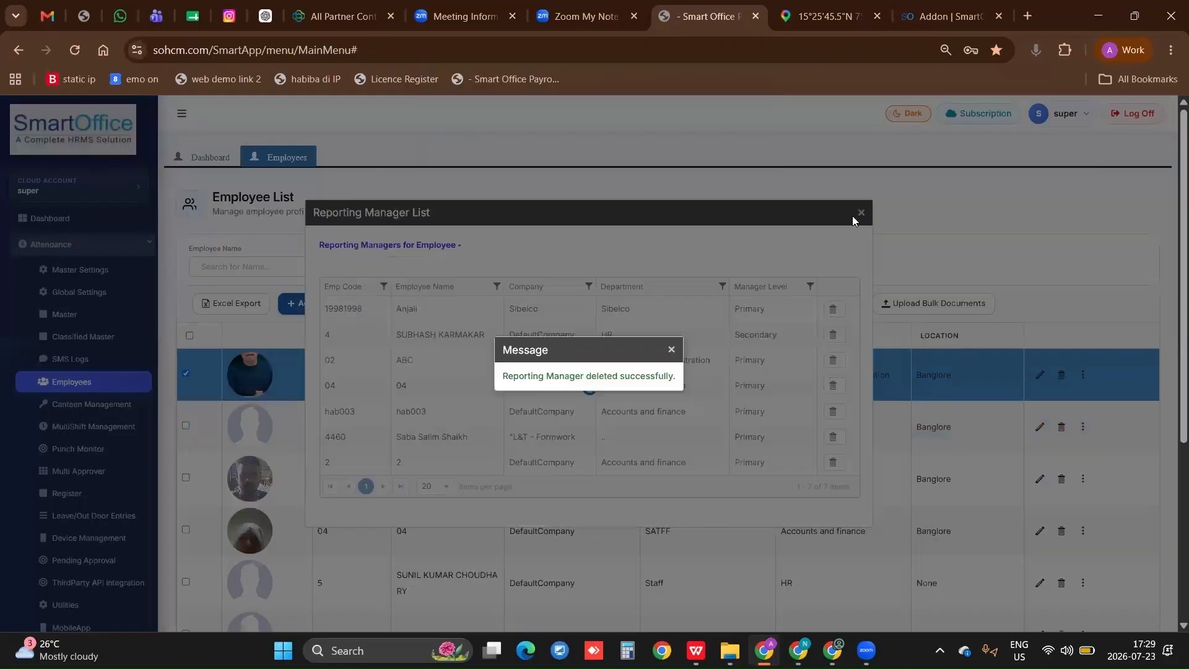
pyautogui.click(671, 352)
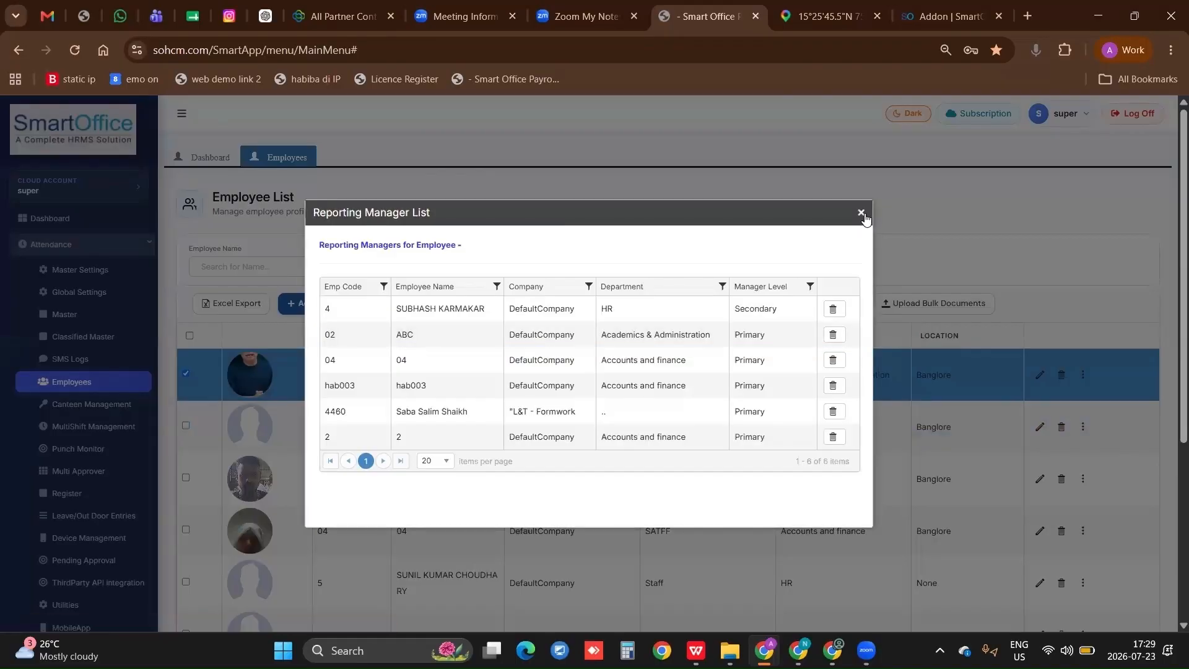
pyautogui.click(861, 213)
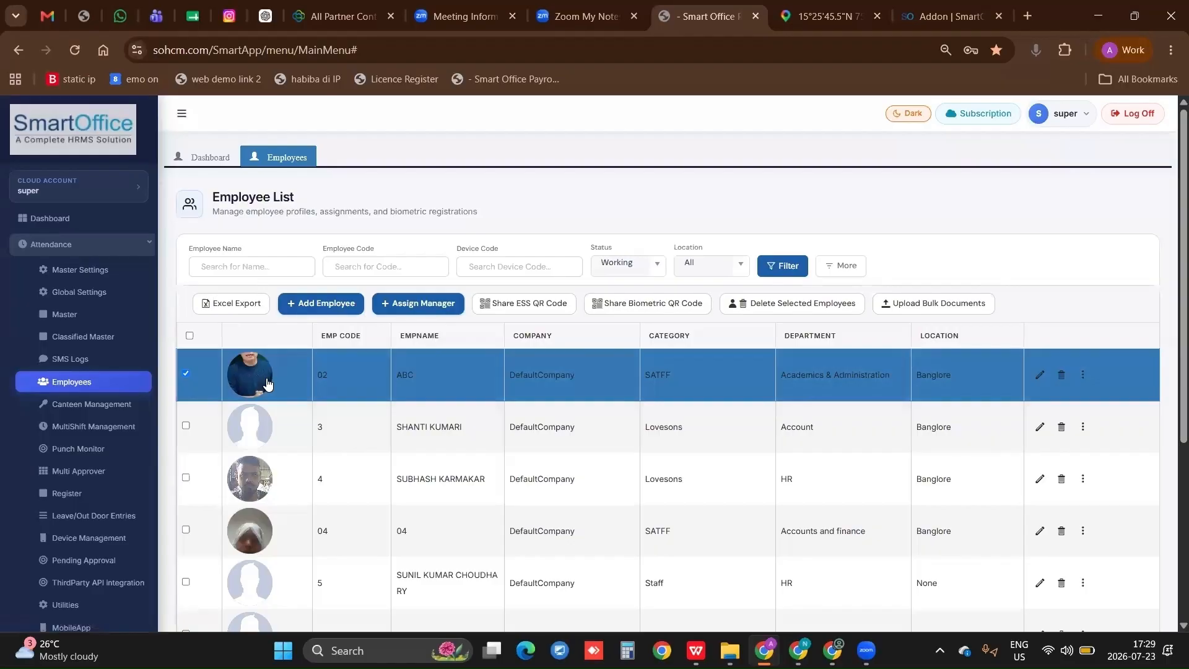
# Review the list of employees reporting to ABC and close it
pyautogui.click(1083, 376)
pyautogui.click(1106, 512)
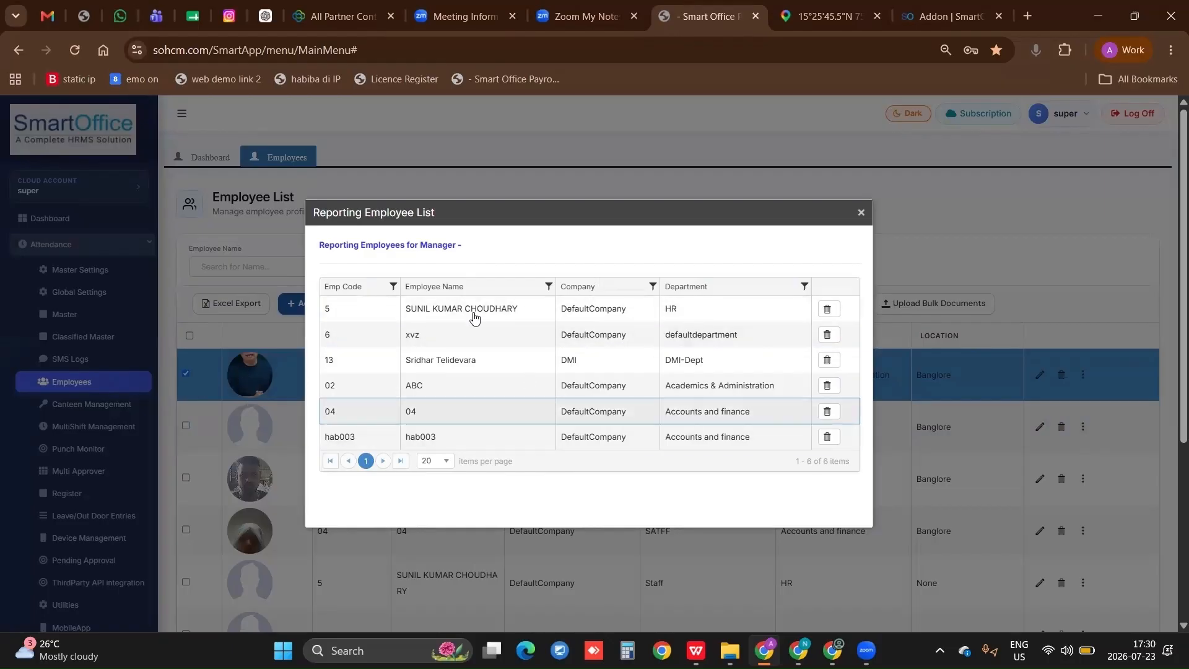
pyautogui.click(861, 214)
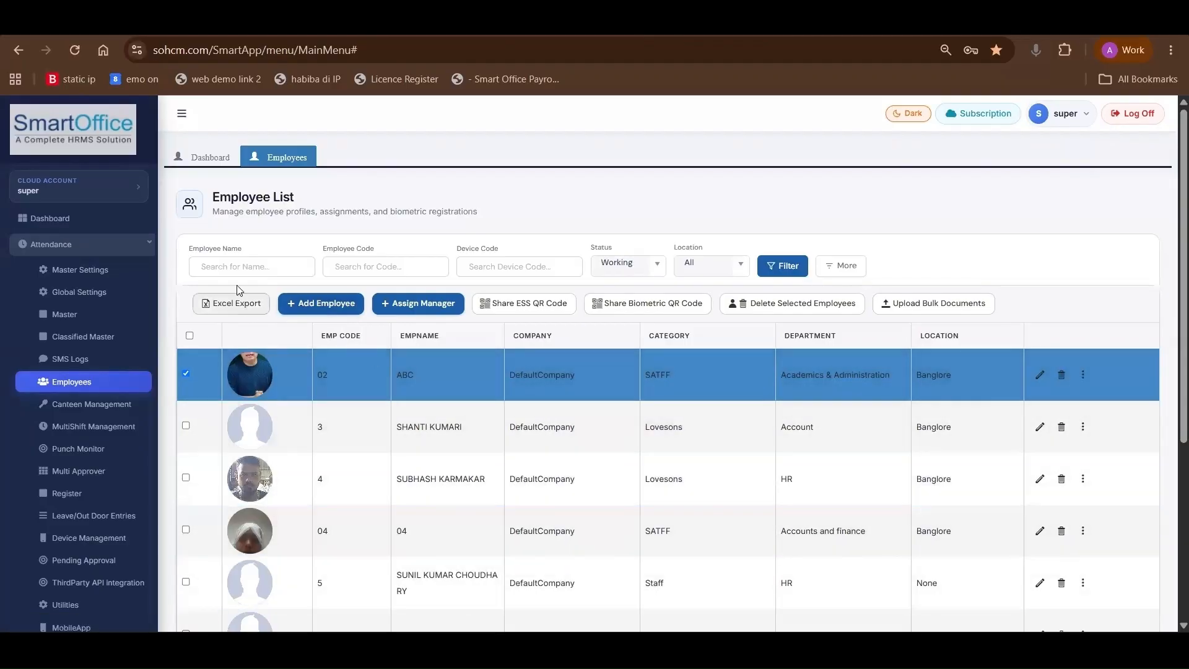
# Export all employees on the current page to Excel, and open the exported spreadsheet to check it before closing it
pyautogui.click(189, 335)
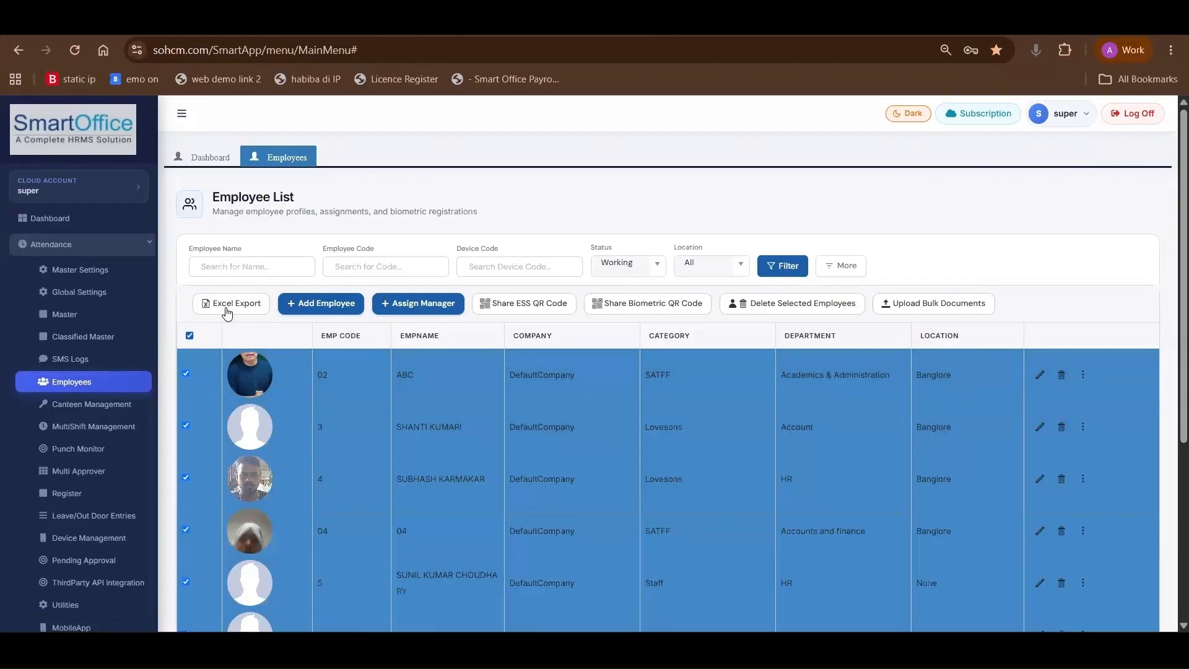
pyautogui.click(226, 311)
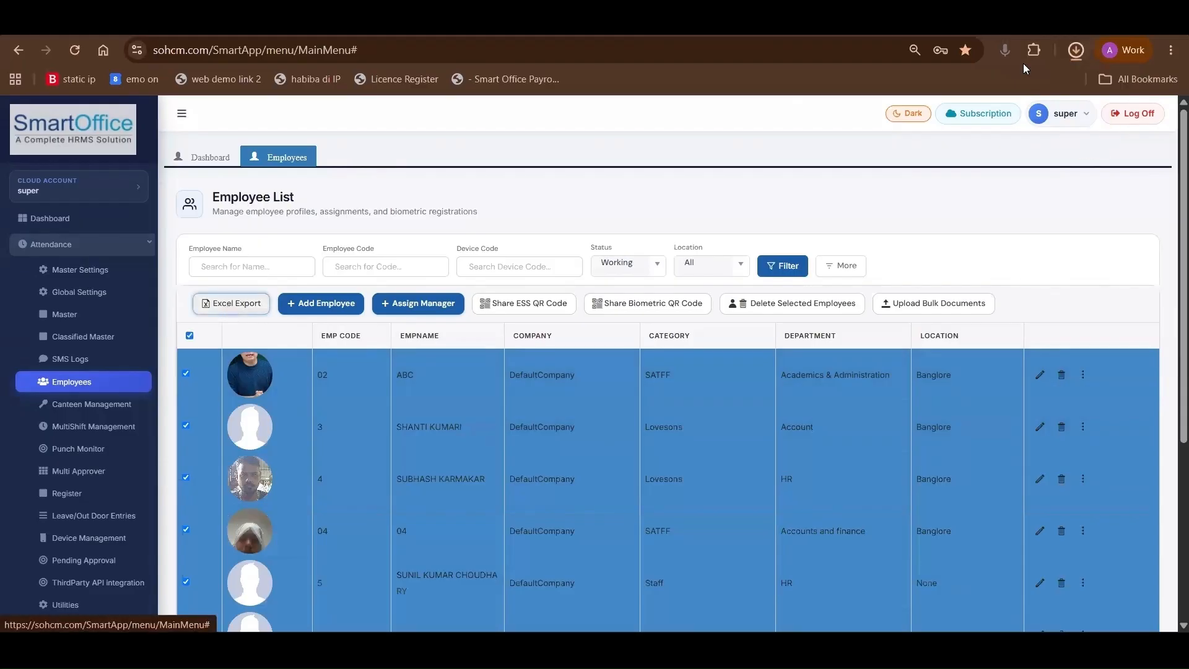
pyautogui.click(985, 93)
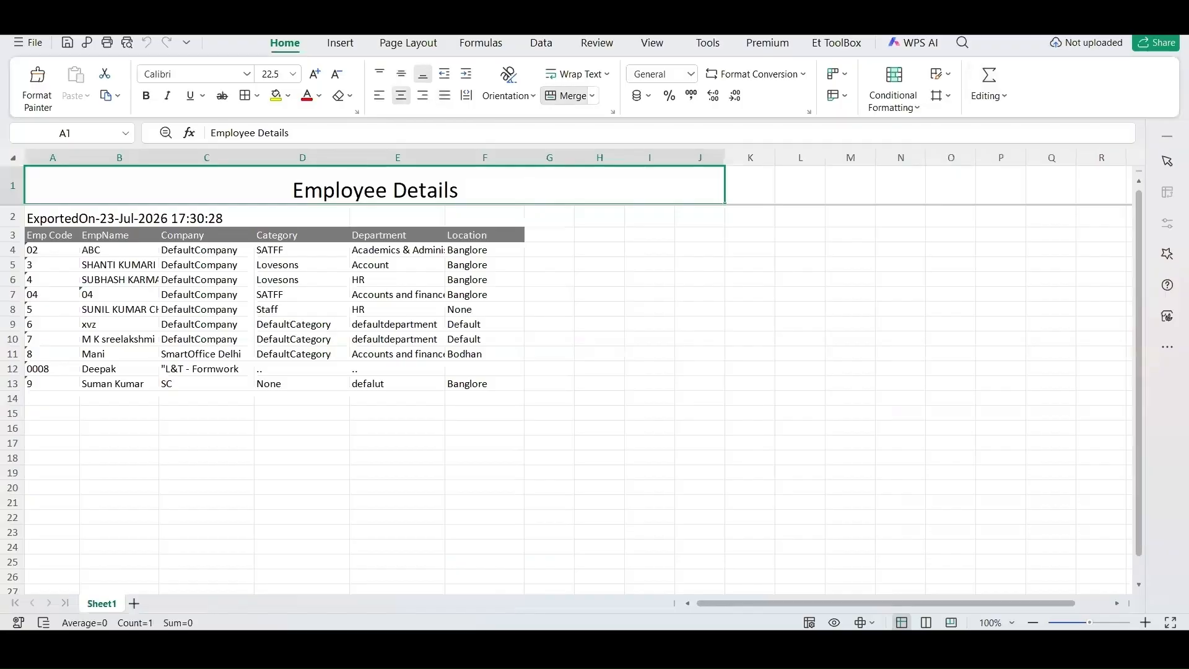
pyautogui.click(1103, 23)
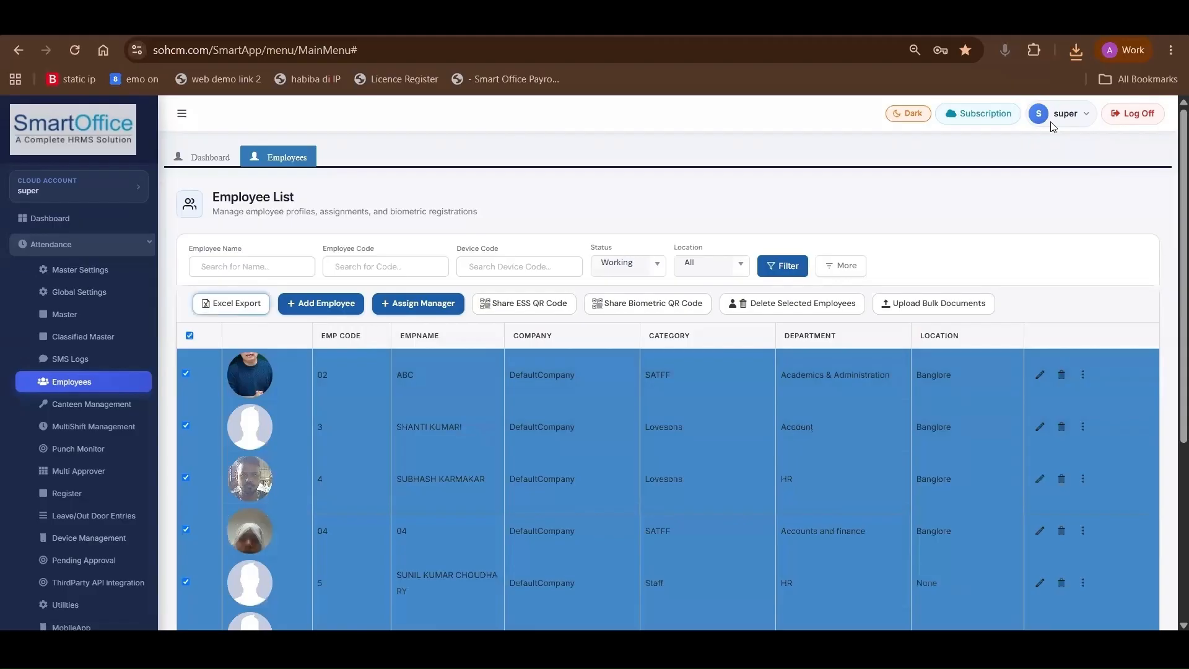
# Start a new role in the Master section and allow the Users, MasterSettings, MailSettings and Companies permissions
pyautogui.click(84, 319)
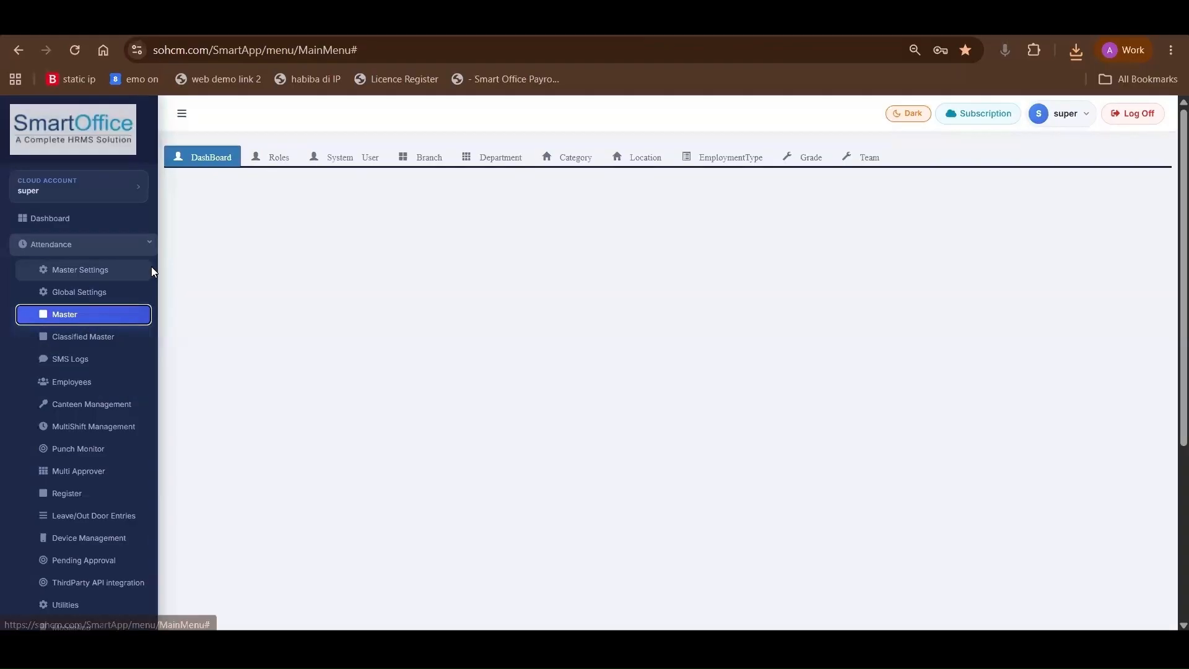
pyautogui.click(268, 159)
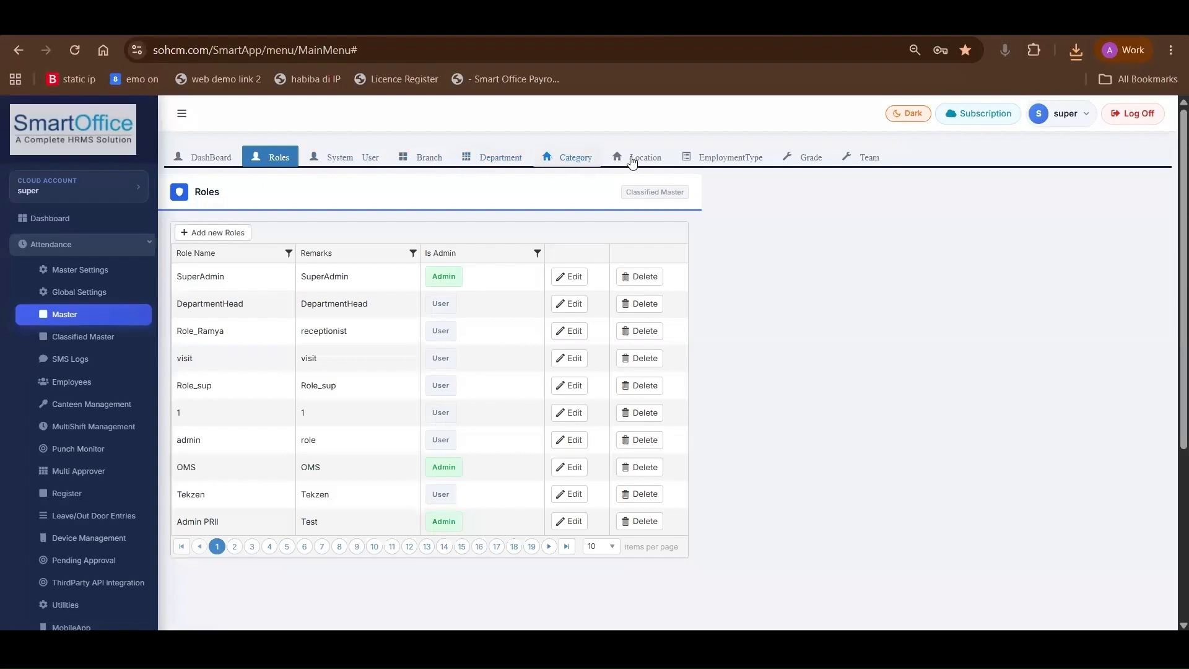
pyautogui.click(217, 233)
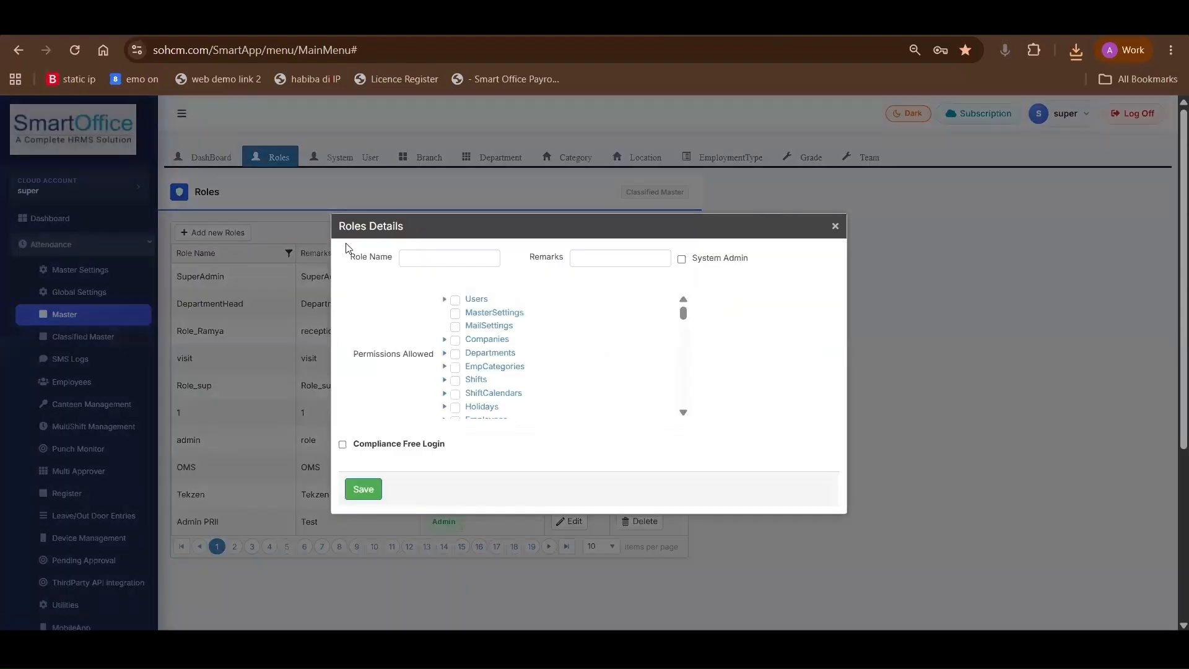
pyautogui.click(455, 301)
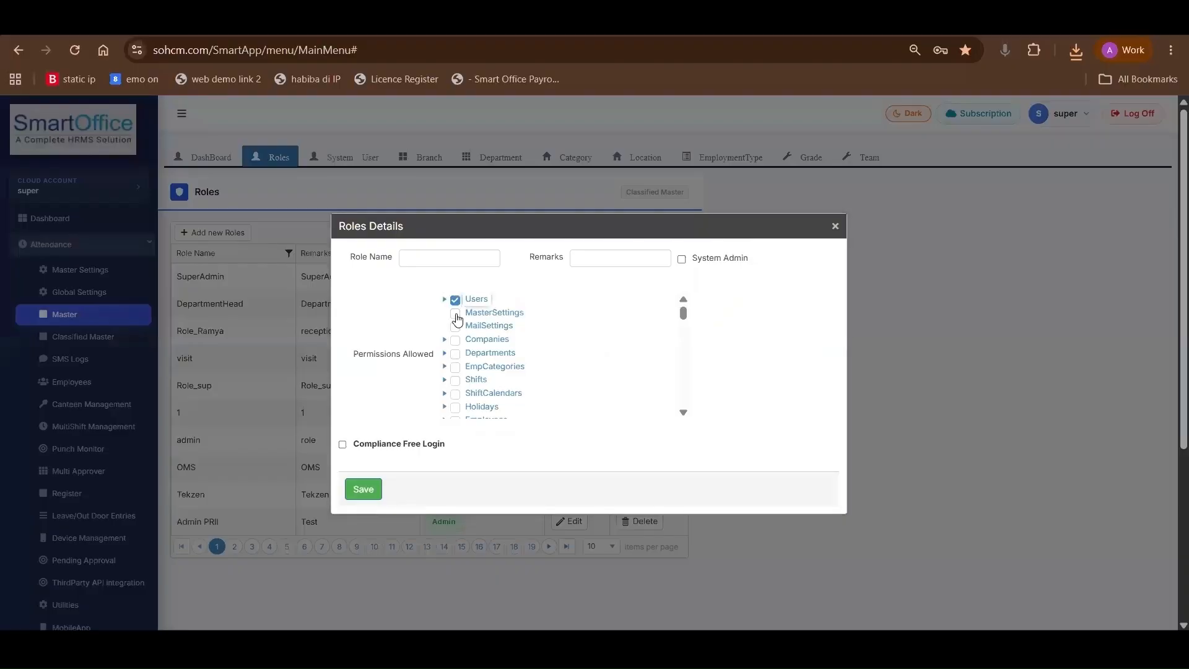
pyautogui.click(456, 314)
pyautogui.click(455, 327)
pyautogui.click(455, 341)
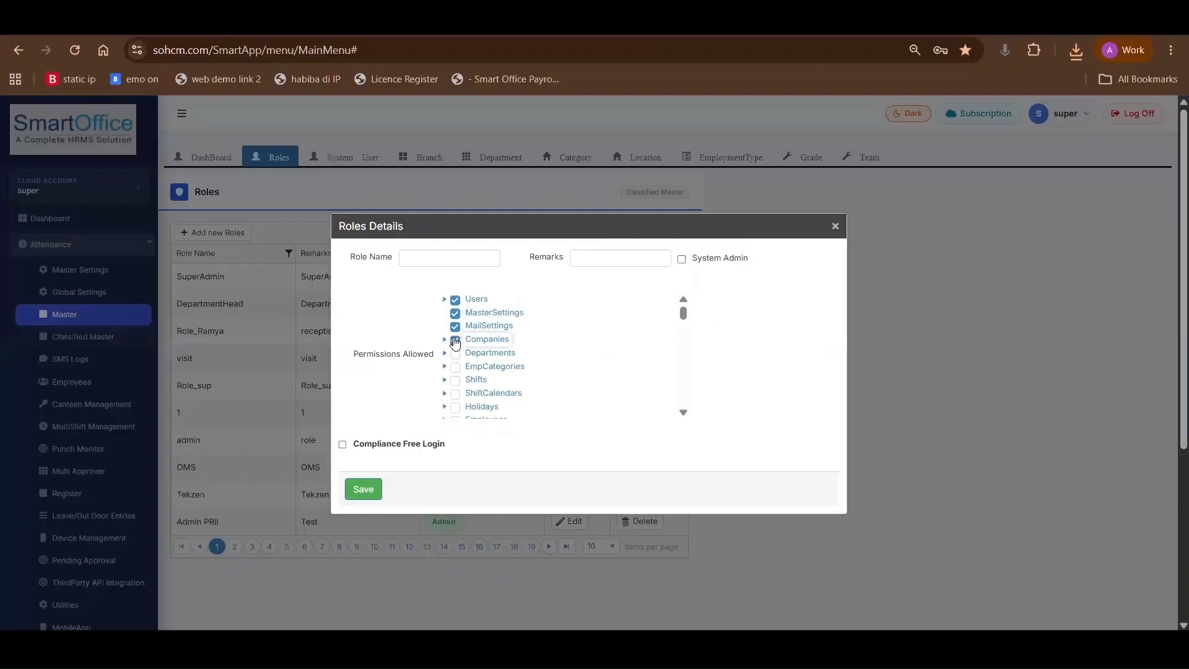
# Examine the new role's name and remarks fields, and switch the System Admin option on and back off
pyautogui.click(432, 260)
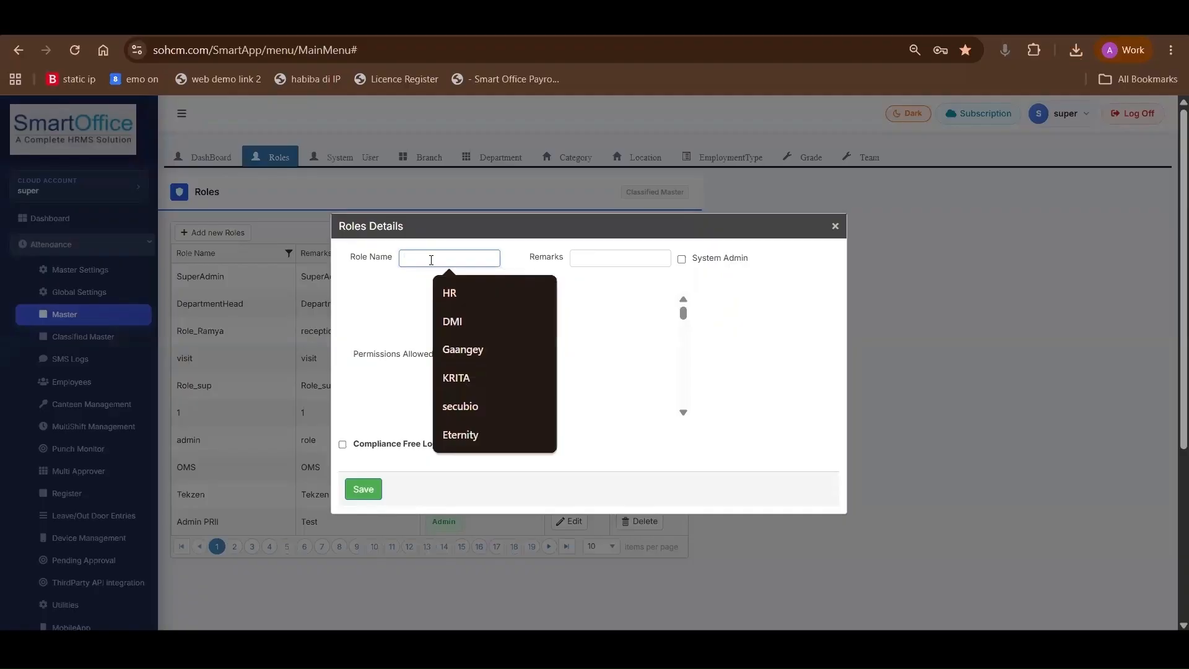
pyautogui.click(604, 256)
pyautogui.scroll(-1, 606, 258)
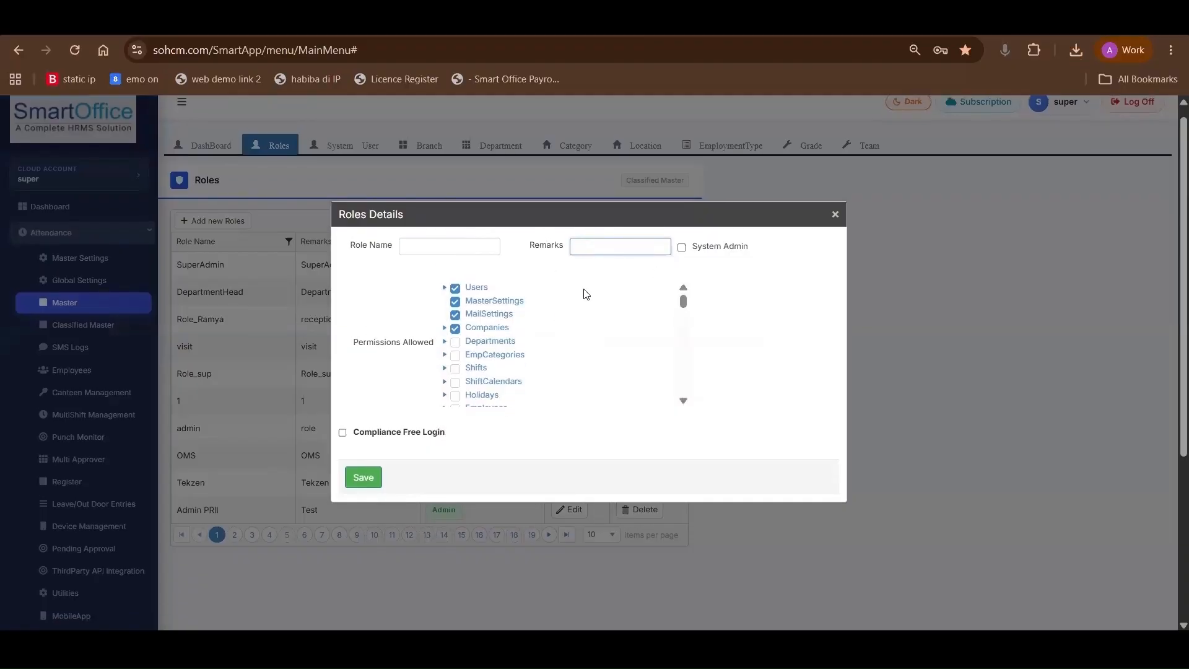
pyautogui.click(682, 248)
pyautogui.scroll(-1, 685, 254)
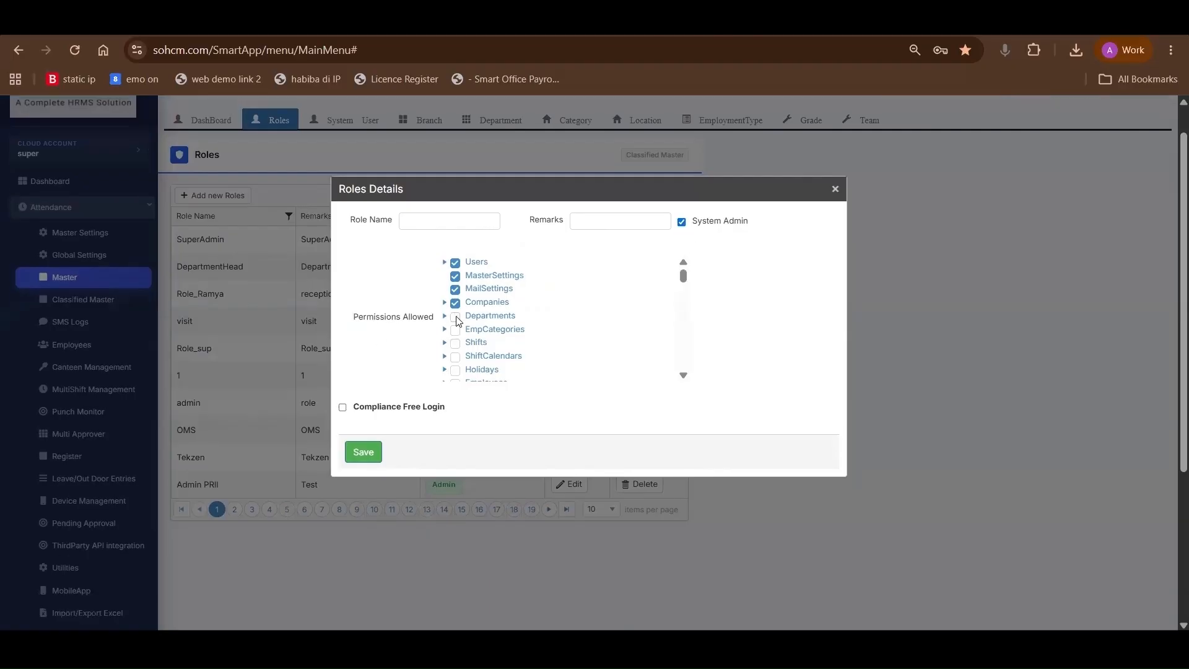
pyautogui.click(682, 222)
# Allow the Departments, EmpCategories, Shifts, ShiftCalendars and Holidays permissions for the new role, and close the form without saving
pyautogui.click(456, 316)
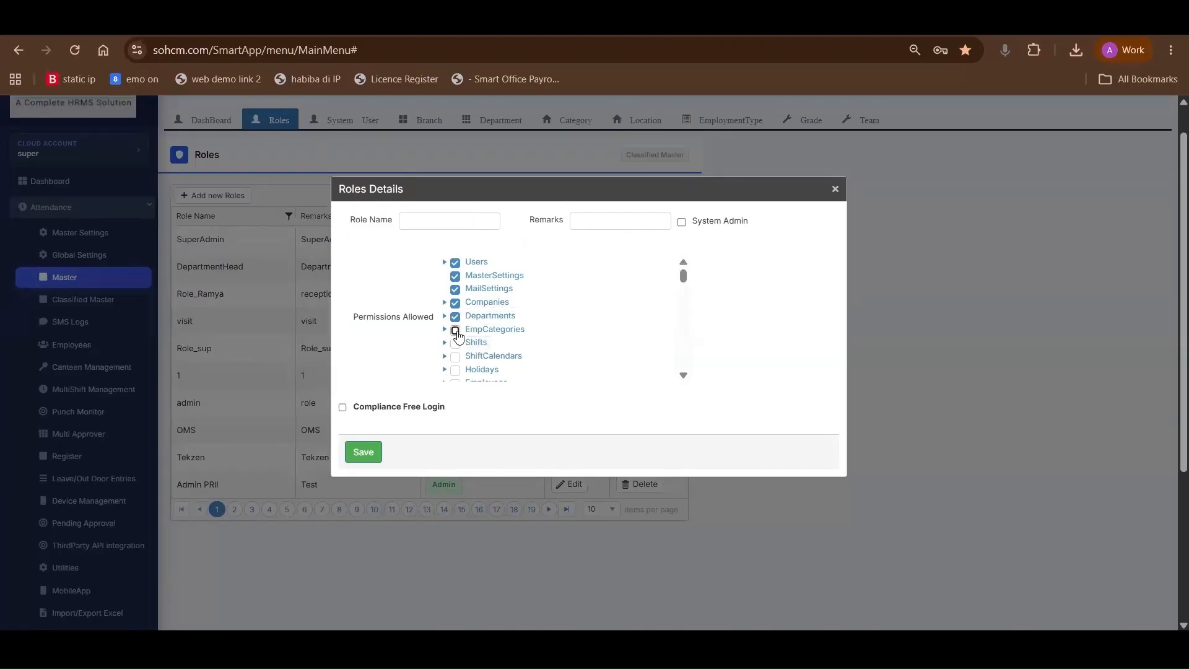
pyautogui.click(456, 330)
pyautogui.click(456, 344)
pyautogui.click(455, 357)
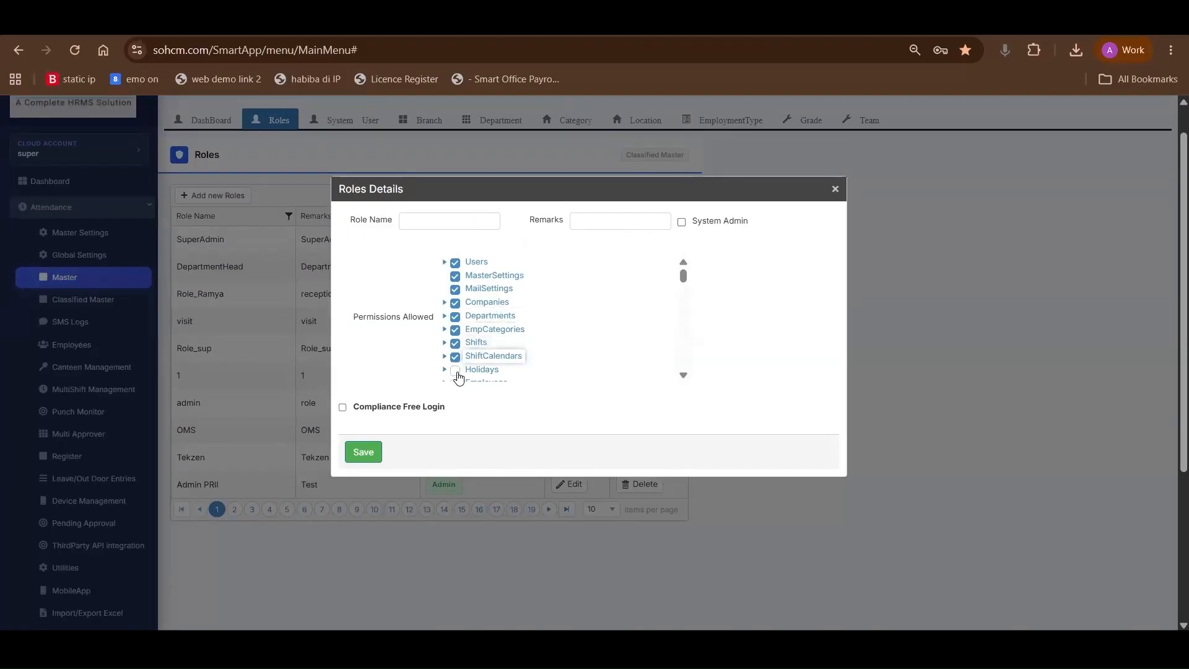
pyautogui.click(457, 373)
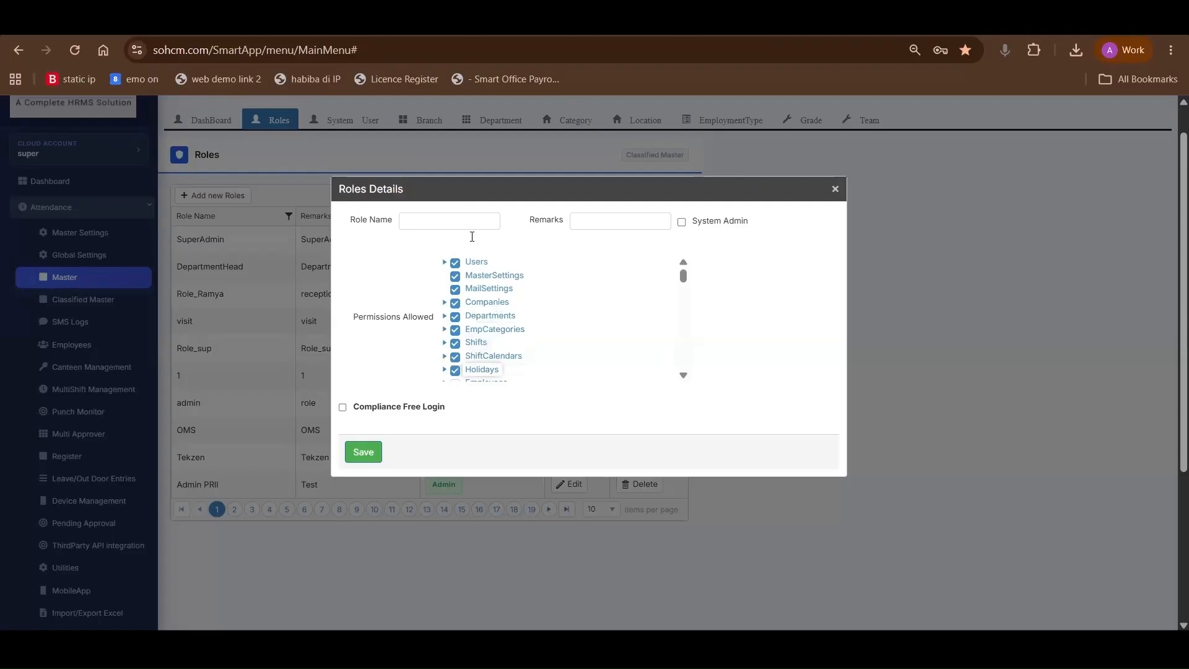
pyautogui.click(445, 216)
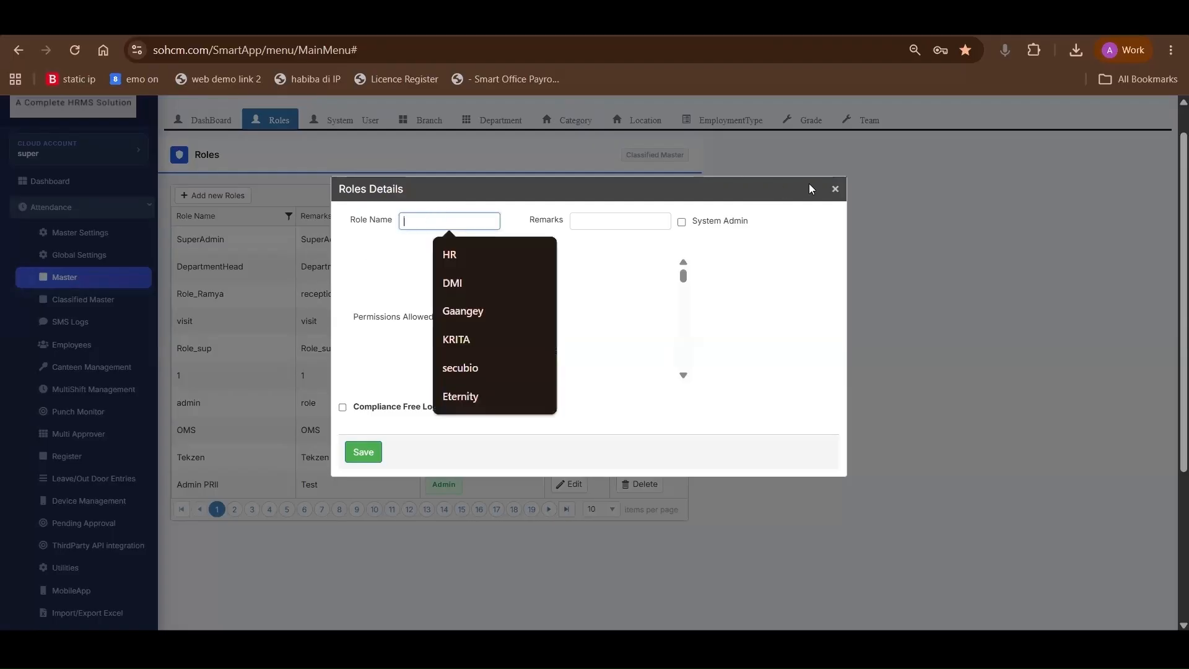
pyautogui.click(835, 189)
# Start a new system user record in the Master section and set its role to HR
pyautogui.click(329, 165)
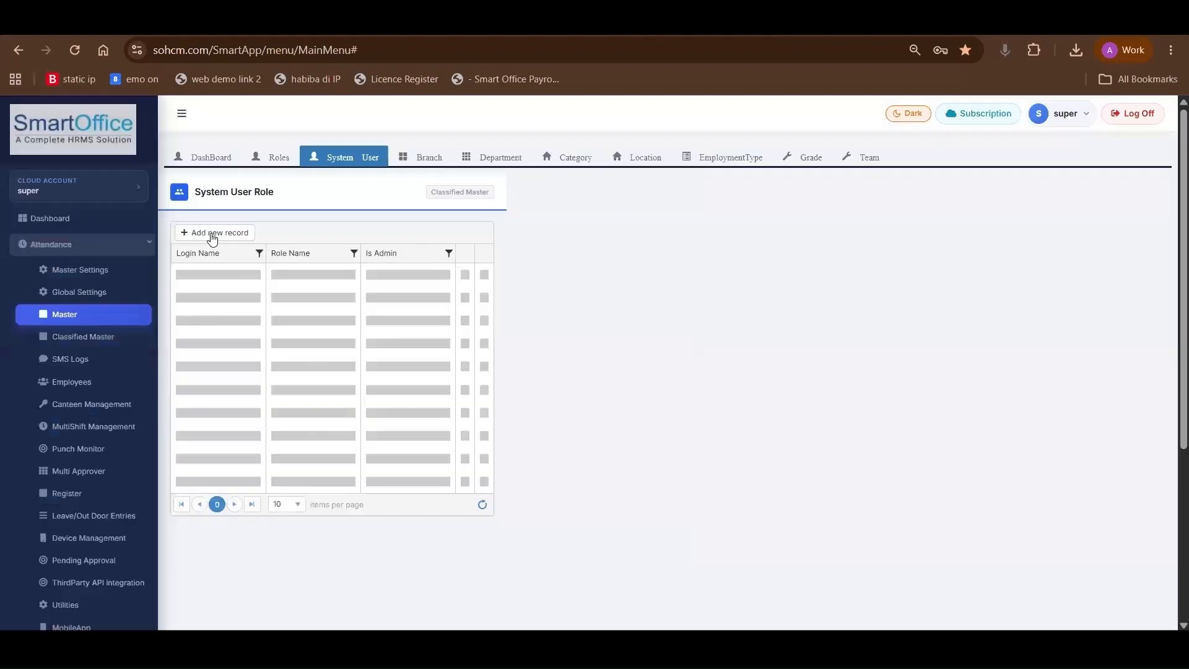
pyautogui.click(214, 233)
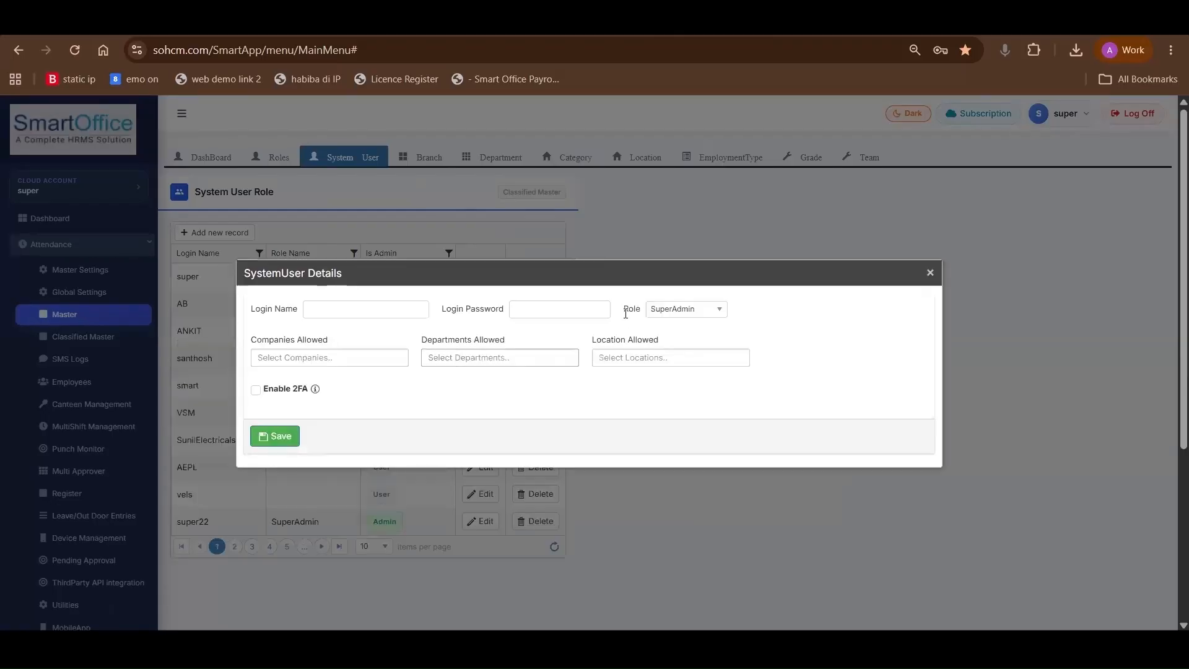
pyautogui.click(666, 312)
pyautogui.scroll(-3, 675, 371)
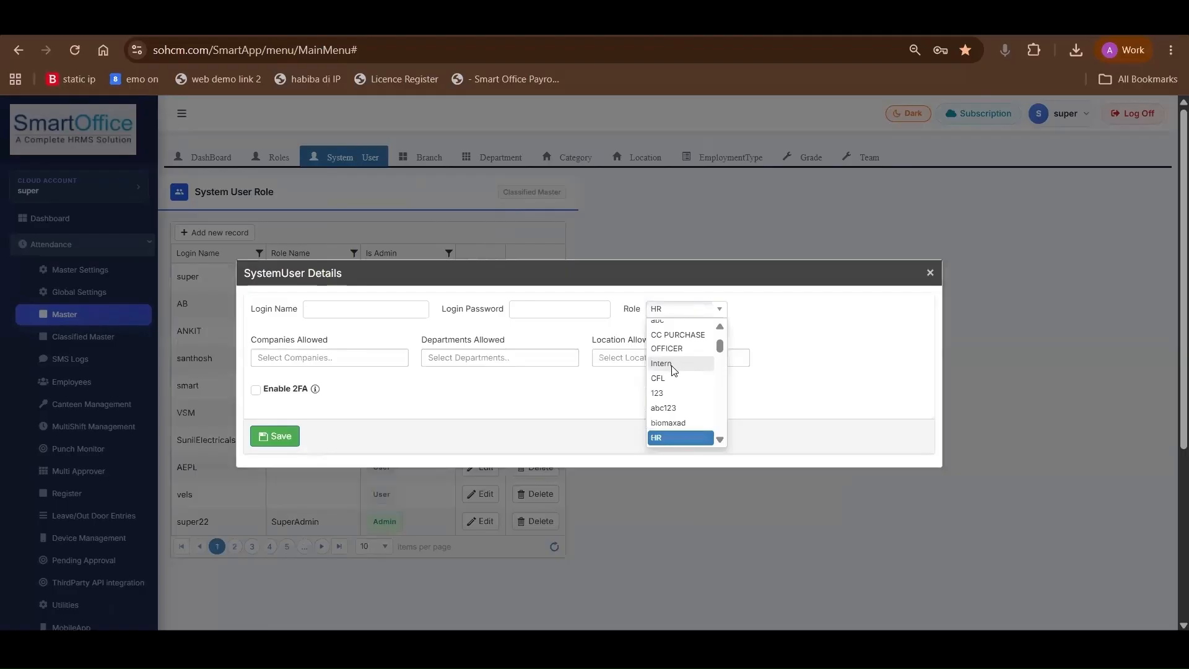
pyautogui.click(660, 439)
# Look over the new system user's login and department fields, and add accenture as an allowed company
pyautogui.click(330, 312)
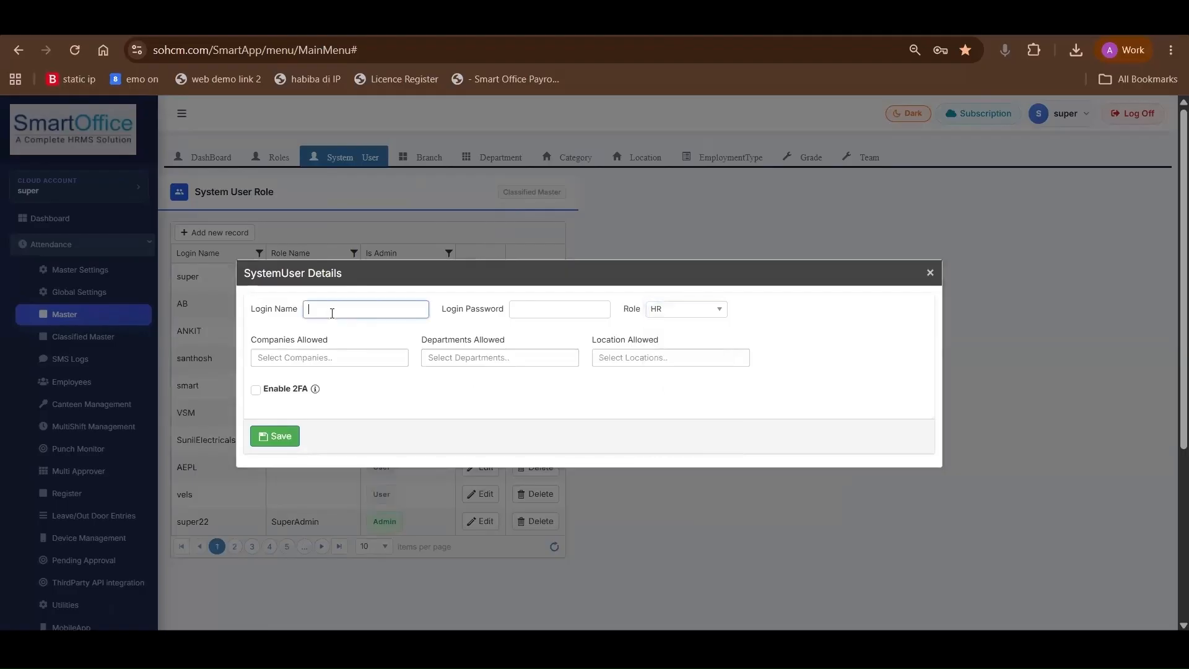
pyautogui.click(544, 311)
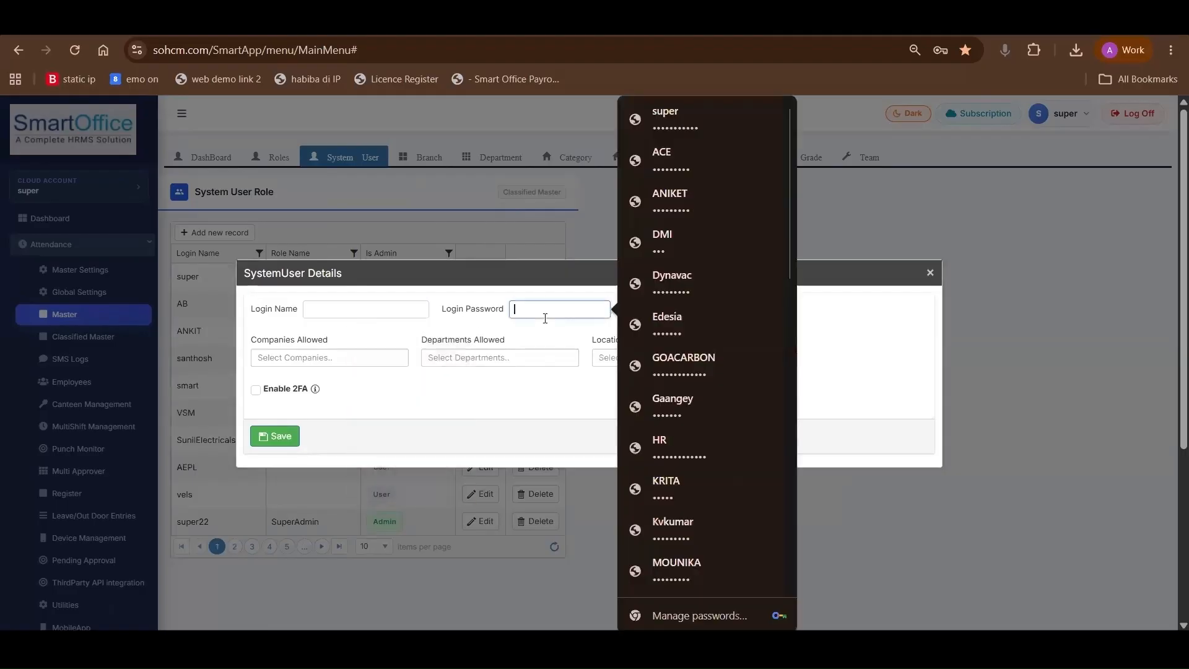
pyautogui.click(332, 352)
pyautogui.click(451, 360)
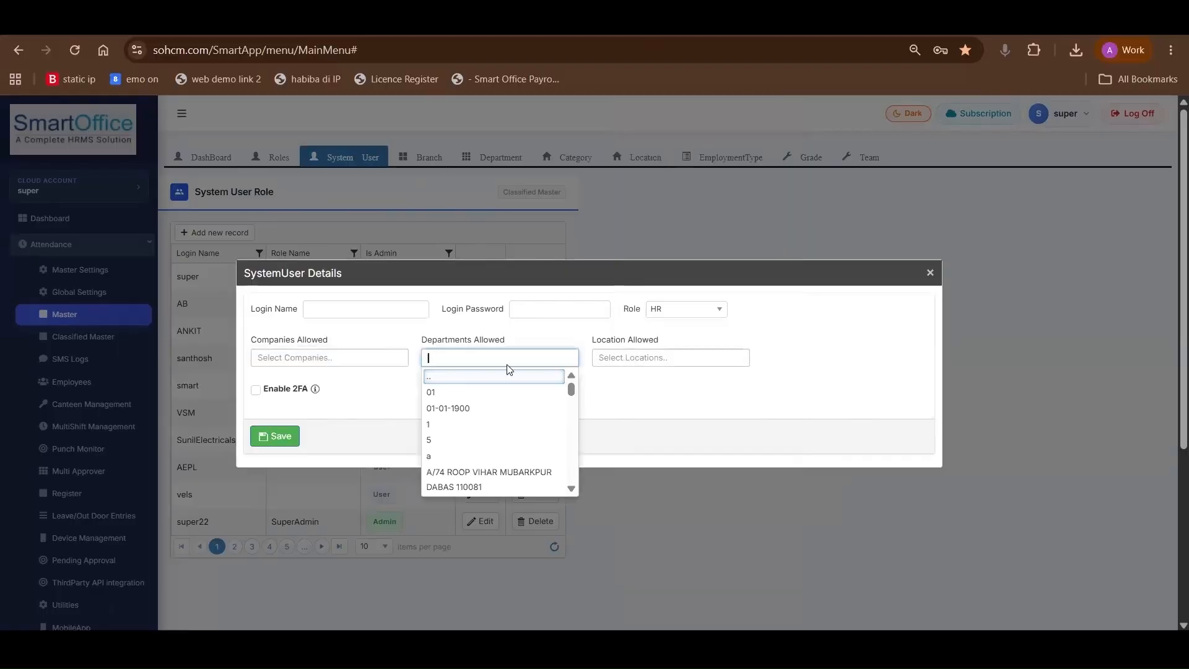
pyautogui.press('Tab')
pyautogui.click(354, 358)
pyautogui.write('acce')
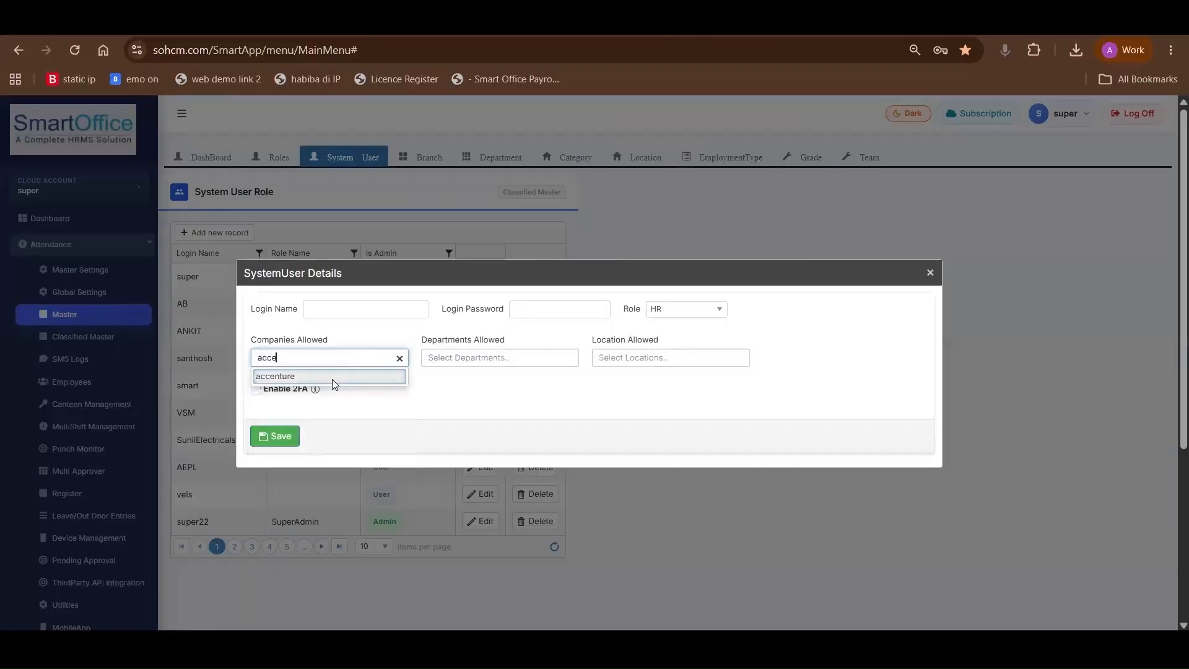
pyautogui.click(332, 379)
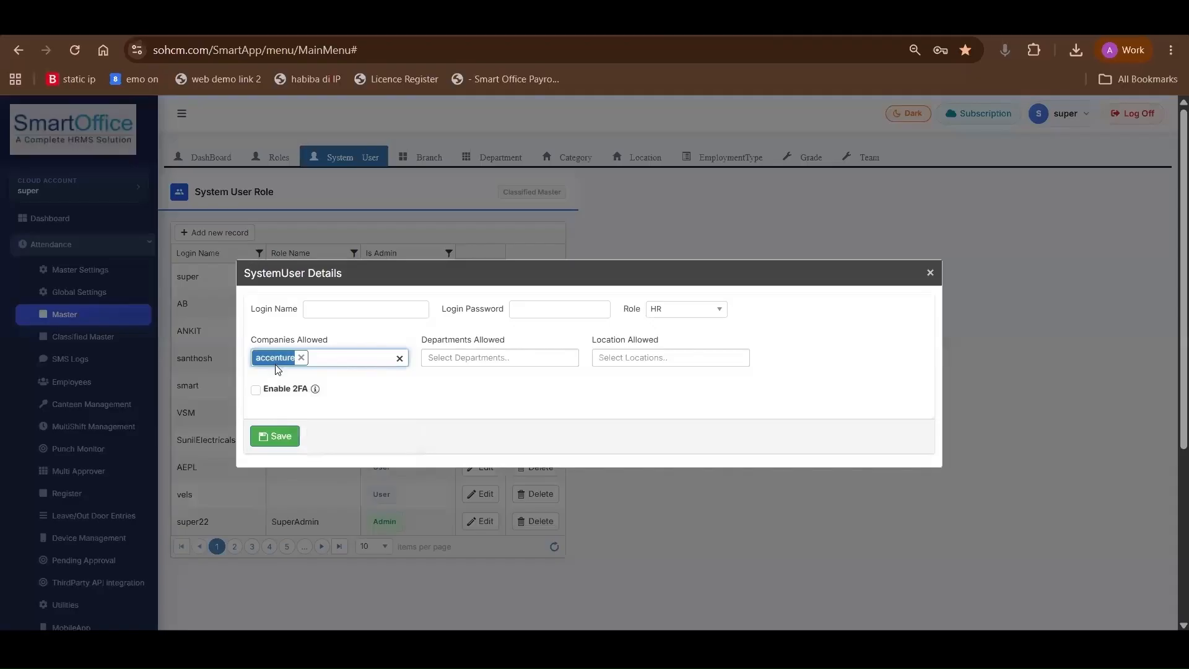
# Examine the login name, allowed departments and allowed locations options of the new system user, and close the form without saving
pyautogui.click(340, 310)
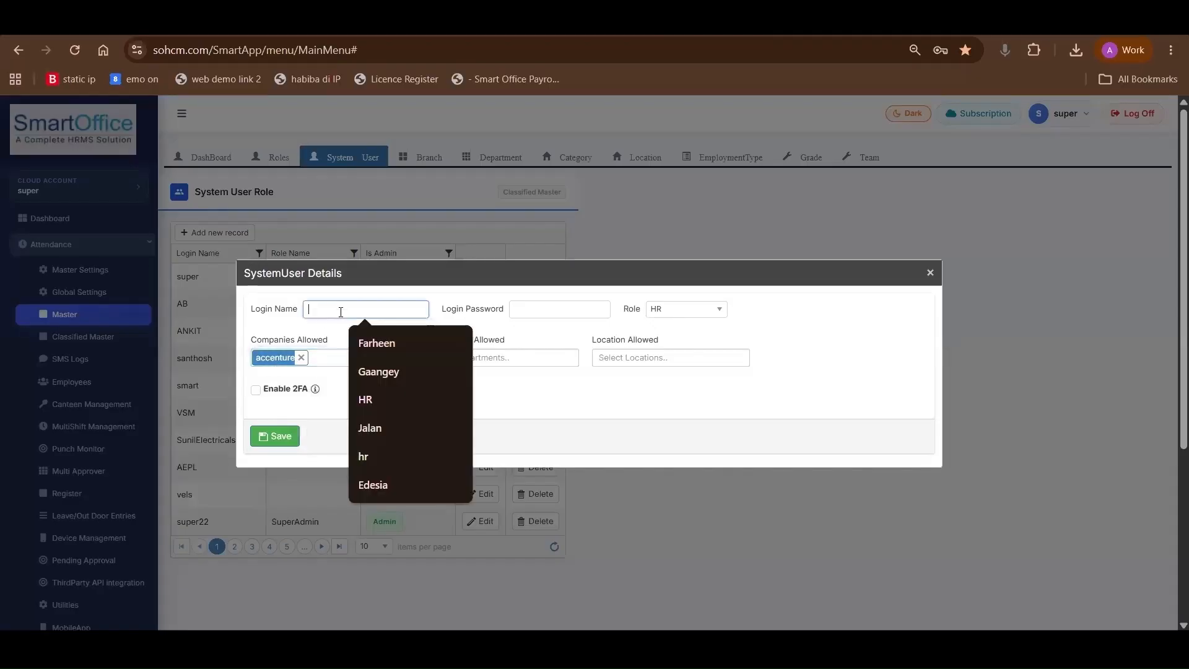
pyautogui.click(503, 356)
pyautogui.click(647, 365)
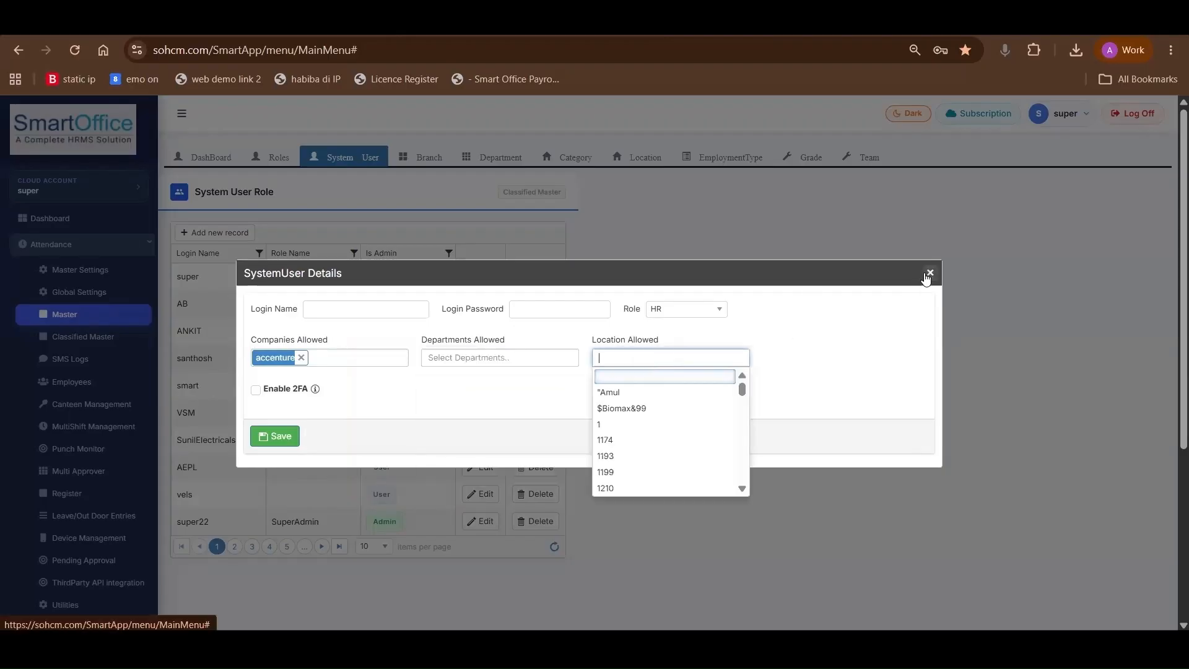
# Open a blank company form in the Branch master, examine its name and e-mail fields, and close it without saving
pyautogui.click(421, 157)
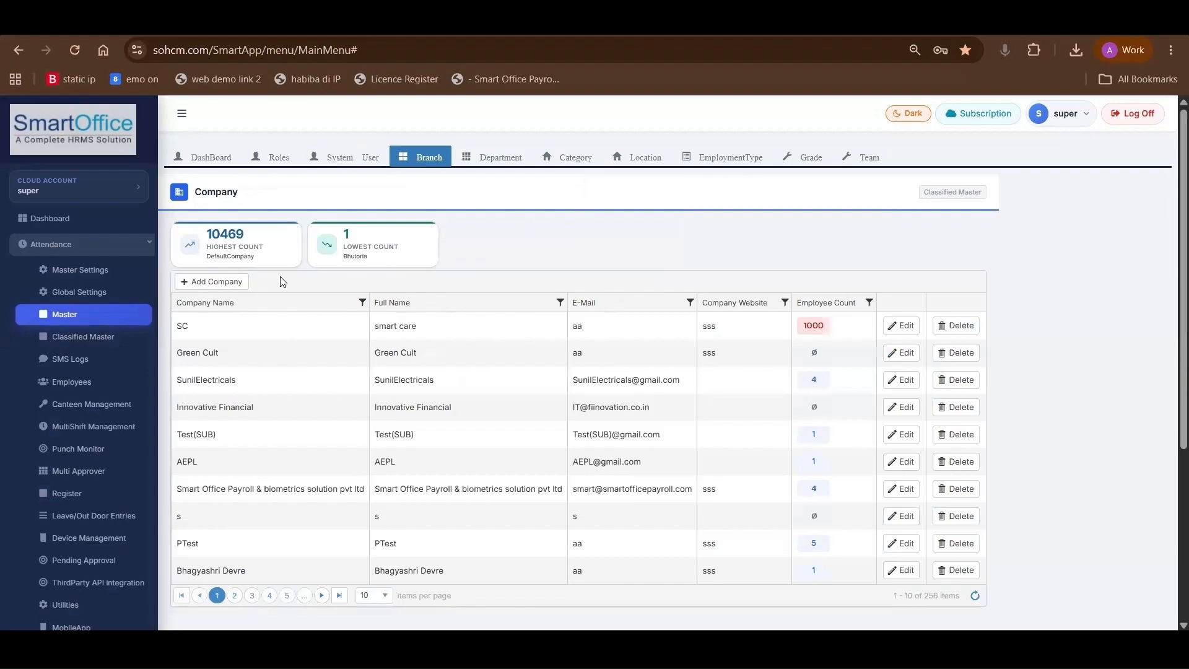
pyautogui.click(238, 282)
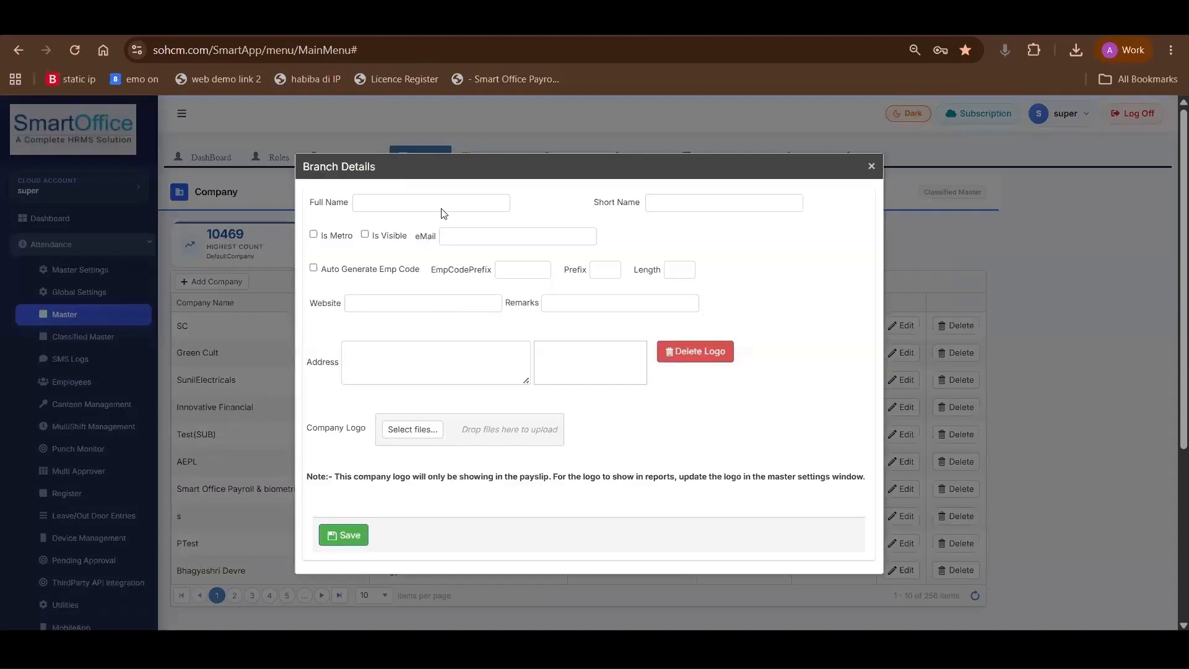
pyautogui.click(443, 207)
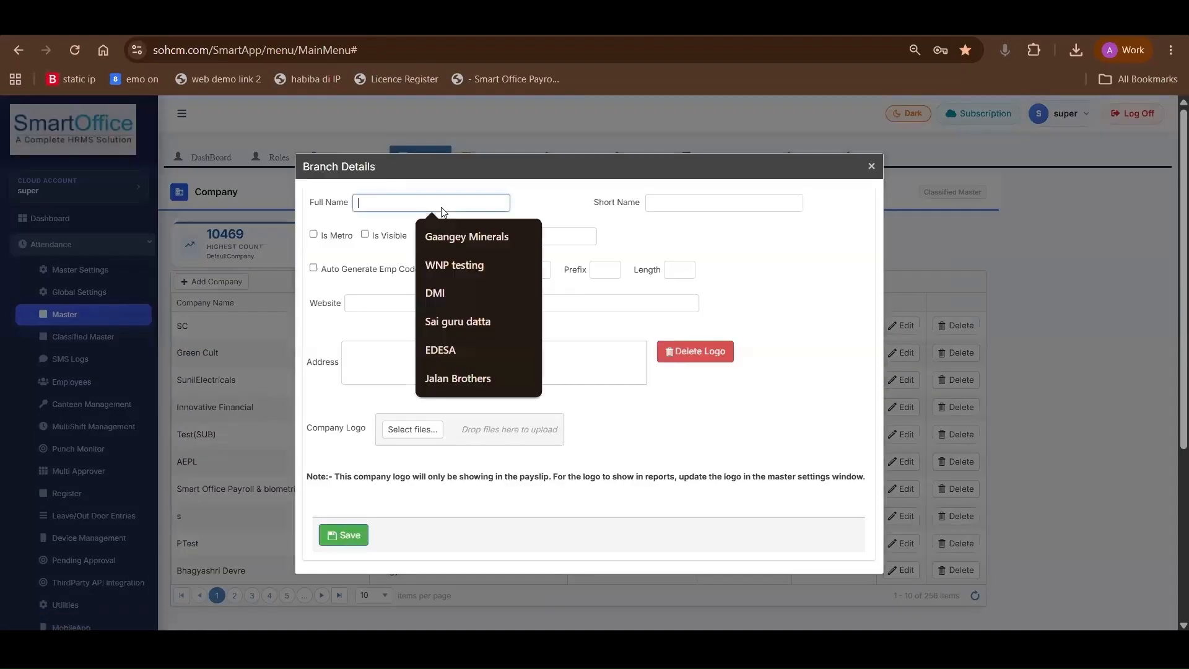
pyautogui.click(702, 198)
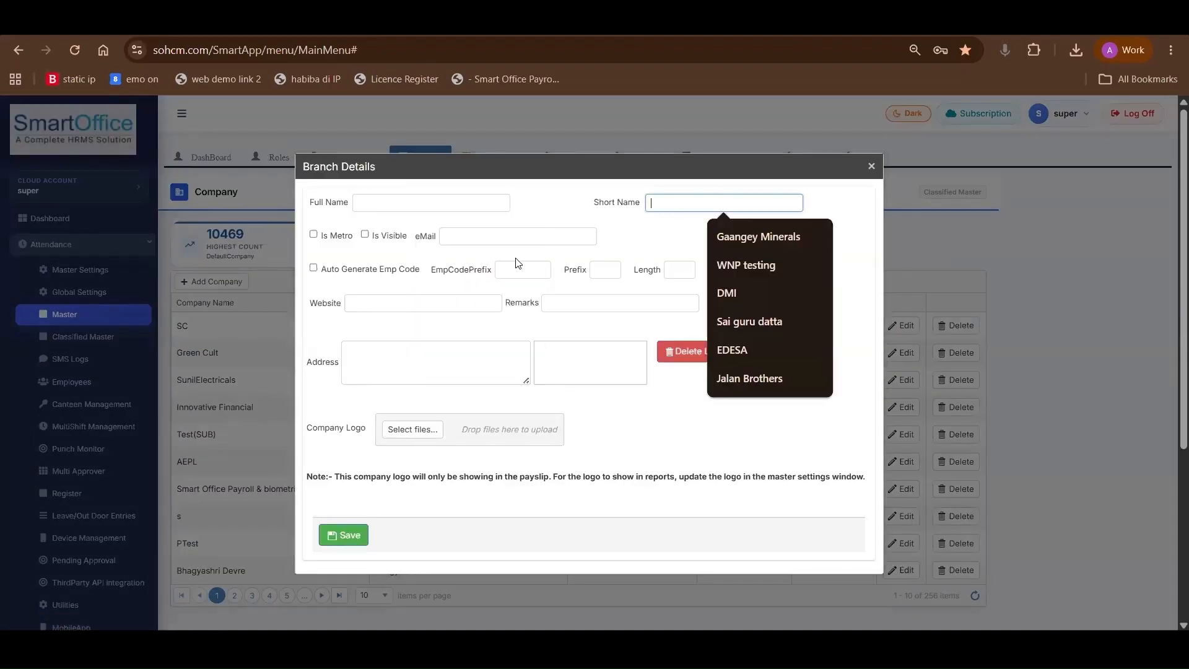
pyautogui.click(873, 168)
# Review the company list and the employees assigned to company SC, and close the assigned employee list
pyautogui.scroll(-4, 742, 430)
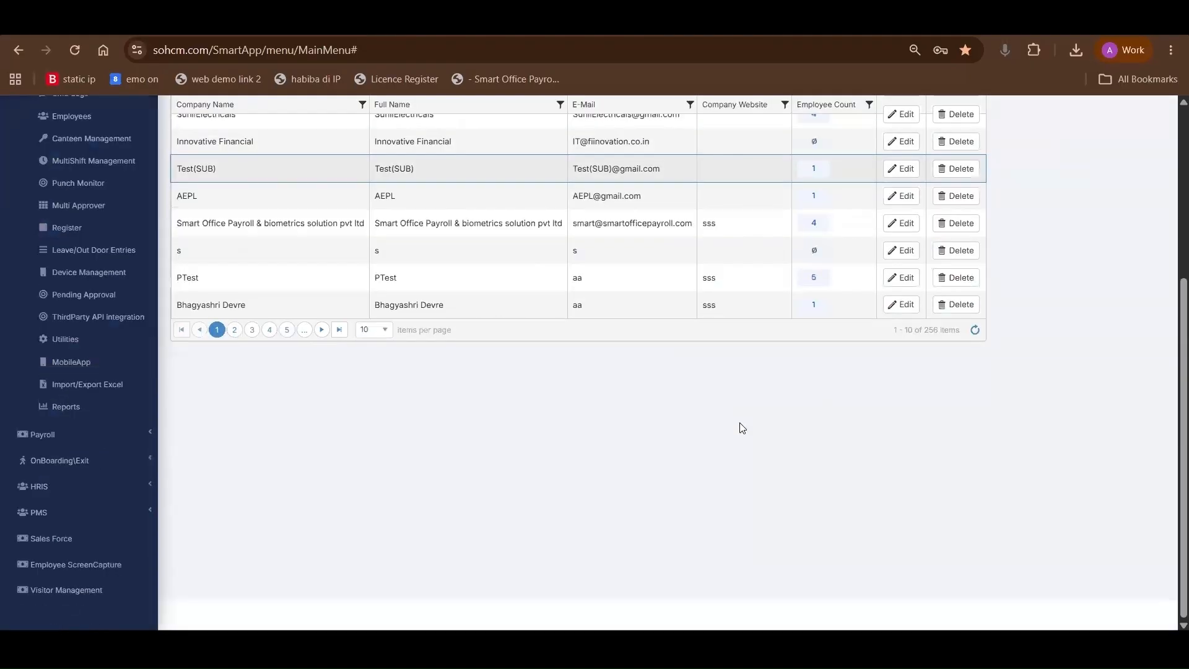
pyautogui.scroll(4, 772, 267)
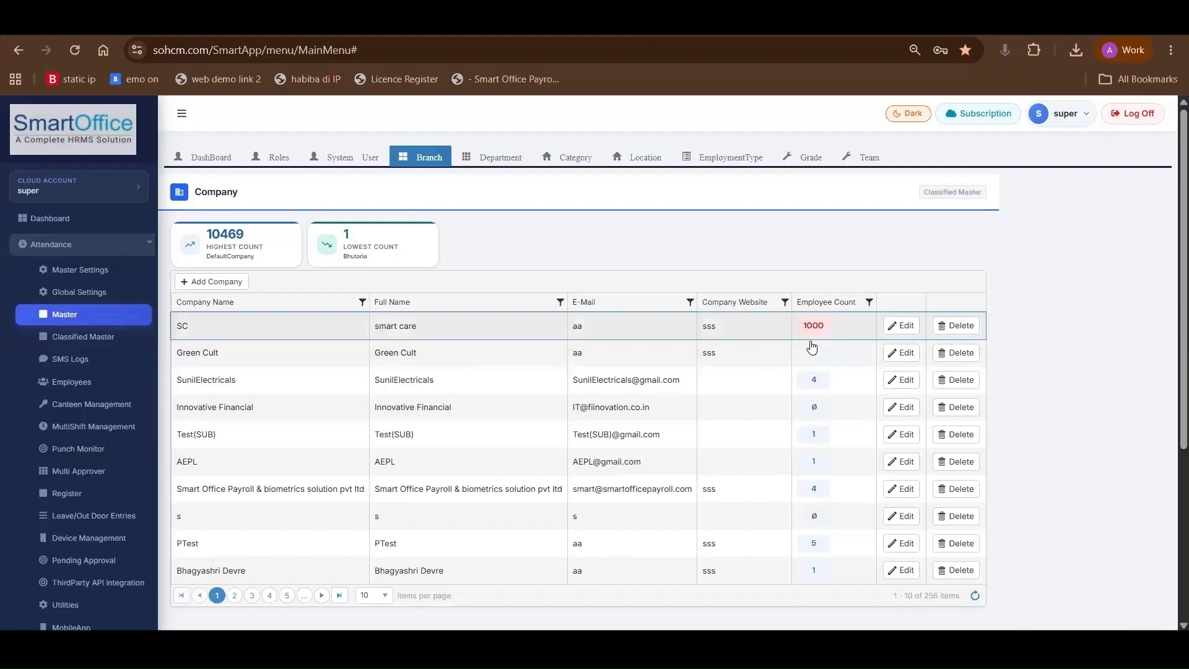
pyautogui.click(815, 328)
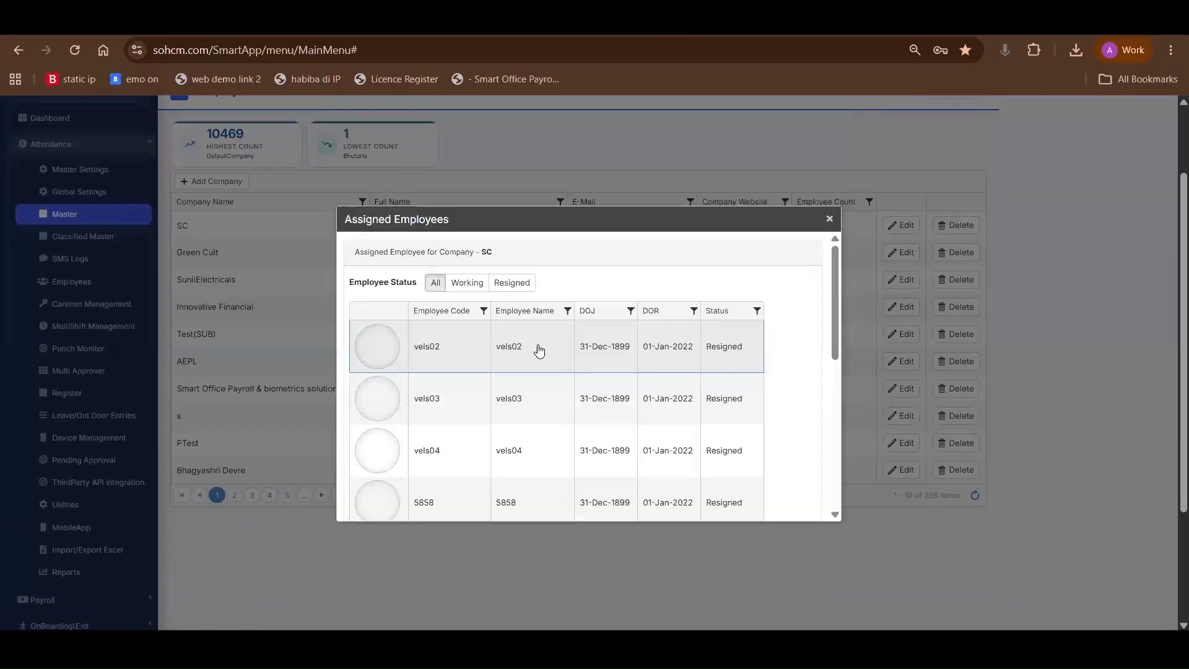
pyautogui.scroll(-4, 566, 459)
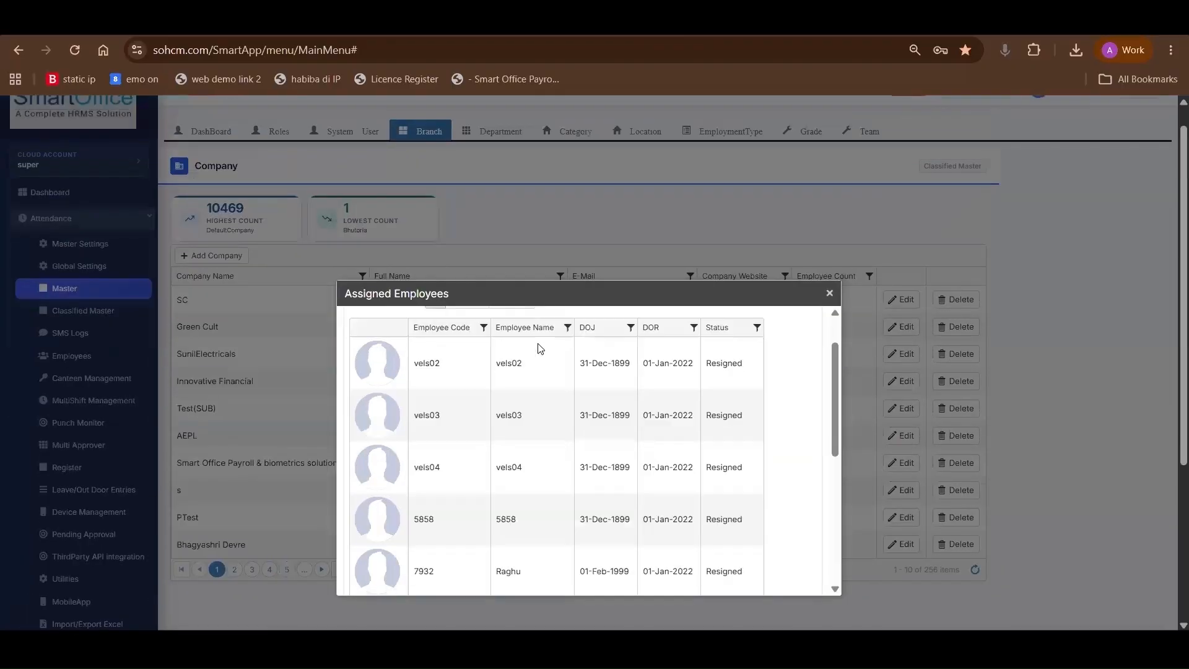
pyautogui.scroll(-2, 630, 471)
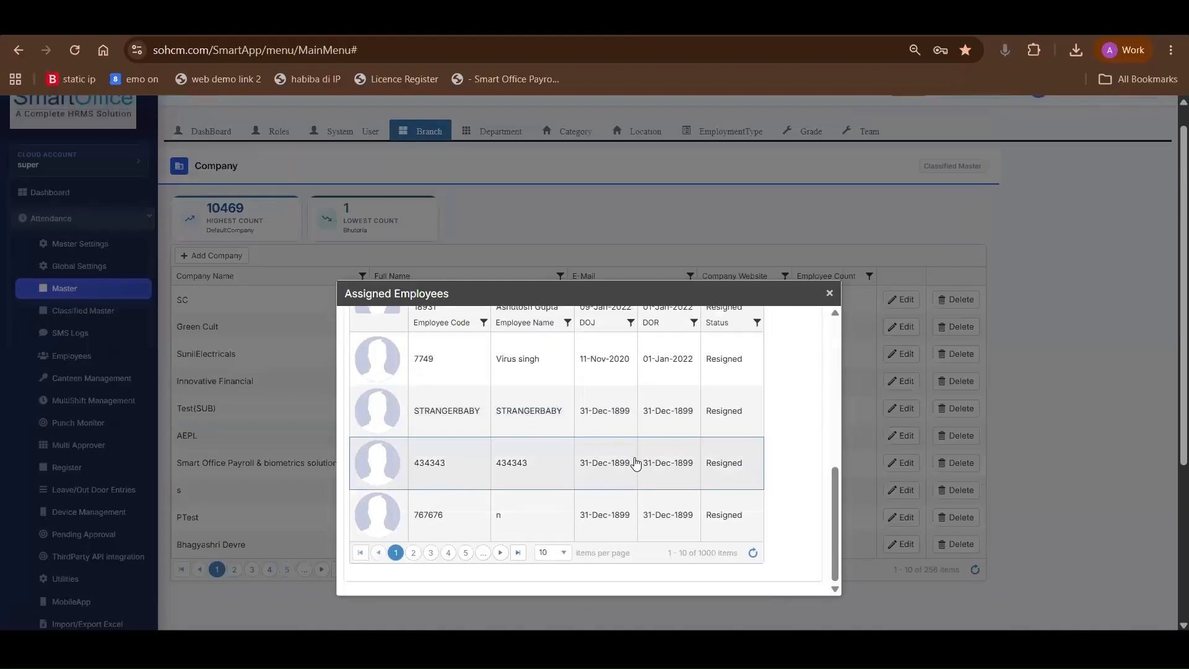
pyautogui.scroll(7, 631, 465)
pyautogui.click(830, 294)
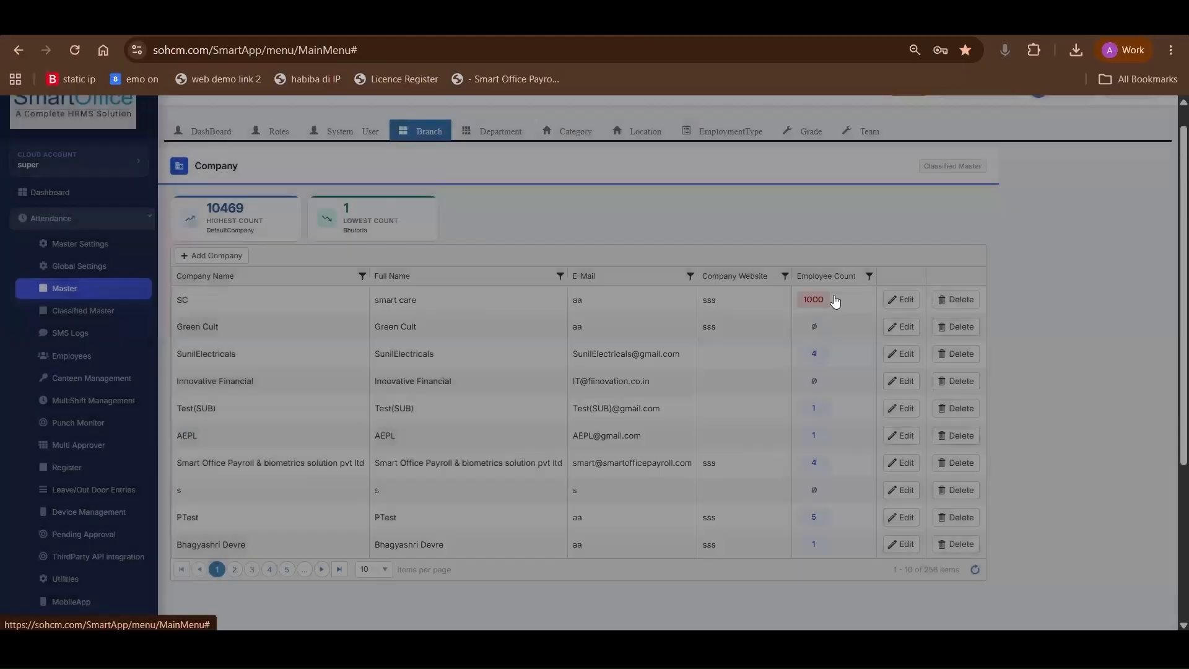
# Open a blank department form in the Department master, examine its name and short name fields, and close it without saving
pyautogui.click(495, 132)
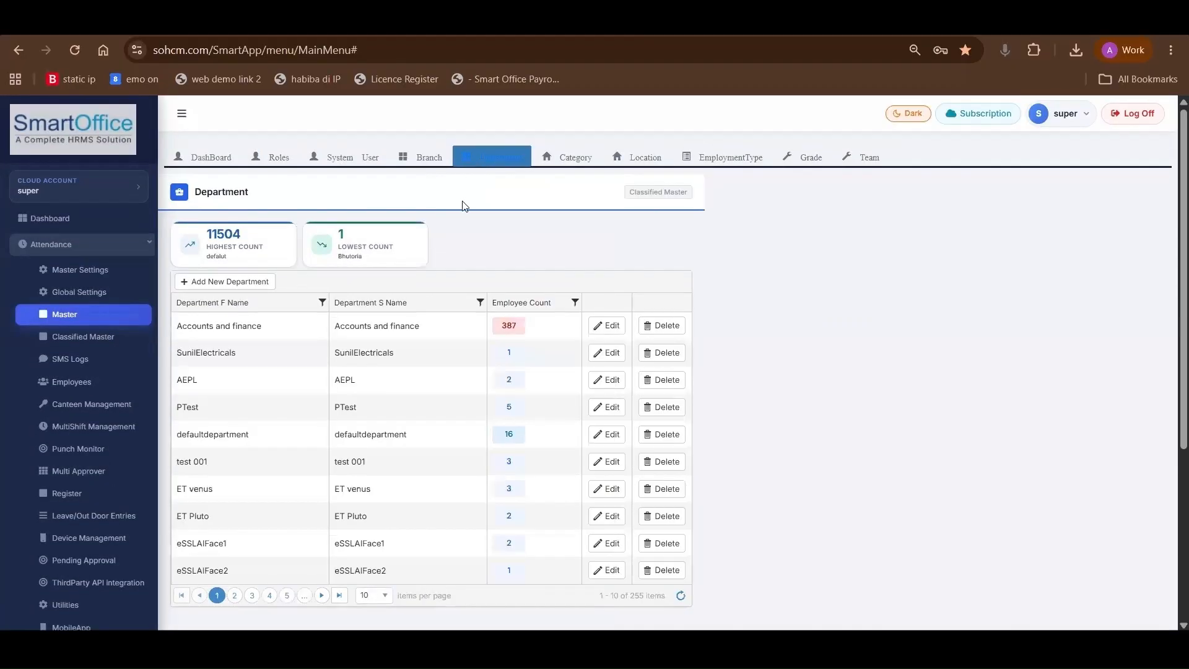
pyautogui.click(207, 285)
pyautogui.click(396, 332)
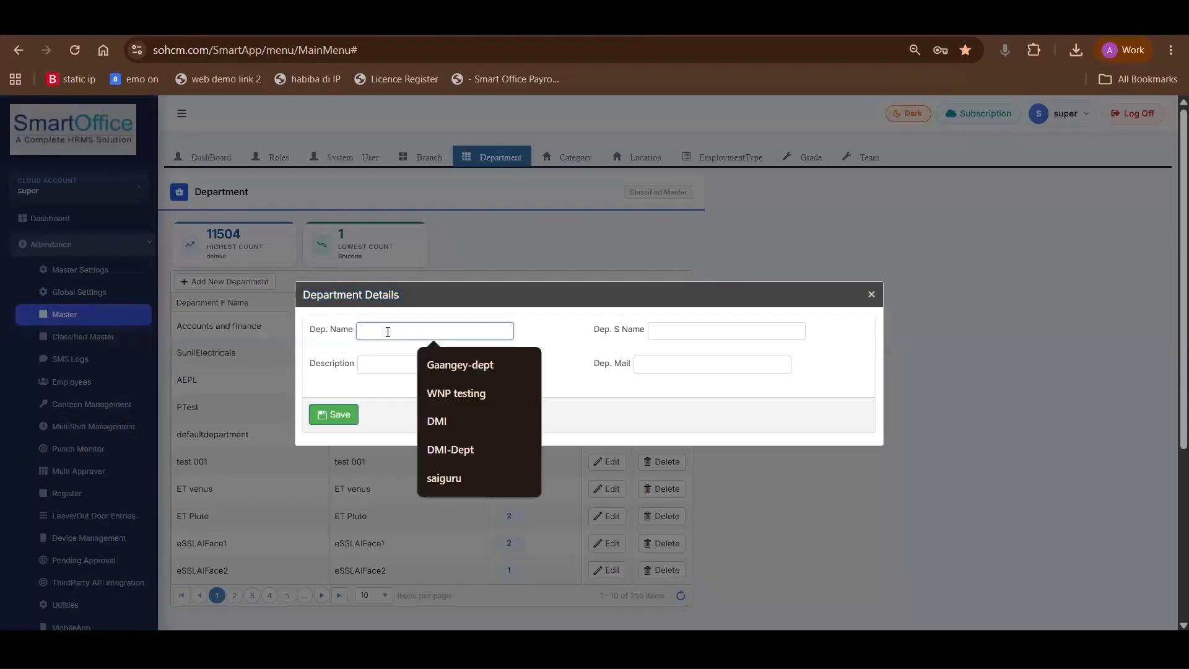
pyautogui.click(684, 330)
pyautogui.click(872, 294)
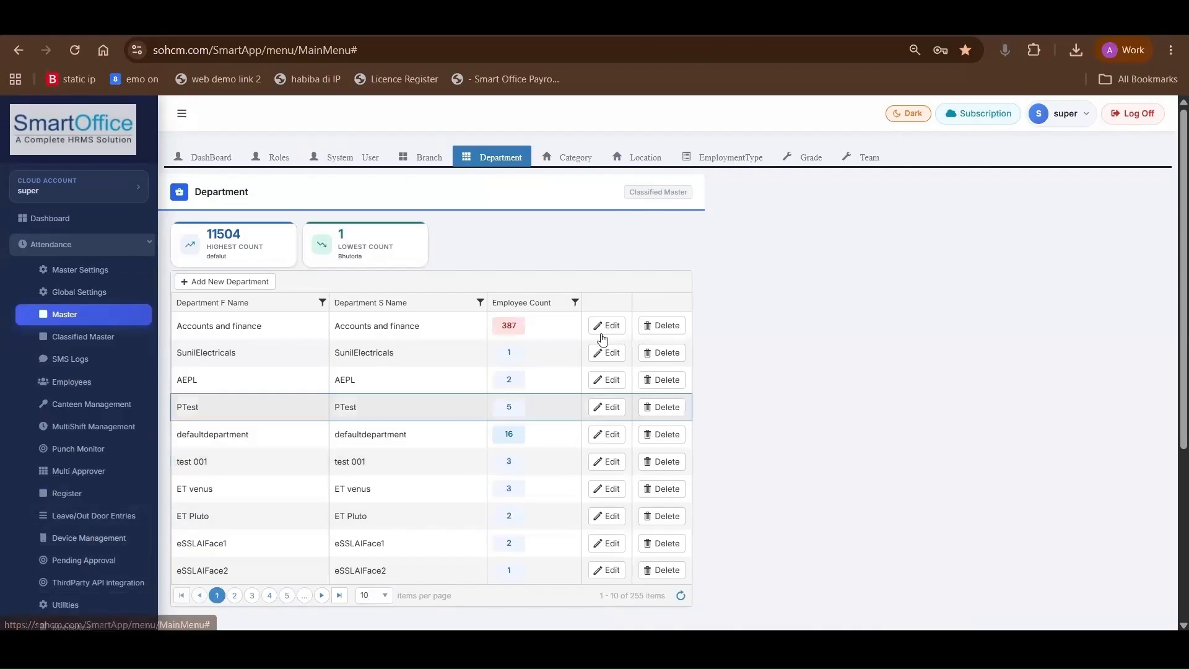
# Review the department list and the employees assigned to Accounts and finance, and close the assigned employee list
pyautogui.scroll(-1, 519, 294)
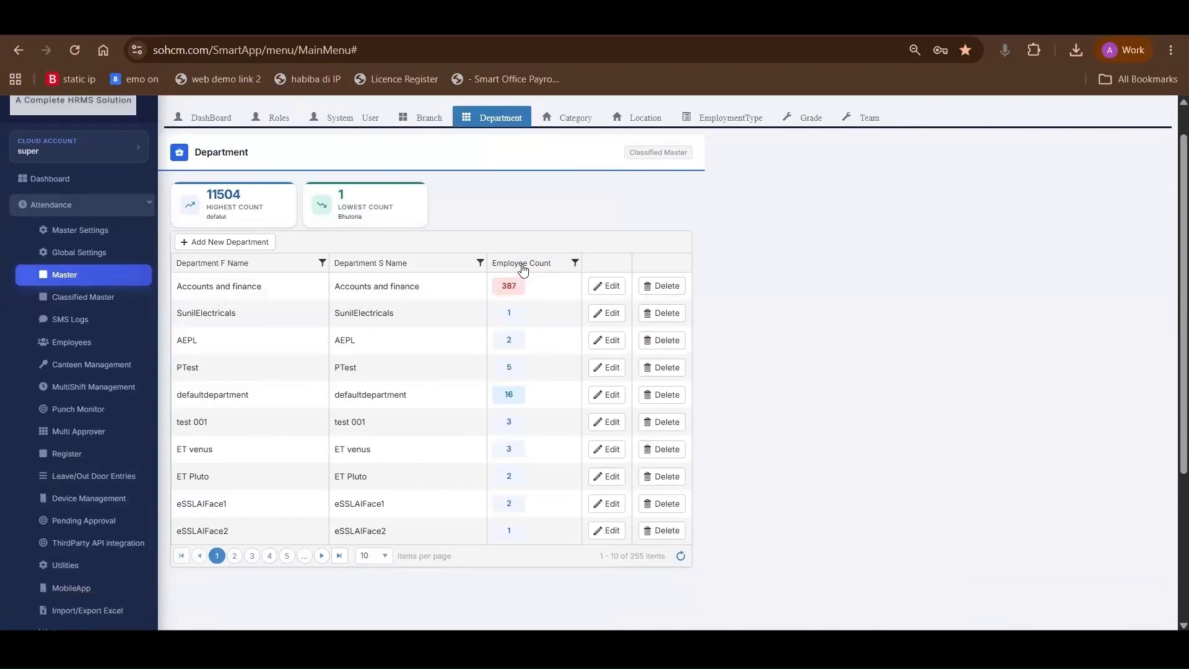
pyautogui.scroll(-1, 511, 328)
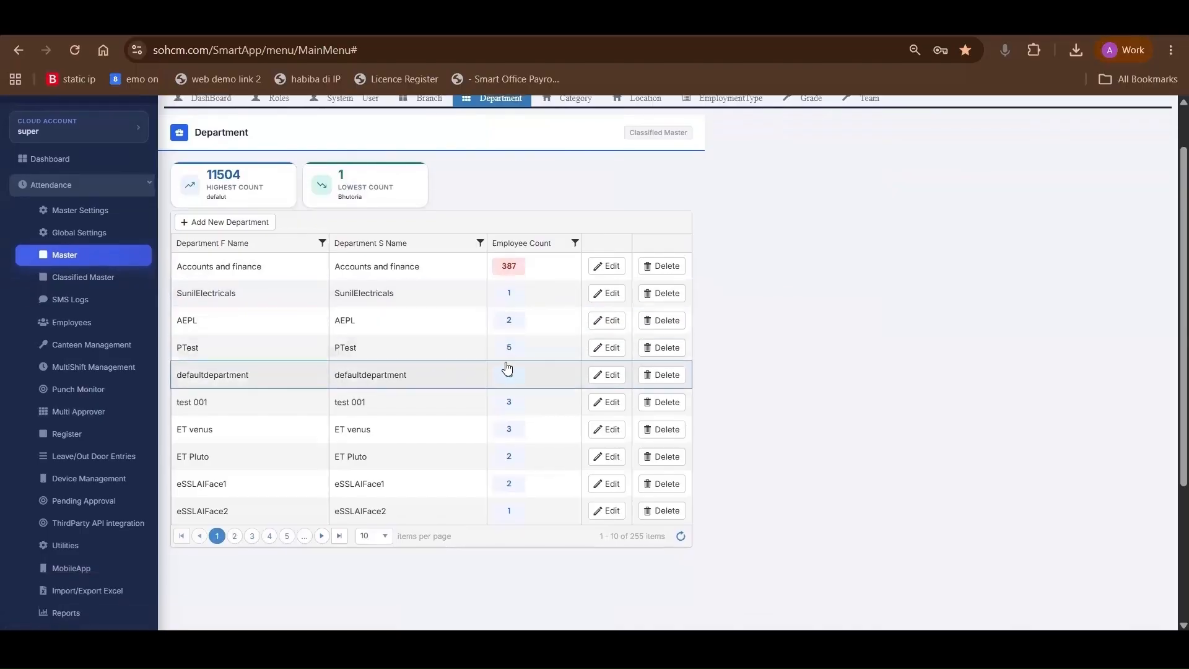
pyautogui.click(515, 273)
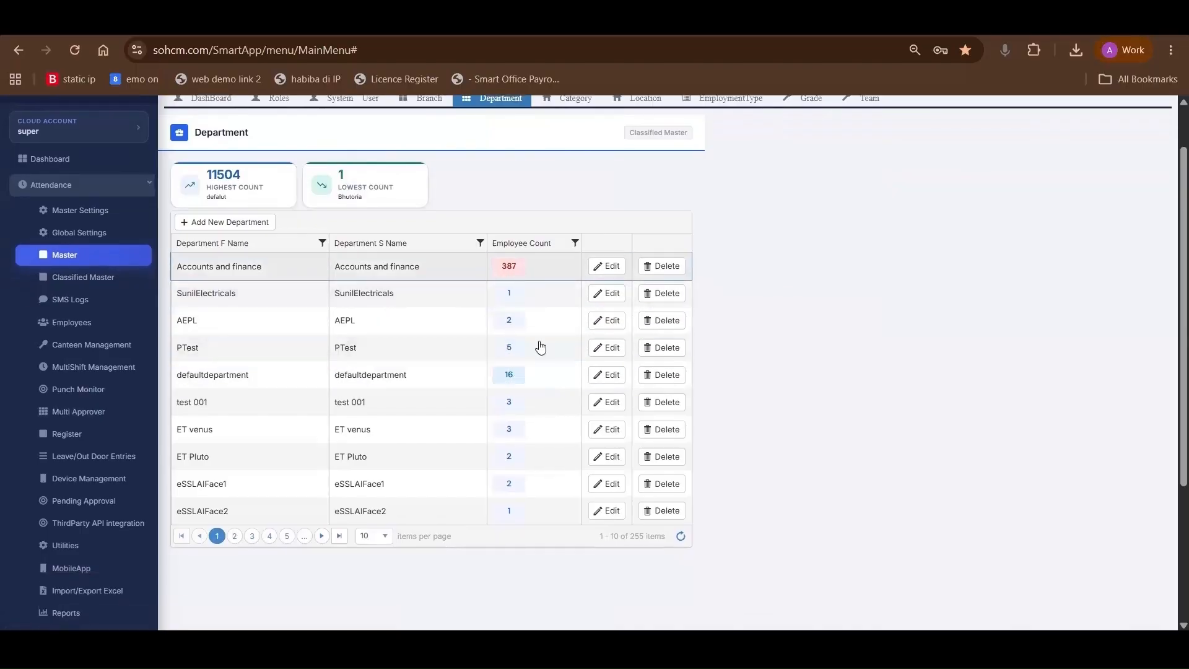
pyautogui.scroll(-3, 566, 378)
pyautogui.scroll(2, 713, 279)
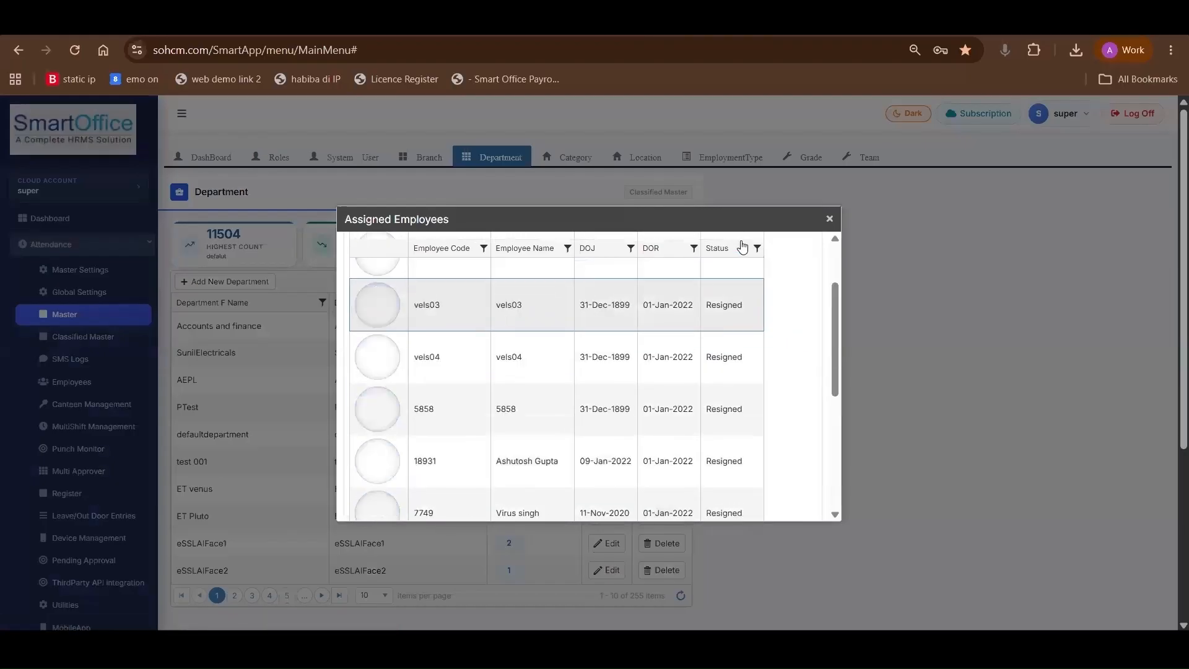
pyautogui.scroll(-3, 770, 258)
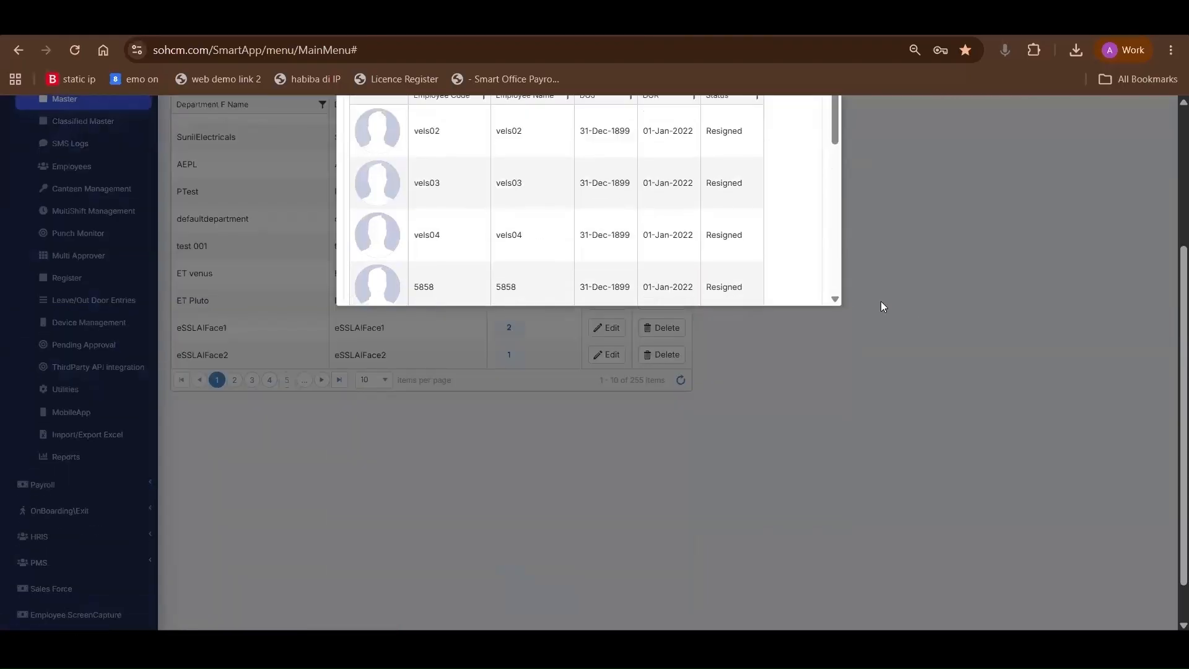
pyautogui.scroll(3, 881, 303)
pyautogui.click(832, 220)
# Open a blank location form in the Location master, examine its name, code and e-mail fields, and close it without saving
pyautogui.click(618, 160)
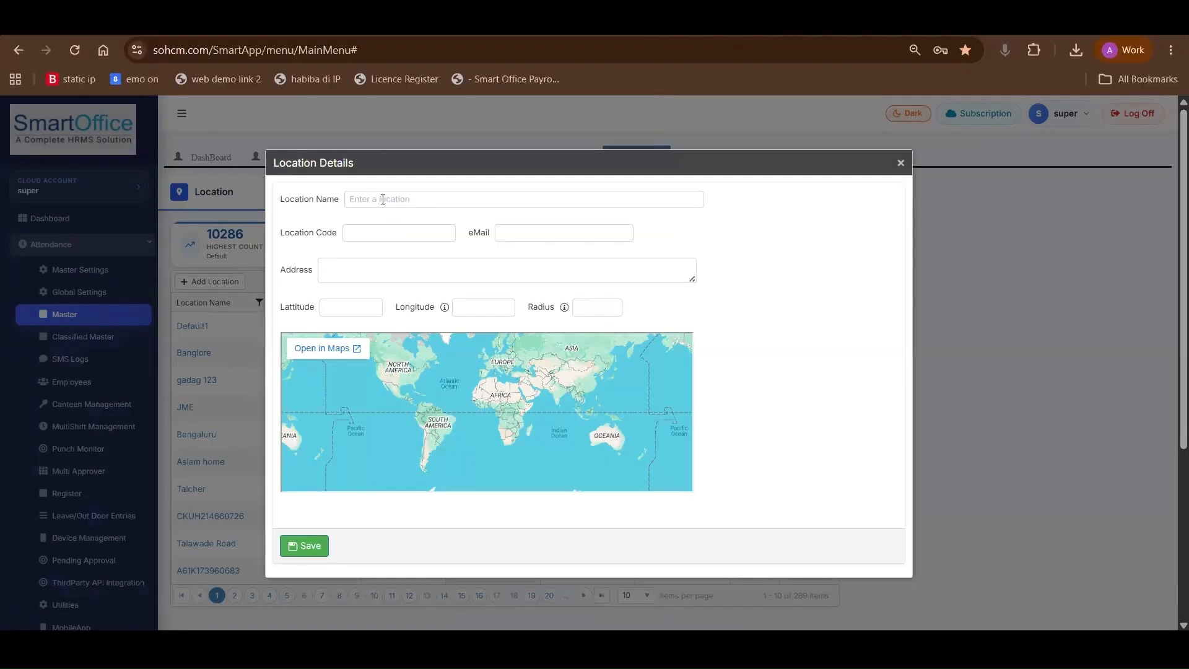
pyautogui.click(384, 200)
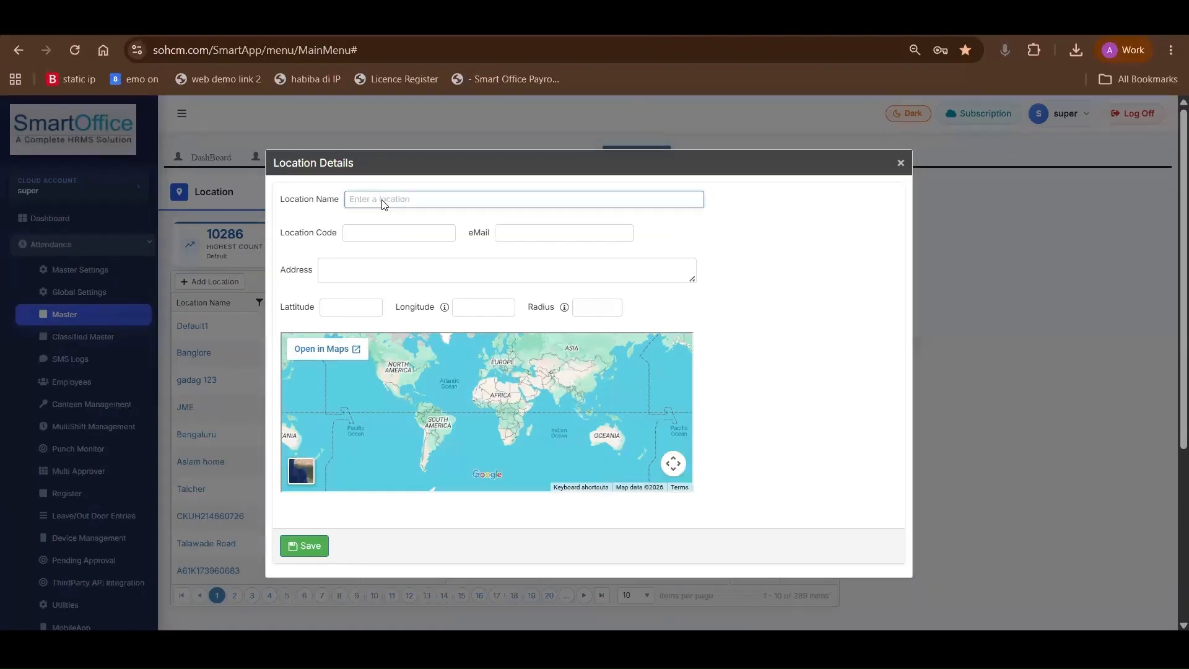
pyautogui.click(379, 235)
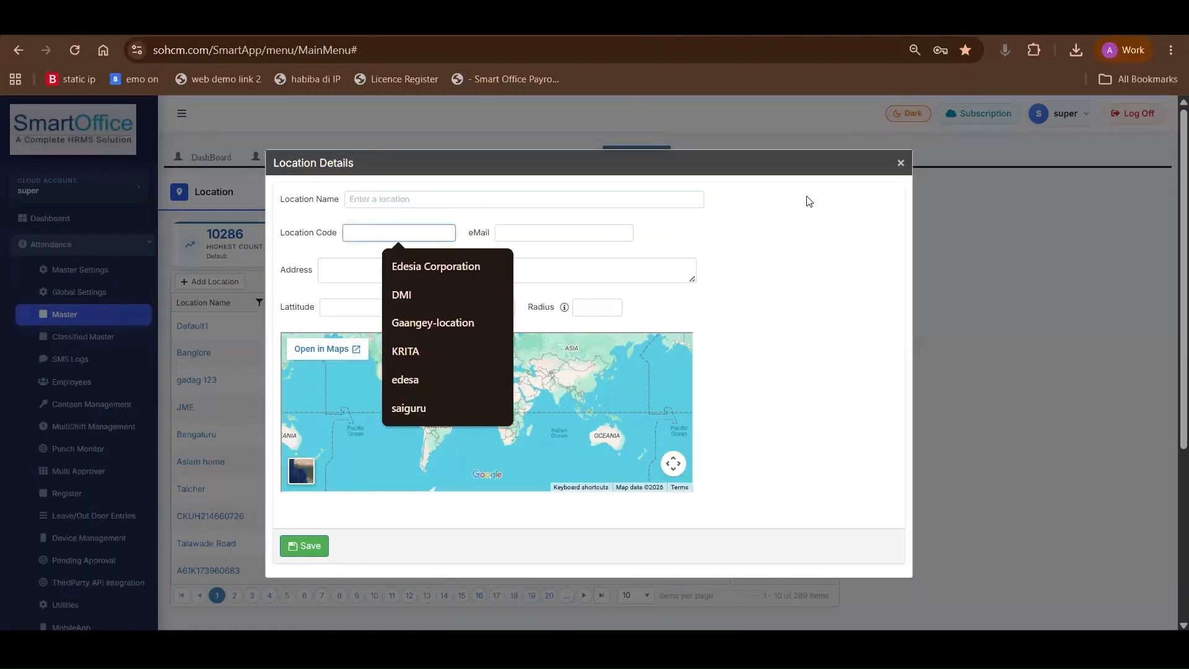
pyautogui.press('Tab')
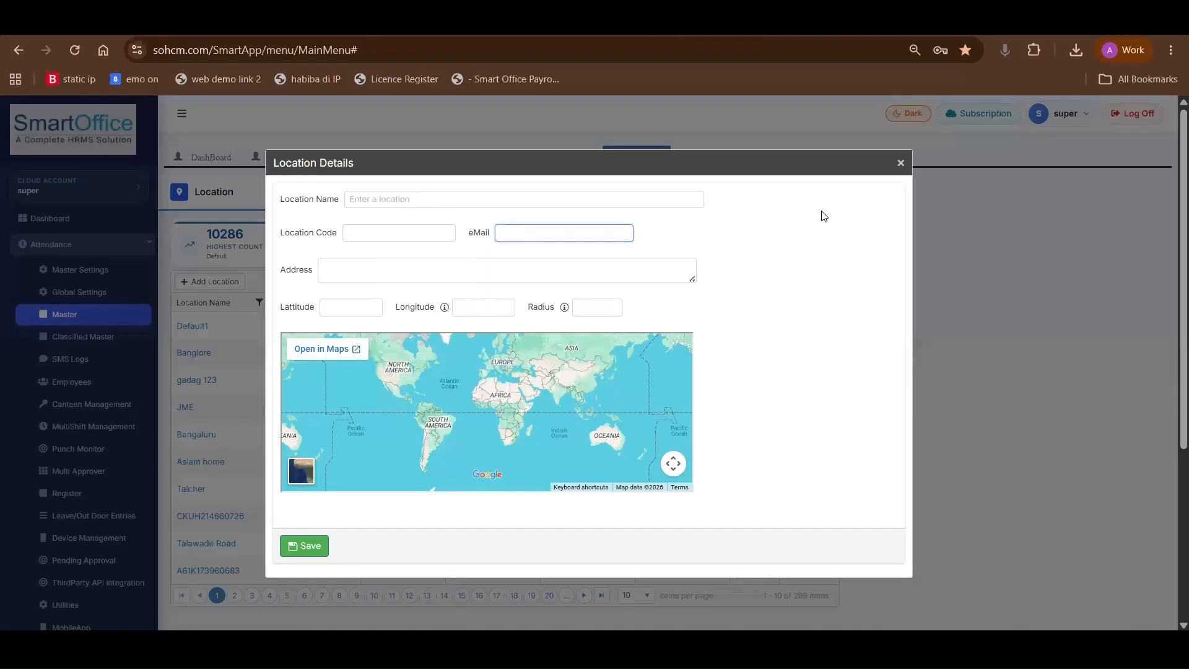
pyautogui.click(902, 164)
# Open a blank category form in the Category master and examine its name and short name fields
pyautogui.click(586, 159)
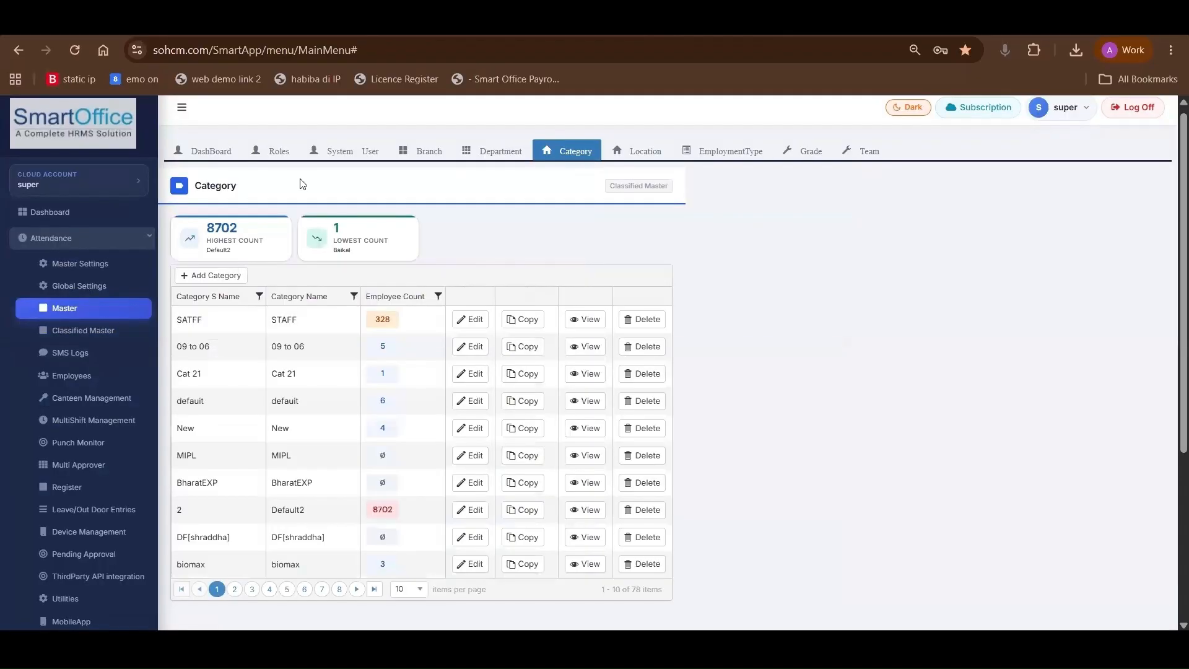
pyautogui.click(466, 321)
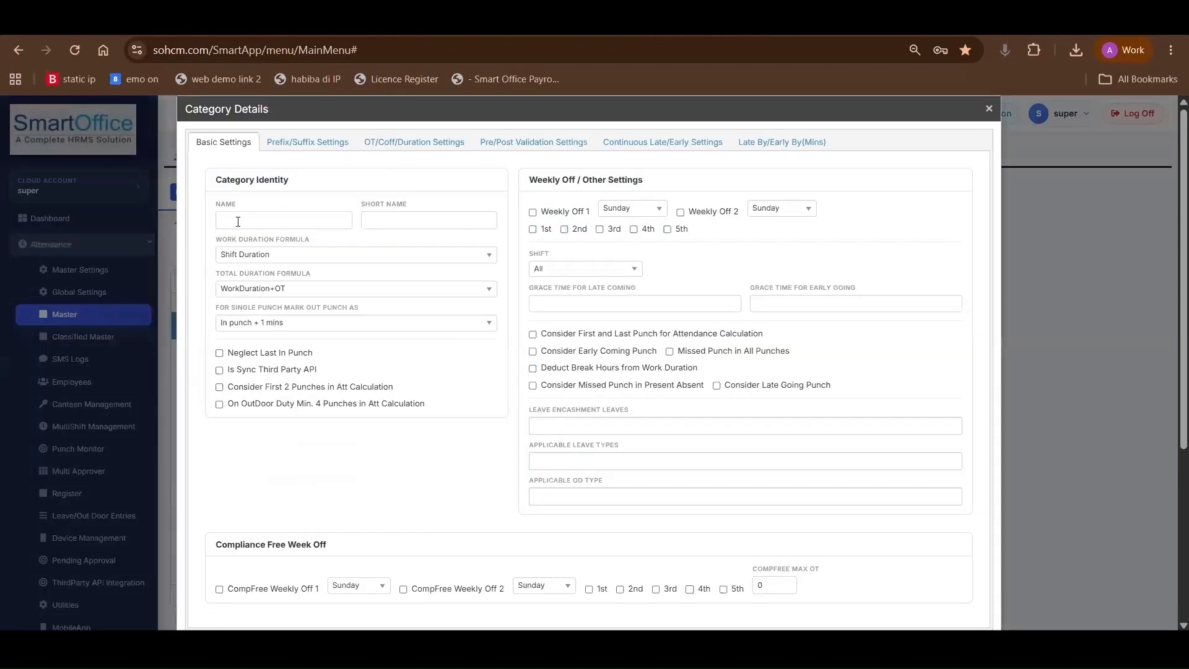
pyautogui.click(253, 220)
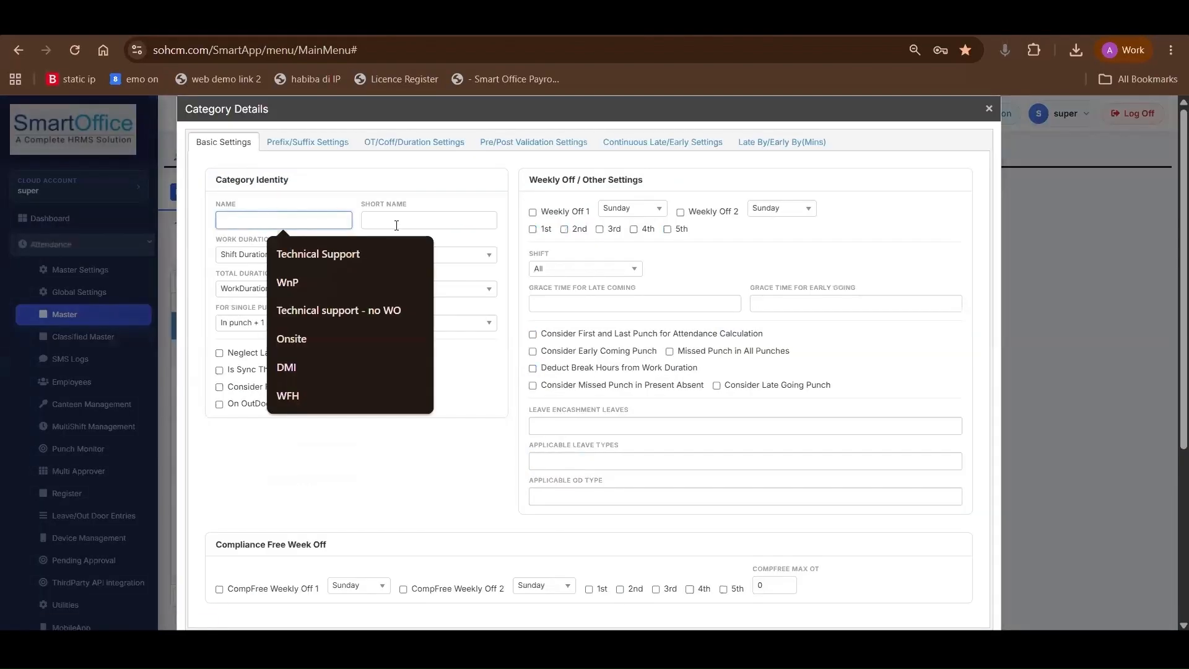
pyautogui.click(396, 223)
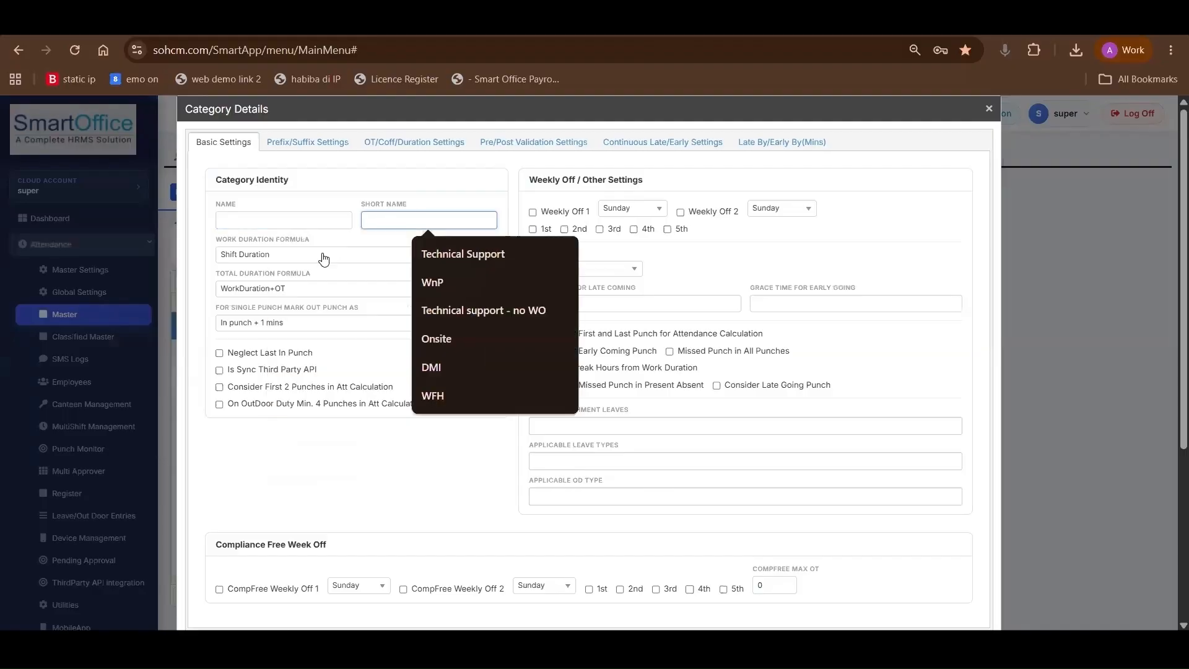
# Set the category's work duration formula to Within Shift Worked Duration and its total duration formula to WorkDuration+OT
pyautogui.click(220, 239)
pyautogui.moveTo(273, 240); pyautogui.dragTo(305, 263)
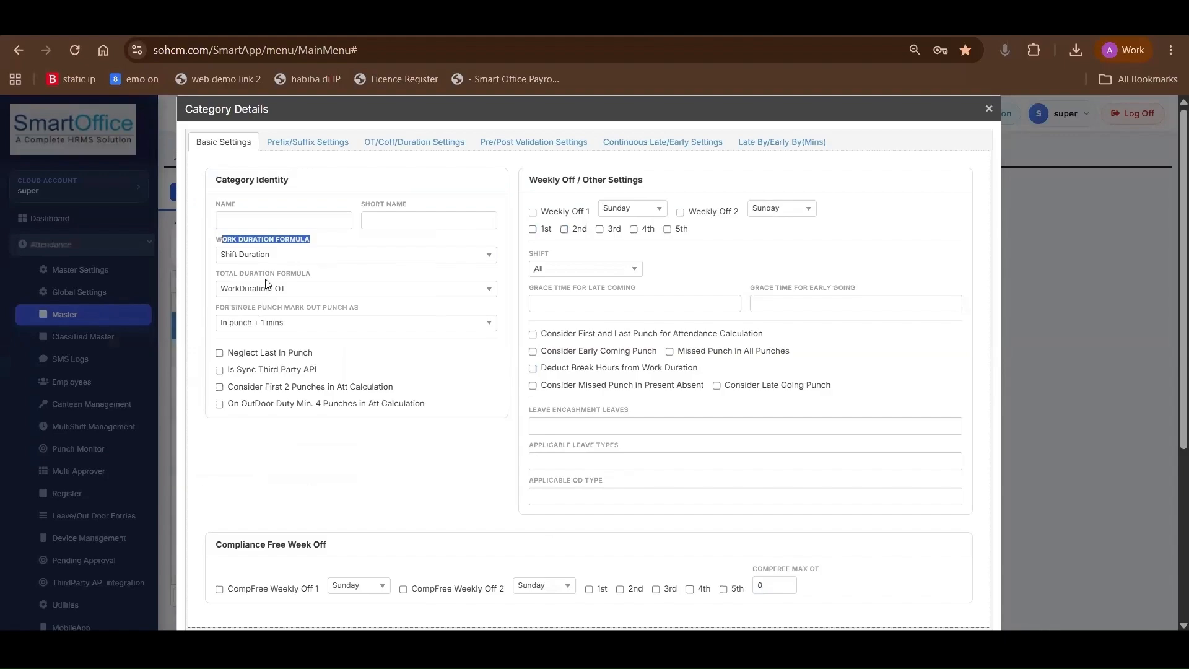
pyautogui.click(304, 257)
pyautogui.click(269, 285)
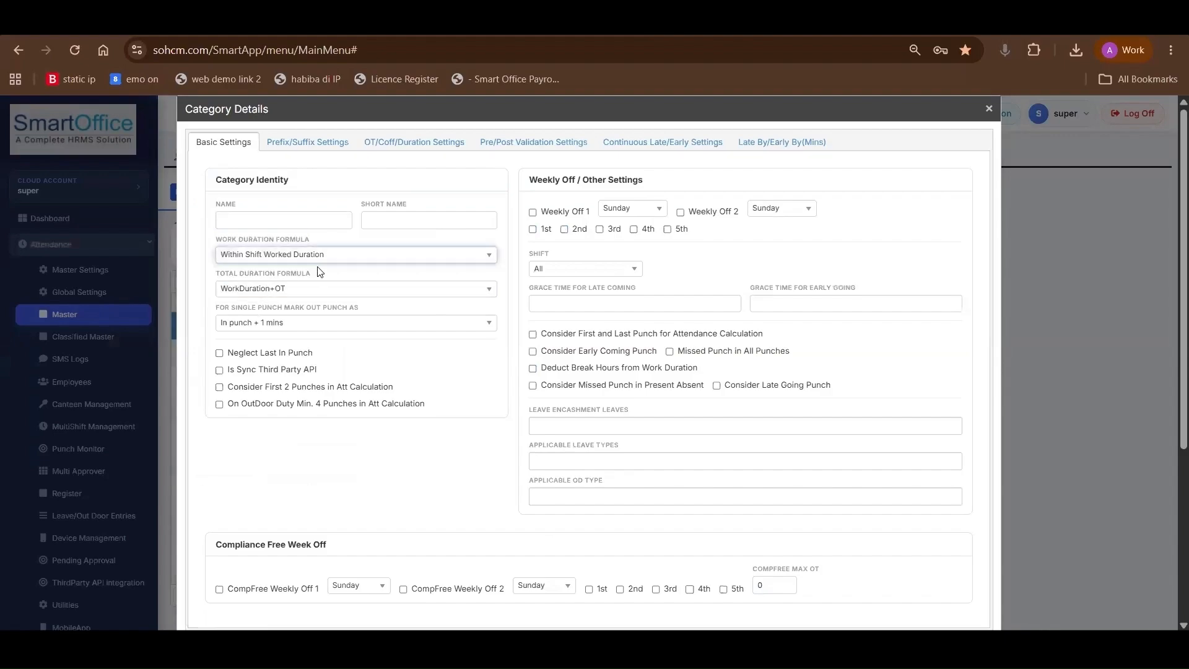
pyautogui.tripleClick(223, 275)
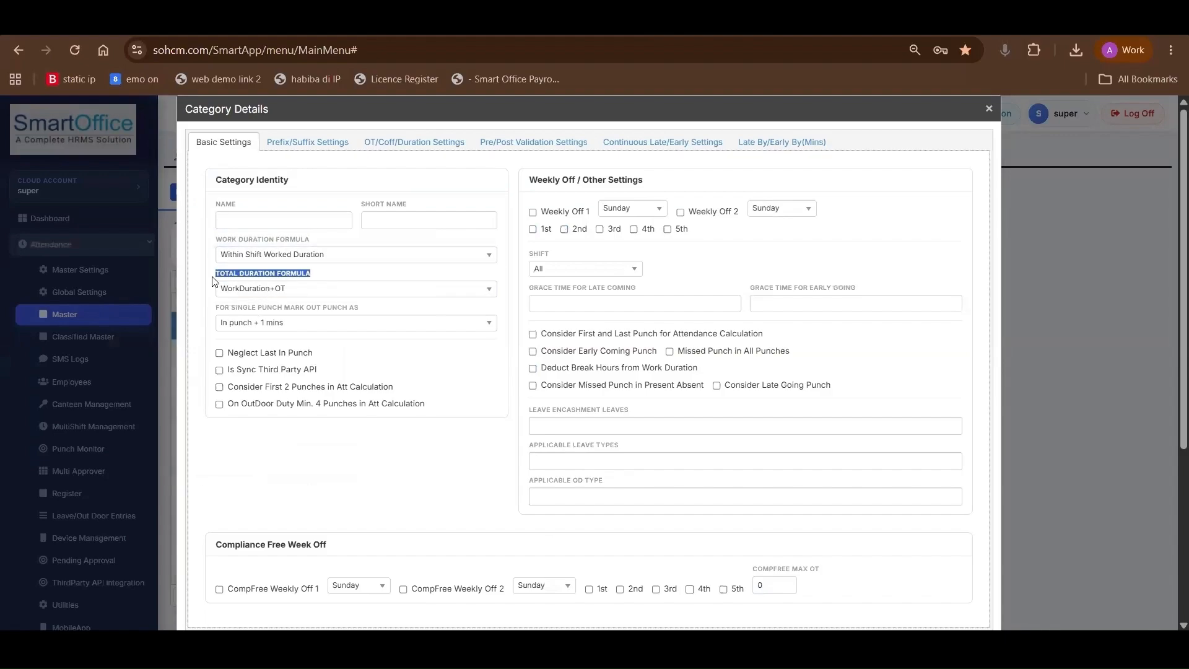
pyautogui.click(268, 289)
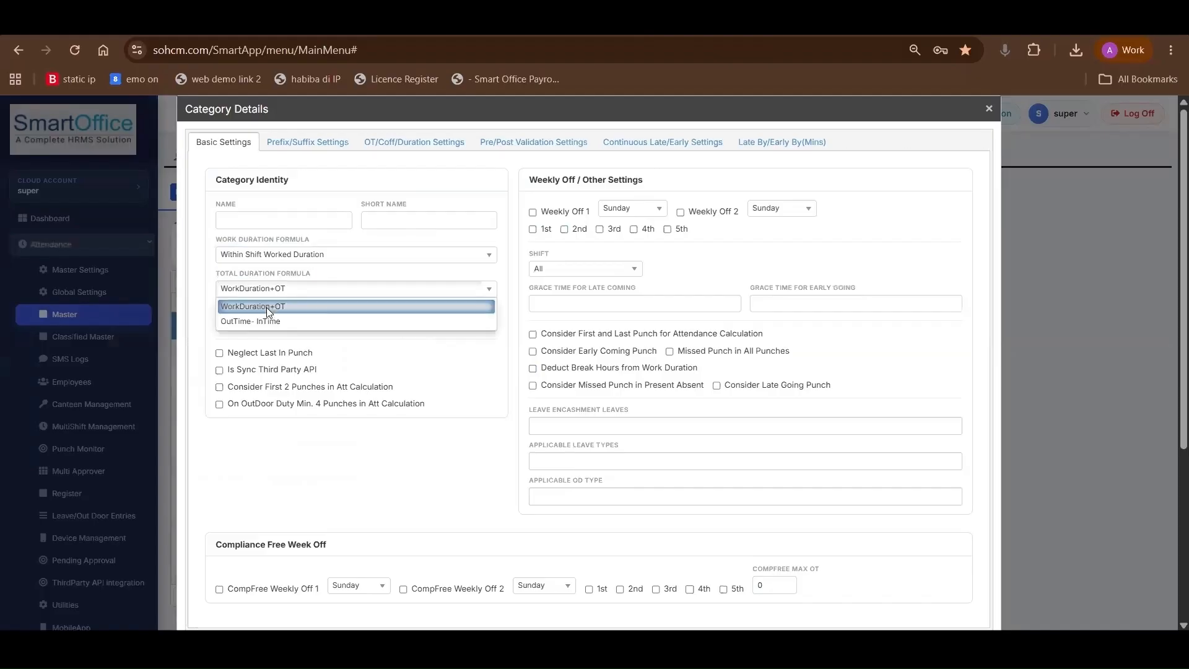
pyautogui.click(272, 306)
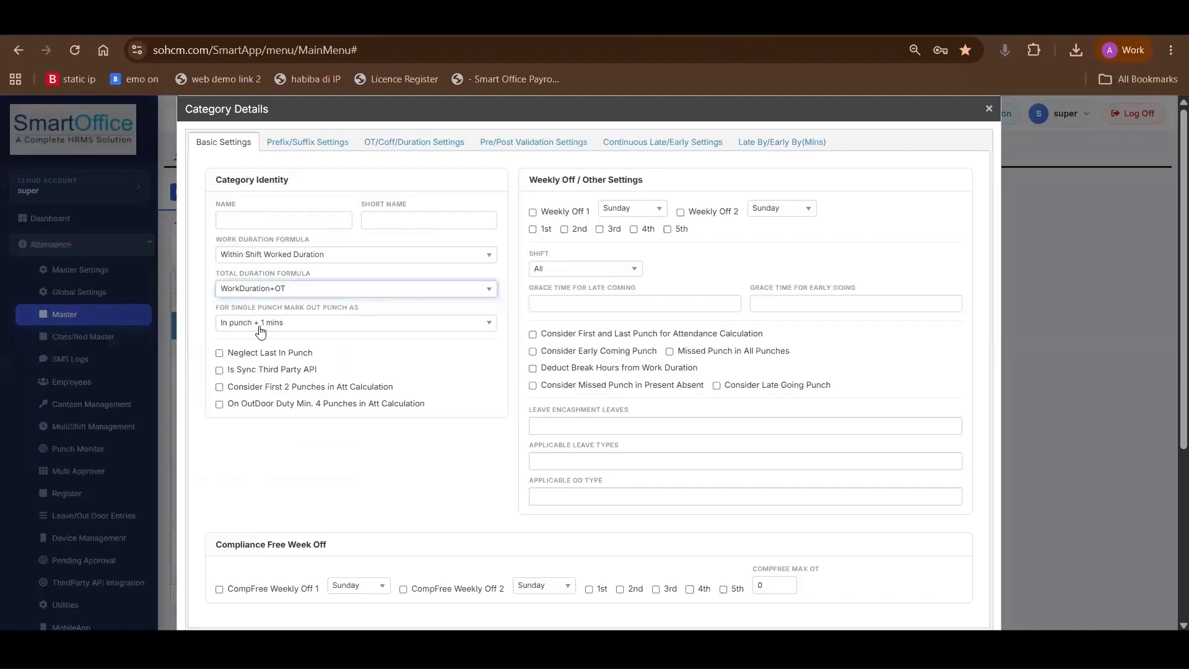
# Review the options for marking the out punch on a single punch and select In punch + 1 mins
pyautogui.moveTo(215, 308); pyautogui.dragTo(365, 313)
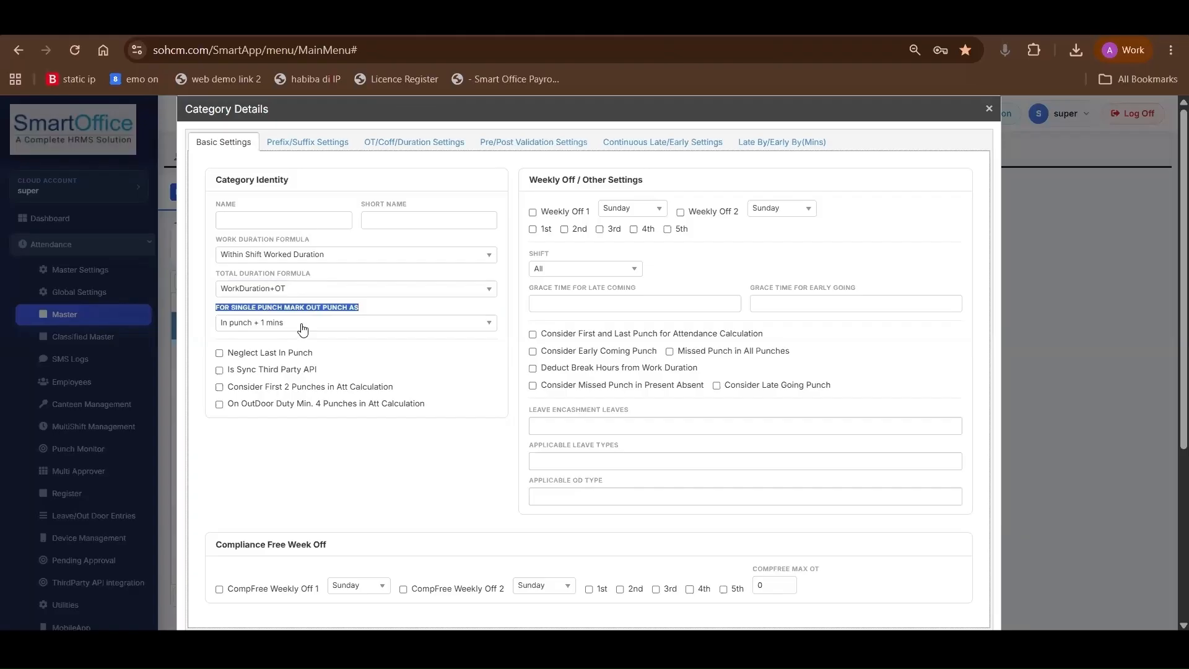
pyautogui.click(302, 325)
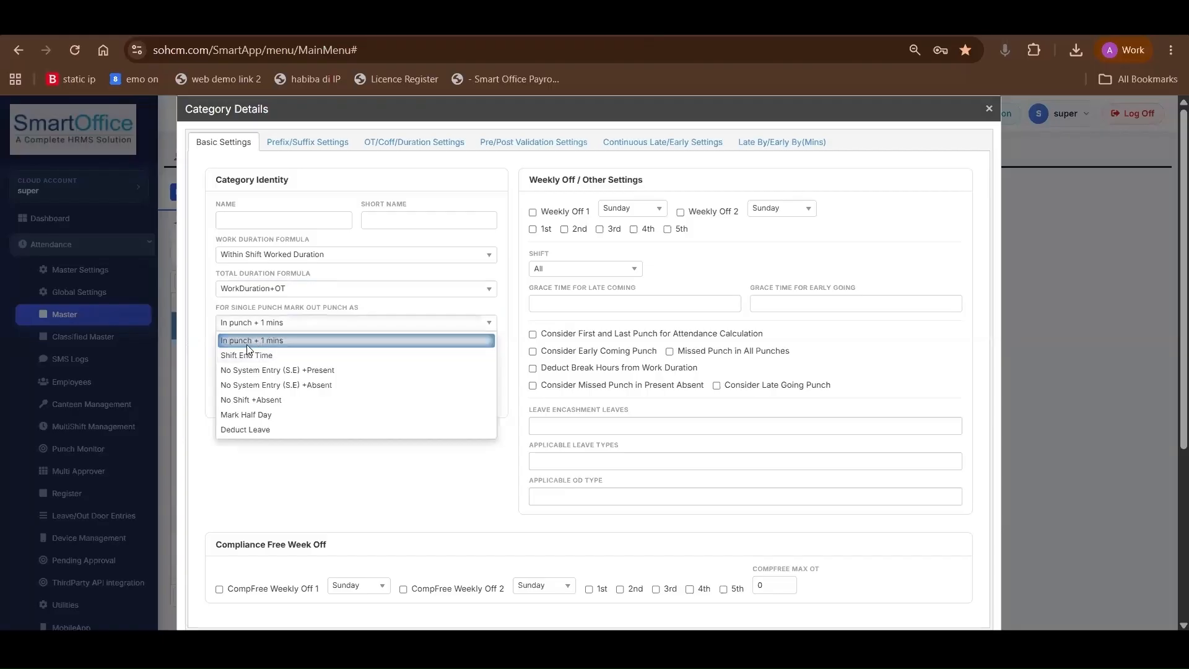
pyautogui.click(247, 345)
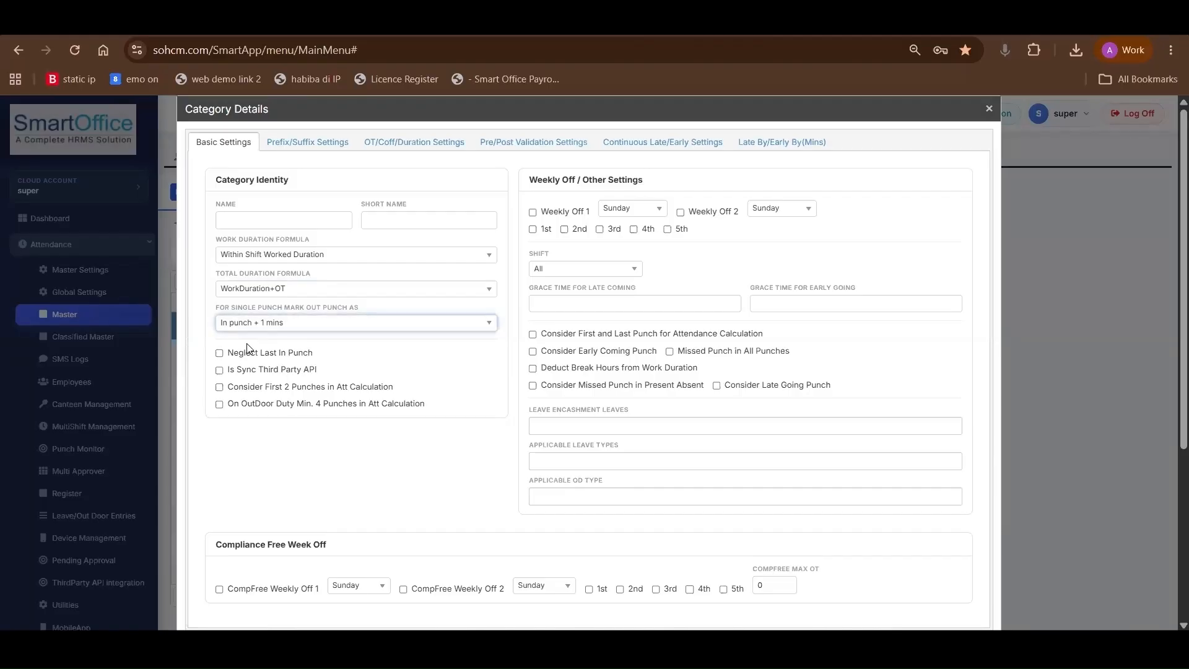
pyautogui.click(274, 324)
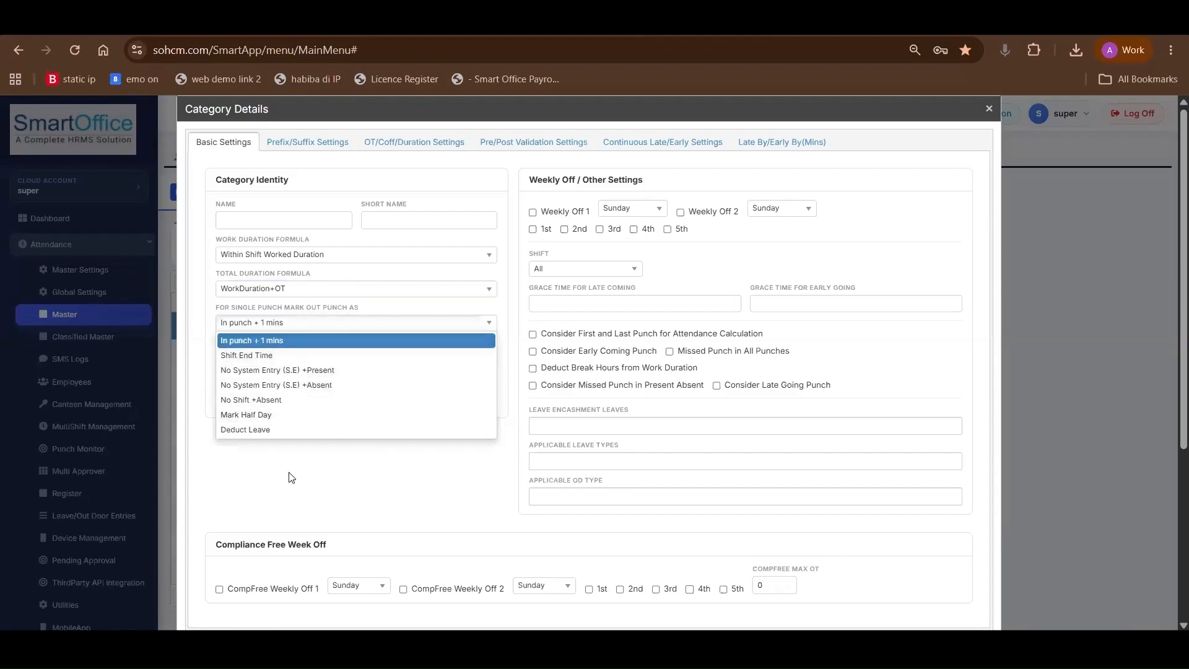
pyautogui.click(294, 443)
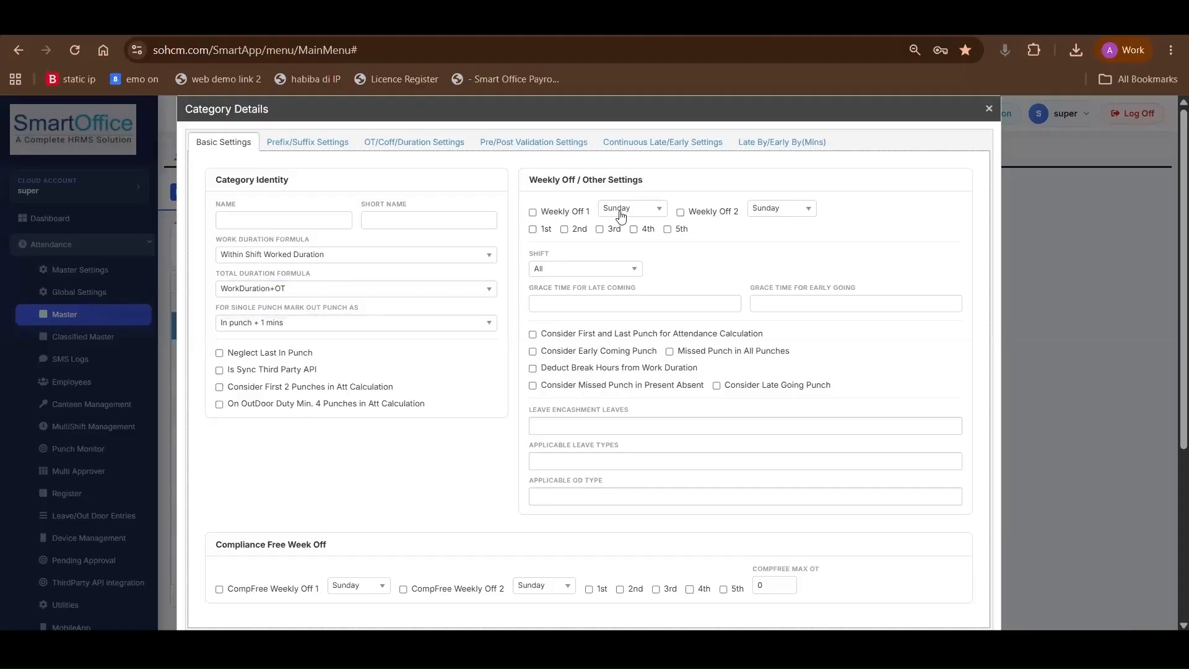
# Enable Sunday as Weekly Off 1 and Saturday as Weekly Off 2, applying the second one to the 2nd and 4th weeks
pyautogui.moveTo(537, 178); pyautogui.dragTo(576, 180)
pyautogui.click(532, 214)
pyautogui.click(620, 209)
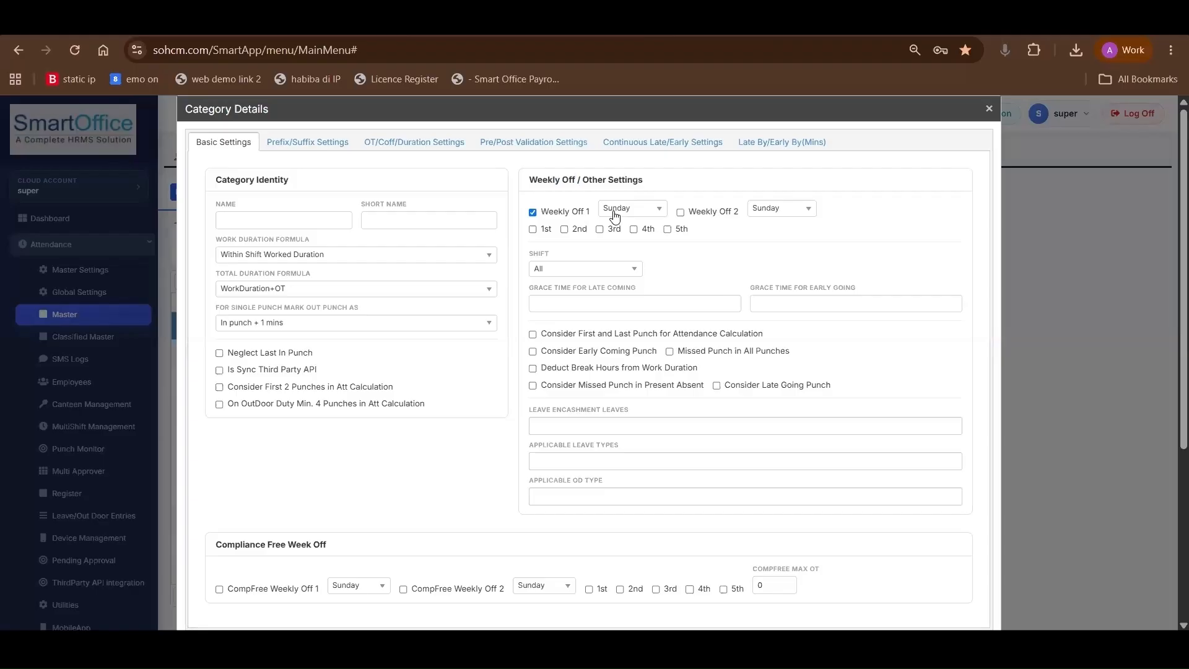
pyautogui.click(622, 228)
pyautogui.click(681, 212)
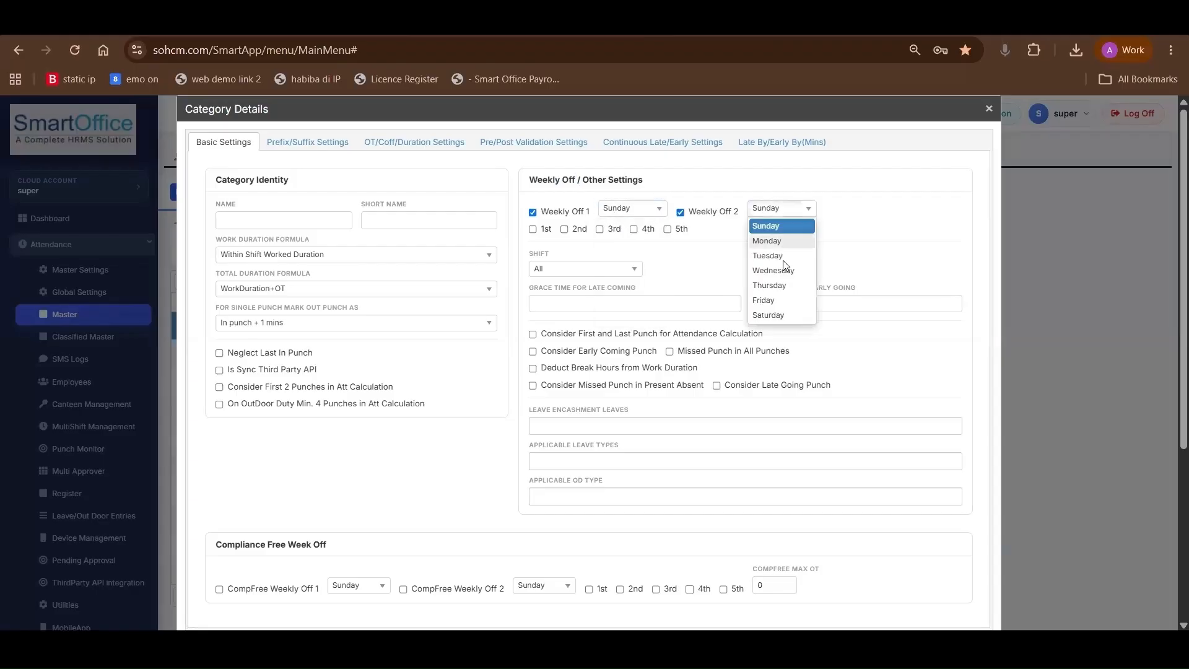
pyautogui.click(776, 208)
pyautogui.click(768, 315)
pyautogui.click(564, 230)
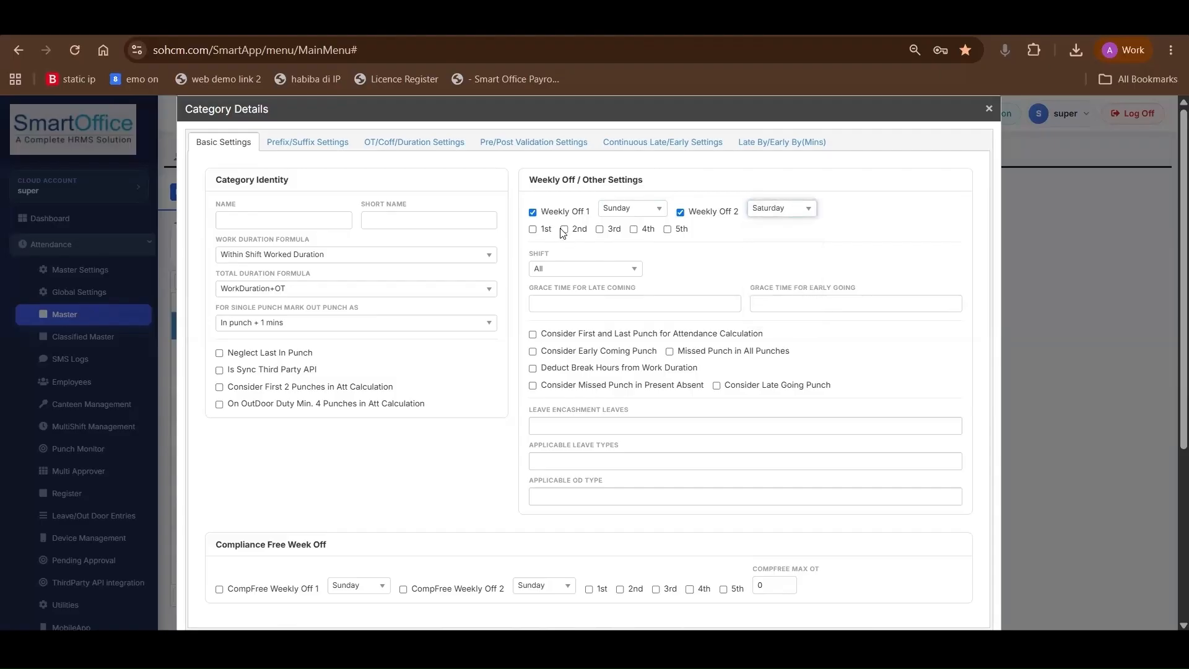
pyautogui.click(633, 229)
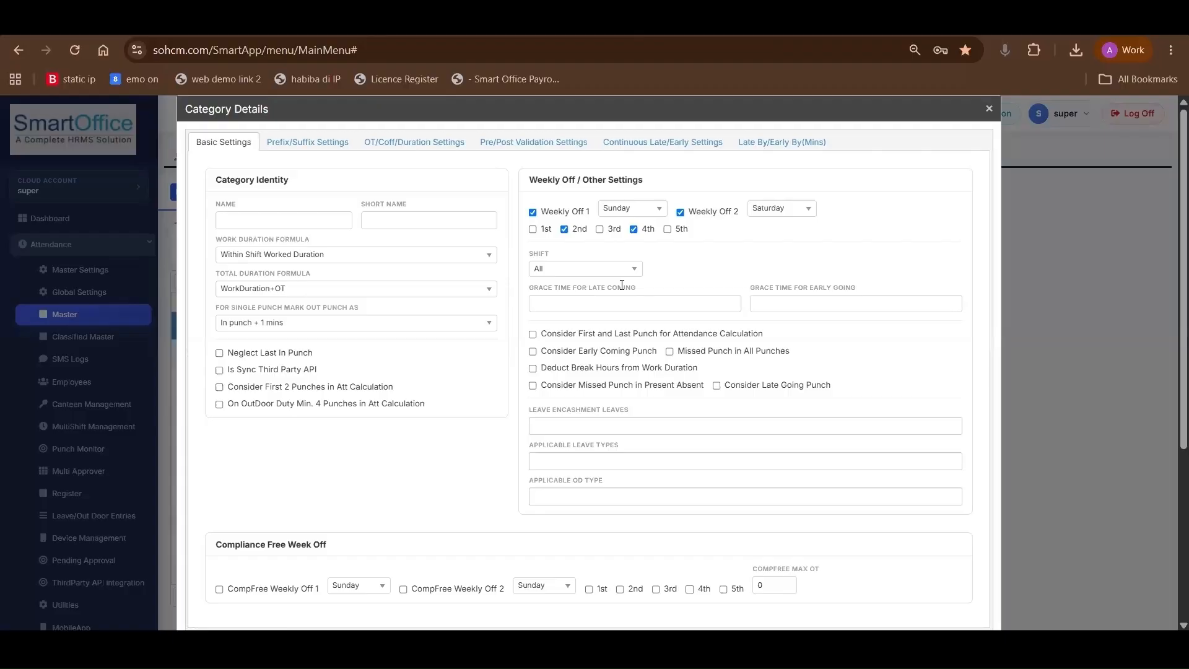
# Review the category's shift choices, and set the grace time for both late coming and early going to 10
pyautogui.scroll(-1, 619, 285)
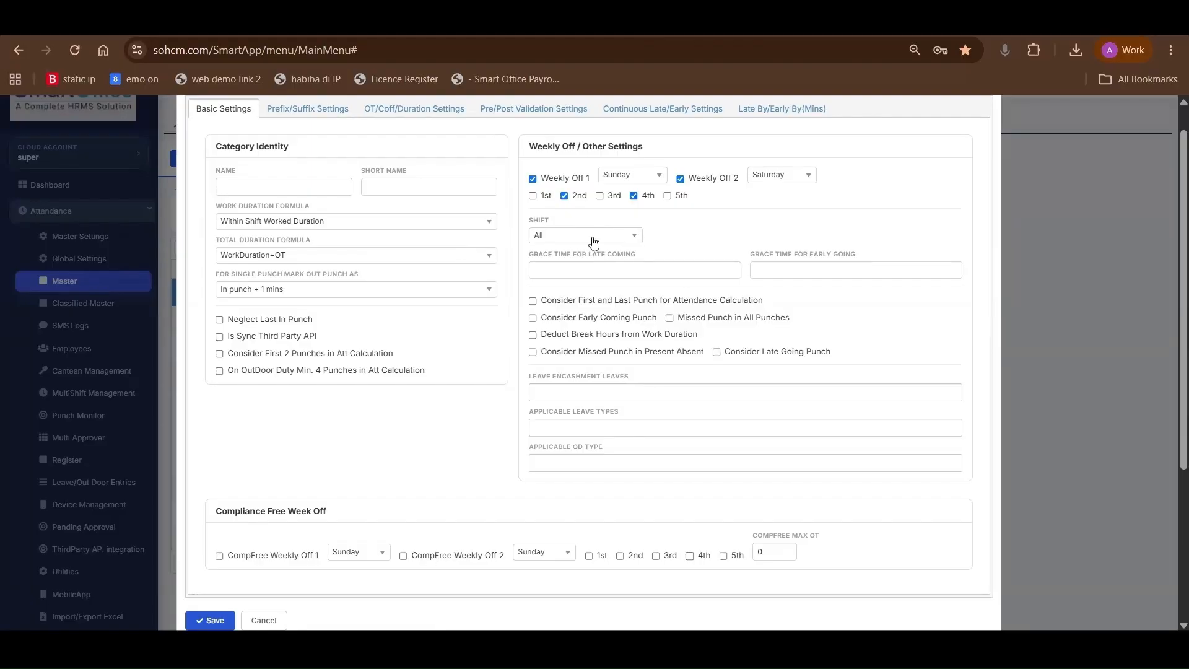
pyautogui.click(617, 240)
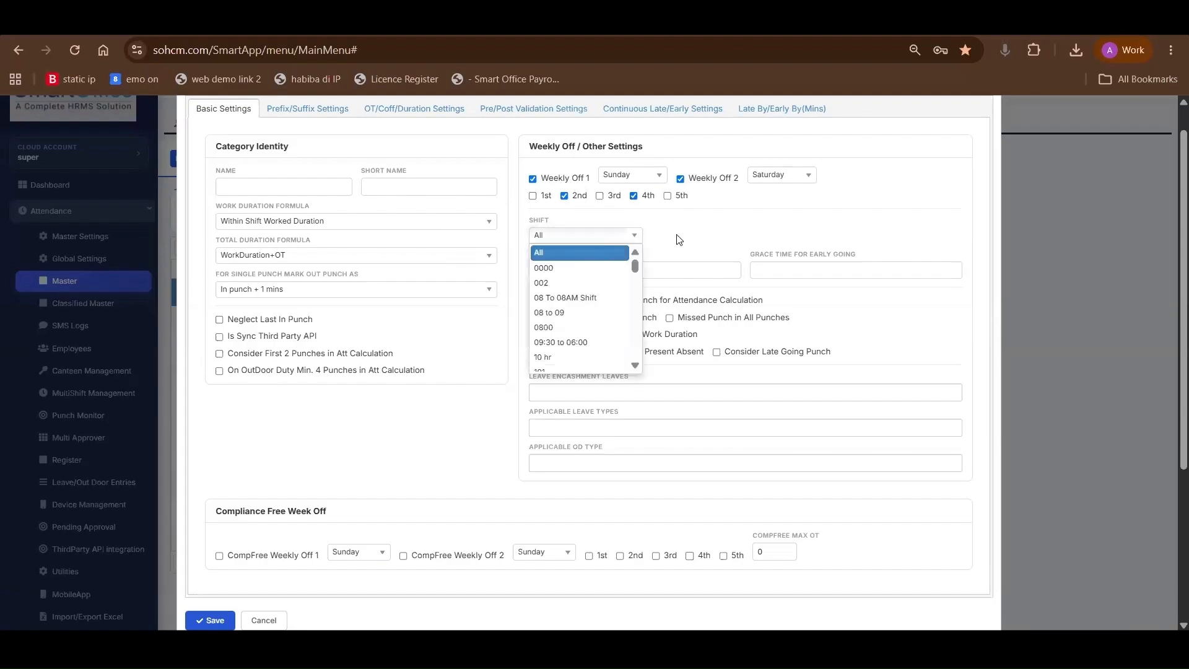
pyautogui.click(680, 240)
pyautogui.scroll(-2, 619, 223)
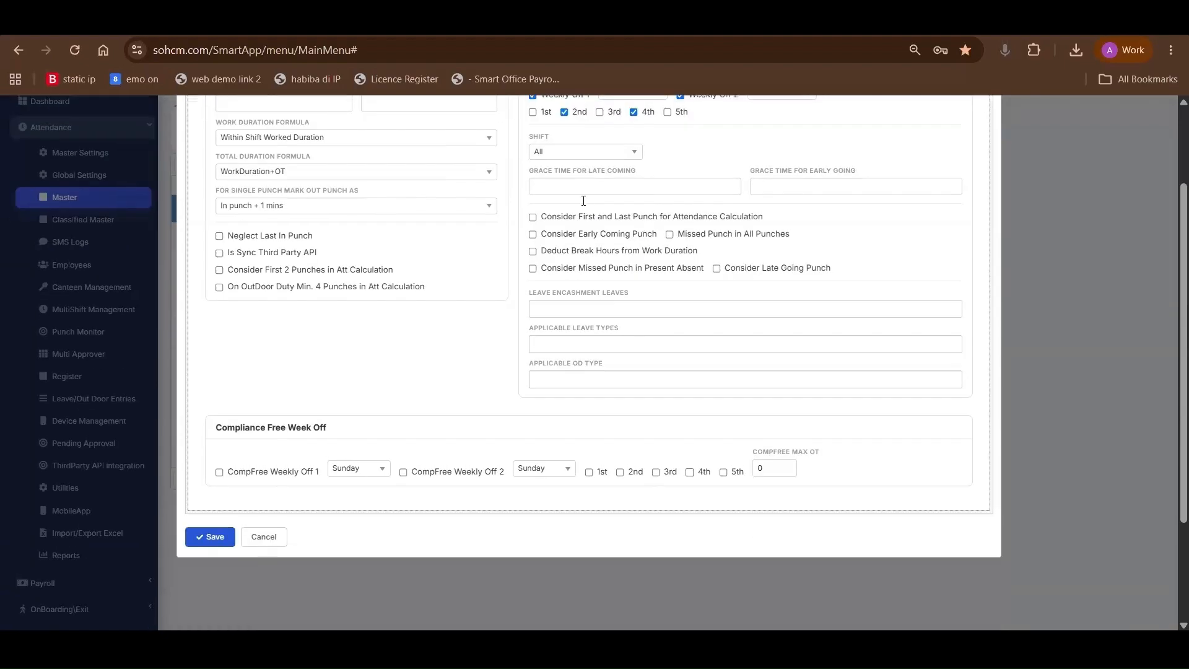
pyautogui.scroll(3, 573, 297)
pyautogui.click(572, 297)
pyautogui.click(783, 295)
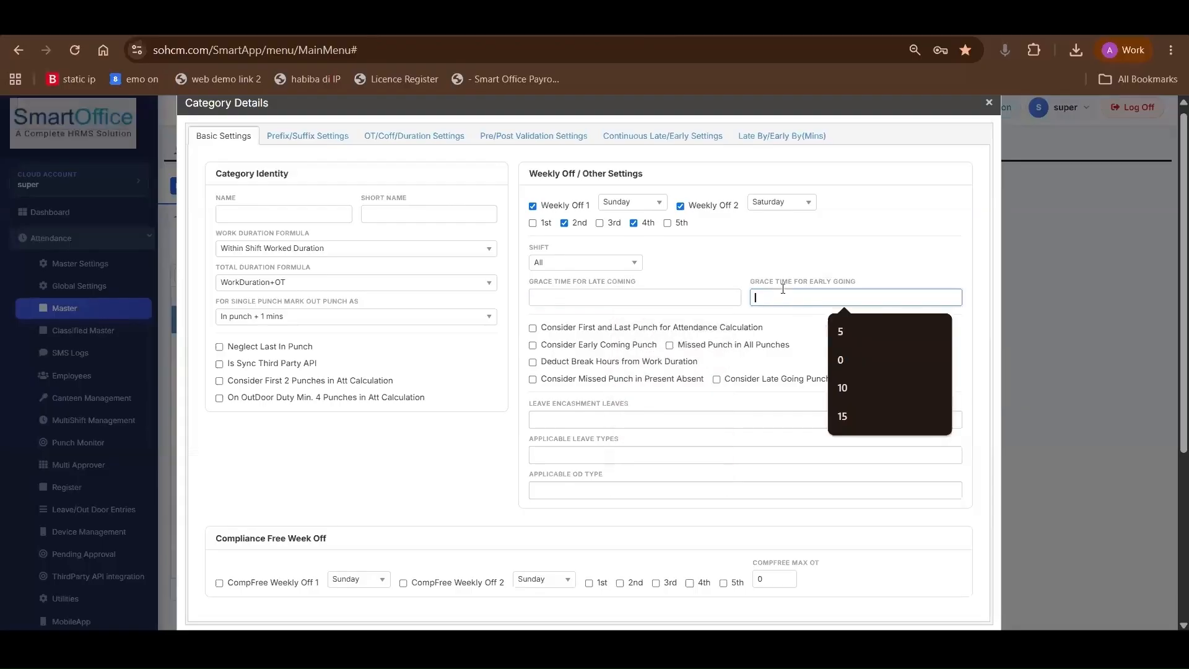
pyautogui.click(572, 294)
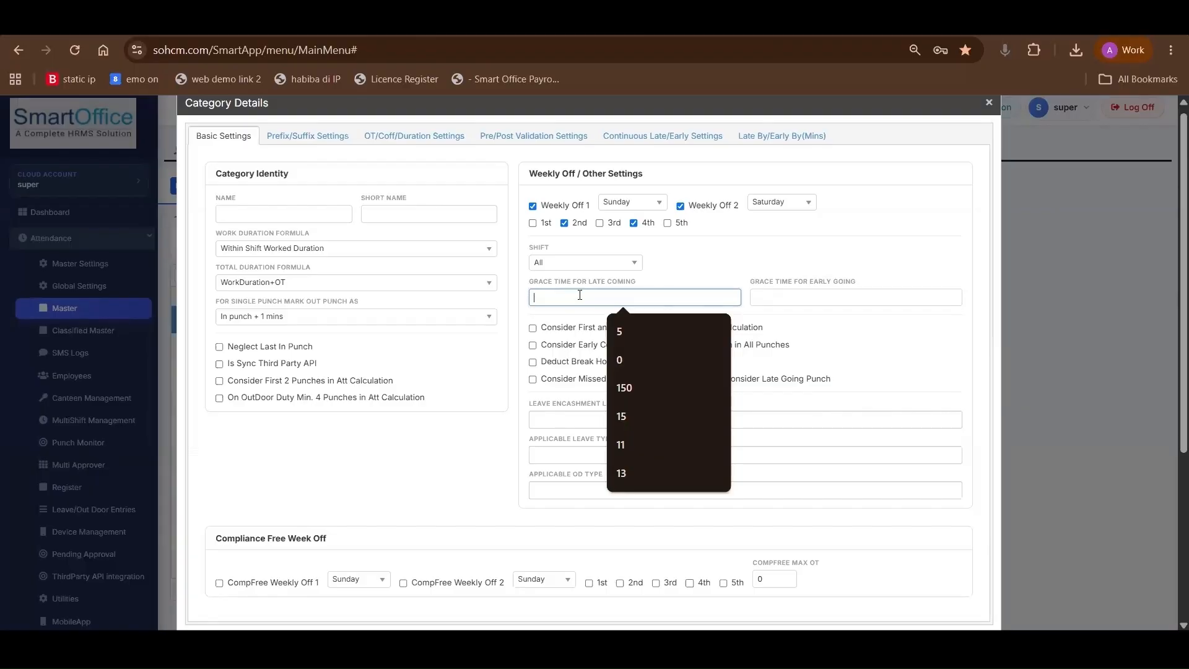
pyautogui.write('10')
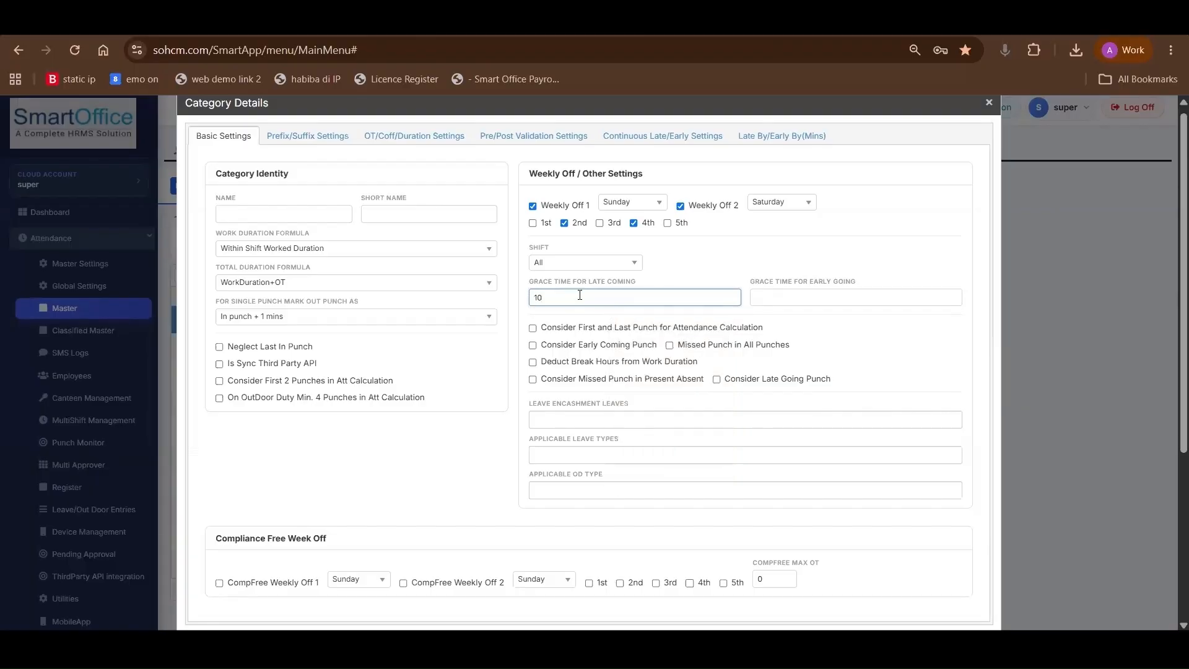
pyautogui.click(806, 300)
pyautogui.write('10')
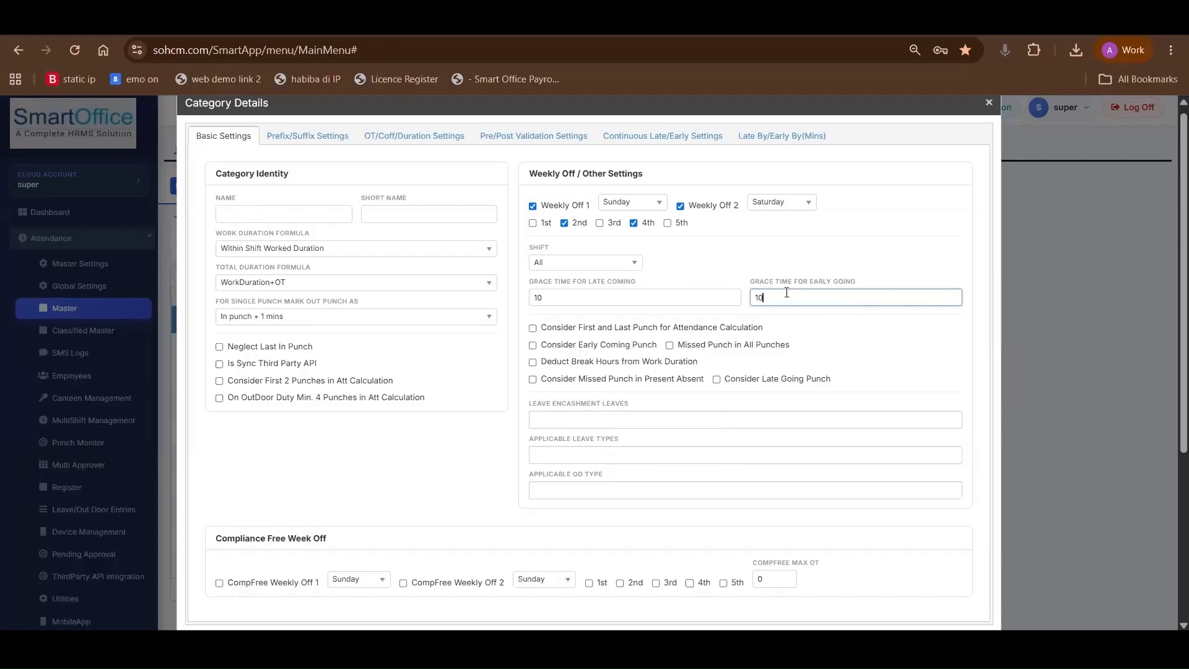
pyautogui.hotkey('ctrl', 'a')
# Enable the category's option to consider the first and last punch for attendance calculation
pyautogui.click(533, 328)
pyautogui.moveTo(542, 328); pyautogui.dragTo(788, 334)
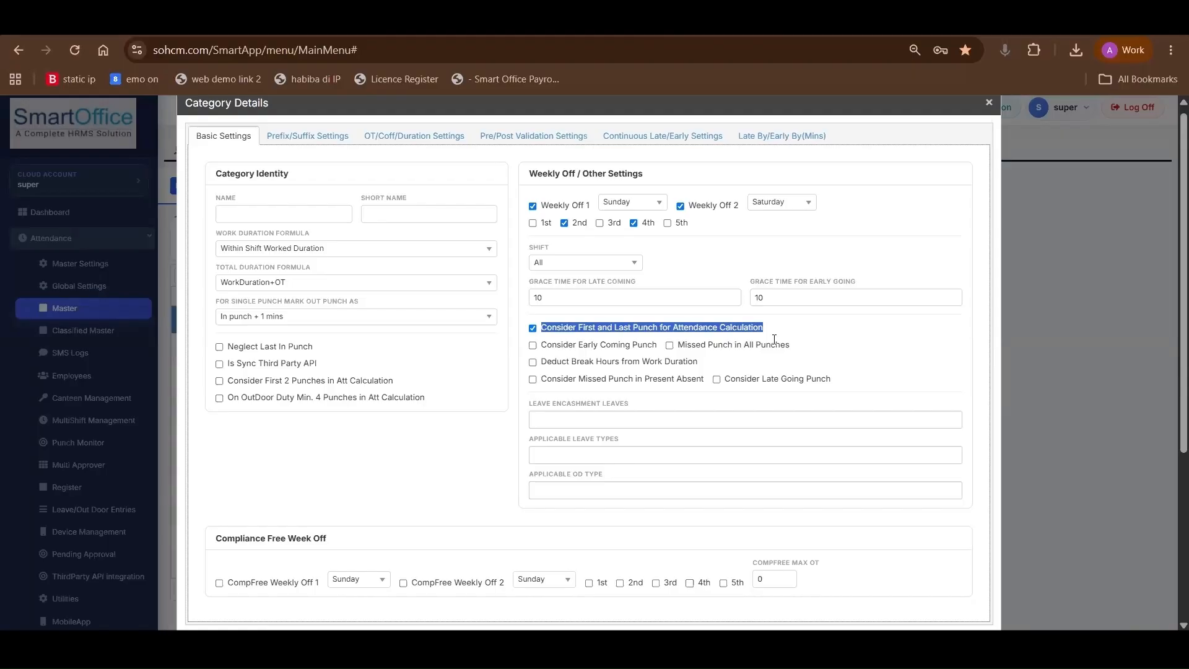
# Enable the category's options to consider early coming punches and to flag a missed punch in all punches
pyautogui.scroll(-2, 642, 356)
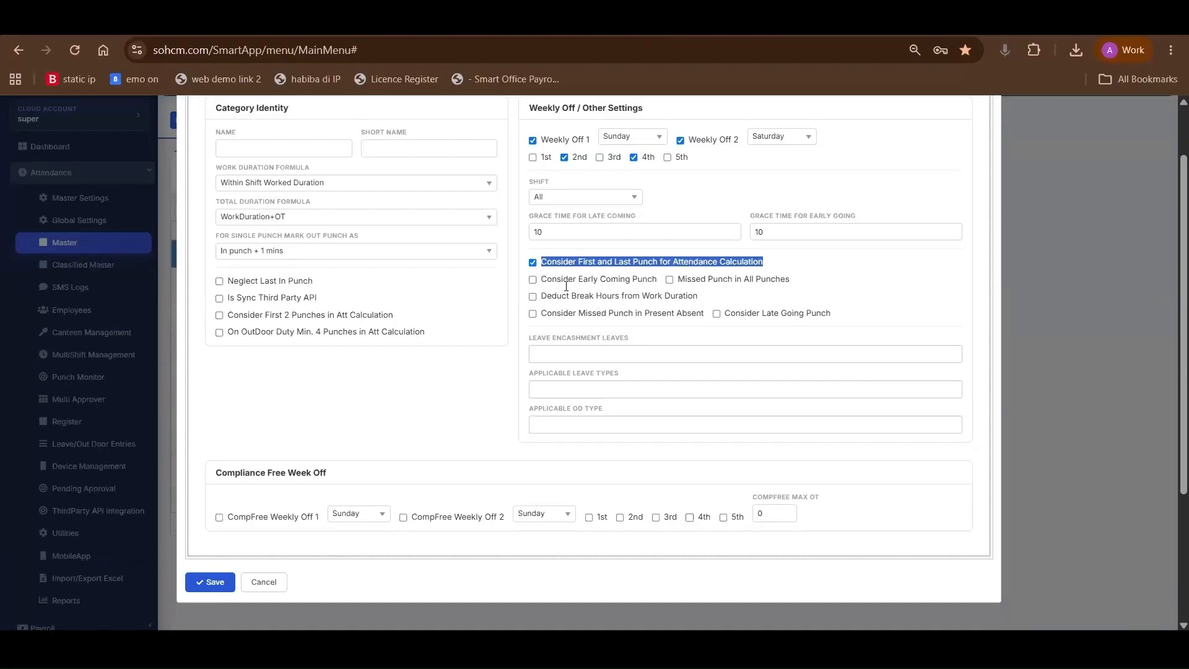
pyautogui.click(533, 279)
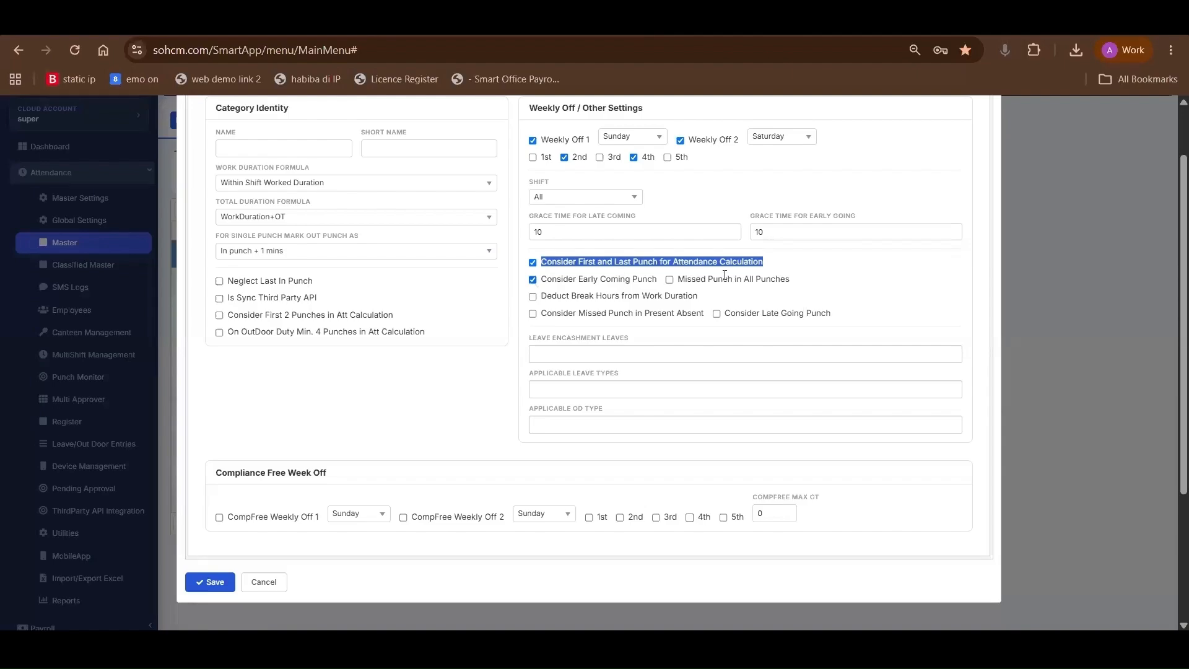
pyautogui.moveTo(679, 280); pyautogui.dragTo(810, 284)
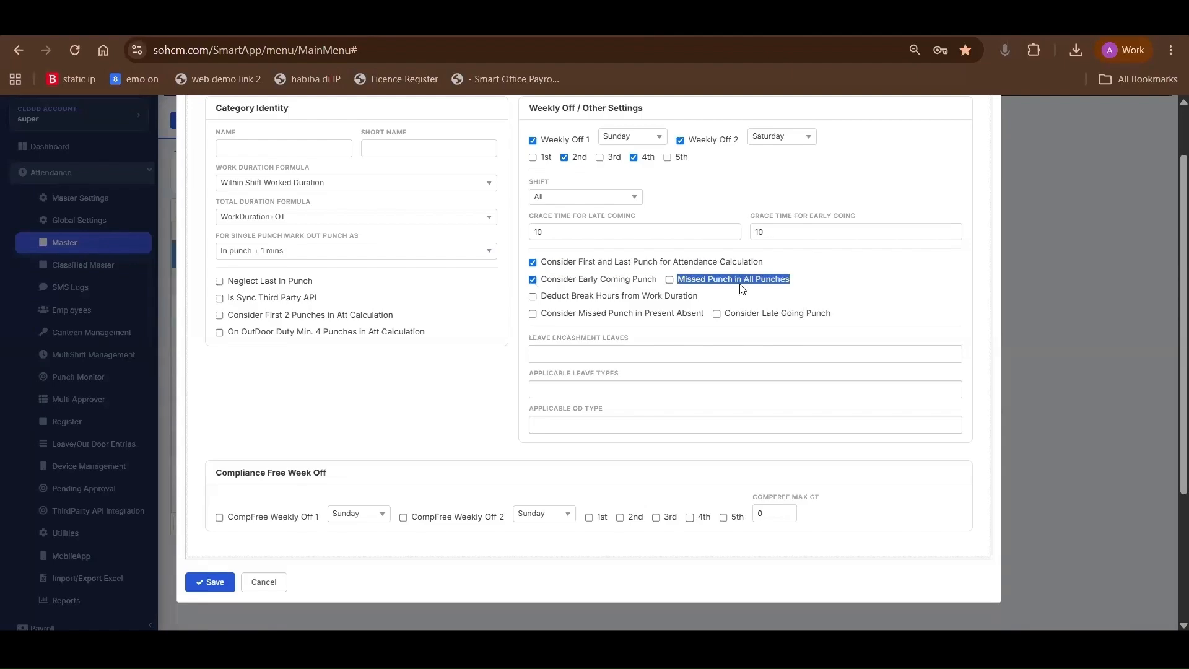
pyautogui.click(670, 280)
# Enable deducting break hours from work duration and considering the late going punch for the category
pyautogui.moveTo(654, 296); pyautogui.dragTo(534, 303)
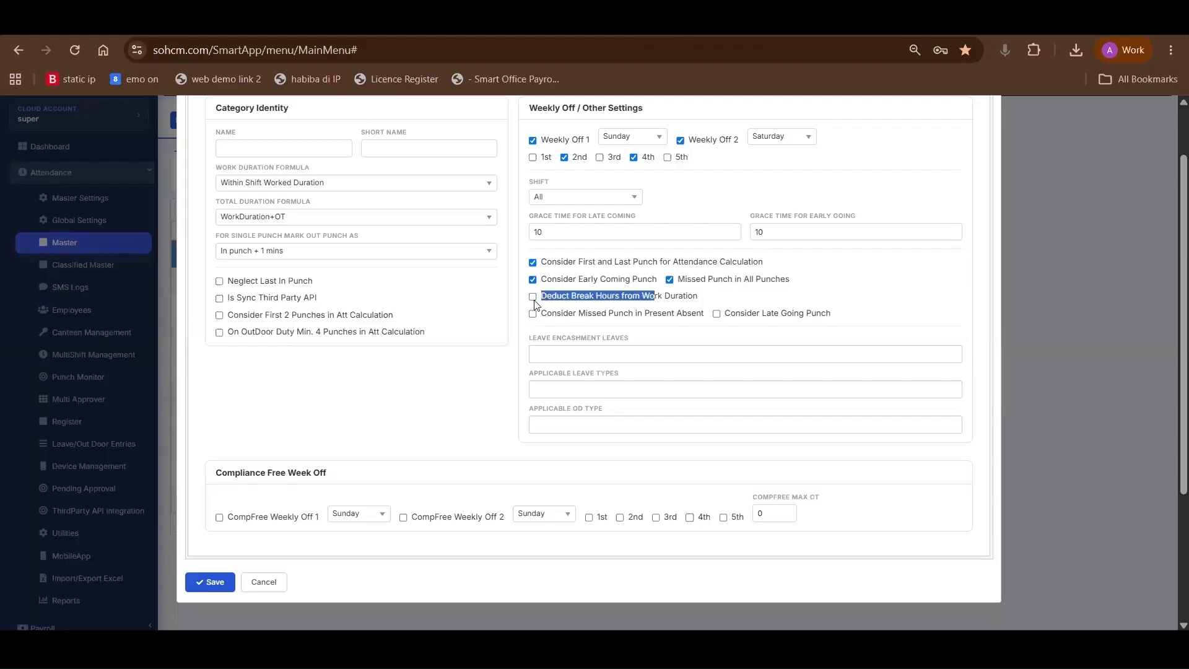
pyautogui.click(533, 297)
pyautogui.scroll(1, 273, 231)
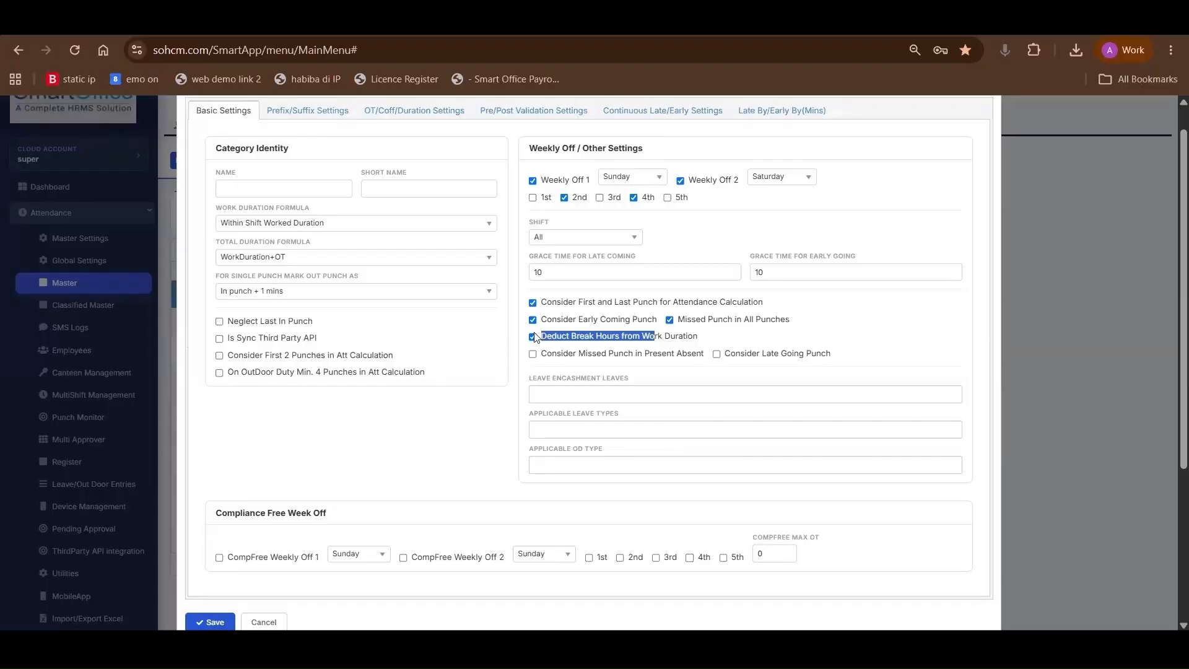
pyautogui.scroll(1, 538, 338)
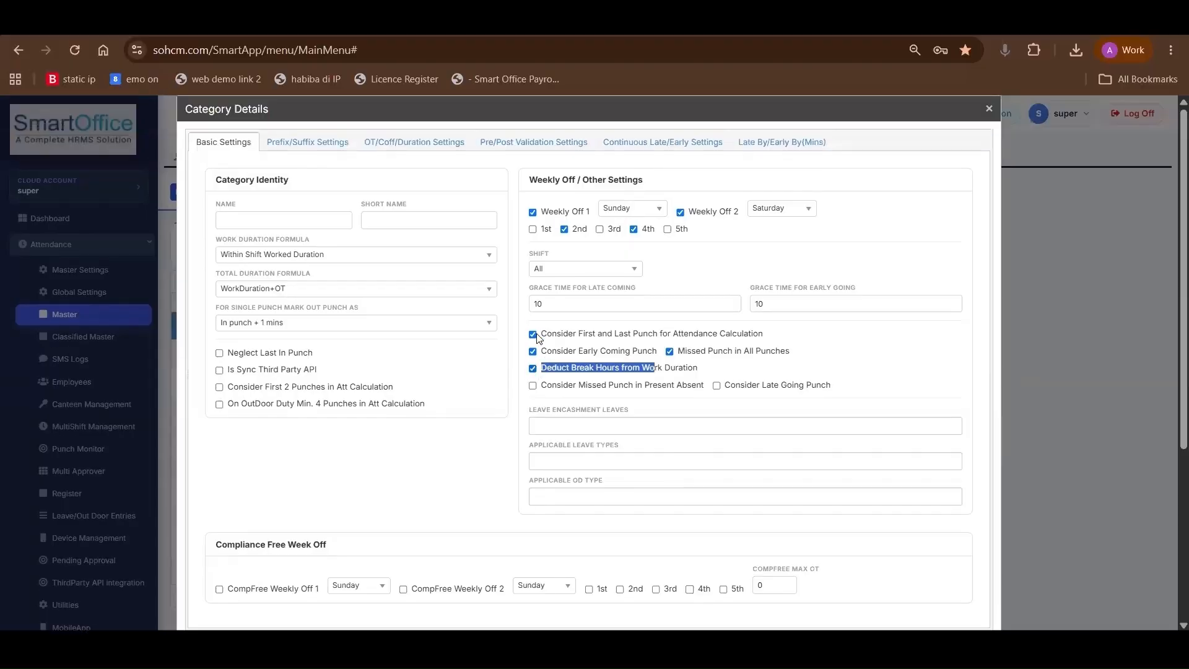
pyautogui.click(717, 386)
pyautogui.moveTo(729, 388); pyautogui.dragTo(833, 394)
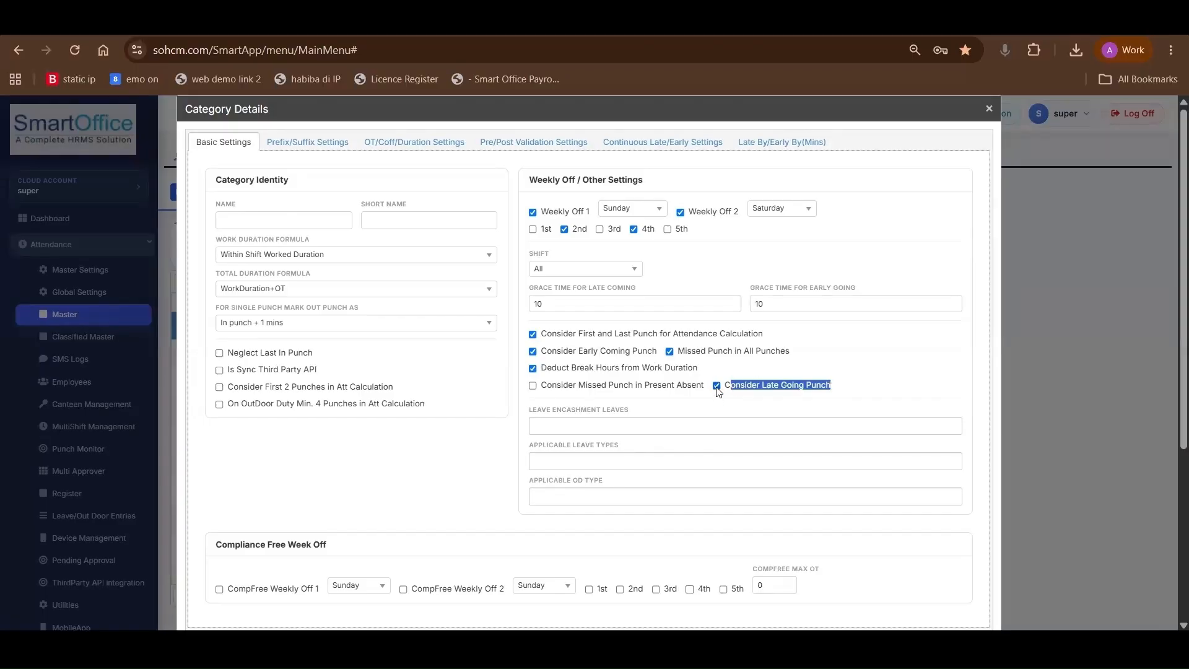
pyautogui.scroll(-1, 632, 441)
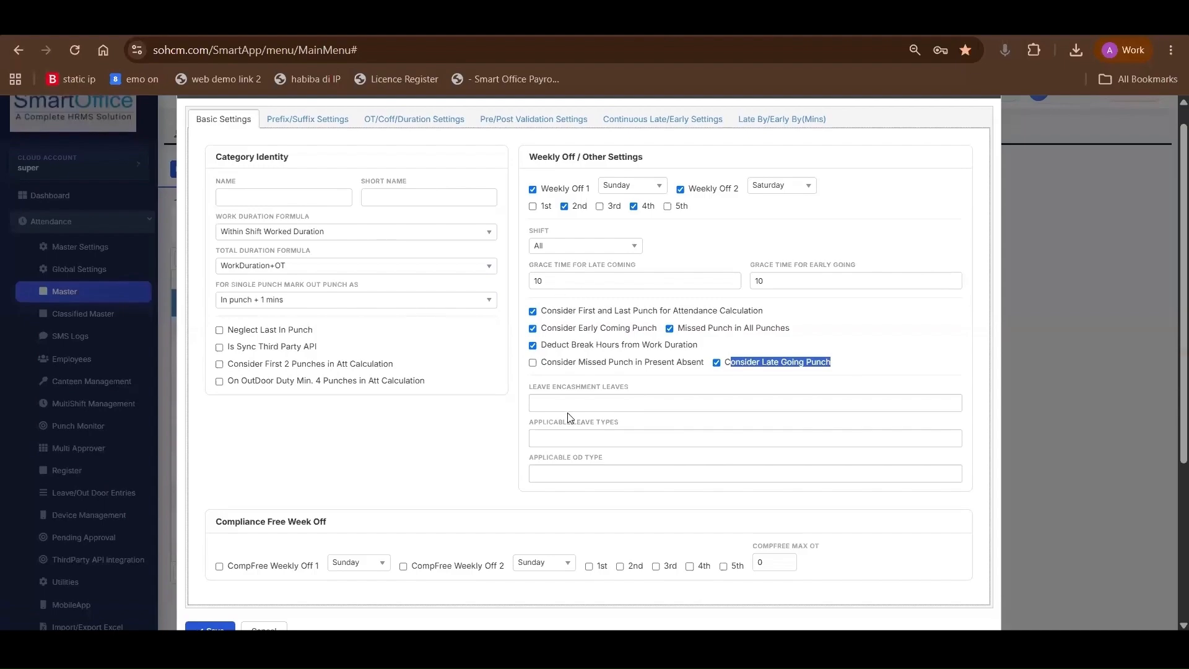
# Dismiss the antivirus update notification and add aa and CCC as the category's applicable leave types
pyautogui.click(579, 441)
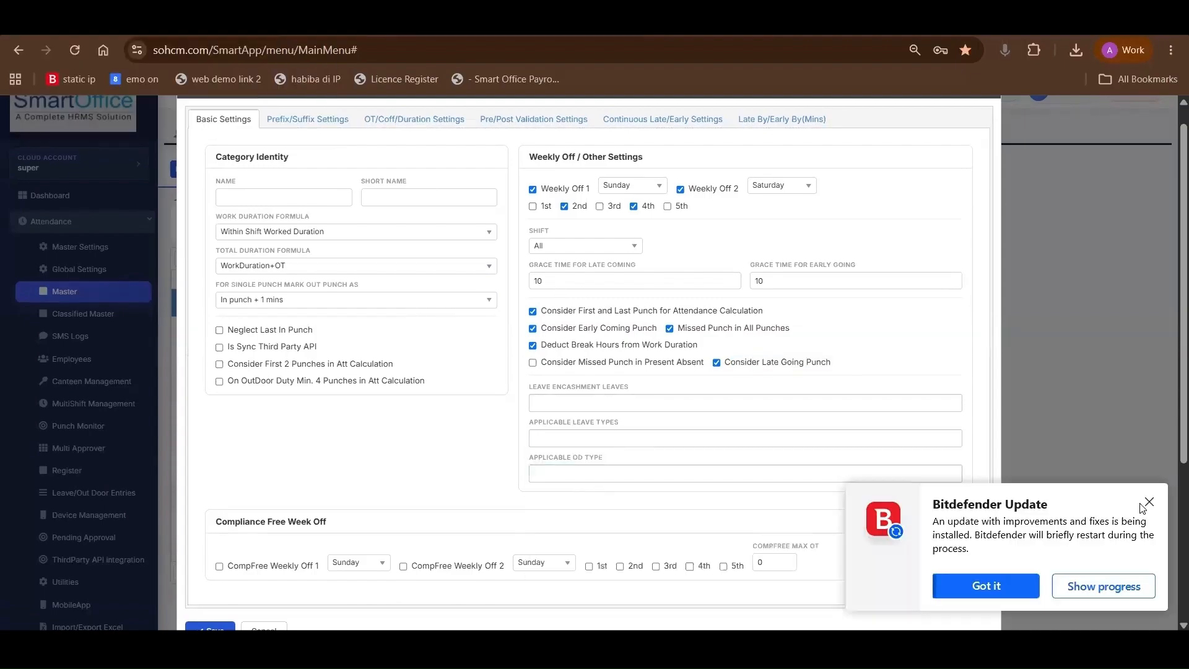
pyautogui.click(1149, 501)
pyautogui.click(607, 445)
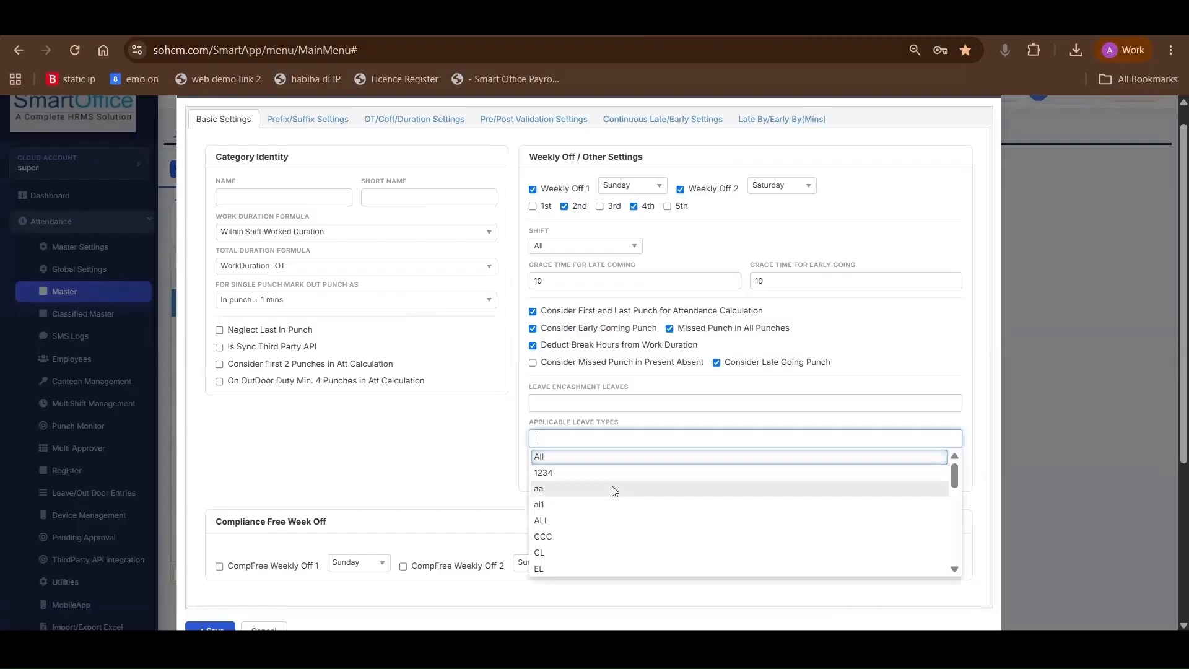
pyautogui.click(613, 489)
pyautogui.click(657, 439)
pyautogui.click(630, 537)
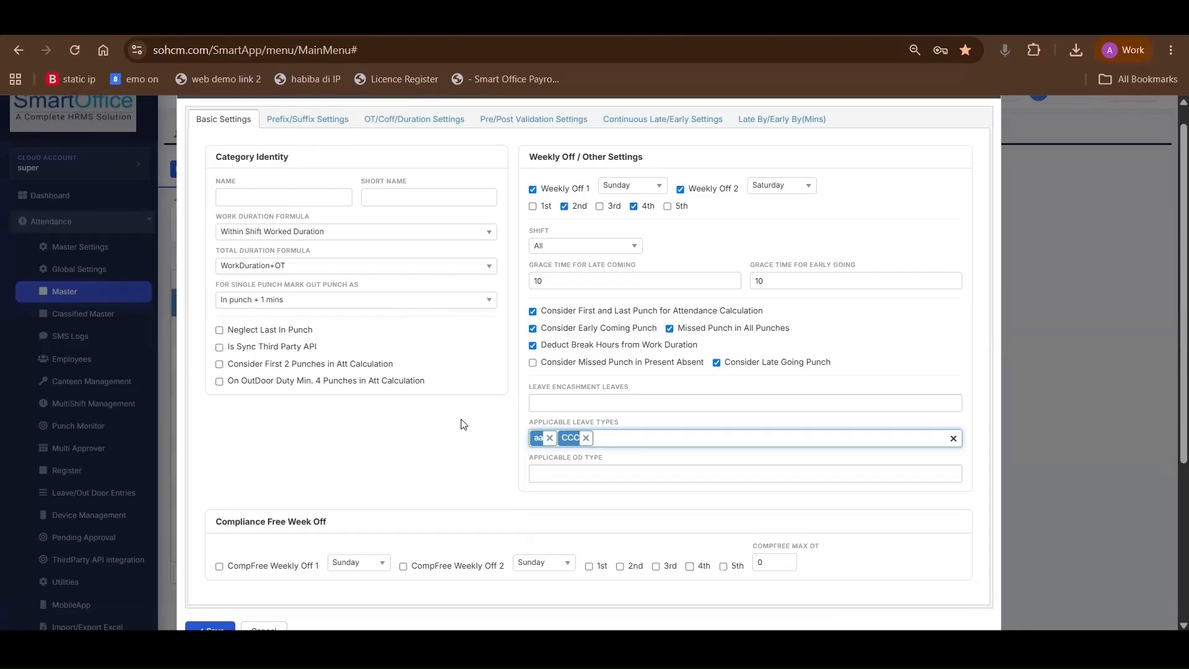
# In the prefix/suffix rules, try the separate prefix and suffix absence options, and enable marking WO and holiday as absent if prefix and suffix day is absent
pyautogui.scroll(1, 462, 425)
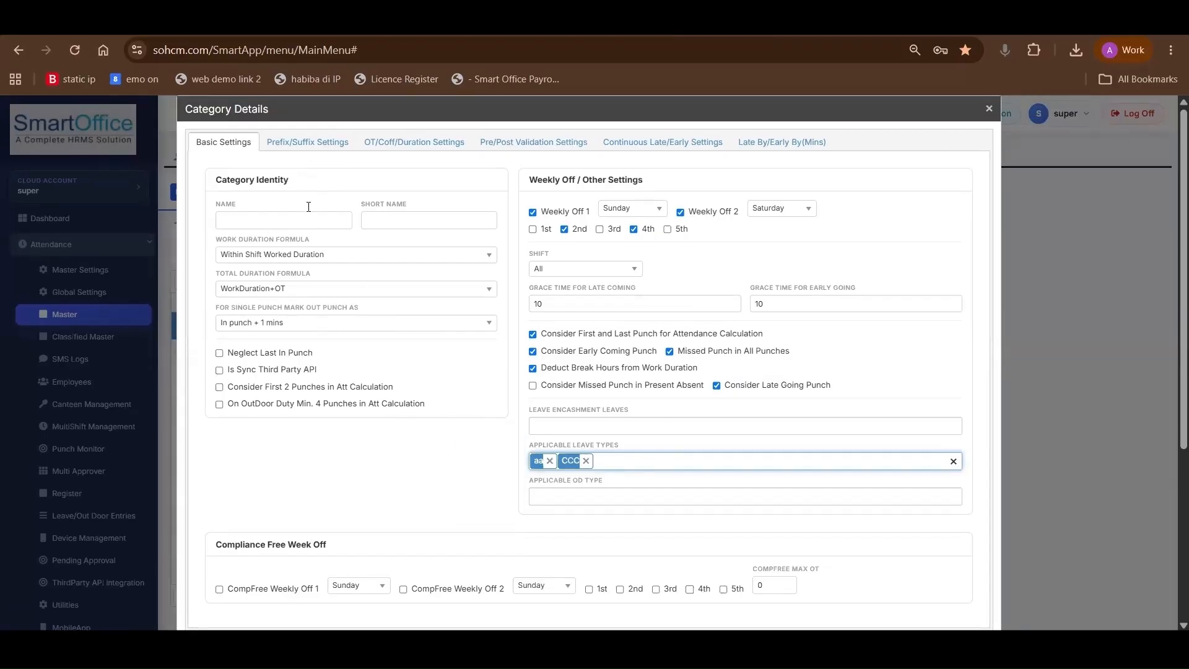
pyautogui.click(308, 149)
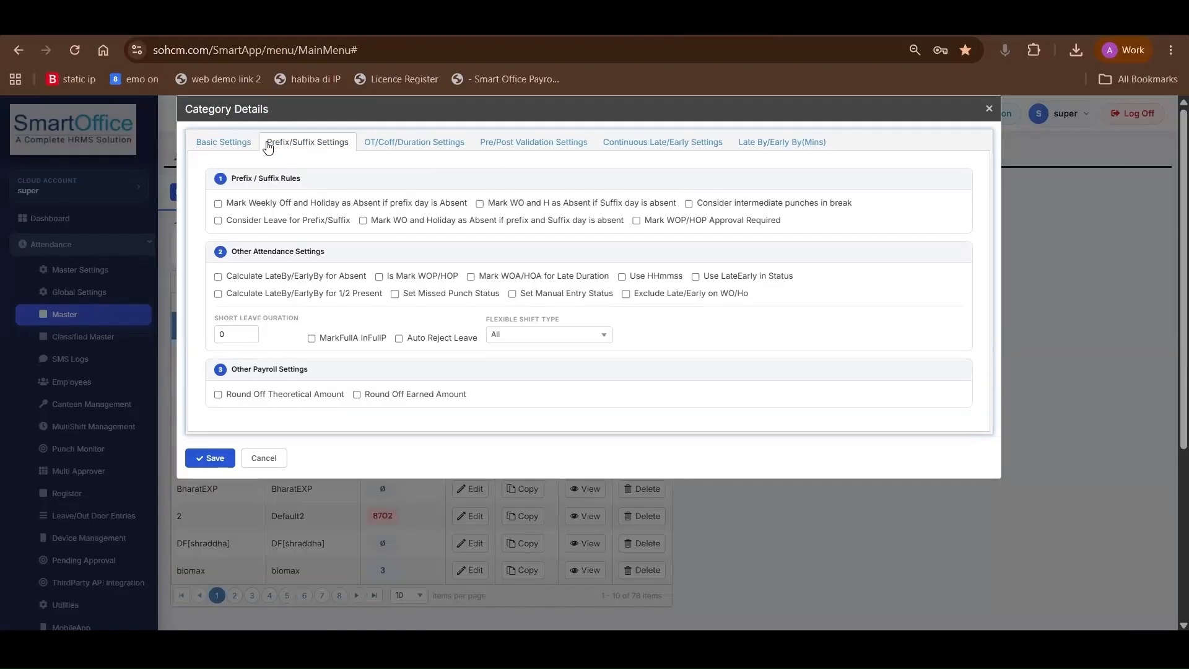
pyautogui.moveTo(266, 149); pyautogui.dragTo(352, 144)
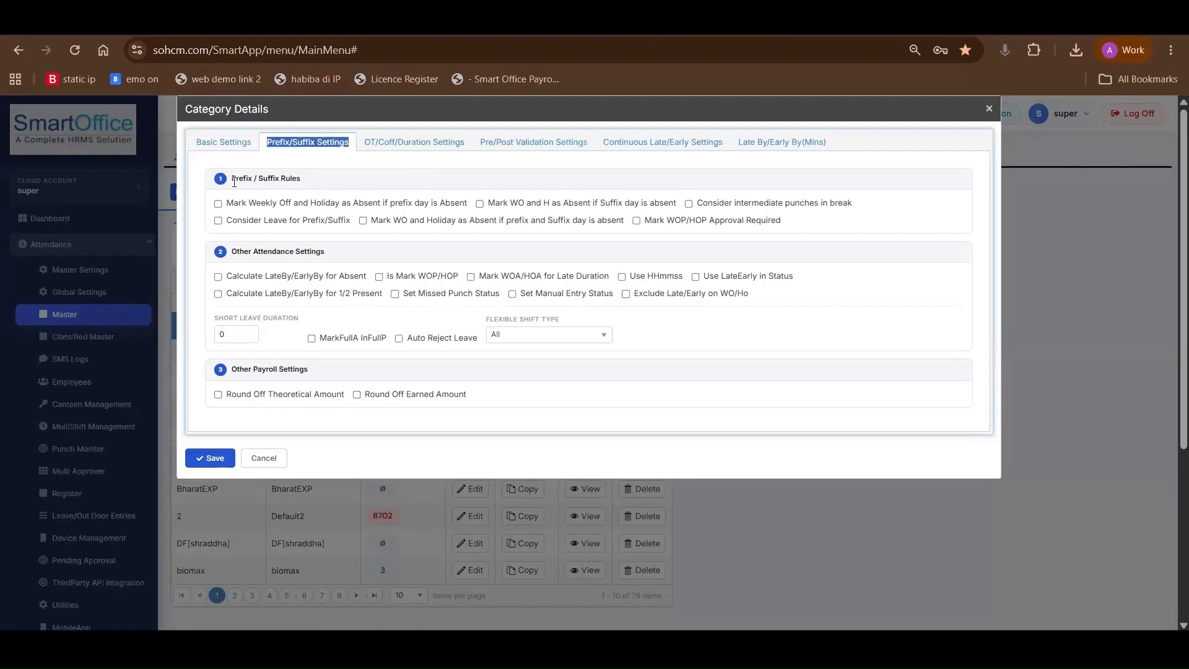
pyautogui.moveTo(235, 181); pyautogui.dragTo(305, 181)
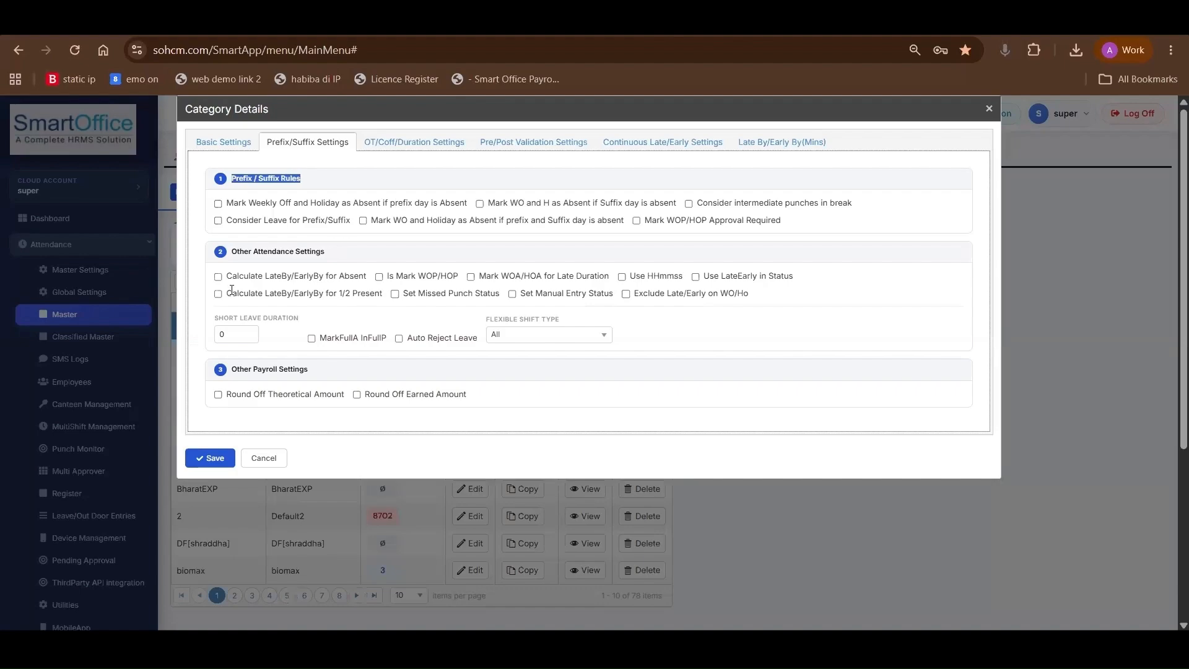
pyautogui.click(219, 204)
pyautogui.click(218, 204)
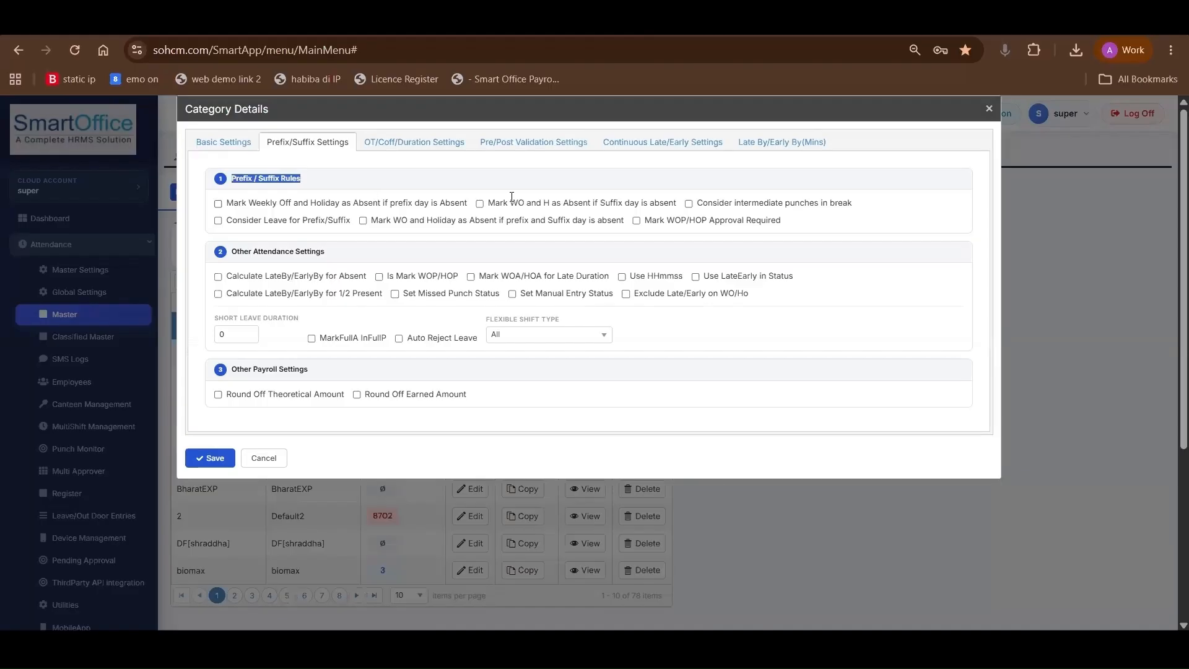
pyautogui.click(481, 205)
pyautogui.click(480, 204)
pyautogui.click(363, 222)
pyautogui.moveTo(442, 220); pyautogui.dragTo(585, 225)
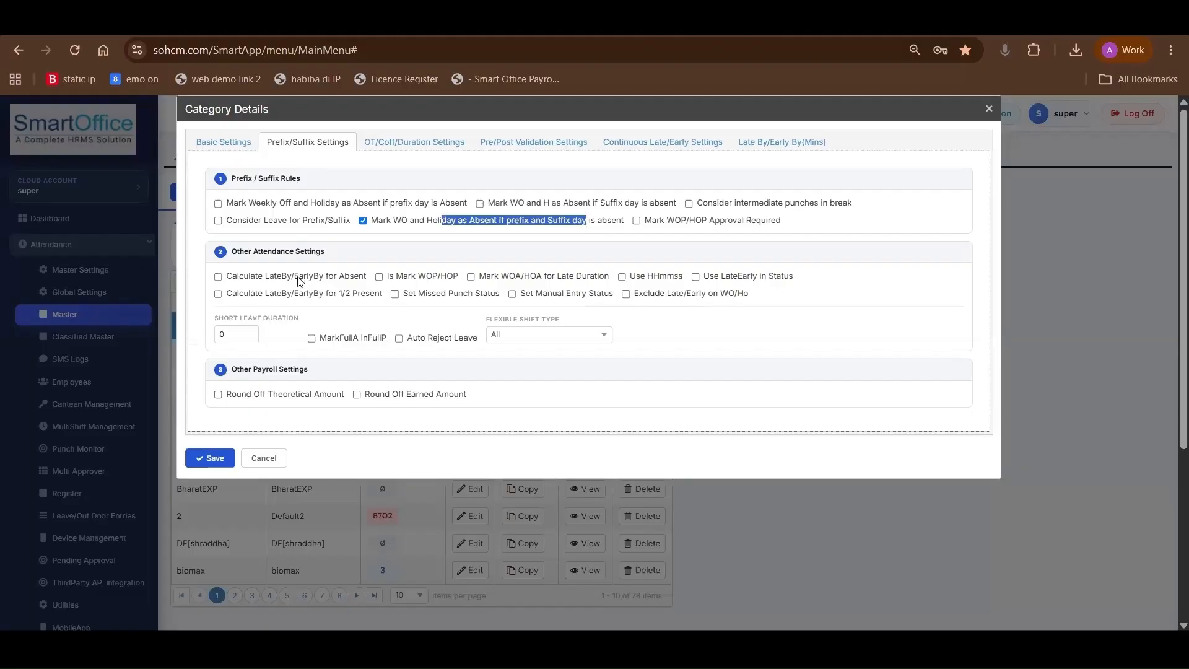
# Under other attendance settings, enable LateBy/EarlyBy calculation for Absent and 1/2 Present, Use HHmmss, and Set Manual Entry Status
pyautogui.scroll(-1, 266, 372)
pyautogui.scroll(1, 354, 185)
pyautogui.moveTo(237, 252); pyautogui.dragTo(339, 254)
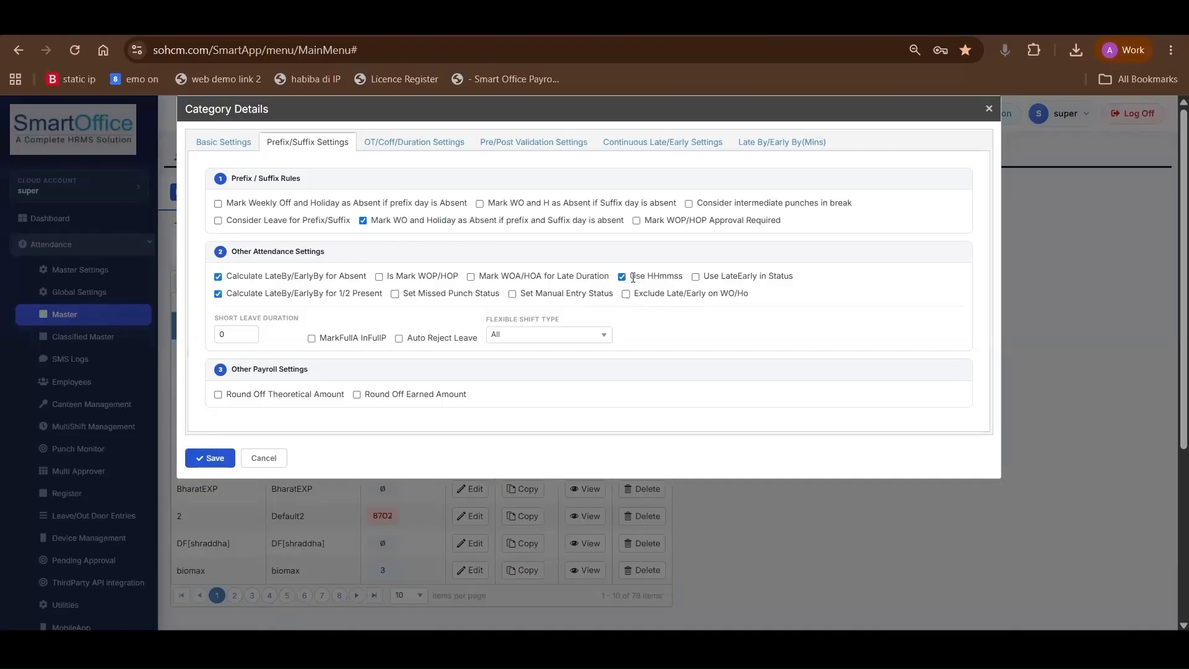
pyautogui.moveTo(630, 277); pyautogui.dragTo(686, 278)
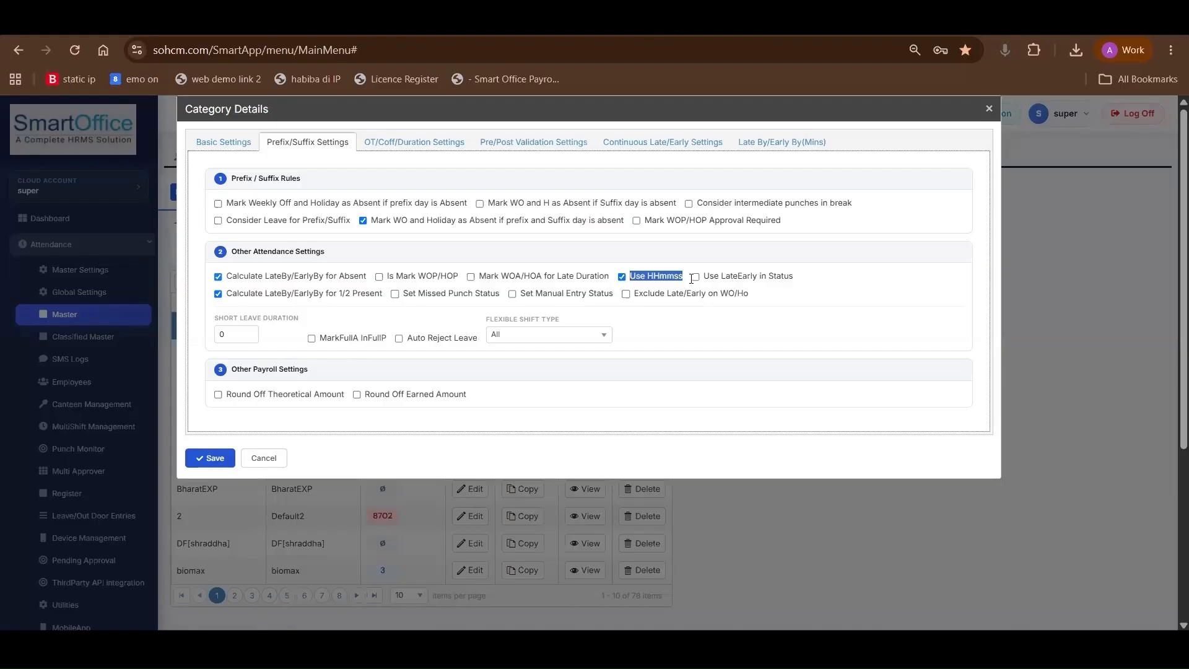
pyautogui.moveTo(674, 278); pyautogui.dragTo(681, 279)
pyautogui.moveTo(521, 294); pyautogui.dragTo(613, 295)
pyautogui.click(511, 295)
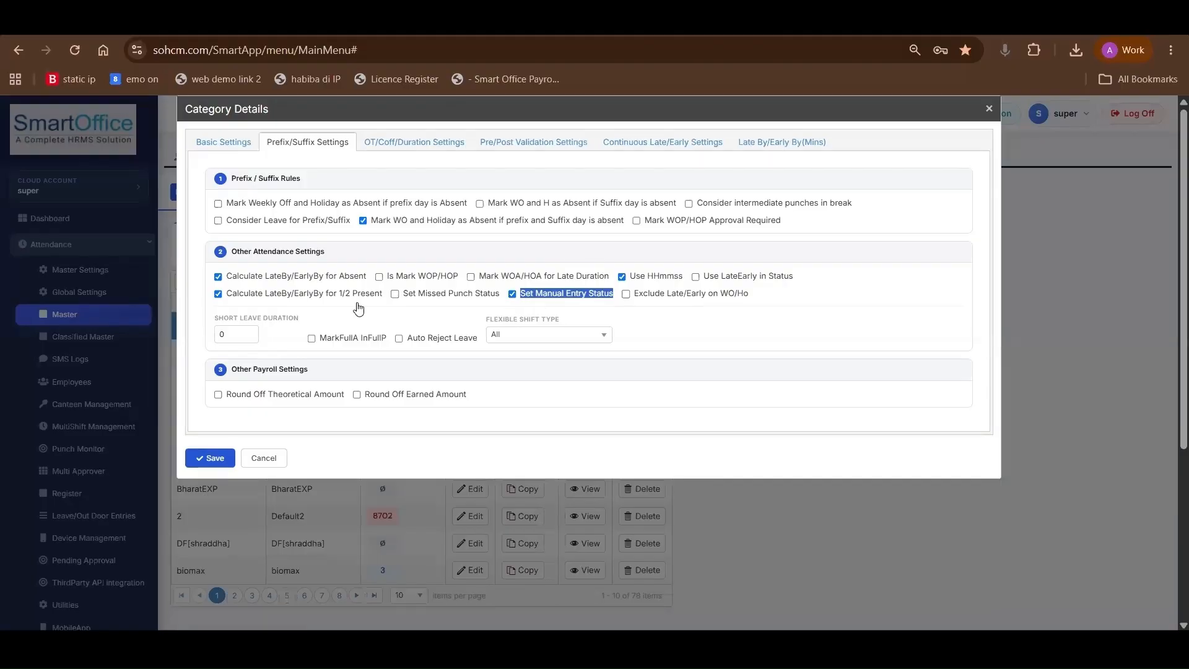
# In the category's overtime settings, view the OT formula options, set Min OT to 30, and enable Max OT
pyautogui.click(412, 143)
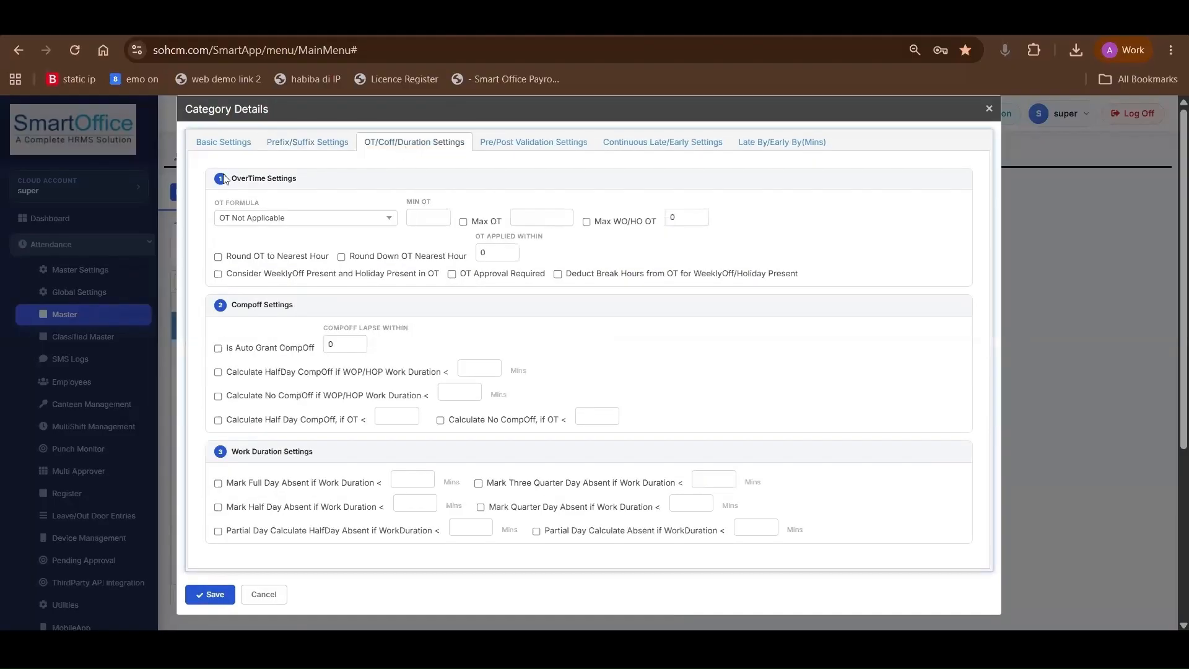
pyautogui.moveTo(230, 178); pyautogui.dragTo(303, 178)
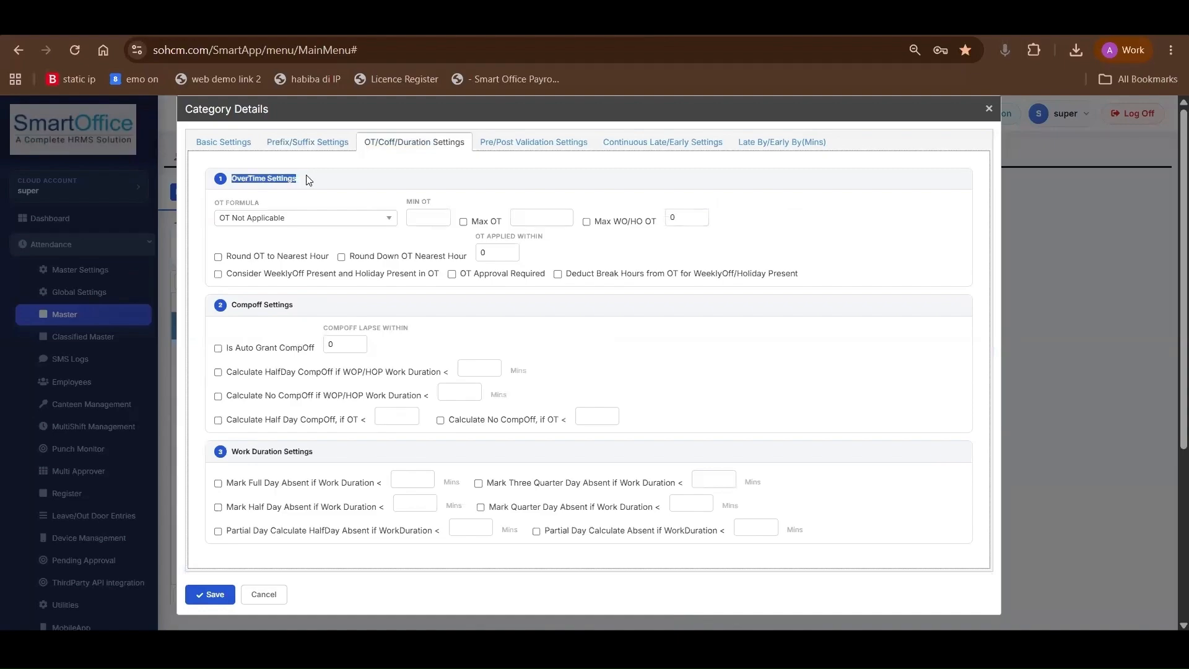
pyautogui.click(286, 218)
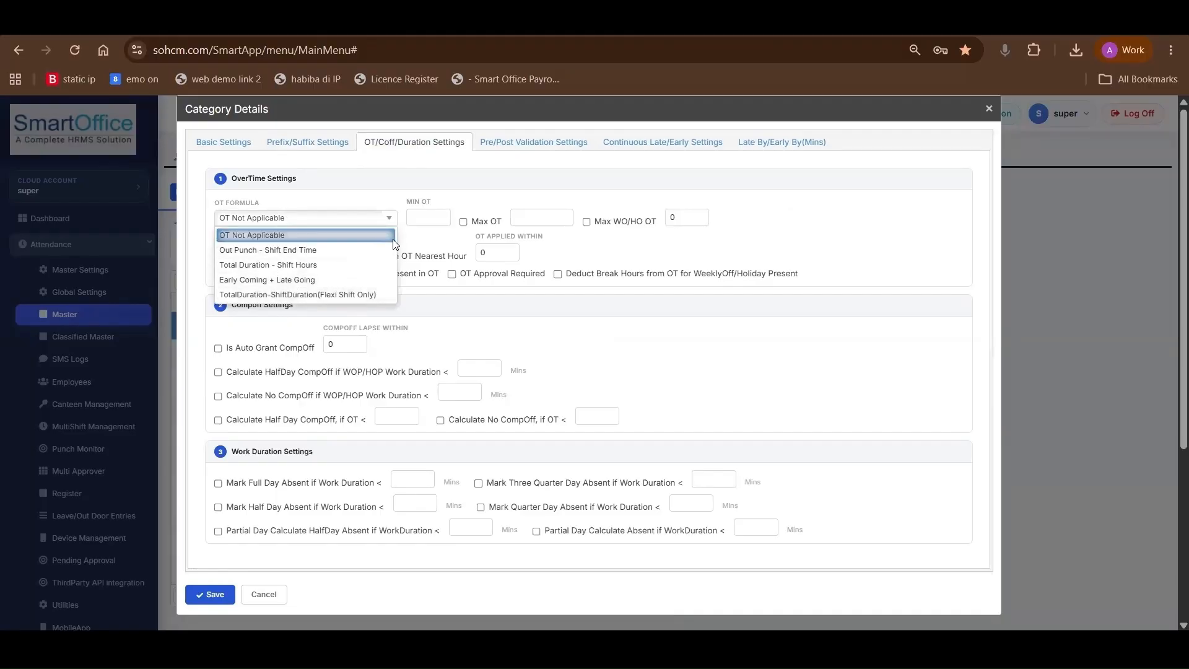
pyautogui.click(425, 219)
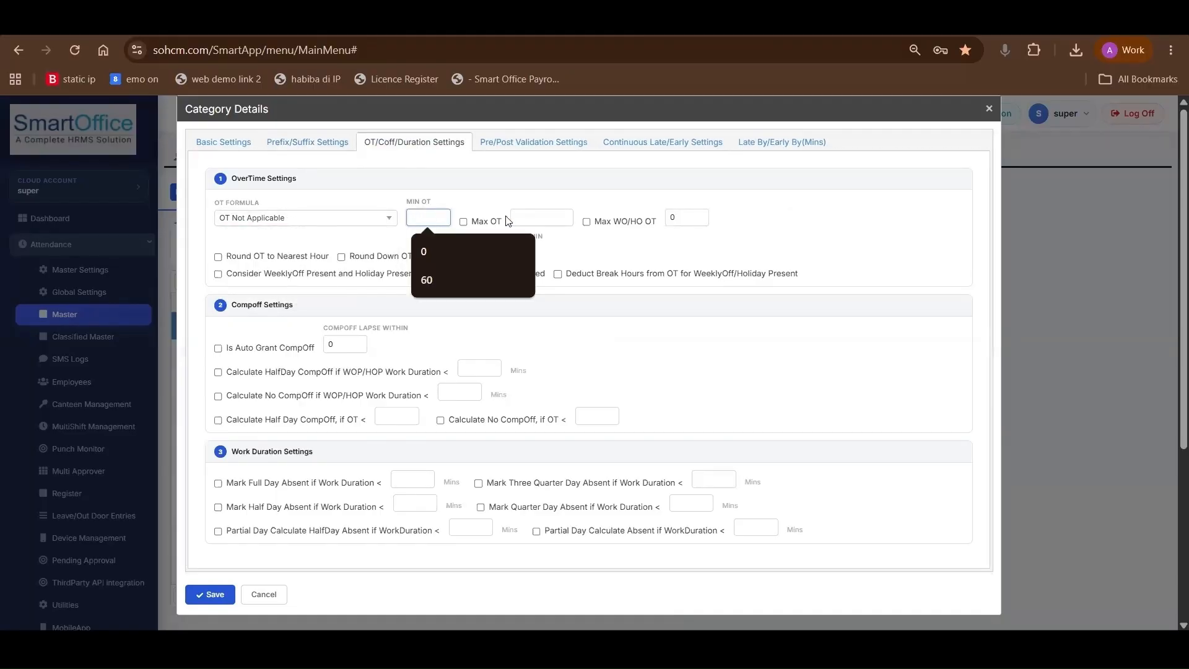
pyautogui.click(536, 216)
pyautogui.click(415, 218)
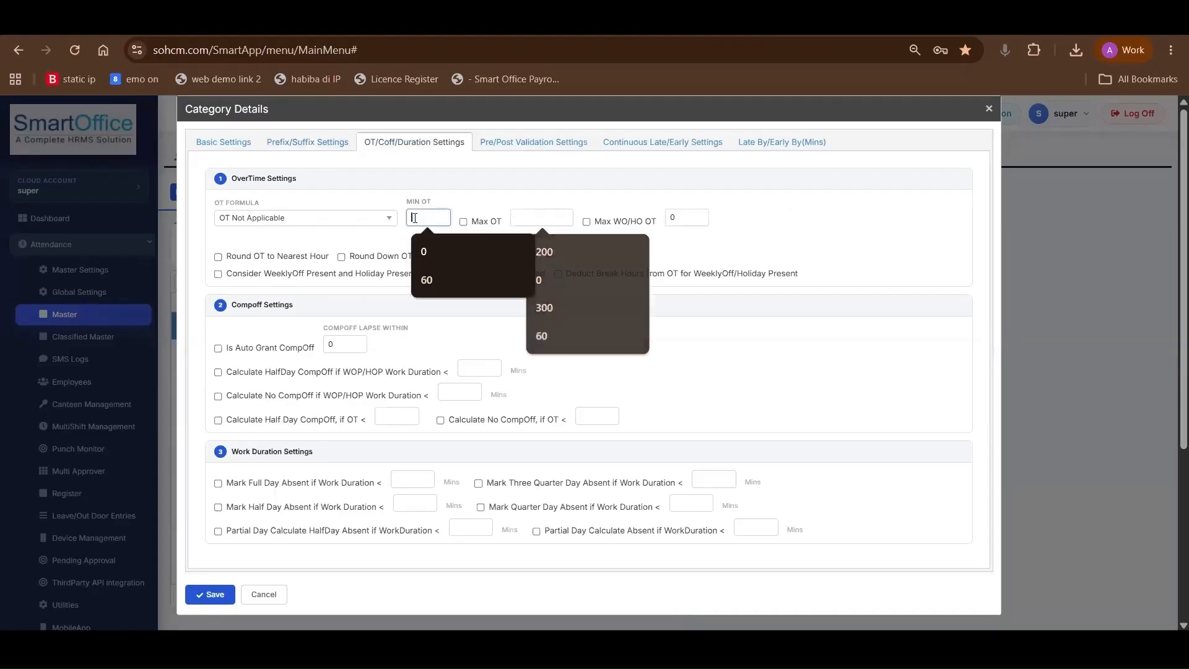
pyautogui.write('30')
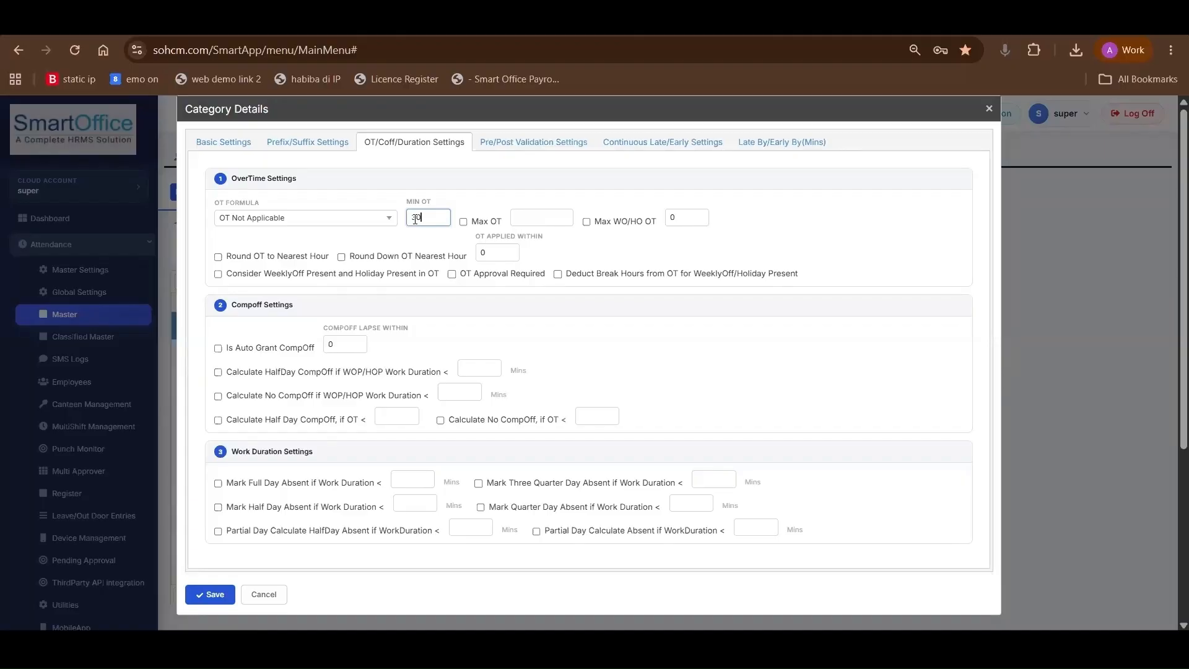
pyautogui.click(464, 222)
pyautogui.click(534, 223)
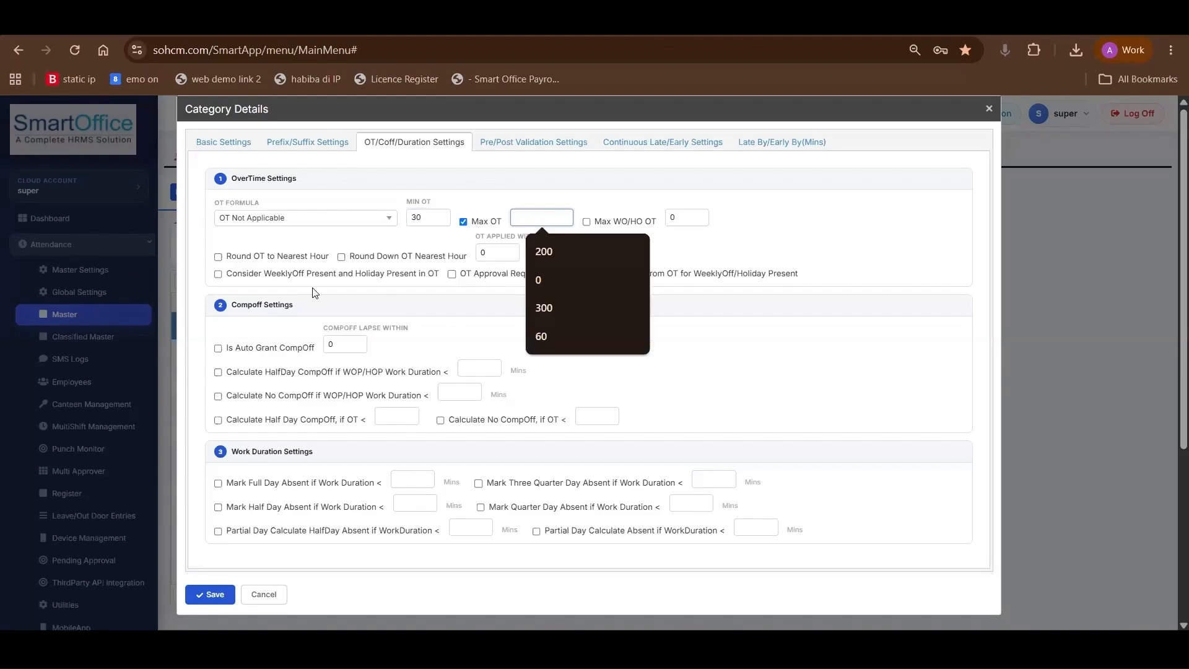
# Examine the category's Compoff settings, including the Is Auto Grant CompOff option
pyautogui.scroll(-2, 314, 292)
pyautogui.moveTo(232, 189); pyautogui.dragTo(296, 196)
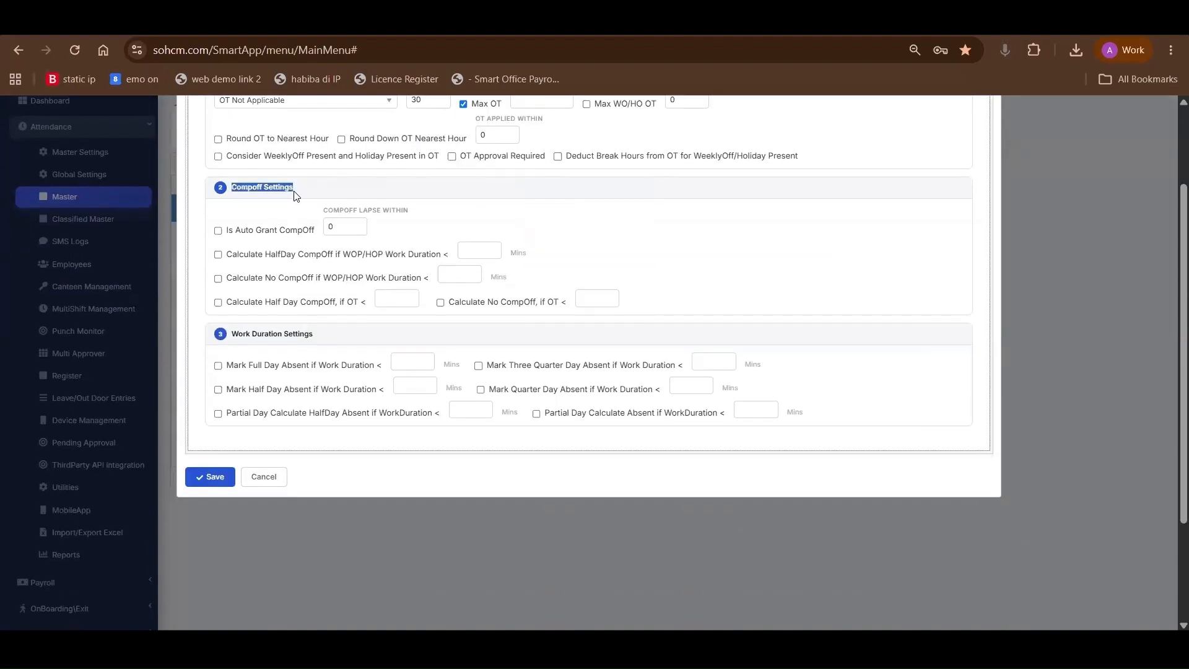
pyautogui.scroll(2, 295, 196)
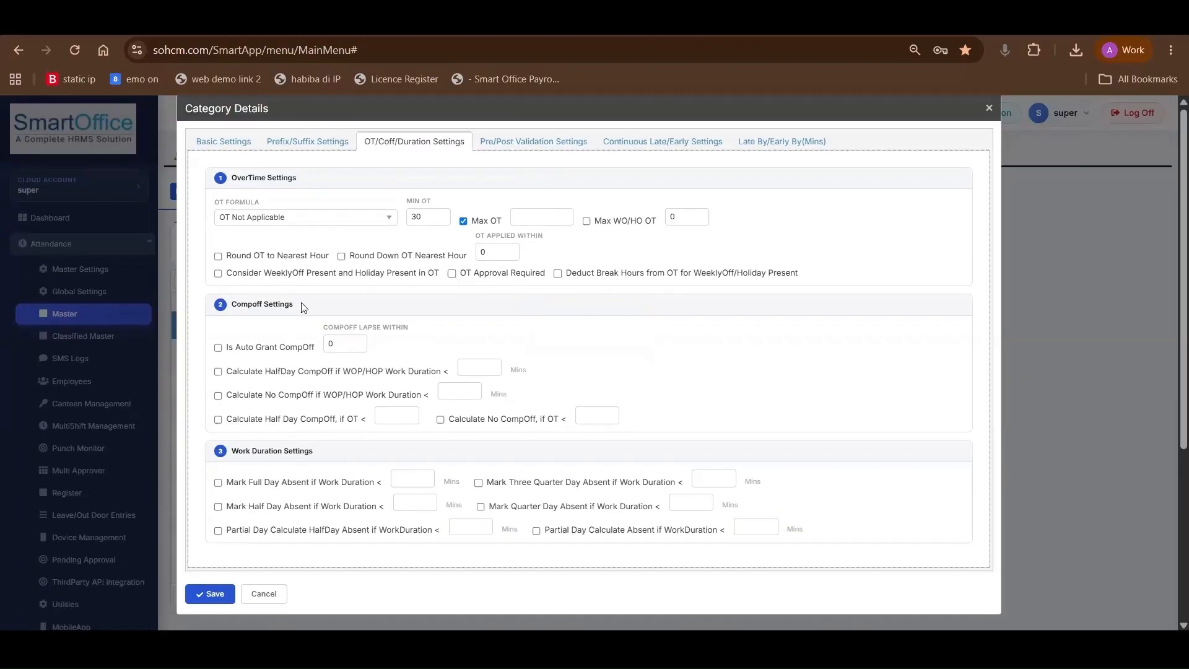
pyautogui.moveTo(301, 308); pyautogui.dragTo(235, 316)
pyautogui.click(238, 315)
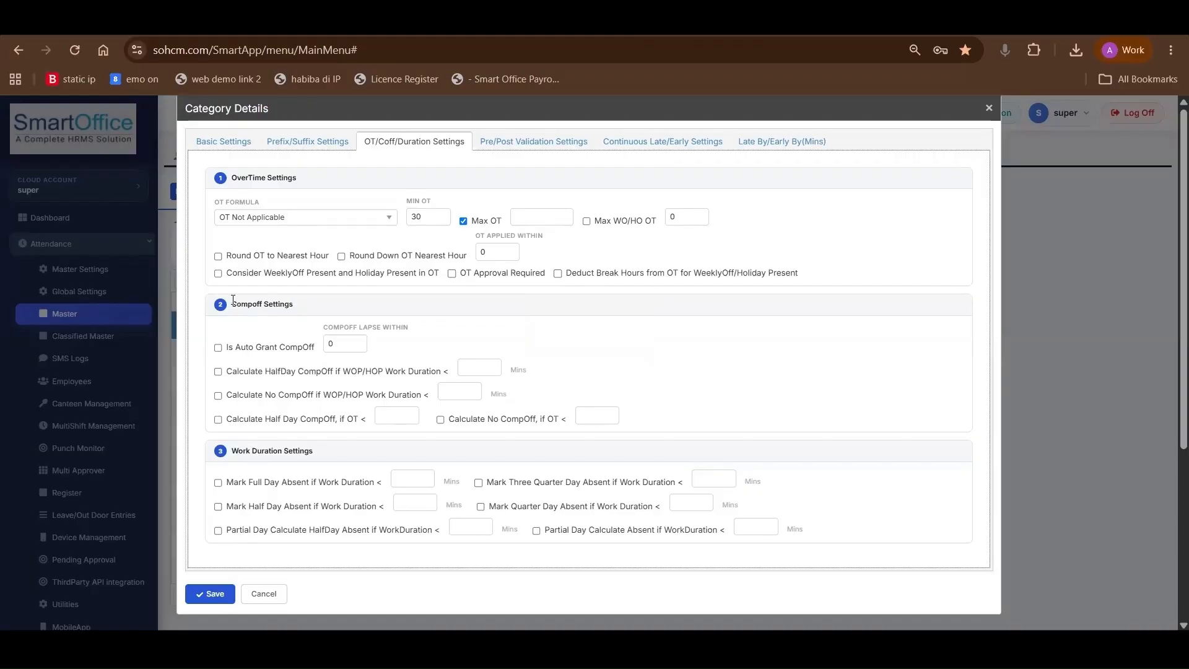
pyautogui.tripleClick(296, 306)
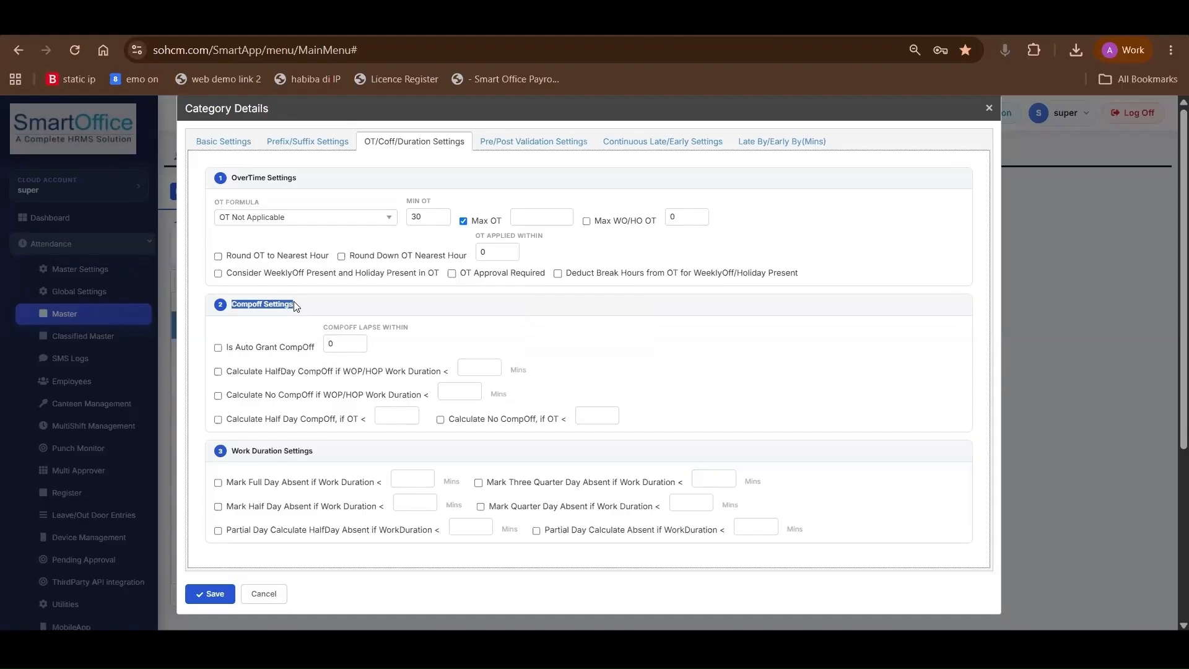
pyautogui.click(219, 349)
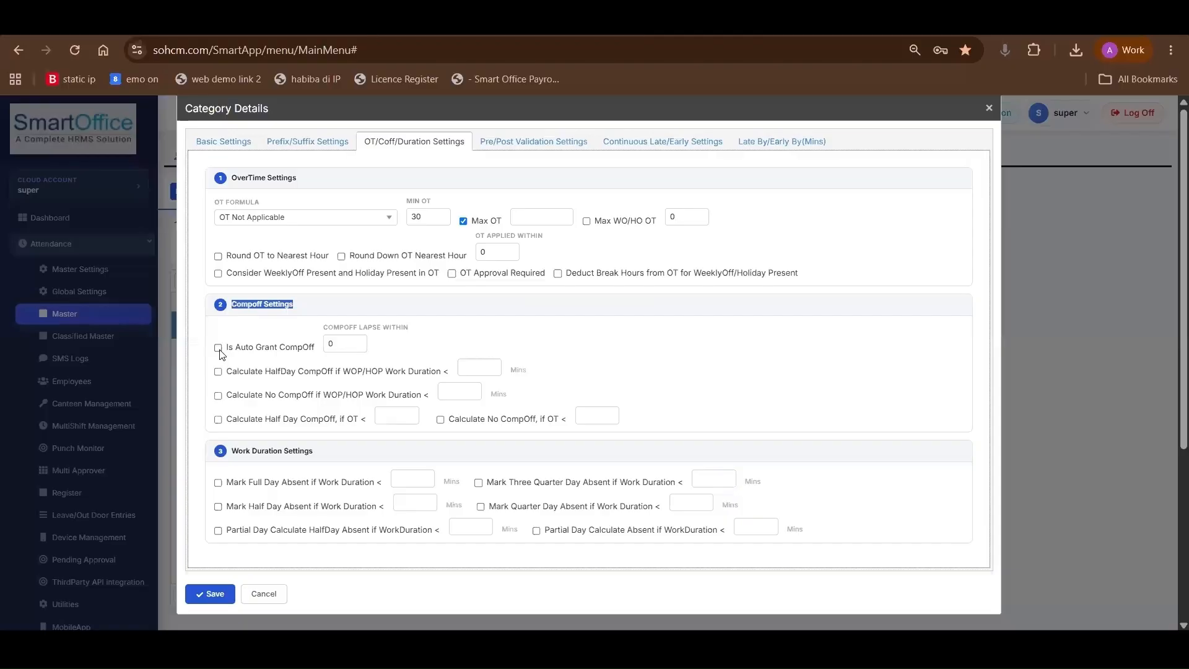
pyautogui.click(220, 350)
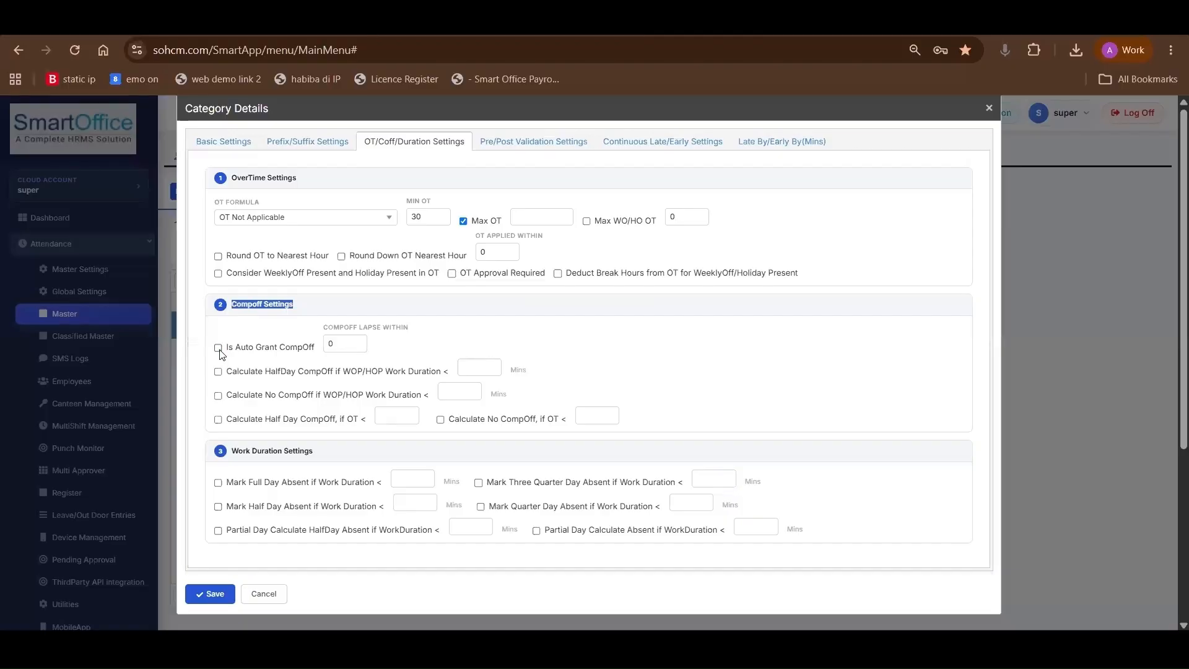
pyautogui.moveTo(224, 348); pyautogui.dragTo(319, 352)
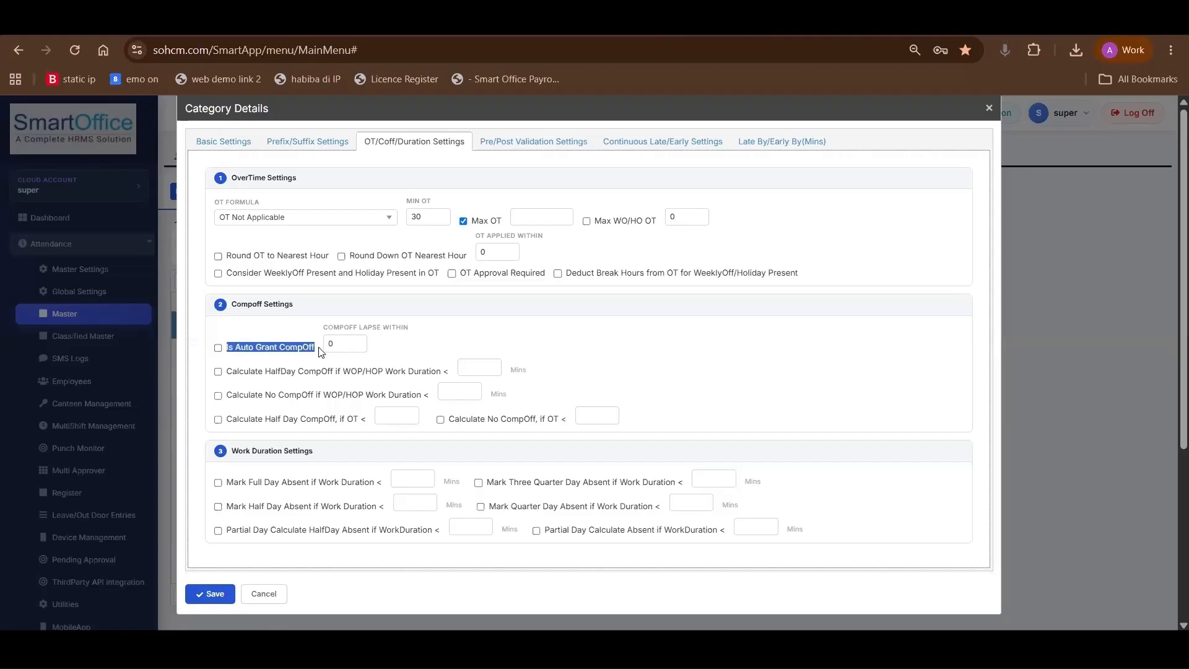
# Enable calculating half-day CompOff when WOP/HOP work duration is below 200 minutes
pyautogui.scroll(-2, 338, 352)
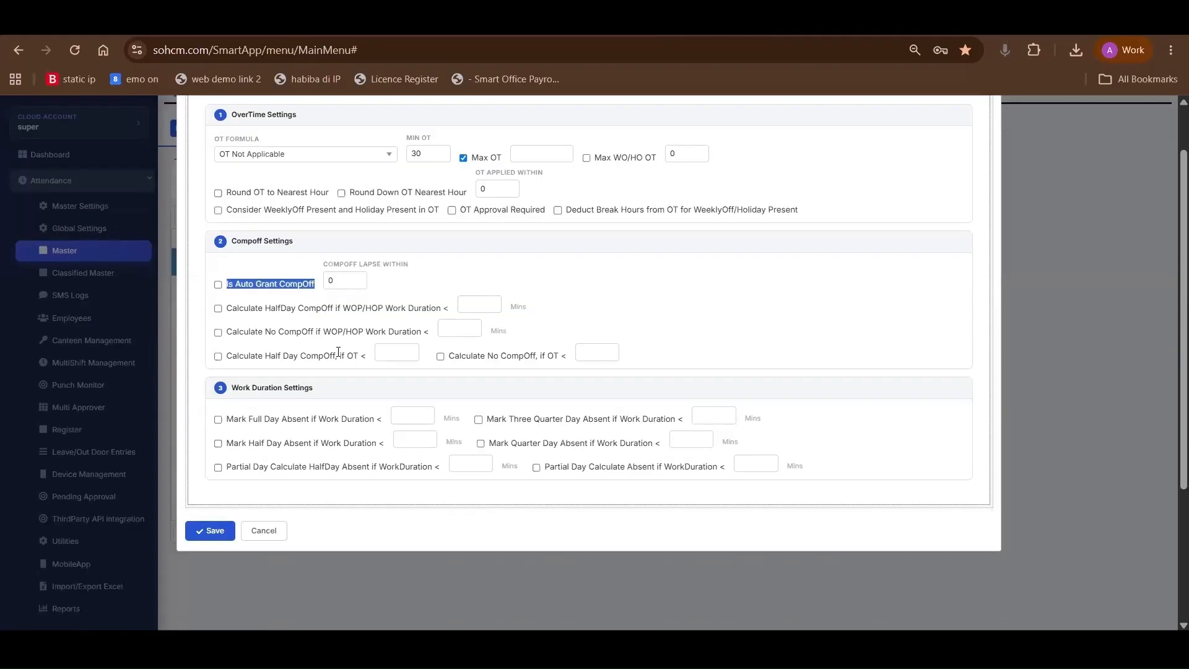
pyautogui.click(219, 265)
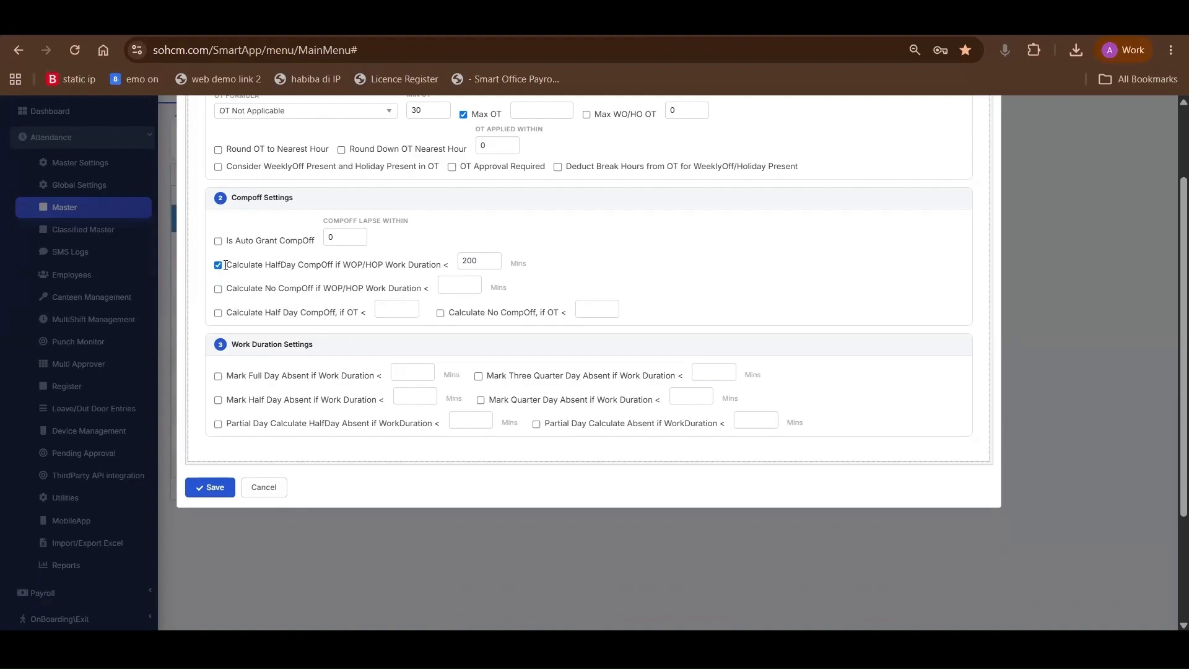
pyautogui.moveTo(227, 265); pyautogui.dragTo(469, 268)
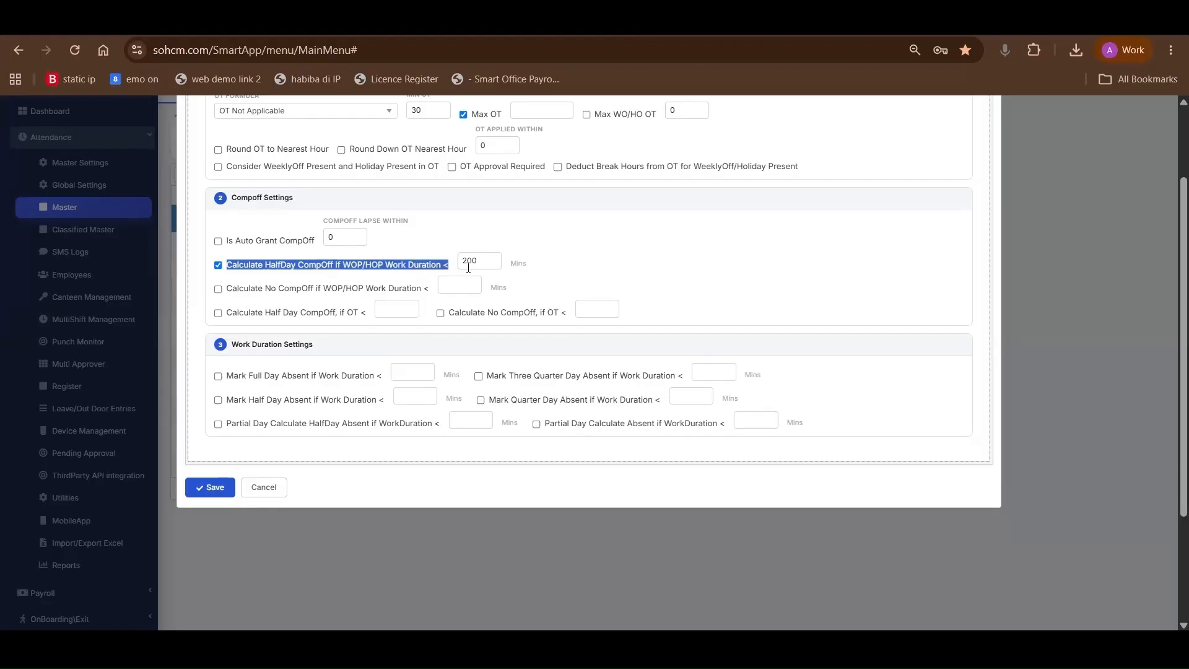
pyautogui.click(462, 265)
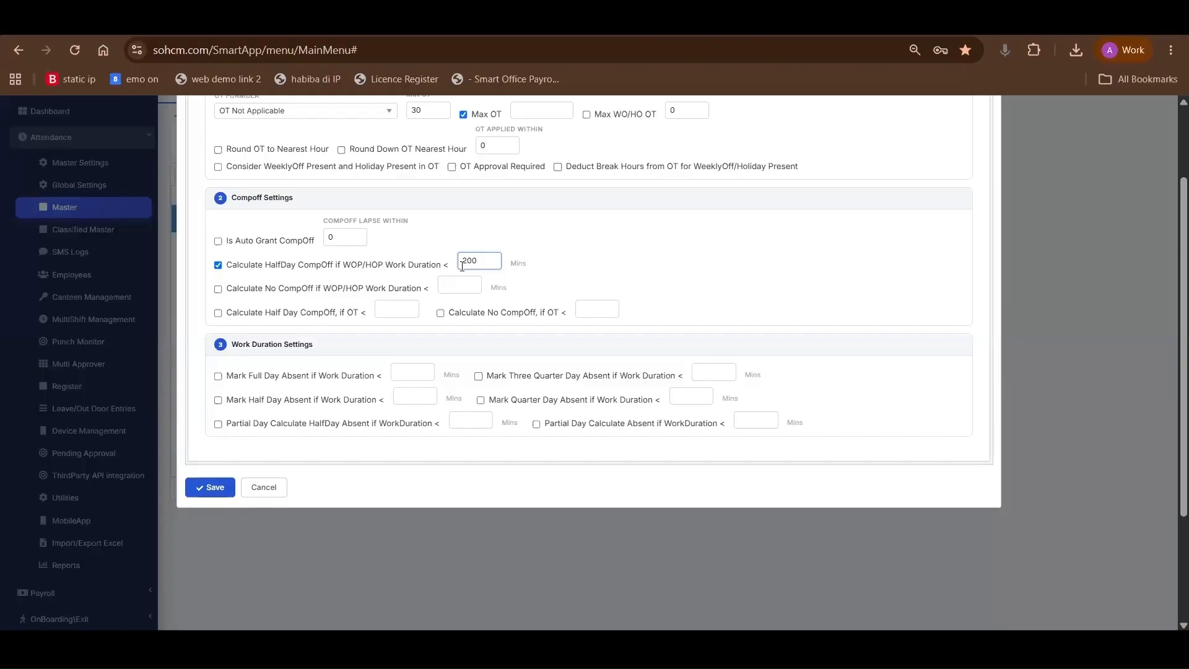
pyautogui.click(216, 296)
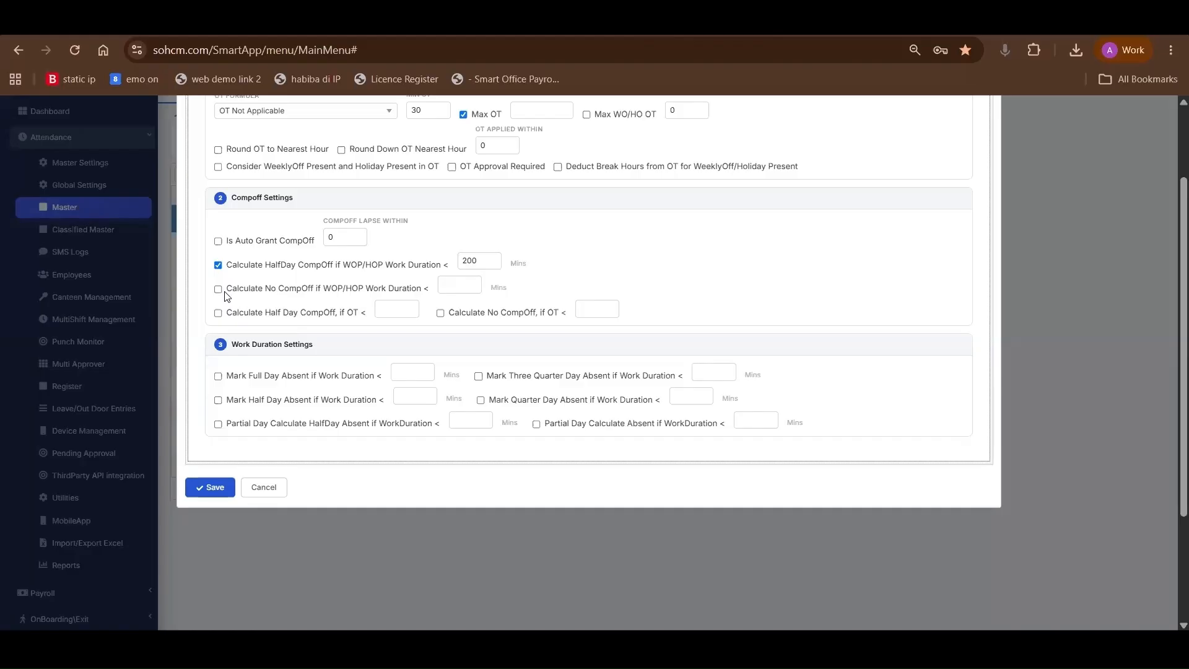
# In the work duration settings, enable marking full day absent when work duration is below 100 minutes
pyautogui.moveTo(233, 348); pyautogui.dragTo(358, 348)
pyautogui.scroll(-1, 227, 333)
pyautogui.click(222, 311)
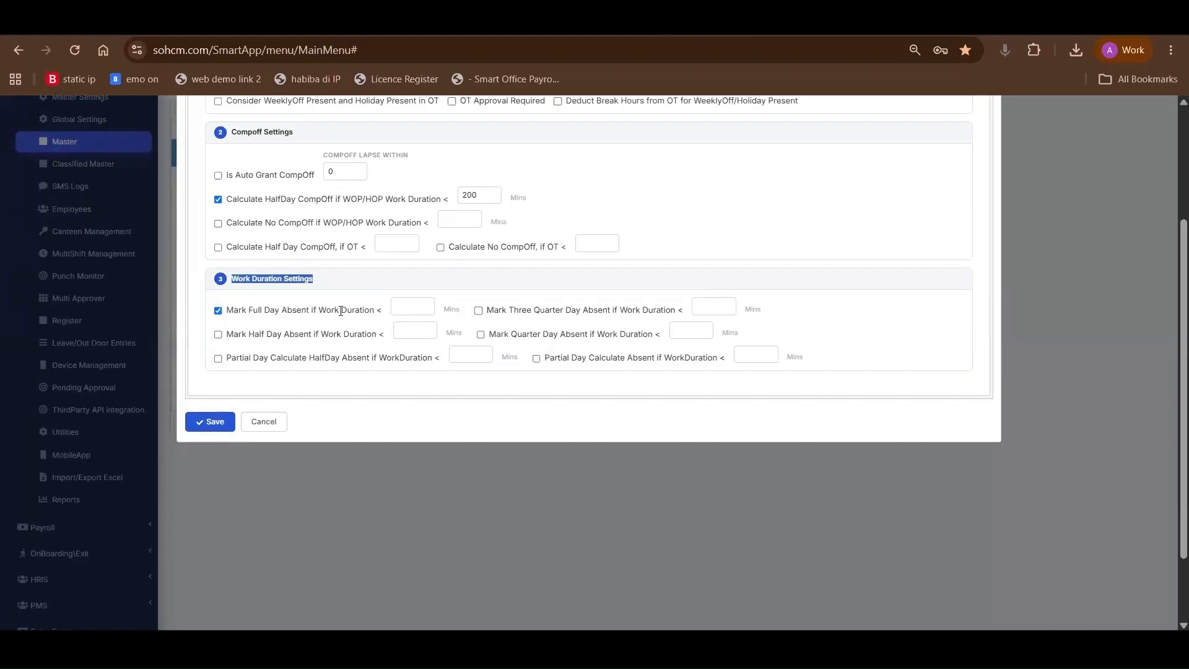
pyautogui.click(420, 312)
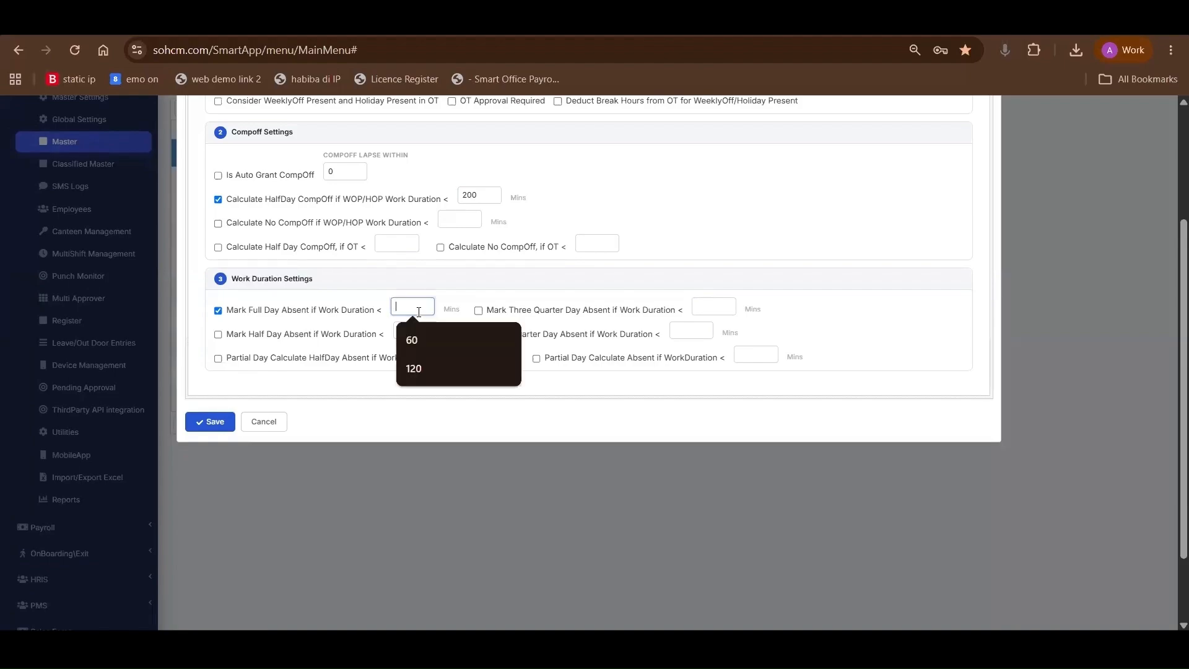
pyautogui.write('100')
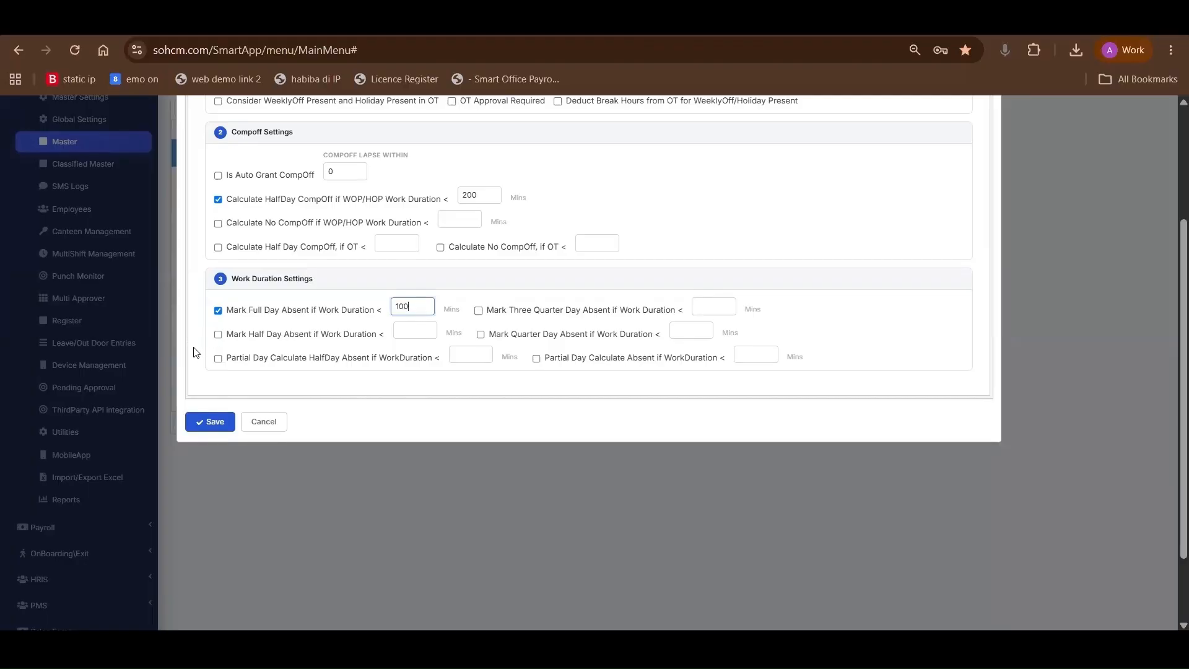
# Enable marking half day absent when work duration is below 200 minutes
pyautogui.click(218, 335)
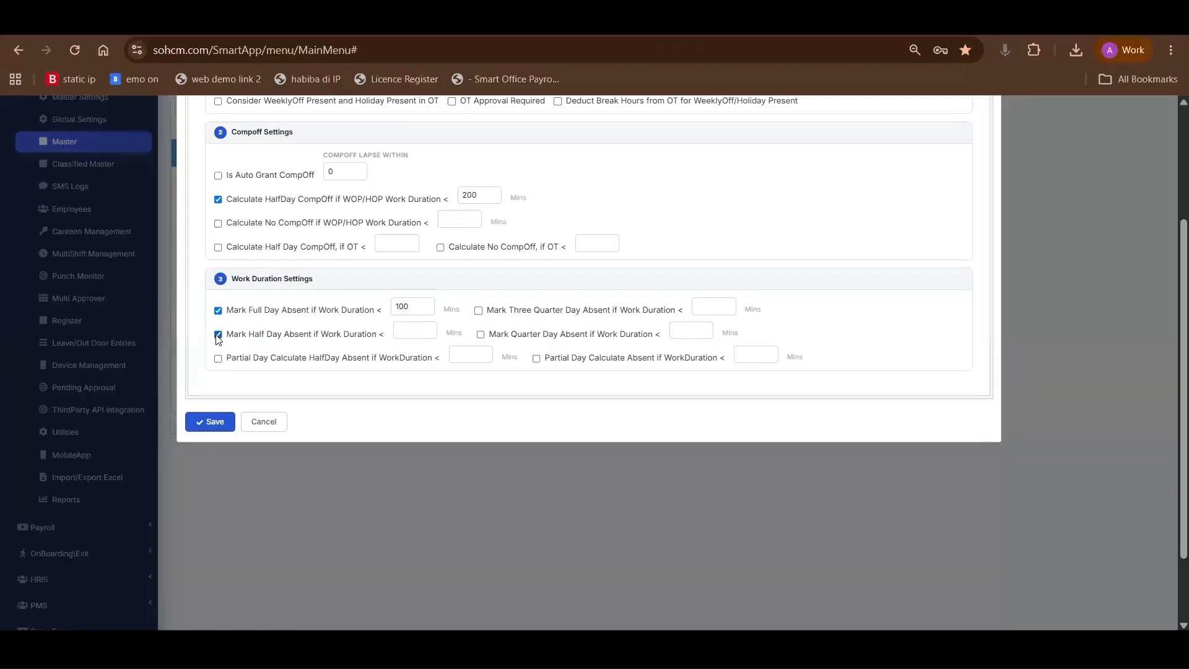
pyautogui.click(401, 331)
pyautogui.write('200')
pyautogui.click(365, 343)
# Enable the three quarter day absent, quarter day absent, and Partial Day Calculate Absent work duration rules
pyautogui.click(479, 311)
pyautogui.click(482, 336)
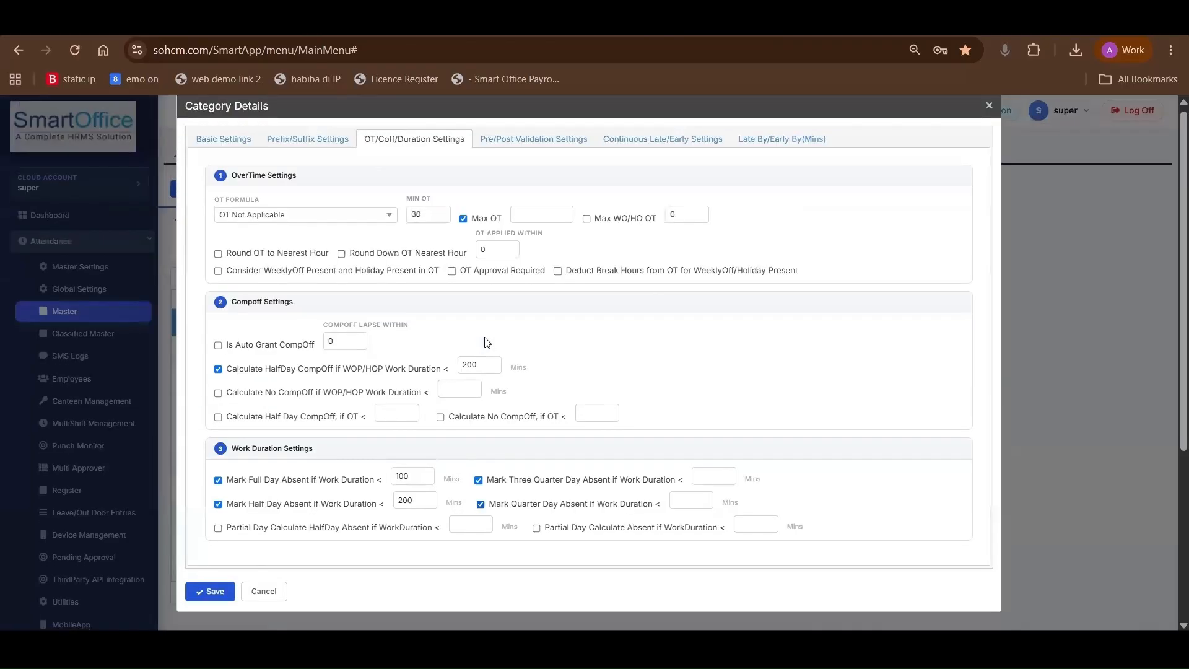
pyautogui.scroll(1, 234, 424)
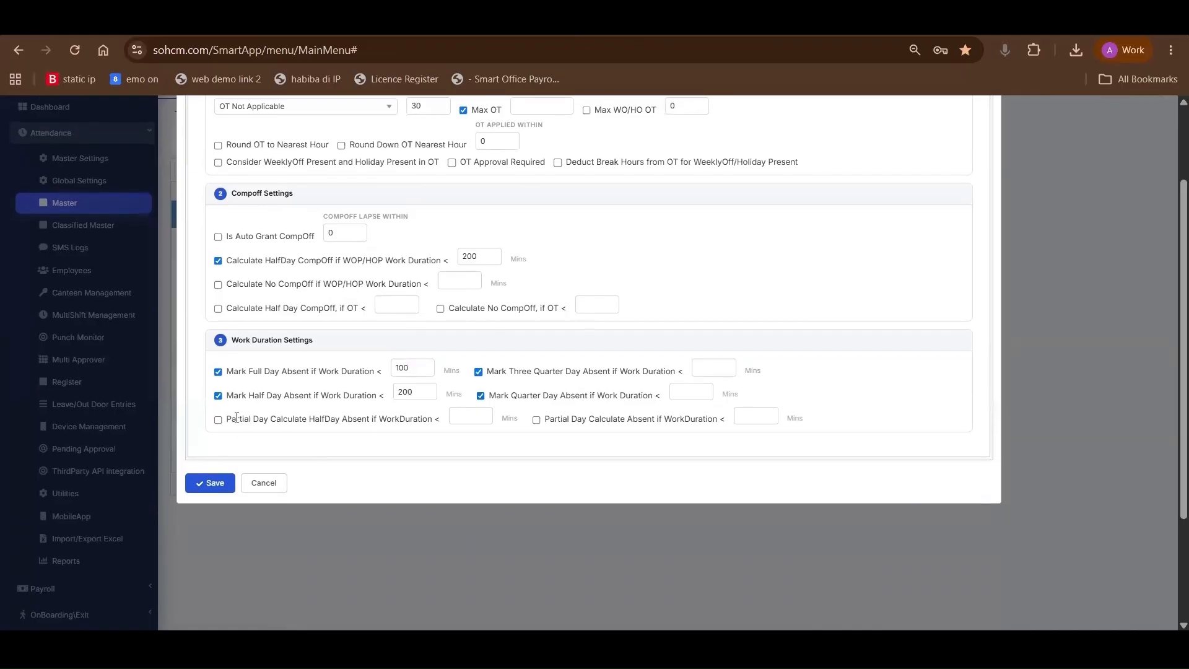
pyautogui.moveTo(228, 419); pyautogui.dragTo(366, 418)
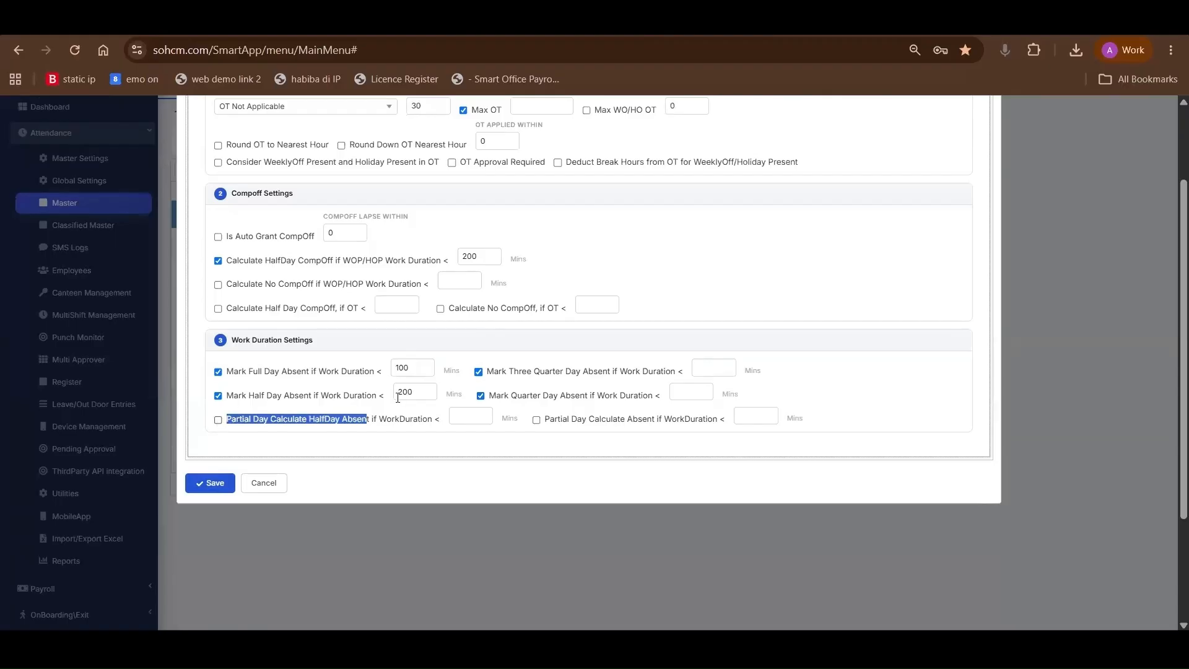
pyautogui.click(536, 420)
pyautogui.scroll(2, 448, 163)
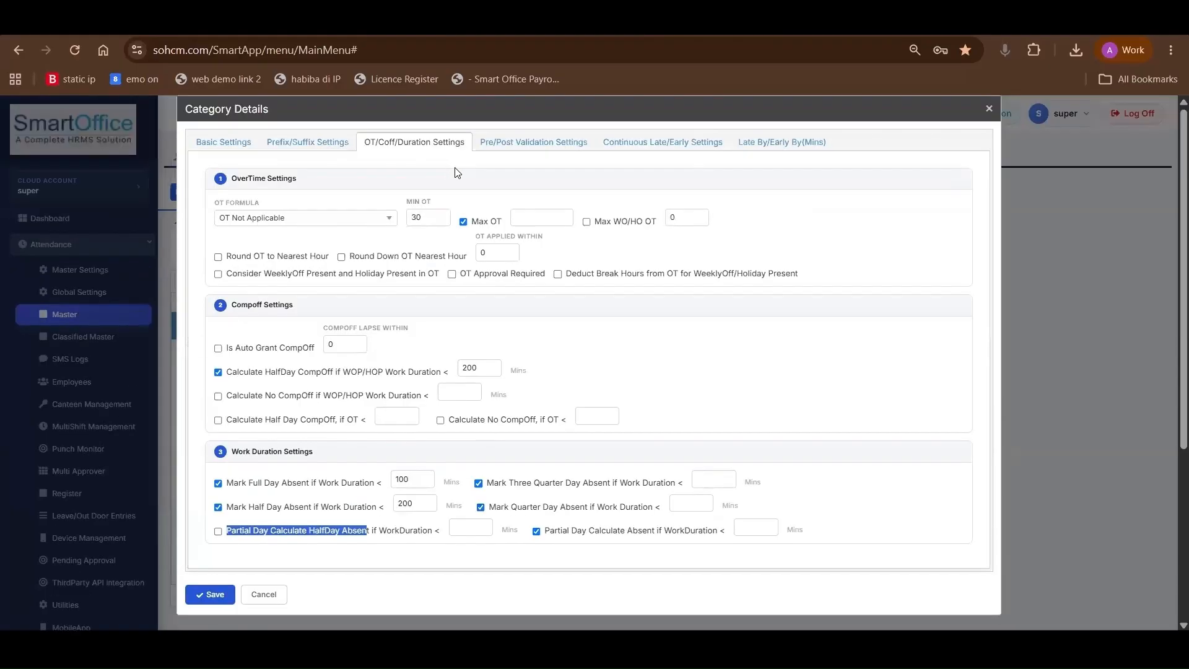
# In the pre/post validation settings, select Post Leave Applied Within and set it to 2 days
pyautogui.click(525, 144)
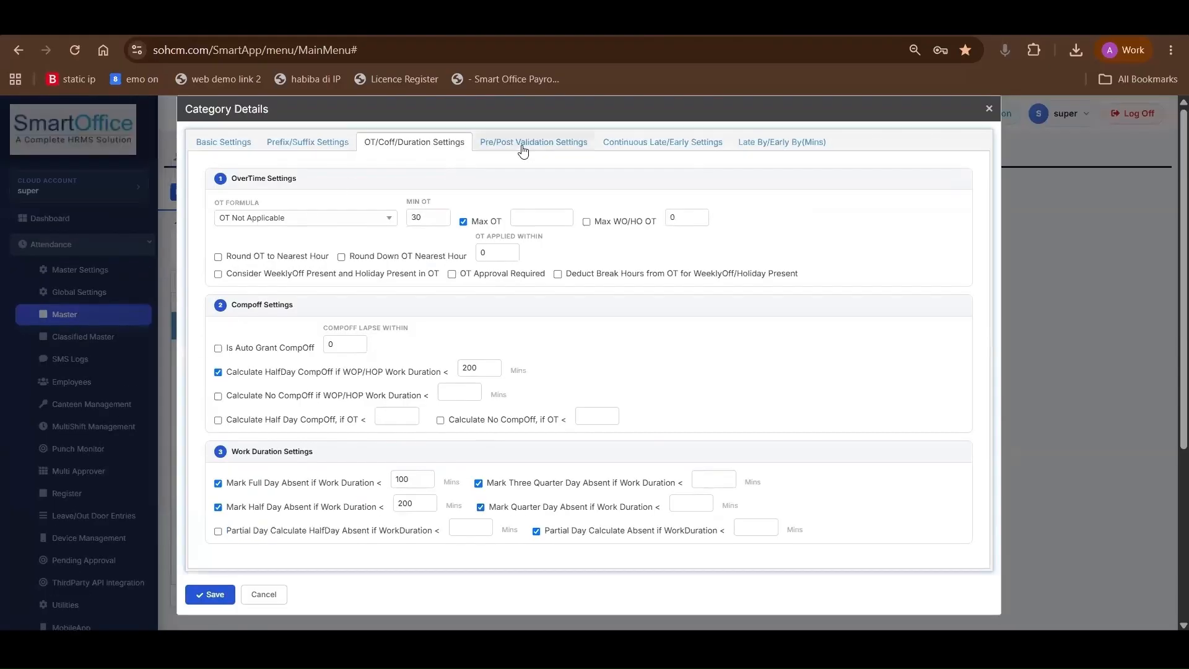
pyautogui.click(341, 213)
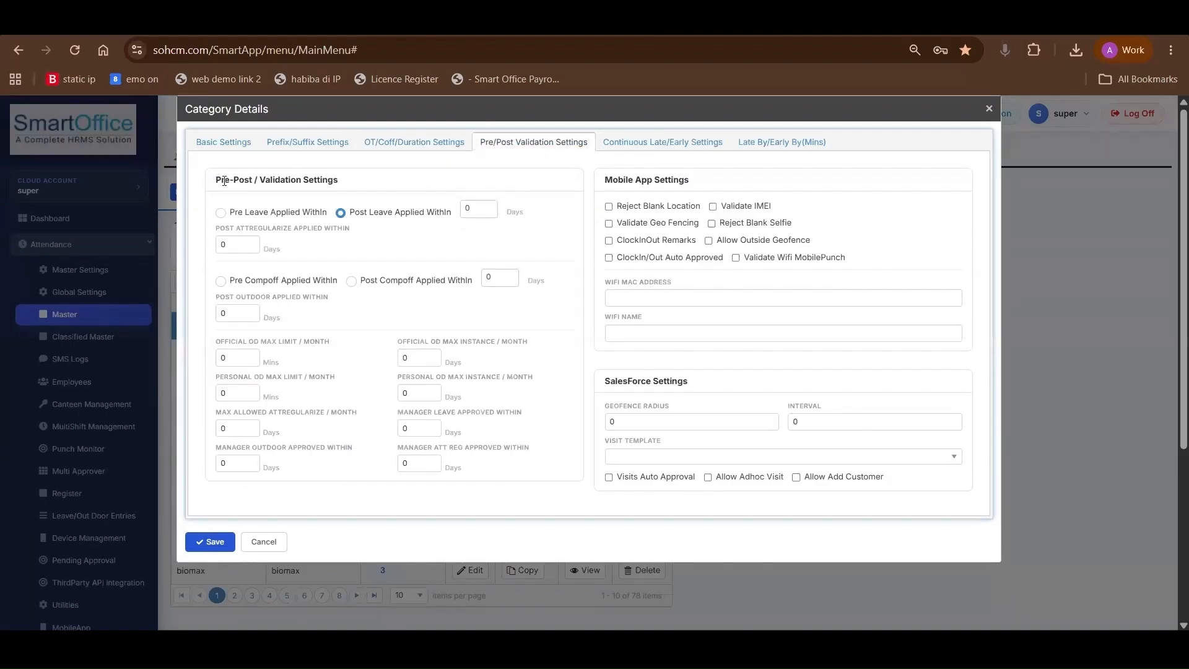
pyautogui.moveTo(215, 181); pyautogui.dragTo(374, 184)
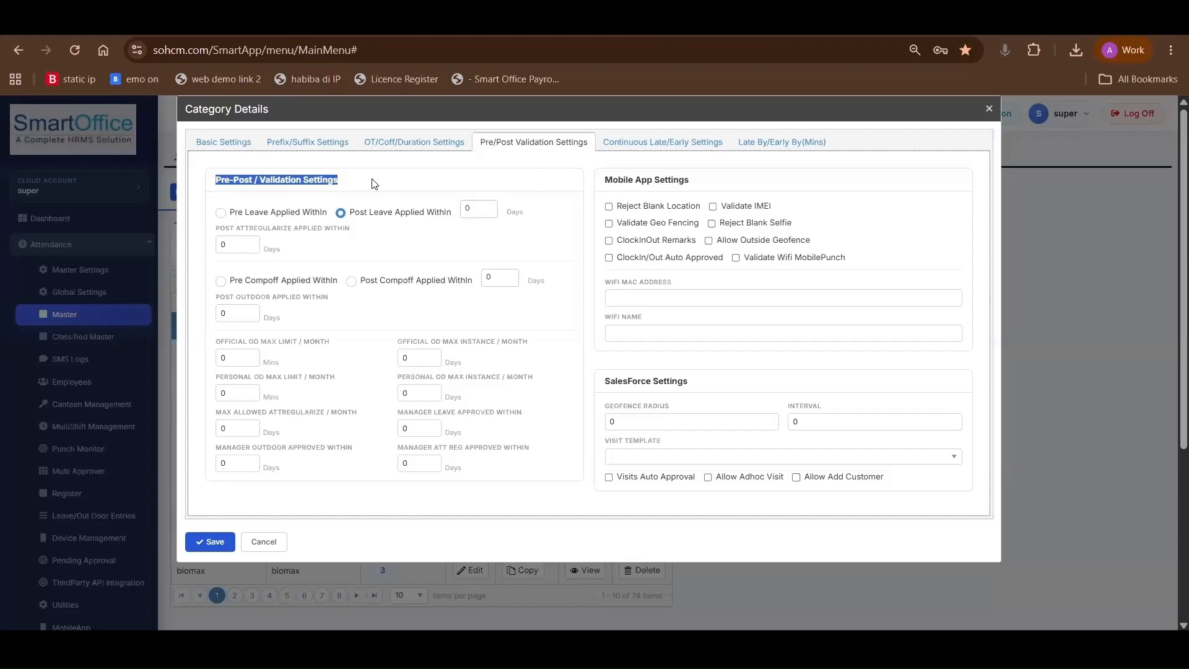
pyautogui.moveTo(477, 213); pyautogui.dragTo(441, 221)
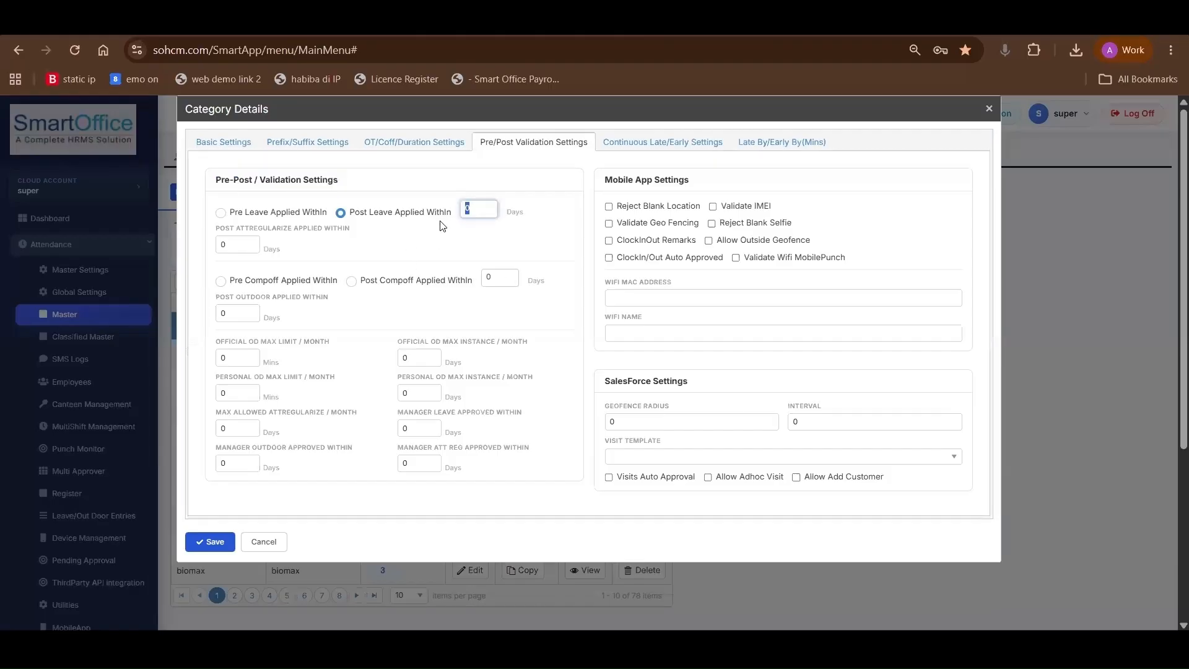
pyautogui.write('2')
pyautogui.moveTo(350, 213); pyautogui.dragTo(466, 214)
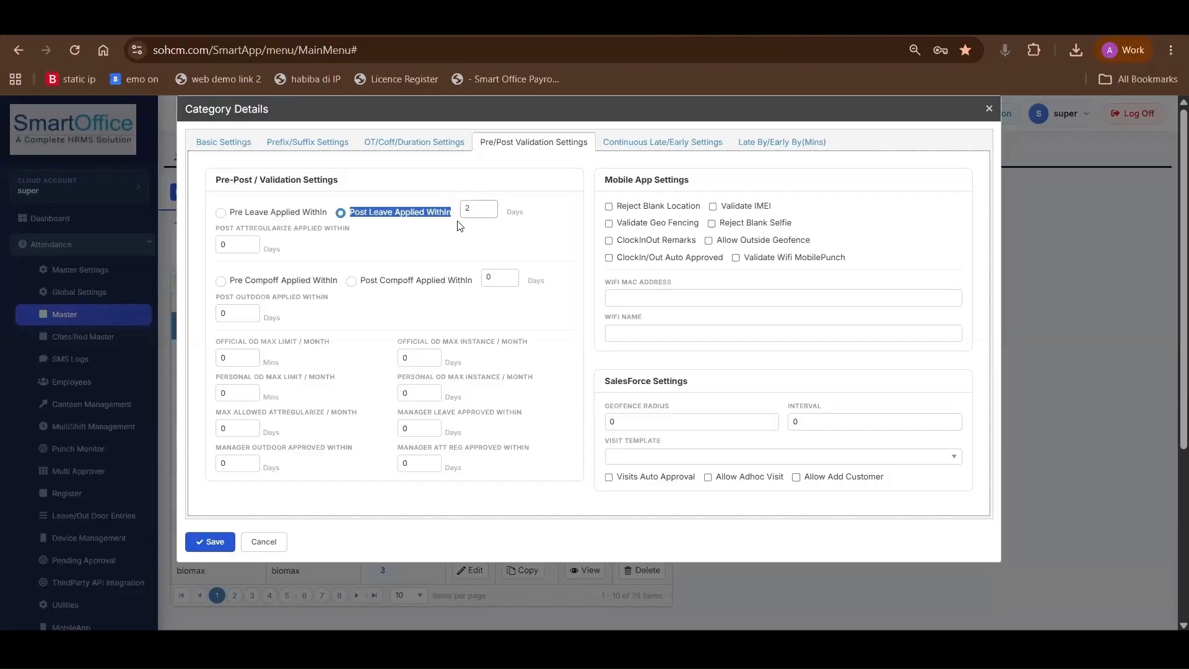
pyautogui.click(476, 212)
pyautogui.doubleClick(471, 212)
pyautogui.click(472, 212)
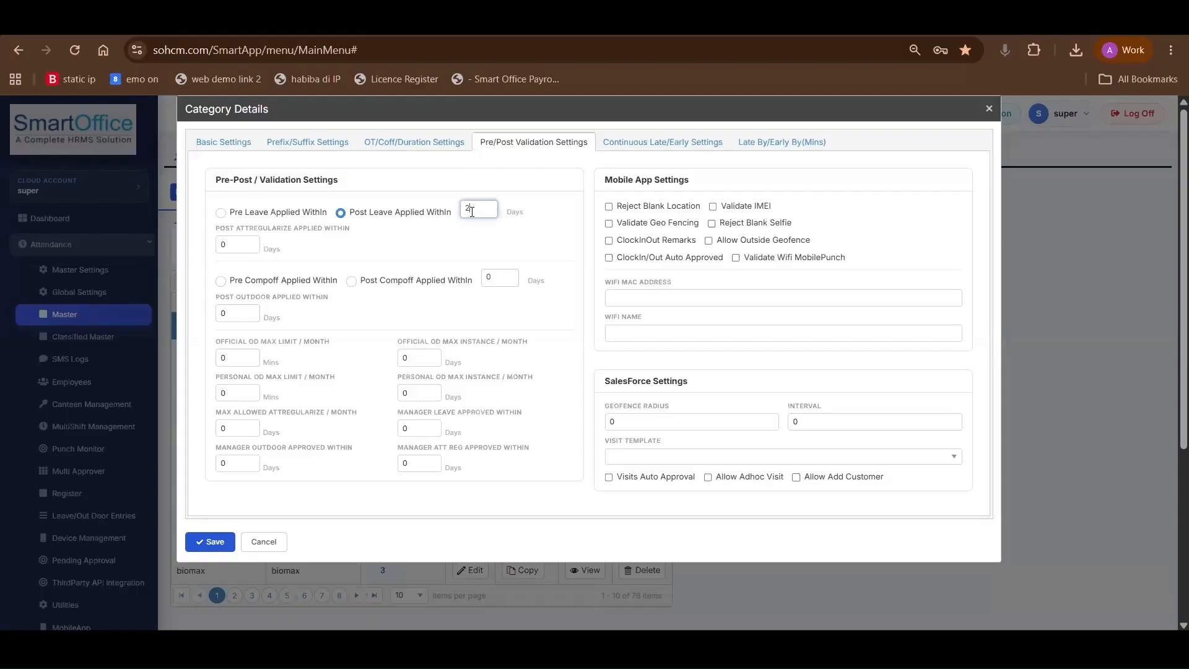
# Try the Pre Compoff Applied Within option, and select Post Compoff Applied Within for the category
pyautogui.scroll(-2, 296, 289)
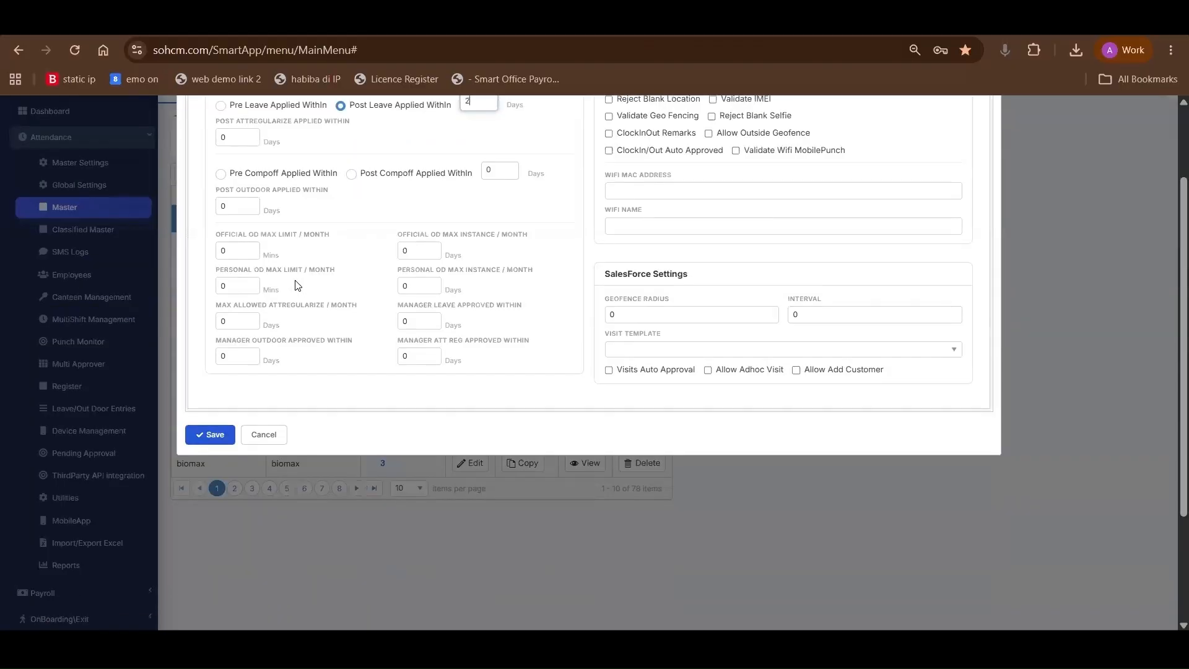
pyautogui.scroll(1, 275, 204)
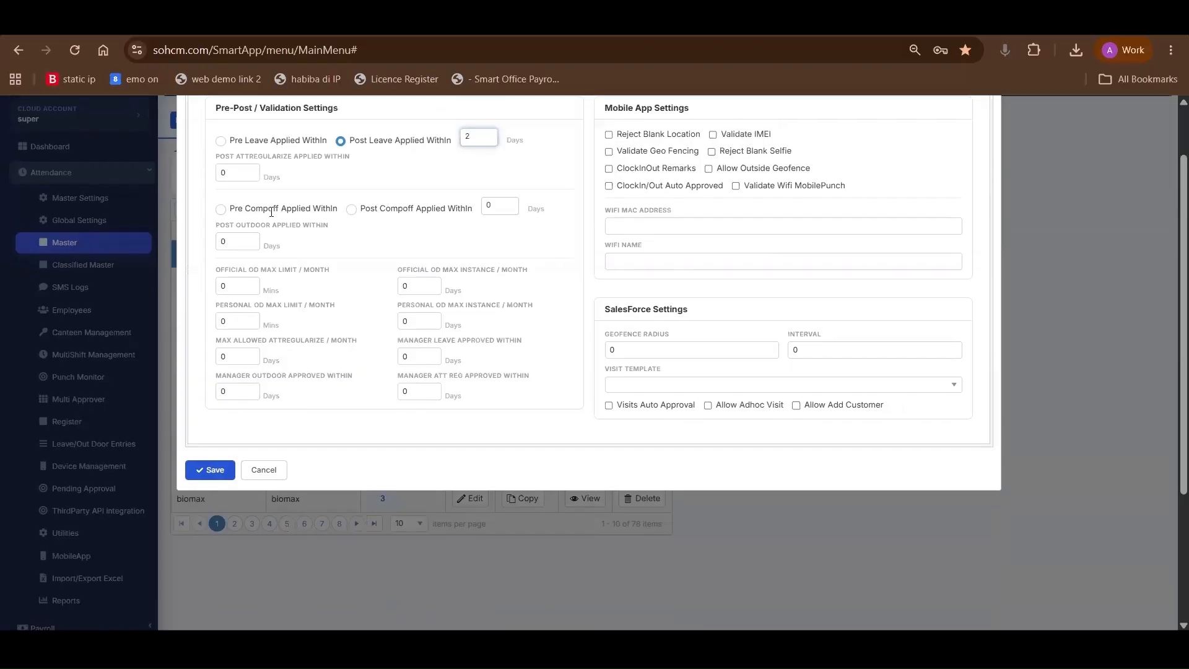
pyautogui.click(220, 209)
pyautogui.click(351, 211)
# Set the category's Official OD Max Limit per month to 2 minutes in the pre/post validation settings
pyautogui.scroll(-1, 425, 223)
pyautogui.doubleClick(221, 258)
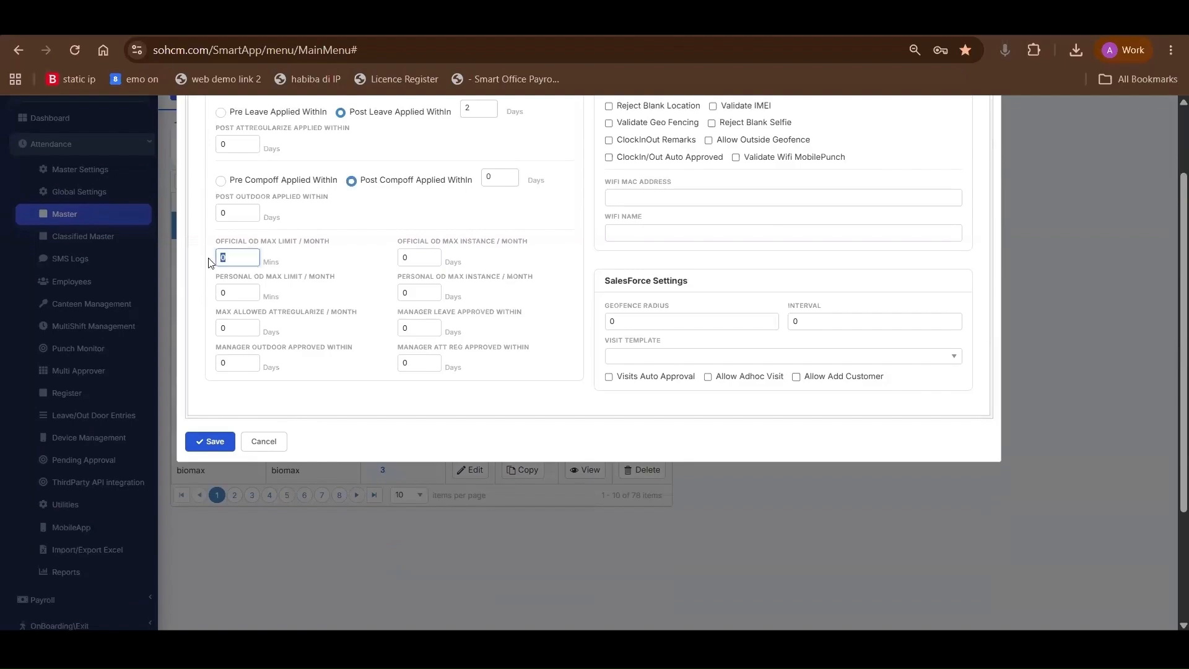
pyautogui.write('2')
pyautogui.doubleClick(412, 258)
pyautogui.press('Tab')
pyautogui.press('Tab')
pyautogui.moveTo(233, 289); pyautogui.dragTo(218, 291)
pyautogui.click(236, 334)
pyautogui.moveTo(235, 334); pyautogui.dragTo(211, 337)
pyautogui.scroll(2, 399, 301)
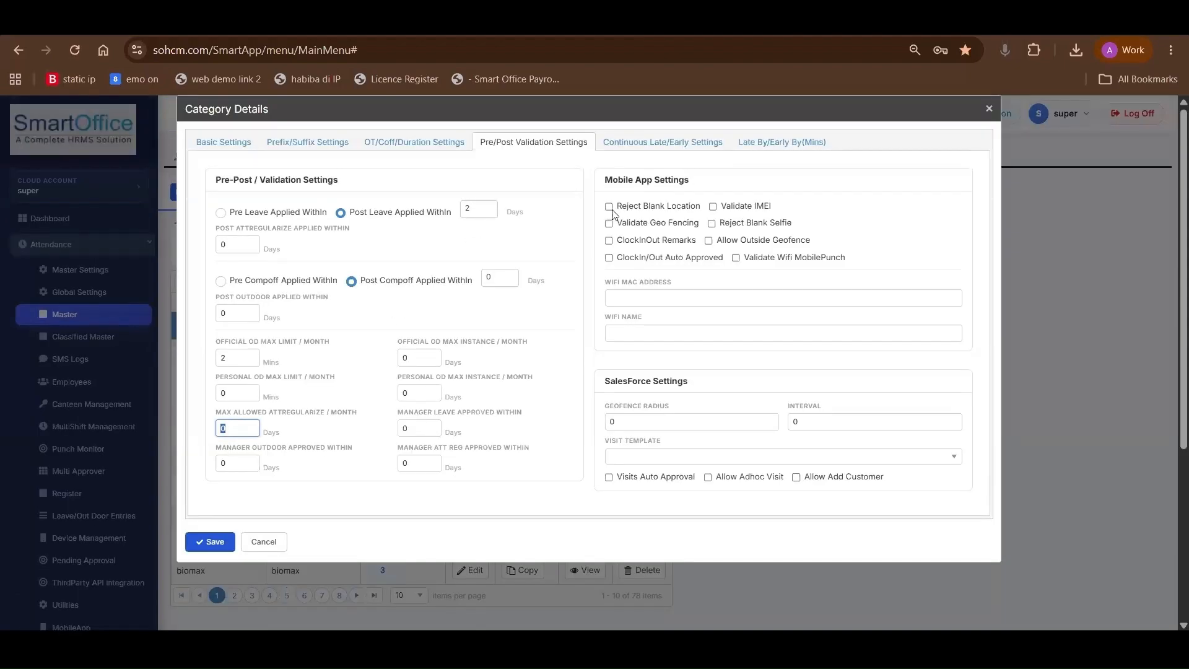
# Try the Reject Blank Location option in the category's mobile app settings
pyautogui.moveTo(617, 206); pyautogui.dragTo(707, 211)
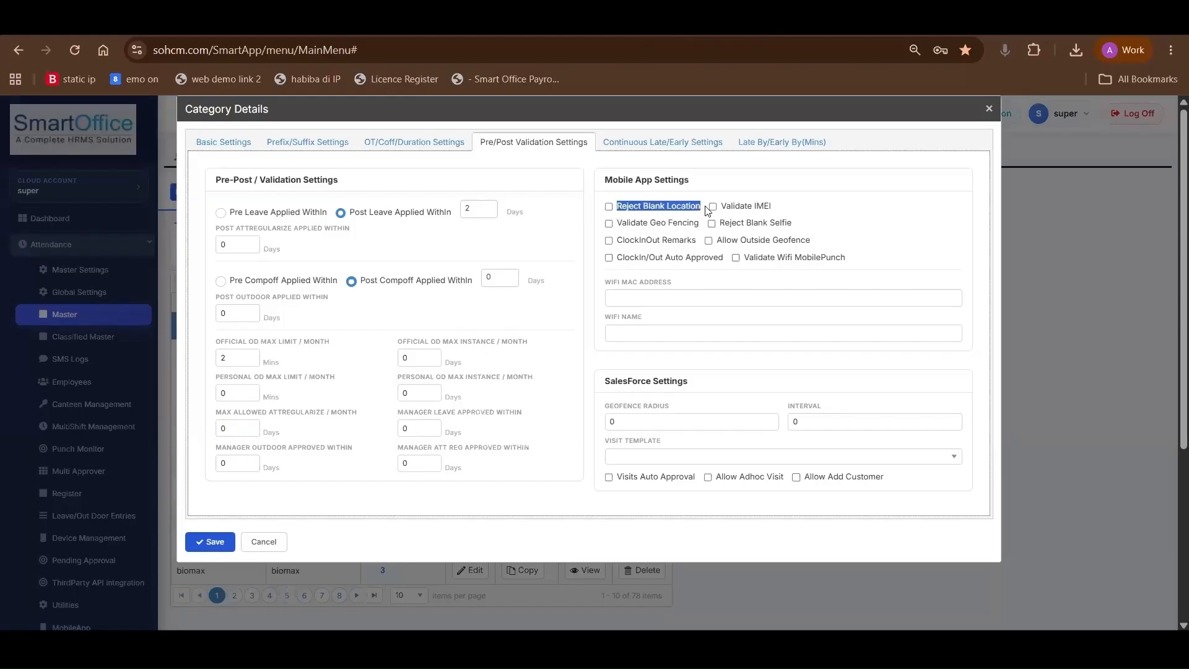
pyautogui.click(609, 207)
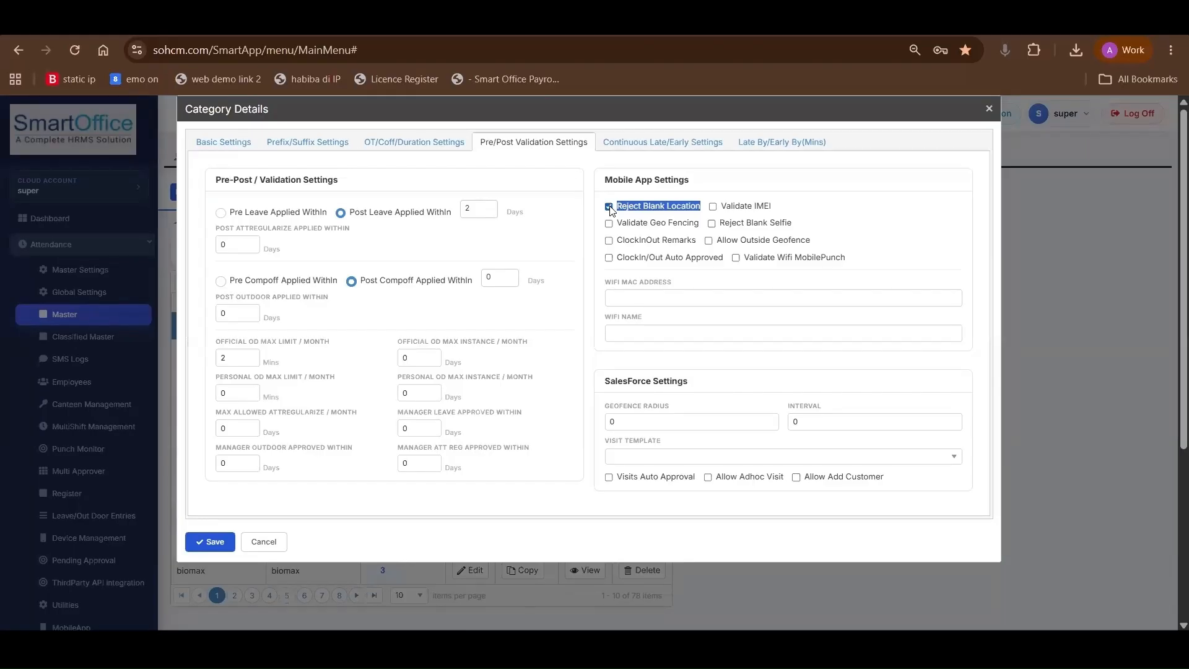
pyautogui.click(610, 207)
pyautogui.moveTo(605, 180); pyautogui.dragTo(698, 184)
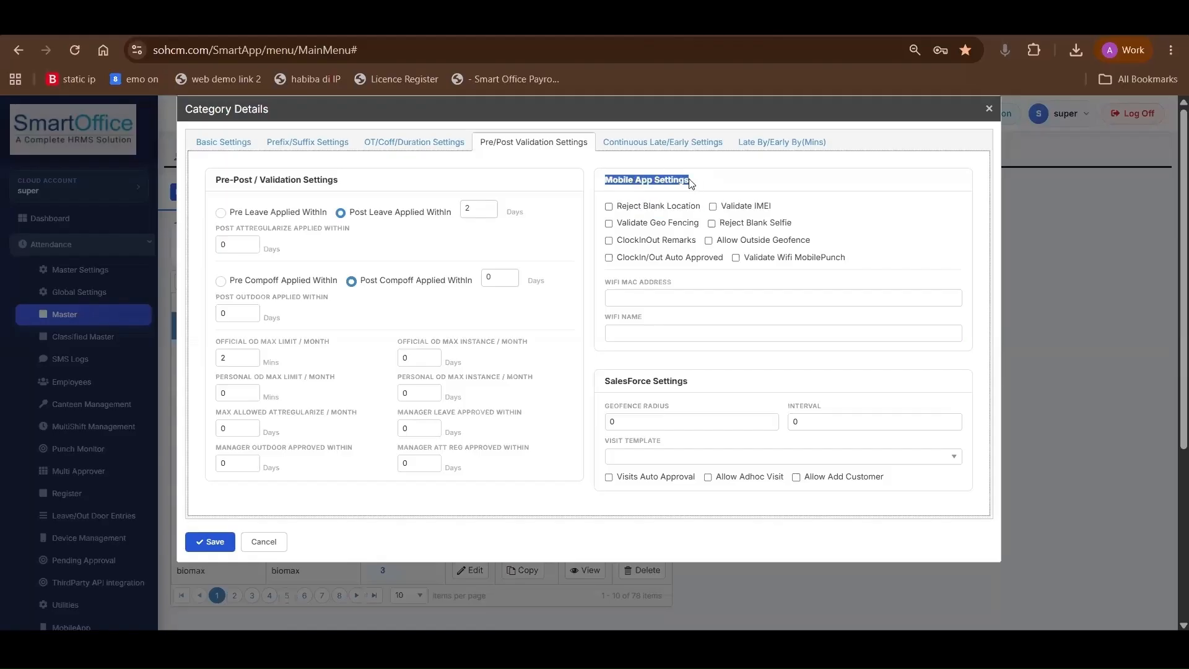
pyautogui.click(693, 184)
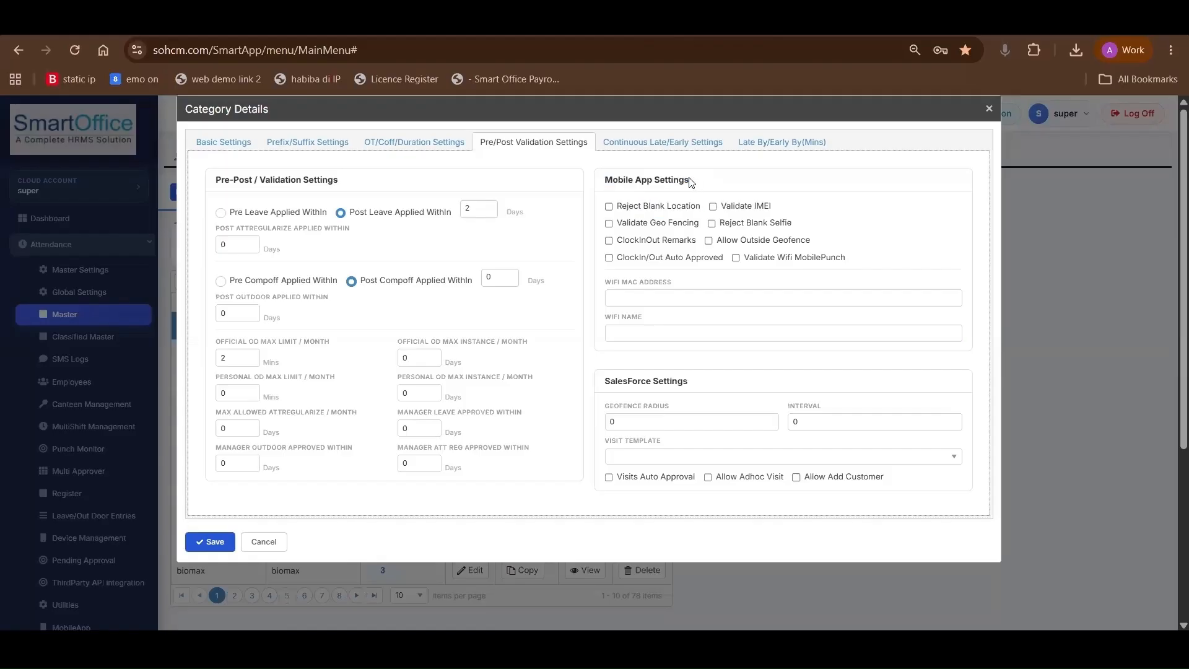
# Enable Validate IMEI, Validate Geo Fencing and Reject Blank Selfie in the mobile app settings
pyautogui.click(714, 206)
pyautogui.moveTo(724, 205); pyautogui.dragTo(775, 211)
pyautogui.click(609, 224)
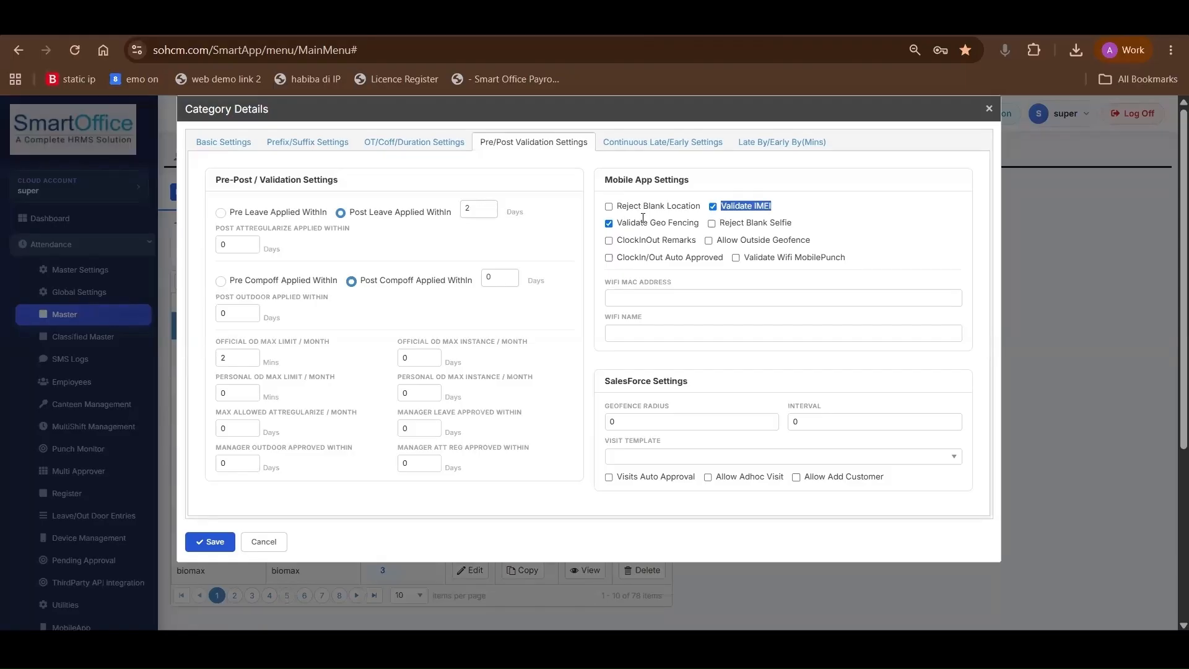
pyautogui.click(711, 244)
pyautogui.click(711, 243)
pyautogui.click(717, 223)
pyautogui.moveTo(775, 226); pyautogui.dragTo(793, 226)
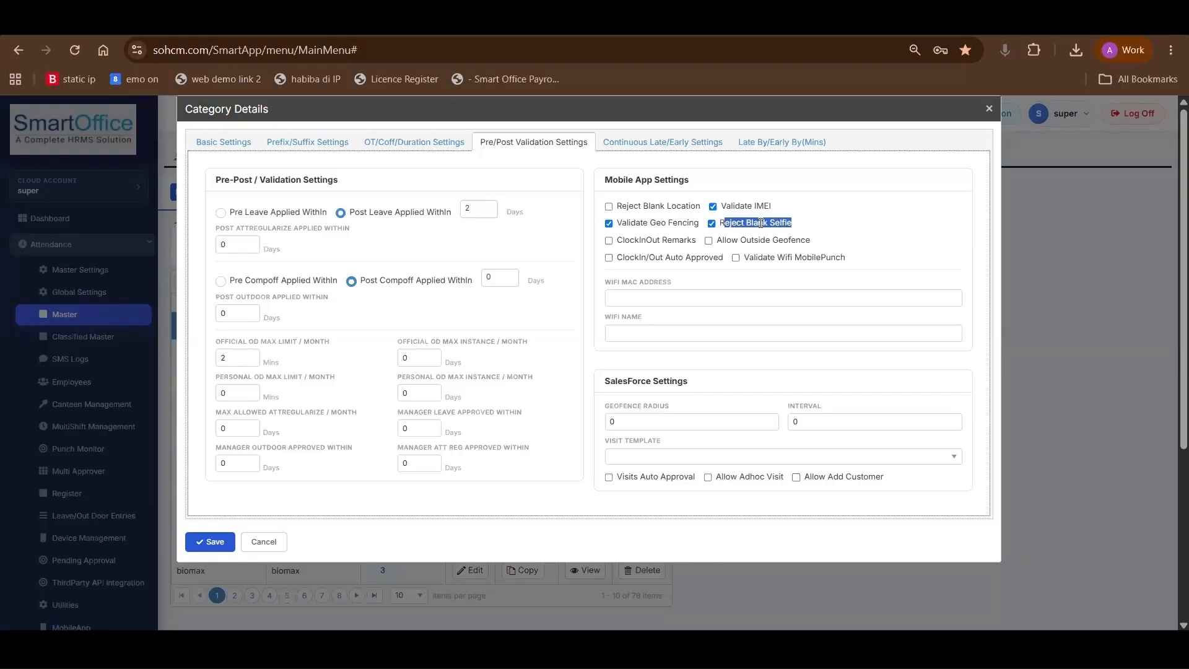
# Try the ClockIn/Out Auto Approved option in the mobile app settings
pyautogui.click(628, 260)
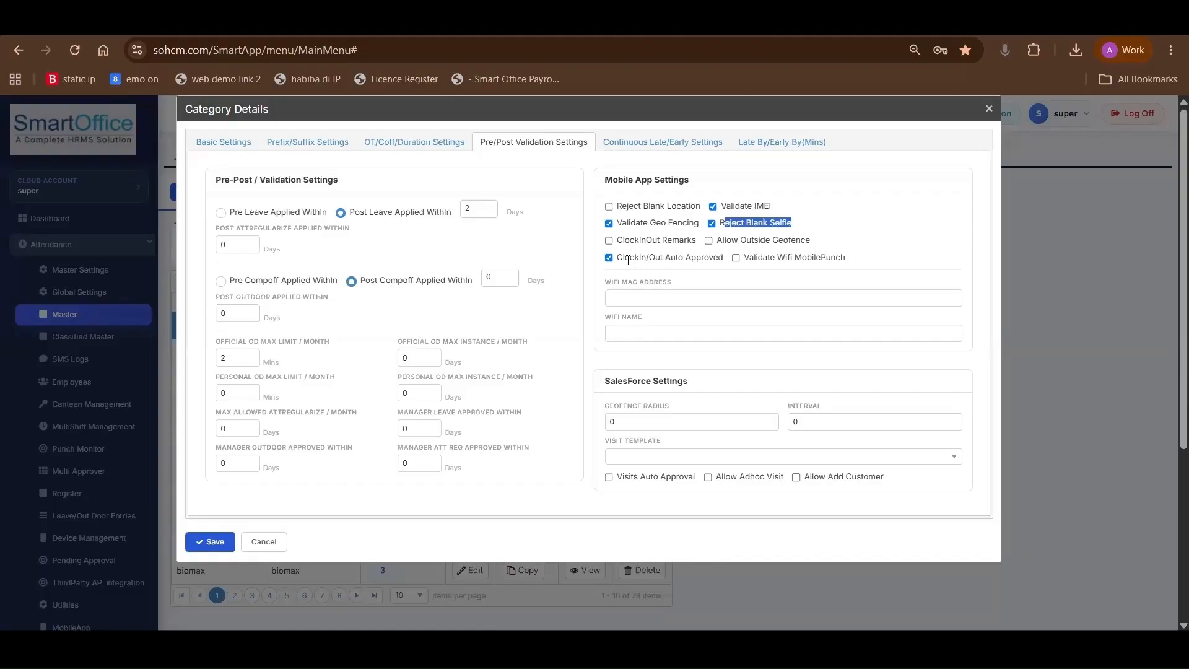
pyautogui.moveTo(618, 259); pyautogui.dragTo(724, 261)
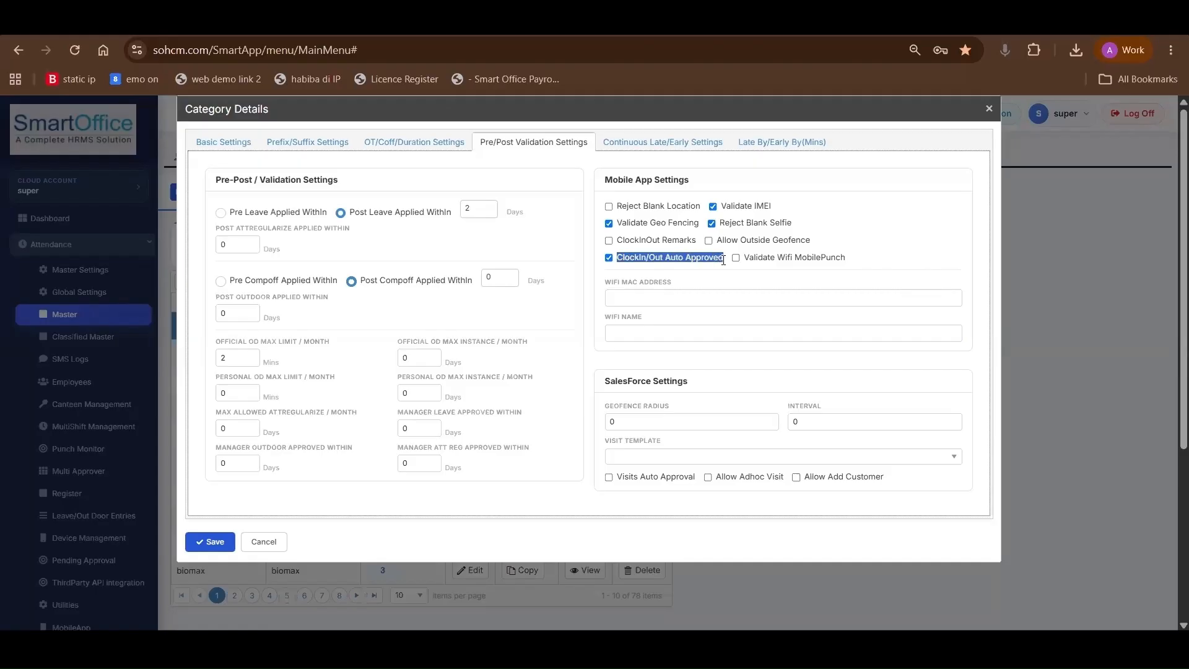
pyautogui.click(609, 258)
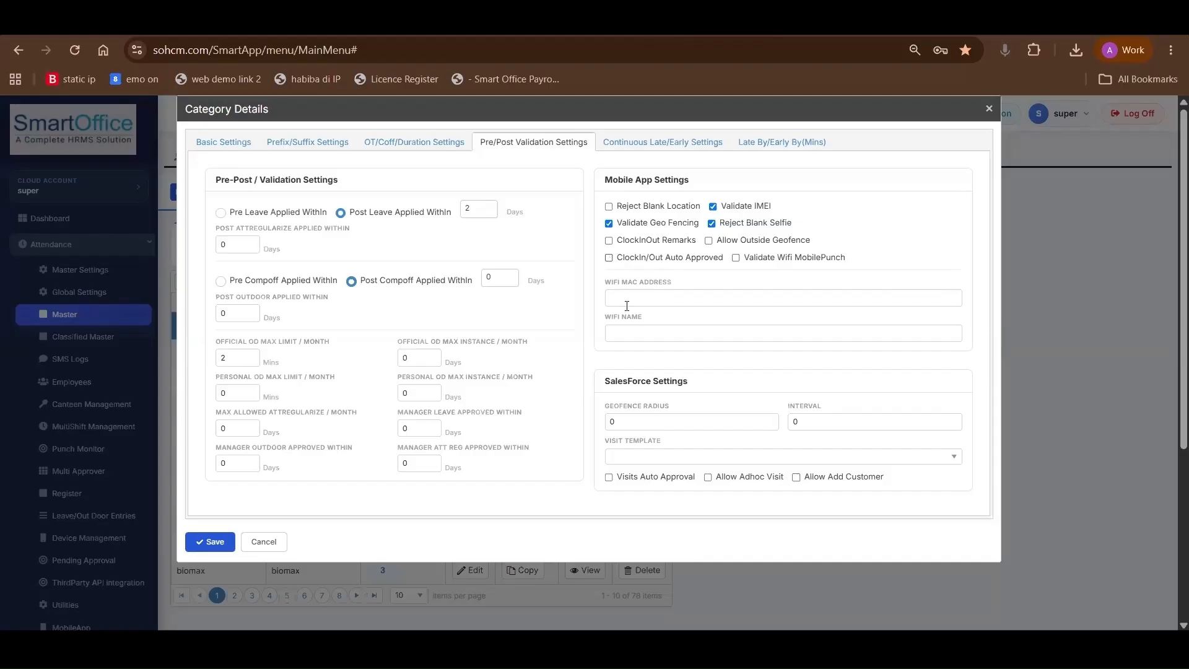
pyautogui.scroll(-1, 640, 394)
pyautogui.scroll(1, 614, 372)
# Enable same-day deduction and continuous late marking that considers Early By, deducting a full day with SL, LOP and Absent as the leave choices
pyautogui.click(657, 145)
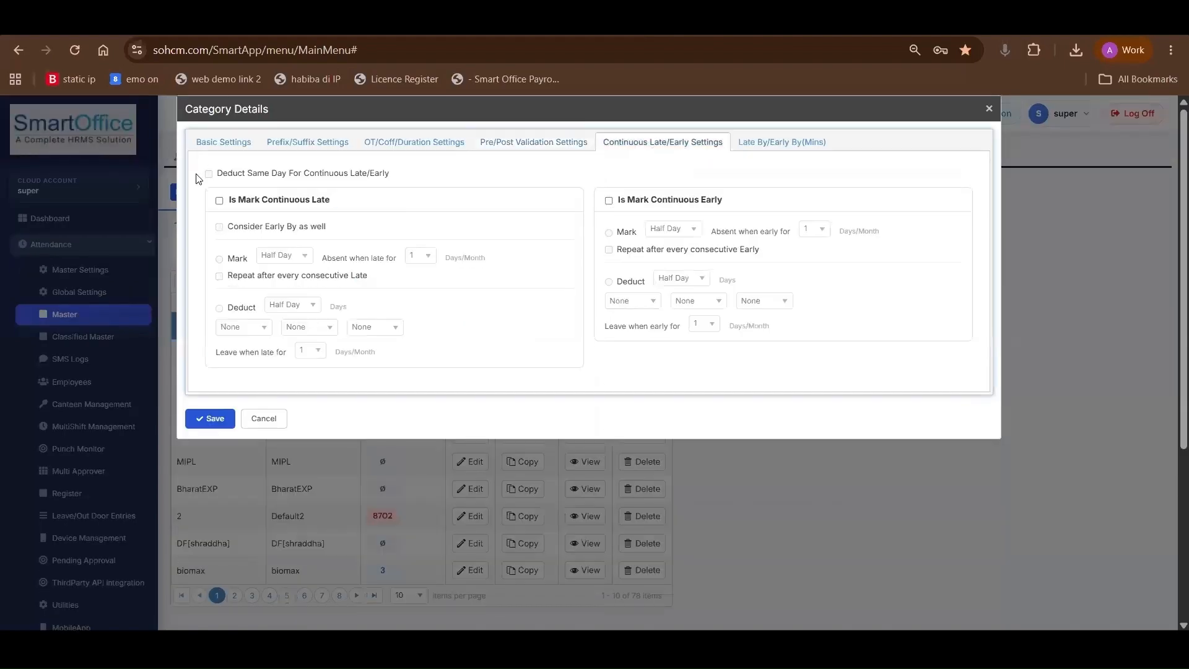
pyautogui.moveTo(240, 199); pyautogui.dragTo(330, 210)
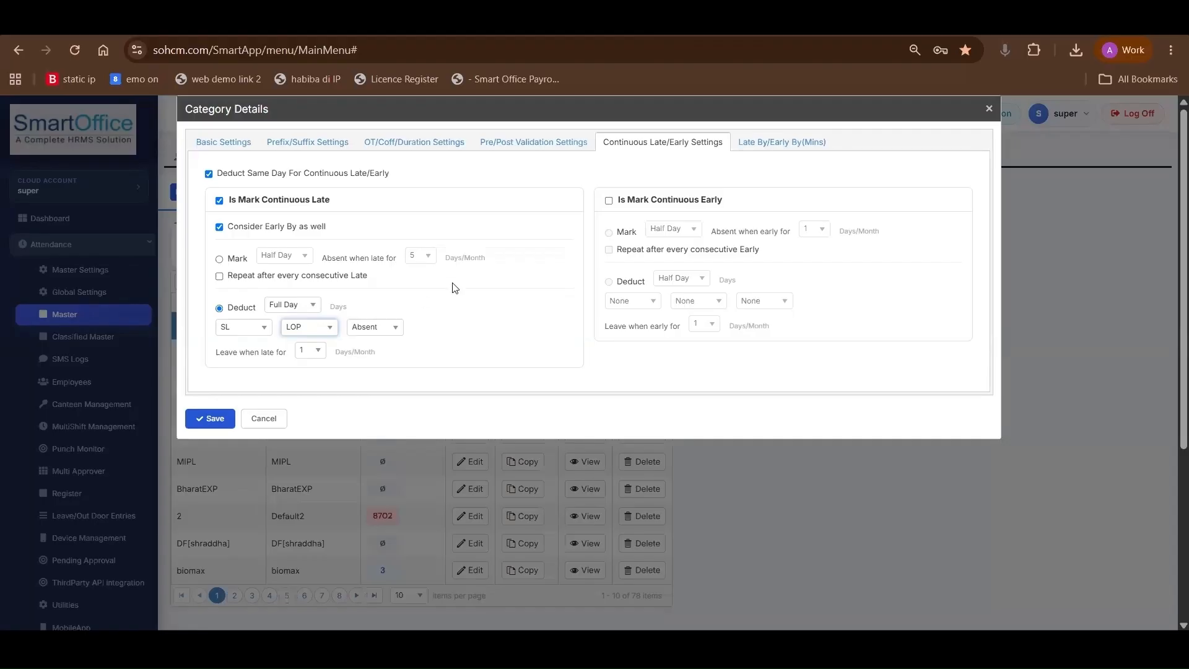
pyautogui.click(609, 201)
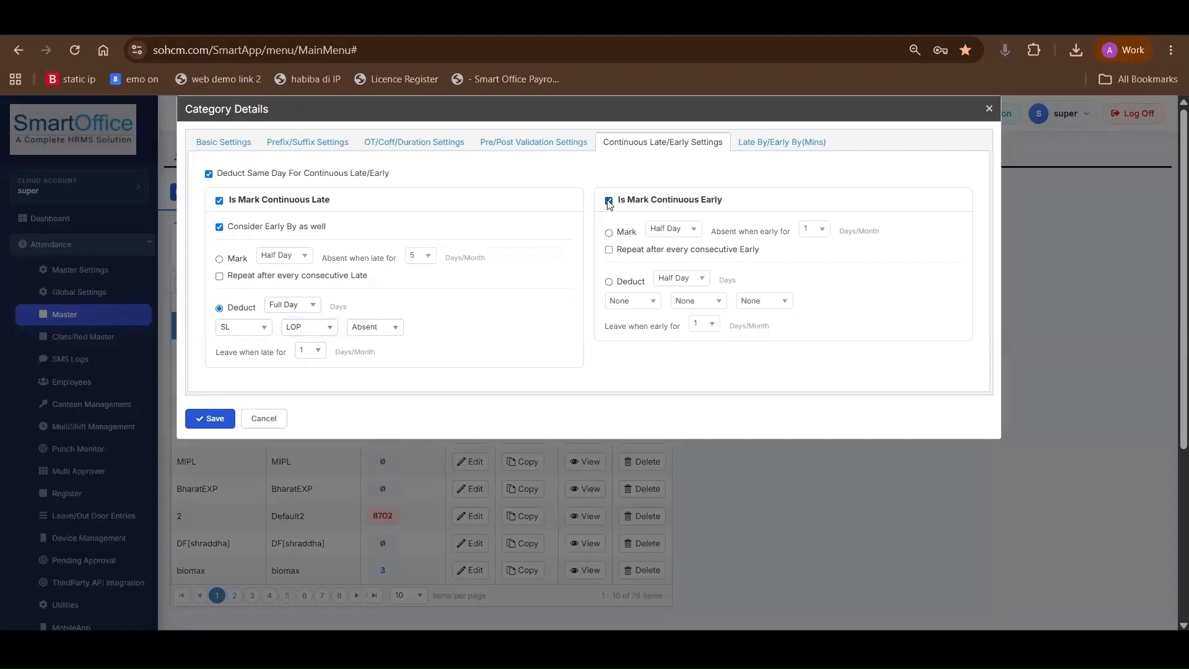
pyautogui.click(609, 202)
# Enable the Late By rule on a daily basis, try marking half day if late by 10 minutes, and select Deduct instead
pyautogui.click(784, 144)
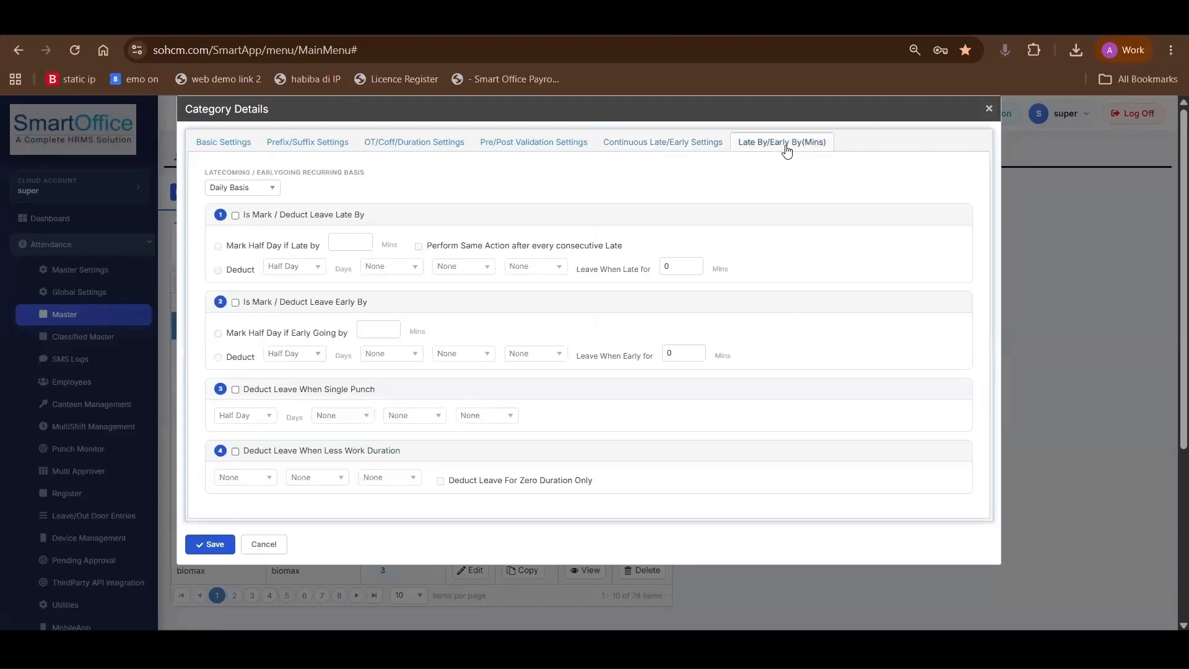
pyautogui.click(663, 144)
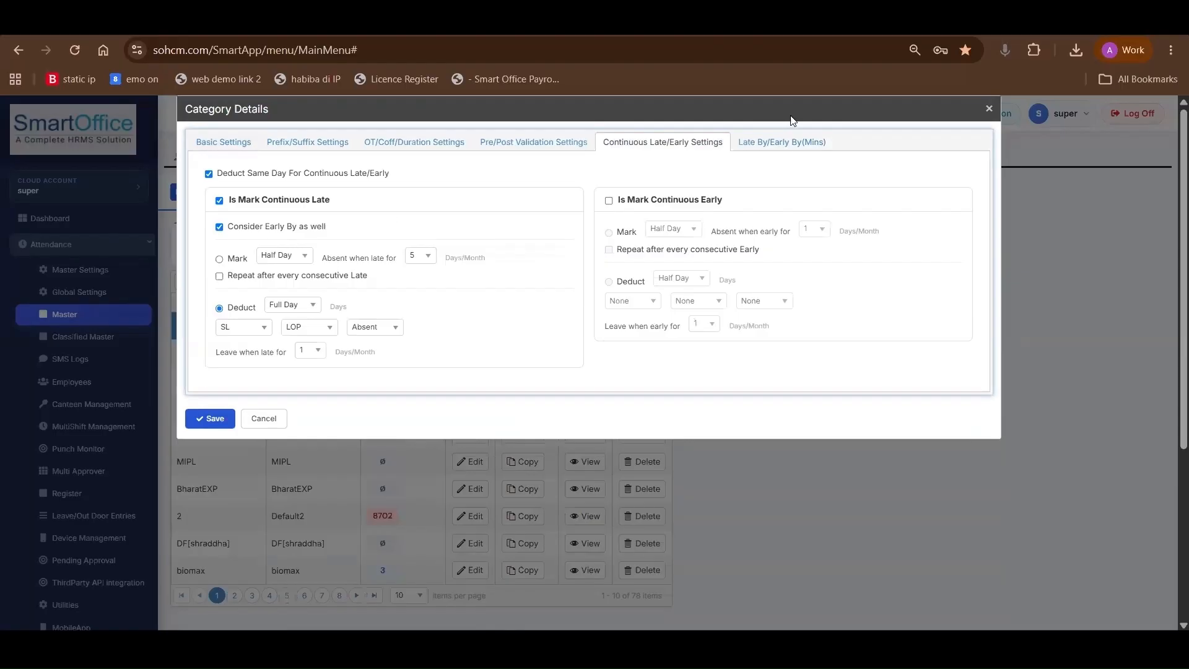
pyautogui.click(782, 144)
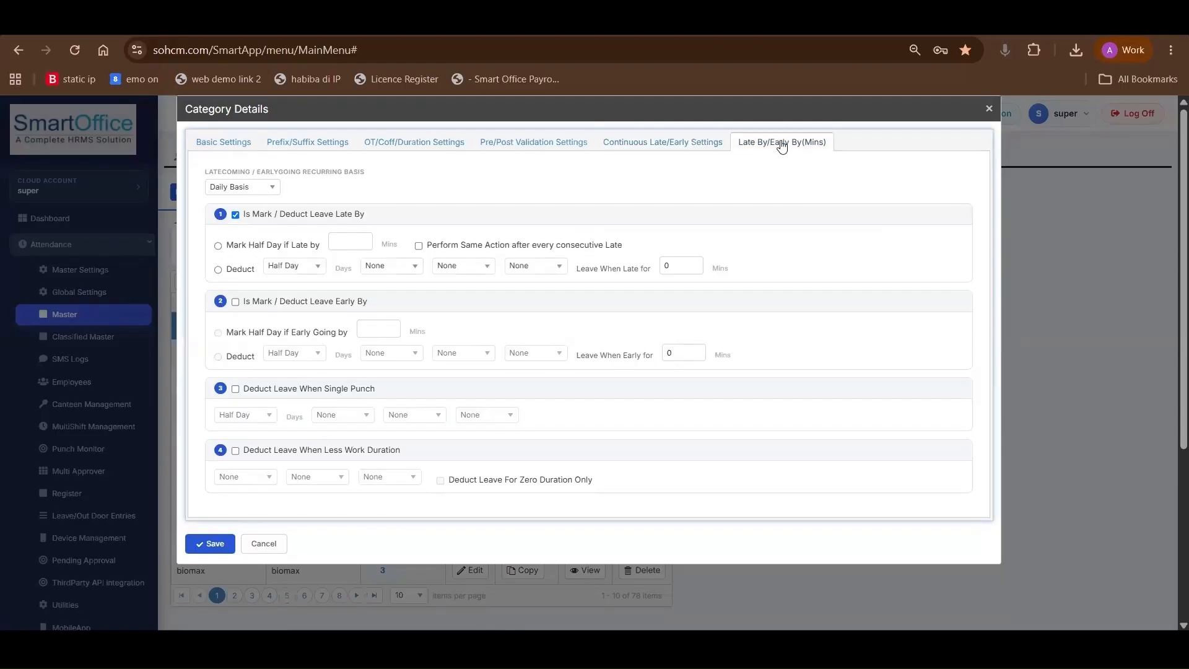
pyautogui.click(219, 245)
pyautogui.click(239, 189)
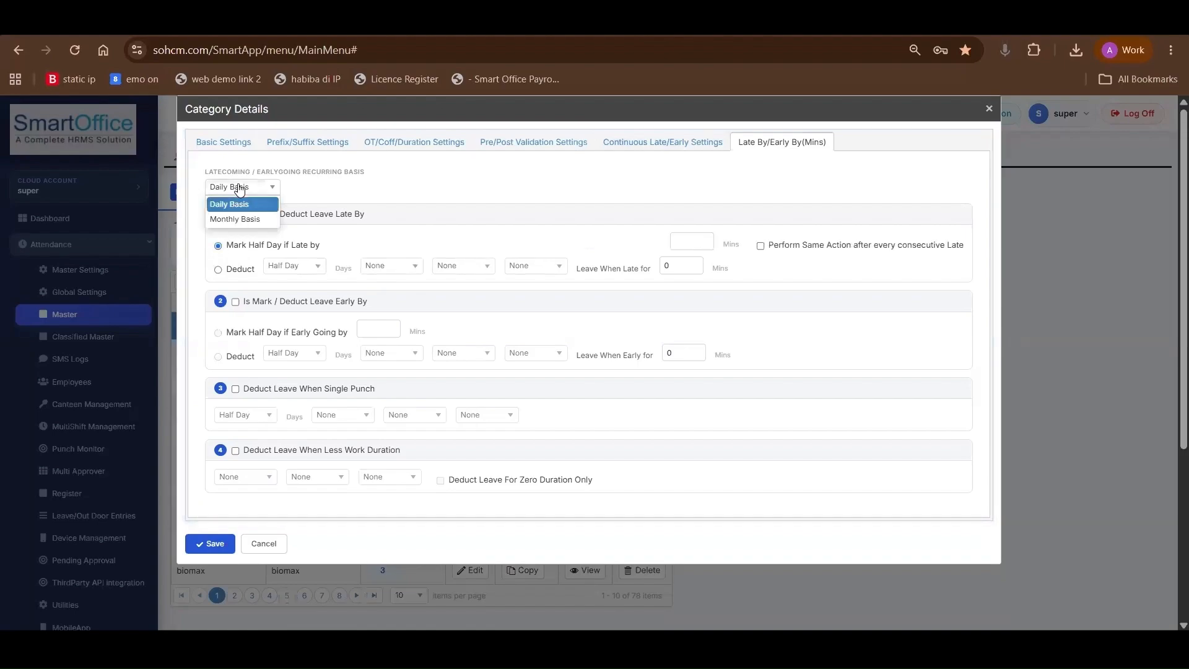
pyautogui.click(236, 202)
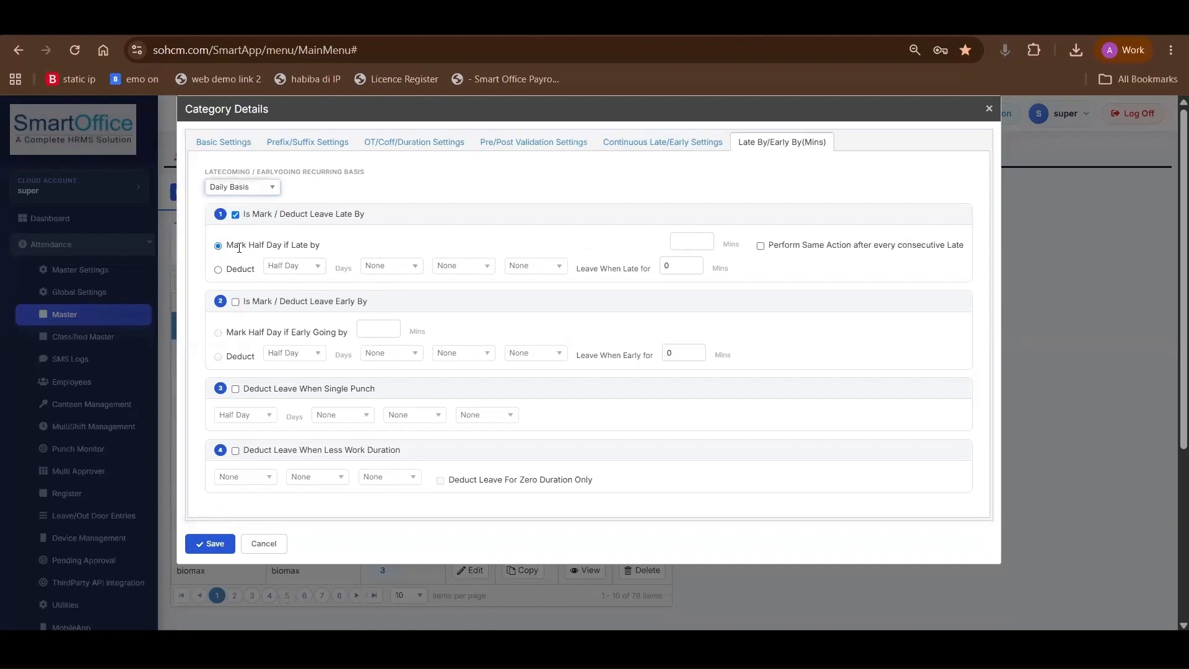
pyautogui.moveTo(239, 245); pyautogui.dragTo(296, 245)
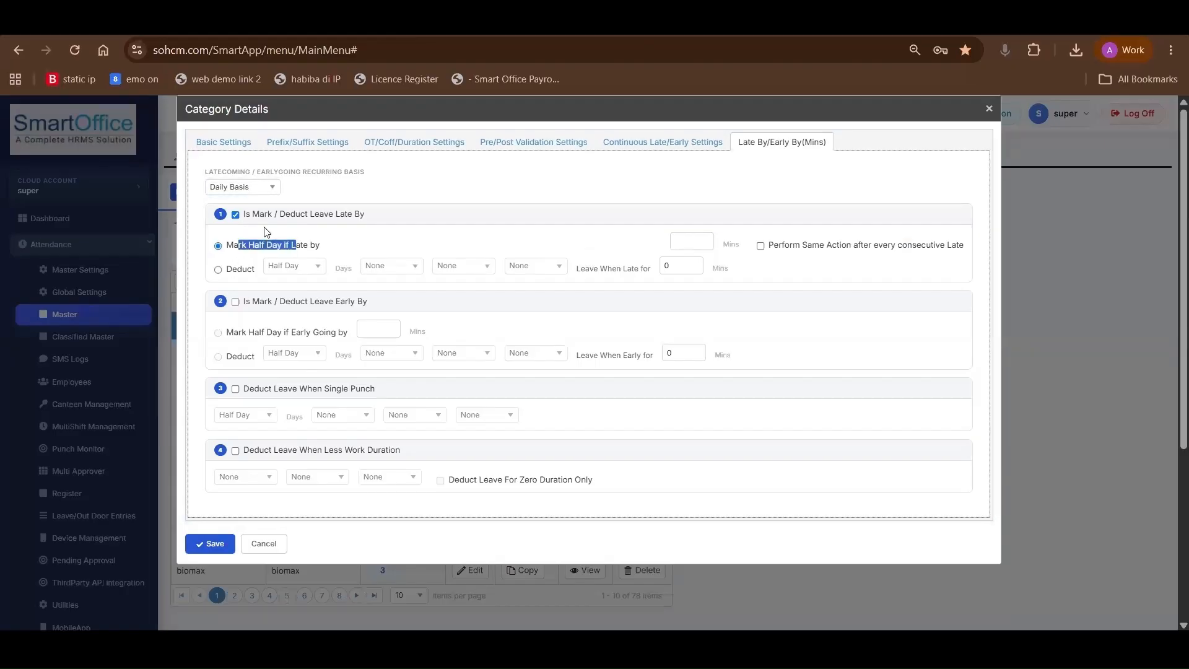
pyautogui.click(697, 239)
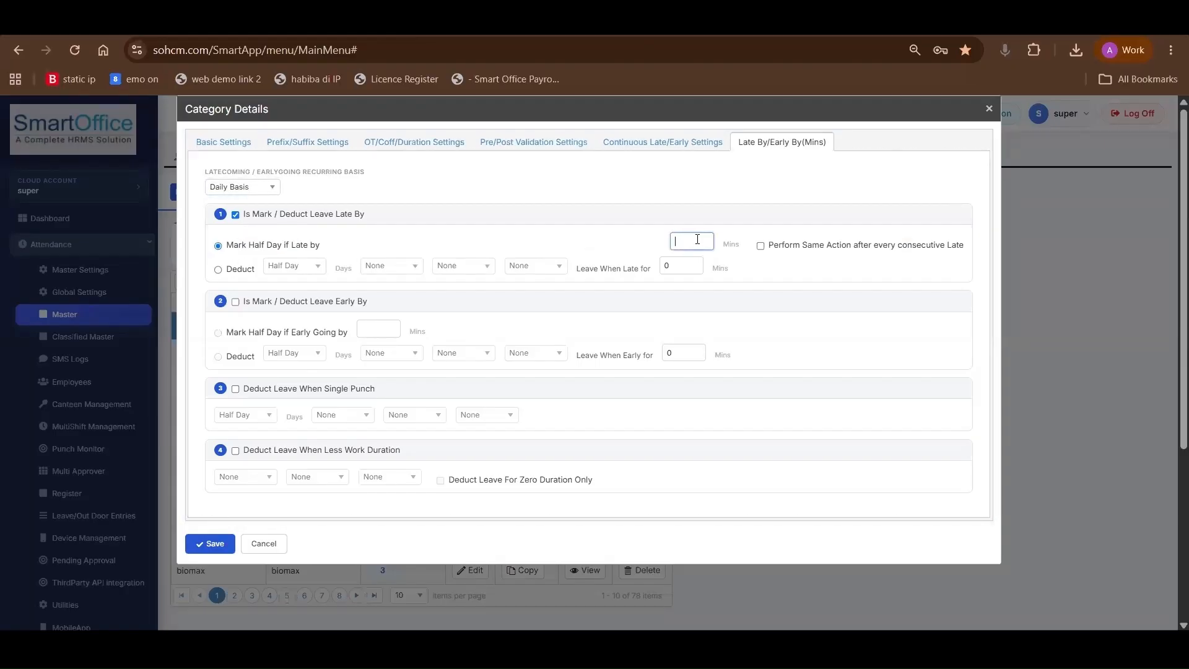
pyautogui.write('10')
pyautogui.click(217, 270)
# Enable the Early By rule to deduct half day leave when early for 10 minutes
pyautogui.click(236, 303)
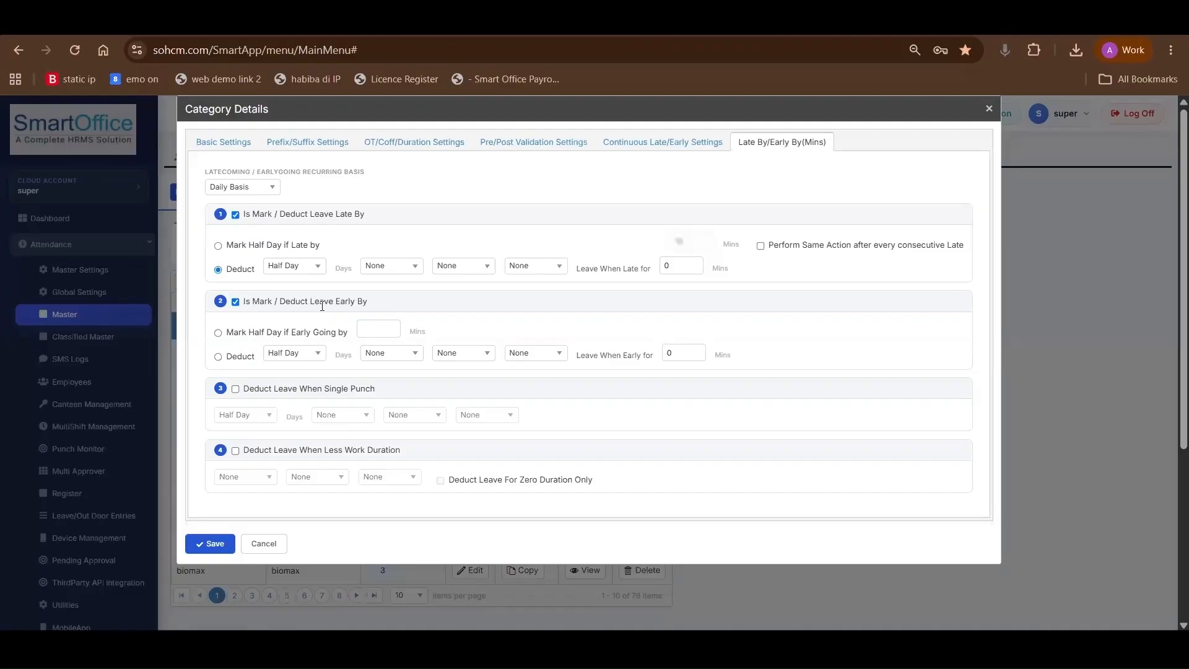
pyautogui.click(218, 333)
pyautogui.doubleClick(679, 354)
pyautogui.write('10')
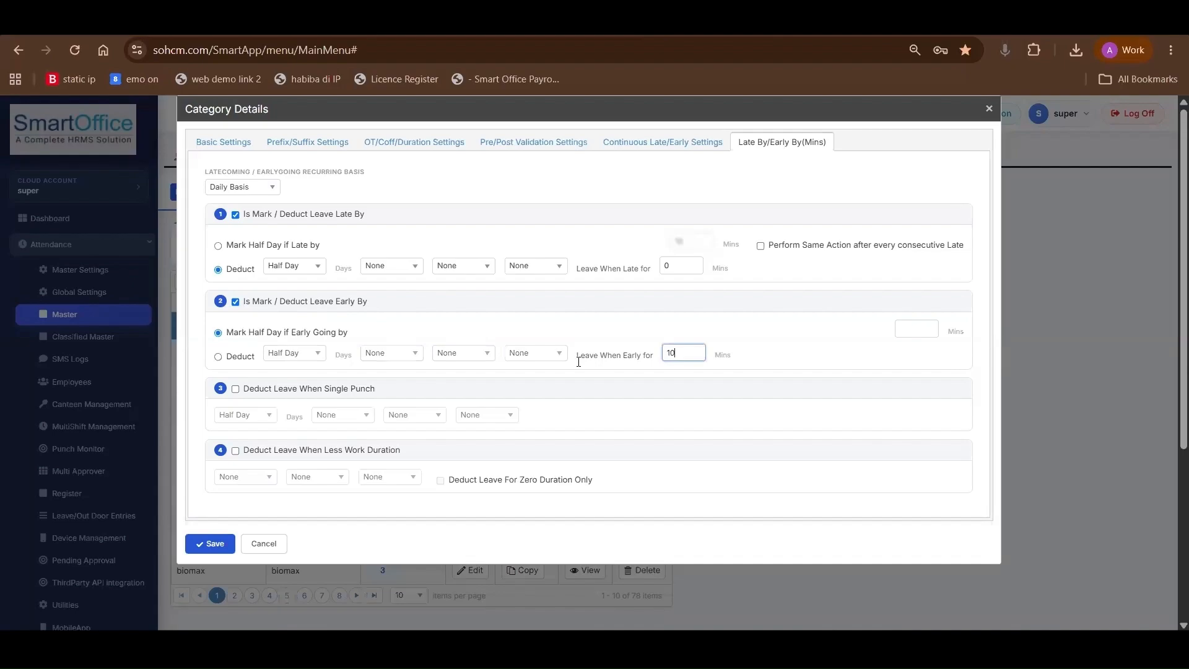
pyautogui.moveTo(249, 332); pyautogui.dragTo(282, 333)
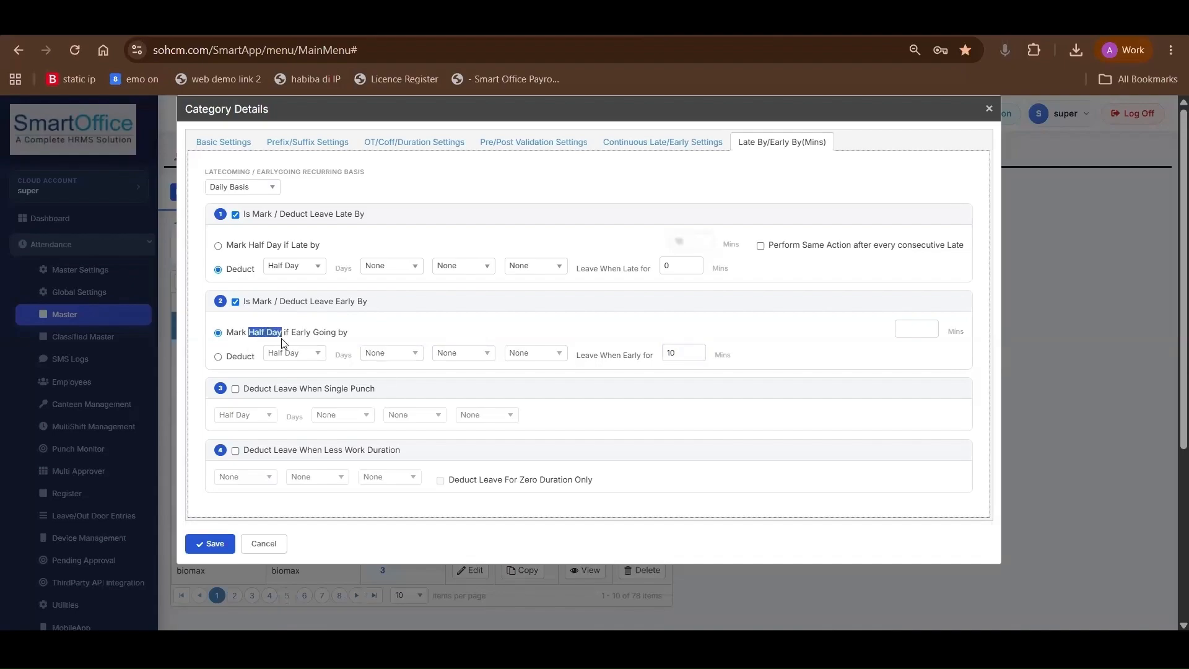
pyautogui.click(218, 357)
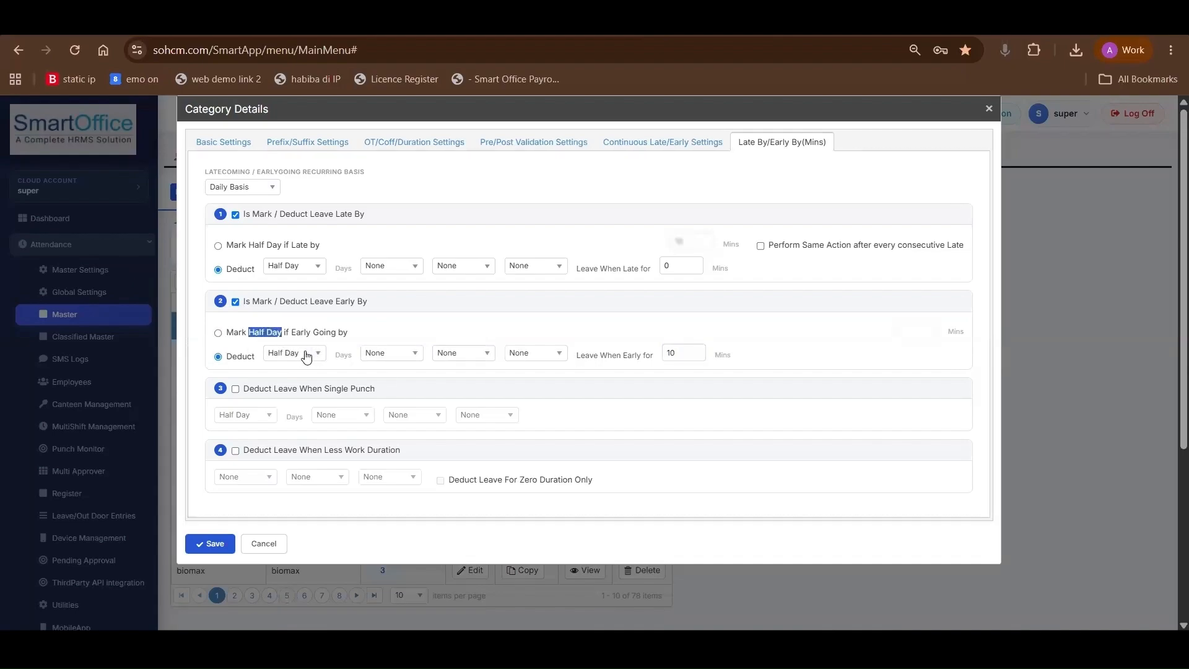
pyautogui.click(309, 353)
pyautogui.click(337, 376)
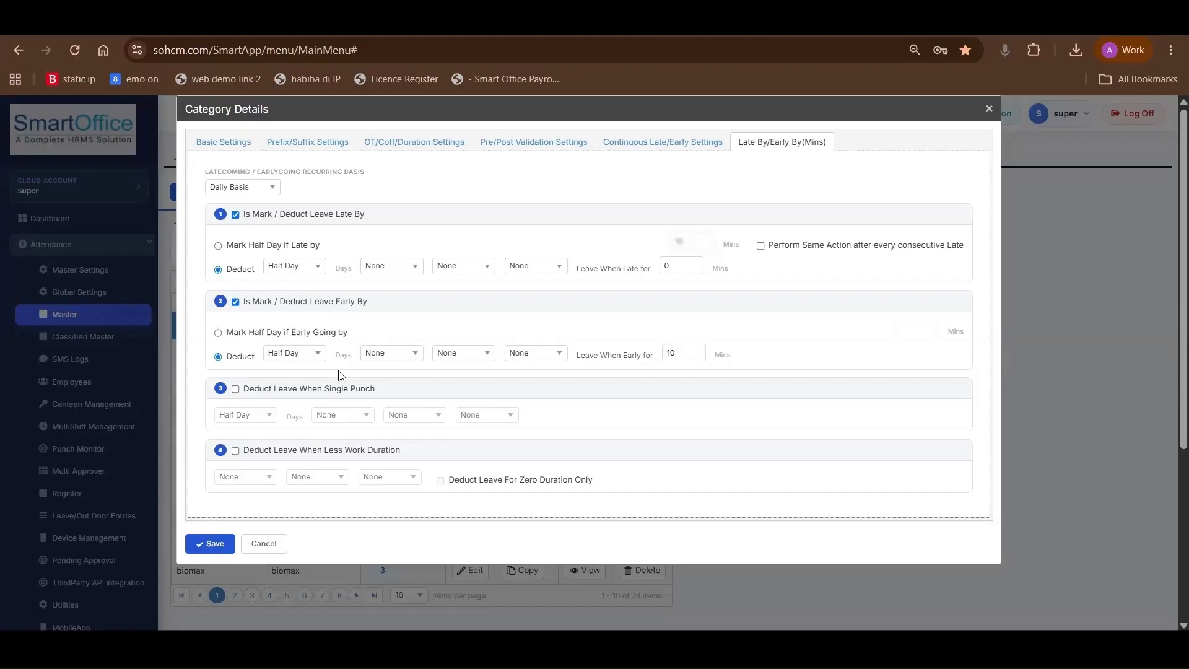
# Enable leave deduction for a single punch, set it to Full Day, and choose Absent as the third leave option
pyautogui.scroll(-2, 237, 304)
pyautogui.click(235, 298)
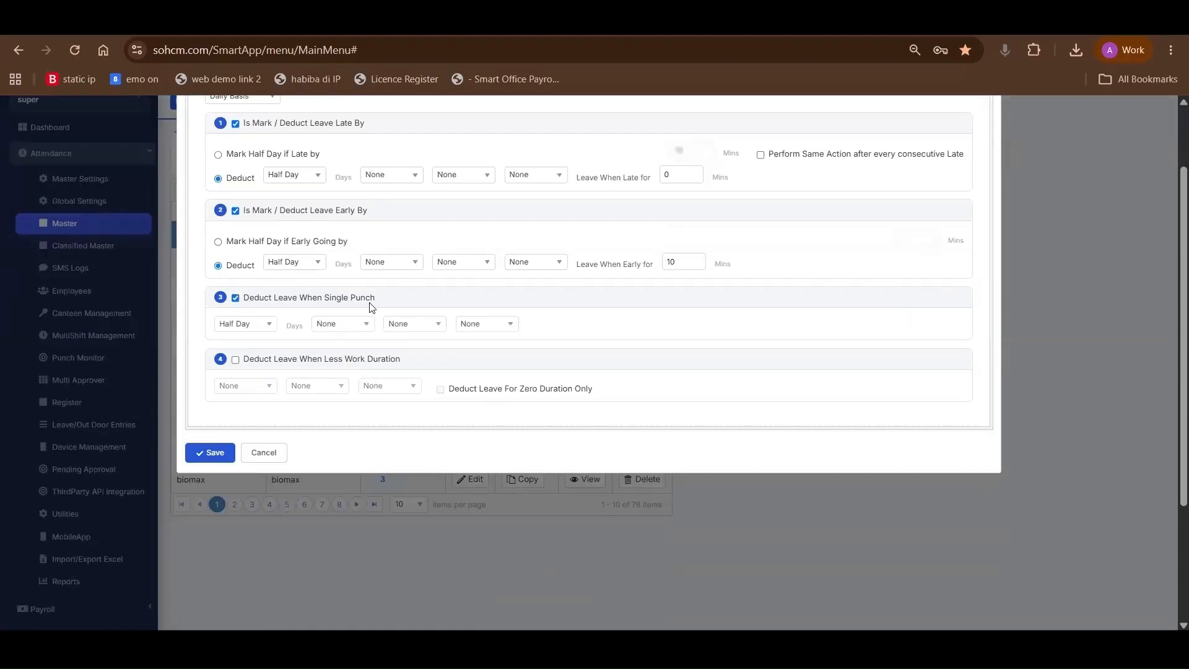
pyautogui.moveTo(249, 298); pyautogui.dragTo(391, 308)
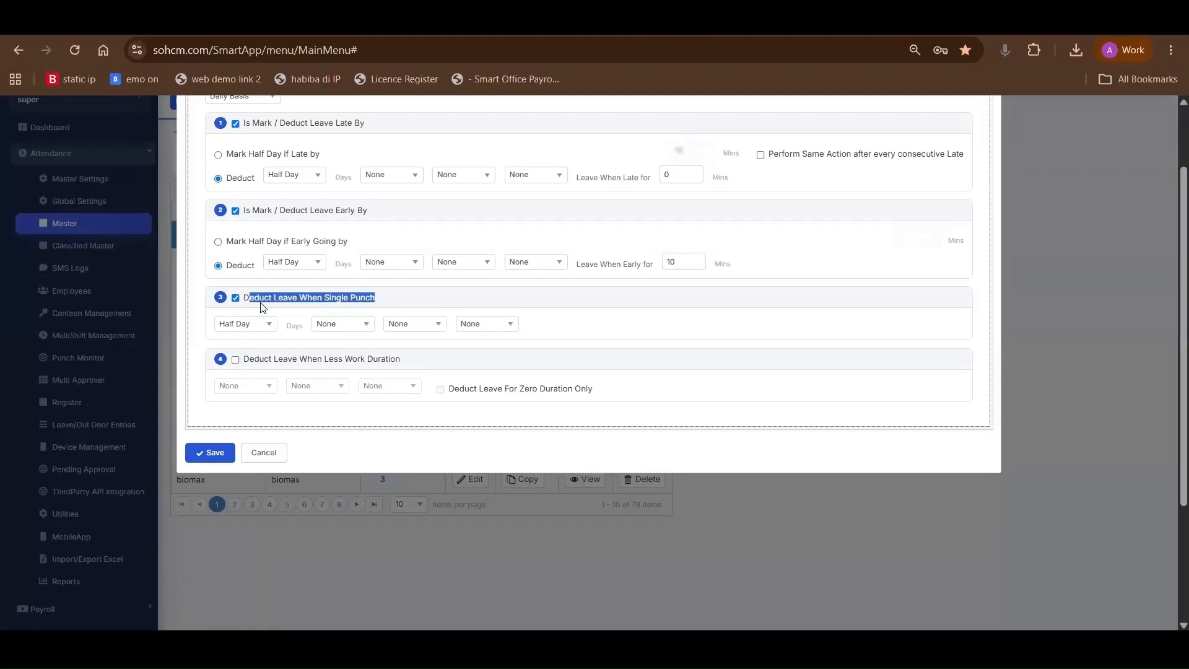
pyautogui.click(260, 325)
pyautogui.click(256, 353)
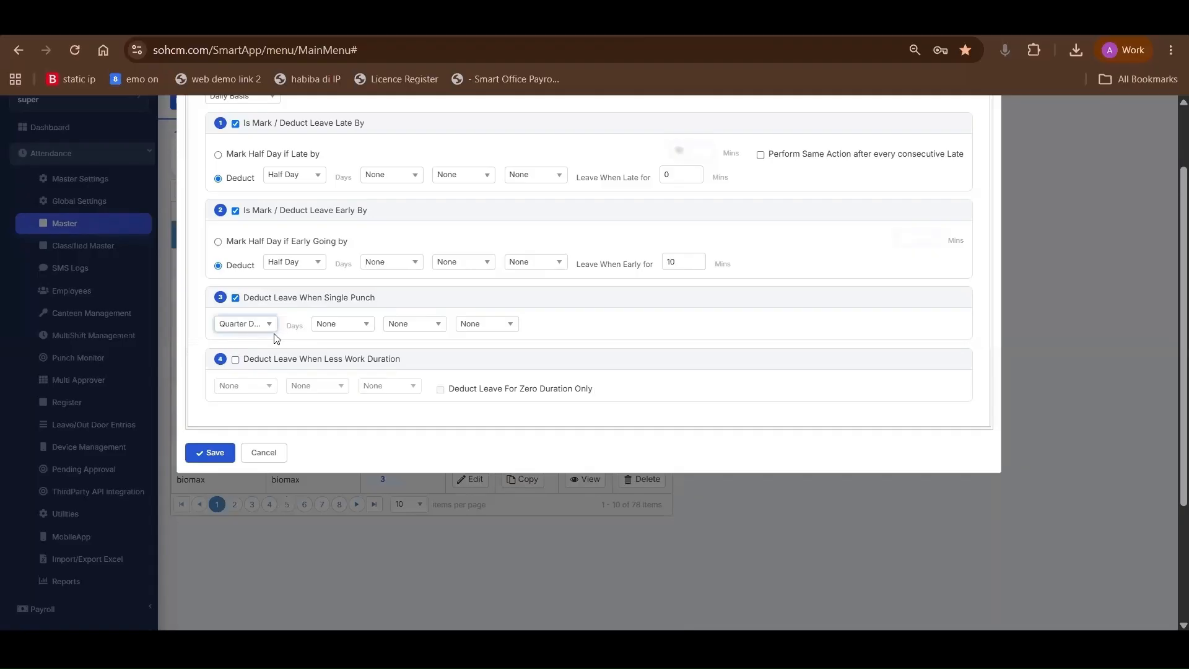
pyautogui.click(245, 332)
pyautogui.click(254, 369)
pyautogui.click(342, 330)
pyautogui.click(437, 325)
pyautogui.click(497, 328)
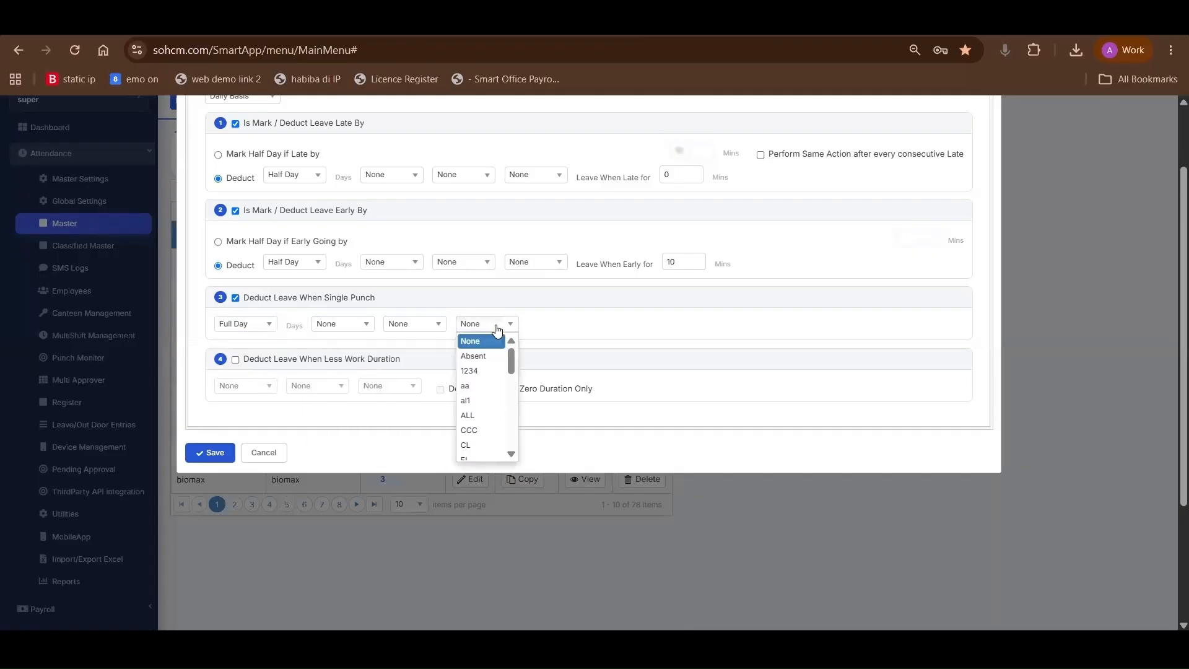
pyautogui.click(474, 356)
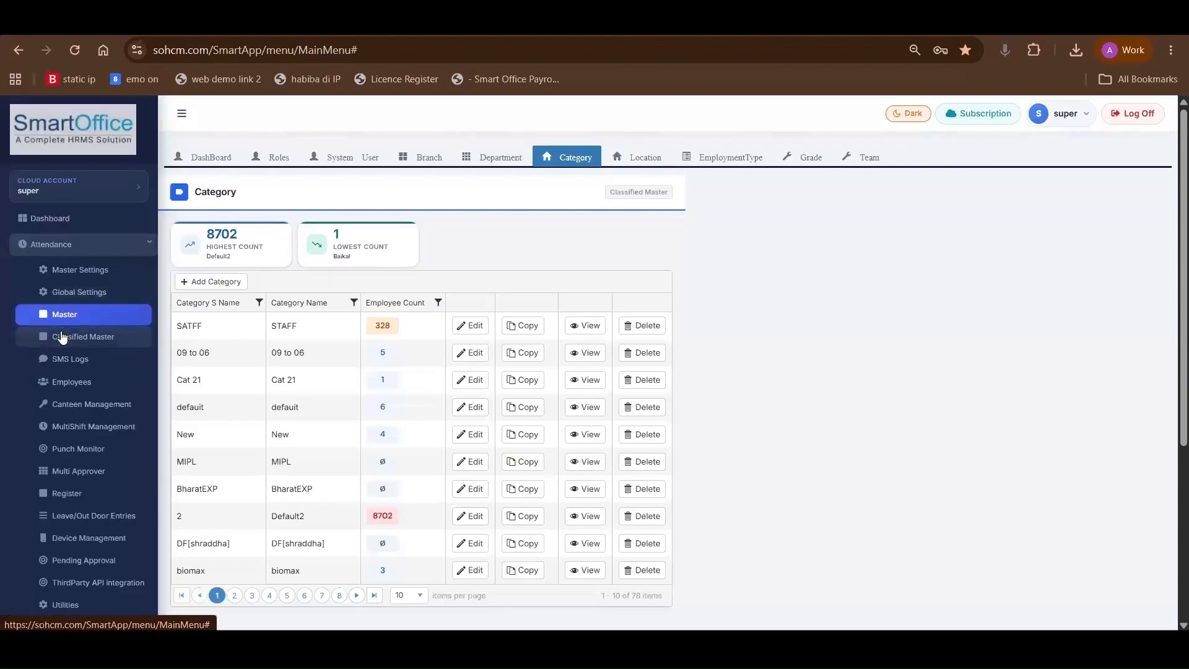
# Open the Designation classified master, review the new designation form without saving, and look over the designation list
pyautogui.click(81, 341)
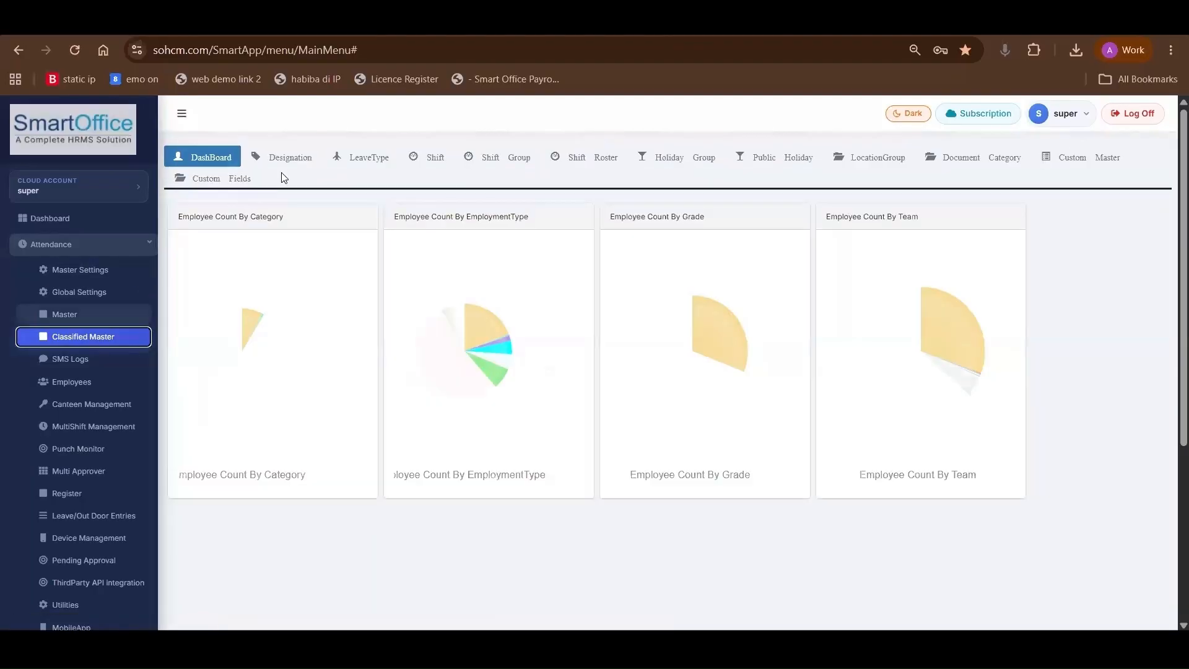
pyautogui.click(288, 159)
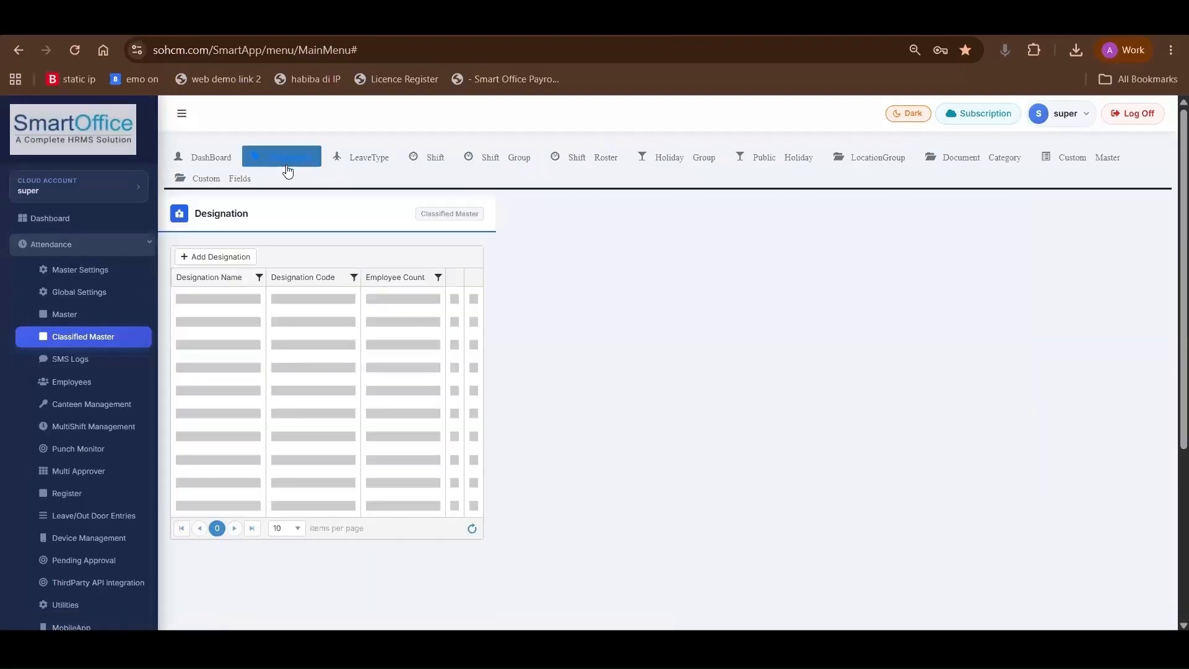
pyautogui.click(217, 256)
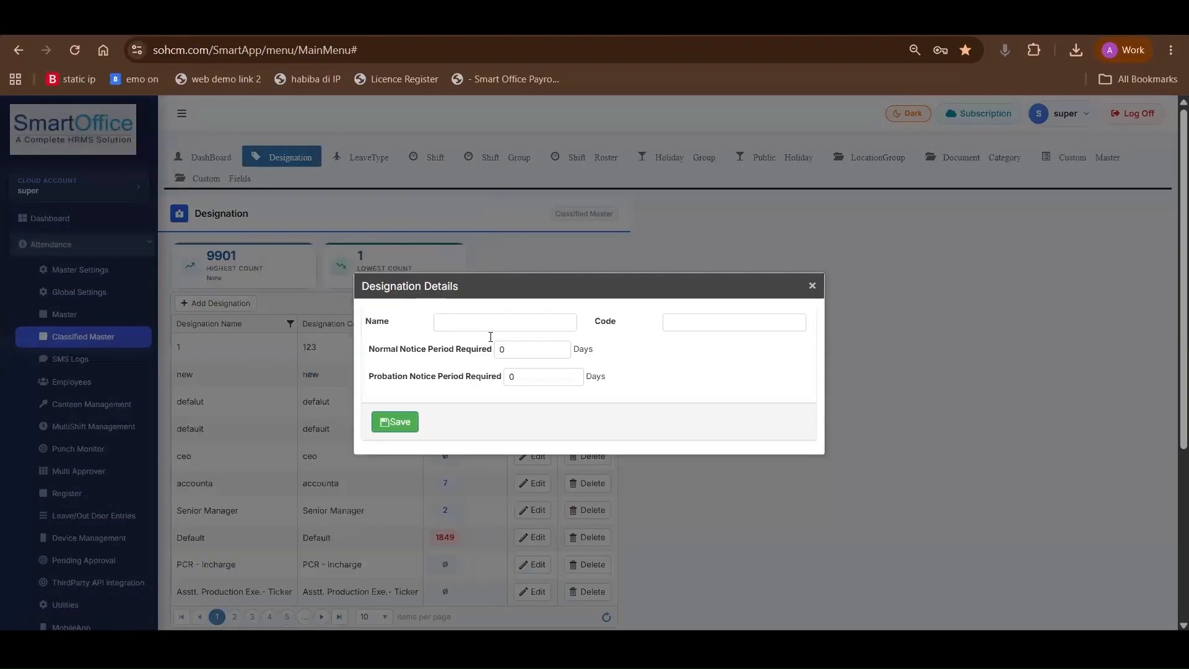
pyautogui.click(490, 324)
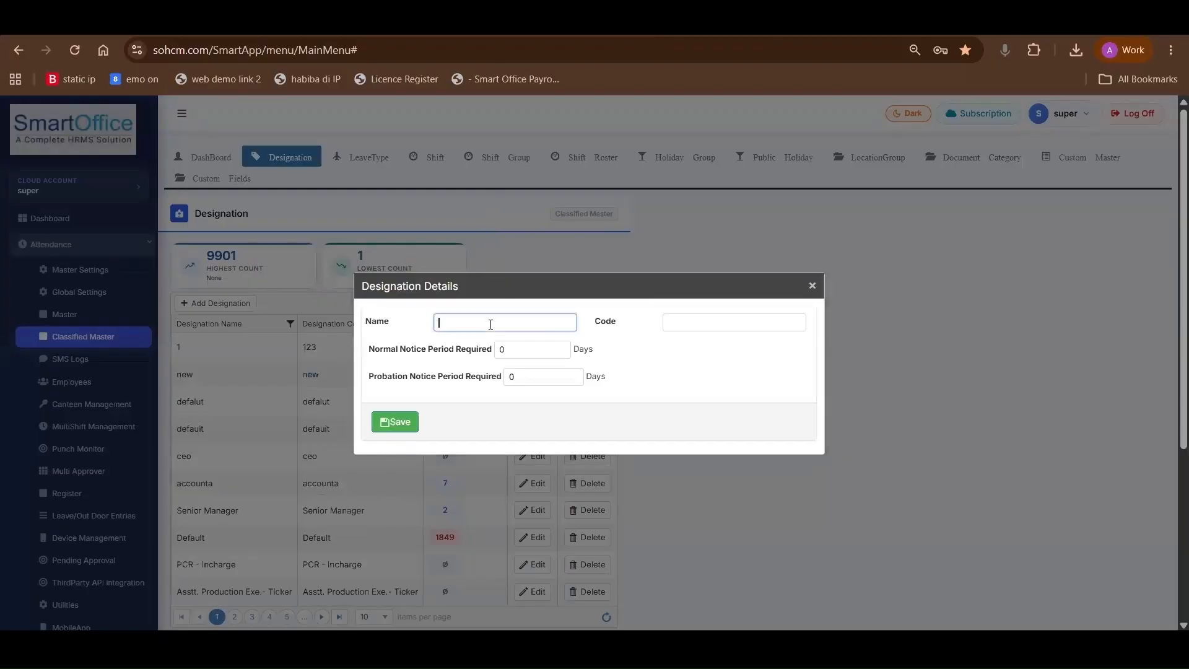
pyautogui.click(800, 300)
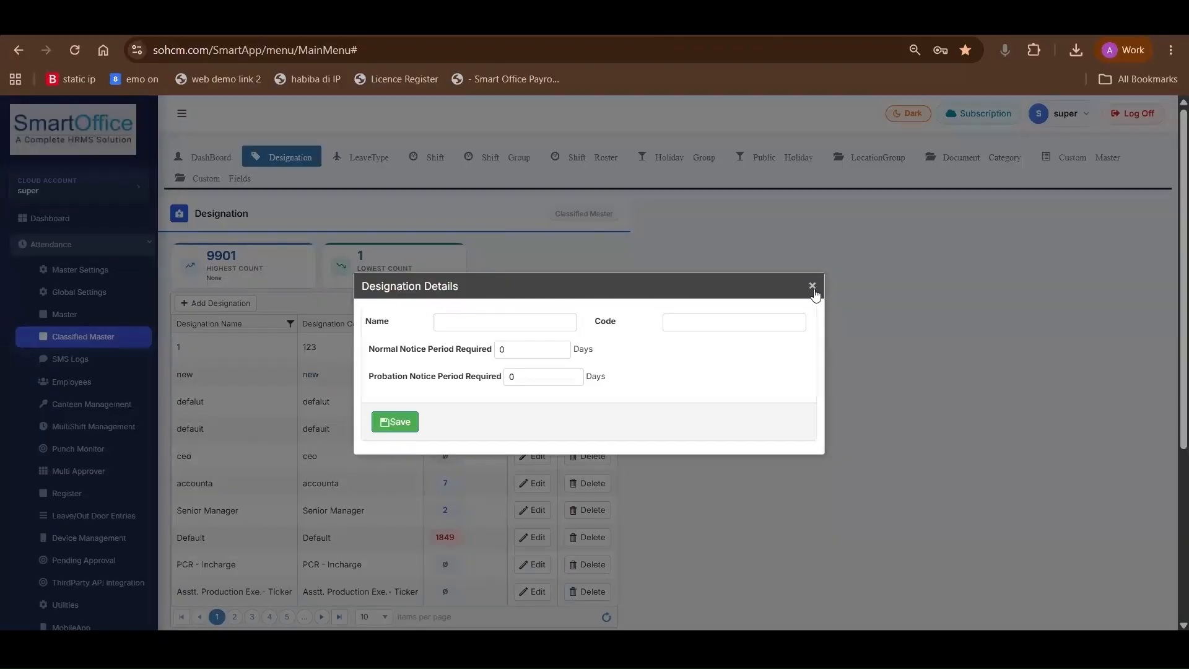
pyautogui.click(813, 287)
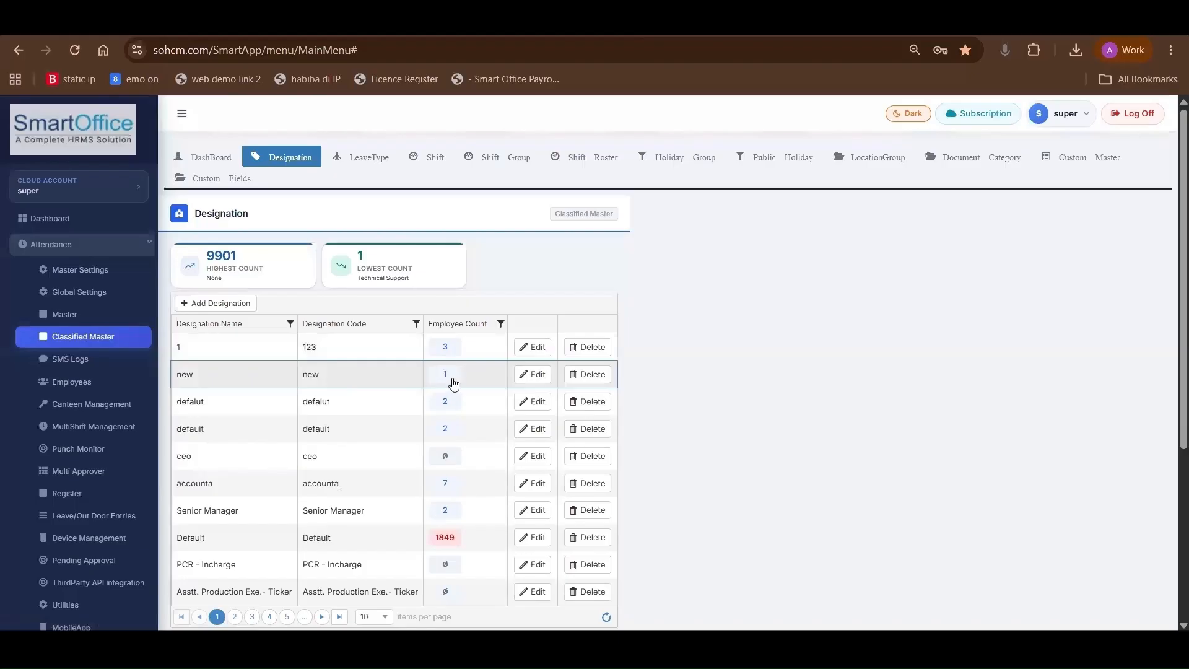
pyautogui.scroll(-2, 454, 384)
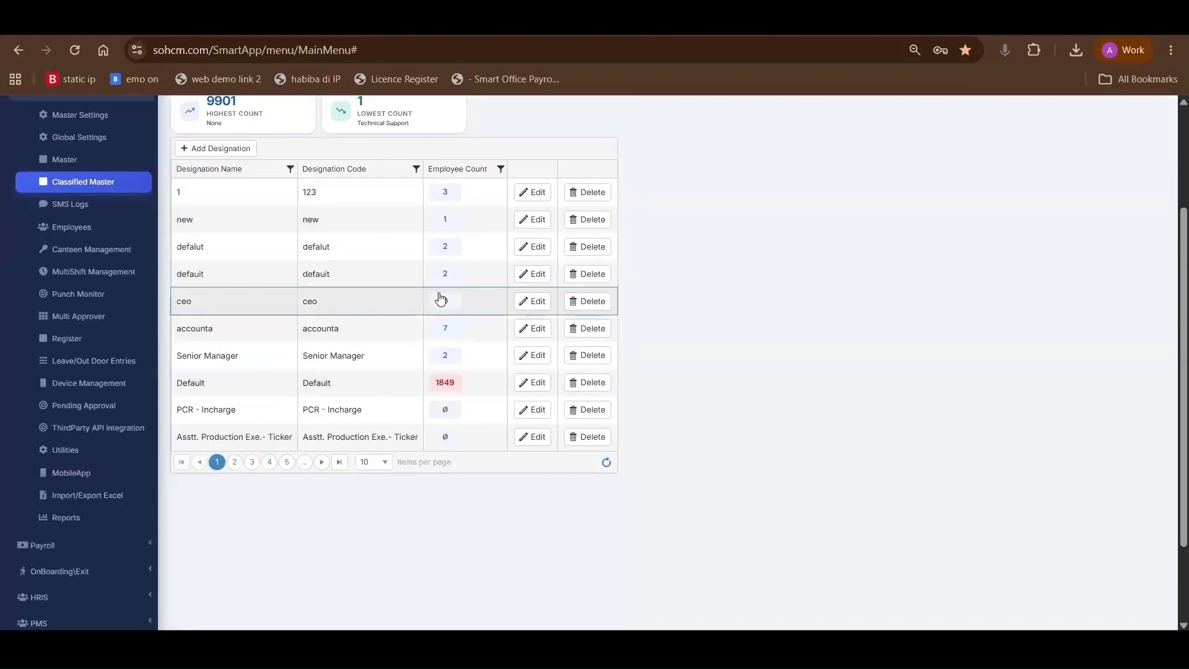
pyautogui.scroll(2, 439, 294)
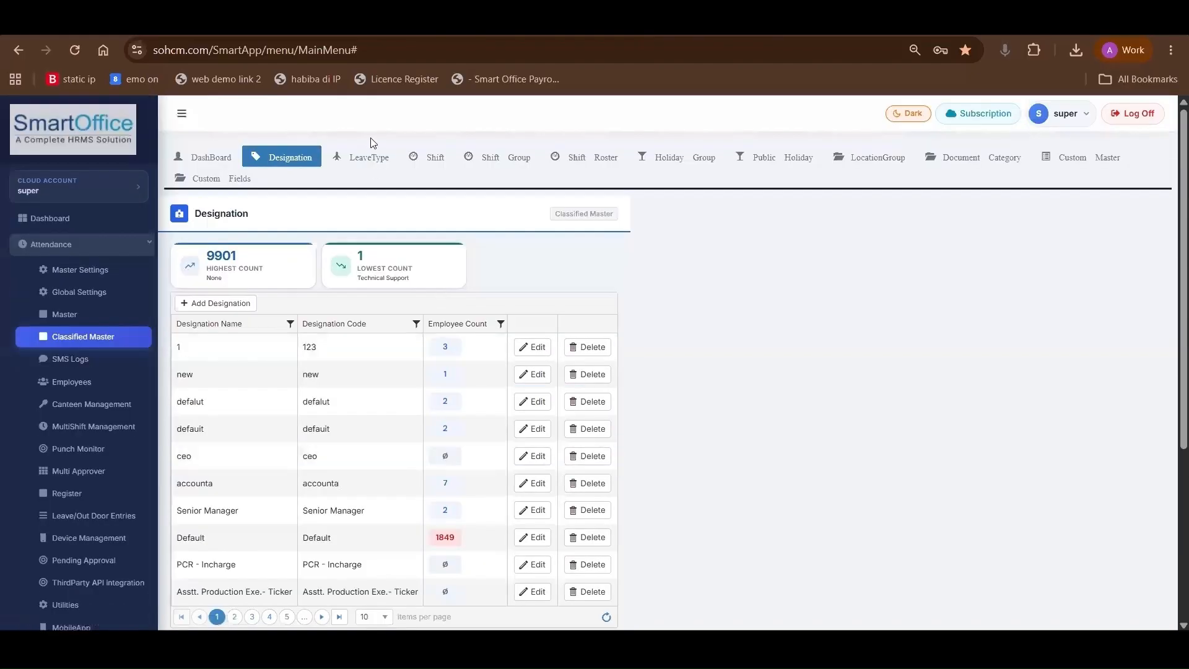
# Open the Shift classified master, start a new shift, and review its name, code and company fields
pyautogui.click(410, 158)
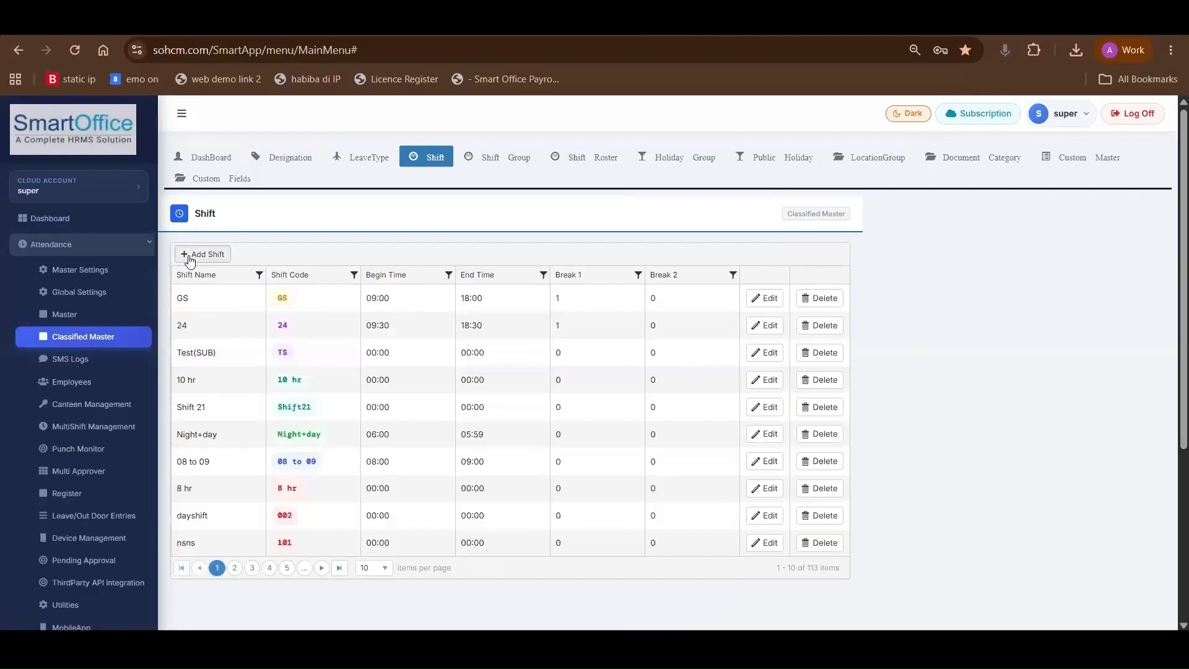
pyautogui.click(190, 256)
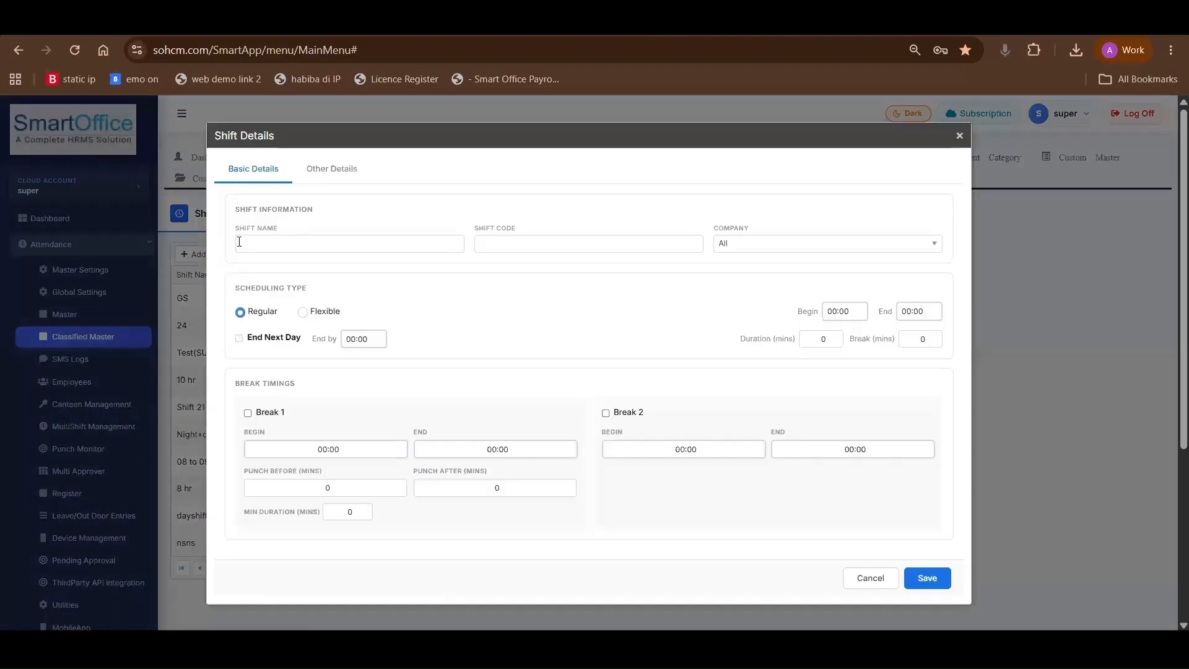
pyautogui.click(239, 242)
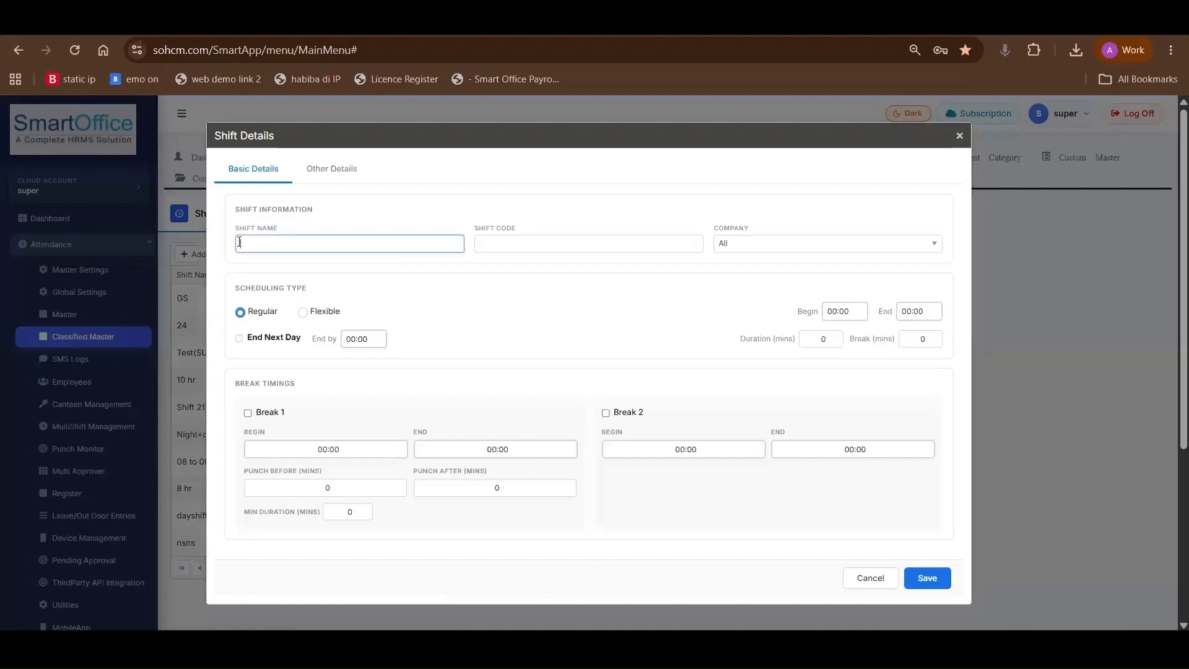
pyautogui.click(559, 241)
pyautogui.press('Tab')
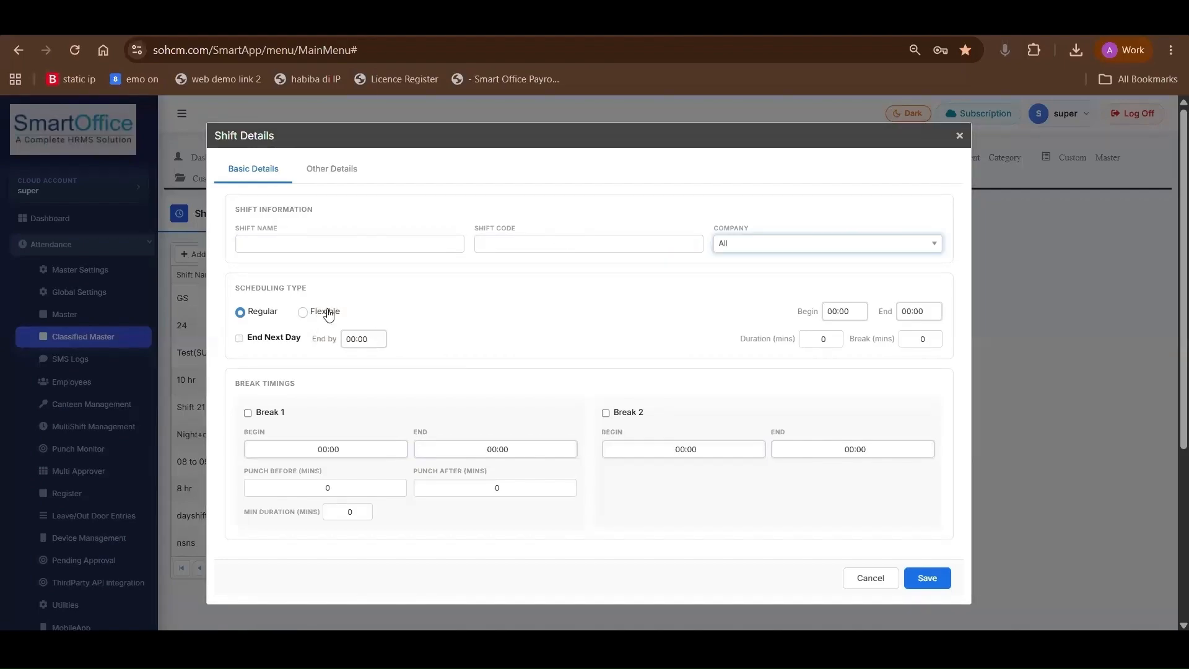
pyautogui.scroll(-2, 322, 232)
pyautogui.scroll(1, 322, 232)
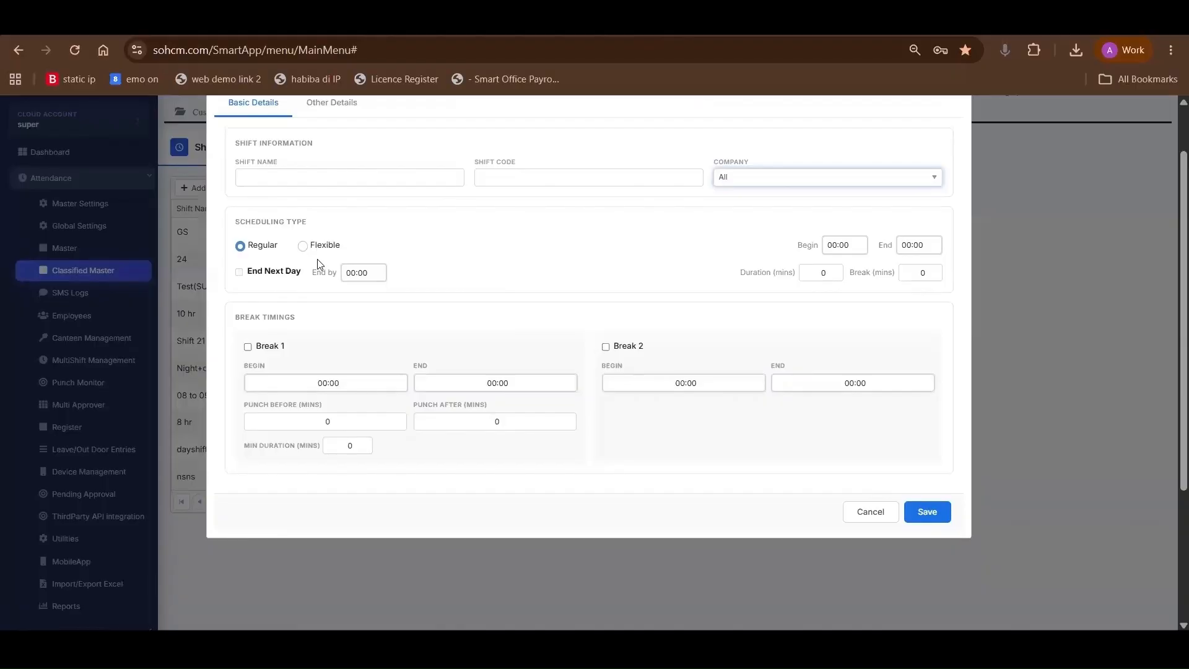
# Try Flexible scheduling for the new shift with End Next Day enabled, and return the scheduling type to Regular
pyautogui.click(303, 246)
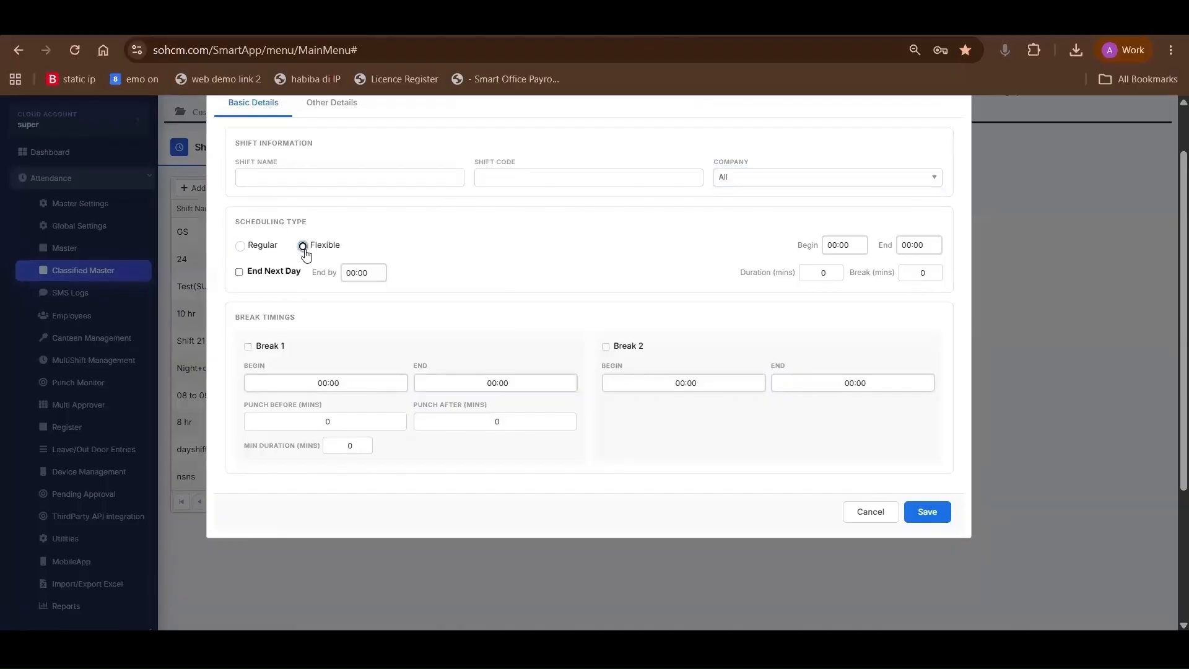
pyautogui.click(246, 248)
pyautogui.click(303, 246)
pyautogui.click(239, 272)
pyautogui.click(355, 271)
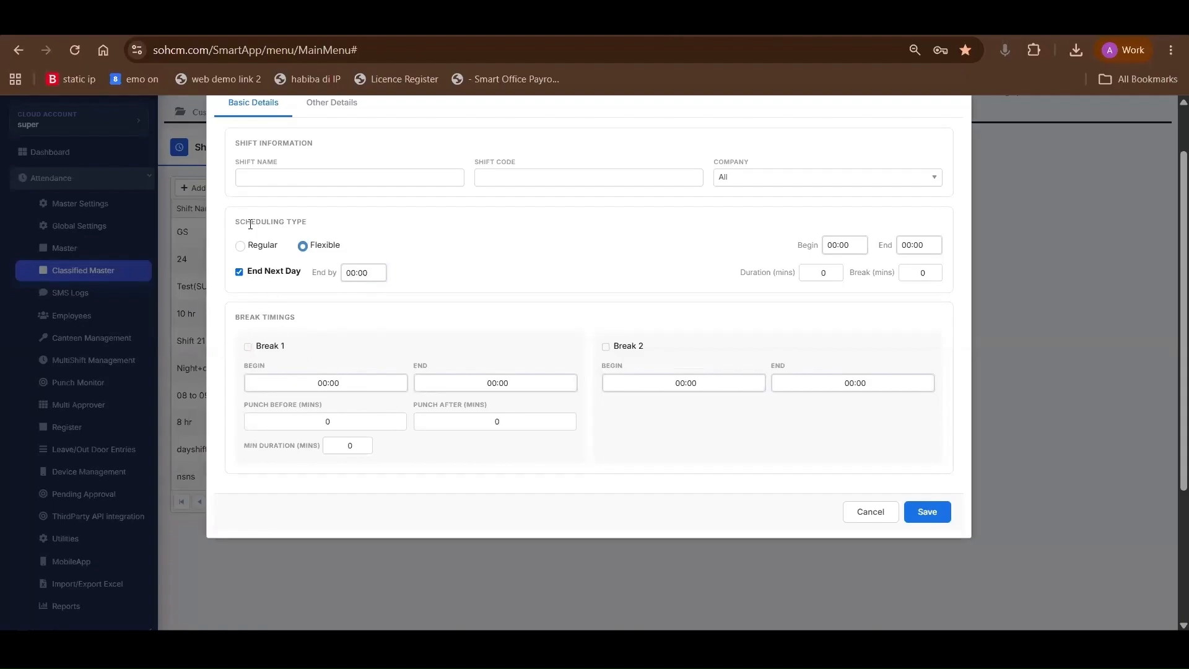
pyautogui.click(240, 246)
# Enable Break 1 and Break 2 for the shift and go through their begin and end time fields
pyautogui.click(258, 346)
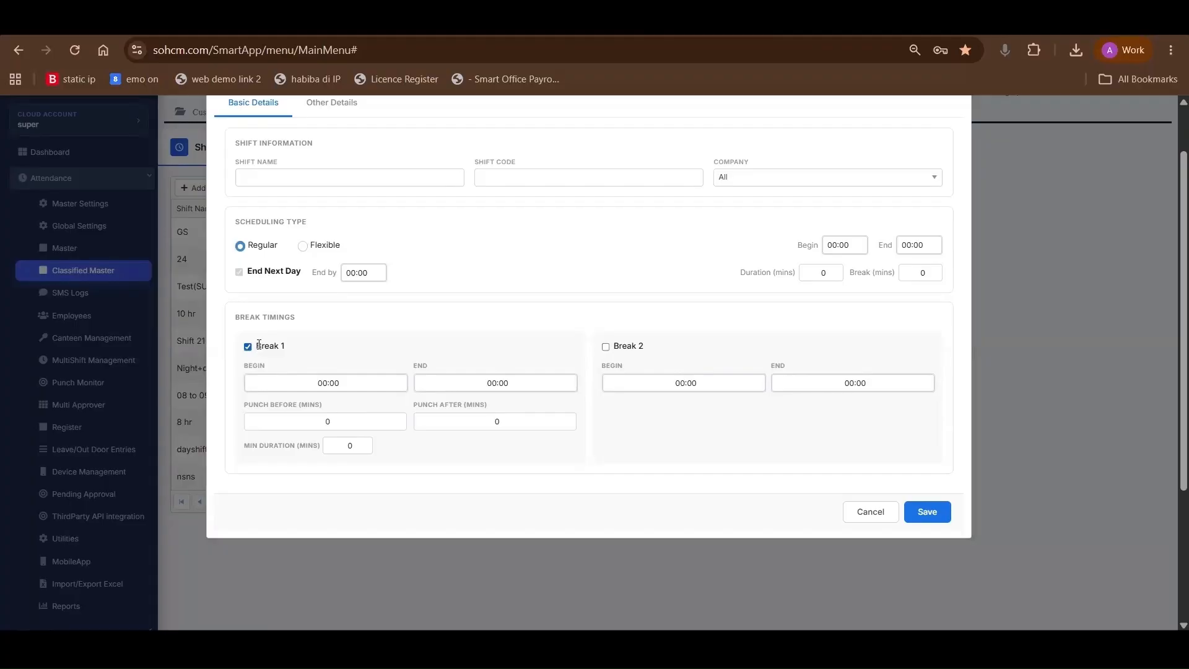
pyautogui.moveTo(259, 346); pyautogui.dragTo(387, 367)
pyautogui.click(358, 370)
pyautogui.click(607, 348)
pyautogui.click(372, 383)
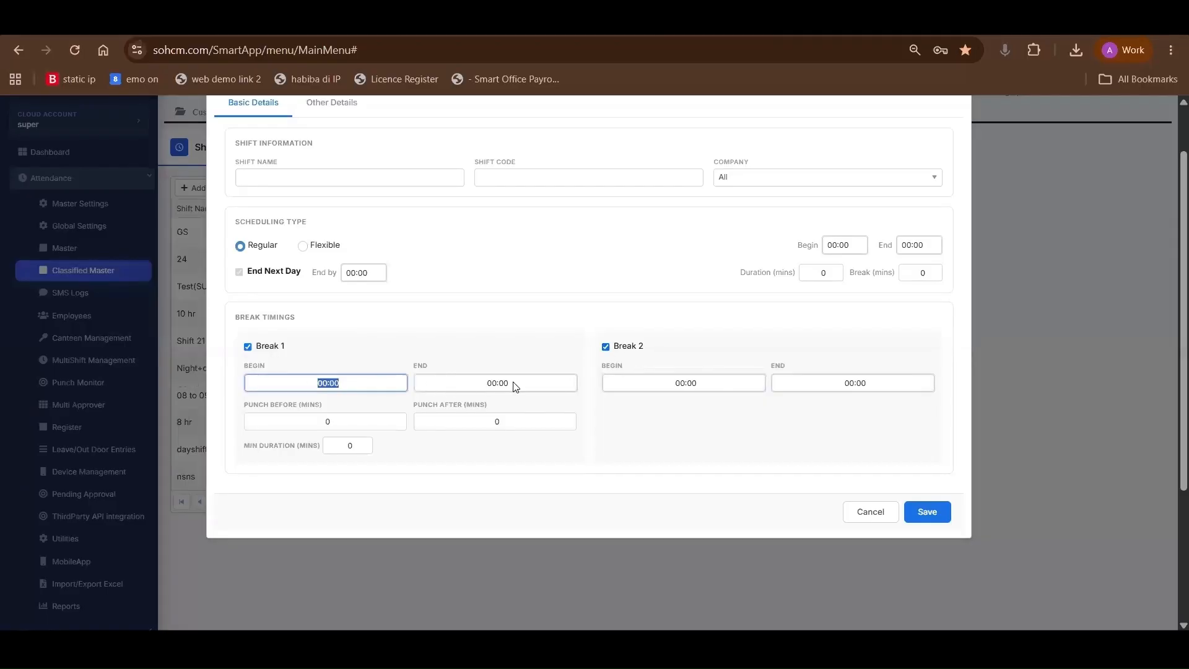
pyautogui.click(479, 383)
pyautogui.click(694, 387)
pyautogui.click(846, 389)
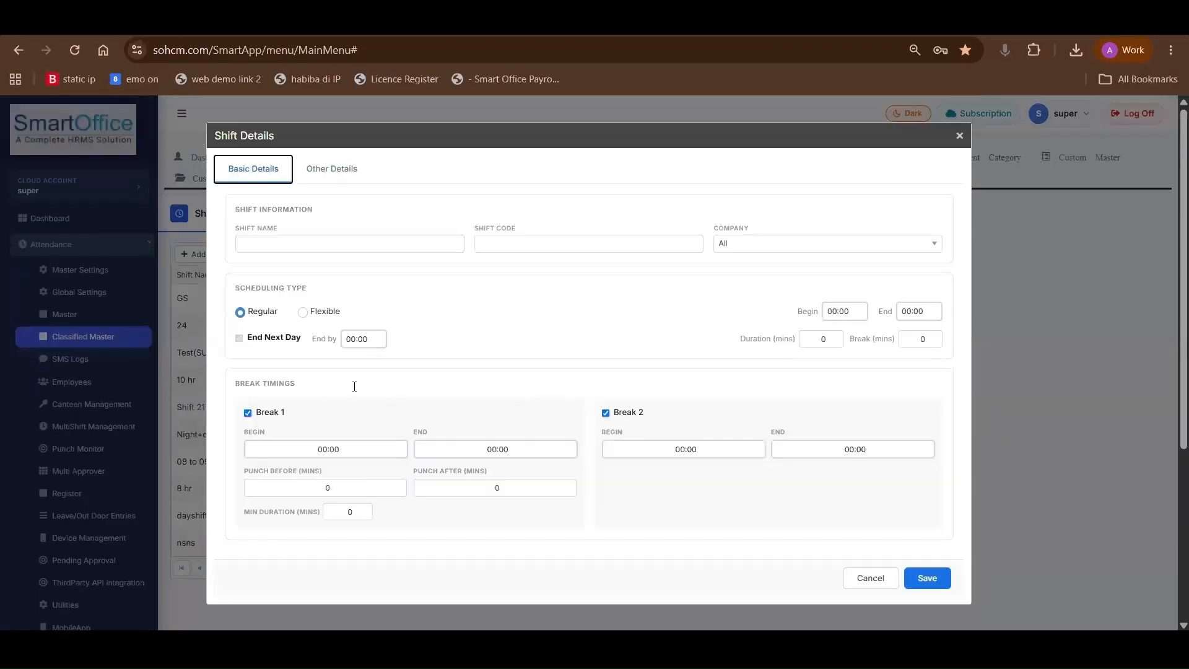
# Enable both punch window limits in the shift's other details and set the punch begin duration to 60 minutes
pyautogui.scroll(2, 354, 385)
pyautogui.click(345, 178)
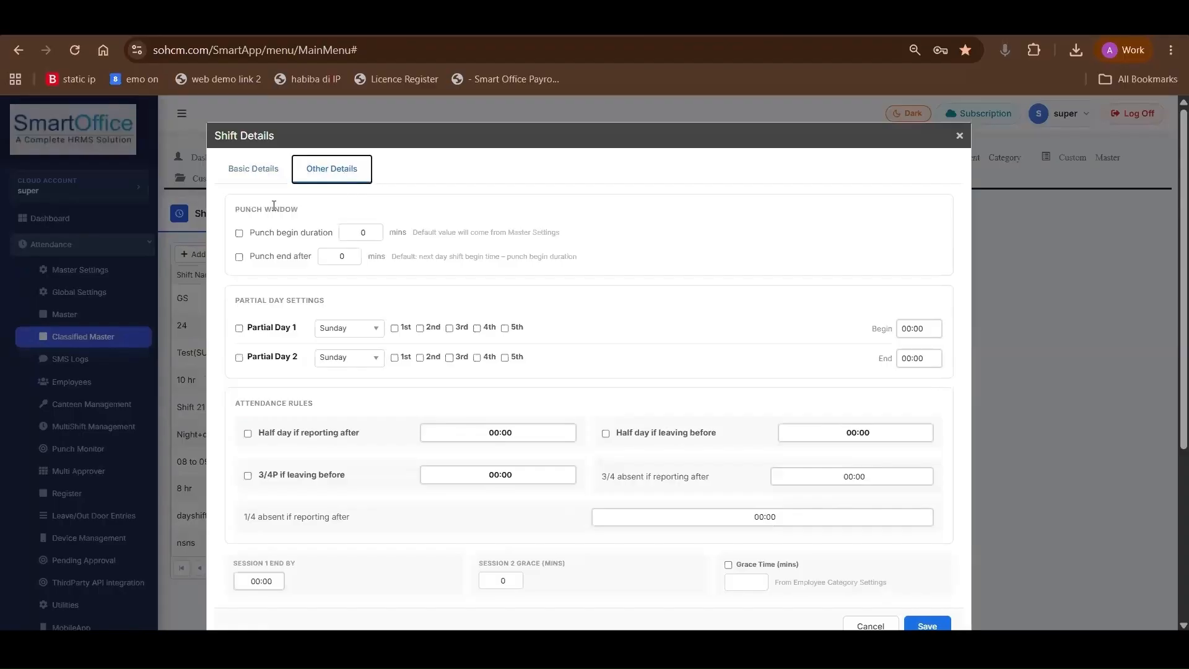
pyautogui.click(239, 233)
pyautogui.click(239, 257)
pyautogui.doubleClick(362, 235)
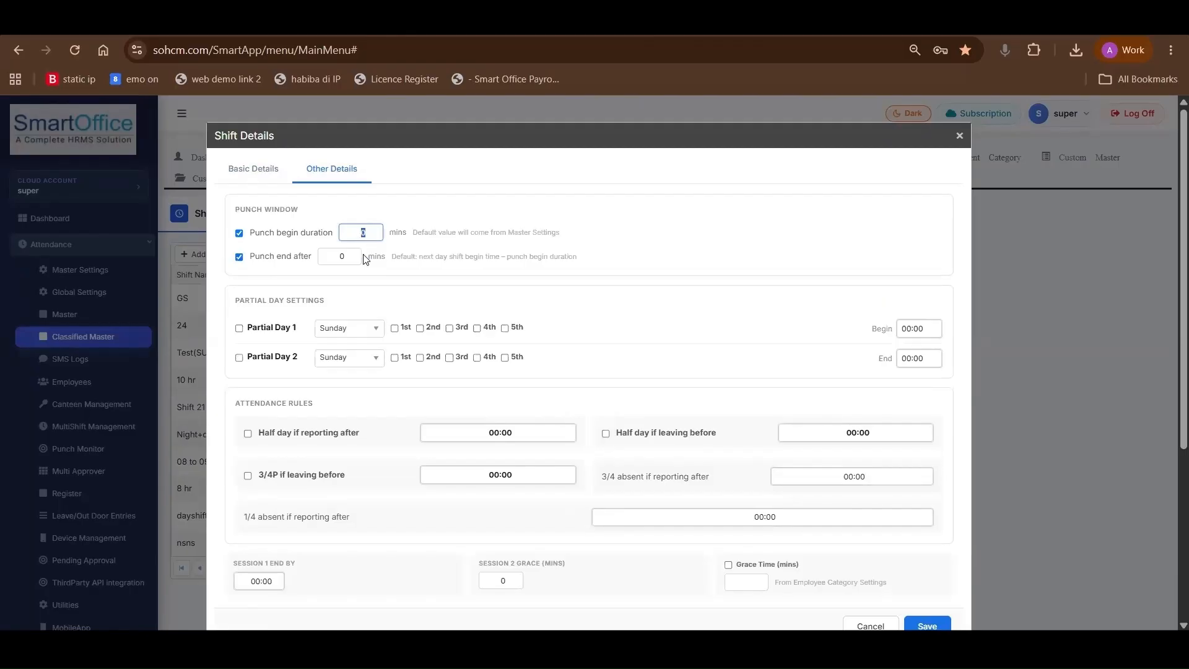
pyautogui.write('60')
pyautogui.press('Tab')
# Enable both partial days on Saturday, choosing the 2nd and 4th for Partial Day 1 and the 2nd for Partial Day 2
pyautogui.click(239, 329)
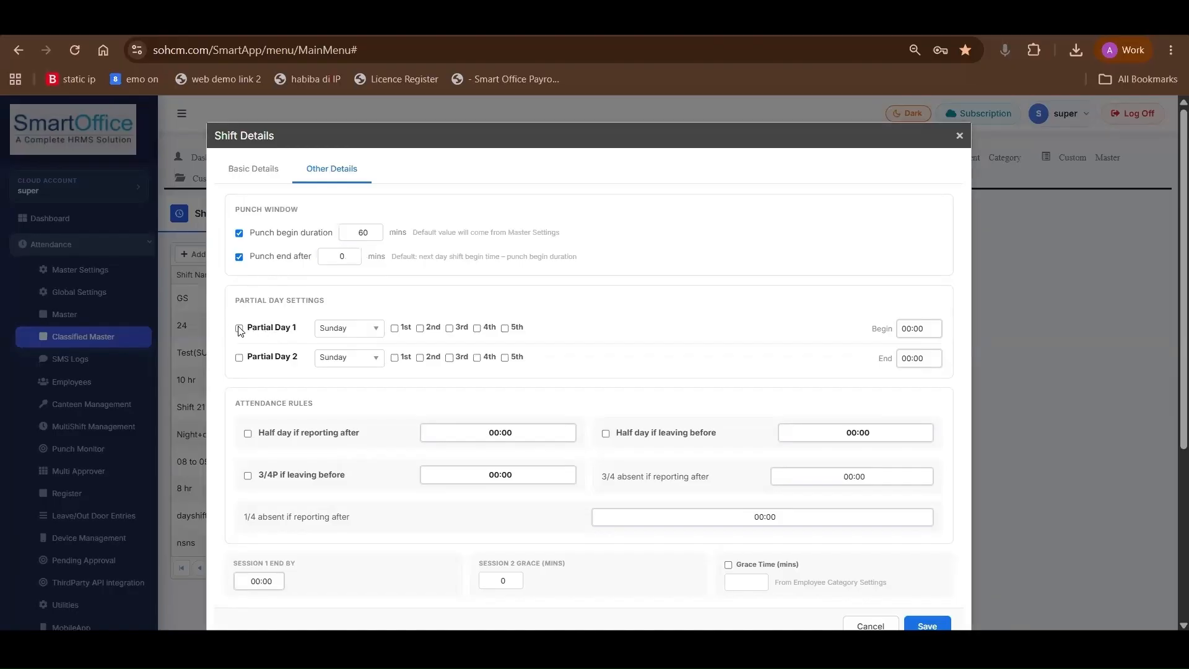
pyautogui.click(239, 358)
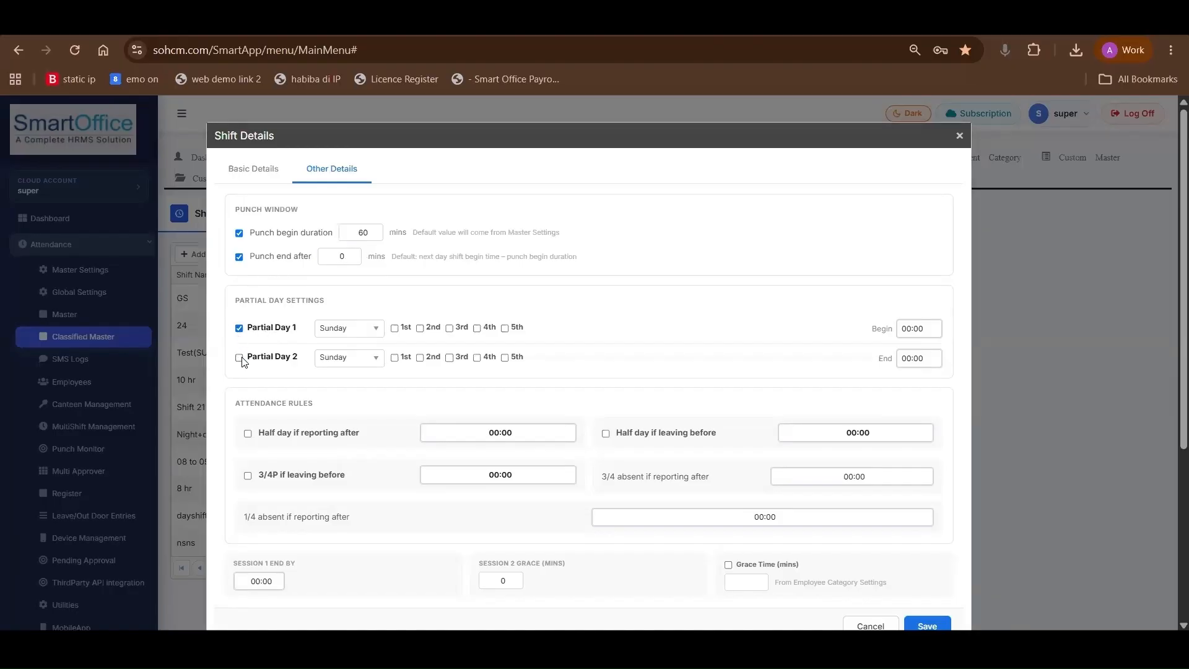
pyautogui.click(375, 329)
pyautogui.click(363, 436)
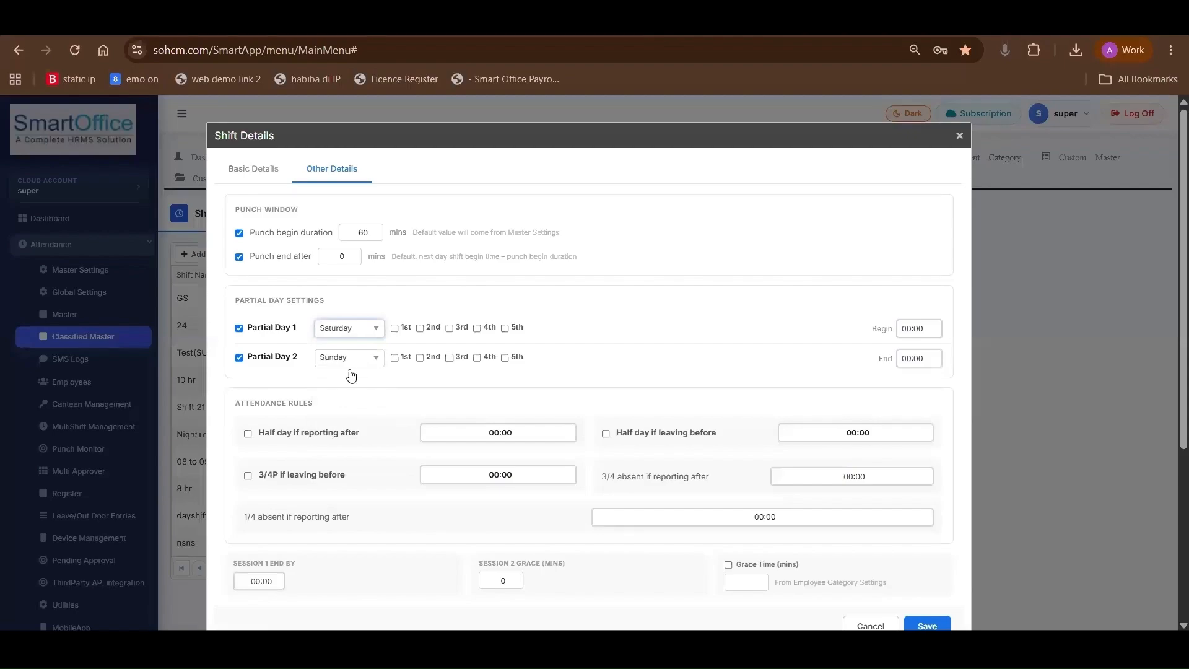
pyautogui.click(351, 359)
pyautogui.click(337, 465)
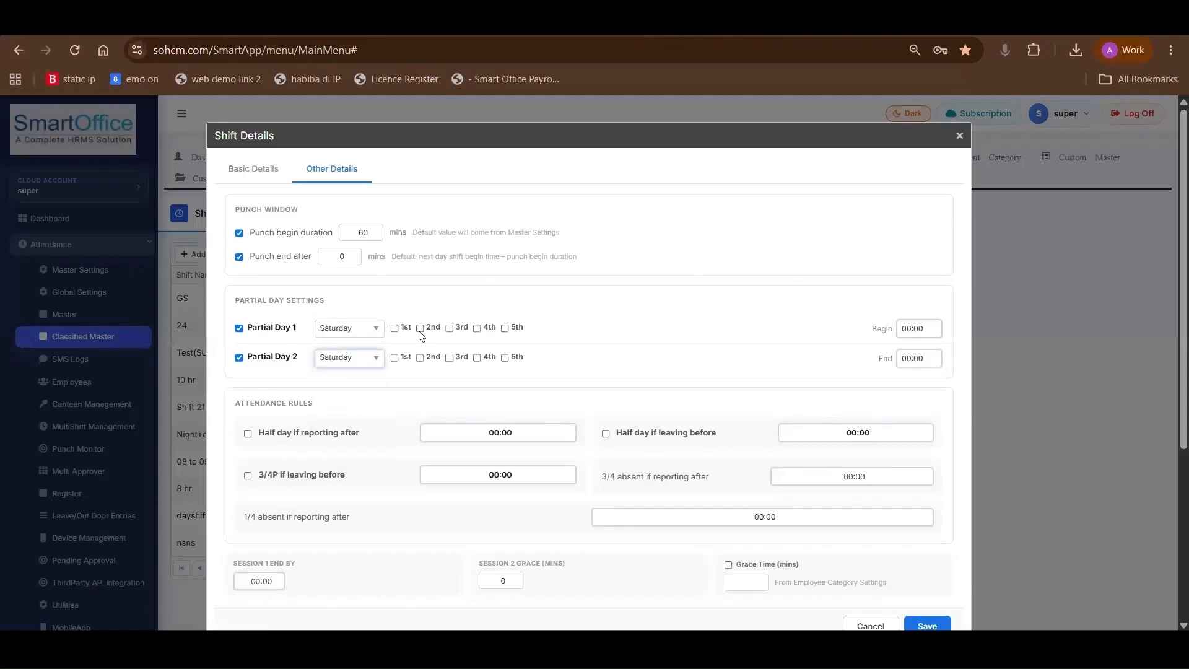
pyautogui.click(420, 329)
pyautogui.click(476, 328)
pyautogui.click(420, 358)
pyautogui.click(935, 332)
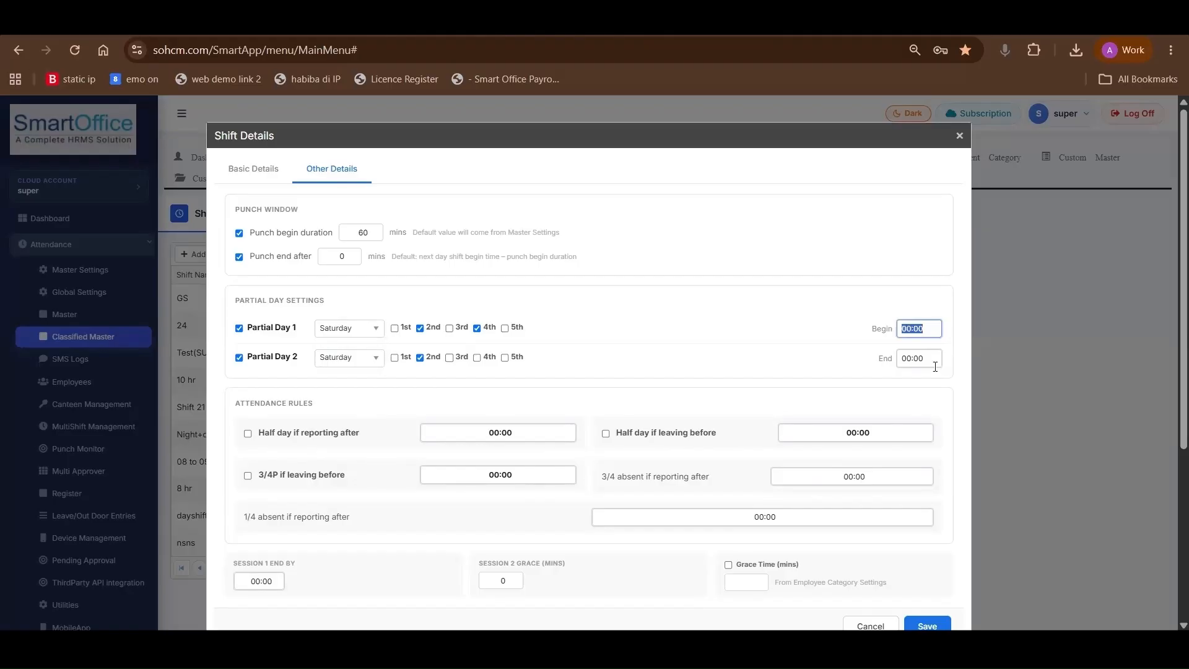
pyautogui.press('Tab')
# Enable the attendance rule for half day if reporting after and set its time to 11:00
pyautogui.scroll(-1, 894, 372)
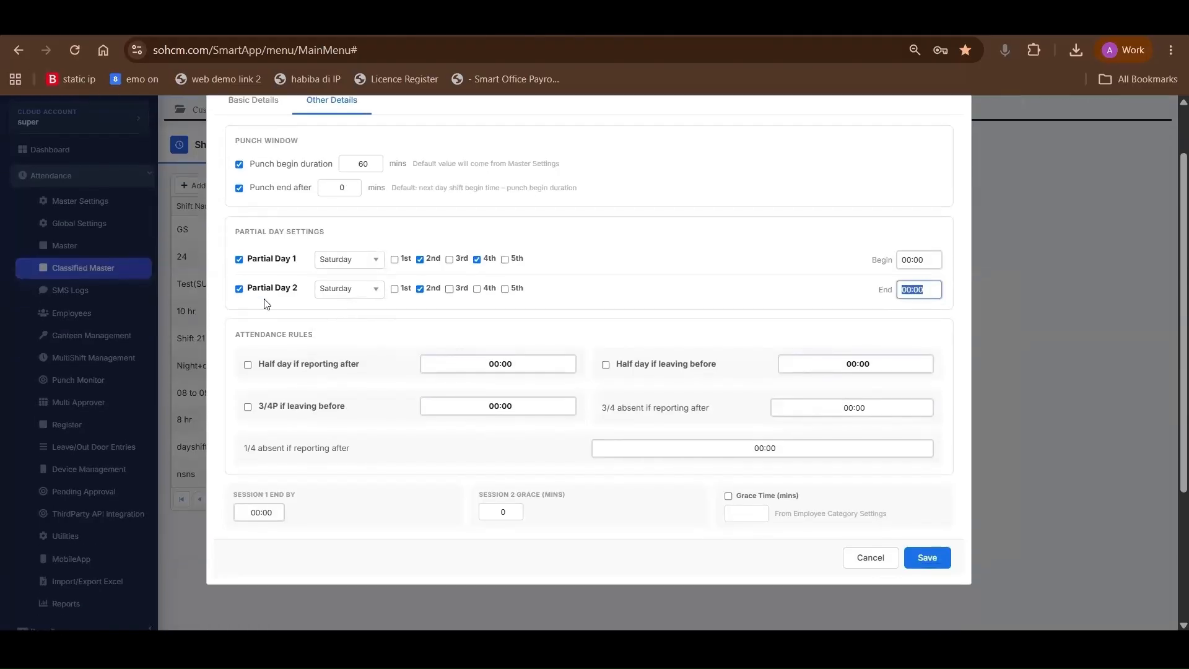
pyautogui.moveTo(234, 335); pyautogui.dragTo(327, 339)
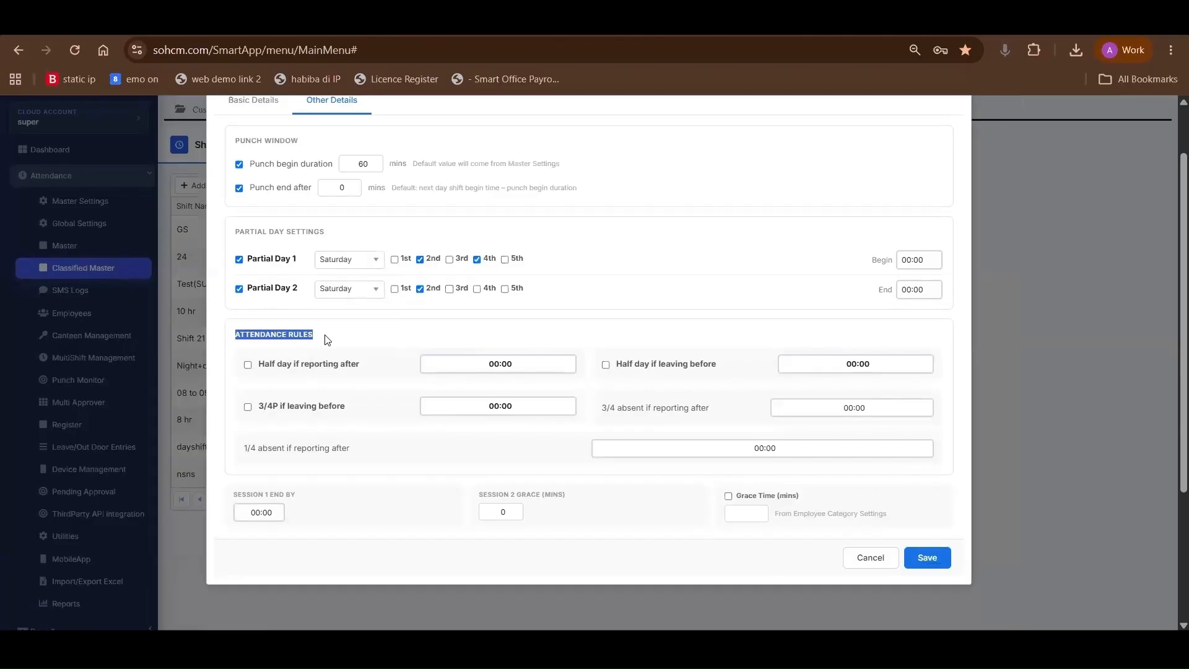
pyautogui.click(248, 366)
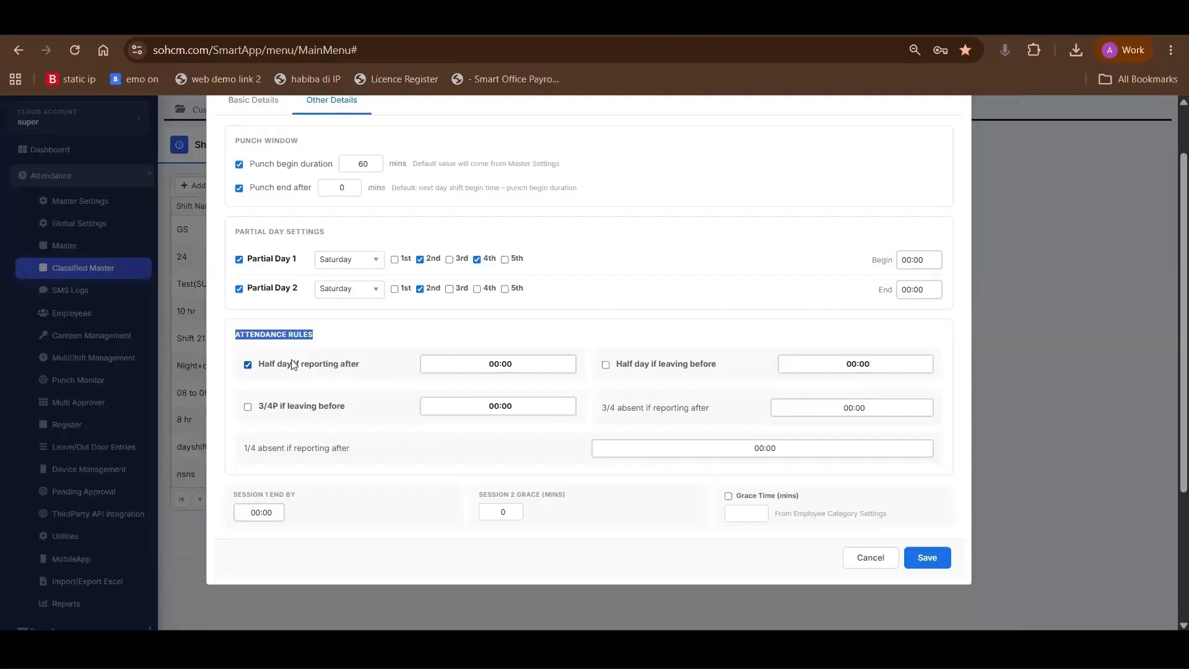
pyautogui.moveTo(258, 365); pyautogui.dragTo(343, 369)
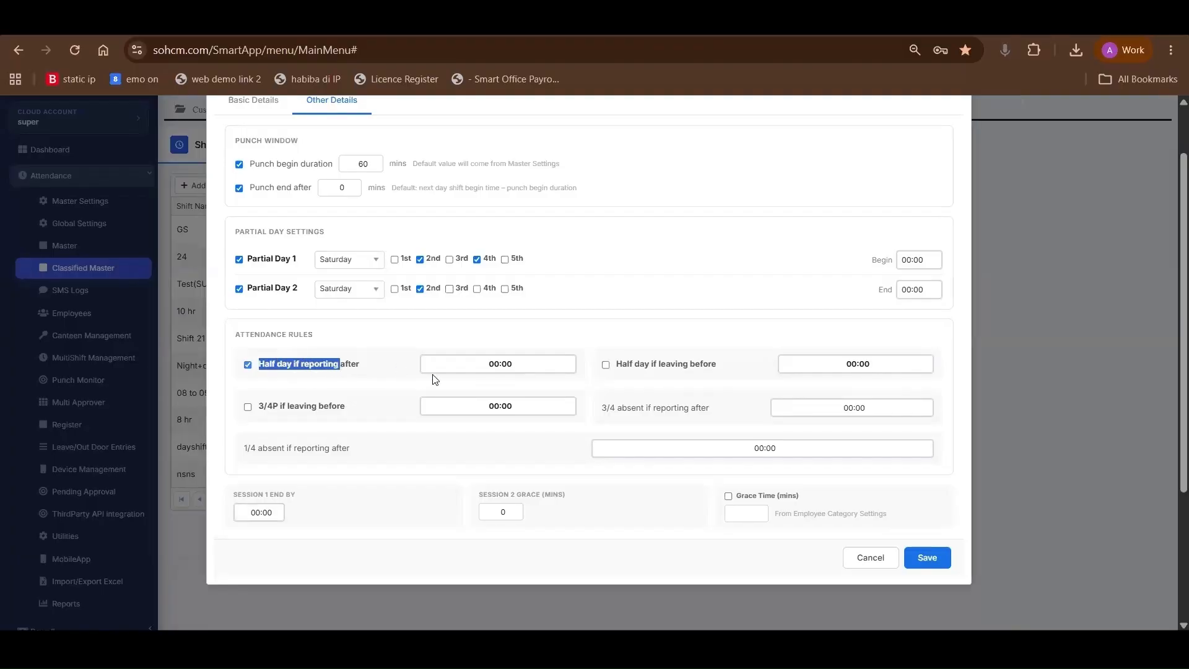
pyautogui.click(494, 366)
pyautogui.write('11:00')
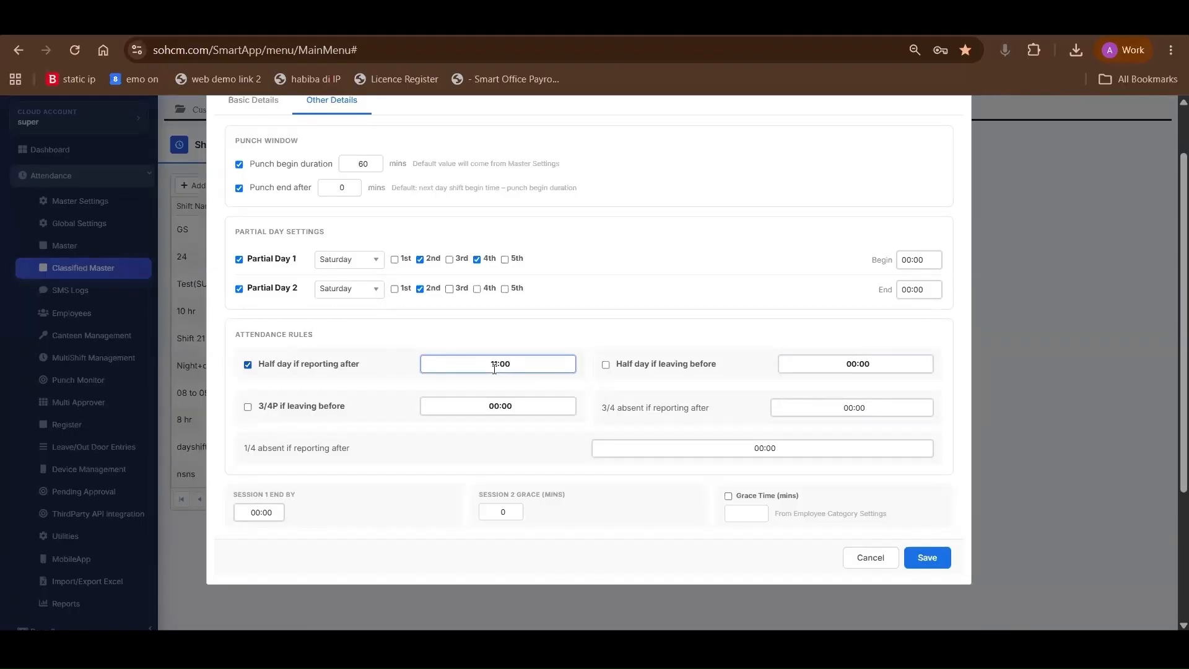
pyautogui.click(598, 397)
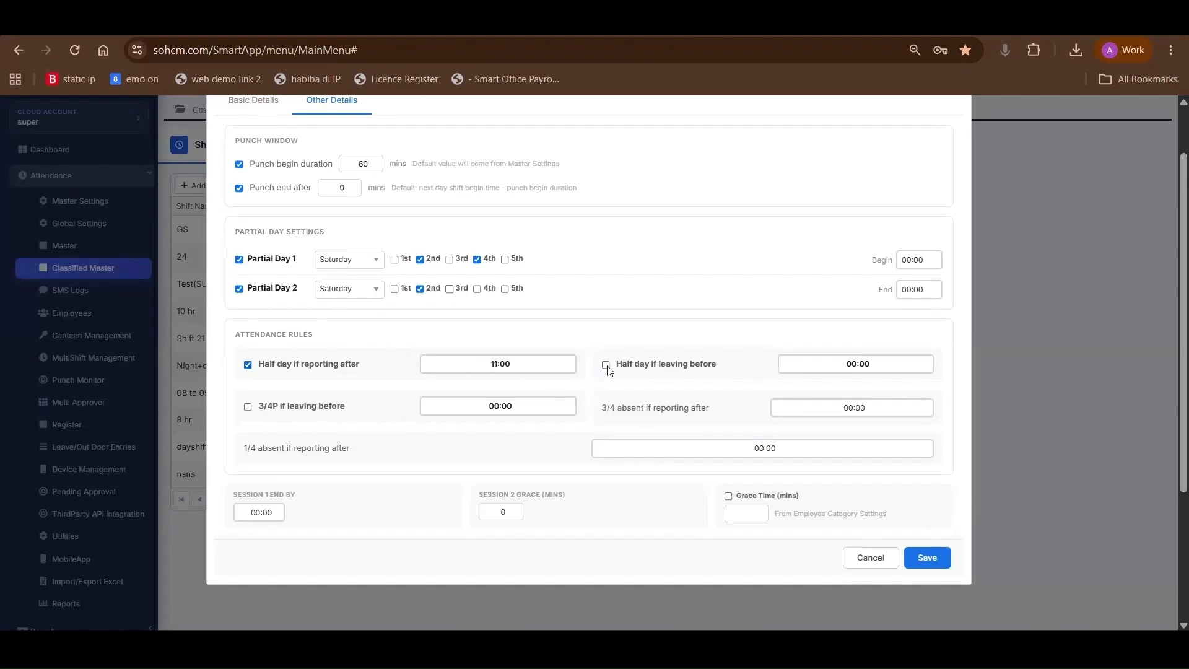
# Set the half day if leaving before rule to 16:00 and enable the 3/4P if leaving before rule
pyautogui.click(606, 366)
pyautogui.tripleClick(859, 363)
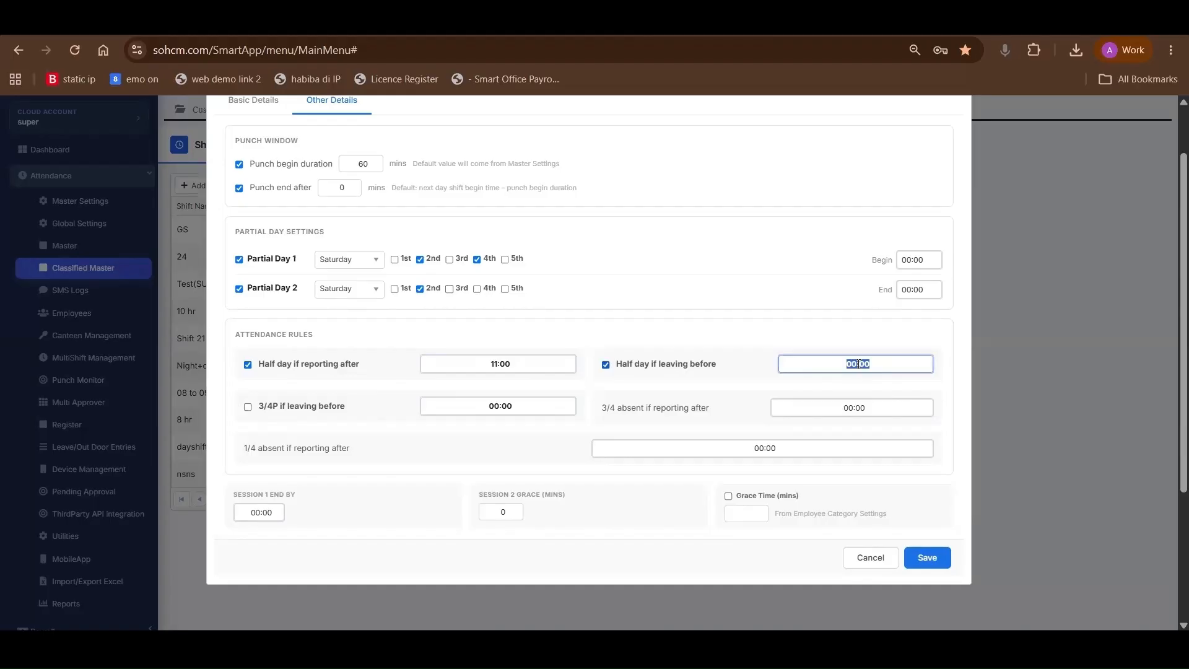
pyautogui.write('16:00')
pyautogui.scroll(-1, 371, 409)
pyautogui.click(379, 402)
pyautogui.doubleClick(613, 403)
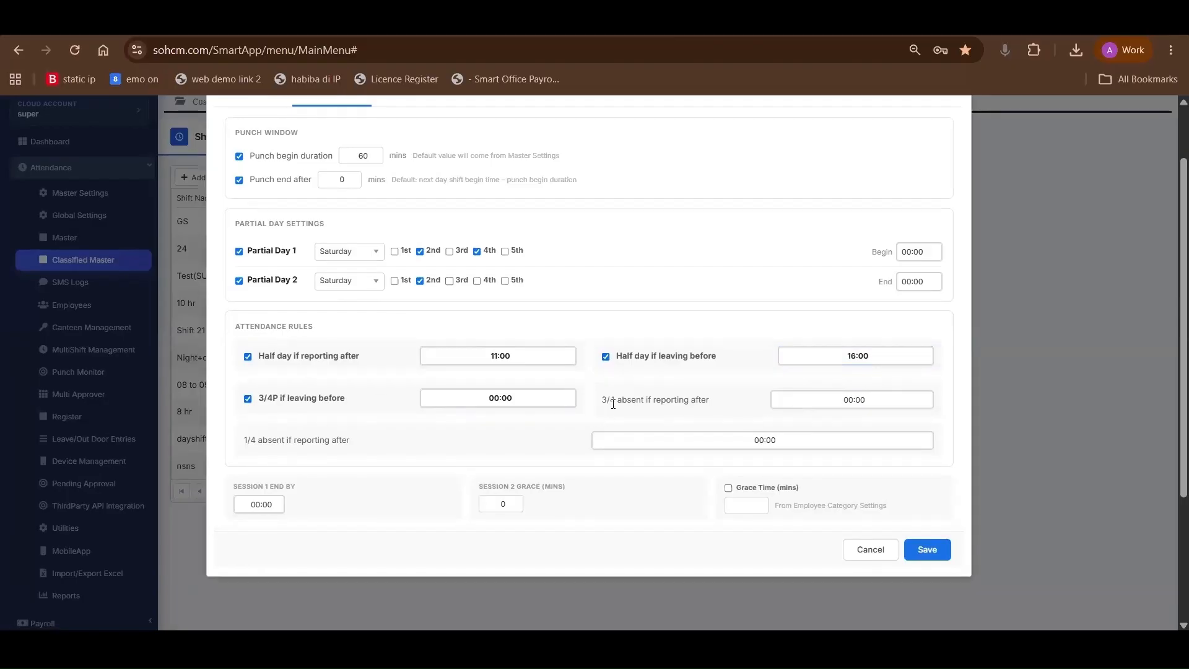
pyautogui.click(263, 400)
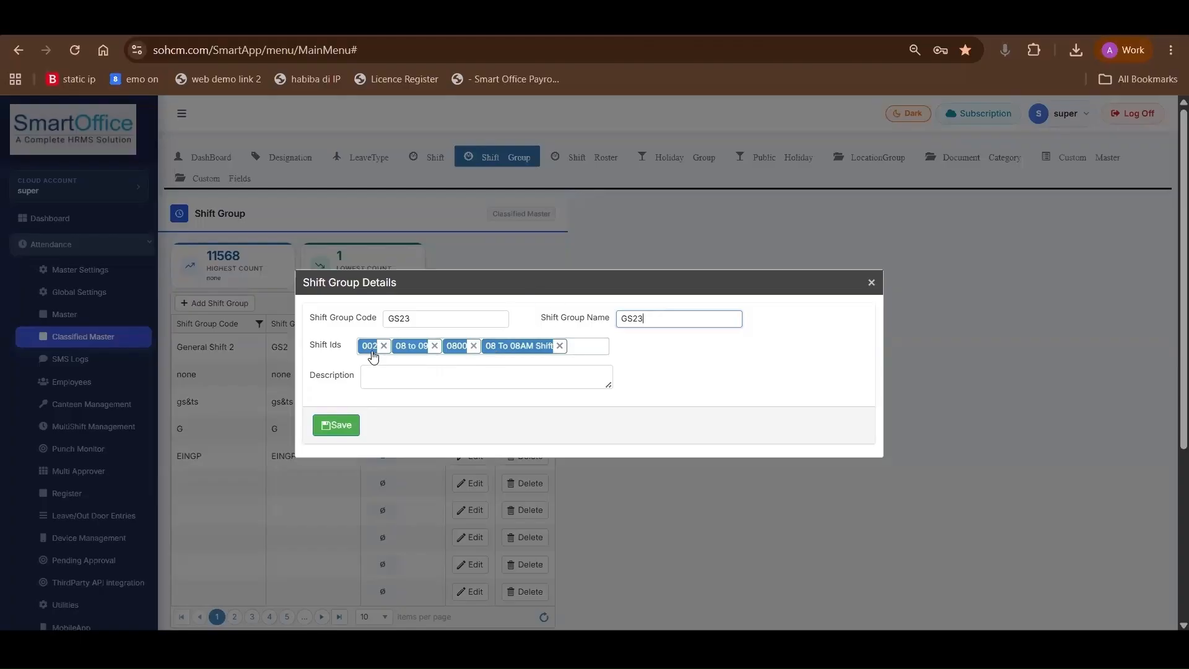
# Close the shift group details for GS23 without saving
pyautogui.click(871, 283)
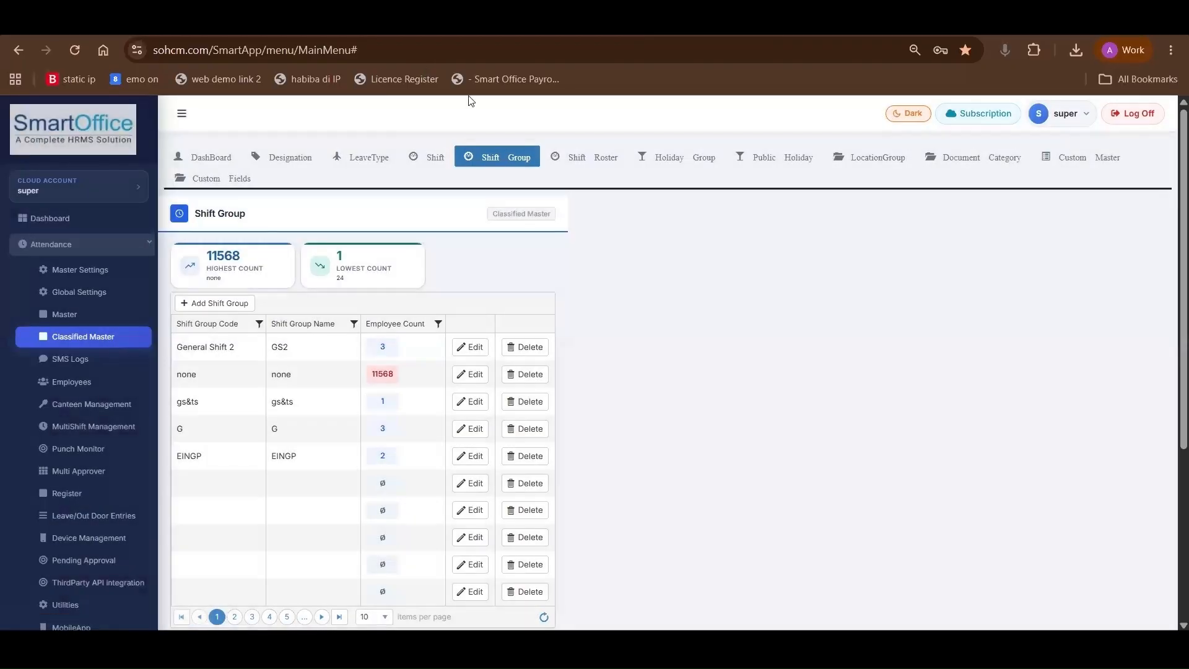
# Start a new shift roster in the Shift Roster master with Weekly as the rotation occurrence
pyautogui.click(559, 158)
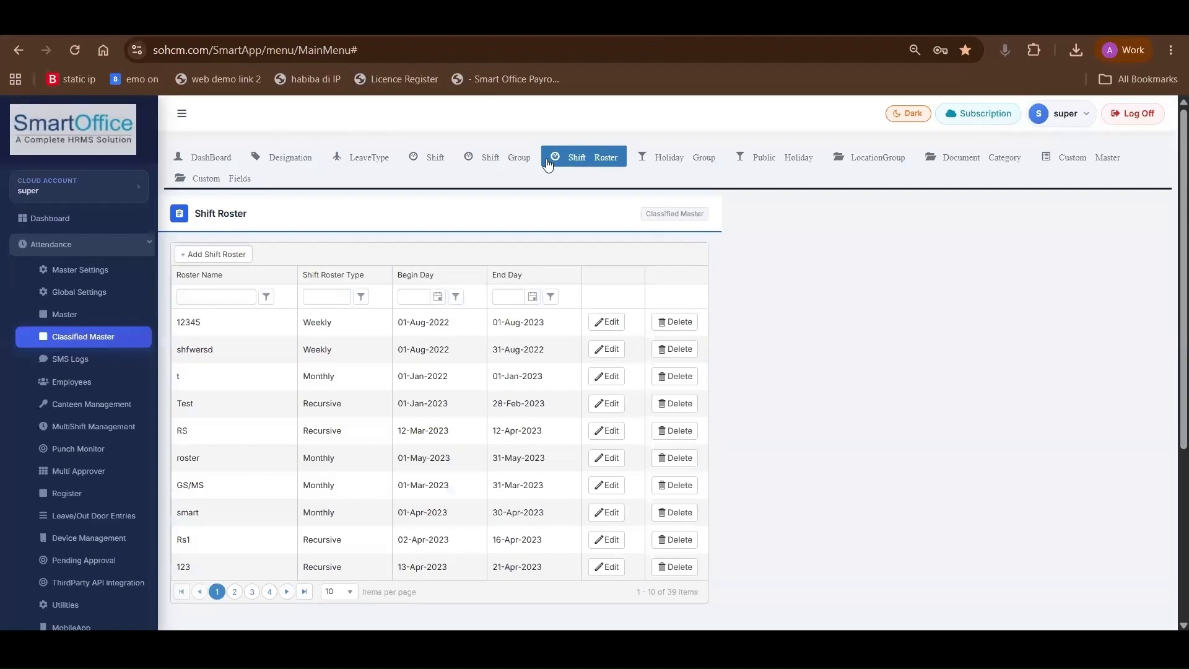
pyautogui.click(190, 254)
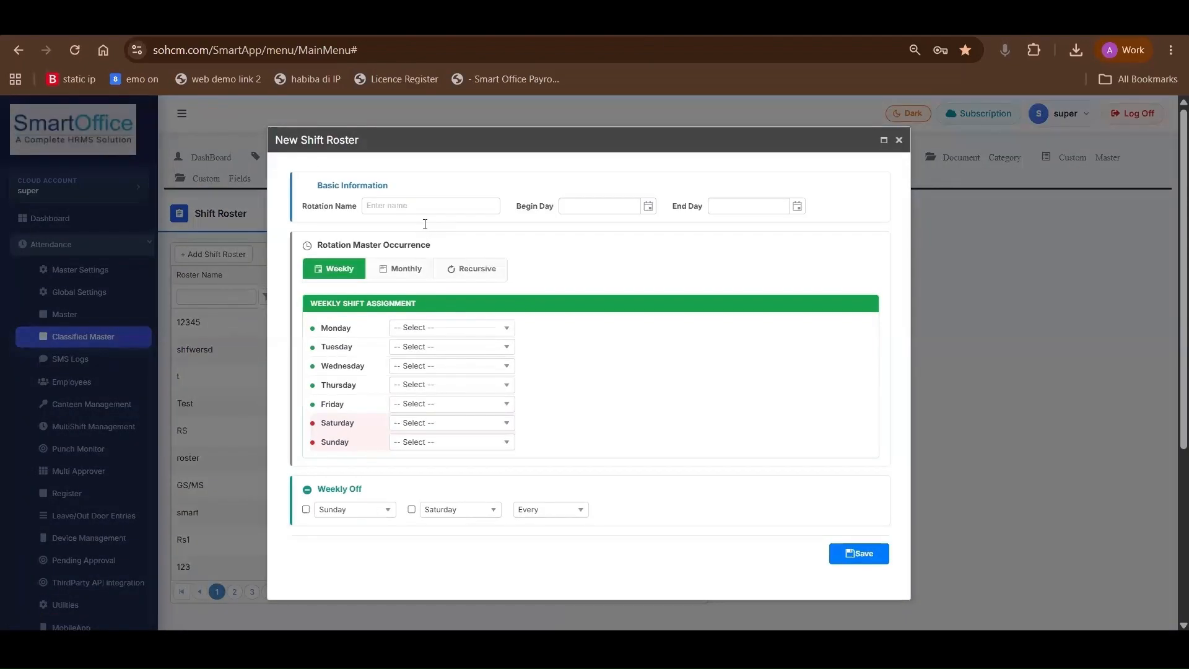
pyautogui.click(406, 268)
pyautogui.click(341, 270)
# Assign weekly shifts in the new roster: 0800 for Monday, 09:30 to 06:00 for Tuesday and 10 hr for Wednesday
pyautogui.click(407, 332)
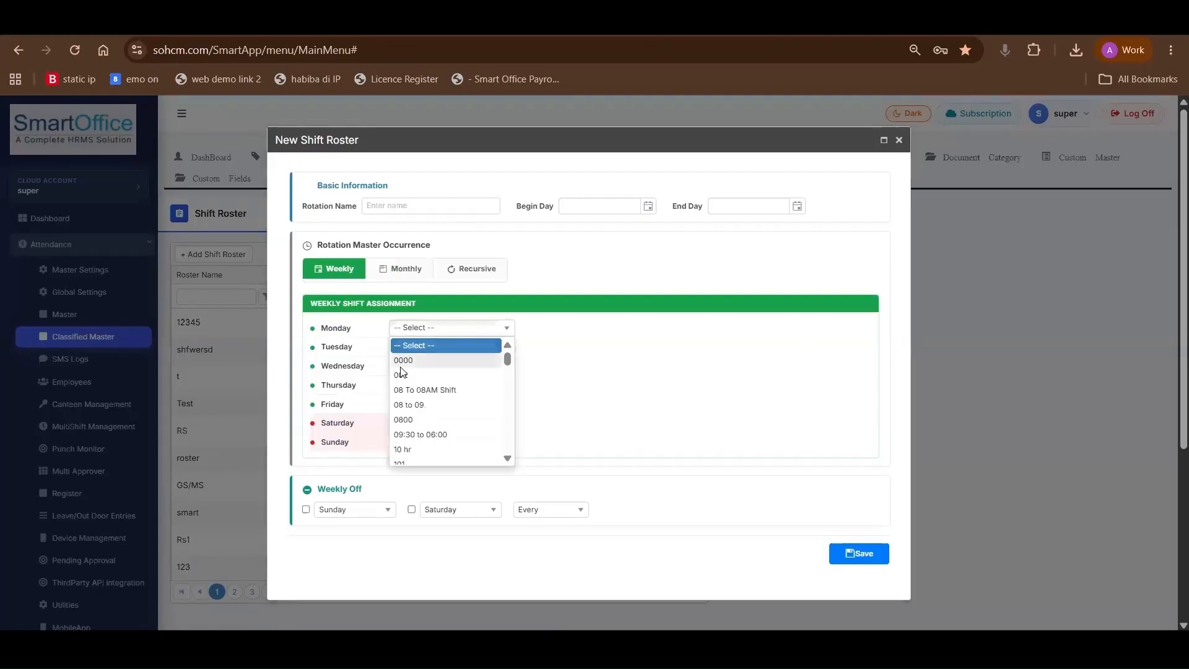
pyautogui.click(422, 420)
pyautogui.click(422, 350)
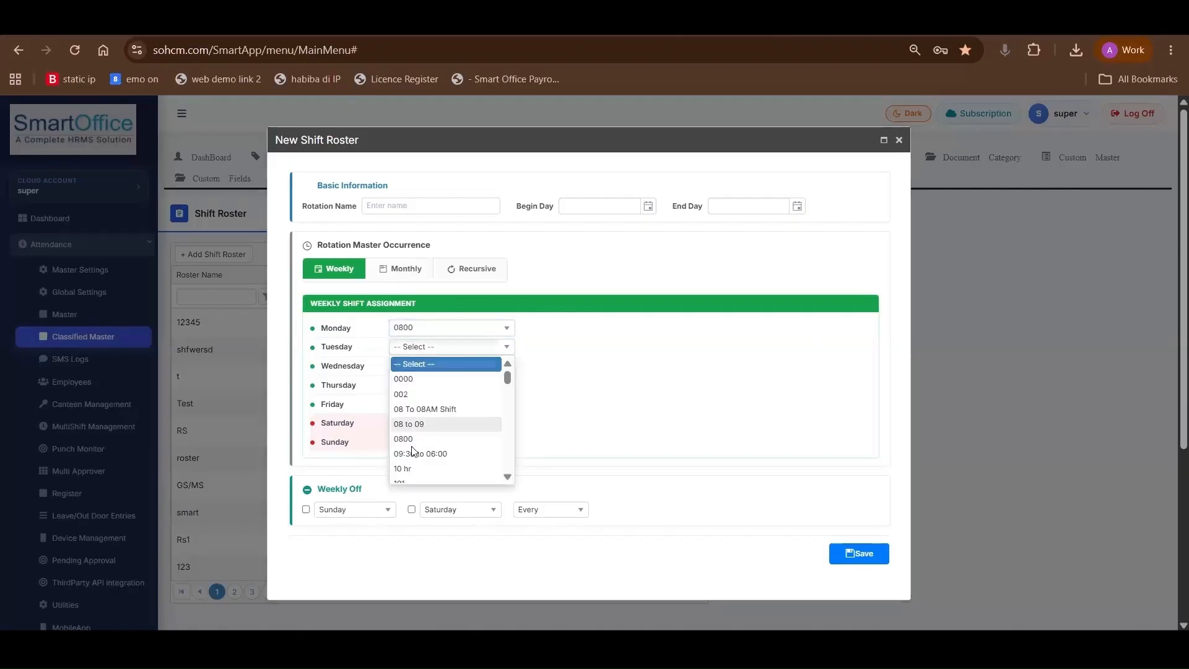
pyautogui.click(419, 454)
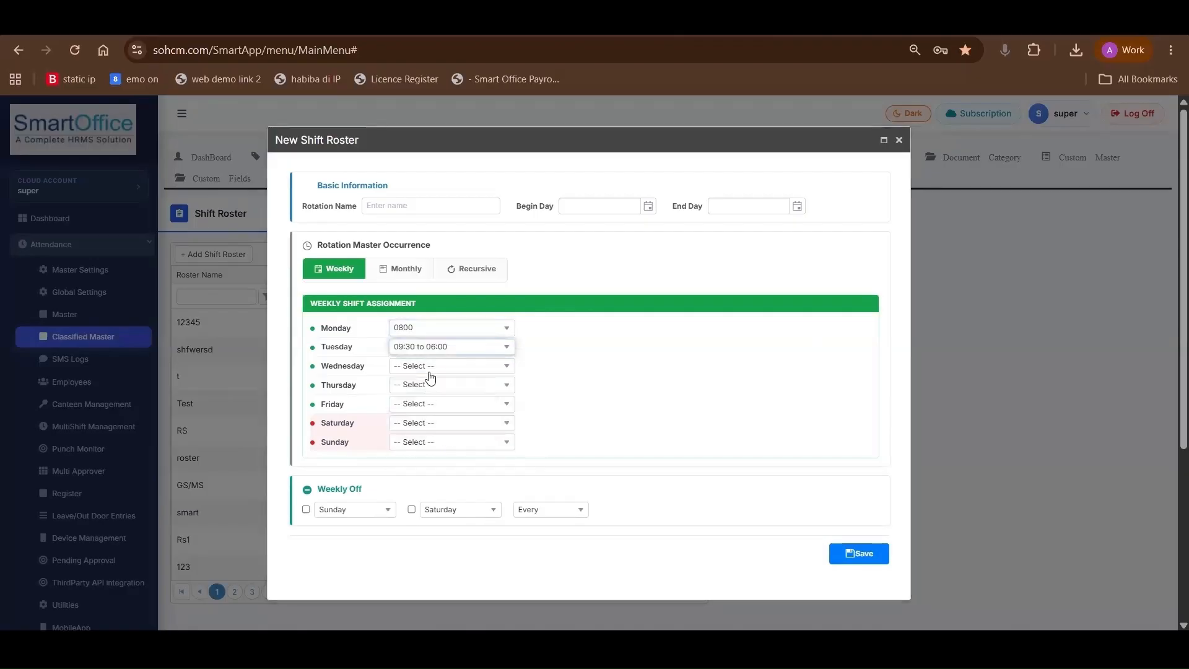
pyautogui.click(430, 369)
pyautogui.scroll(-1, 428, 465)
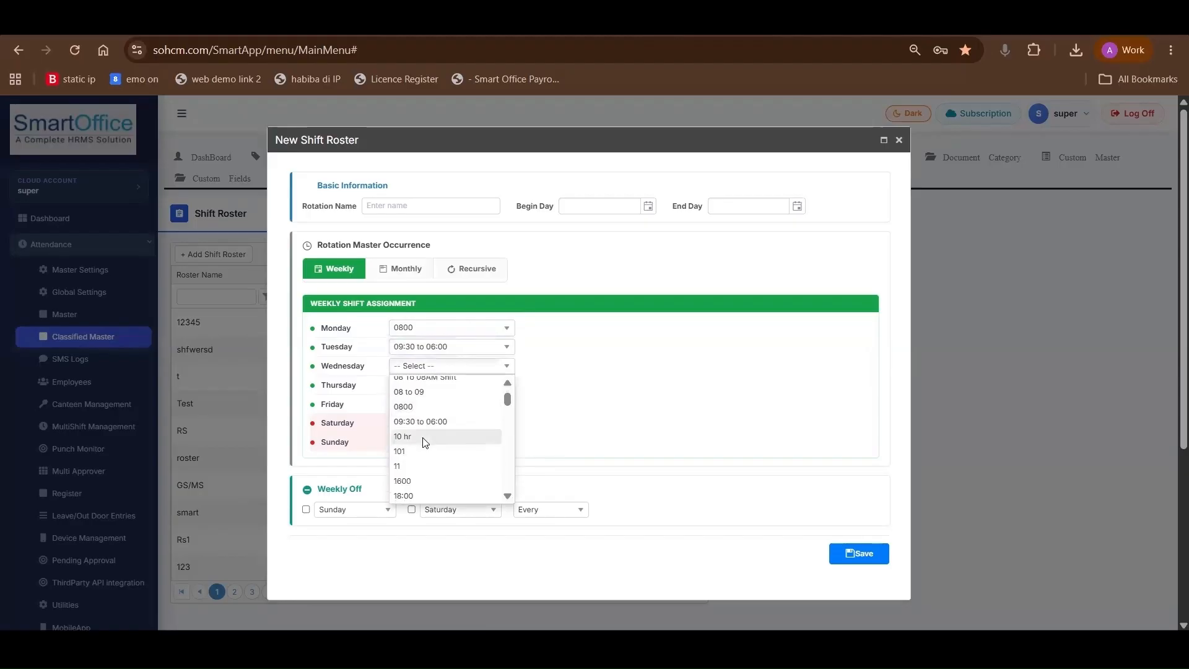
pyautogui.click(424, 438)
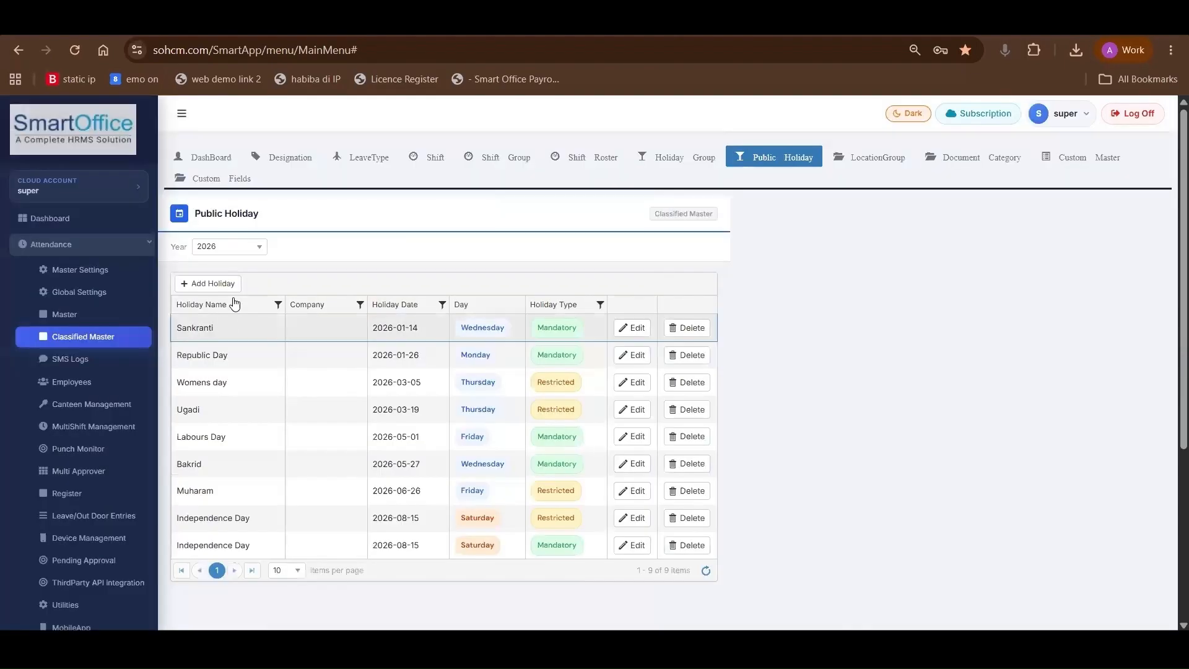
# Start a new public holiday entry and choose Mandatory as its holiday type
pyautogui.click(223, 285)
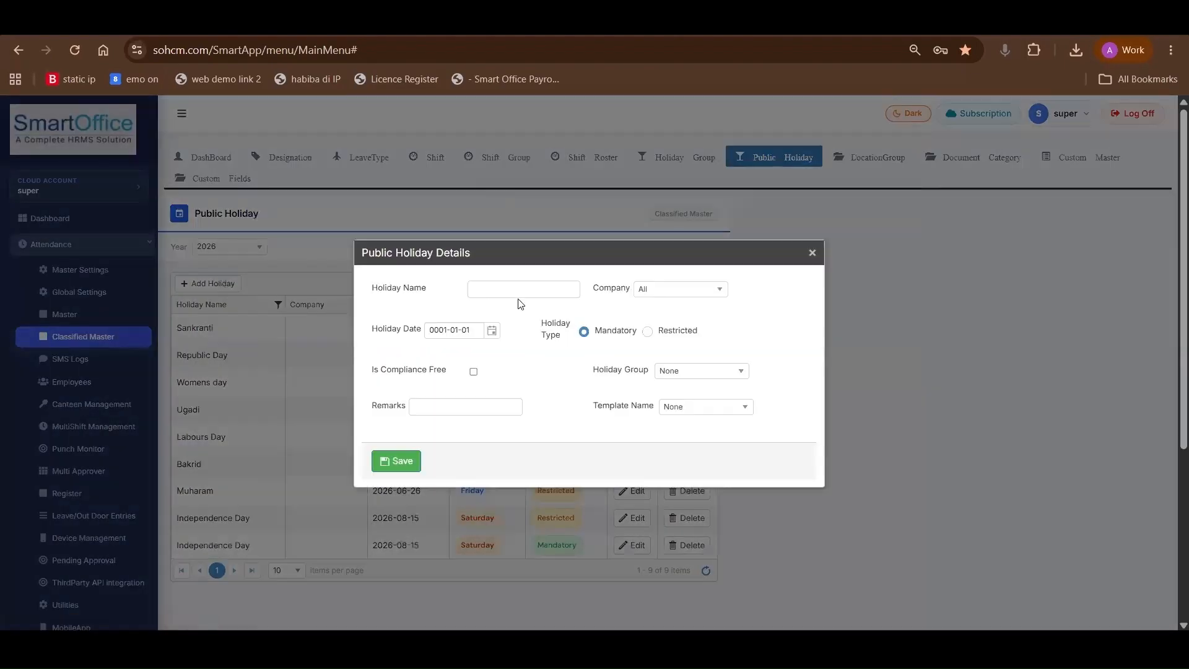
pyautogui.click(542, 288)
pyautogui.click(678, 289)
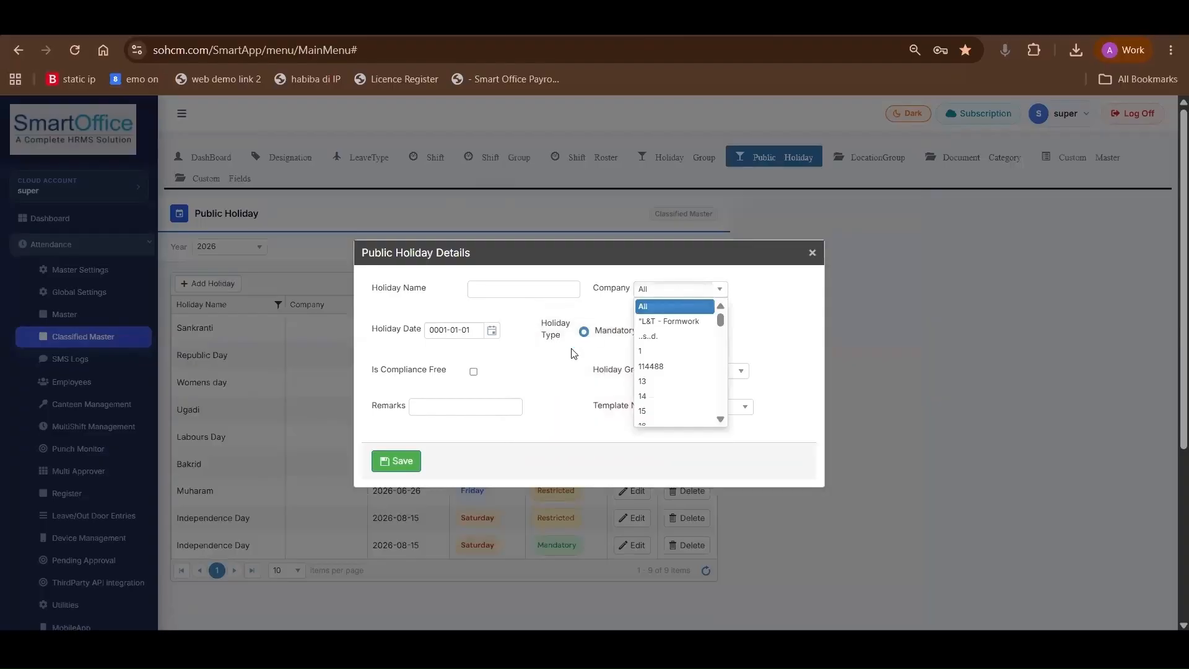
pyautogui.click(599, 333)
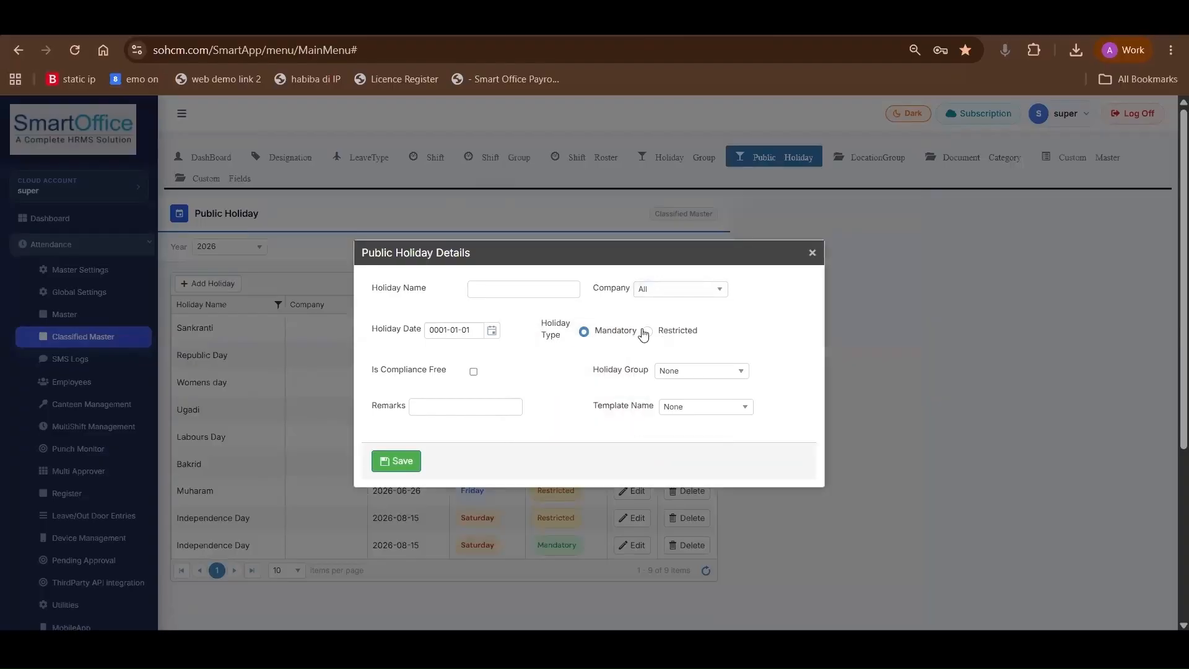
pyautogui.click(647, 332)
pyautogui.click(586, 332)
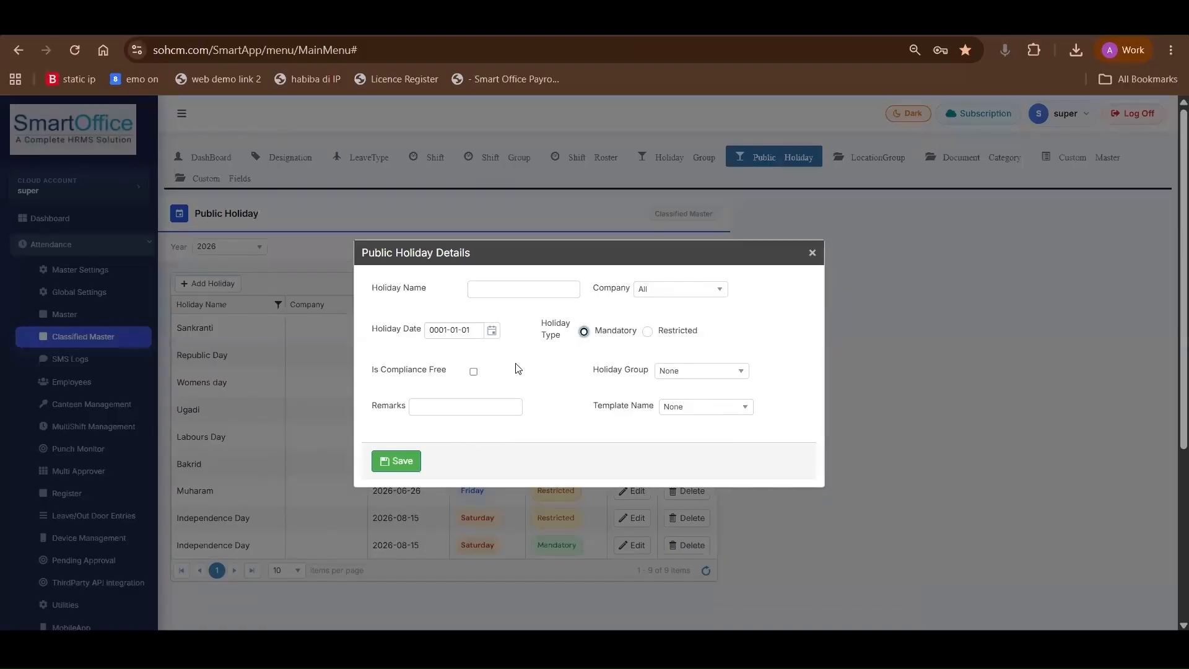
# Set the holiday's company to 114488 and its type to Restricted, and close the public holiday details without saving
pyautogui.click(654, 291)
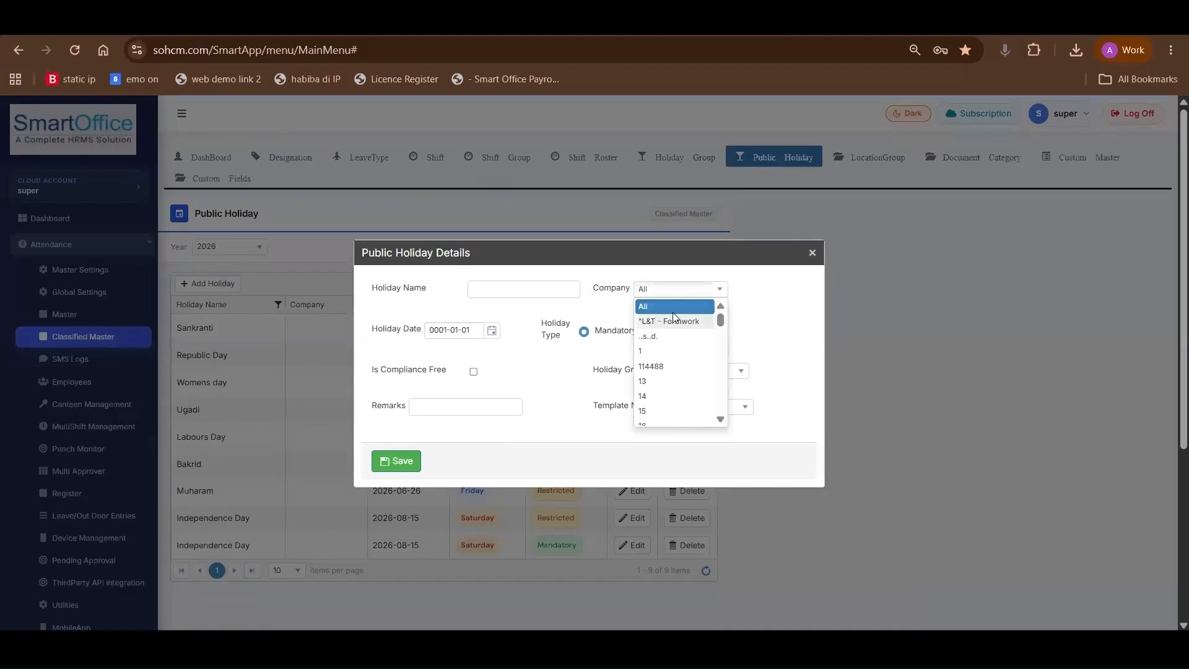
pyautogui.click(669, 367)
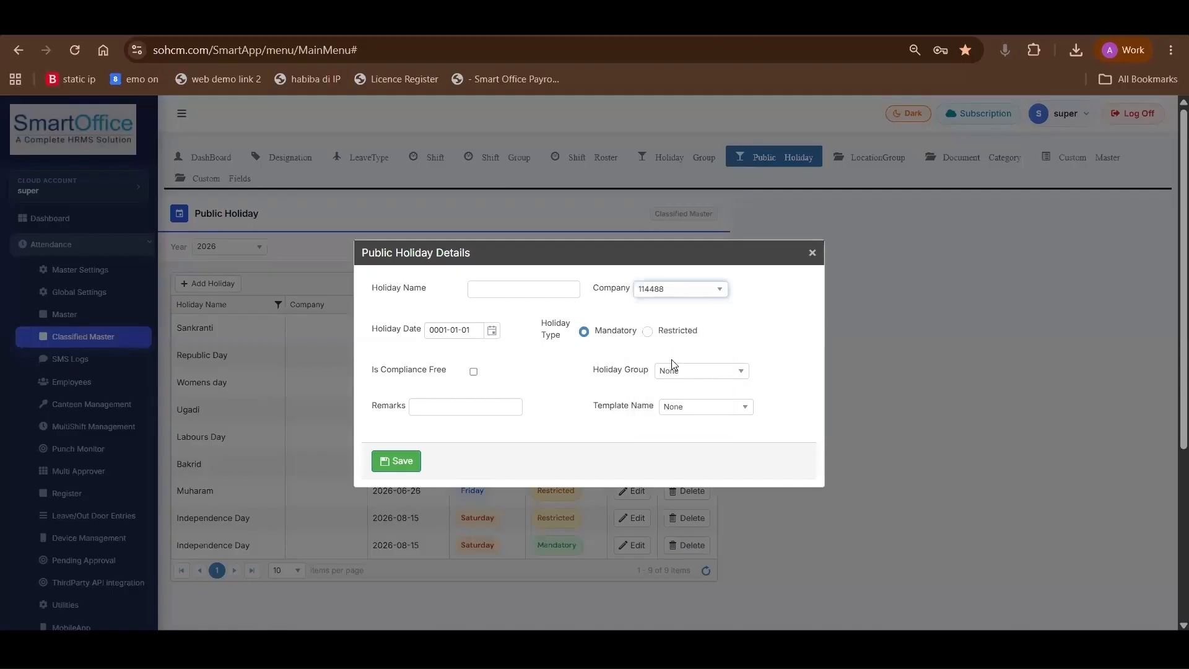
pyautogui.click(649, 332)
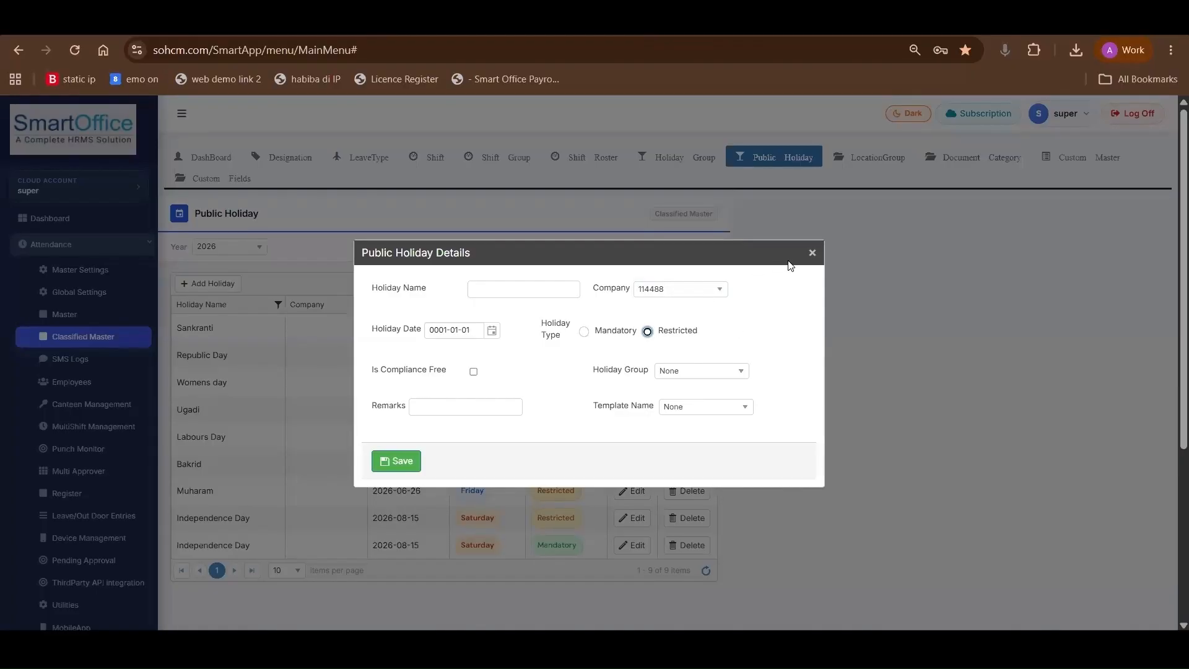
pyautogui.click(812, 252)
# Start a new leave type in the LeaveType master and review its name, code and gender fields
pyautogui.click(340, 166)
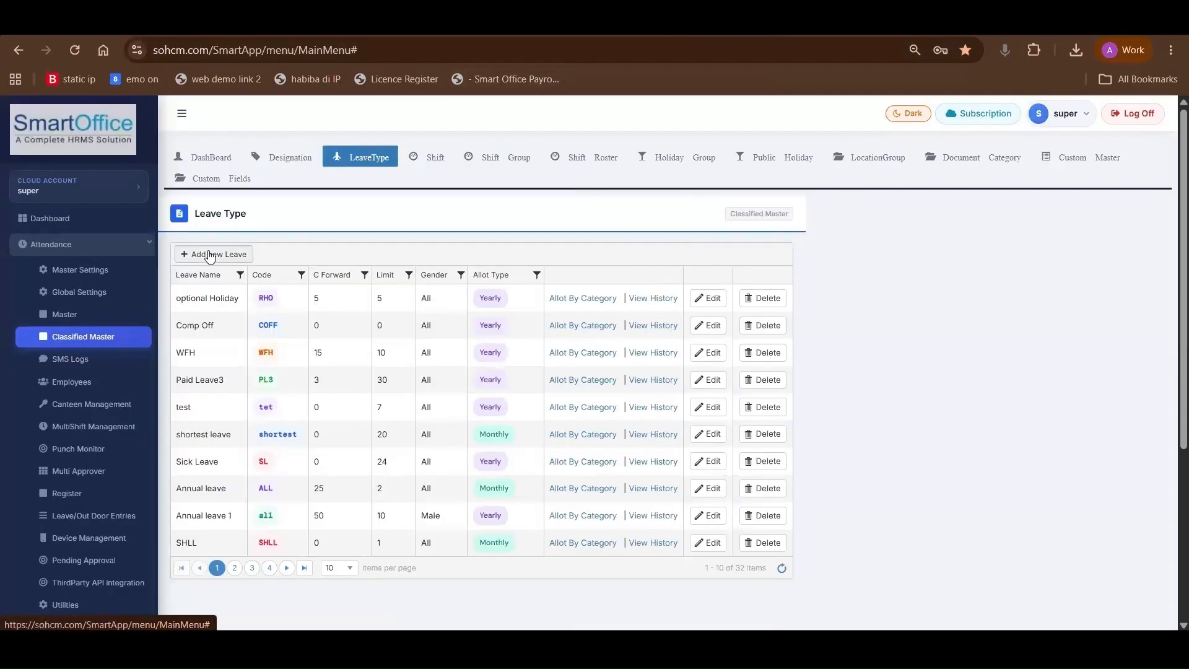
pyautogui.scroll(-1, 274, 403)
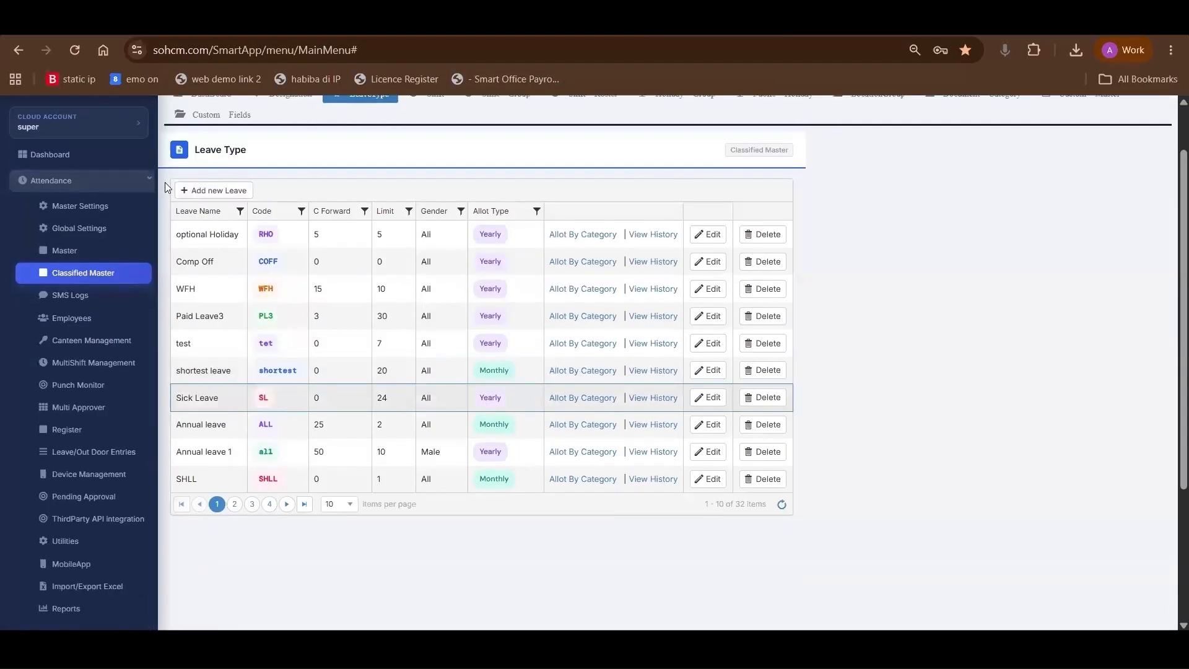
pyautogui.click(202, 197)
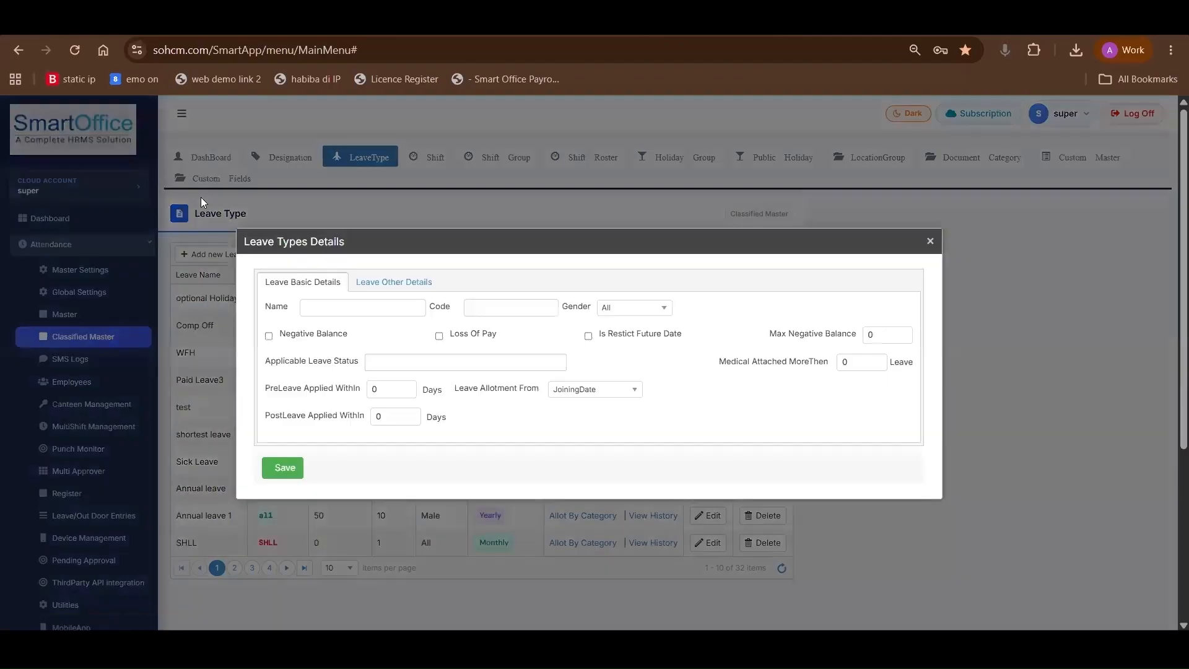
pyautogui.click(321, 311)
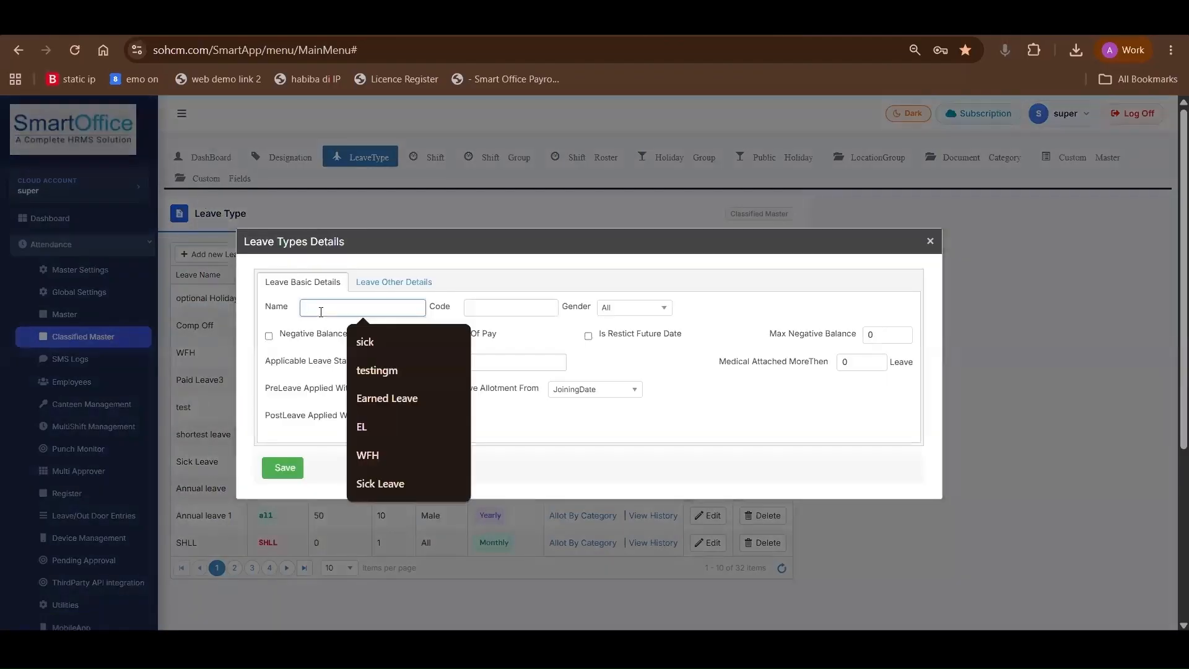
pyautogui.click(468, 310)
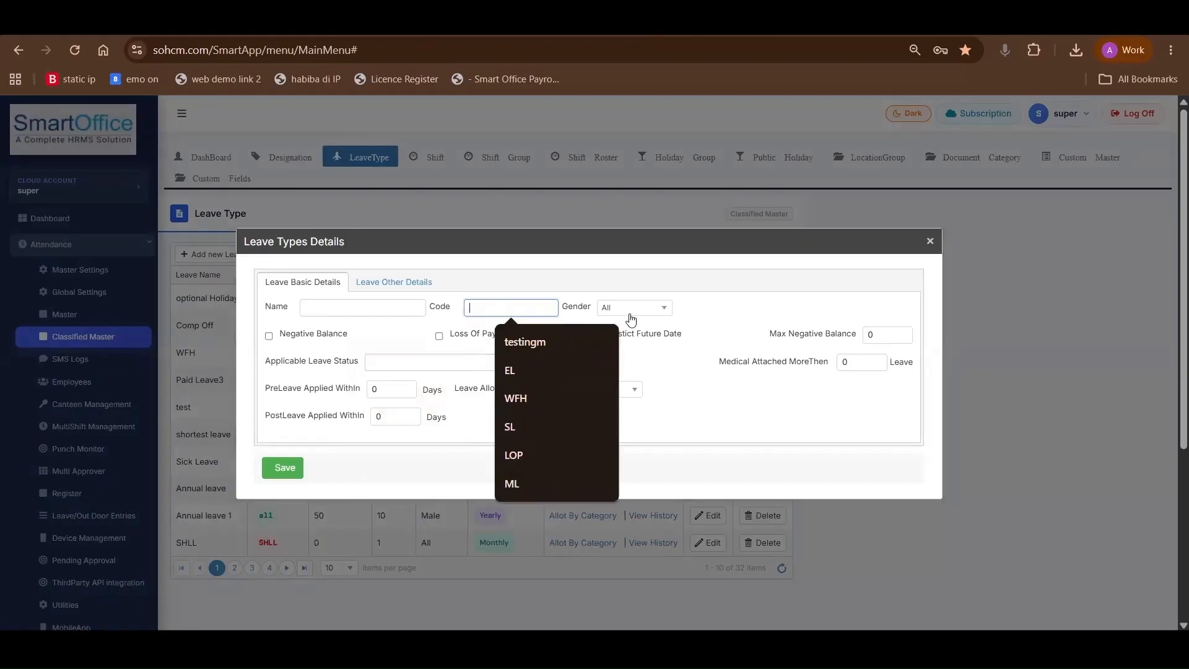
pyautogui.click(631, 310)
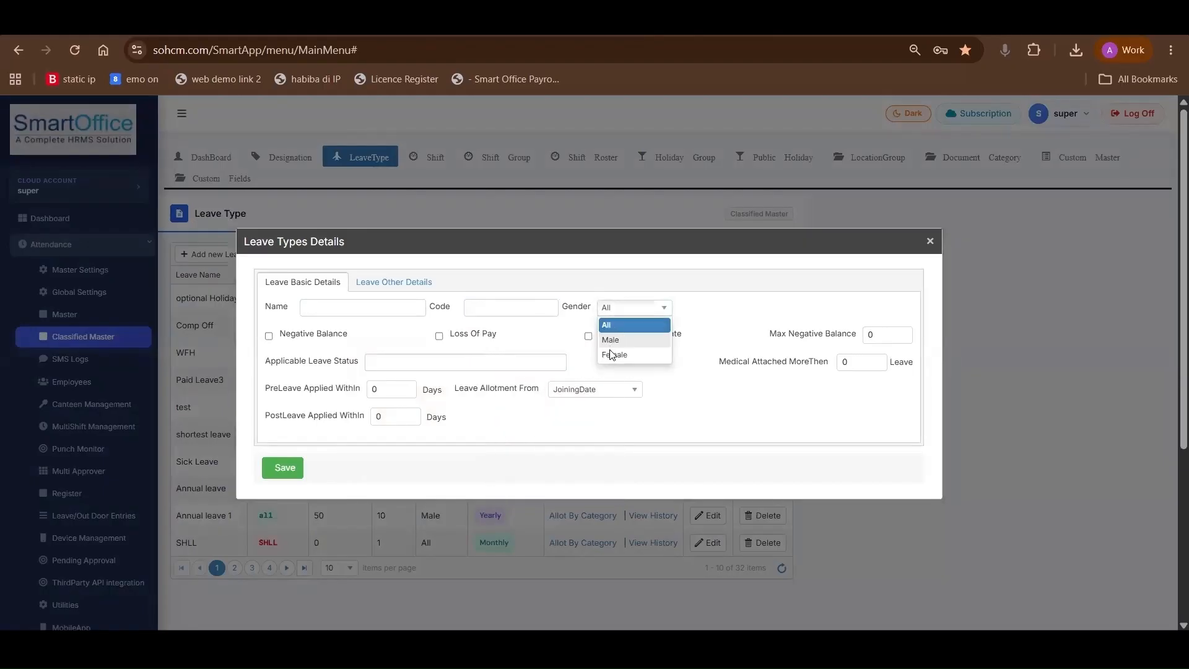
pyautogui.click(628, 313)
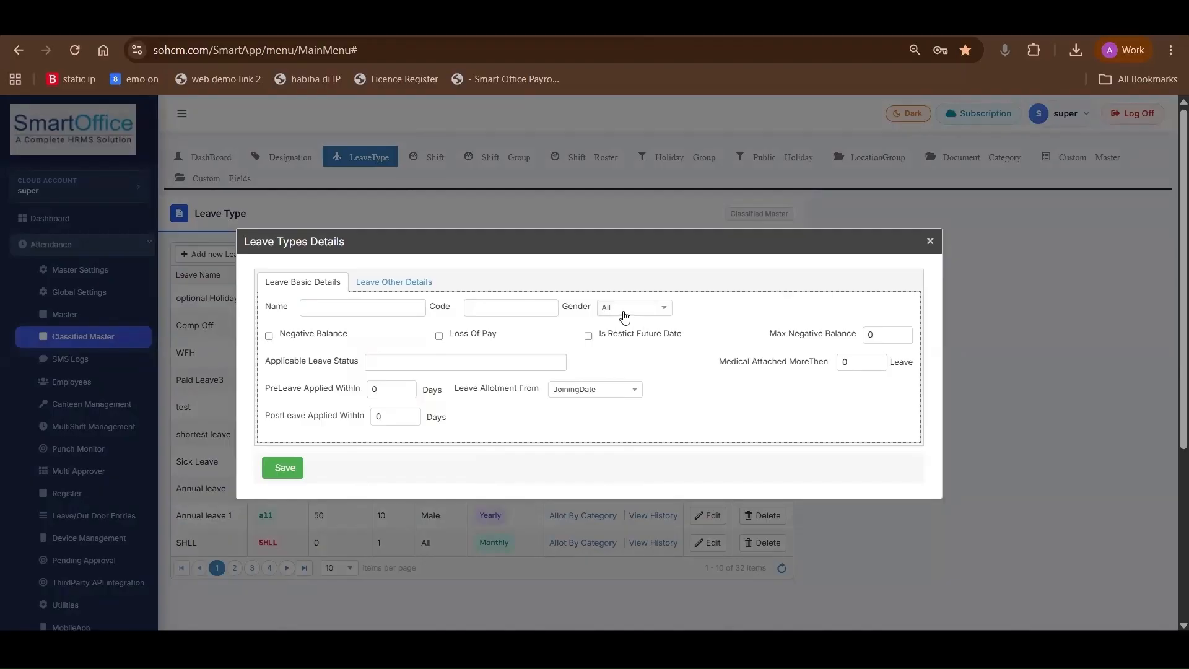
# Enter SL as the new leave type's name and leave Loss Of Pay disabled
pyautogui.click(417, 311)
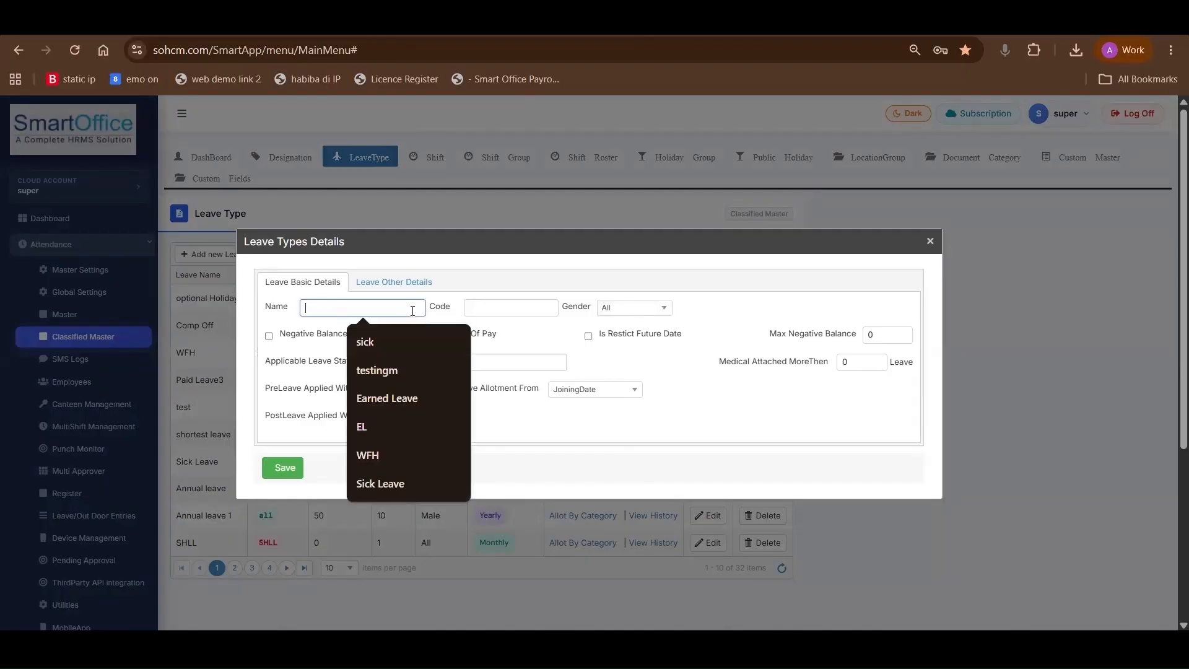
pyautogui.click(490, 336)
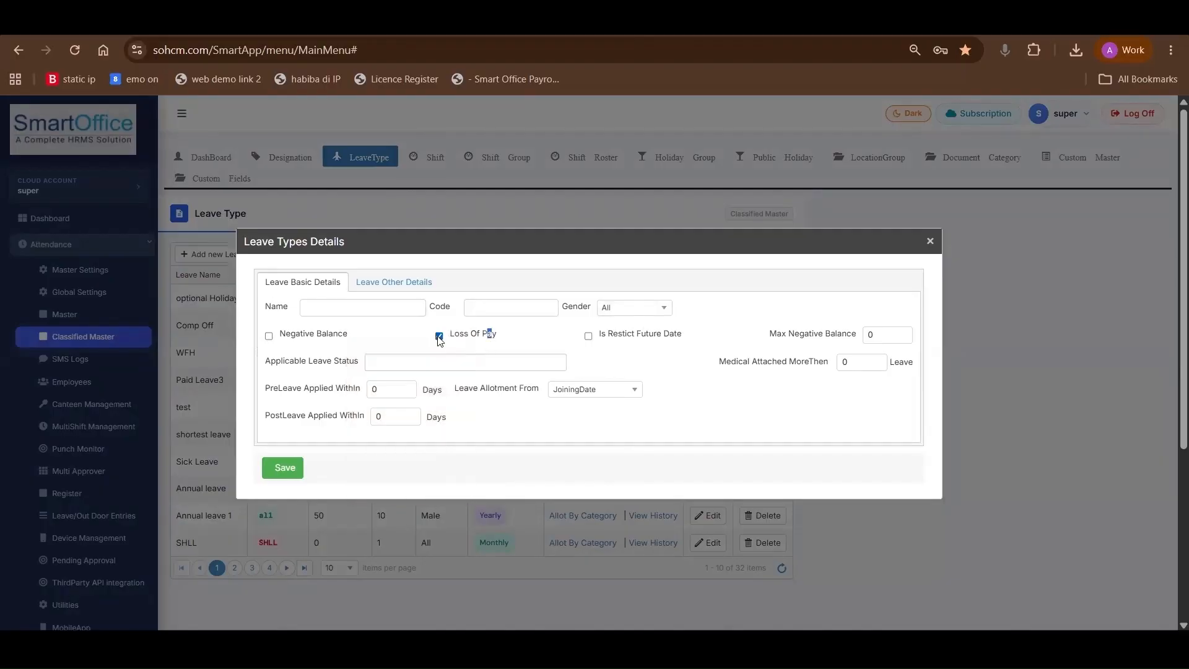
pyautogui.click(439, 338)
pyautogui.click(370, 305)
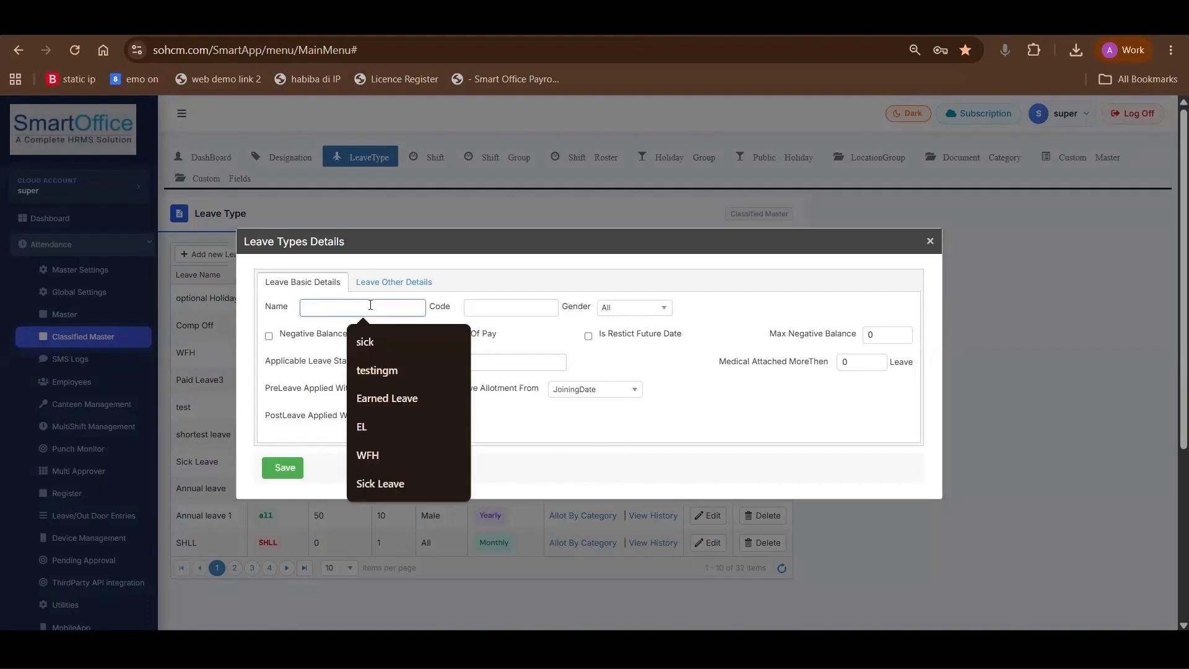
pyautogui.write('SL')
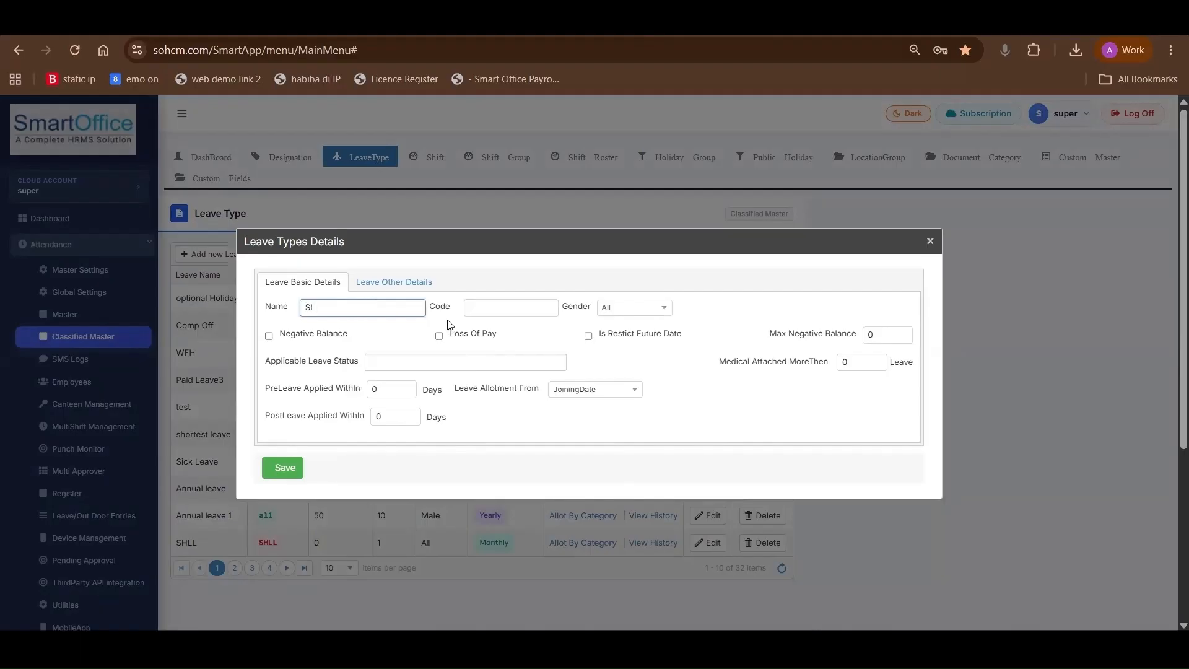
# Enable the restriction on future dates for the SL leave type
pyautogui.click(589, 337)
pyautogui.click(590, 337)
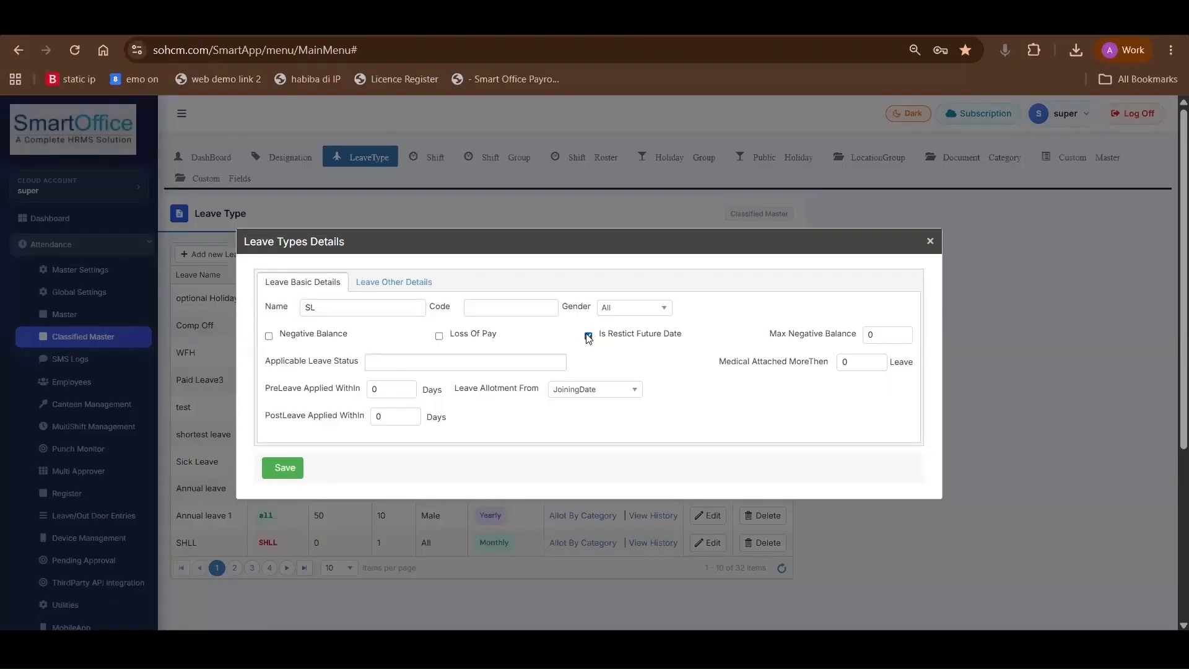
pyautogui.click(589, 336)
pyautogui.moveTo(603, 336); pyautogui.dragTo(682, 335)
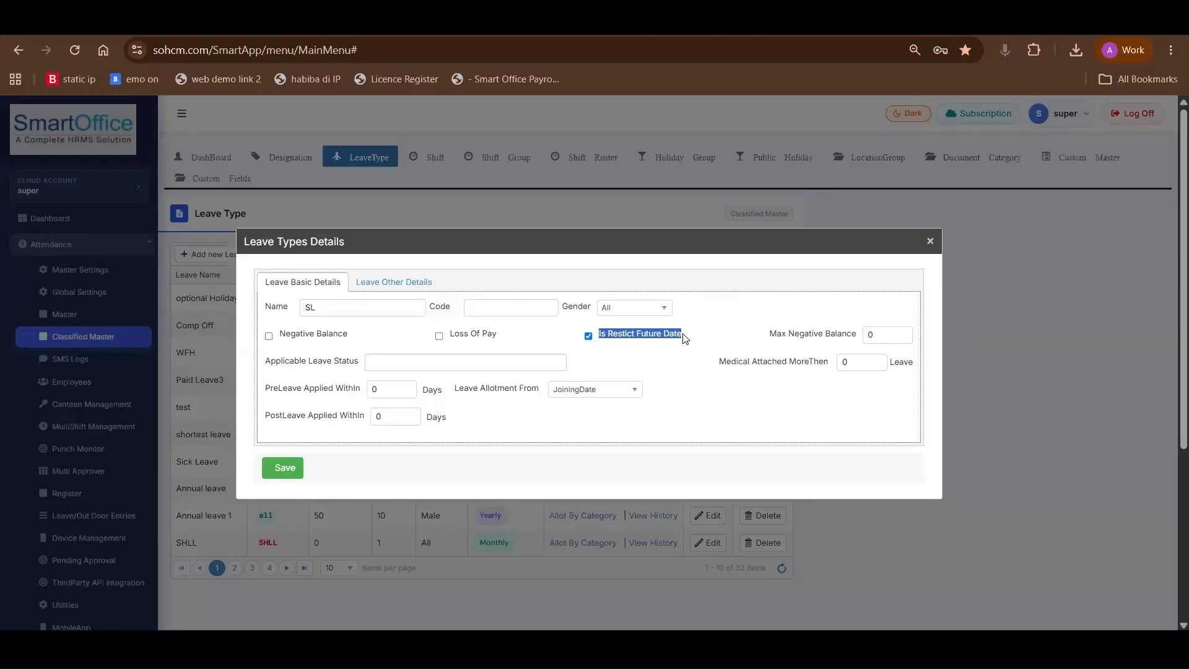
# Allow a negative balance for the SL leave type and set the maximum negative balance to 2
pyautogui.click(269, 336)
pyautogui.moveTo(280, 335); pyautogui.dragTo(349, 335)
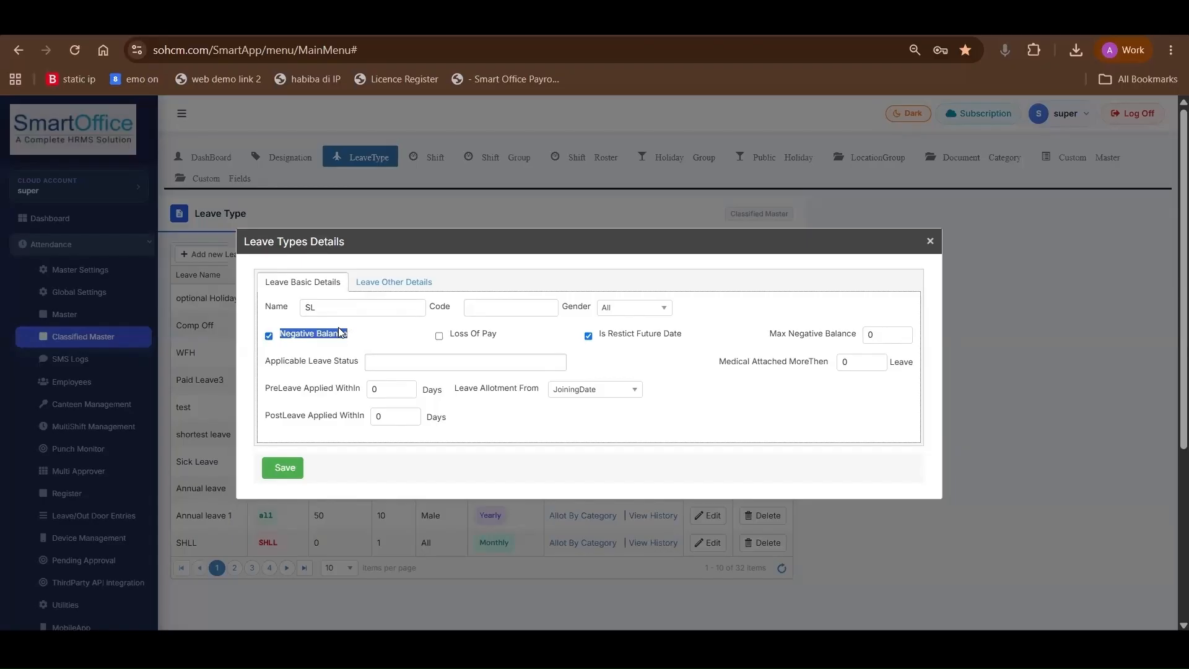
pyautogui.click(868, 335)
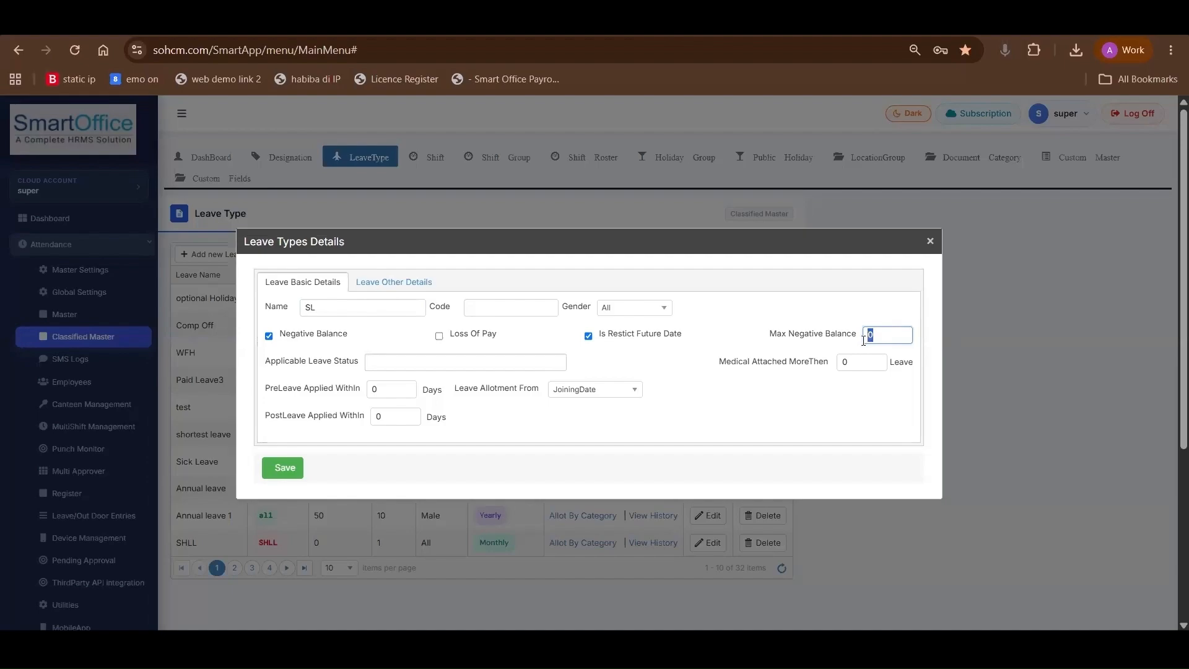
pyautogui.write('2')
# Add Full Day as the applicable leave status for the SL leave type
pyautogui.click(398, 364)
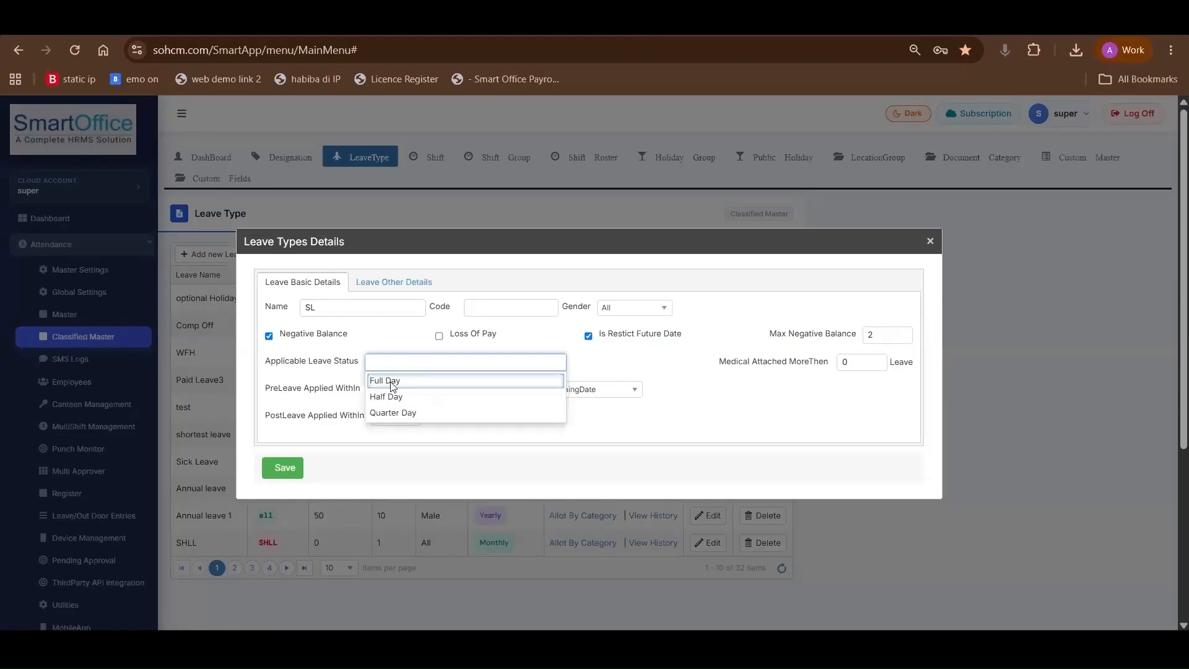
pyautogui.doubleClick(304, 309)
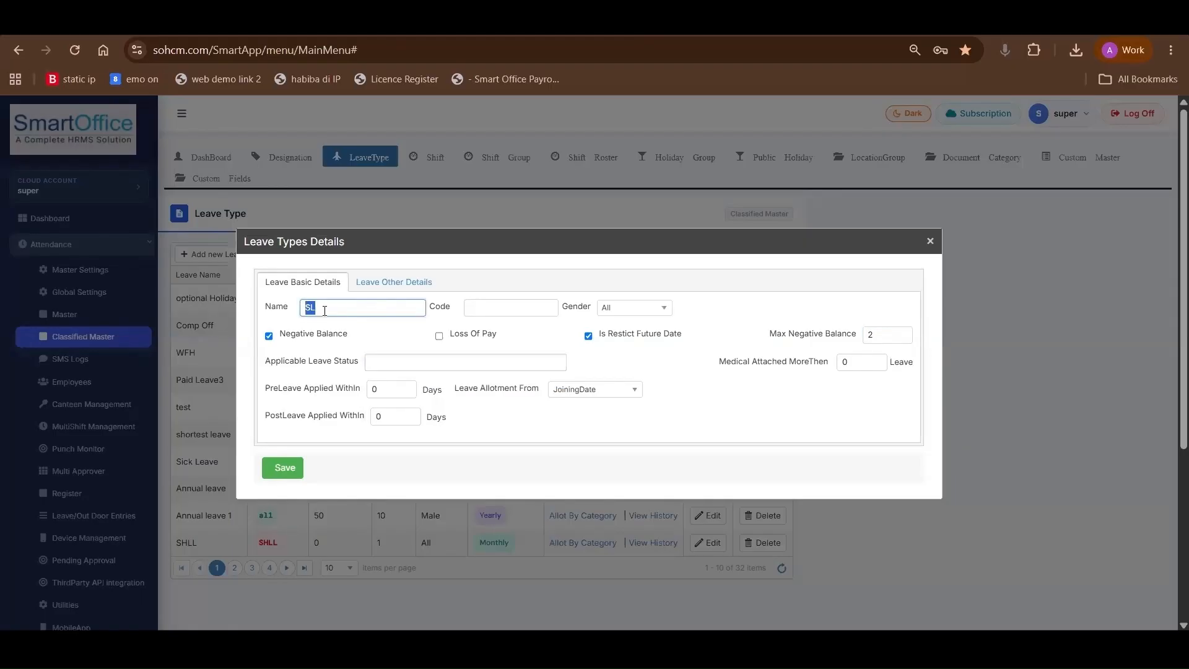
pyautogui.click(388, 363)
pyautogui.click(396, 380)
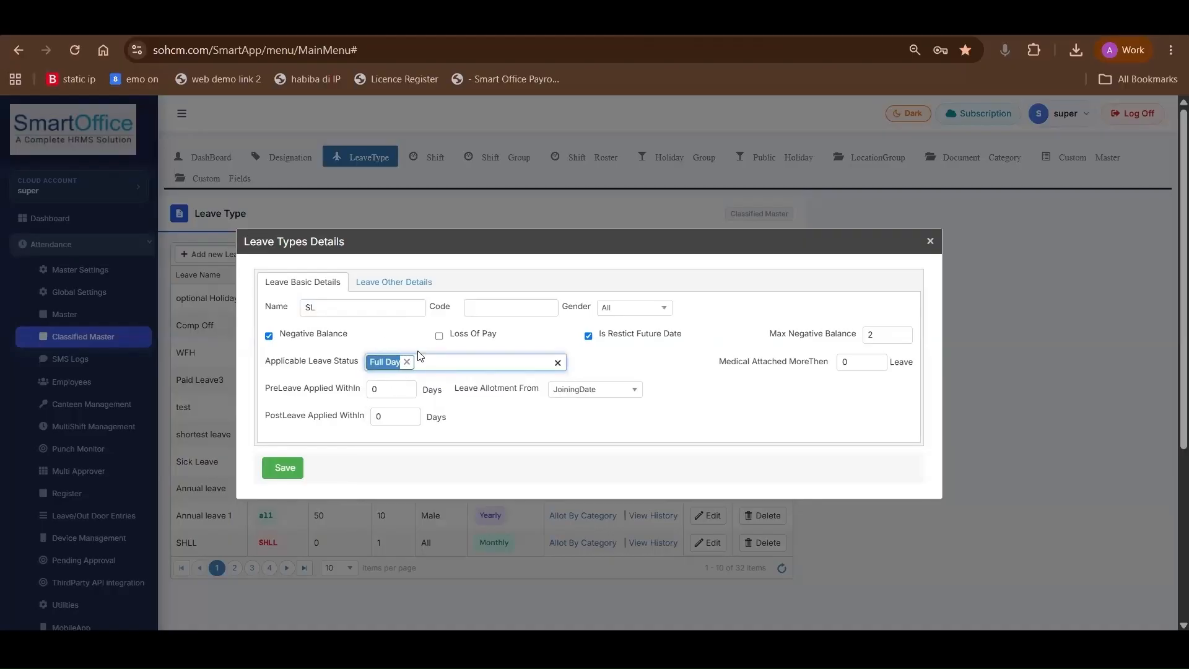
# Set both the PreLeave and PostLeave applied-within limits to 2 days for the SL leave type
pyautogui.moveTo(273, 390); pyautogui.dragTo(383, 389)
pyautogui.click(335, 400)
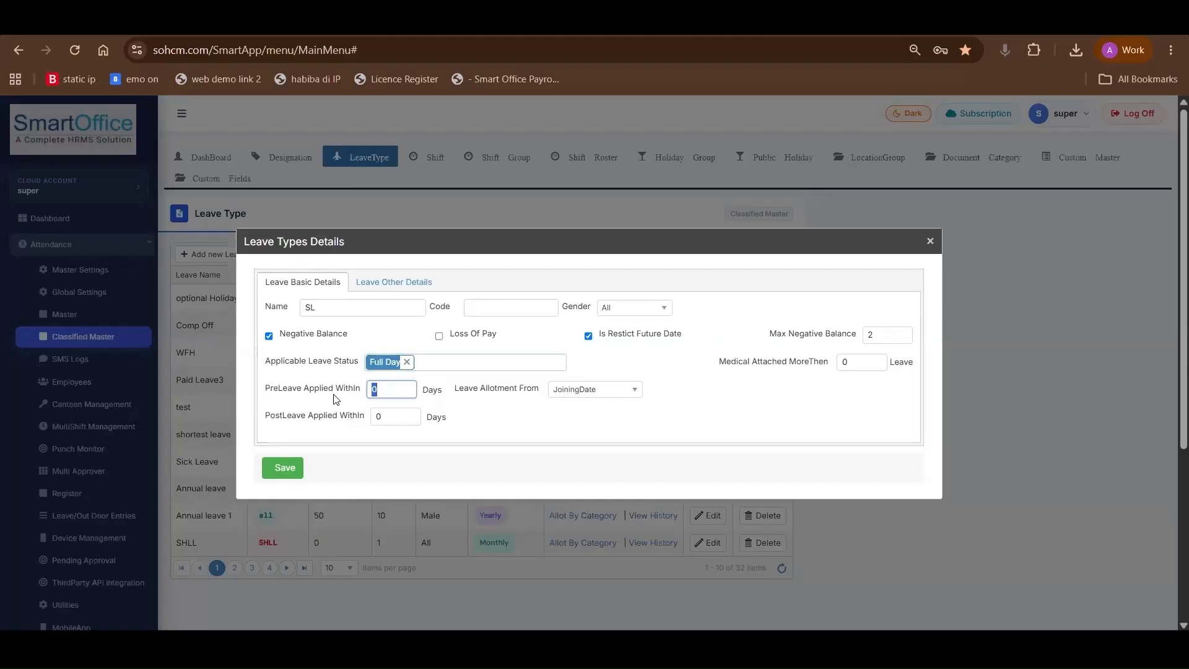
pyautogui.write('2')
pyautogui.click(363, 414)
pyautogui.write('2')
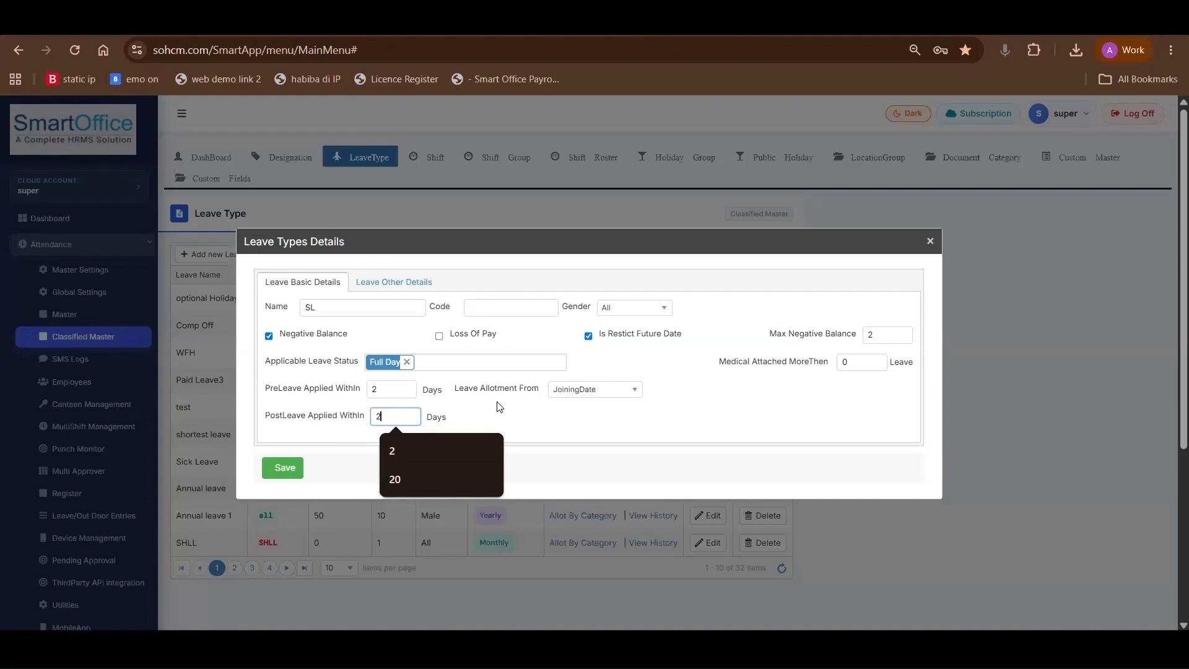
pyautogui.moveTo(468, 389); pyautogui.dragTo(527, 390)
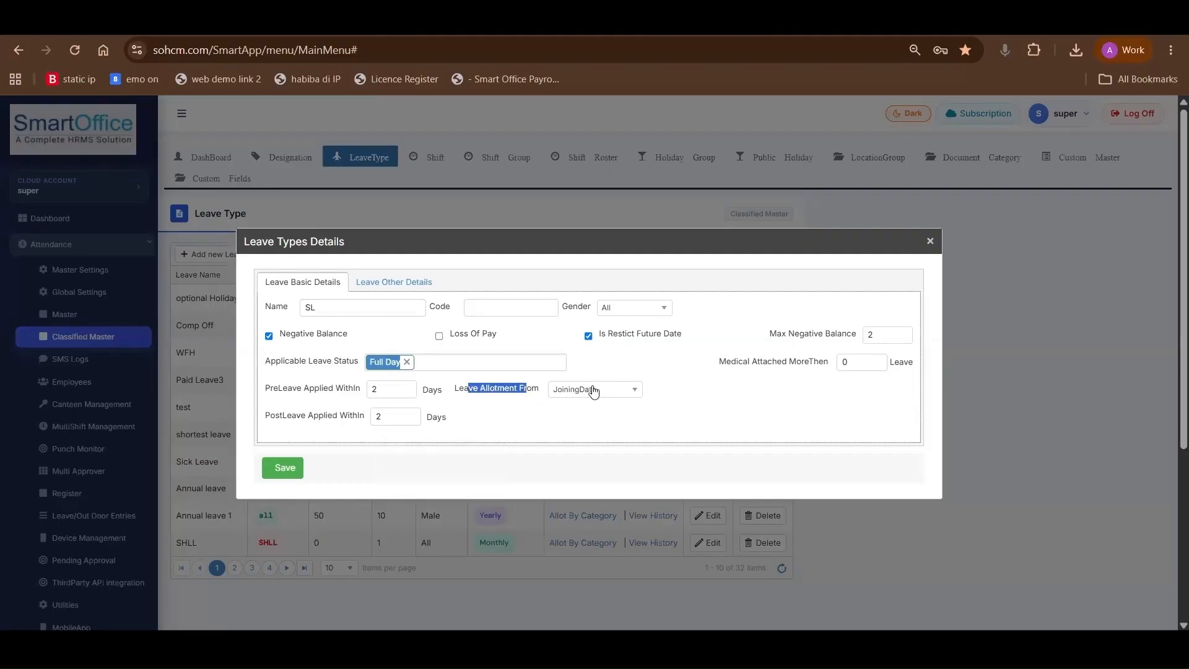
# Set the SL leave type's allotment to start from ConfirmationDate
pyautogui.click(593, 390)
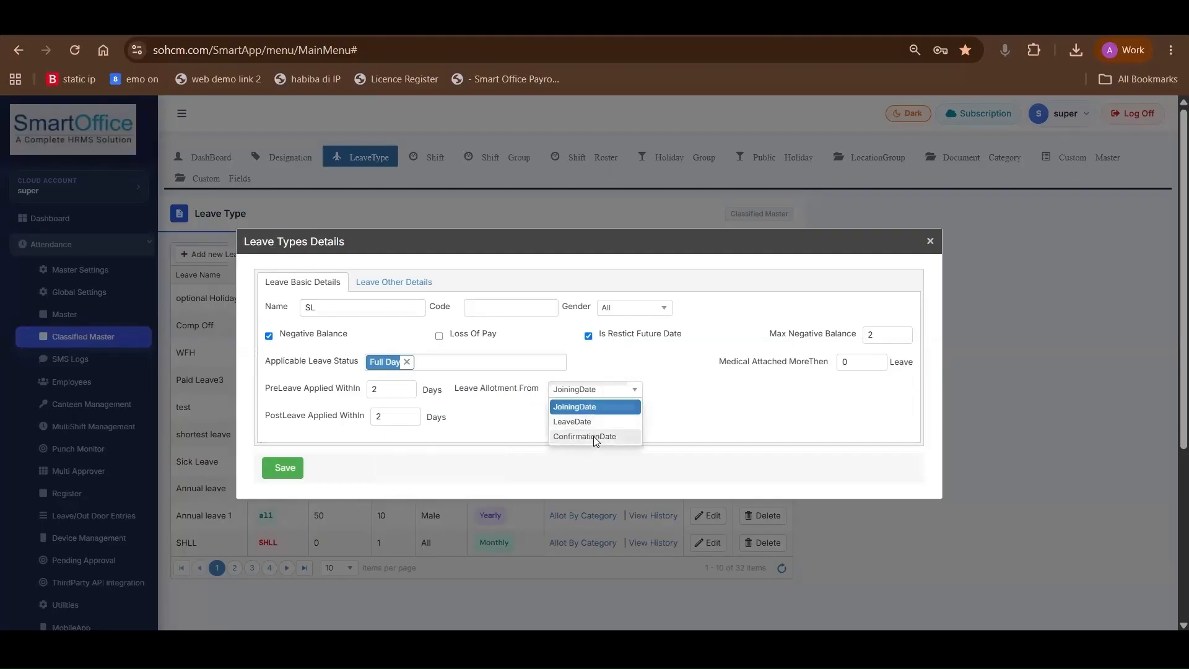
pyautogui.moveTo(489, 390); pyautogui.dragTo(592, 395)
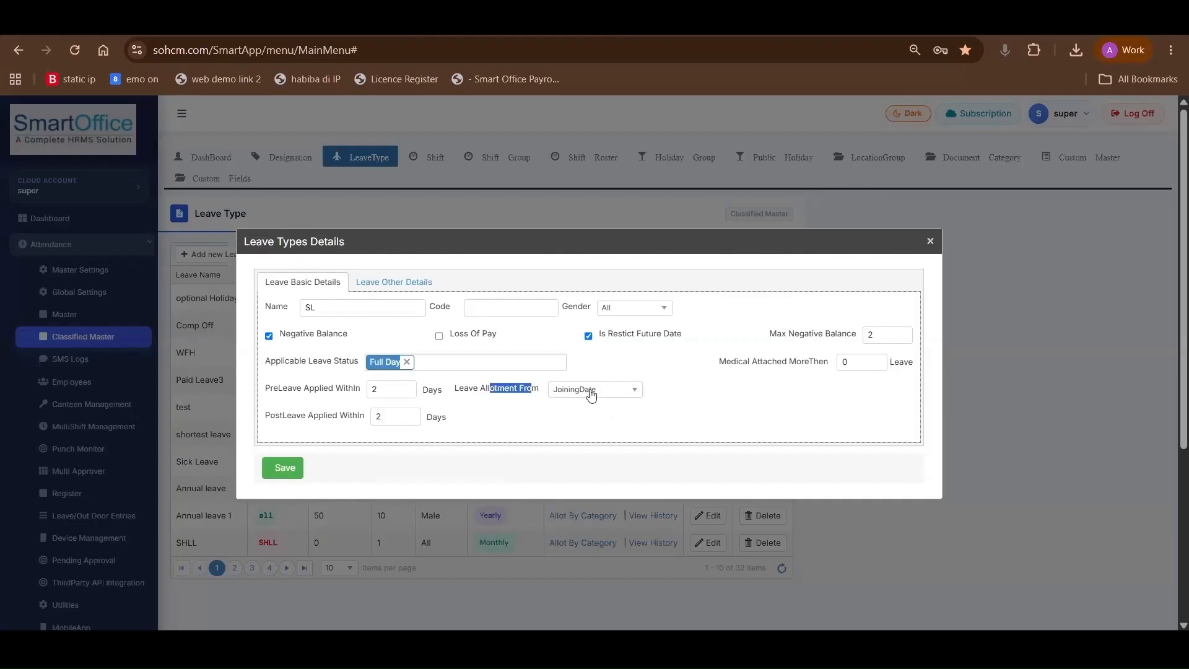
pyautogui.click(592, 395)
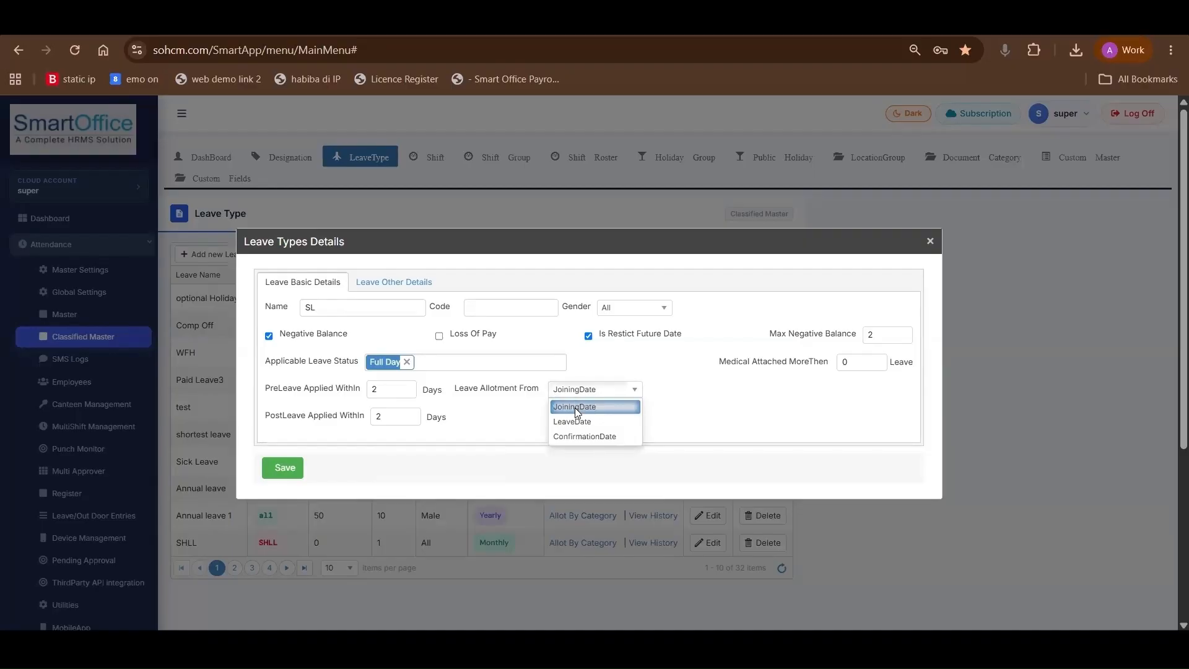
pyautogui.click(556, 437)
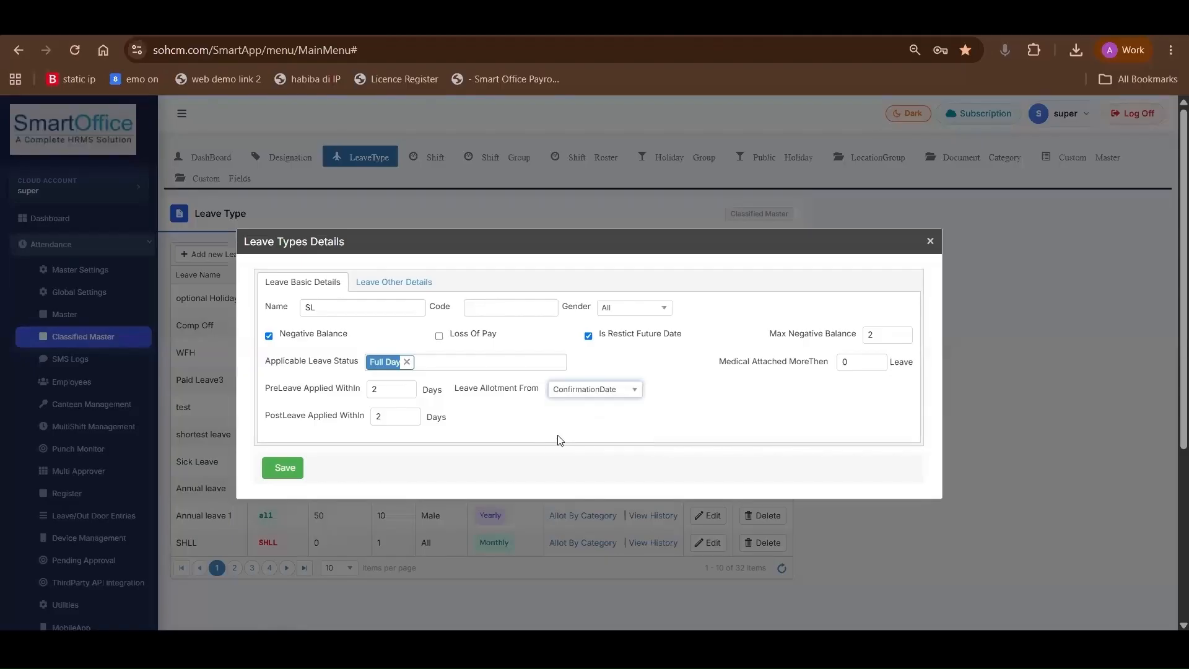
# Set the SL leave type's allotment to Yearly with a yearly limit of 1 in its other details
pyautogui.click(404, 284)
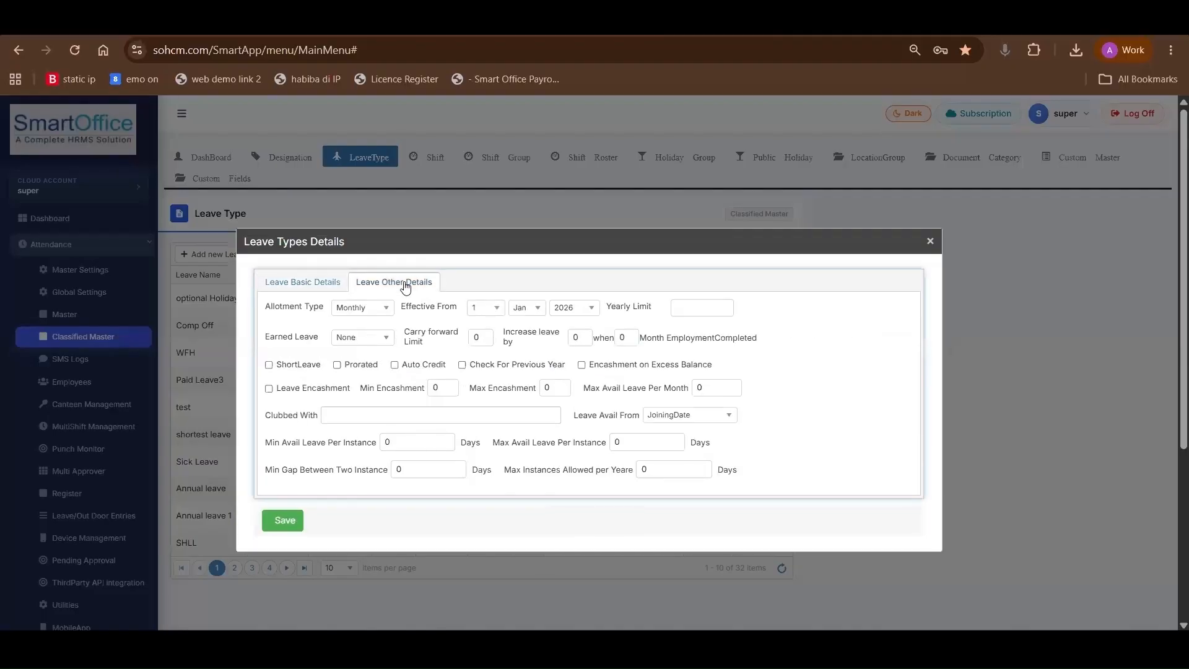
pyautogui.click(356, 308)
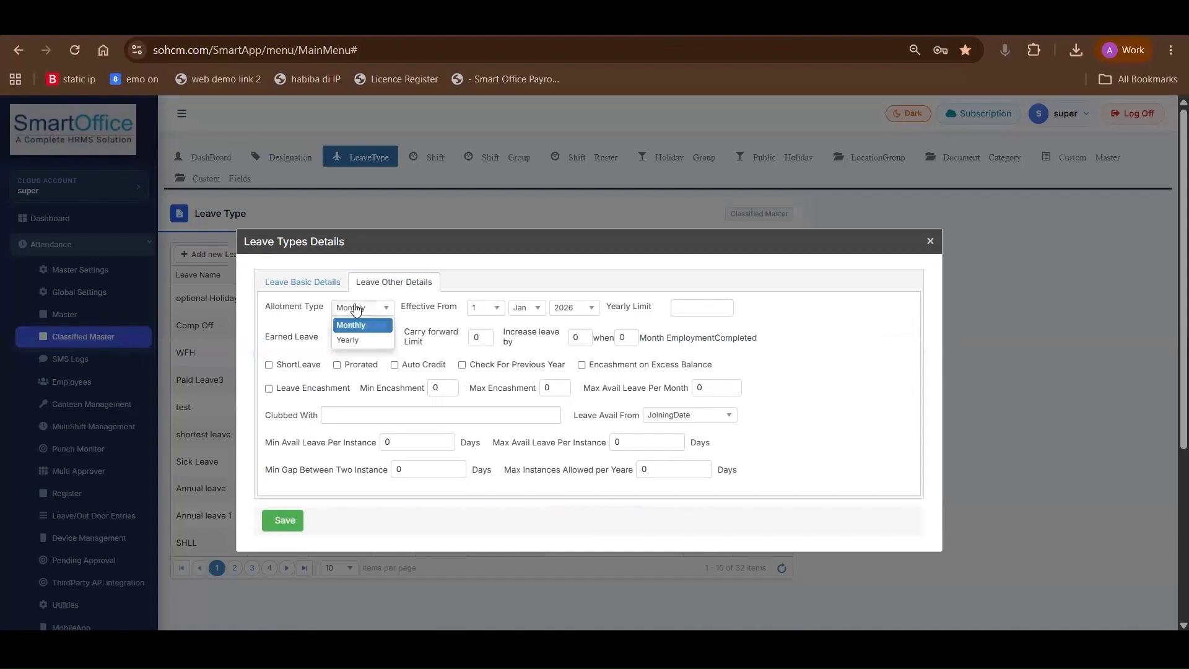
pyautogui.click(353, 342)
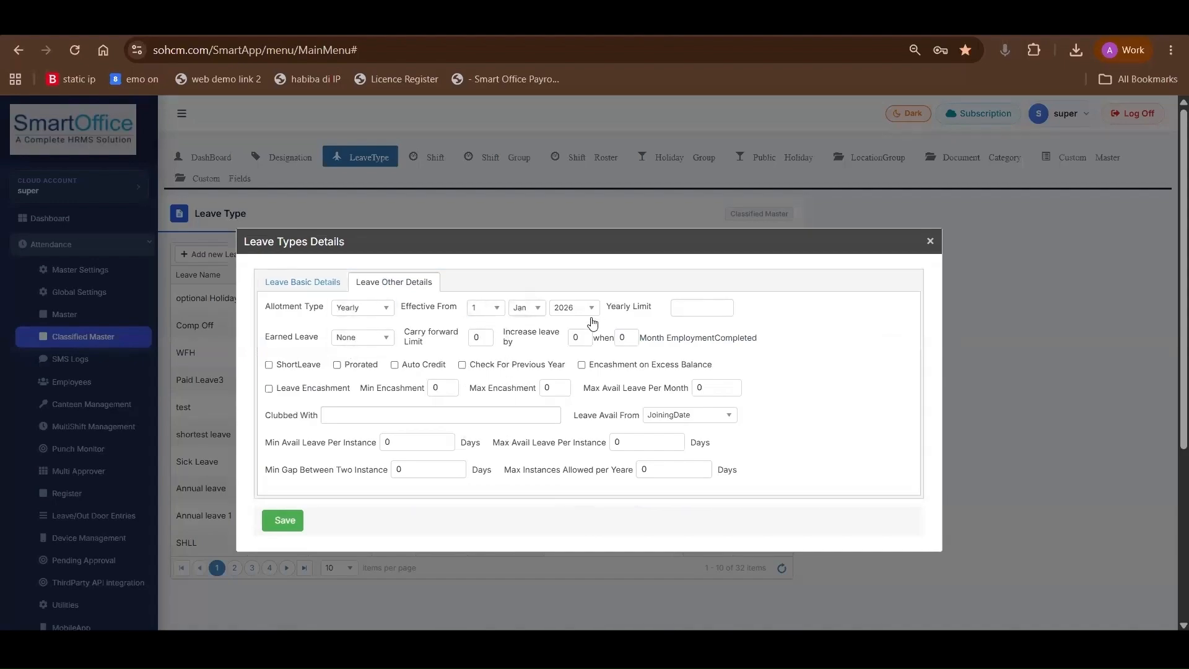
pyautogui.click(523, 308)
pyautogui.click(678, 313)
pyautogui.click(697, 307)
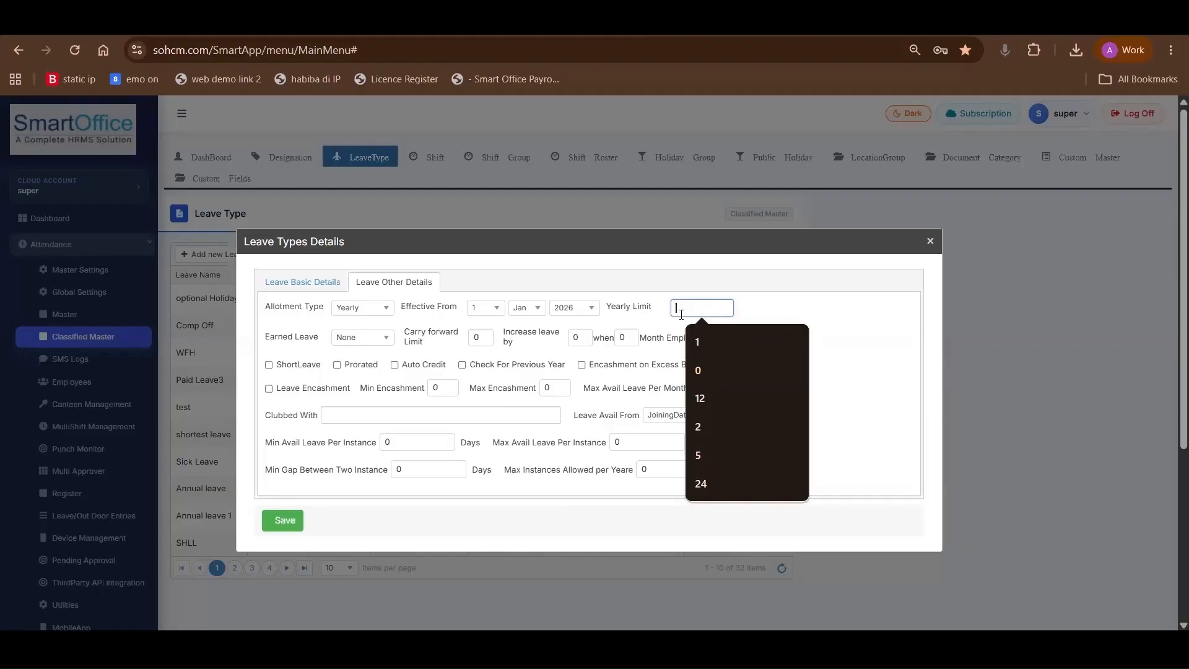
pyautogui.write('1')
# Switch the SL leave type's allotment to Monthly and back to Yearly
pyautogui.click(380, 309)
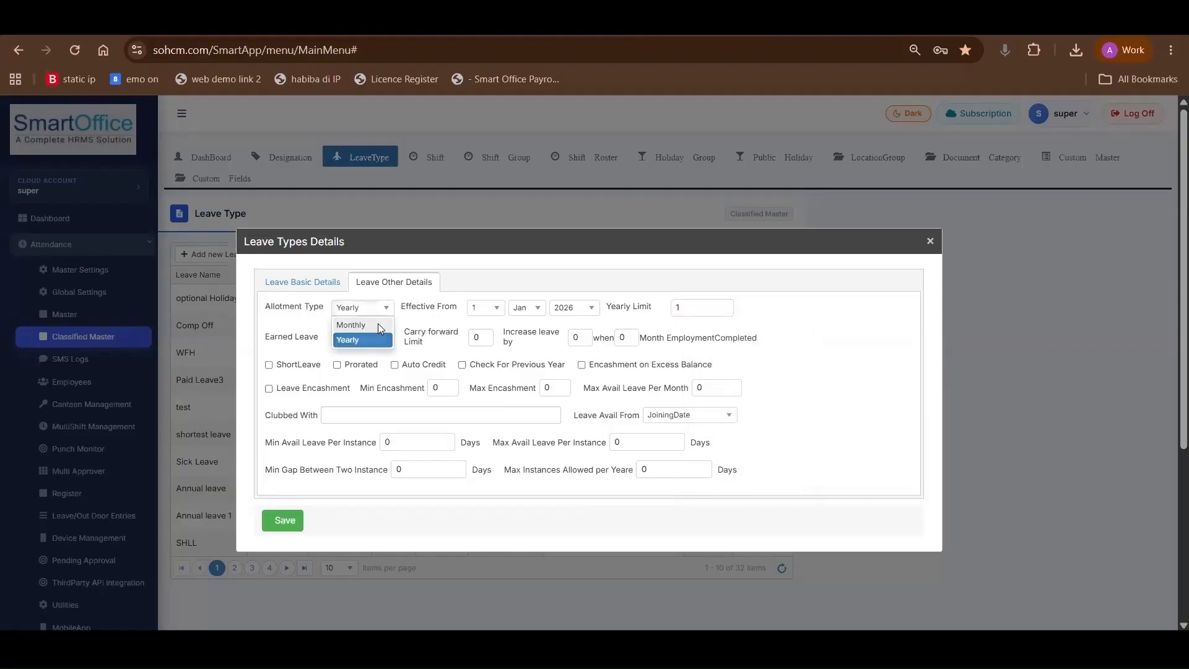
pyautogui.click(381, 326)
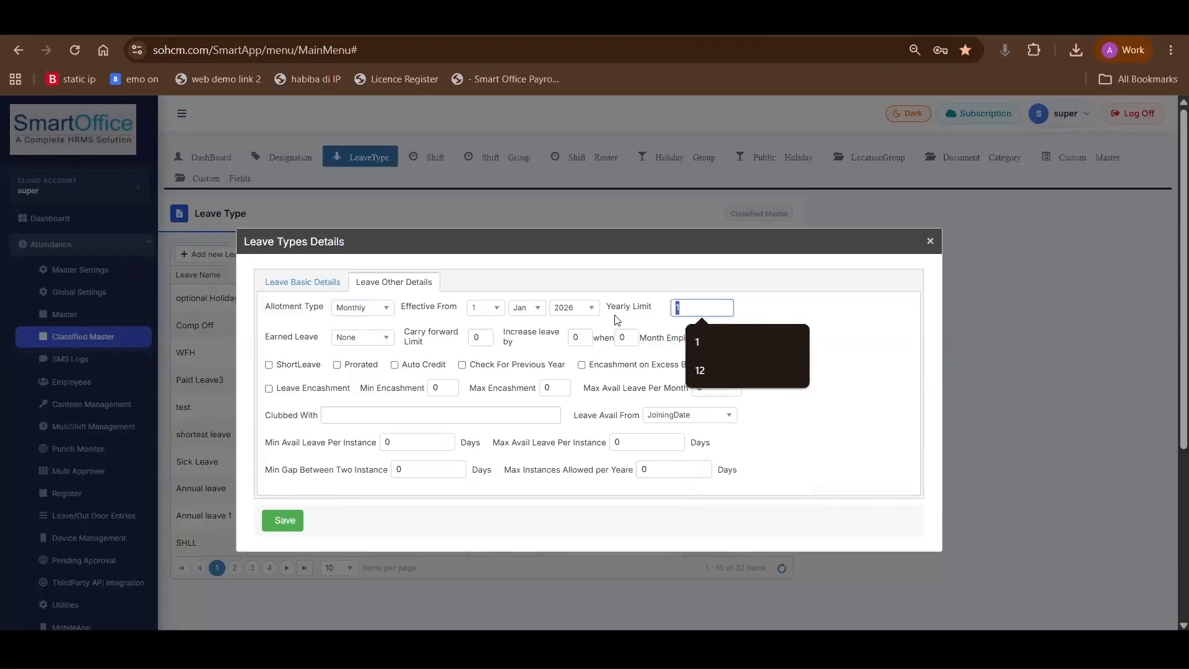
pyautogui.click(340, 309)
pyautogui.click(344, 340)
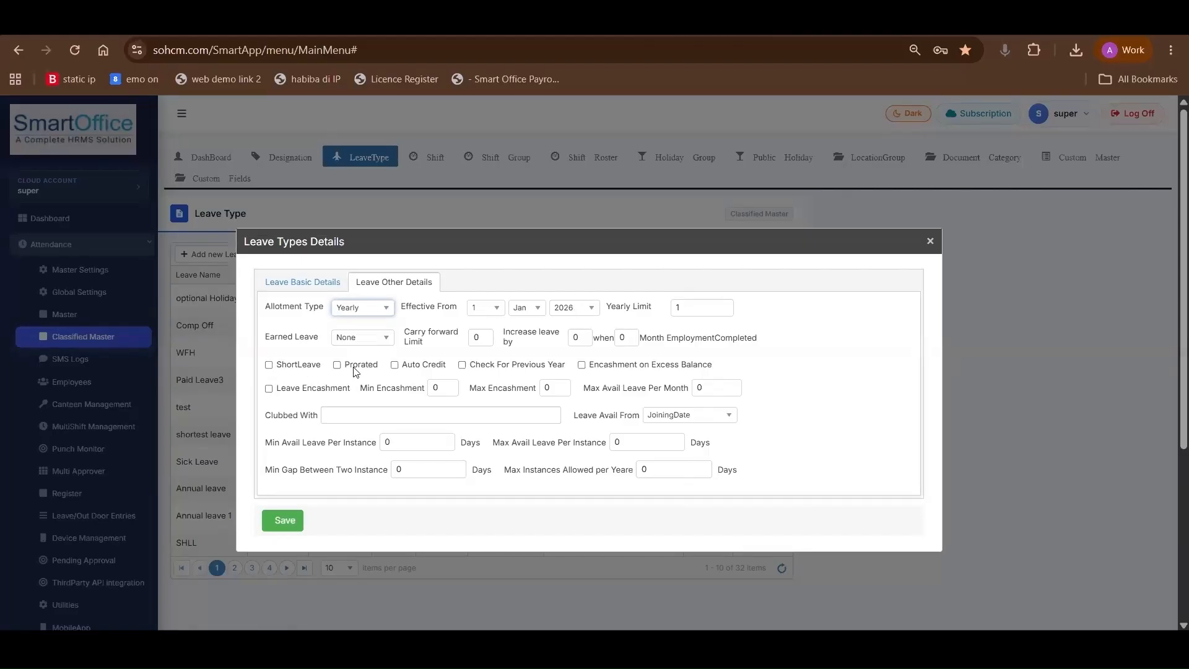
# Enable Auto Credit and Prorated for the SL leave type
pyautogui.click(403, 367)
pyautogui.moveTo(405, 370)
pyautogui.mouseDown()
pyautogui.moveTo(456, 370)
pyautogui.moveTo(423, 370)
pyautogui.mouseUp()
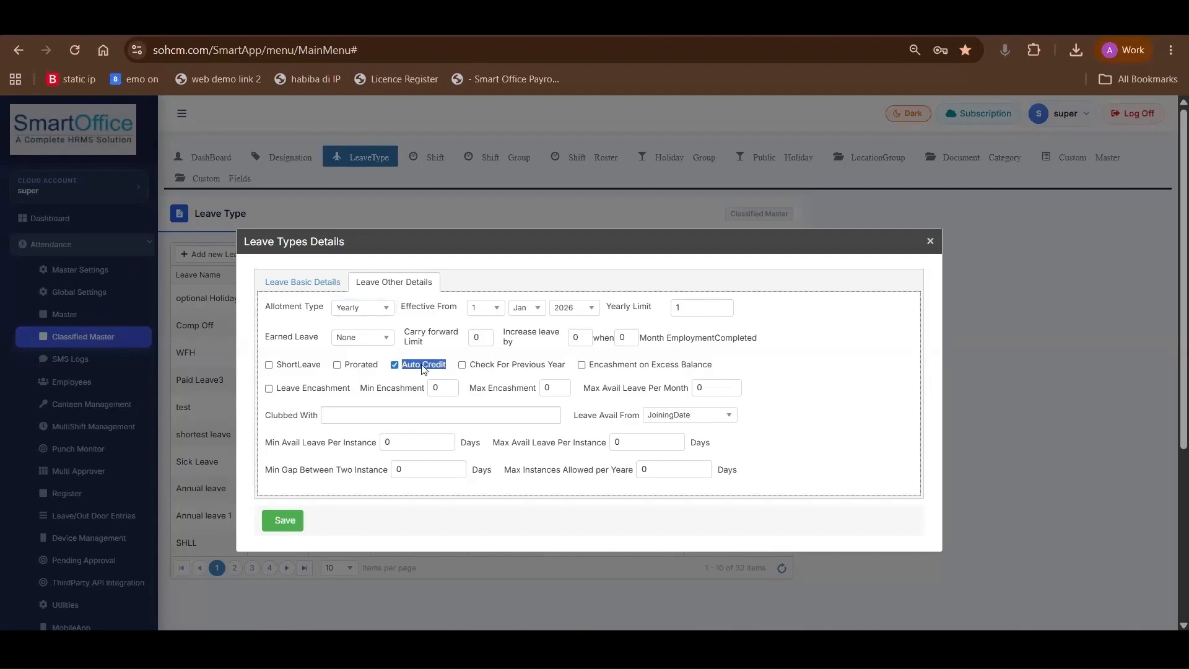
pyautogui.click(423, 367)
pyautogui.moveTo(346, 367); pyautogui.dragTo(376, 367)
# Set the SL leave type's yearly limit to 12 and turn off Prorated
pyautogui.doubleClick(678, 308)
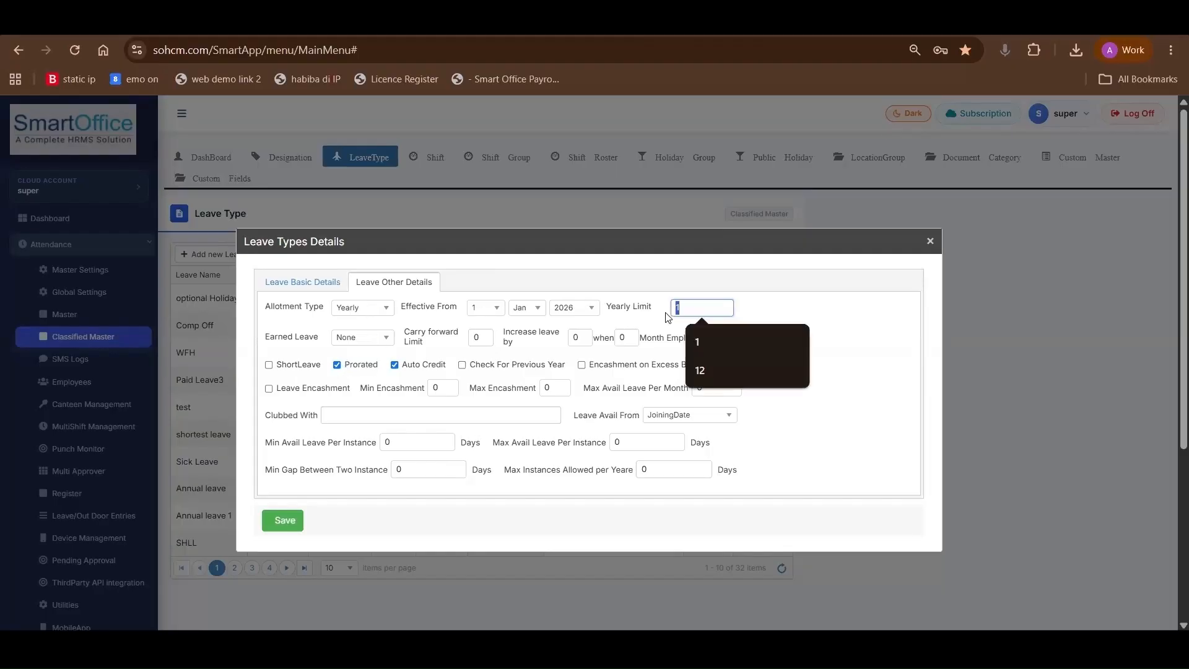
pyautogui.write('12')
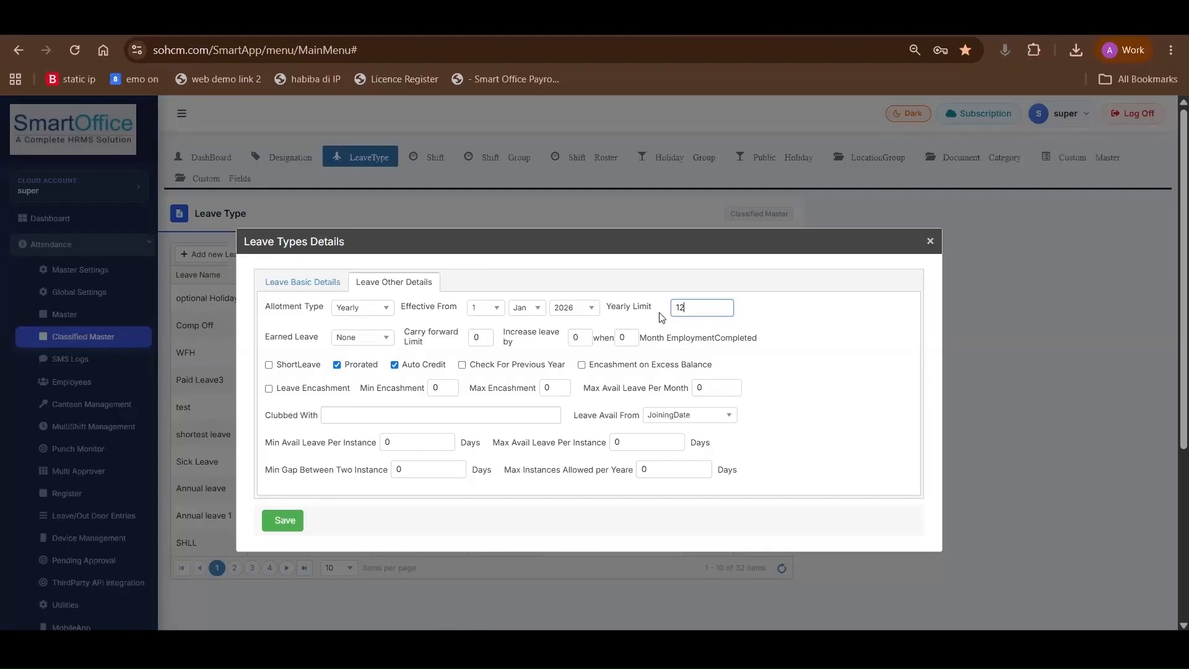
pyautogui.moveTo(353, 364); pyautogui.dragTo(382, 368)
pyautogui.click(338, 366)
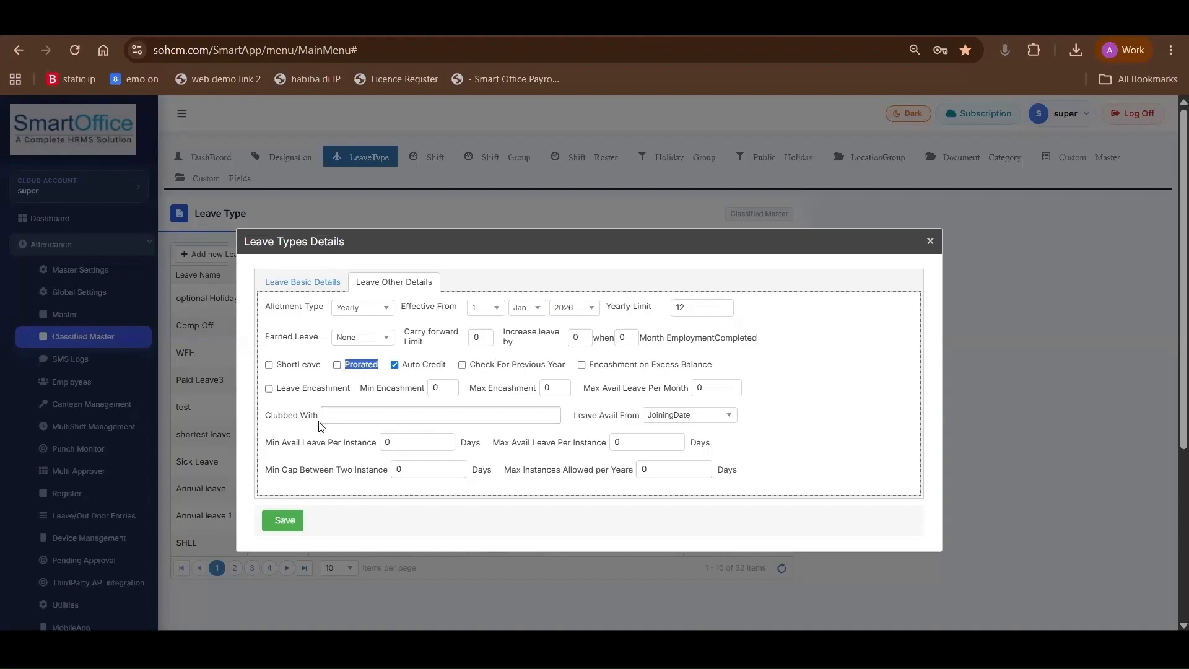
# Check the allotment start setting in the basic details and set Leave Avail From to ConfirmationDate for the SL leave type
pyautogui.moveTo(587, 419); pyautogui.dragTo(634, 421)
pyautogui.click(311, 283)
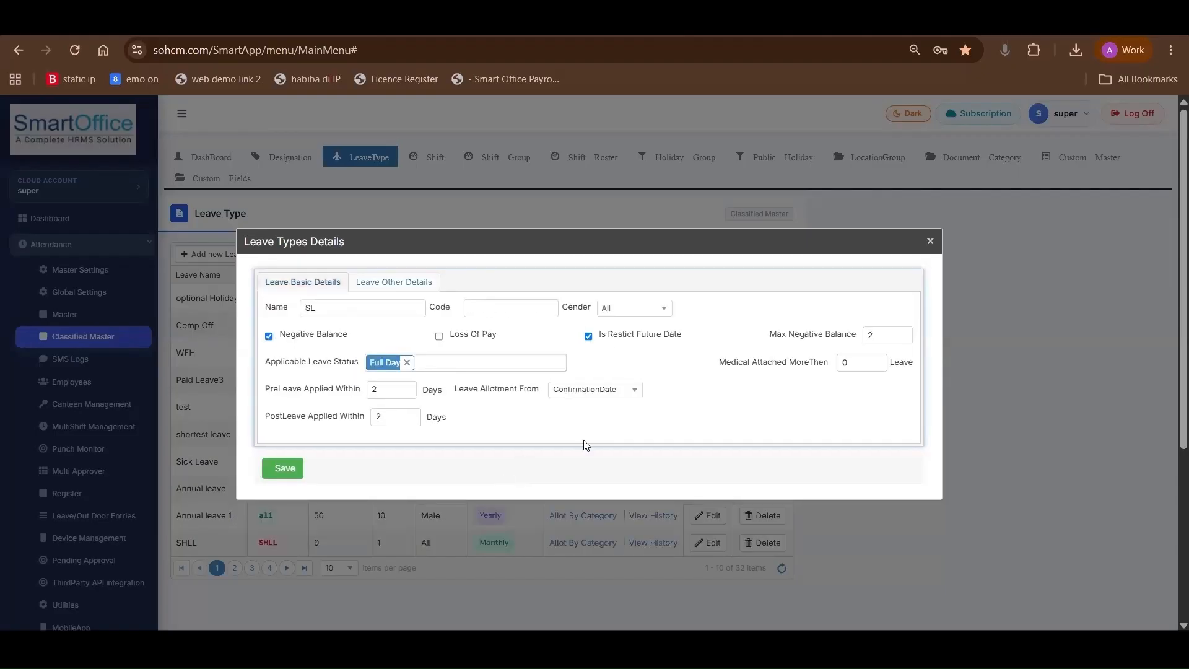
pyautogui.click(585, 390)
pyautogui.click(414, 288)
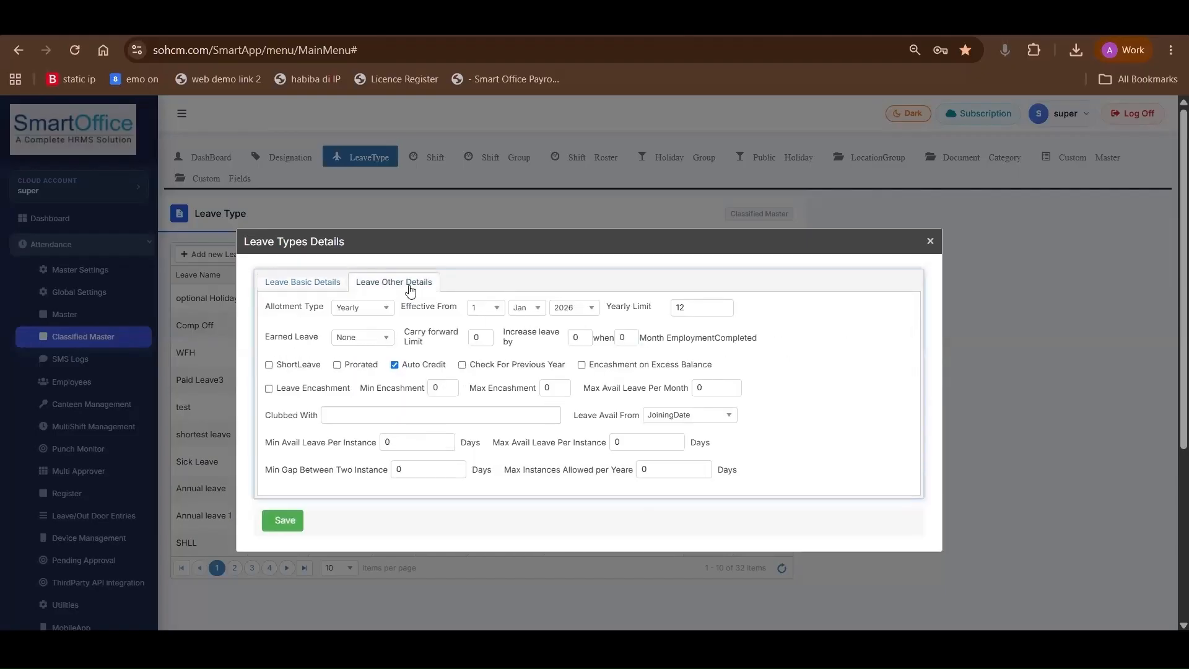
pyautogui.click(704, 422)
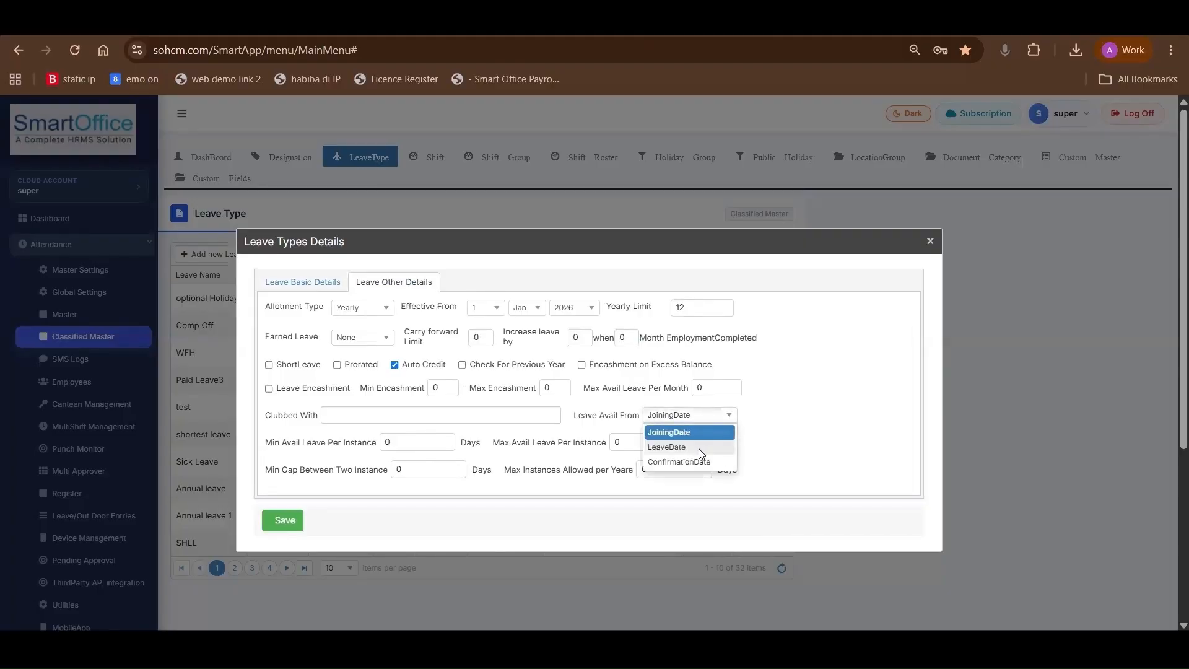
pyautogui.click(698, 447)
pyautogui.click(707, 417)
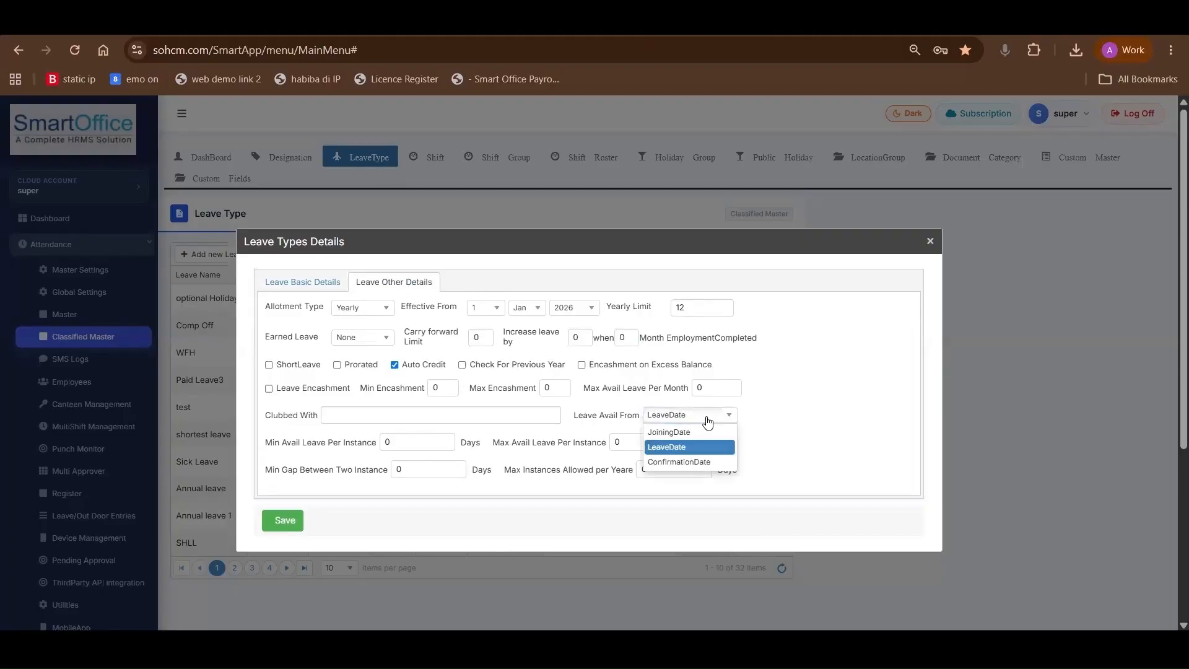
pyautogui.click(699, 463)
pyautogui.click(765, 435)
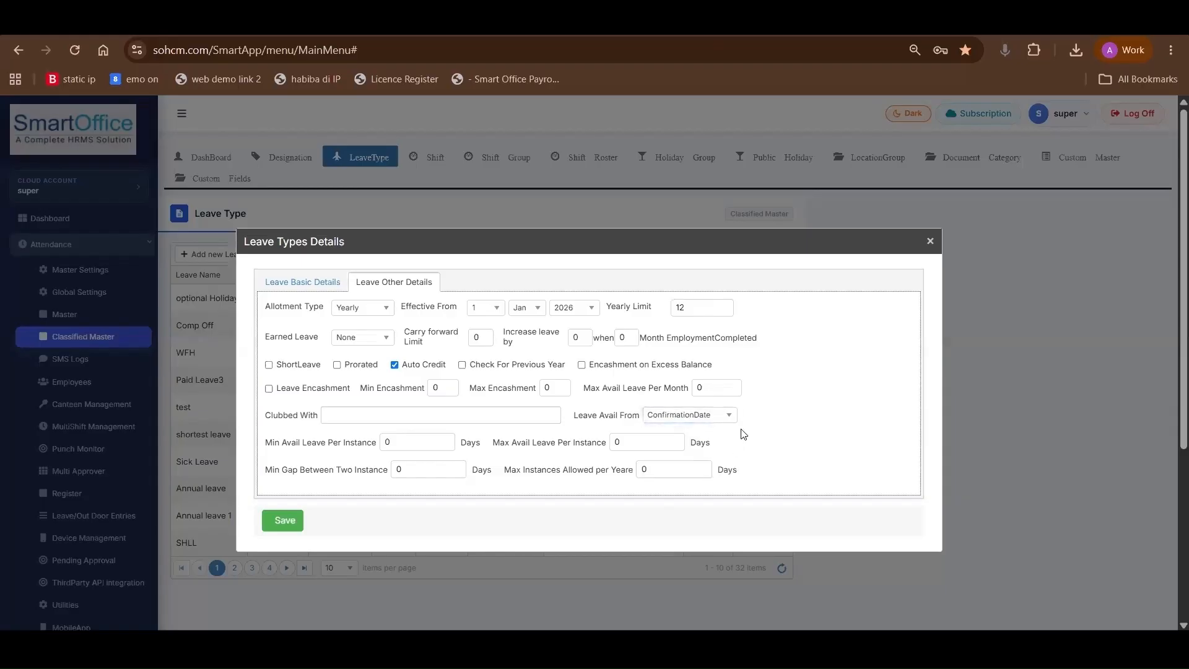
# Set the available leave per instance to a minimum of 1 day and a maximum of 5 days
pyautogui.tripleClick(351, 446)
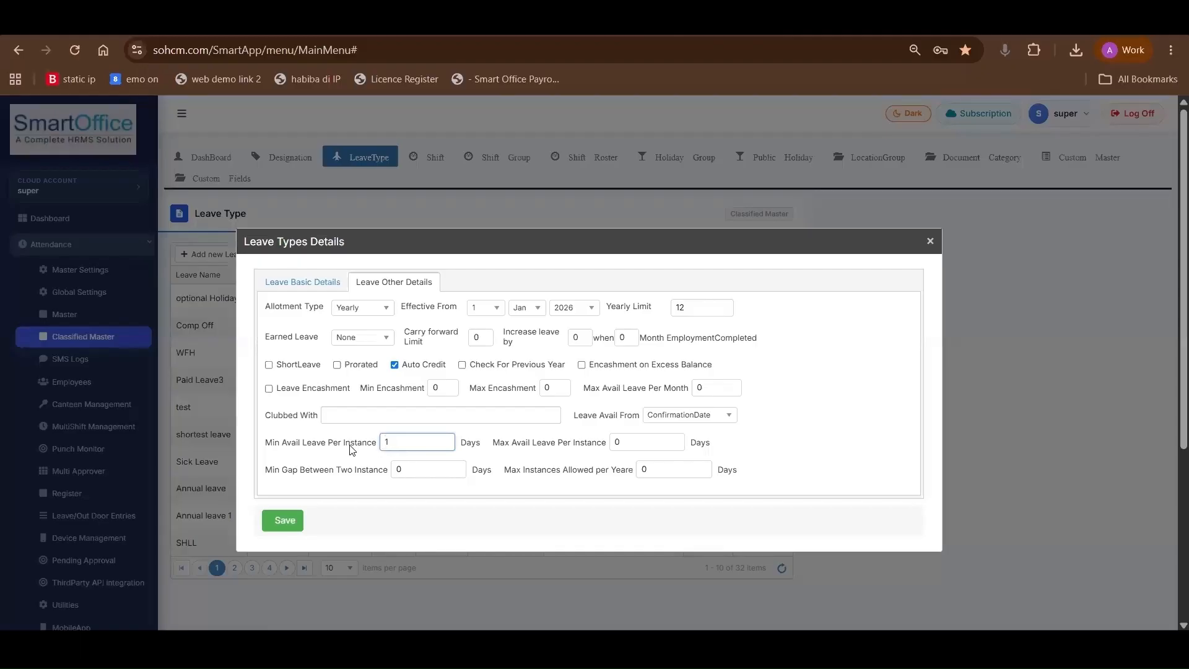
pyautogui.write('1')
pyautogui.tripleClick(501, 443)
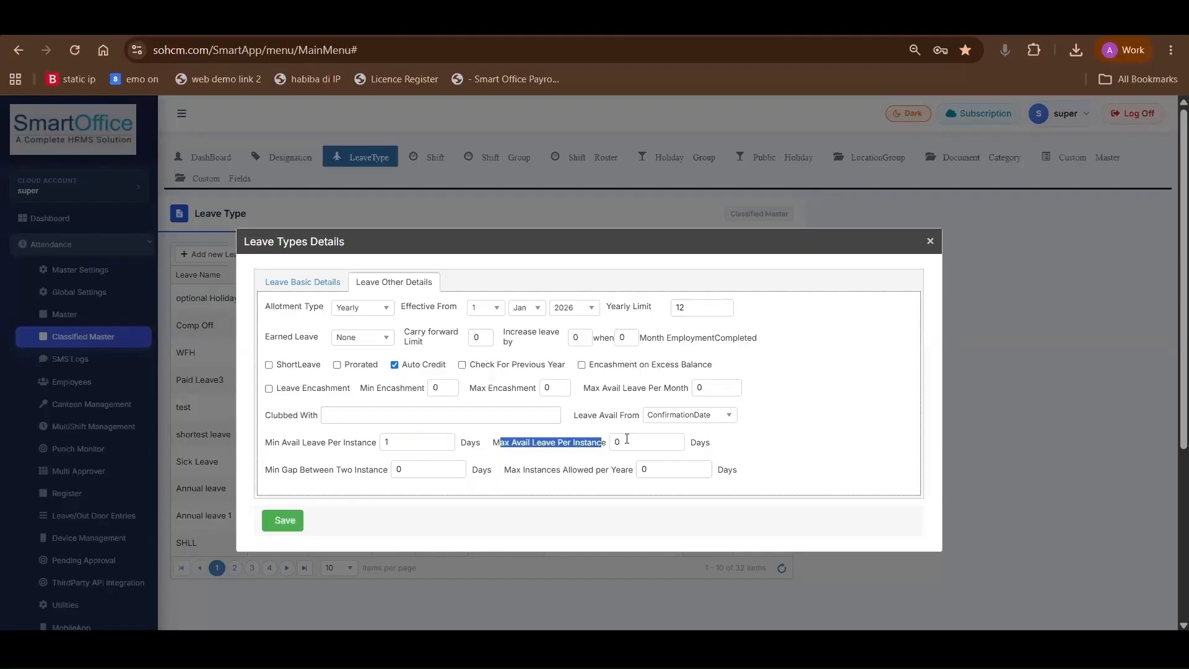
pyautogui.write('5')
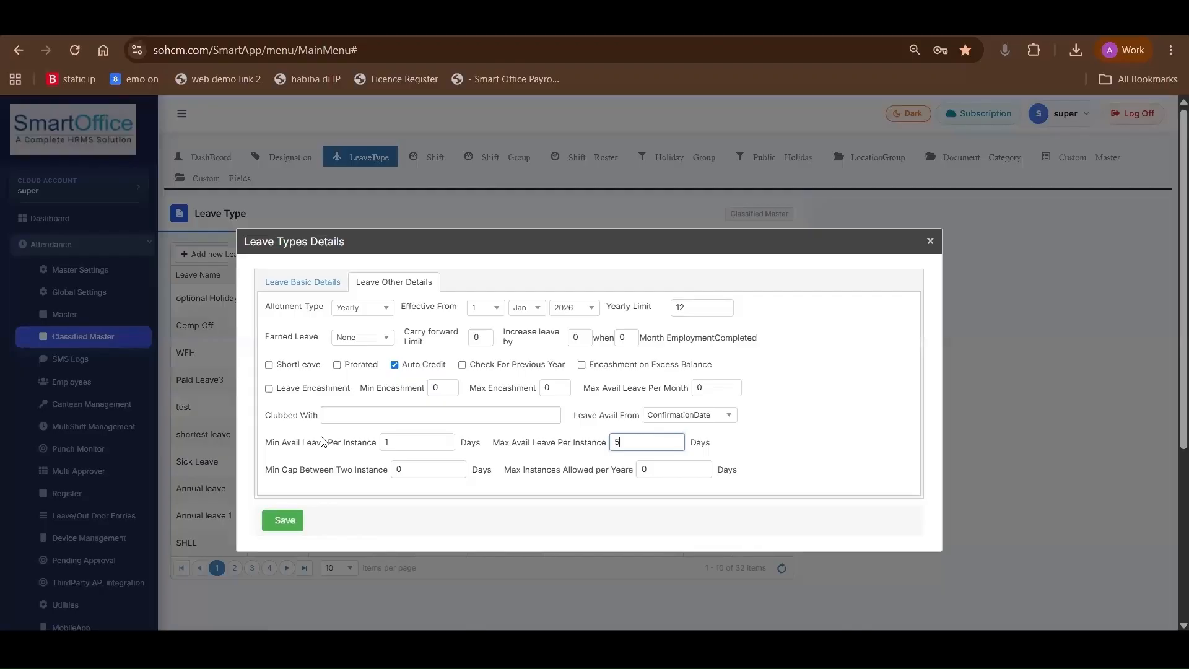
# Set the minimum gap between two leave instances to 5 days and close the leave type details without saving
pyautogui.moveTo(267, 469); pyautogui.dragTo(399, 469)
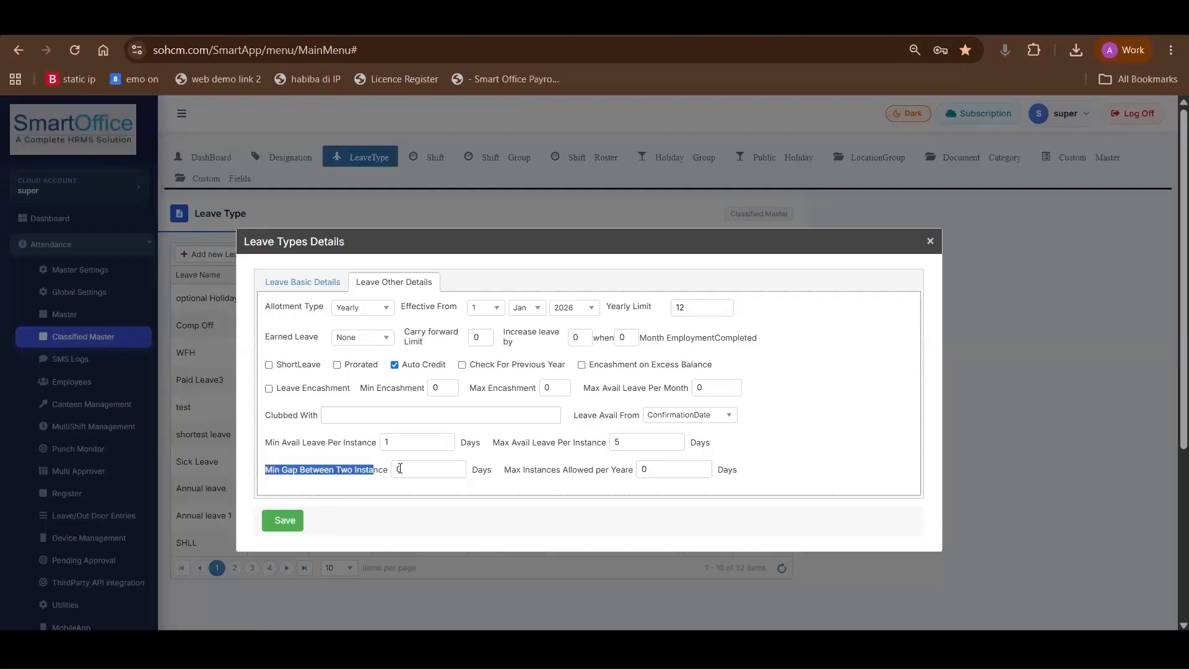
pyautogui.click(388, 474)
pyautogui.write('5')
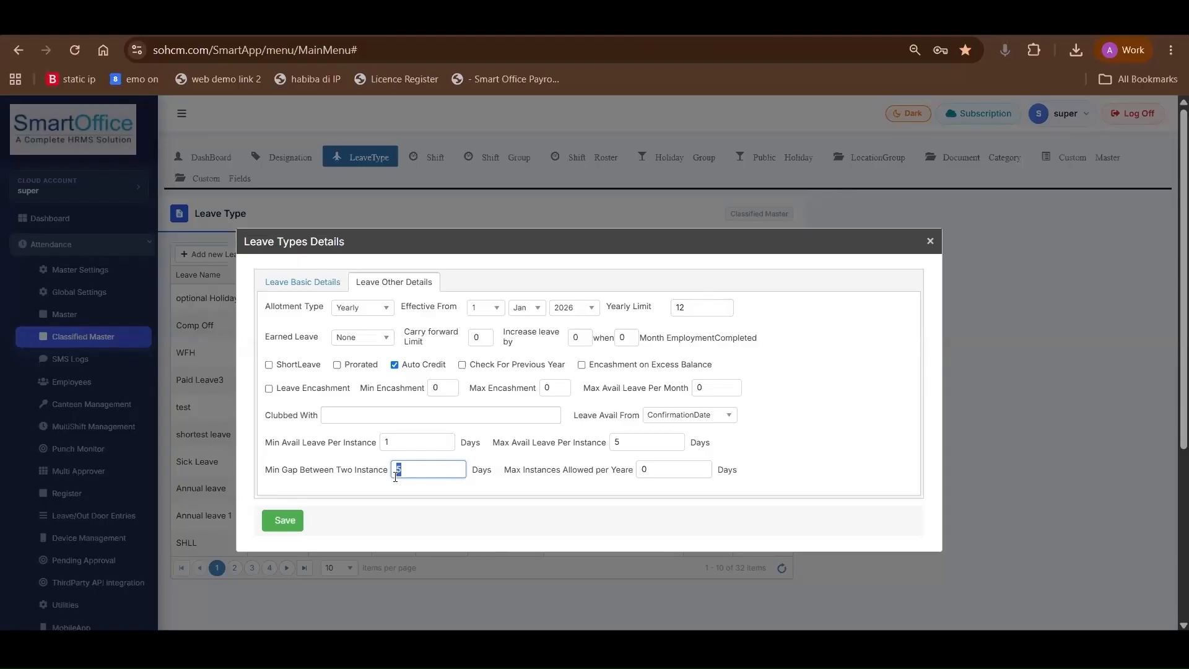
pyautogui.doubleClick(513, 470)
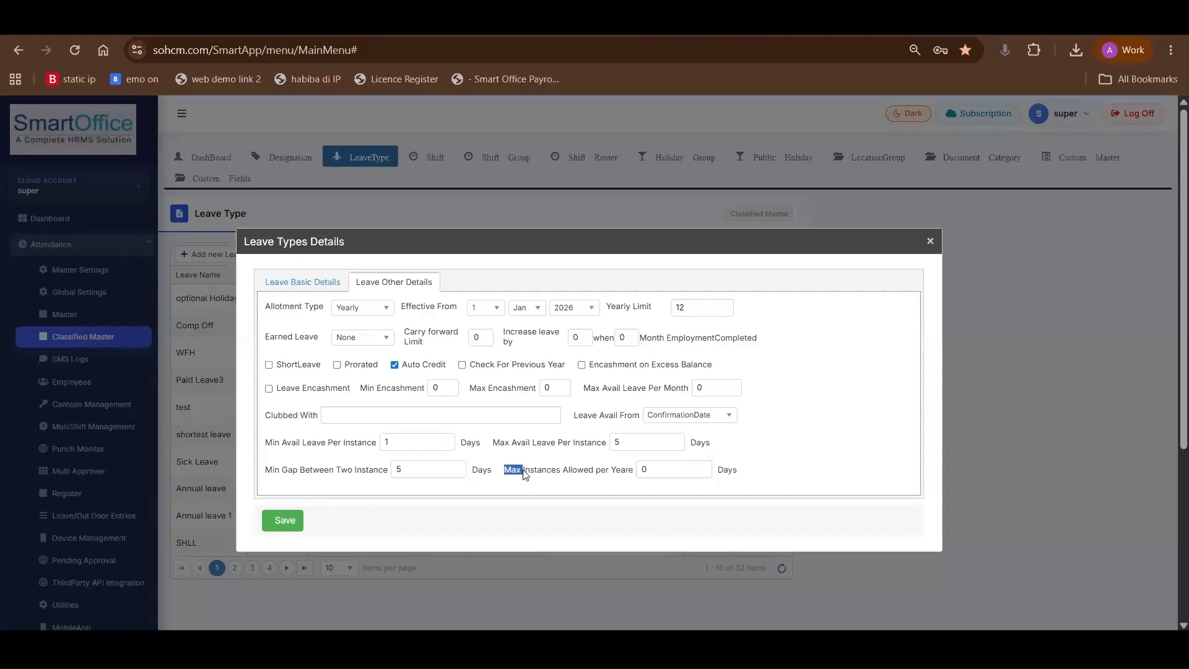
pyautogui.click(931, 241)
# Open the attendance registers, look at the OT Register and return to the Attendance Register
pyautogui.click(67, 494)
pyautogui.click(286, 202)
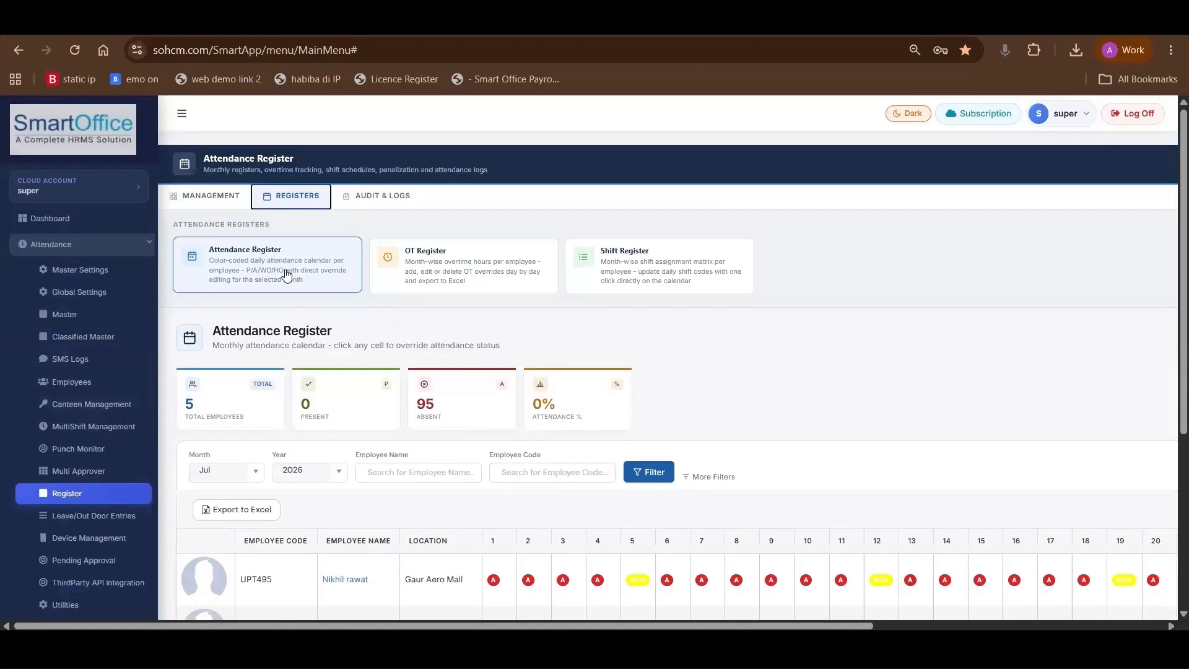
pyautogui.click(450, 260)
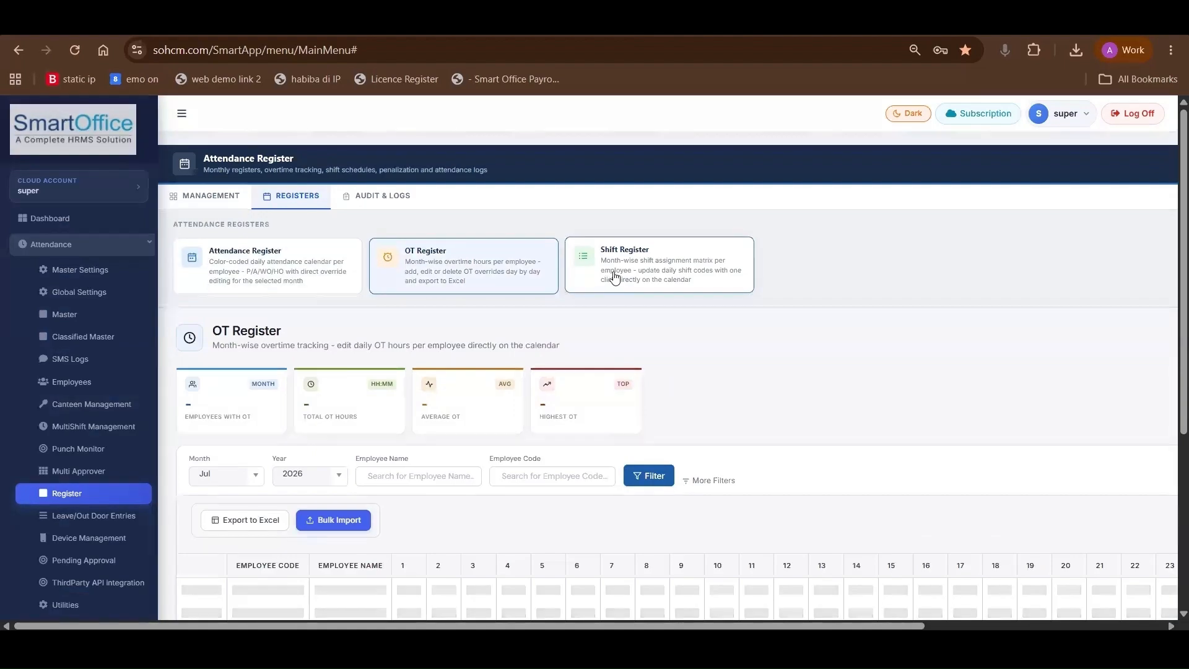
pyautogui.click(281, 263)
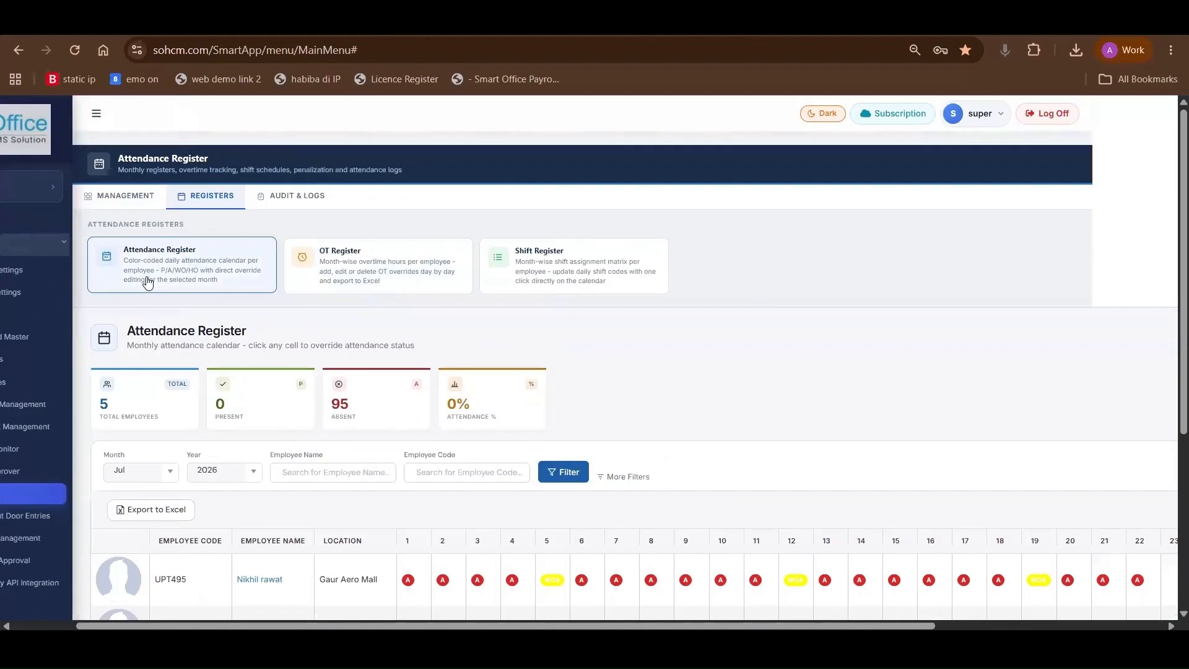
# Inspect the employees' daily status cells for day 1 and day 5 in the Attendance Register
pyautogui.scroll(-3, 398, 366)
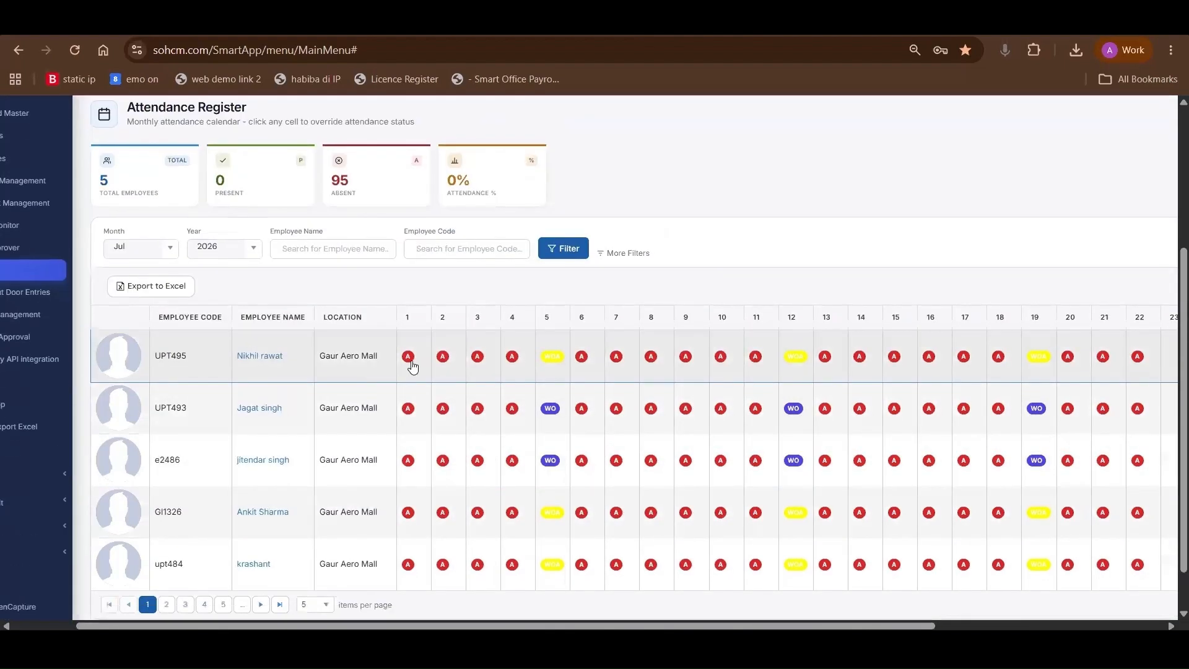
pyautogui.click(408, 362)
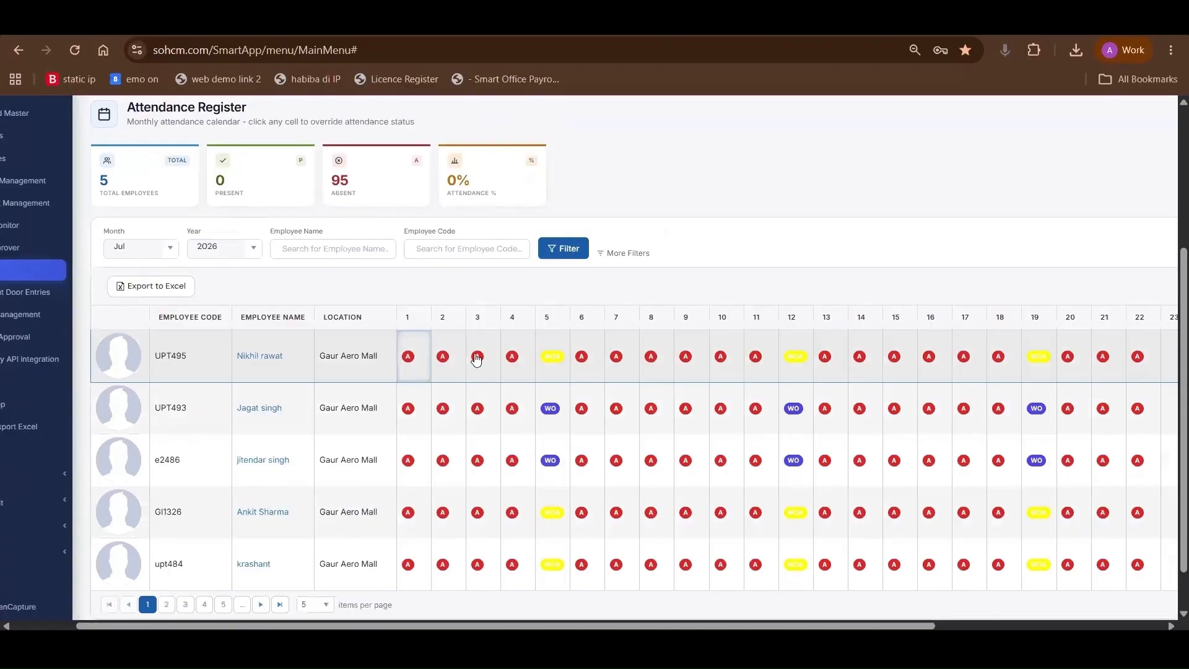
pyautogui.click(558, 371)
pyautogui.click(560, 518)
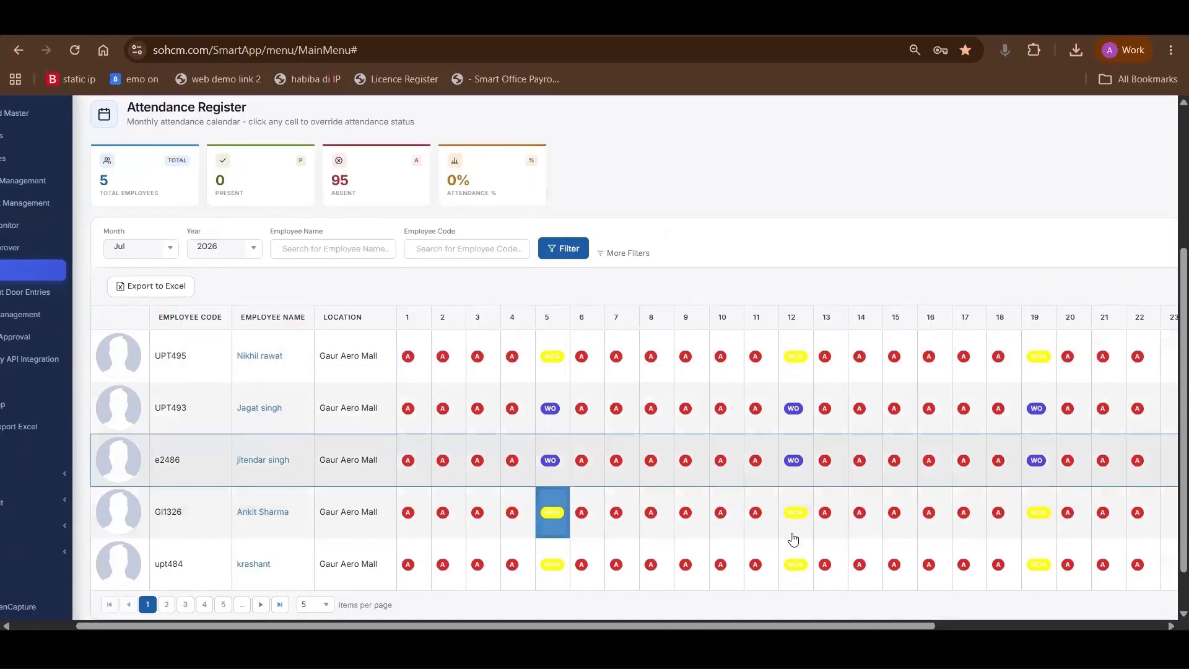
# Filter the July 2026 Attendance Register by an employee's name
pyautogui.click(339, 252)
pyautogui.write('a')
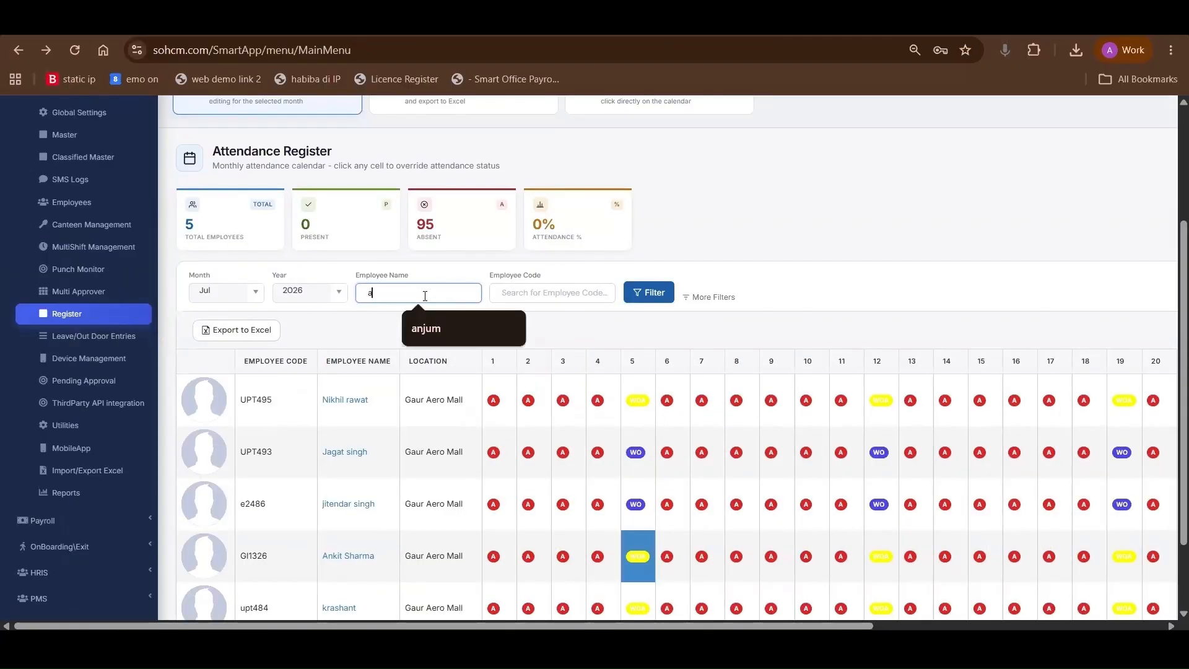
pyautogui.write('njal')
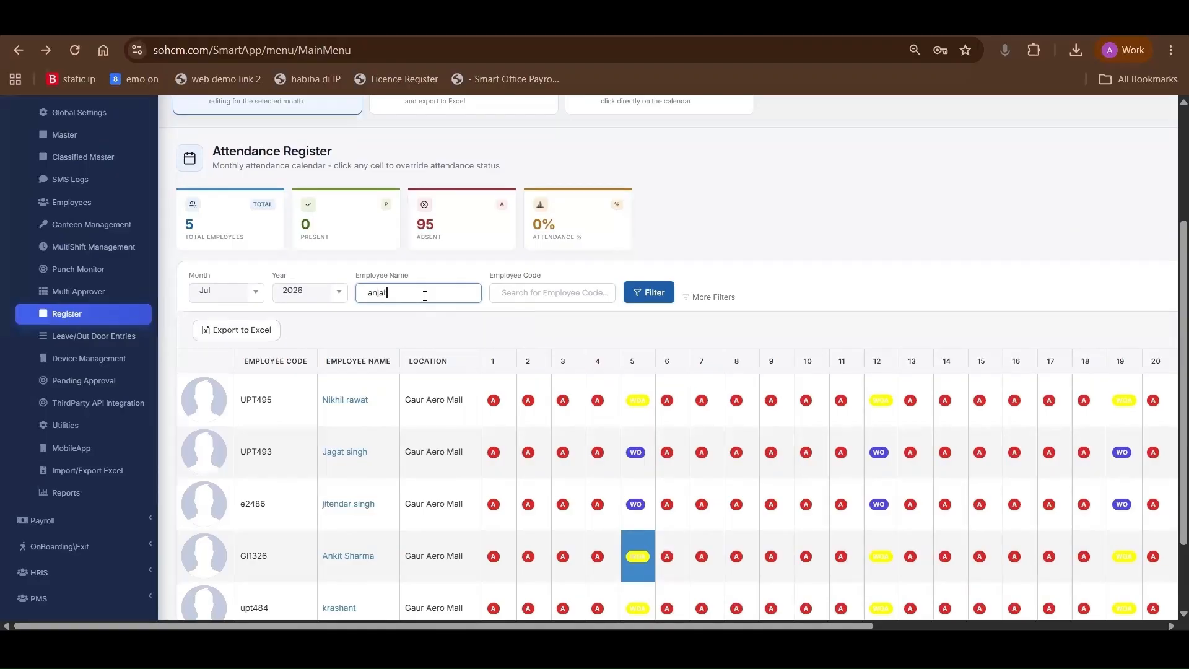
pyautogui.write('i')
pyautogui.click(635, 293)
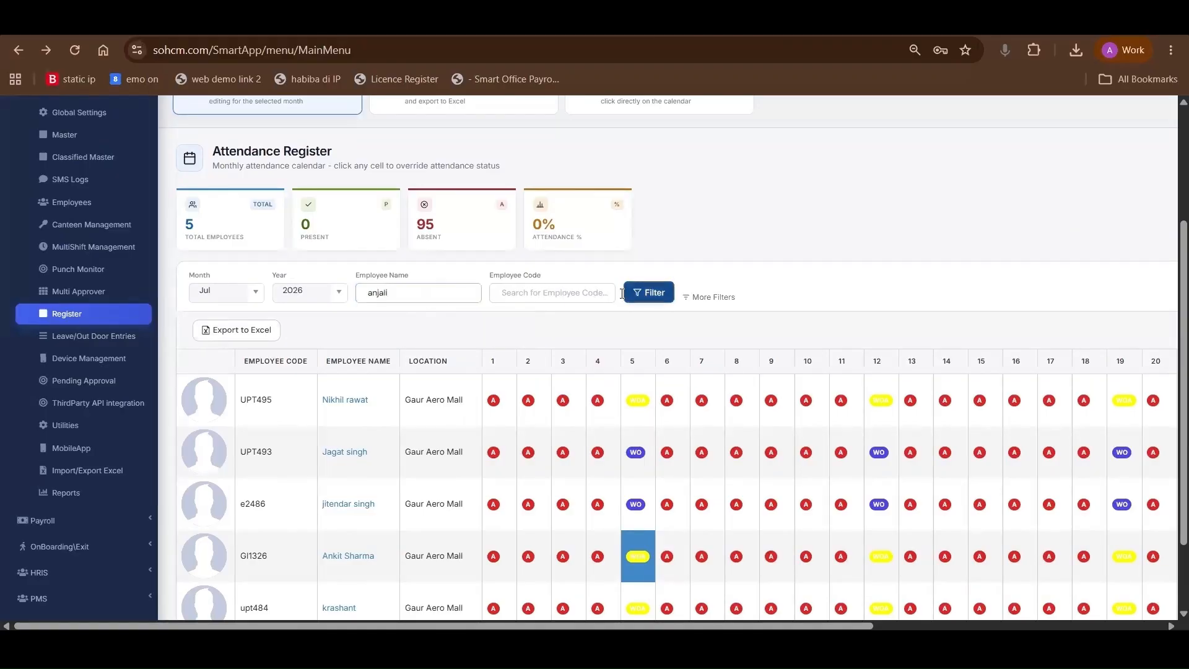
pyautogui.click(523, 299)
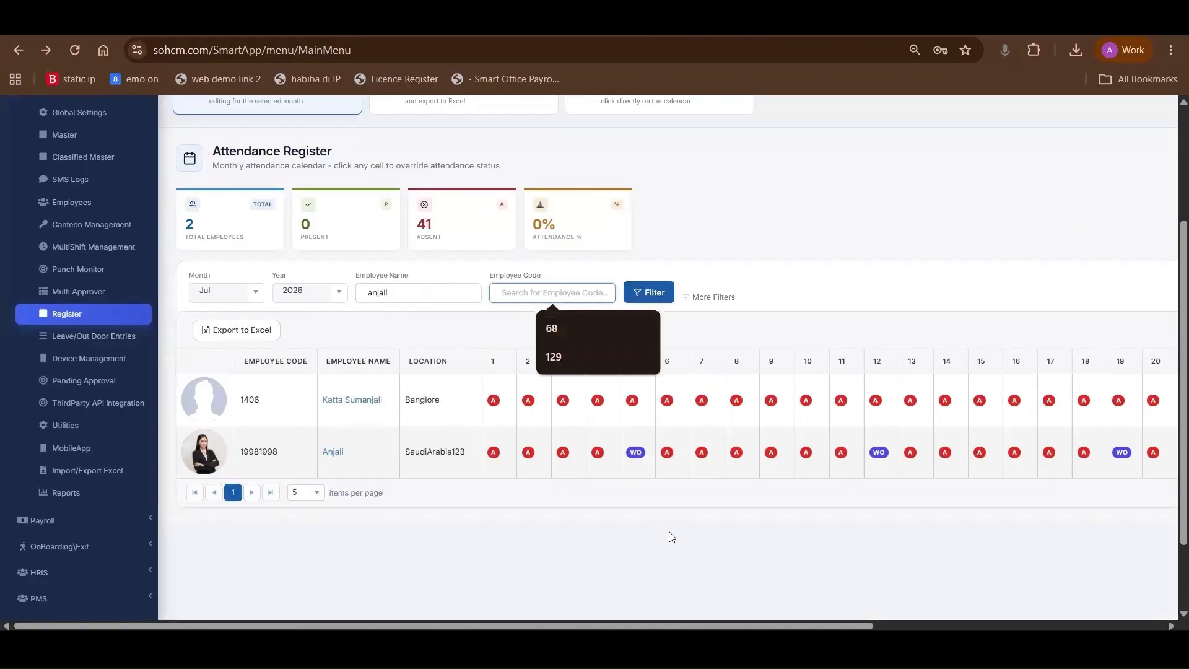
# Look across the filtered Attendance Register, open the OT Register and look through its daily overtime values for July 2026
pyautogui.hscroll(3, 791, 520)
pyautogui.hscroll(-3, 792, 513)
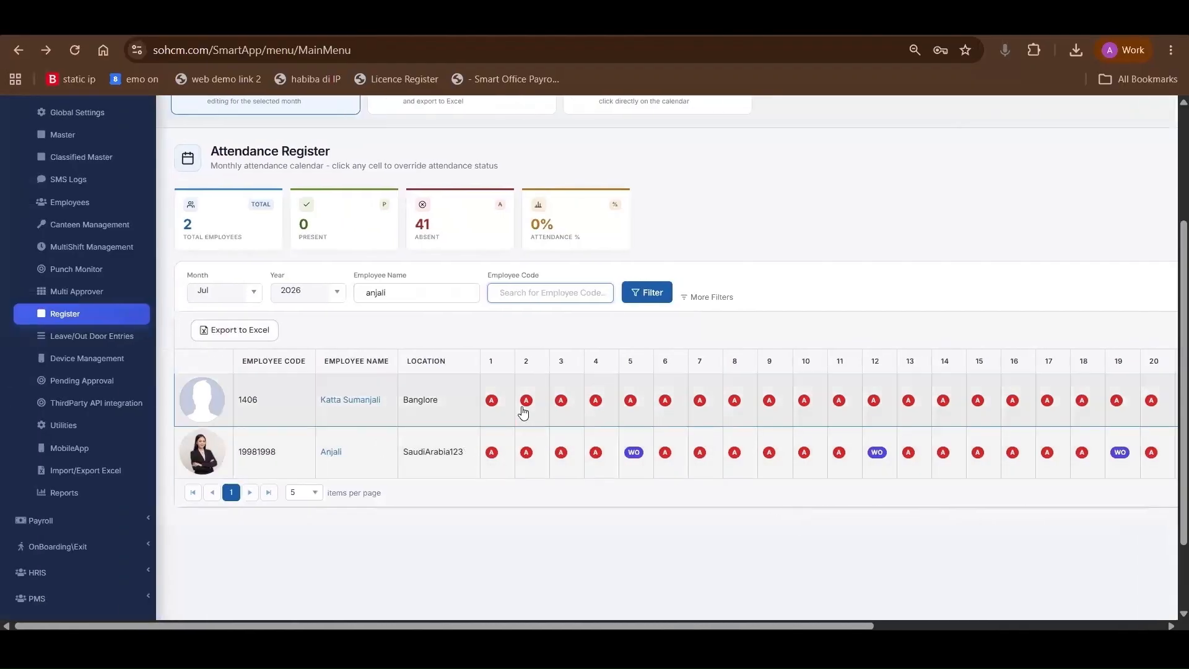
pyautogui.scroll(3, 412, 331)
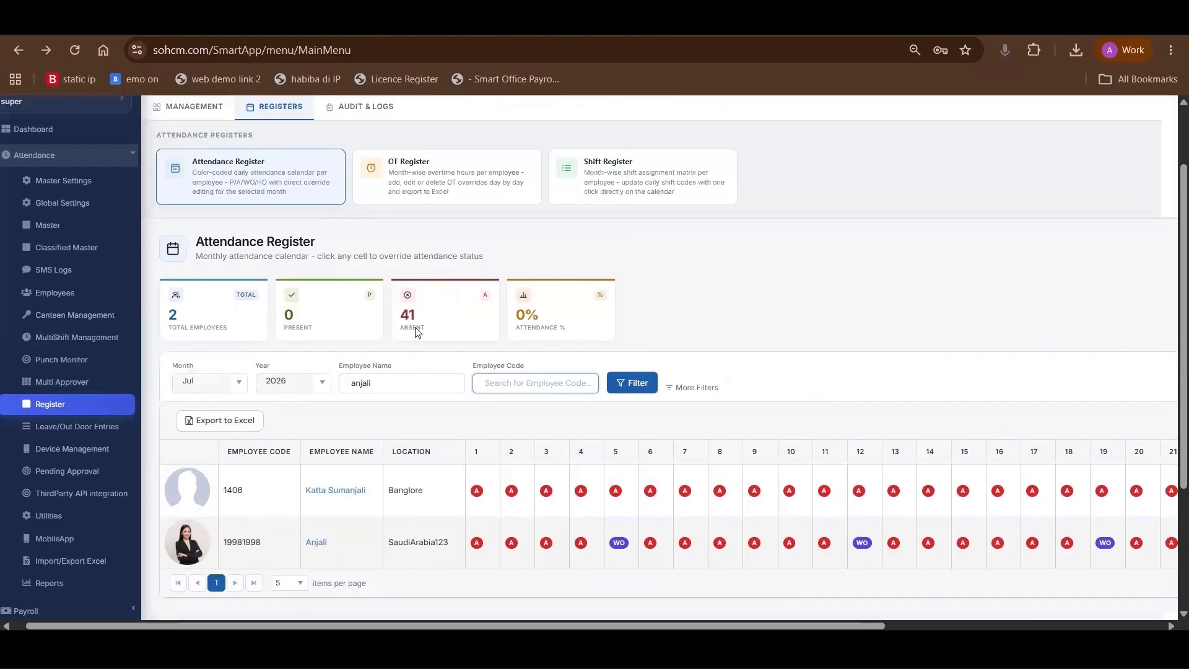
pyautogui.click(457, 274)
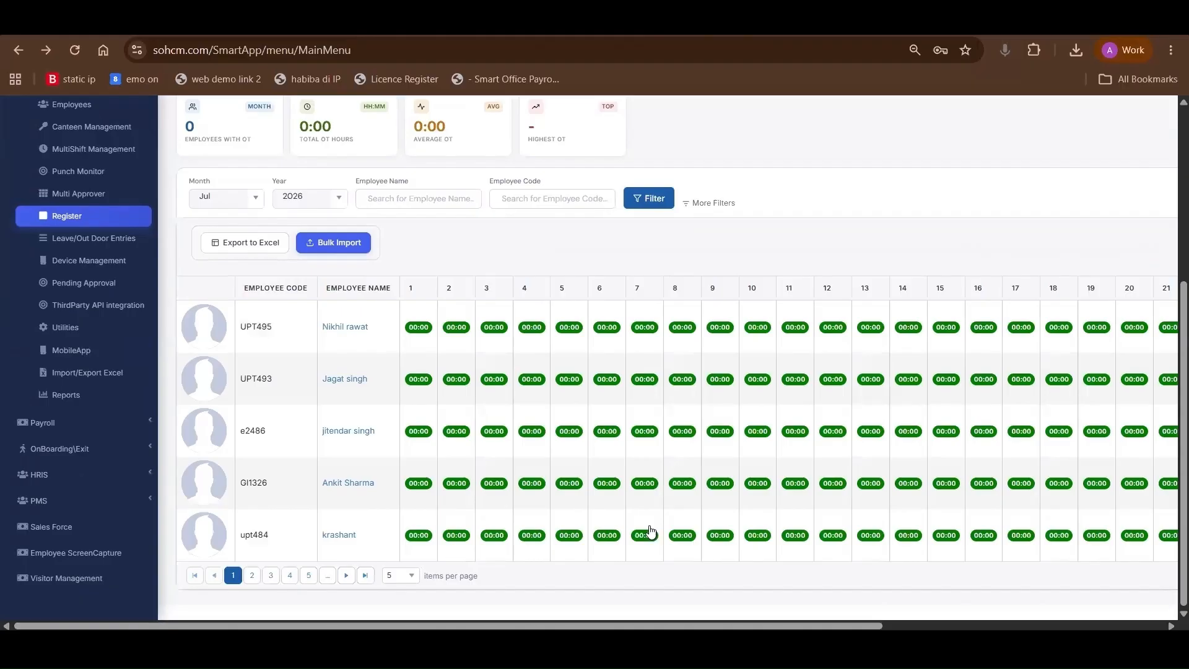
pyautogui.hscroll(4, 673, 516)
pyautogui.hscroll(-4, 457, 239)
pyautogui.scroll(5, 496, 242)
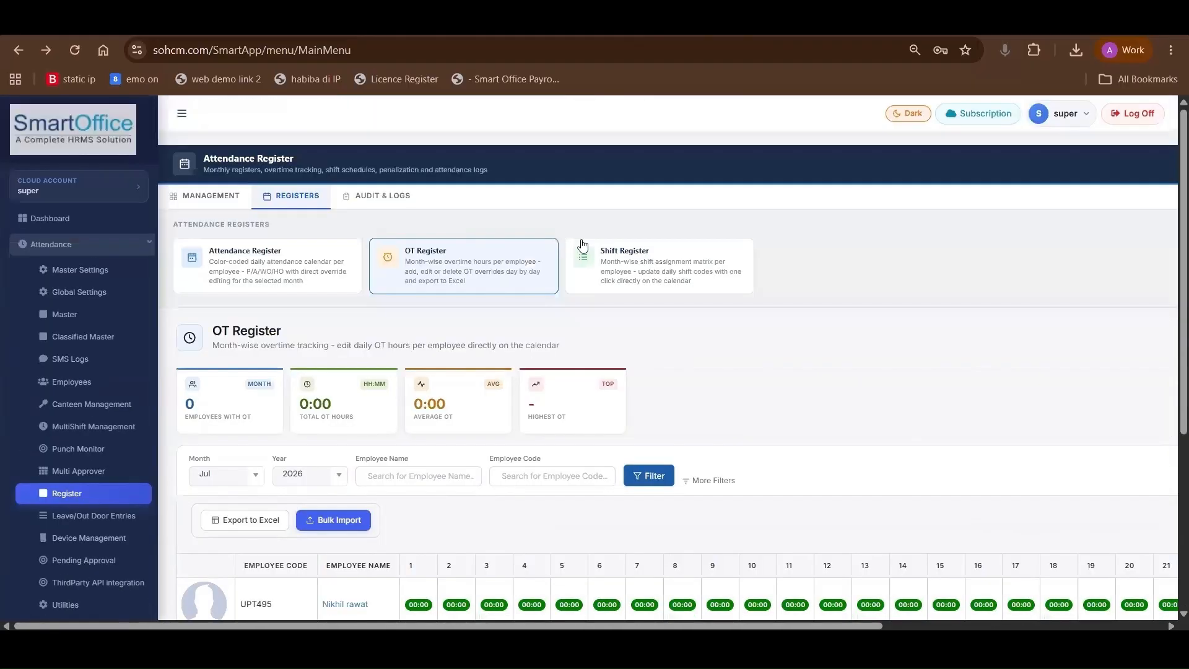
# Open the Shift Register and look across the employees' daily shift assignments for July 2026
pyautogui.click(633, 263)
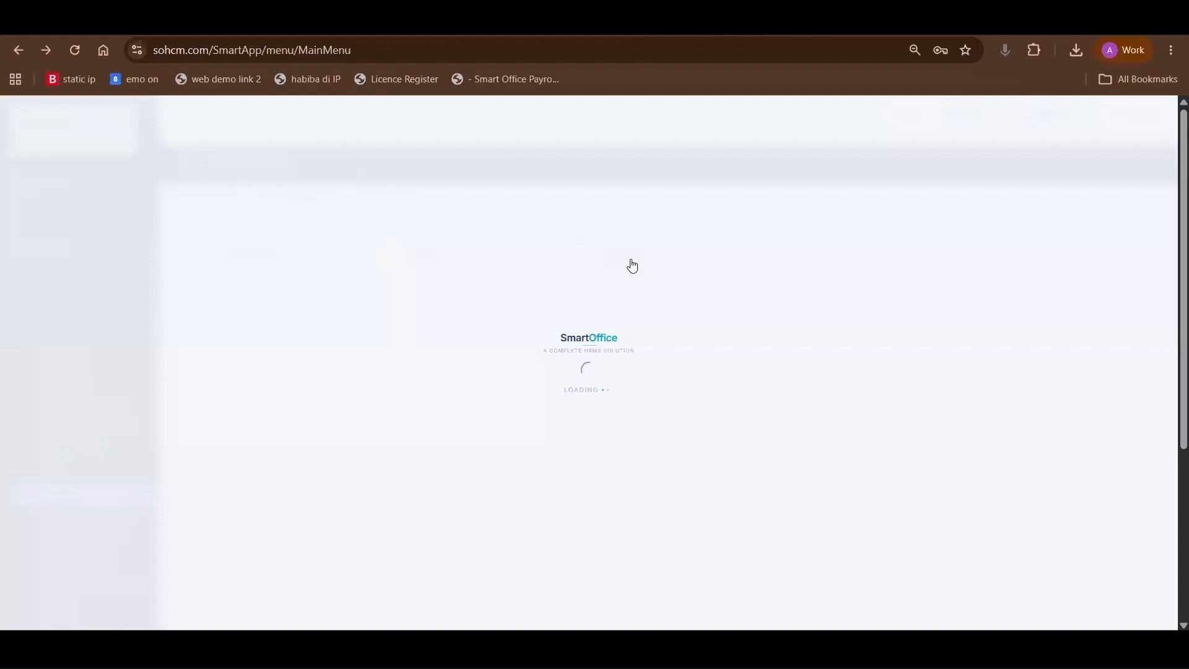
pyautogui.scroll(-4, 626, 440)
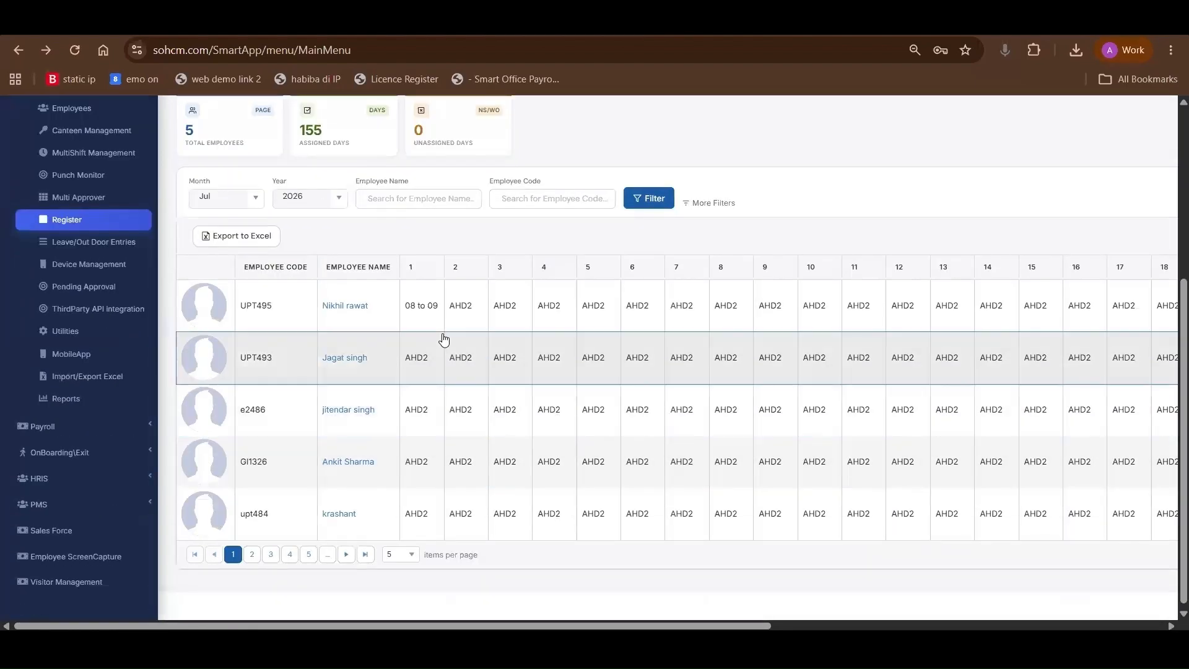
pyautogui.hscroll(4, 445, 339)
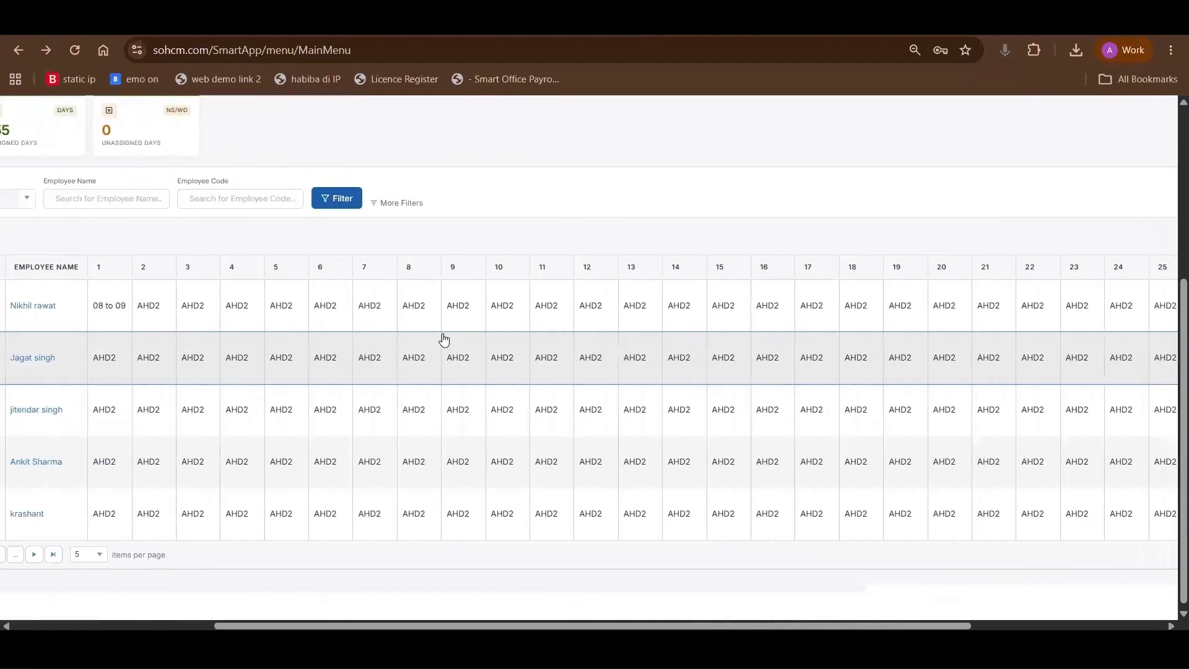
pyautogui.hscroll(-3, 470, 342)
pyautogui.hscroll(2, 471, 342)
pyautogui.hscroll(-1, 471, 341)
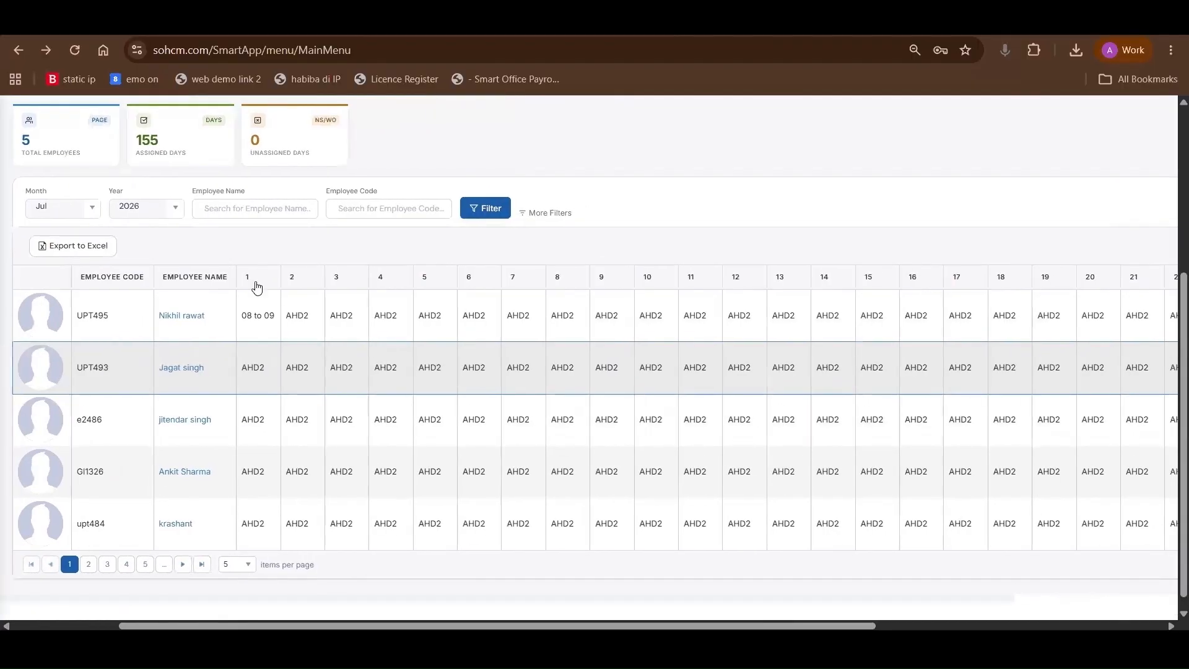
# Inspect the first employee's shift cells for day 1 and day 2 in the Shift Register
pyautogui.doubleClick(246, 282)
pyautogui.moveTo(247, 317); pyautogui.dragTo(299, 327)
pyautogui.hscroll(-3, 298, 326)
pyautogui.scroll(3, 298, 326)
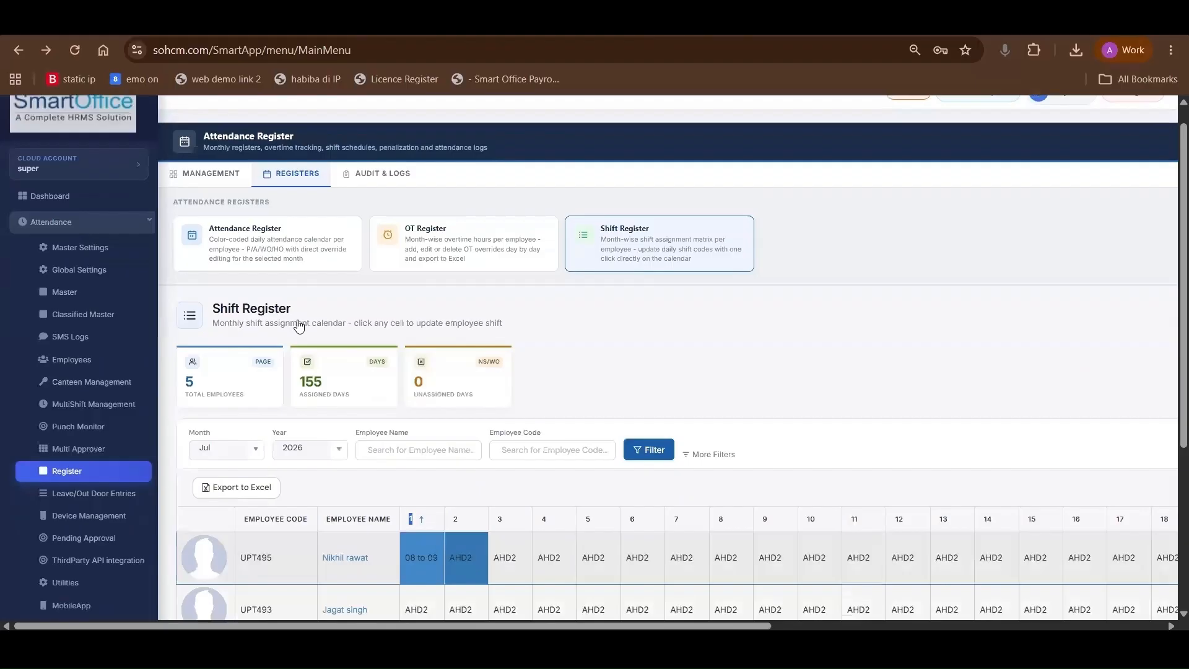
pyautogui.scroll(-2, 339, 513)
pyautogui.scroll(-2, 339, 512)
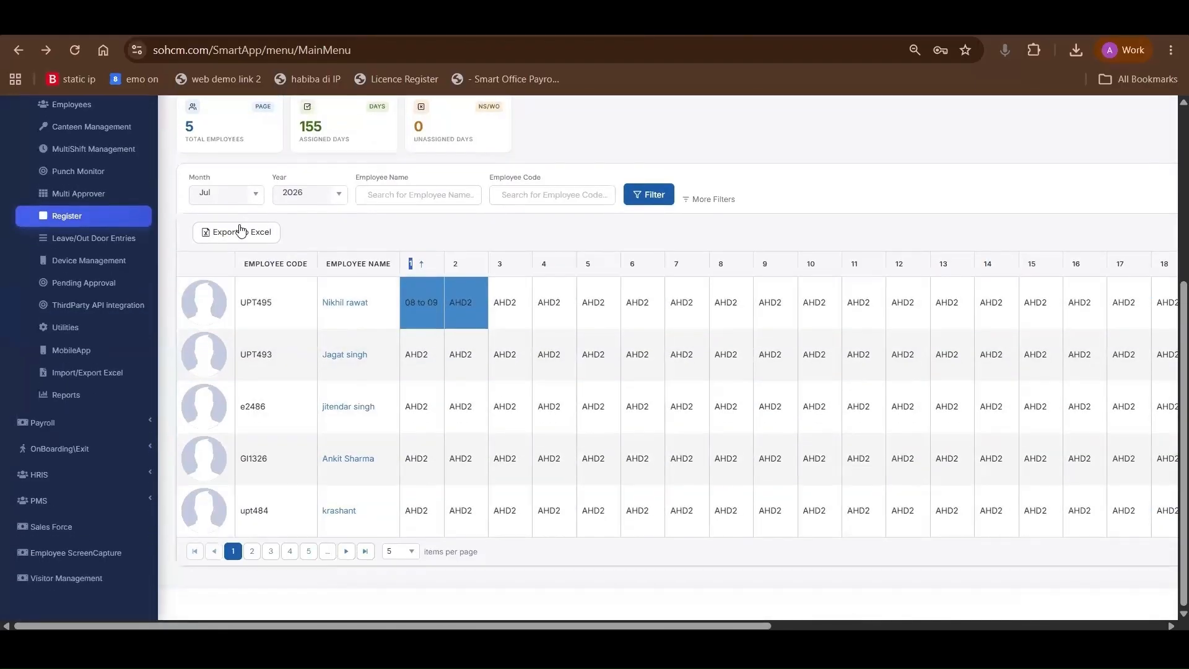
pyautogui.scroll(2, 239, 258)
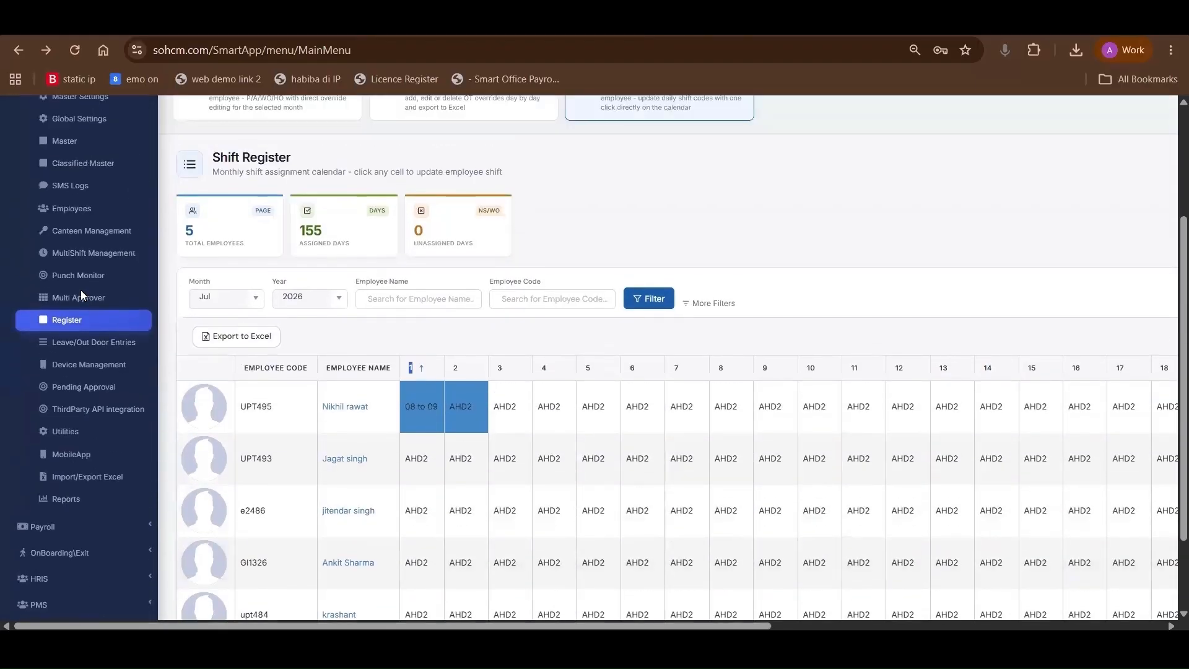
# Start a new Leave approval workflow in Multi Approver, enabling PrimaryManager, SecondaryManager, DepartmentHead, CompanyHead and Level Based Work Flow
pyautogui.click(80, 289)
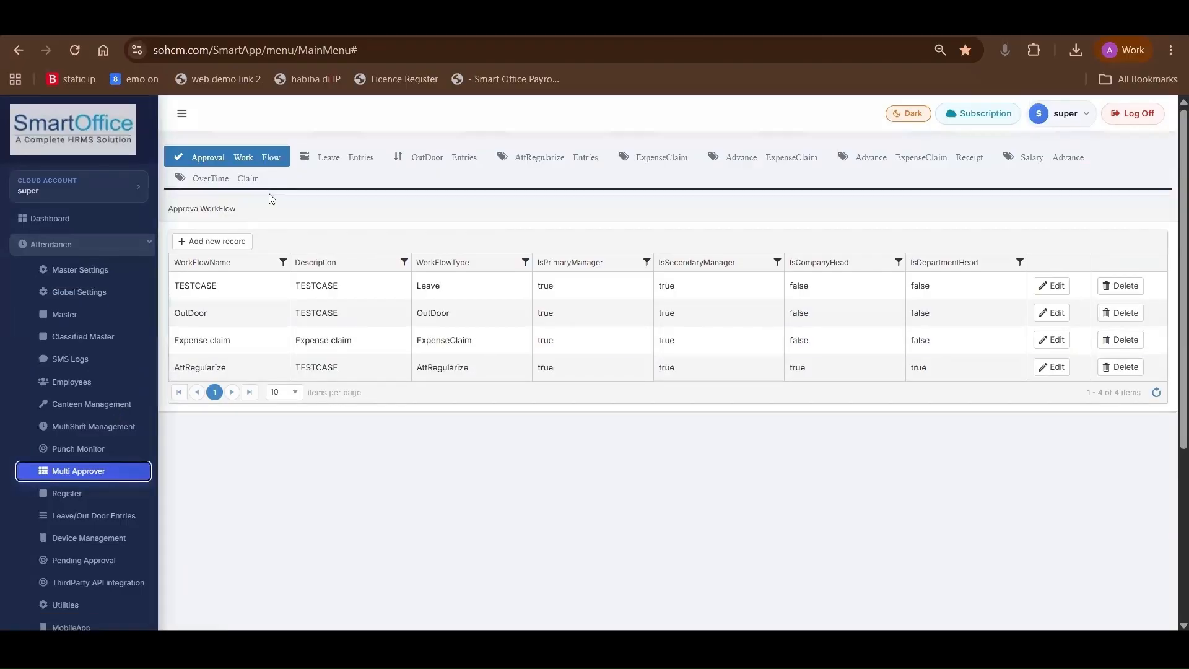
pyautogui.click(223, 245)
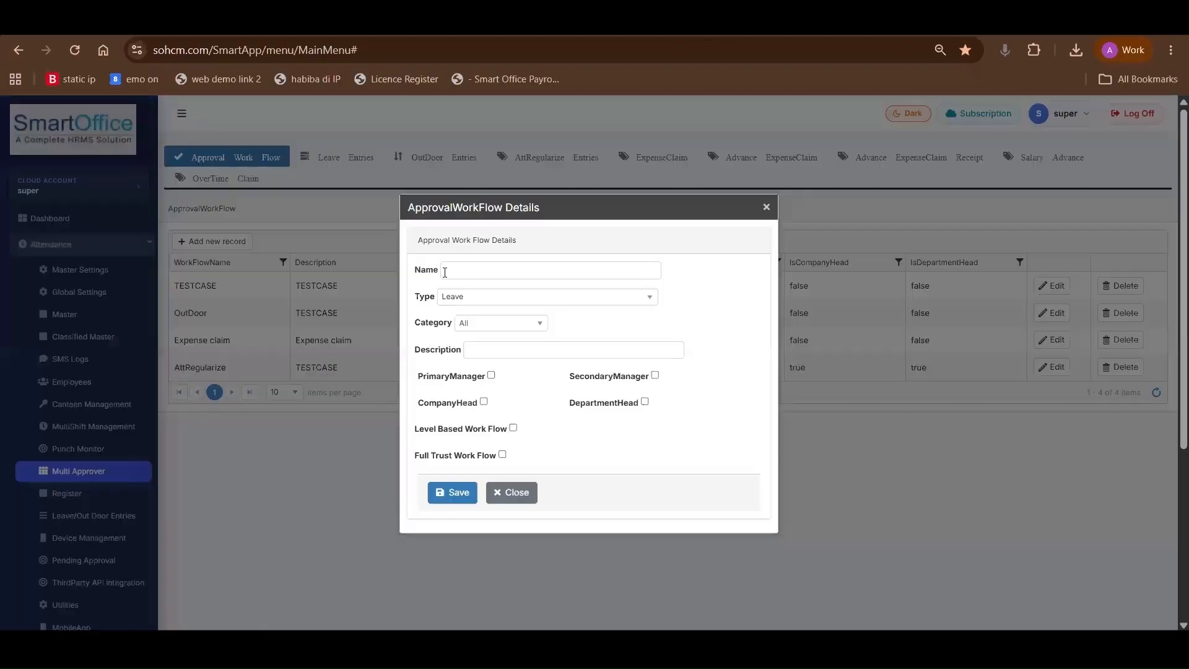
pyautogui.click(443, 269)
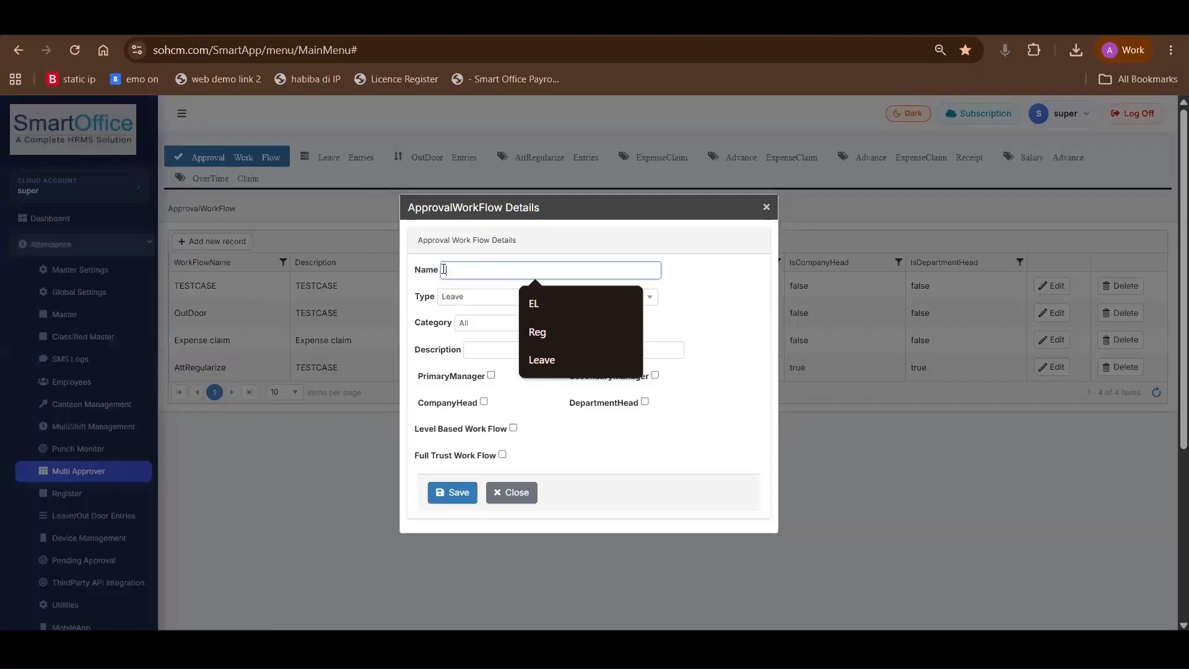
pyautogui.click(492, 381)
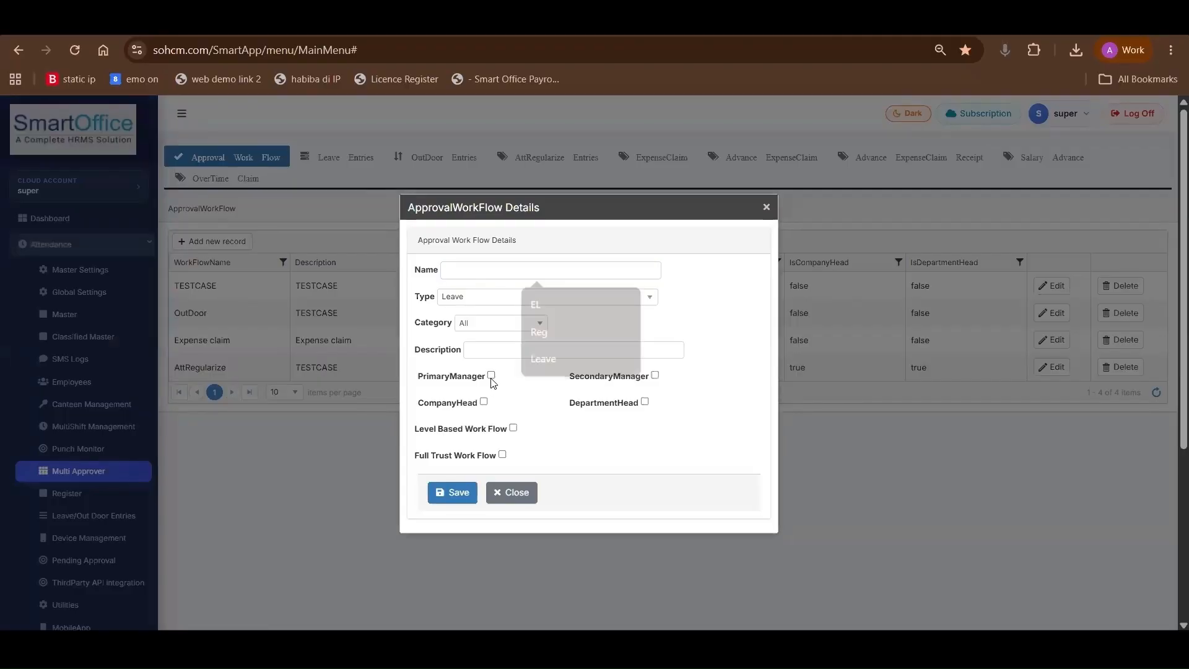
pyautogui.click(492, 377)
pyautogui.click(655, 375)
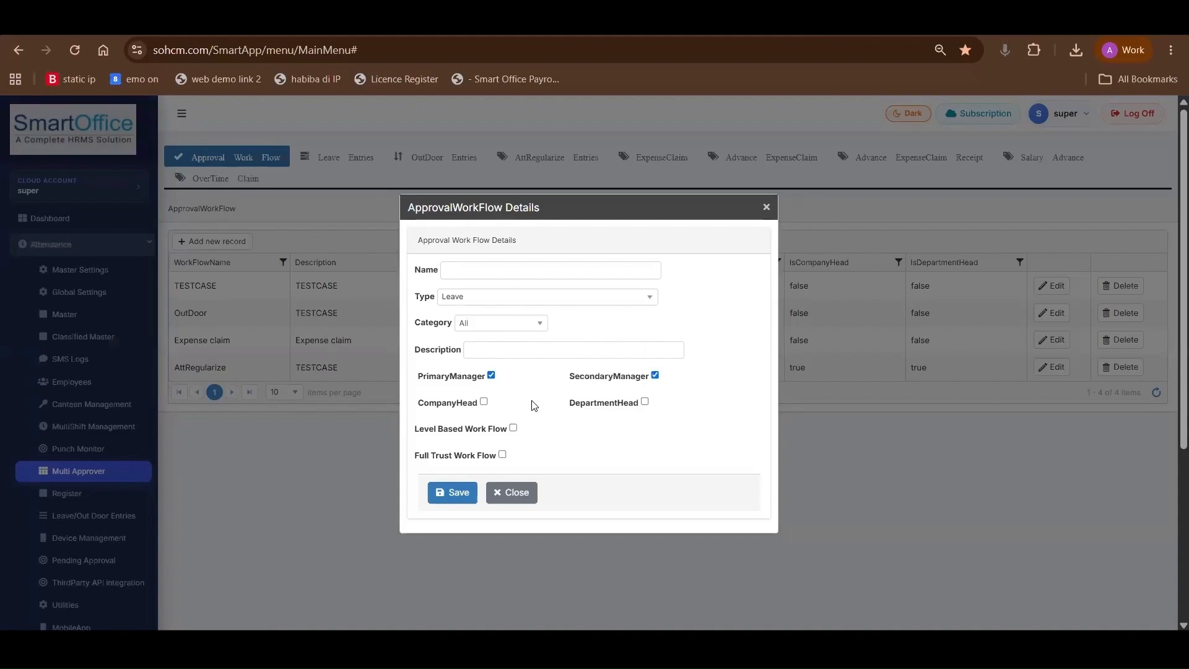
pyautogui.click(645, 401)
pyautogui.click(484, 402)
pyautogui.click(513, 428)
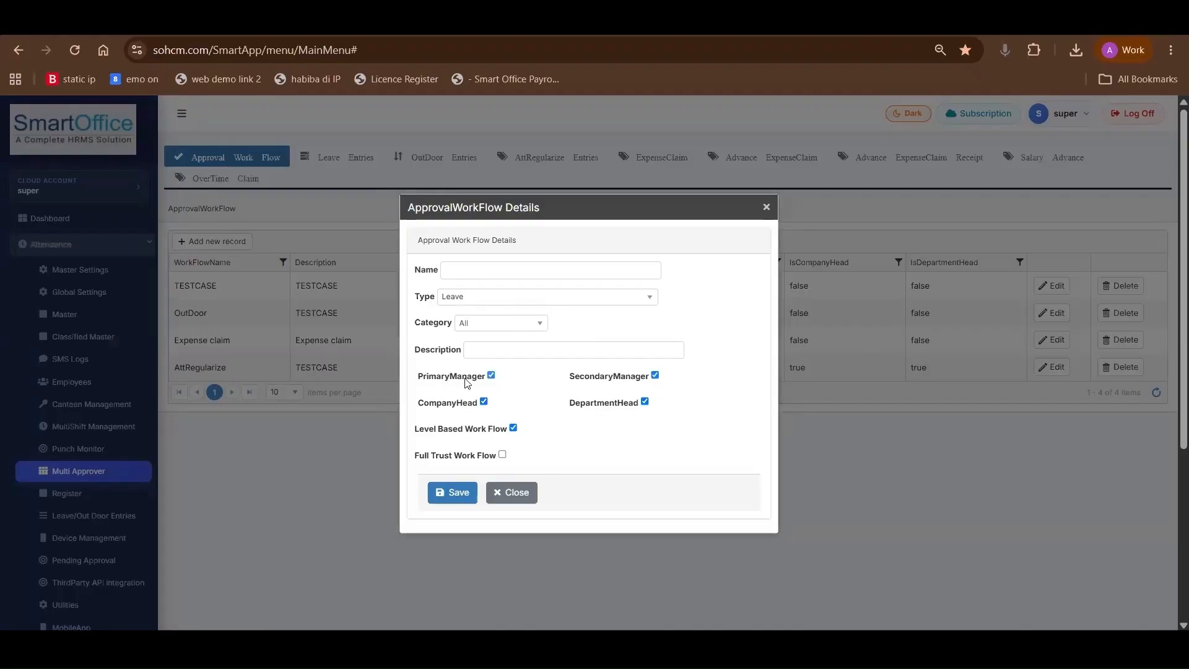
# Review the approver levels and the workflow type options, and close the approval workflow details without saving
pyautogui.moveTo(424, 379); pyautogui.dragTo(482, 380)
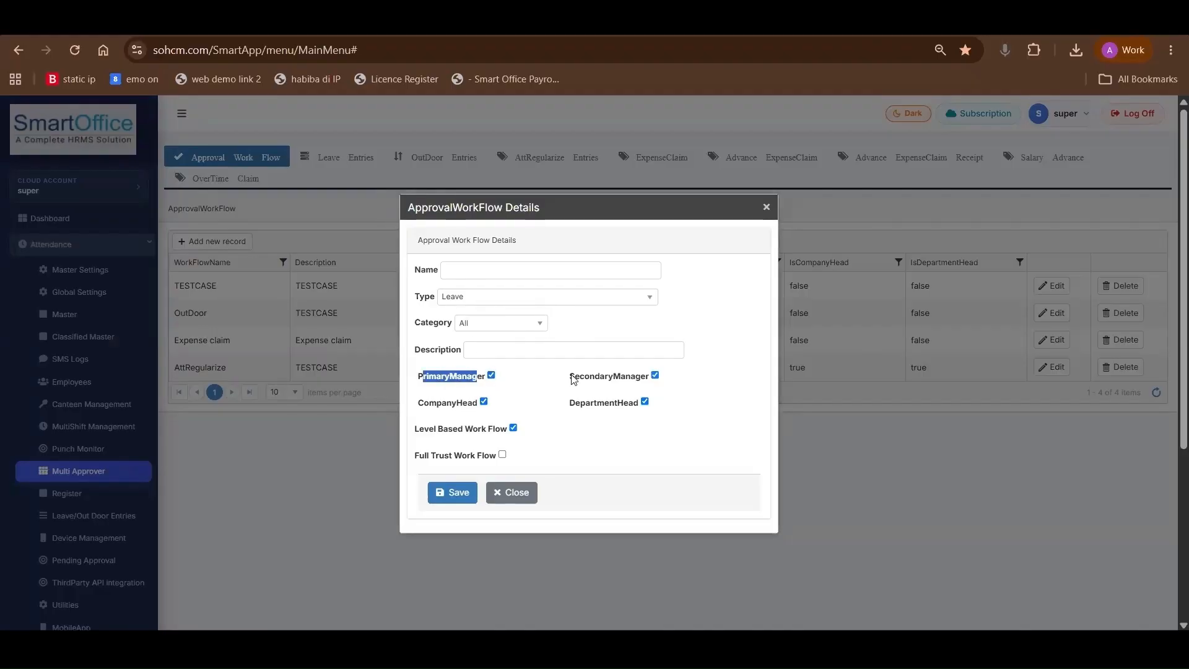
pyautogui.moveTo(573, 378); pyautogui.dragTo(648, 387)
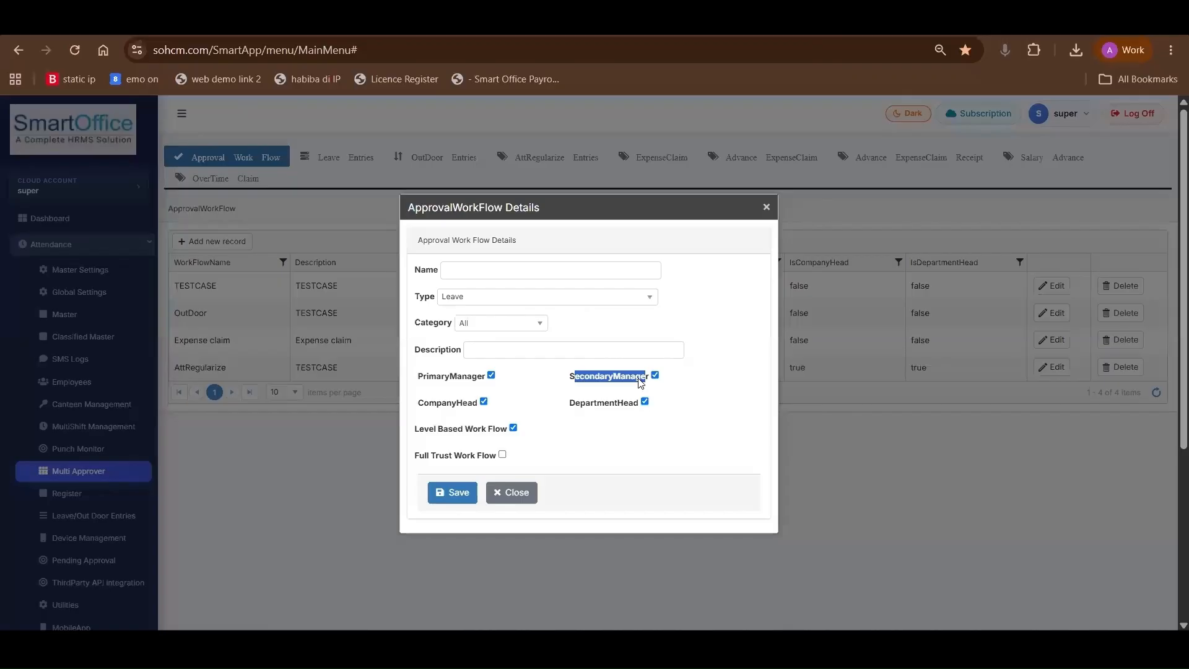
pyautogui.moveTo(571, 404); pyautogui.dragTo(638, 407)
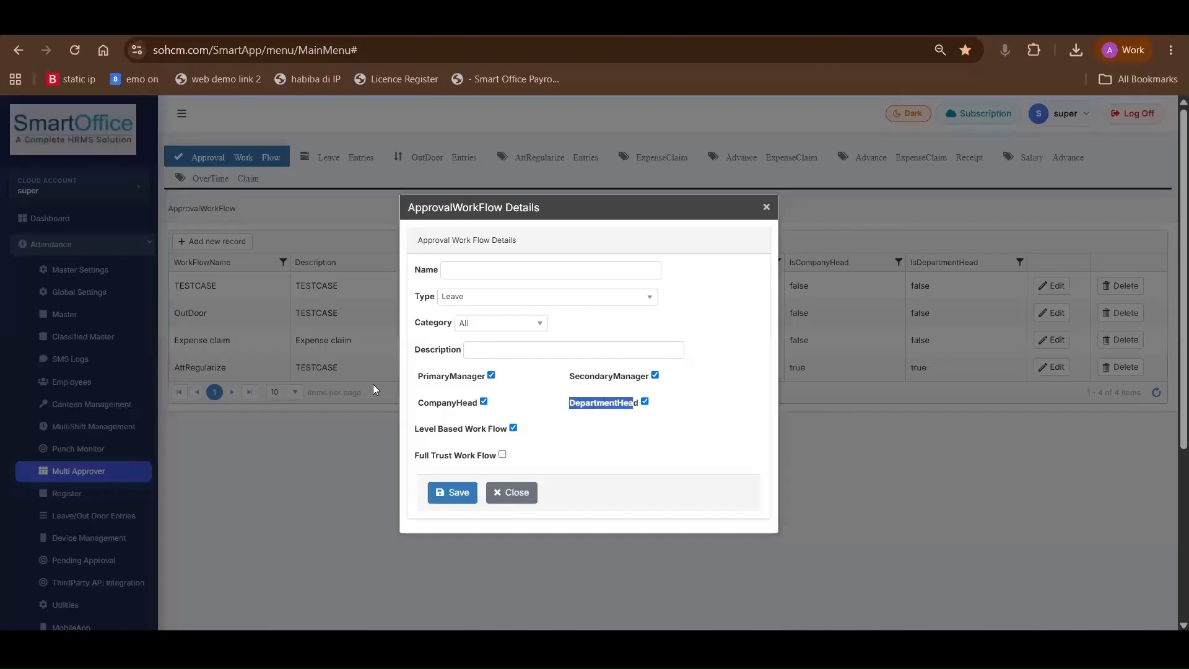
pyautogui.moveTo(430, 404); pyautogui.dragTo(474, 404)
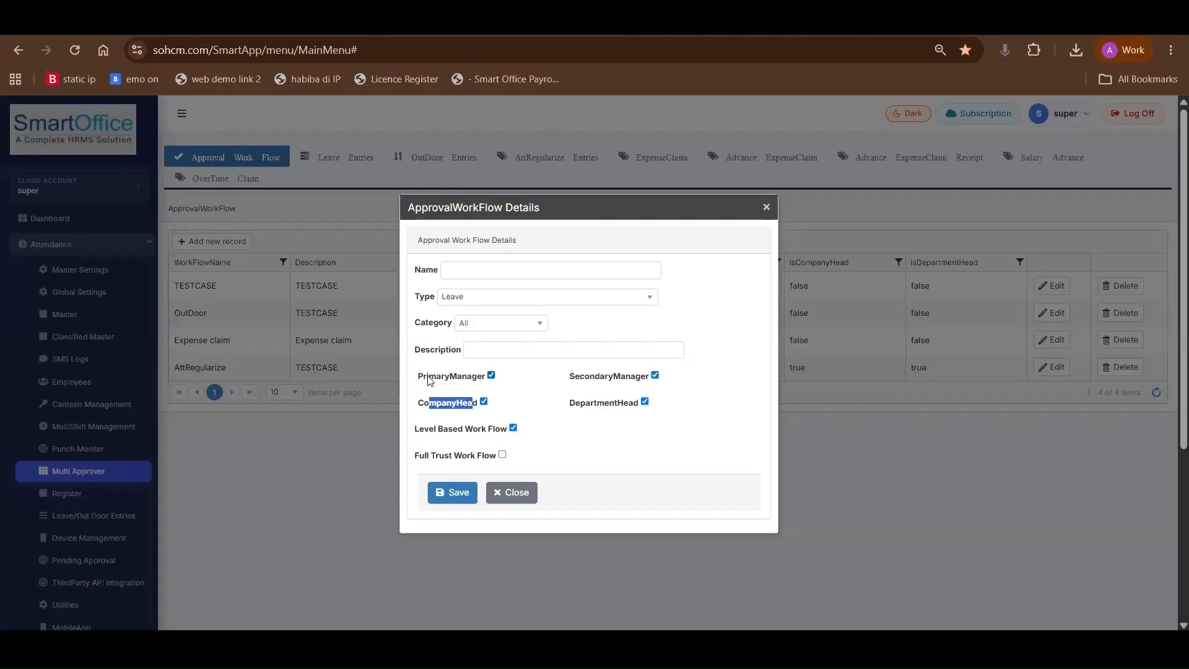
pyautogui.moveTo(424, 377); pyautogui.dragTo(477, 378)
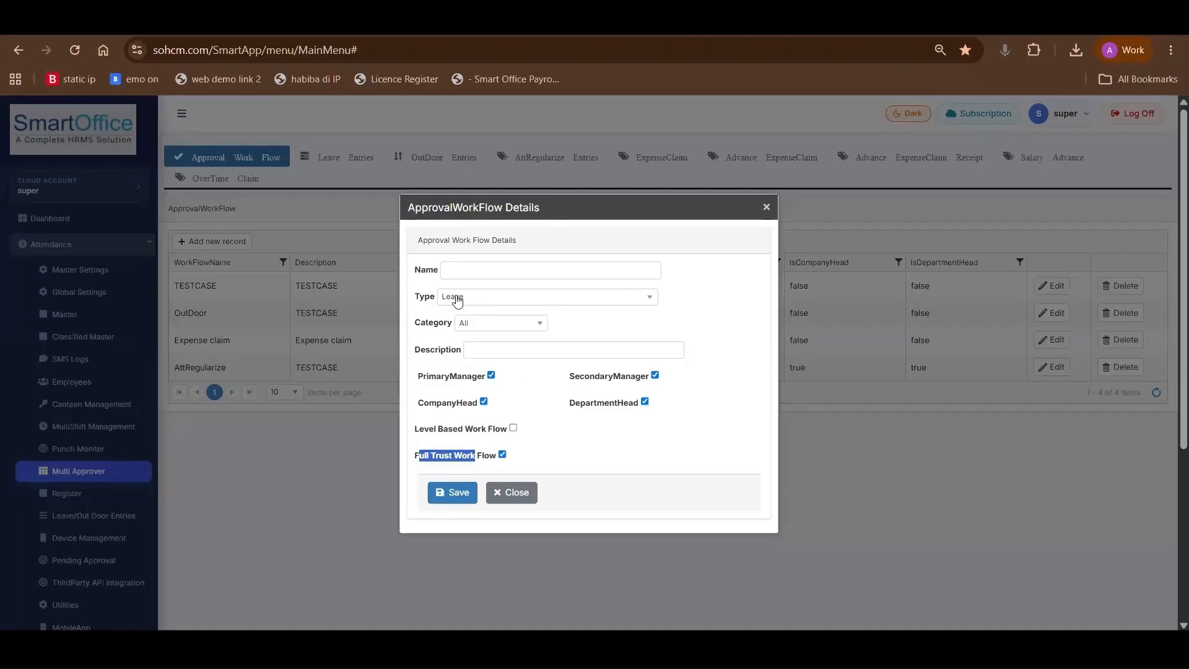
pyautogui.click(457, 298)
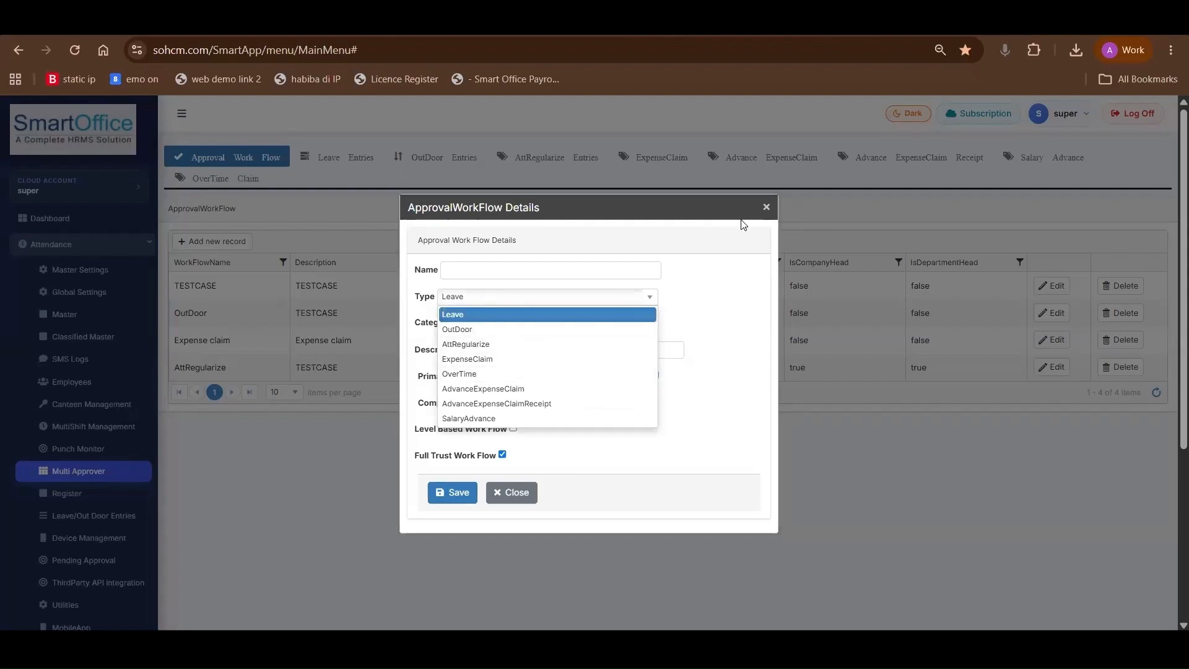
pyautogui.click(766, 208)
# Open the Multi Approver leave entries and filter them by April 2026
pyautogui.click(344, 163)
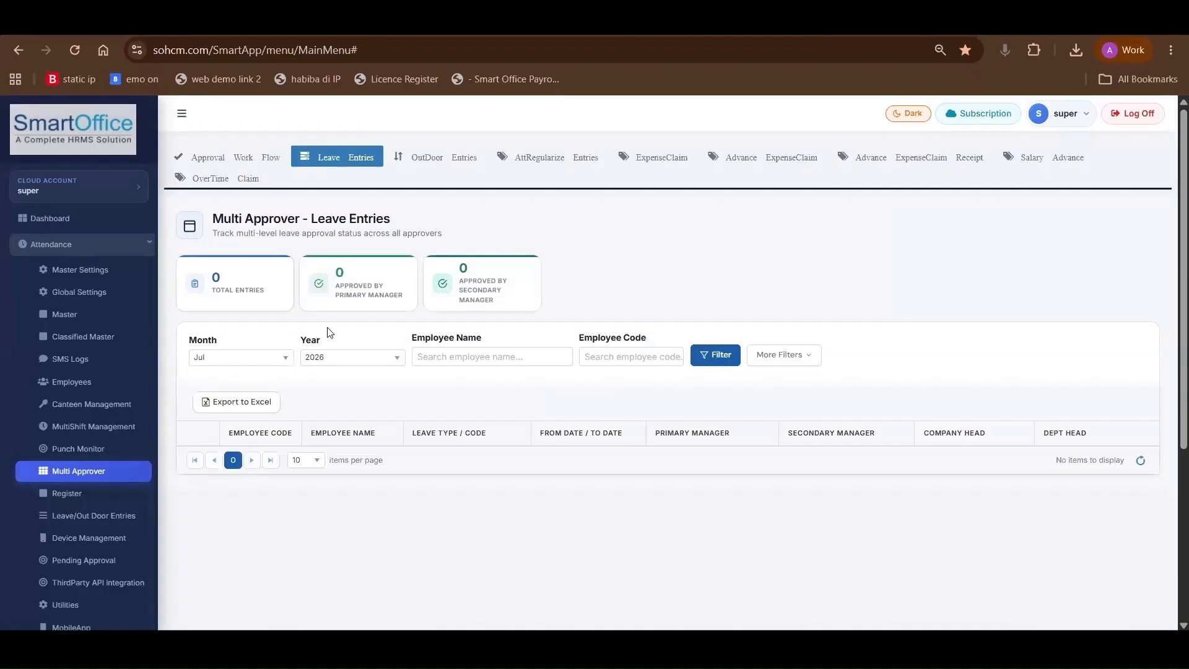
pyautogui.scroll(-2, 338, 342)
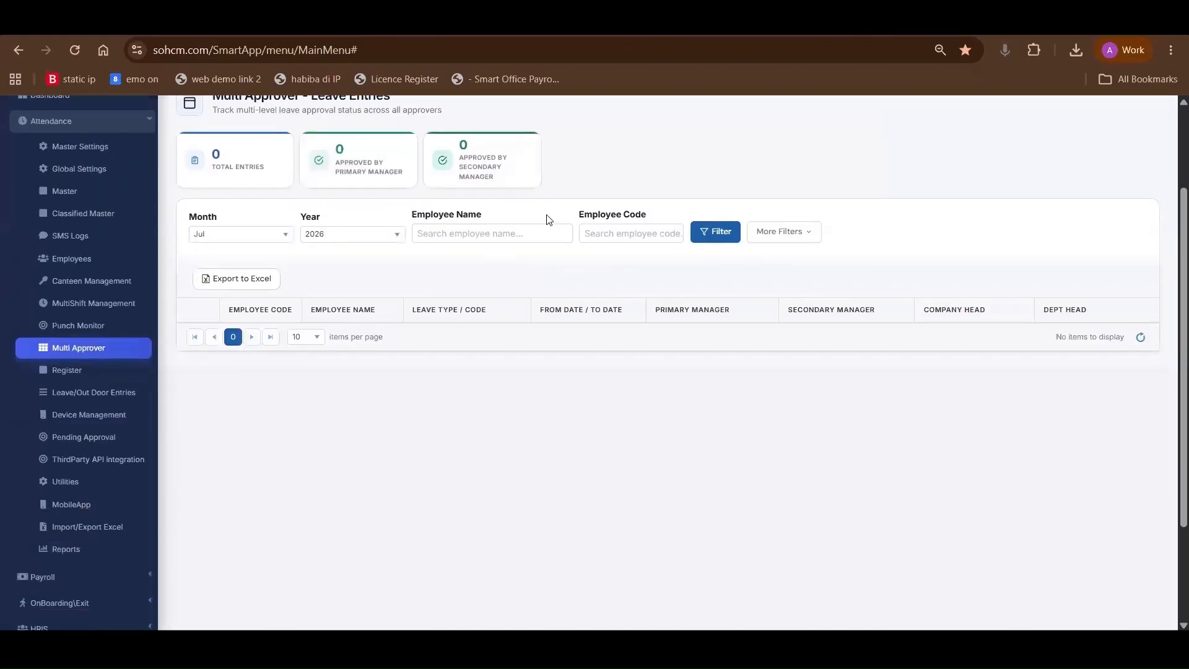
pyautogui.scroll(1, 433, 260)
pyautogui.scroll(1, 322, 284)
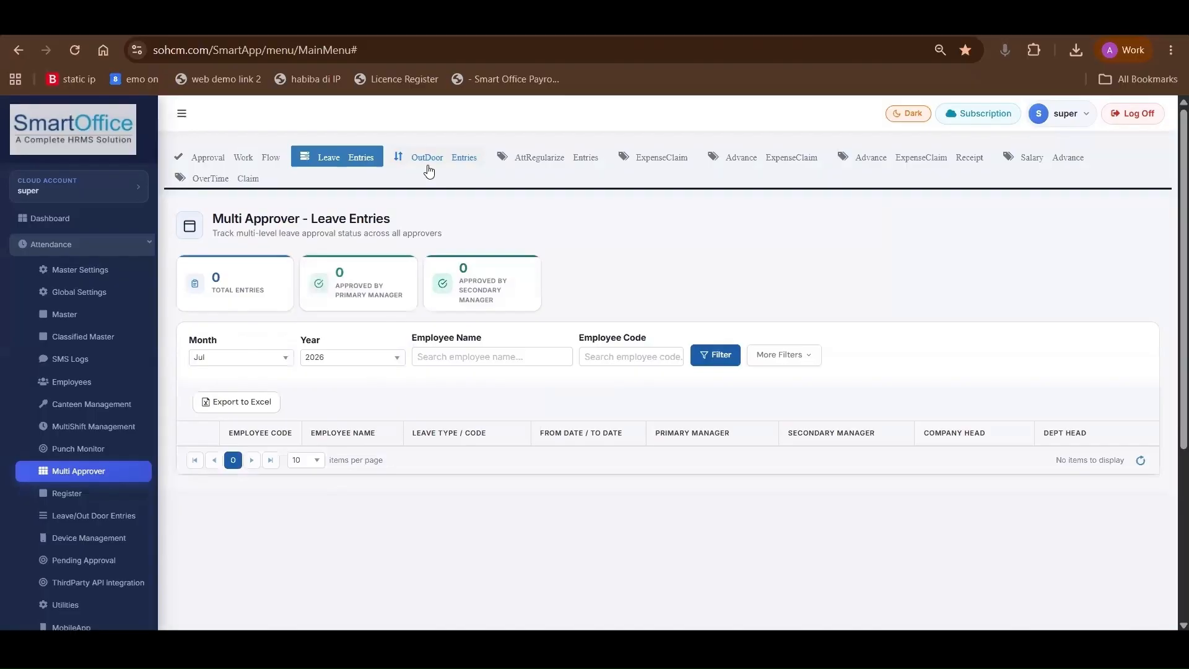
pyautogui.click(244, 359)
pyautogui.click(230, 424)
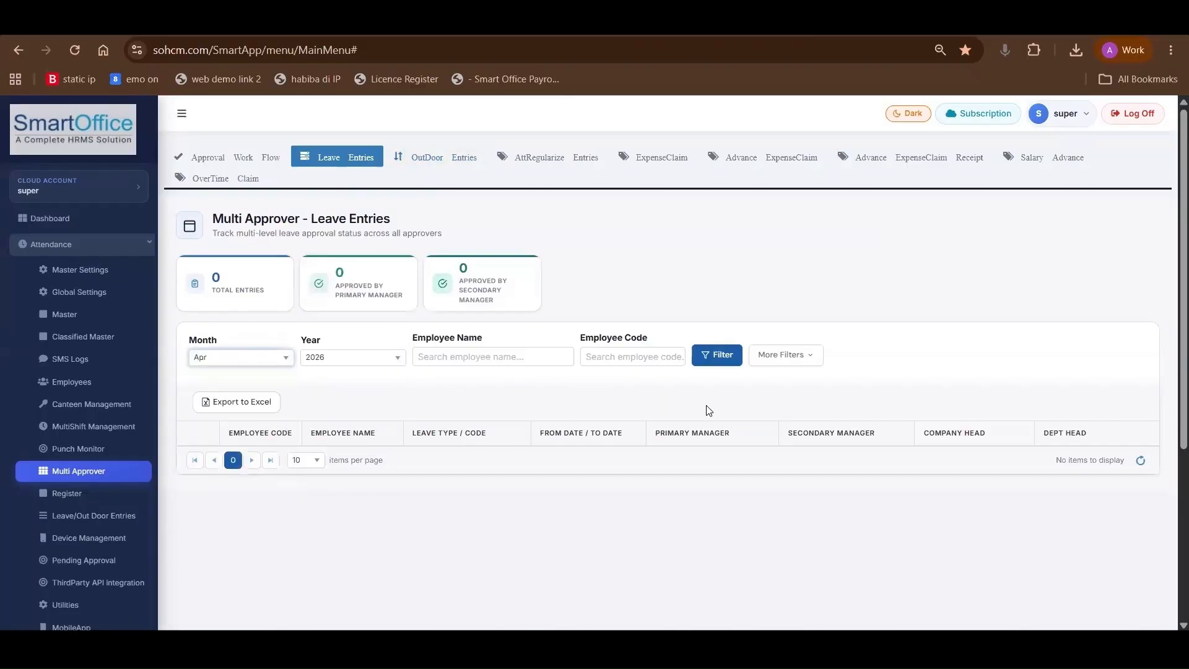
pyautogui.click(715, 355)
pyautogui.scroll(-2, 595, 458)
pyautogui.scroll(2, 560, 427)
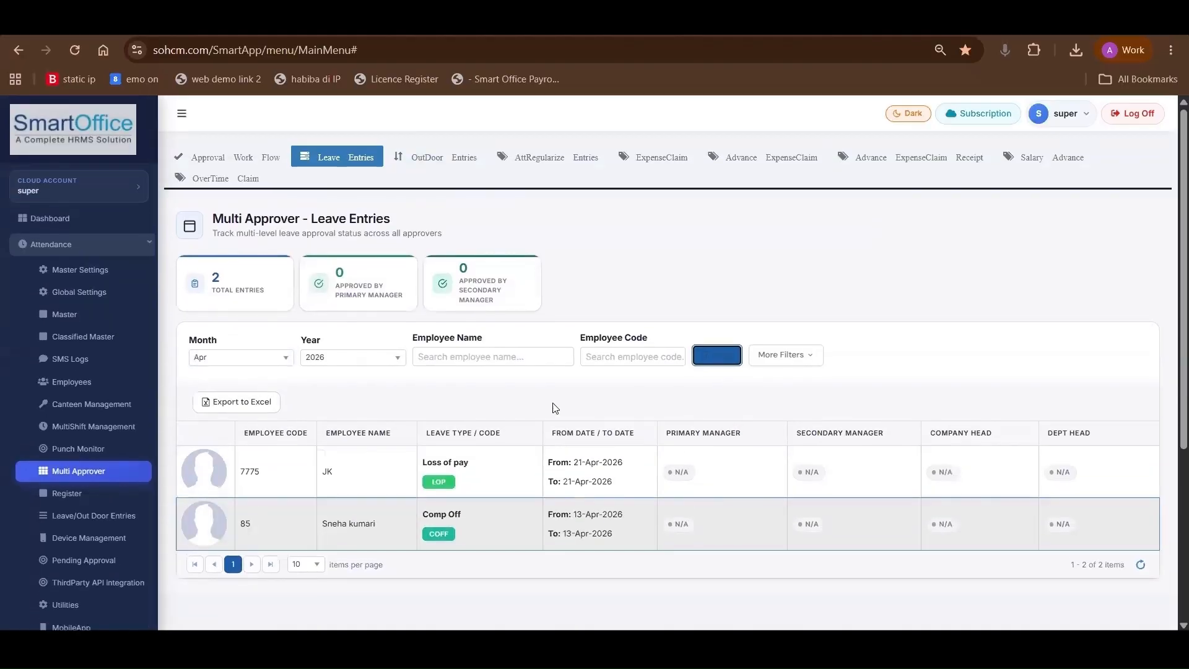
# Filter the Multi Approver outdoor entries by April 2026 and open the attendance regularize entries
pyautogui.click(420, 158)
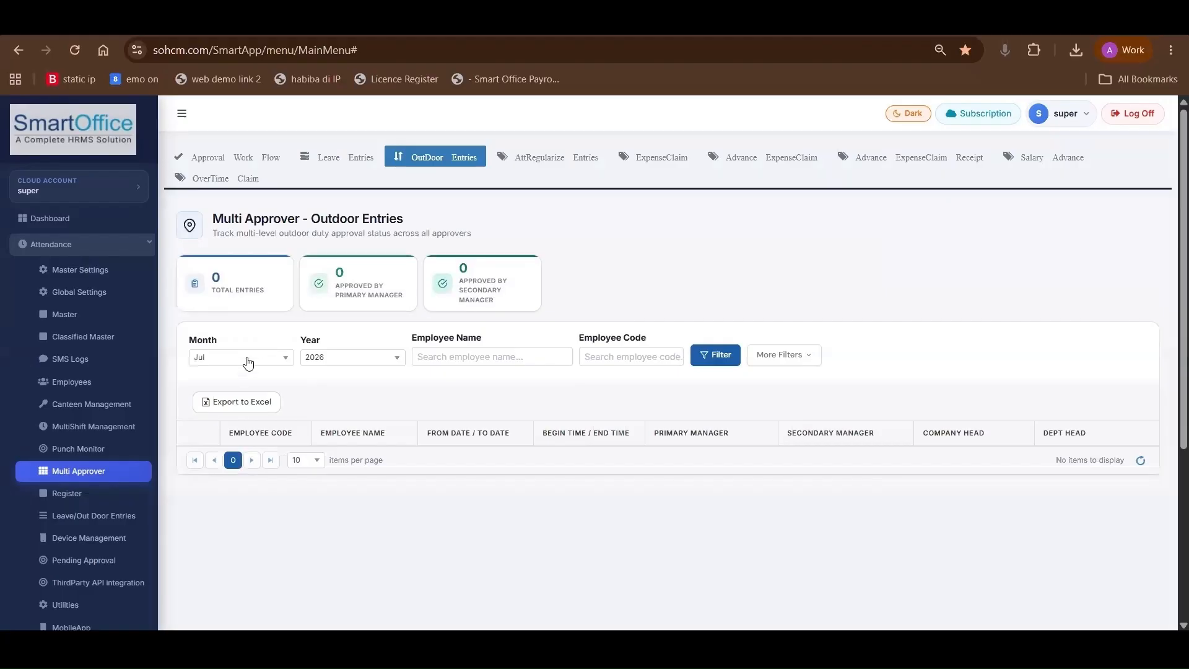
pyautogui.click(244, 358)
pyautogui.click(236, 420)
pyautogui.click(703, 361)
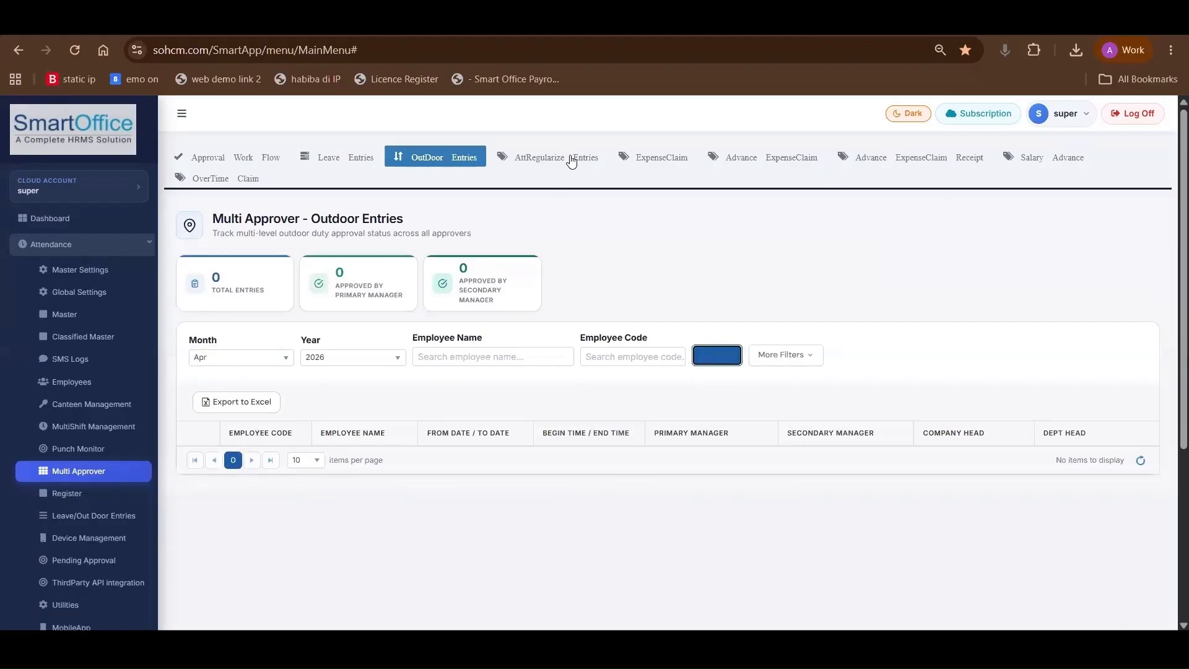
pyautogui.click(569, 160)
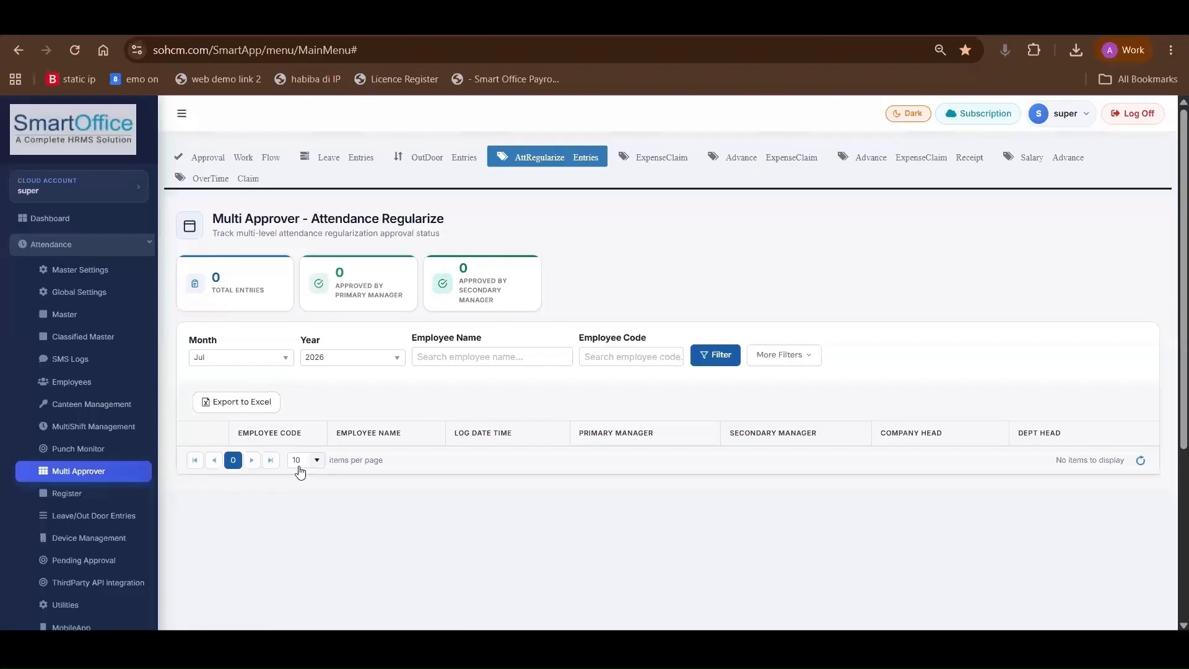
# Open Leave Entry under the leave/outdoor requests of Leave/Out Door Entries and look at the leave records
pyautogui.click(131, 526)
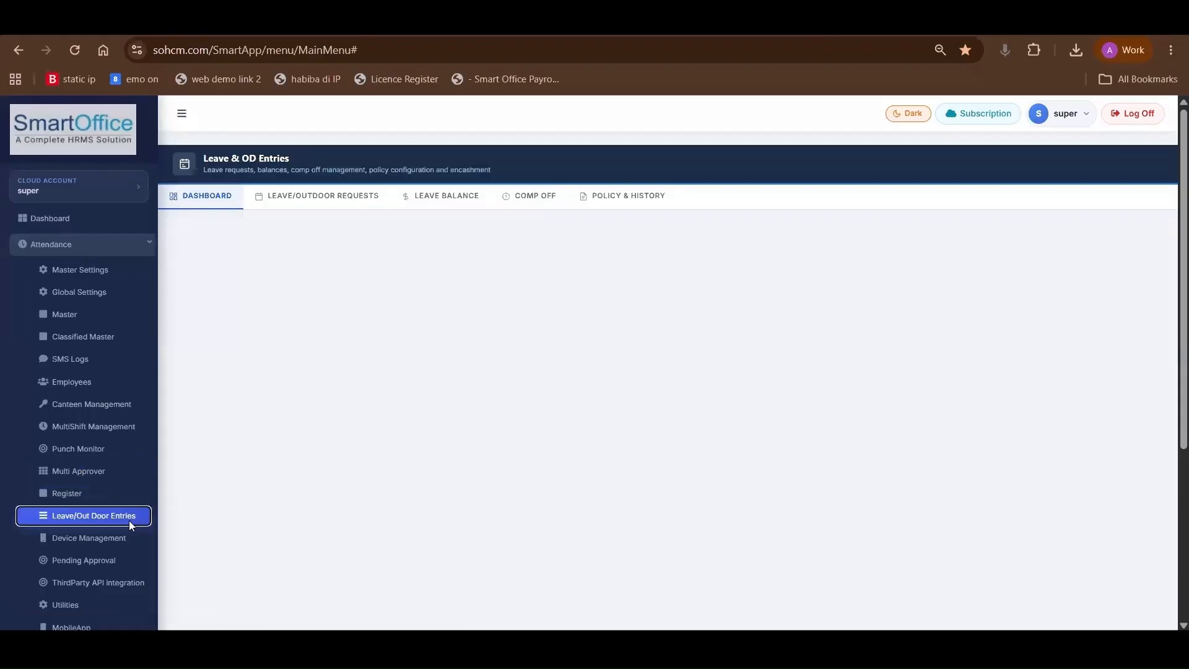
pyautogui.click(274, 196)
pyautogui.click(358, 275)
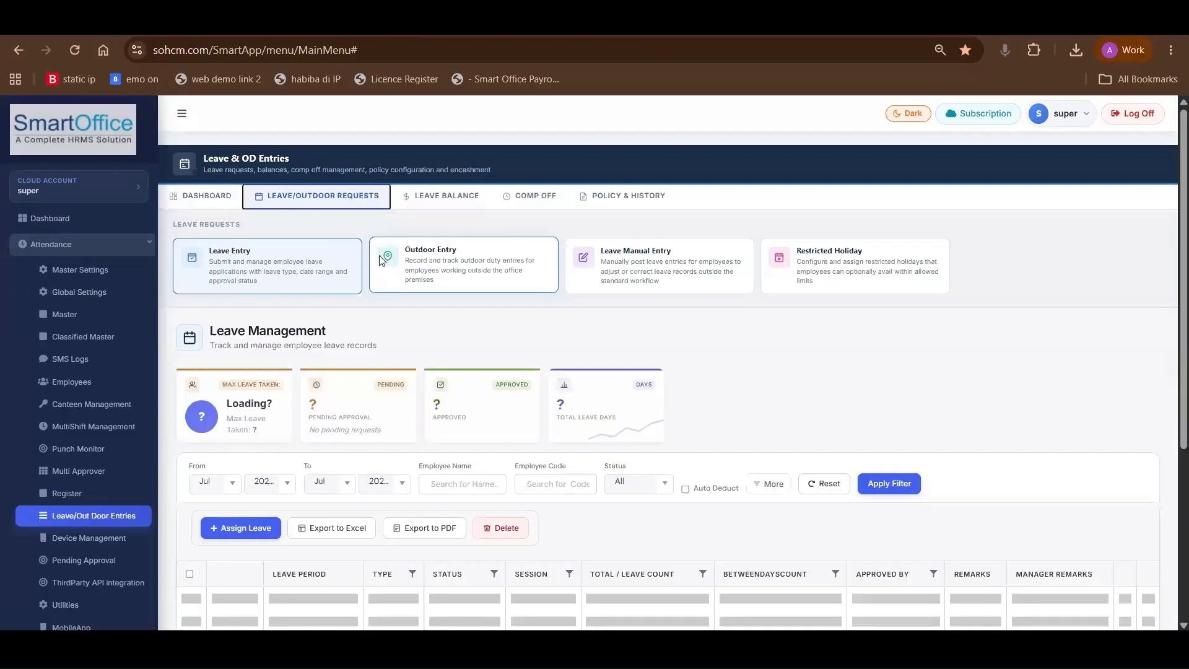
pyautogui.scroll(-4, 331, 366)
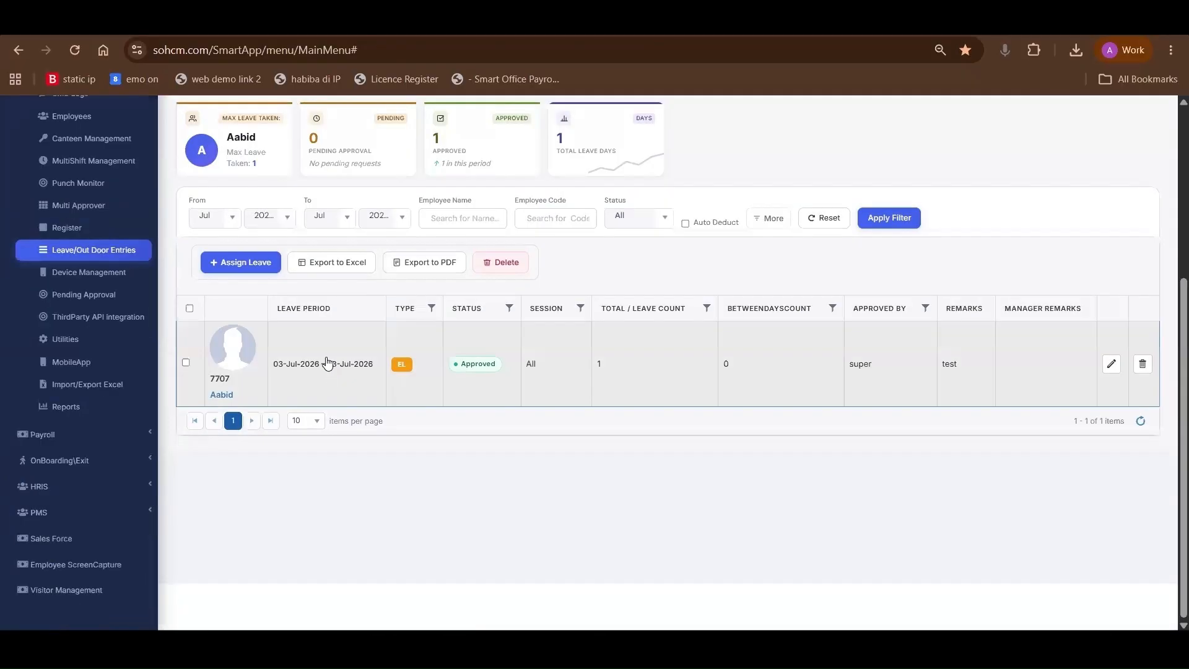
# Filter the leave records to the period from May to July and look through the listed entries
pyautogui.scroll(1, 247, 272)
pyautogui.click(232, 282)
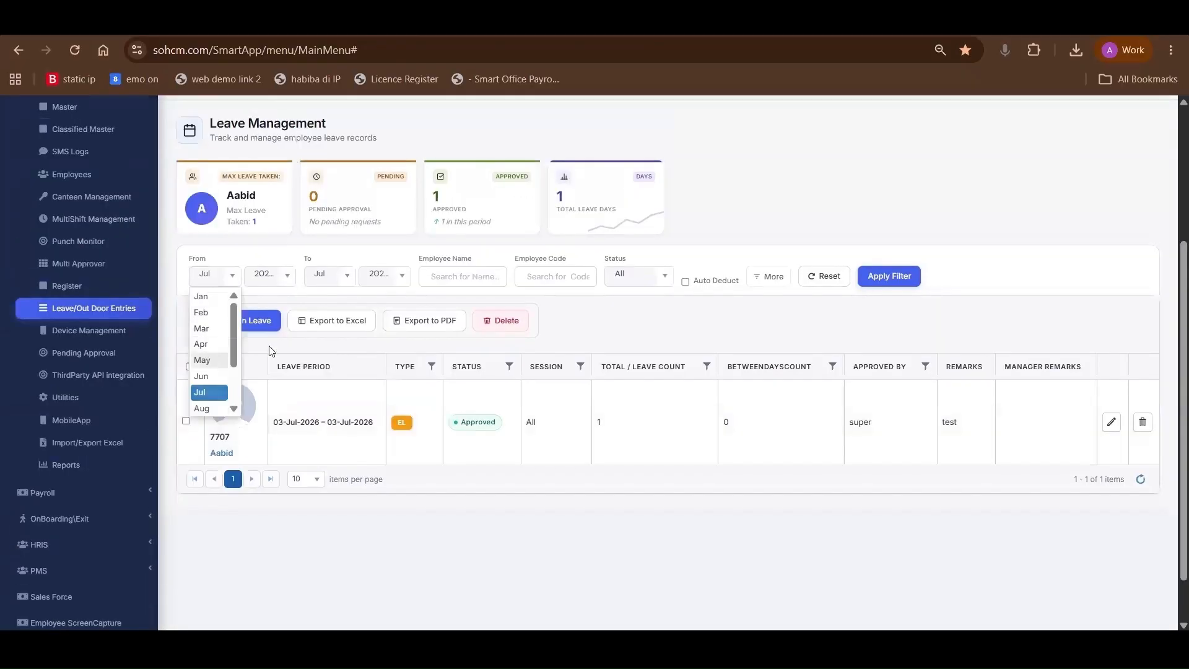
pyautogui.click(209, 359)
pyautogui.click(905, 282)
pyautogui.scroll(-5, 560, 498)
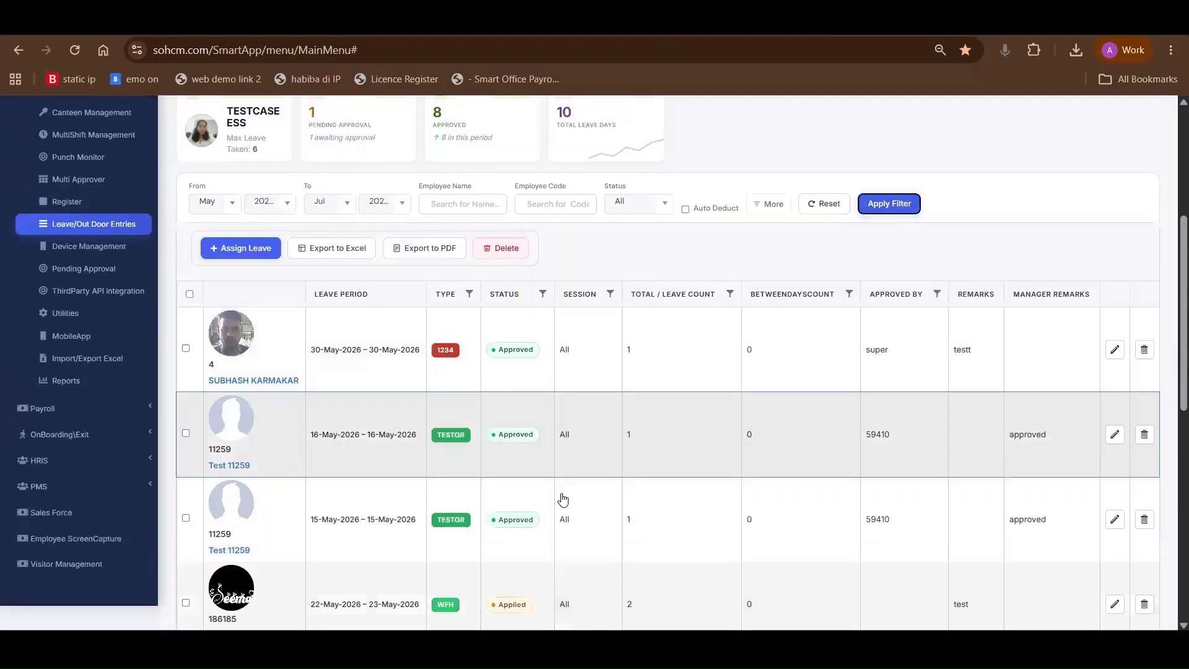
pyautogui.scroll(-3, 561, 498)
pyautogui.scroll(7, 562, 499)
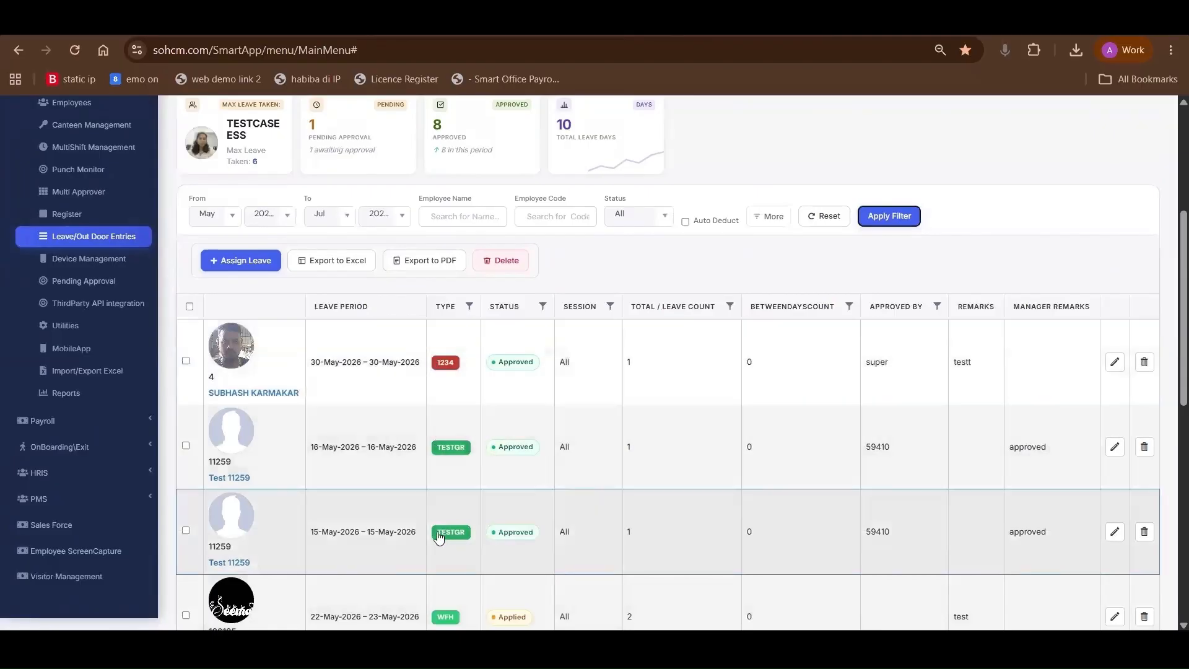
# Examine the approval status and total leave count of the mid and late May leave records
pyautogui.click(493, 538)
pyautogui.moveTo(493, 538); pyautogui.dragTo(523, 534)
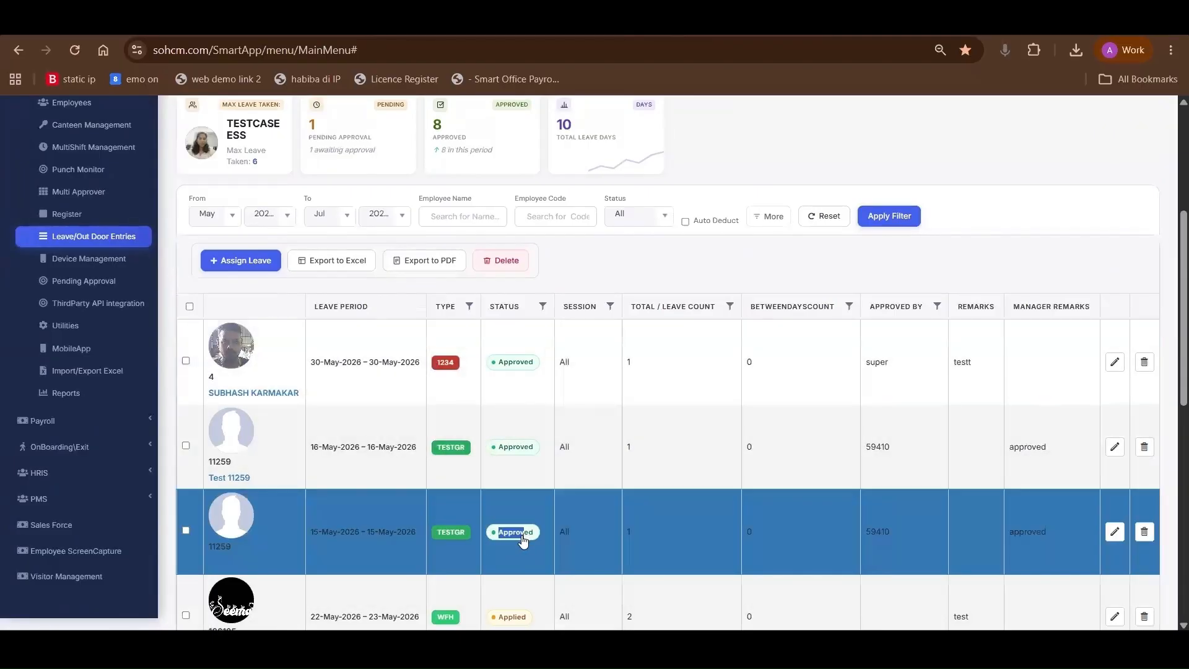
pyautogui.scroll(-6, 499, 279)
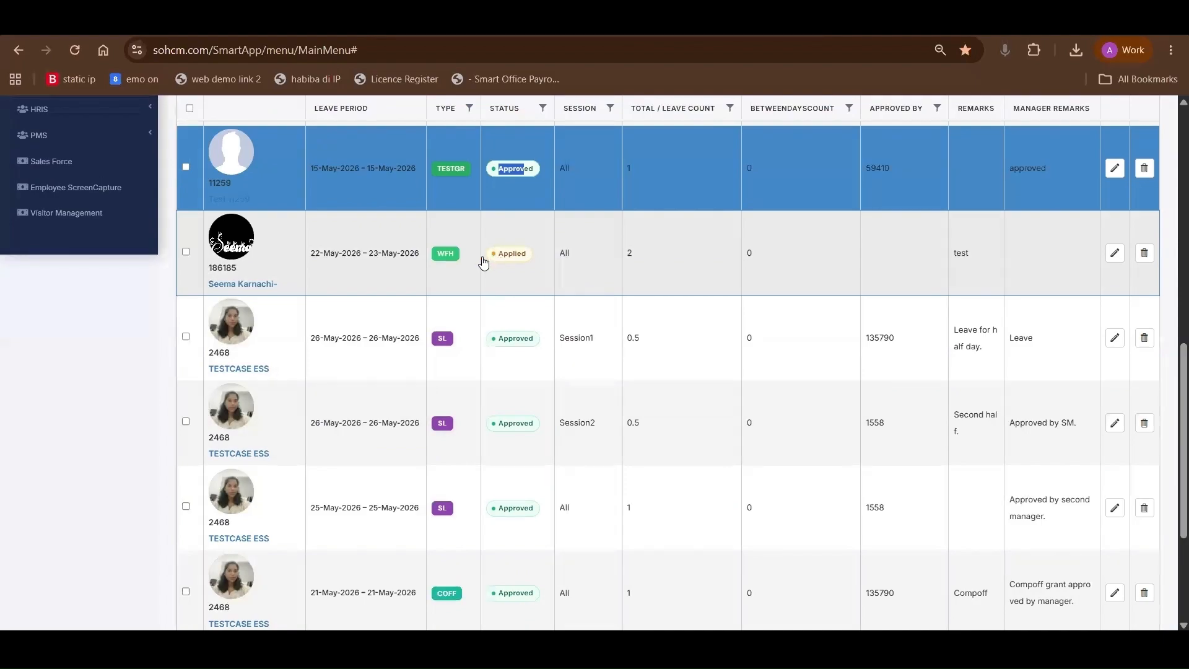
pyautogui.moveTo(497, 258); pyautogui.dragTo(552, 273)
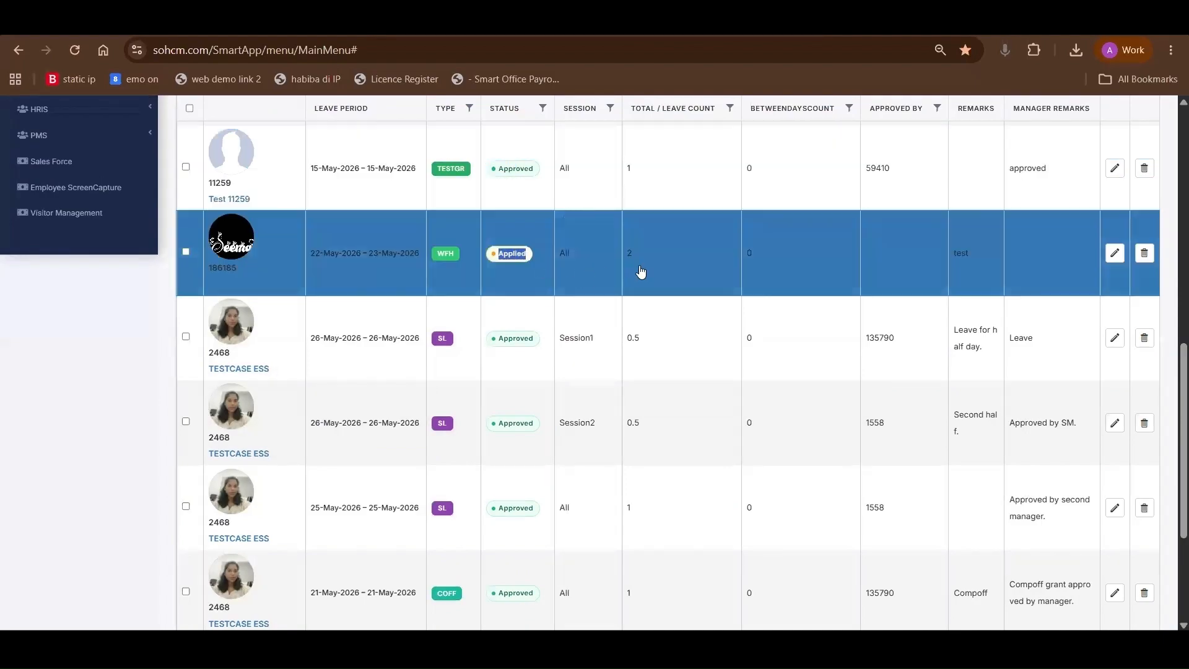
pyautogui.doubleClick(631, 254)
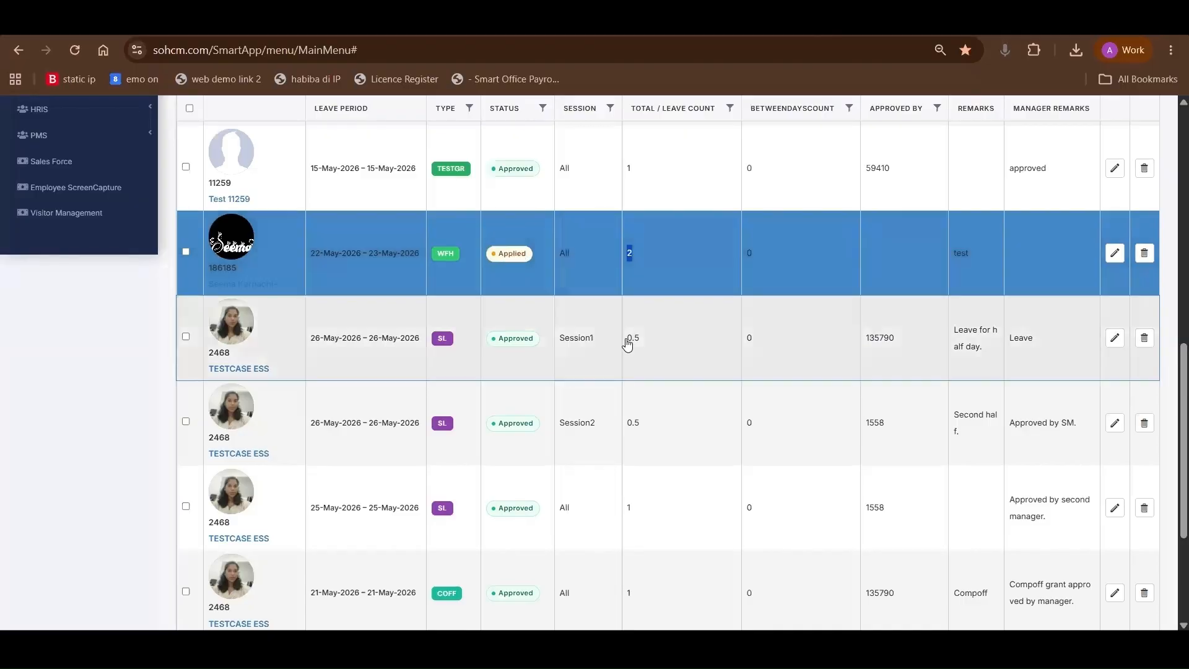
pyautogui.doubleClick(632, 338)
pyautogui.doubleClick(629, 255)
pyautogui.doubleClick(636, 176)
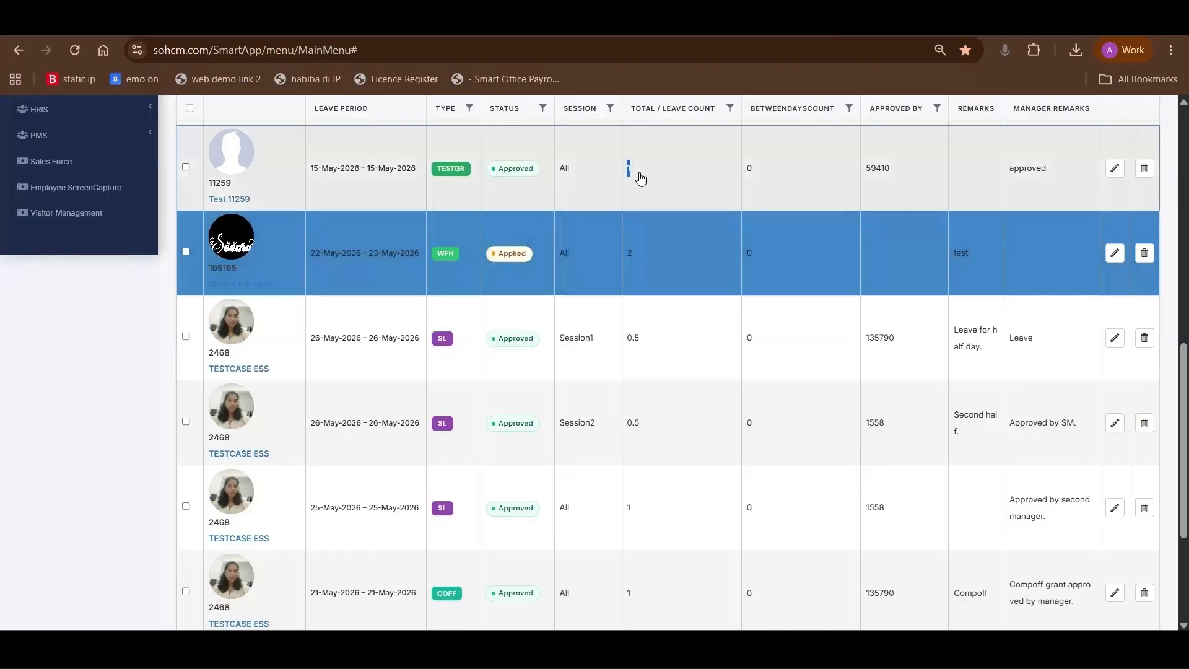
# Open Outdoor Entry, filter the outdoor records from April to July 2026, and look through the entries
pyautogui.scroll(5, 861, 310)
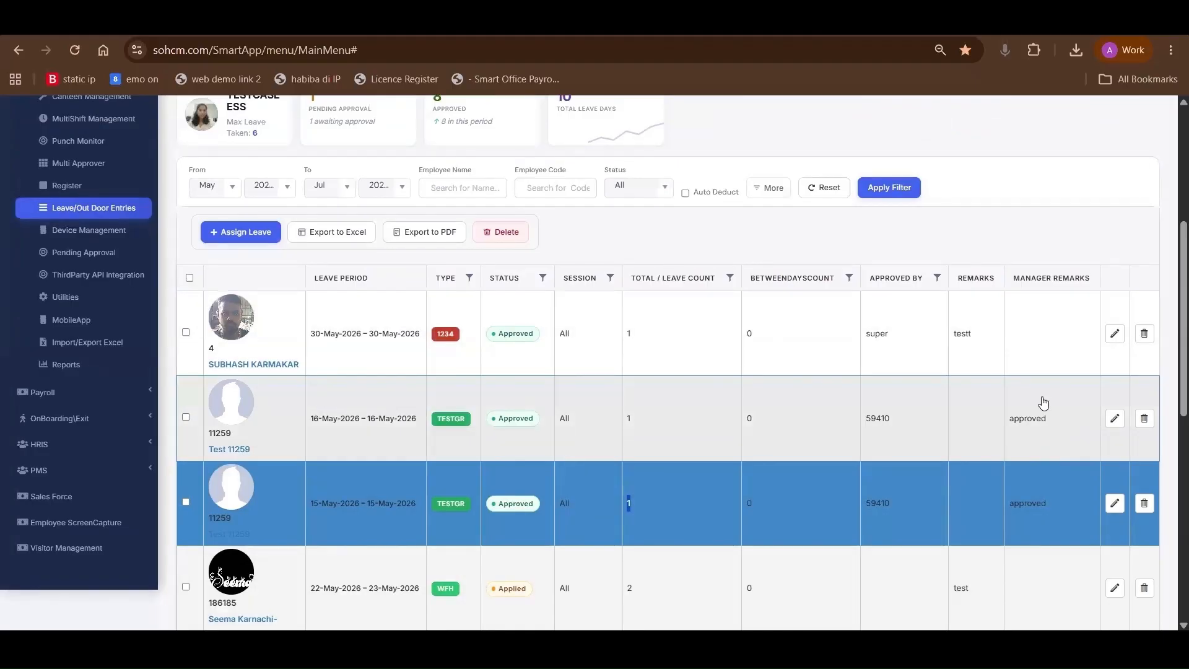
pyautogui.scroll(2, 476, 352)
pyautogui.scroll(3, 476, 352)
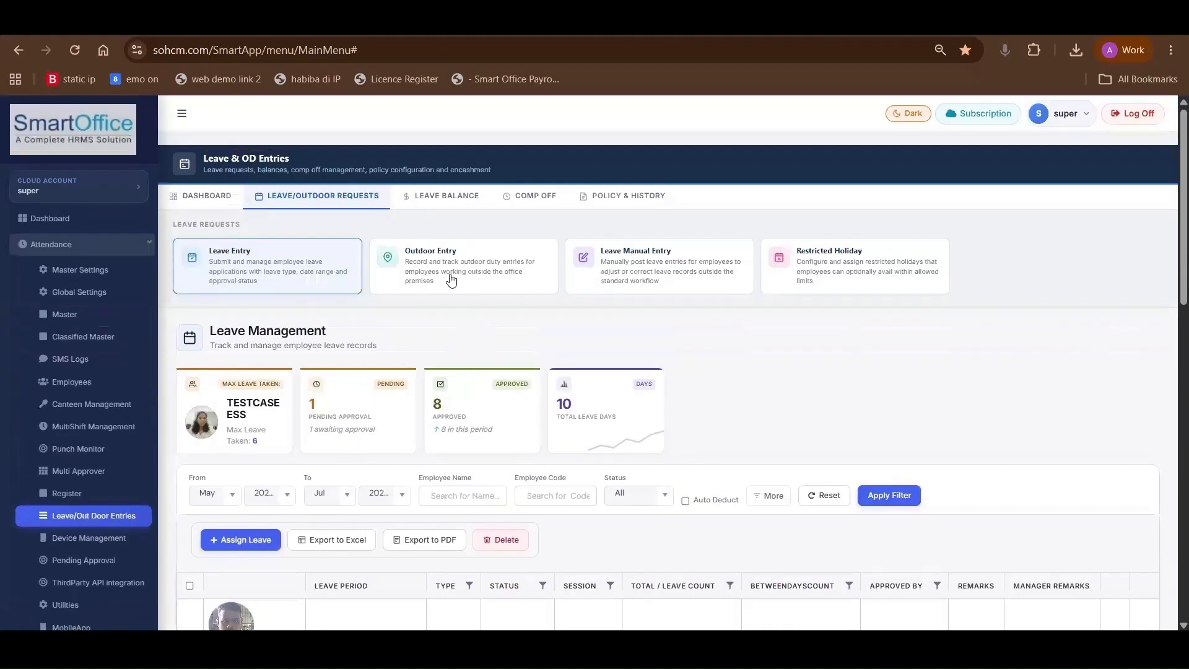
pyautogui.click(452, 277)
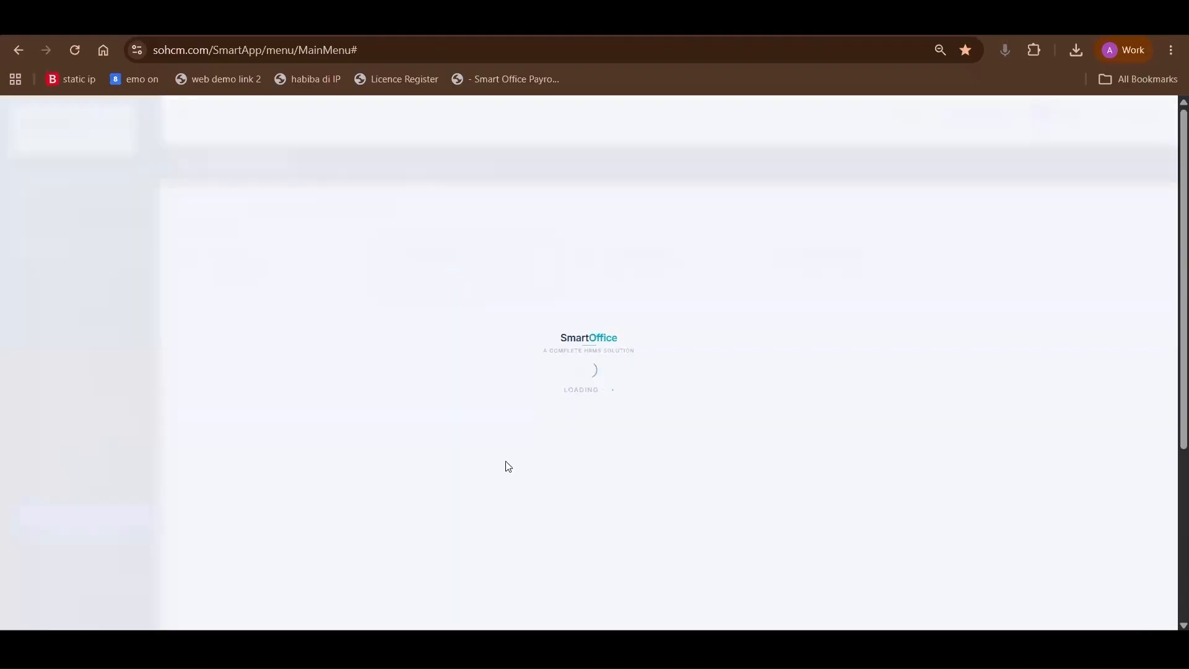
pyautogui.scroll(-3, 505, 462)
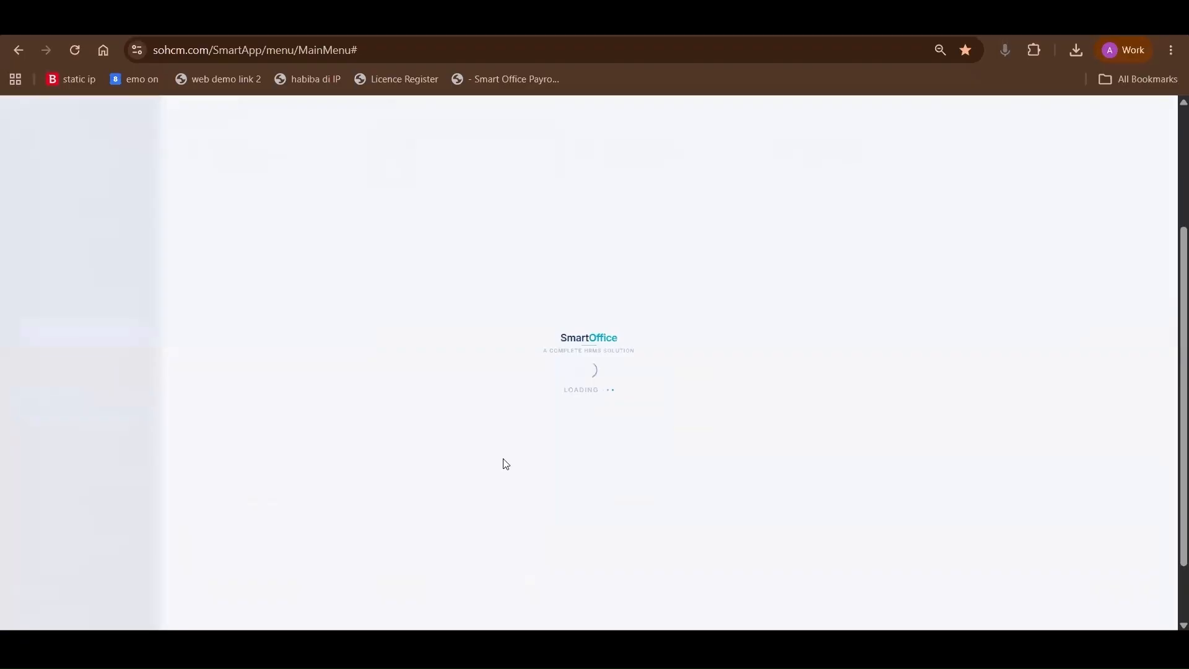
pyautogui.scroll(3, 506, 465)
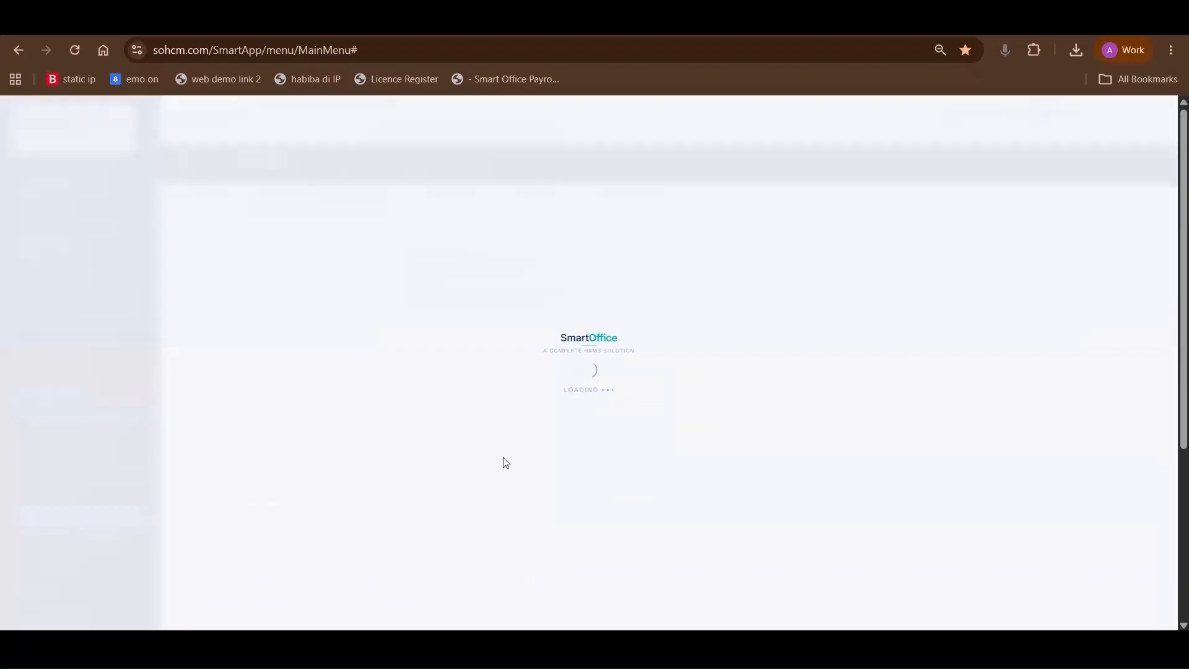
pyautogui.scroll(-4, 504, 462)
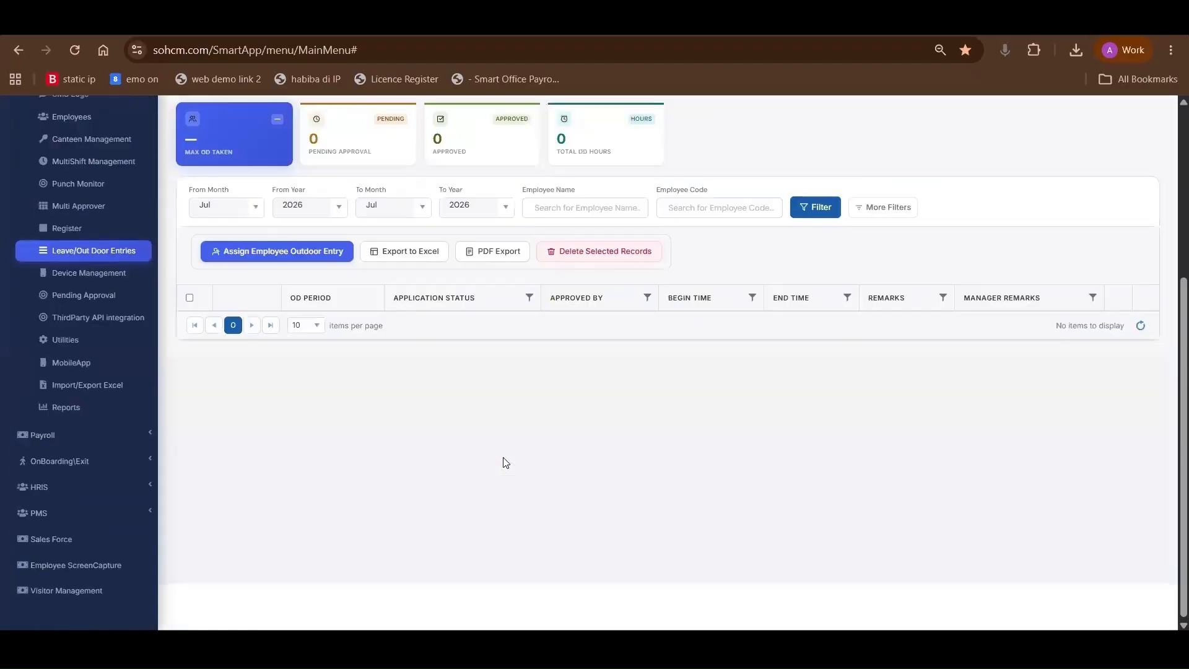
pyautogui.click(245, 208)
pyautogui.click(811, 207)
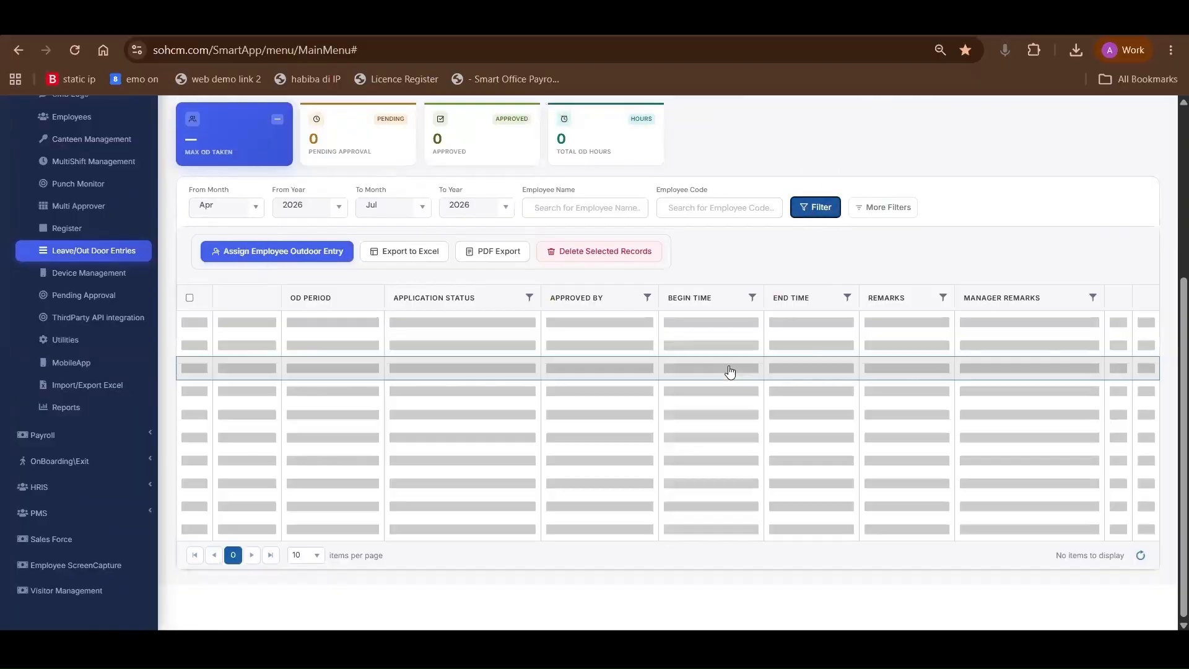
pyautogui.scroll(-3, 620, 397)
pyautogui.scroll(-4, 456, 445)
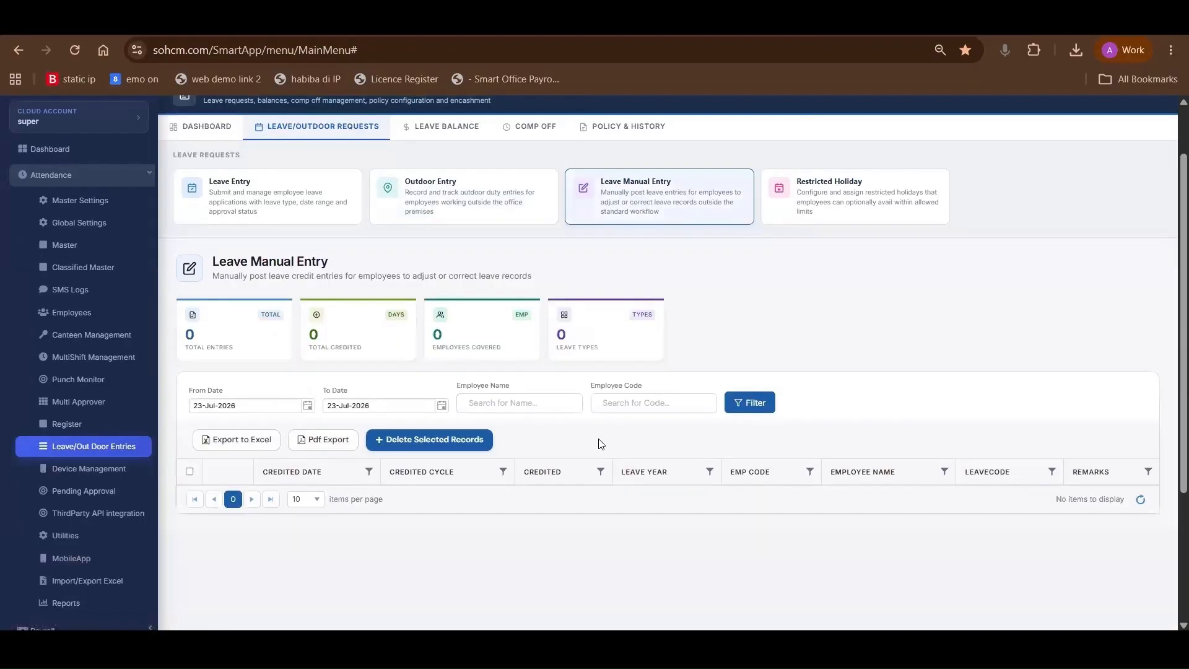
# Return to Leave Entry, start assigning a new leave, and select the first listed employee
pyautogui.click(265, 211)
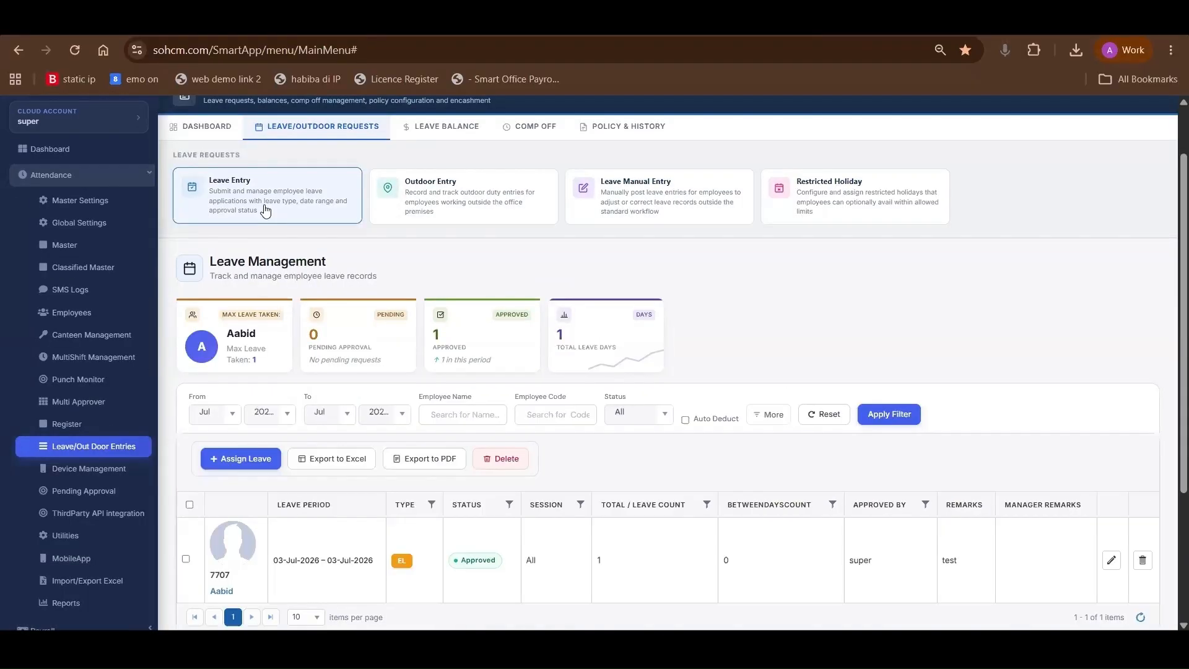
pyautogui.click(233, 461)
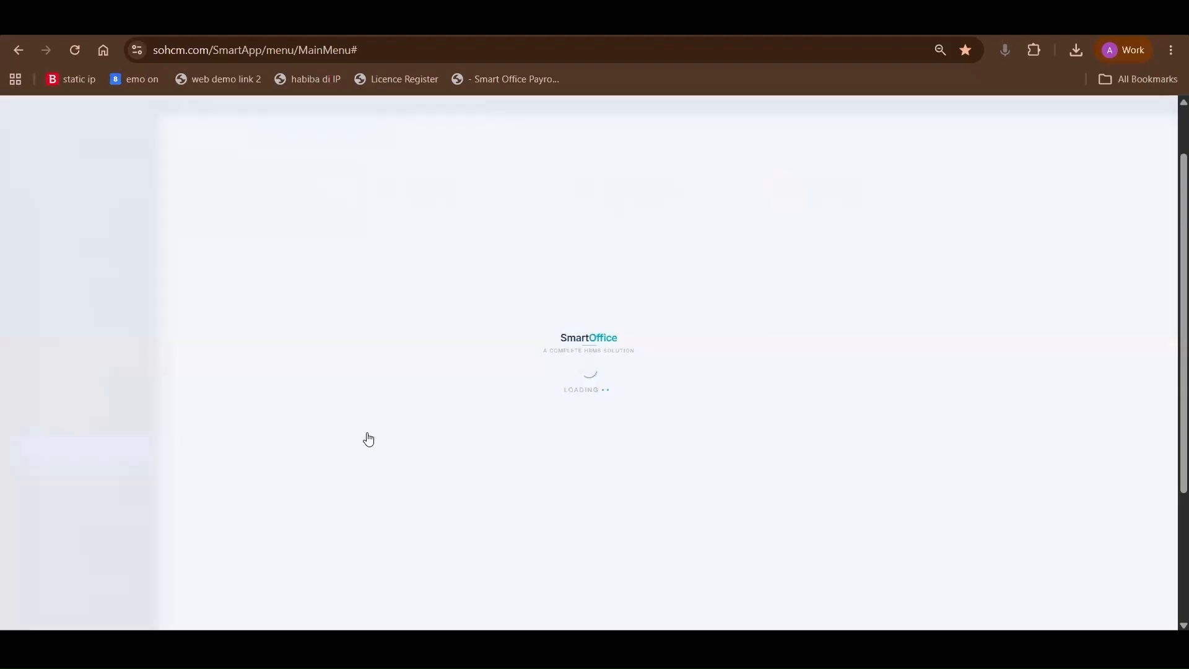
pyautogui.click(176, 375)
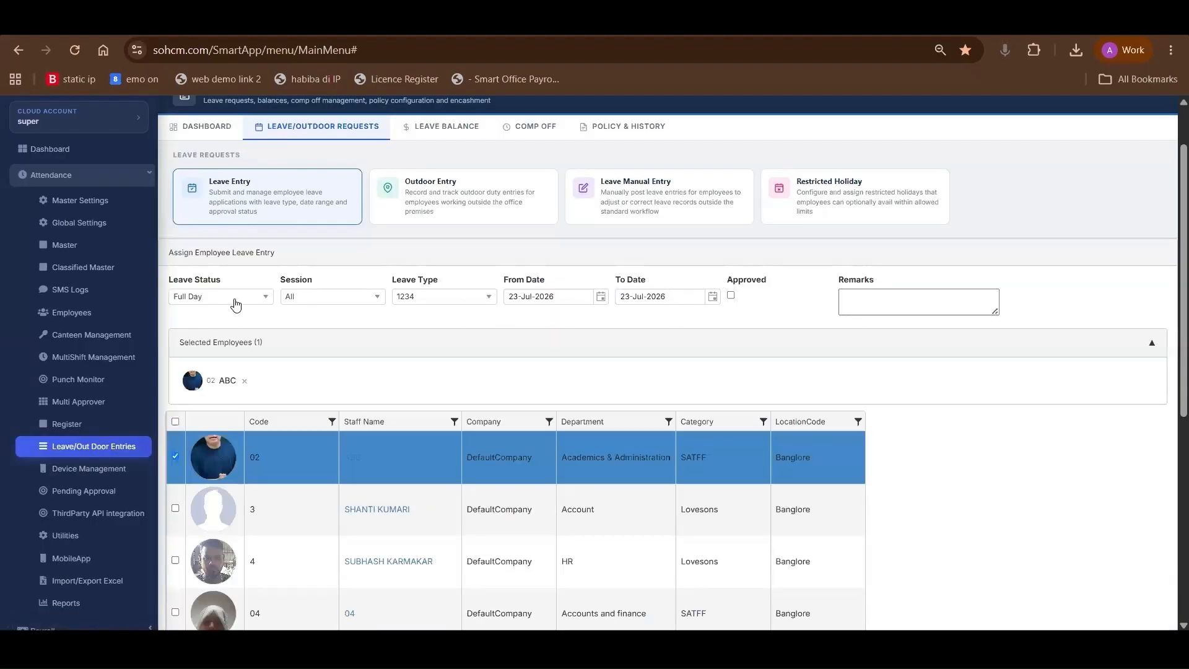
# Set the leave status to Half Day and the session to Session 1, and choose a leave type
pyautogui.click(236, 302)
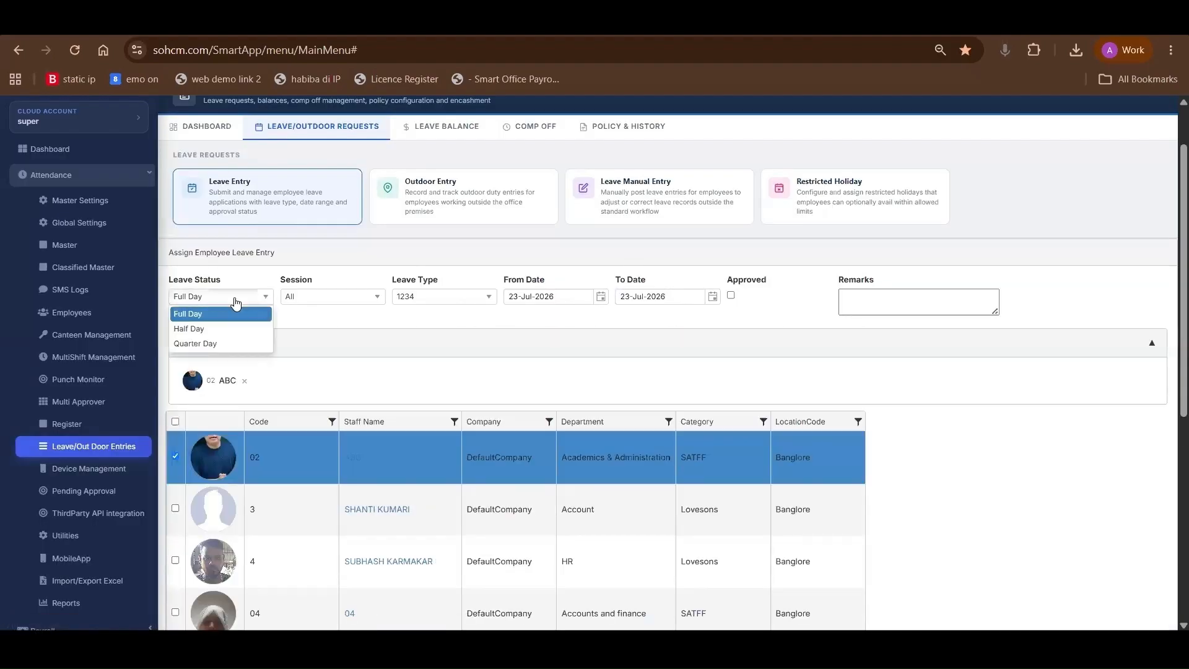
pyautogui.click(219, 329)
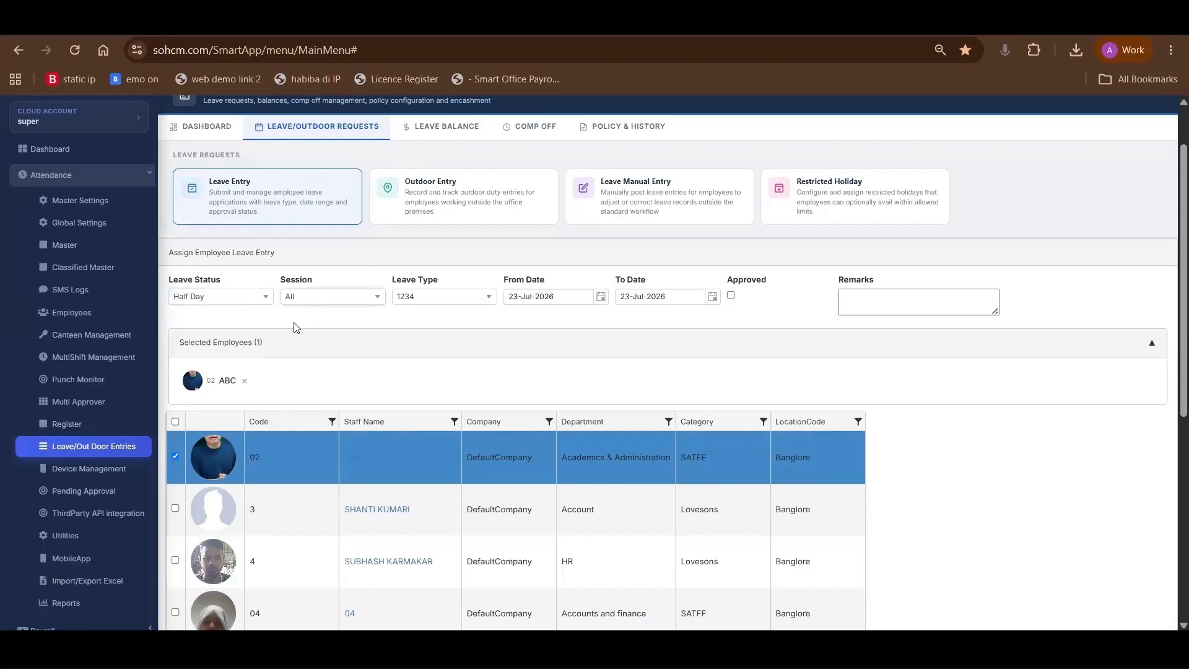
pyautogui.click(302, 298)
pyautogui.click(302, 329)
pyautogui.click(419, 297)
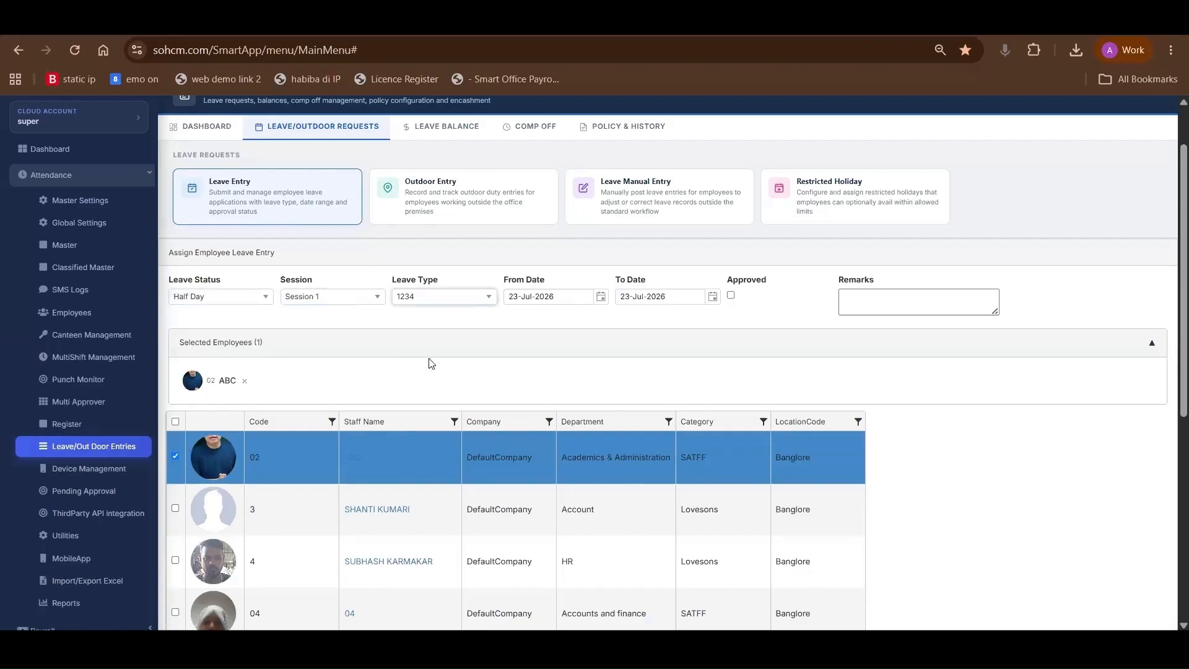
pyautogui.click(403, 387)
# Mark the half-day leave as approved and allot the leave entry to the selected employee
pyautogui.click(731, 296)
pyautogui.scroll(-6, 297, 629)
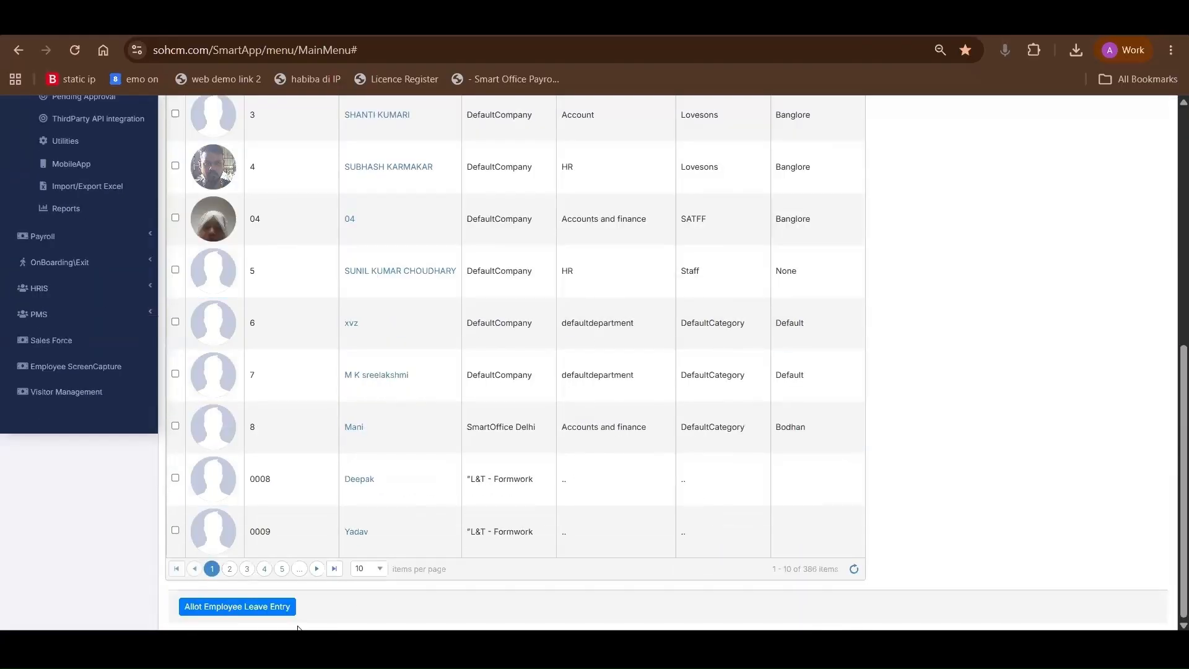
pyautogui.click(250, 606)
# Look at the Override Leave Balance records under Leave Balance and open the Leave Summary
pyautogui.click(469, 210)
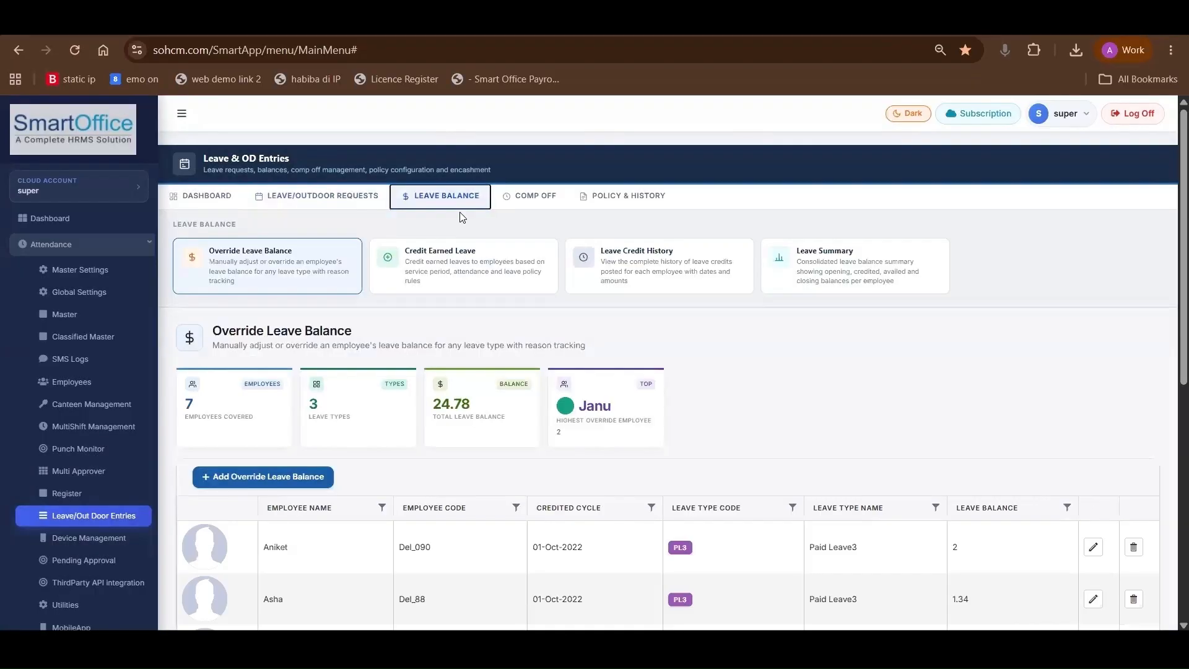
pyautogui.scroll(-1, 460, 212)
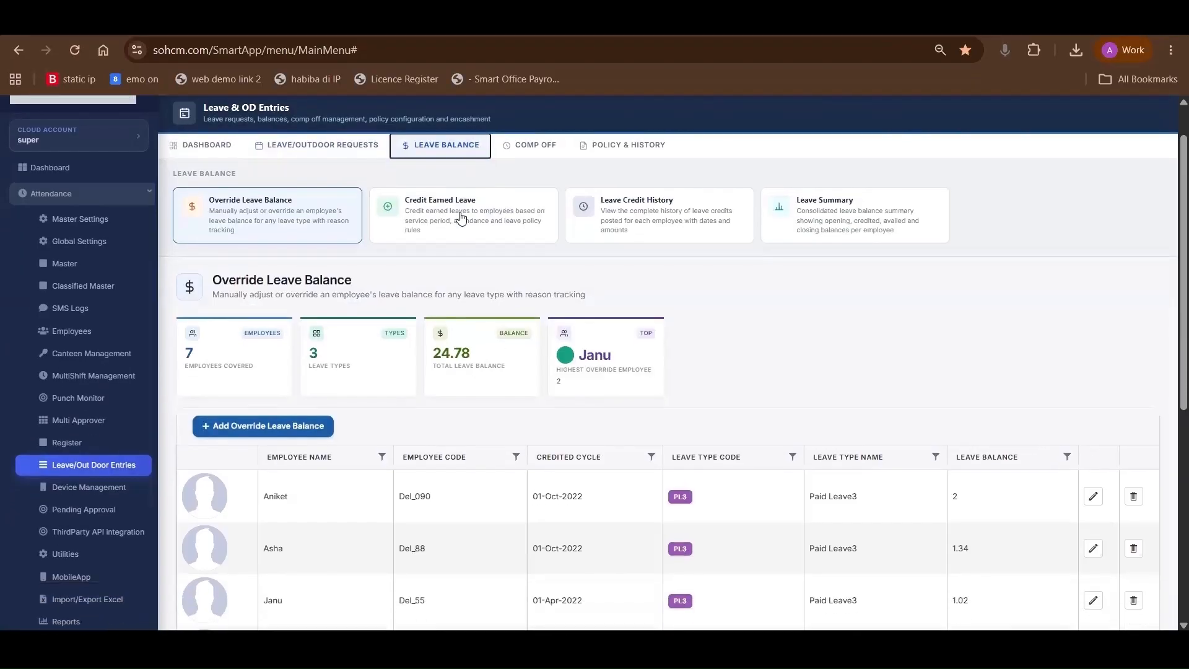
pyautogui.click(805, 230)
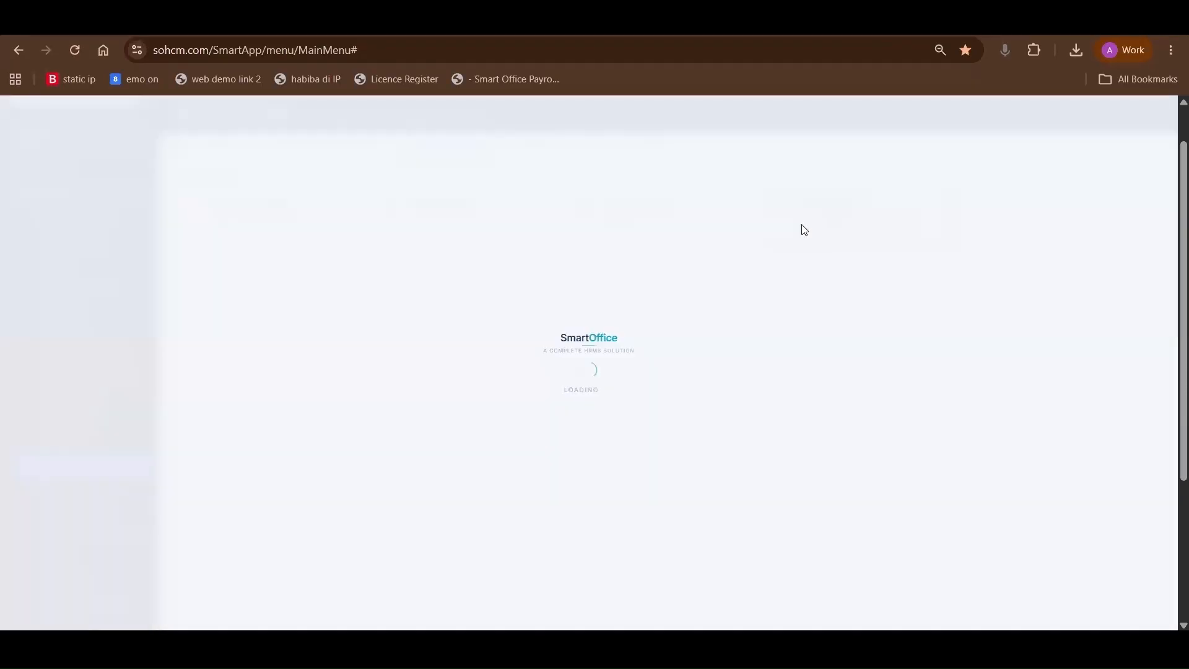
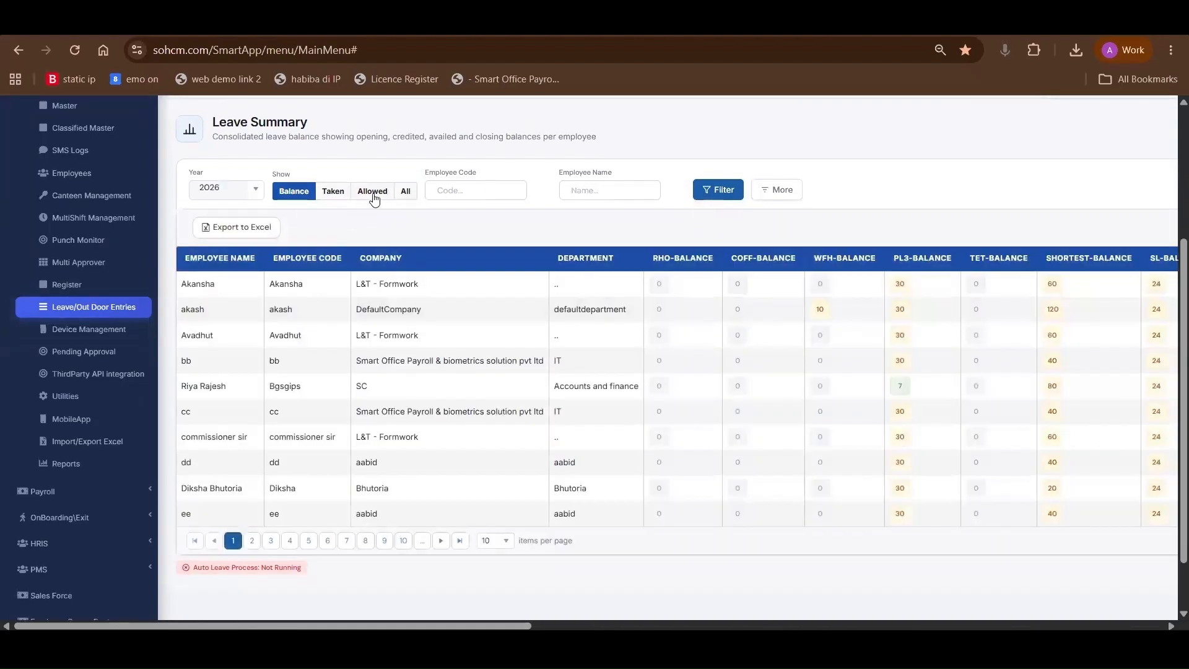
# Show all figures in the Leave Summary and examine the allowed, taken and balance columns for each leave type
pyautogui.click(406, 194)
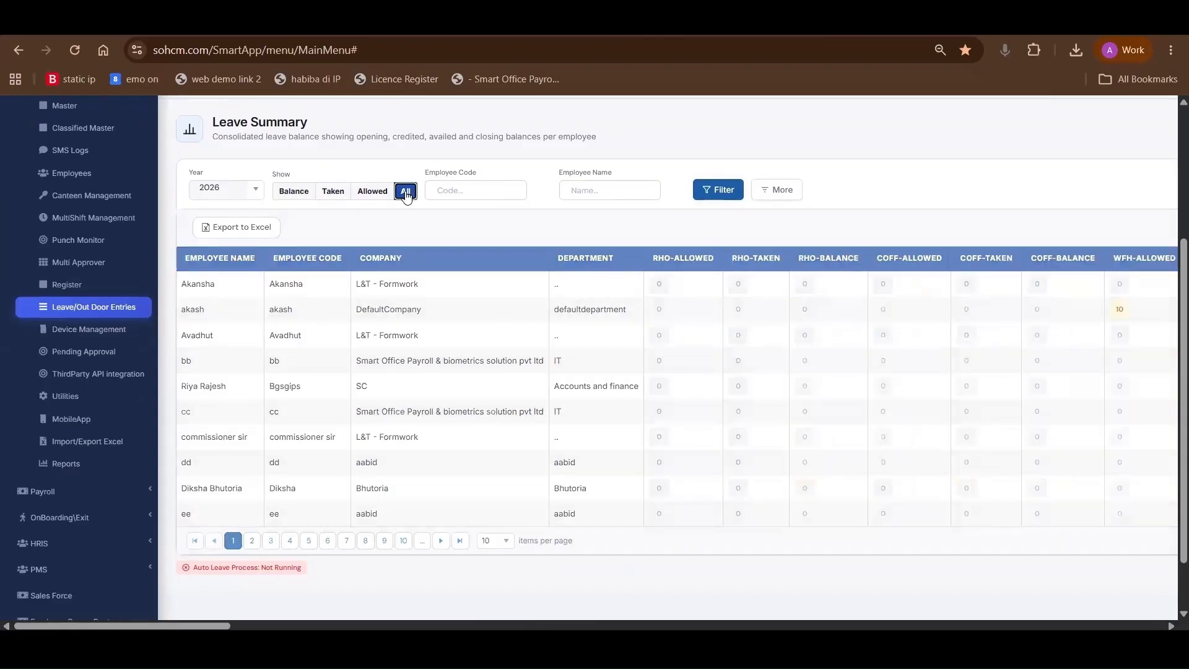
pyautogui.hscroll(5, 666, 250)
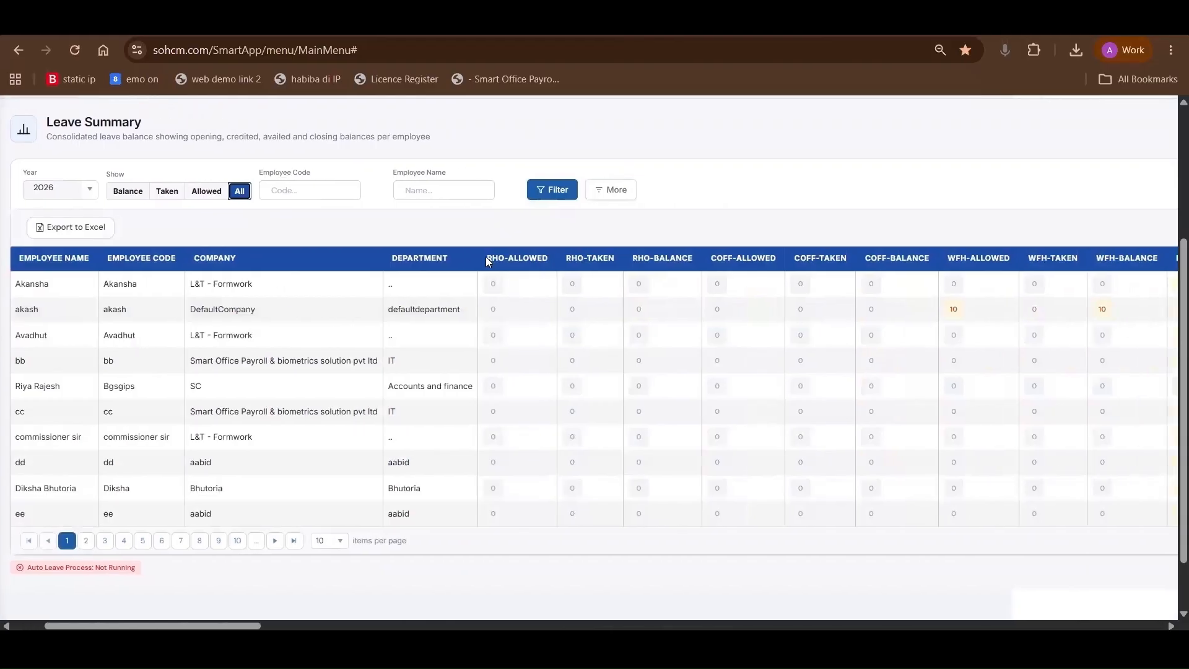
pyautogui.doubleClick(596, 257)
pyautogui.click(642, 259)
pyautogui.hscroll(5, 642, 259)
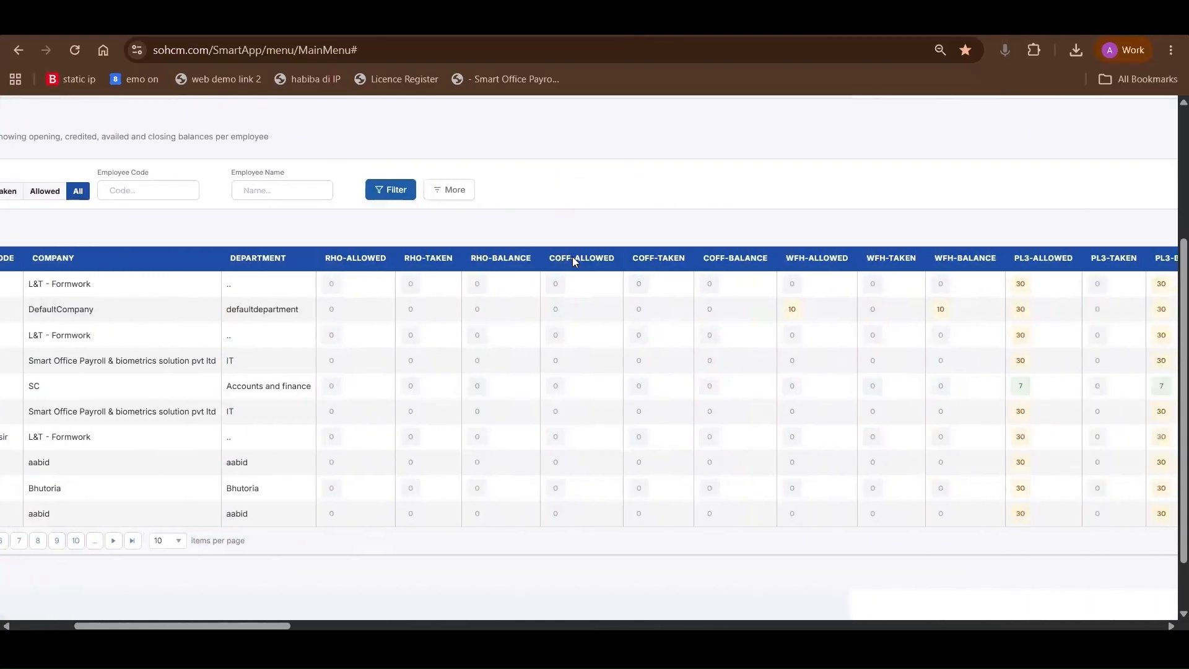
pyautogui.hscroll(1, 639, 261)
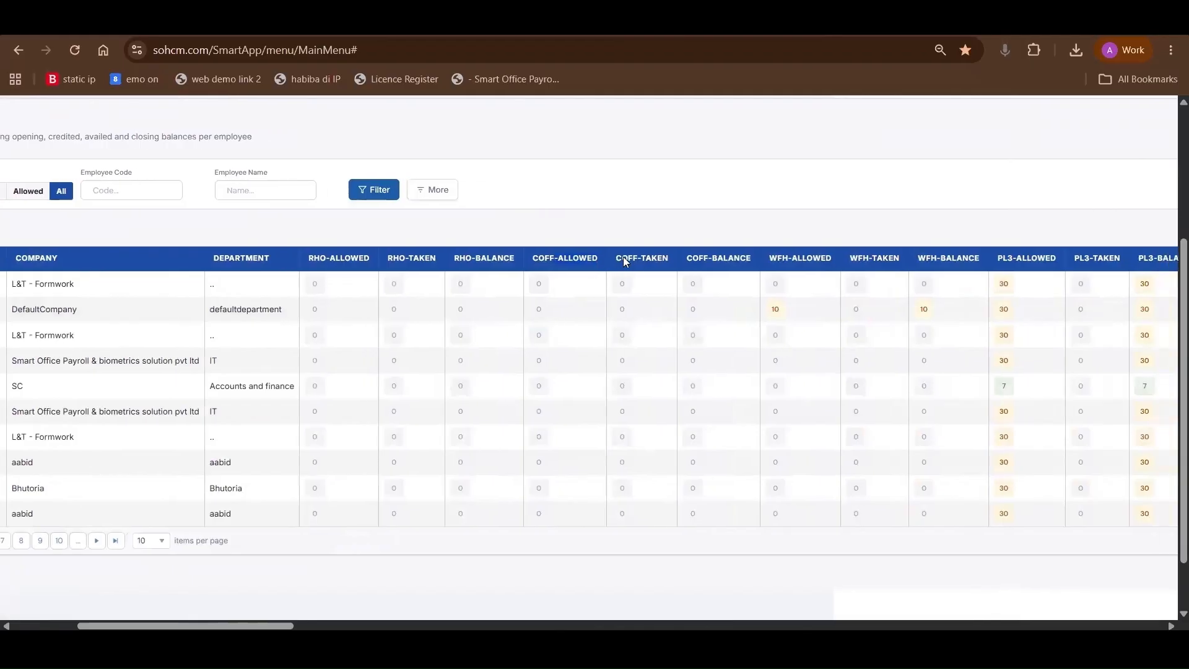
pyautogui.hscroll(1, 683, 256)
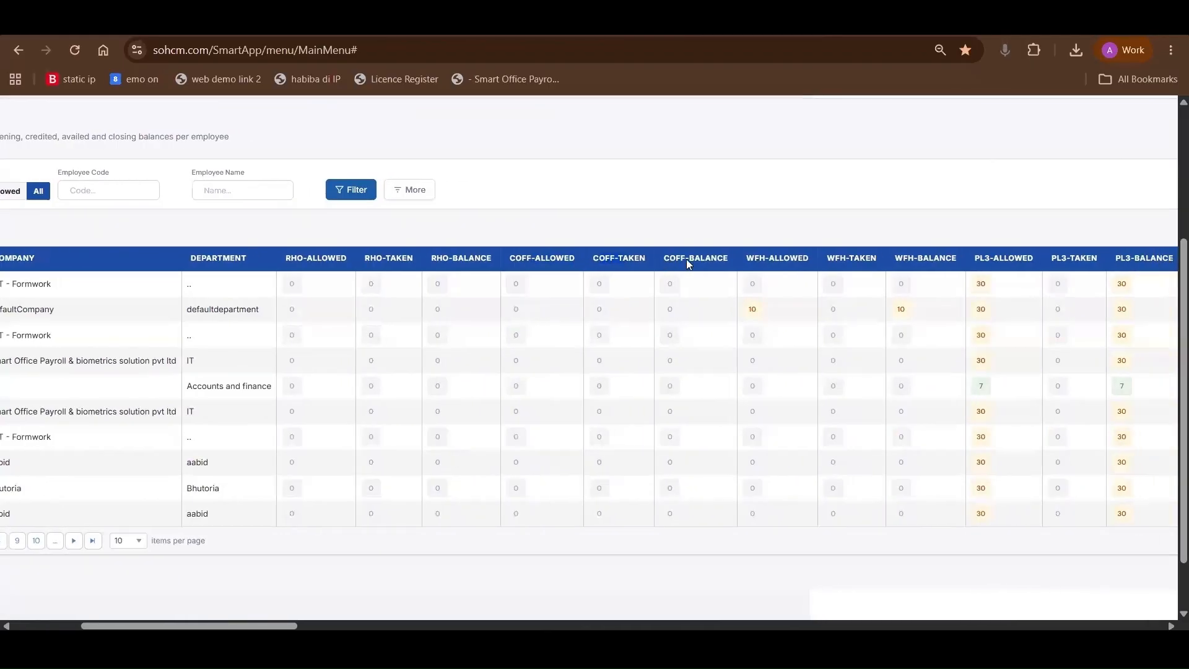
pyautogui.click(672, 289)
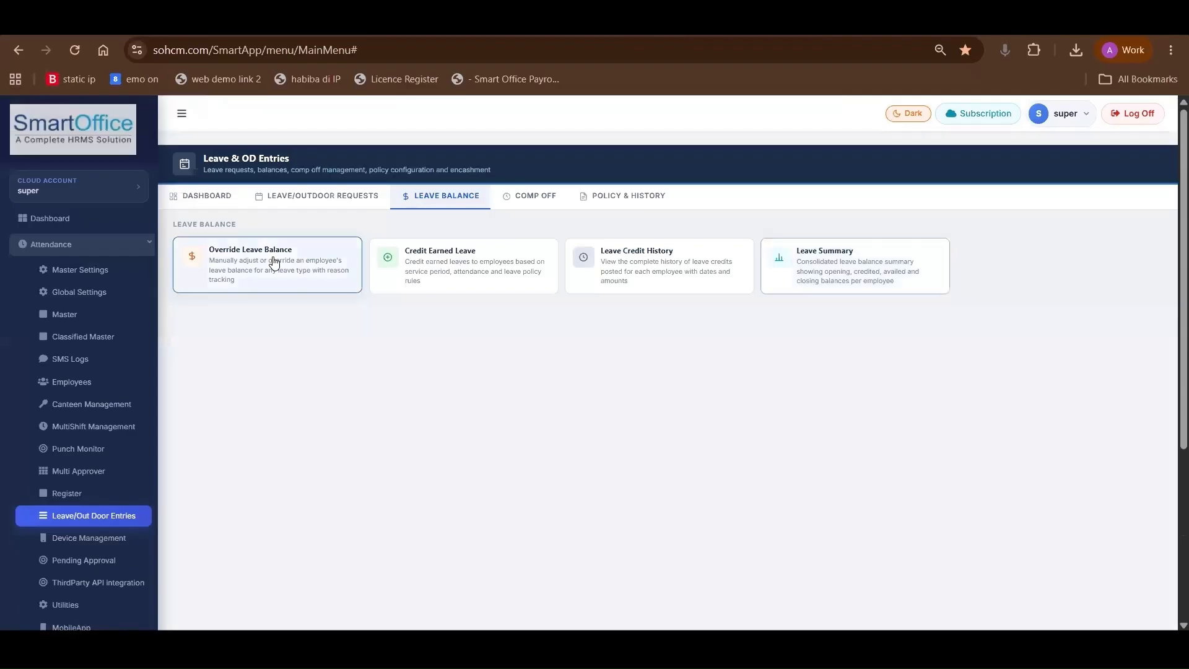
# Open Override Leave Balance and look through its employee records
pyautogui.click(273, 263)
pyautogui.scroll(-2, 334, 373)
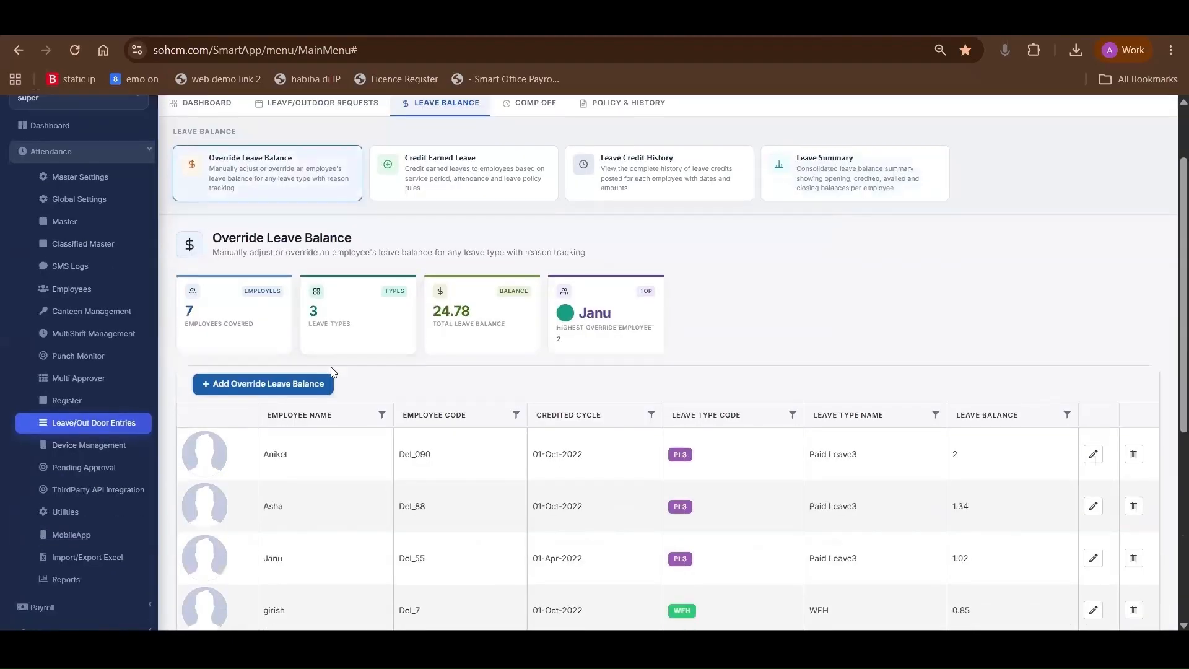
pyautogui.scroll(-1, 571, 425)
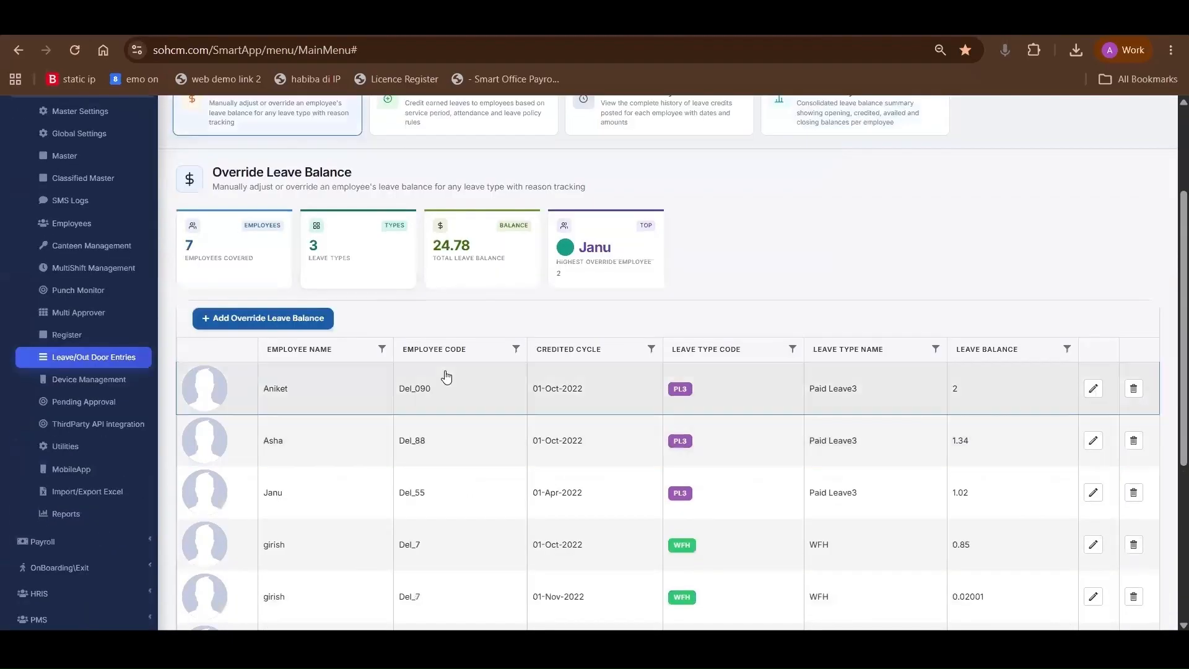
pyautogui.scroll(-2, 605, 337)
pyautogui.scroll(5, 446, 322)
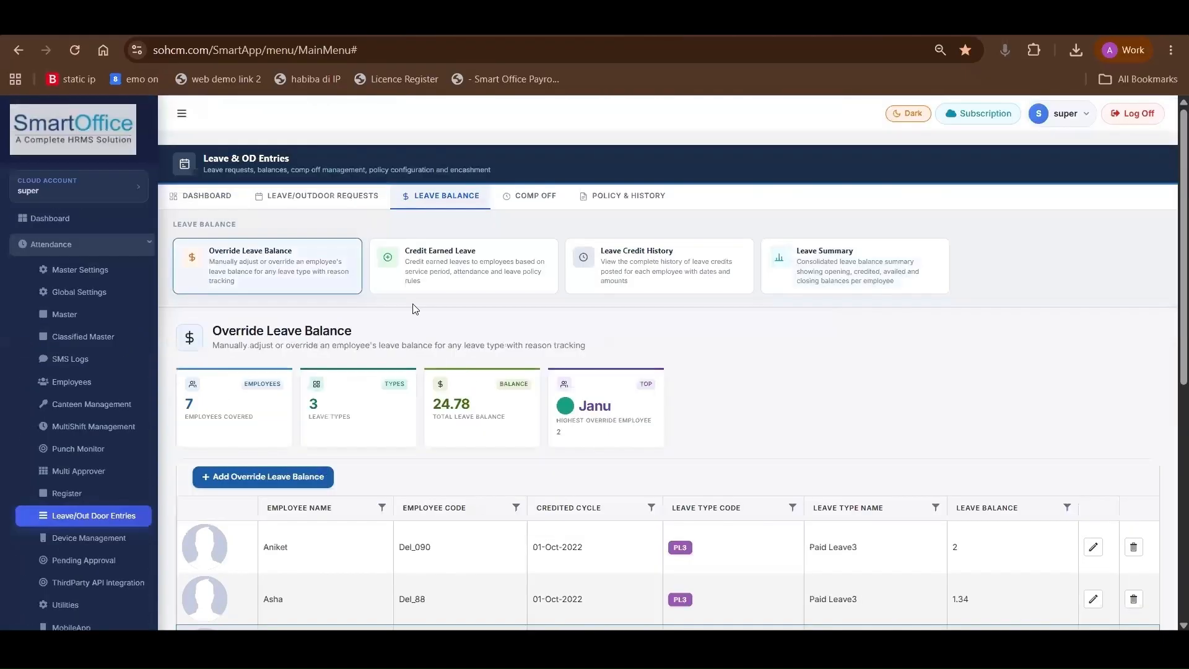
# Open Credit Earned Leave and look over its month, leave type and other settings and the employee list
pyautogui.click(422, 271)
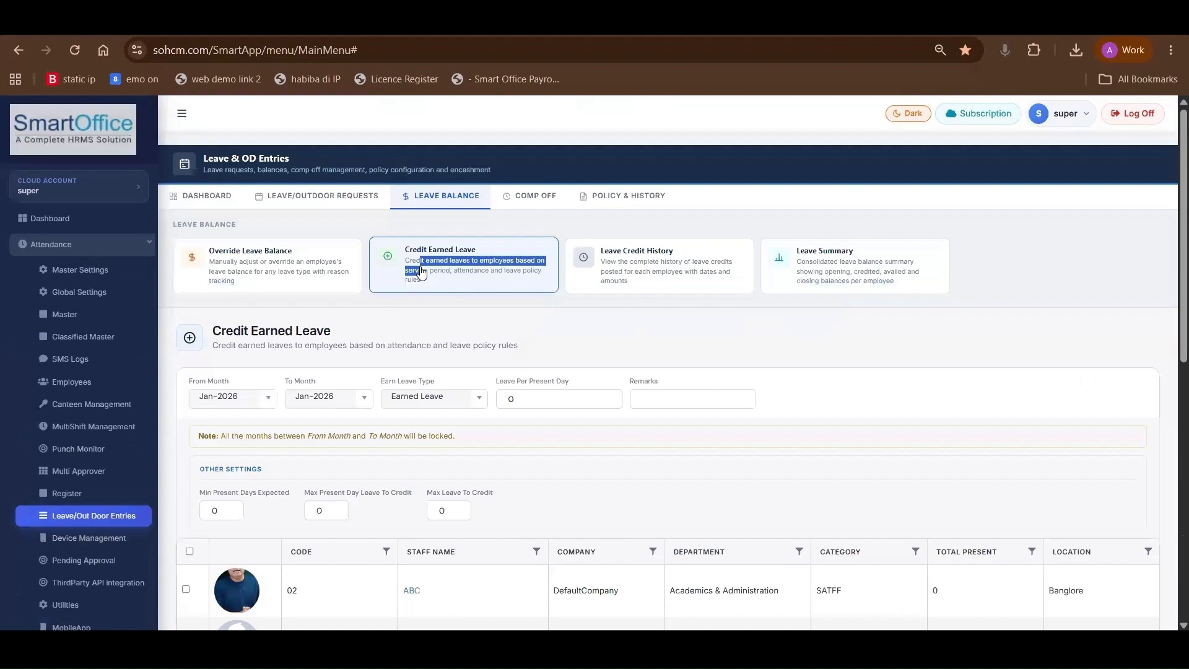
pyautogui.scroll(-1, 422, 272)
pyautogui.moveTo(218, 288); pyautogui.dragTo(334, 292)
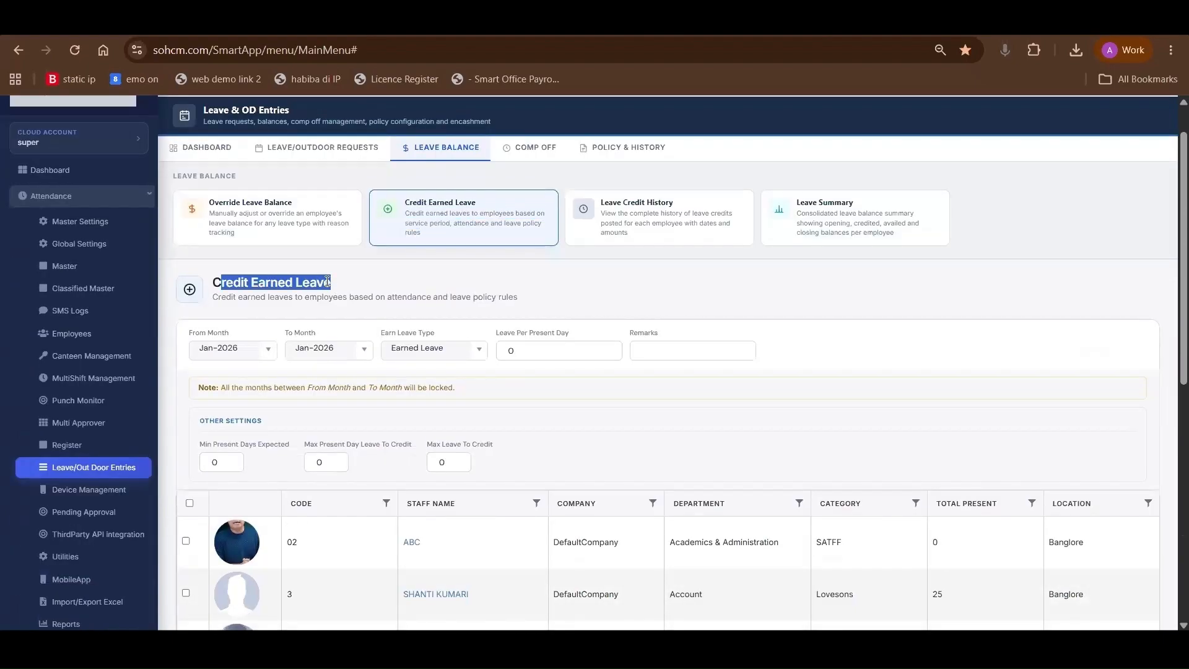
pyautogui.scroll(-2, 328, 281)
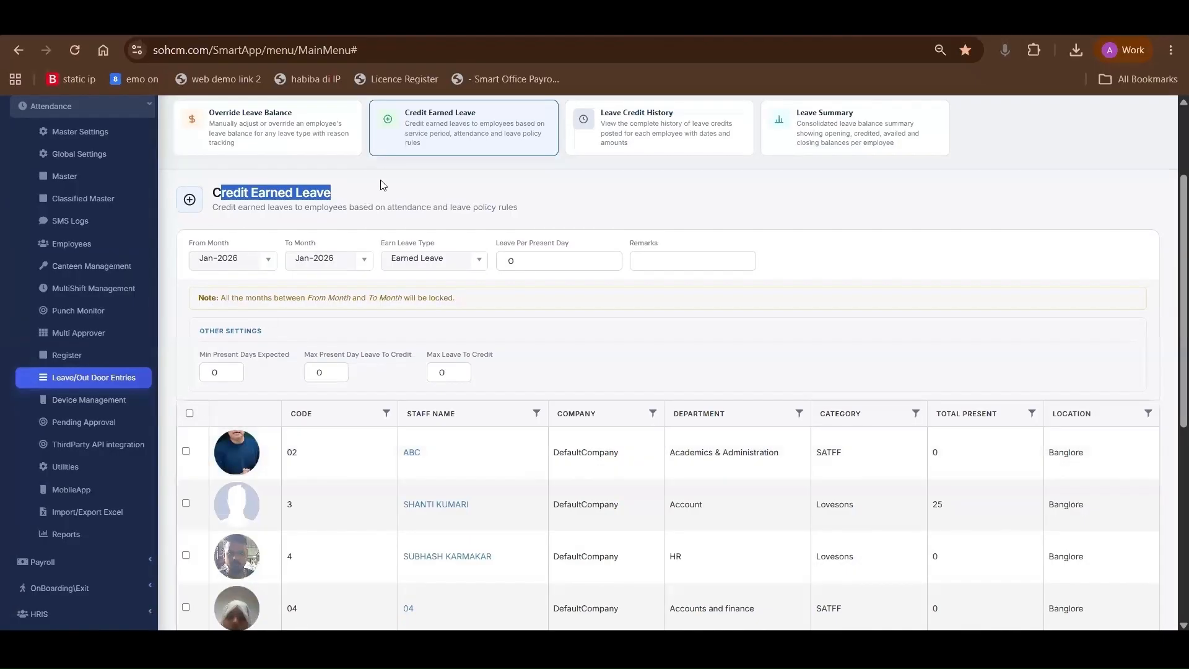
pyautogui.scroll(1, 328, 202)
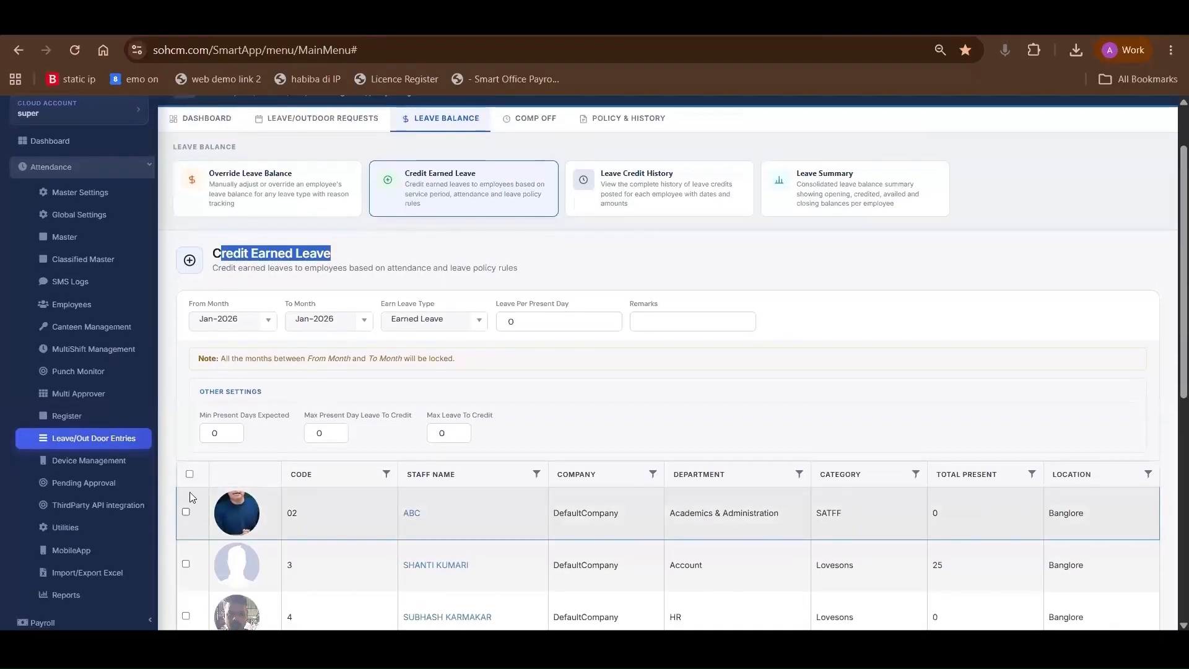
# Select the first listed employee and go through the present-day limits, maximum leave to credit and Leave Per Present Day settings
pyautogui.click(186, 512)
pyautogui.click(202, 441)
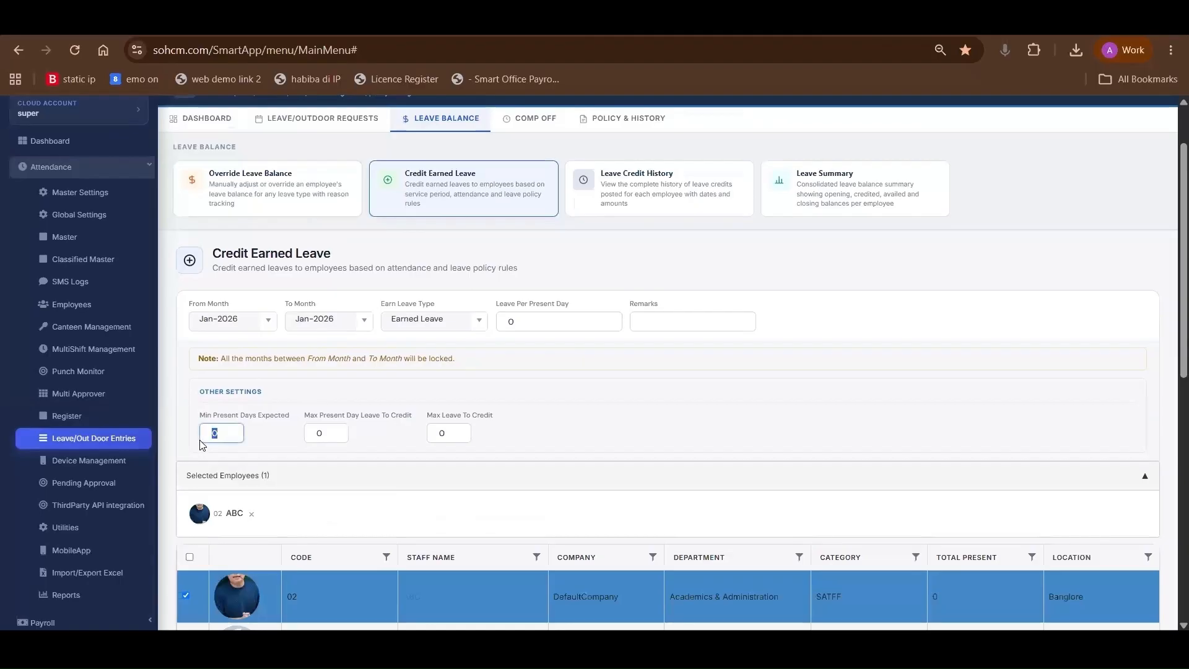
pyautogui.press('Tab')
pyautogui.click(430, 441)
pyautogui.click(522, 323)
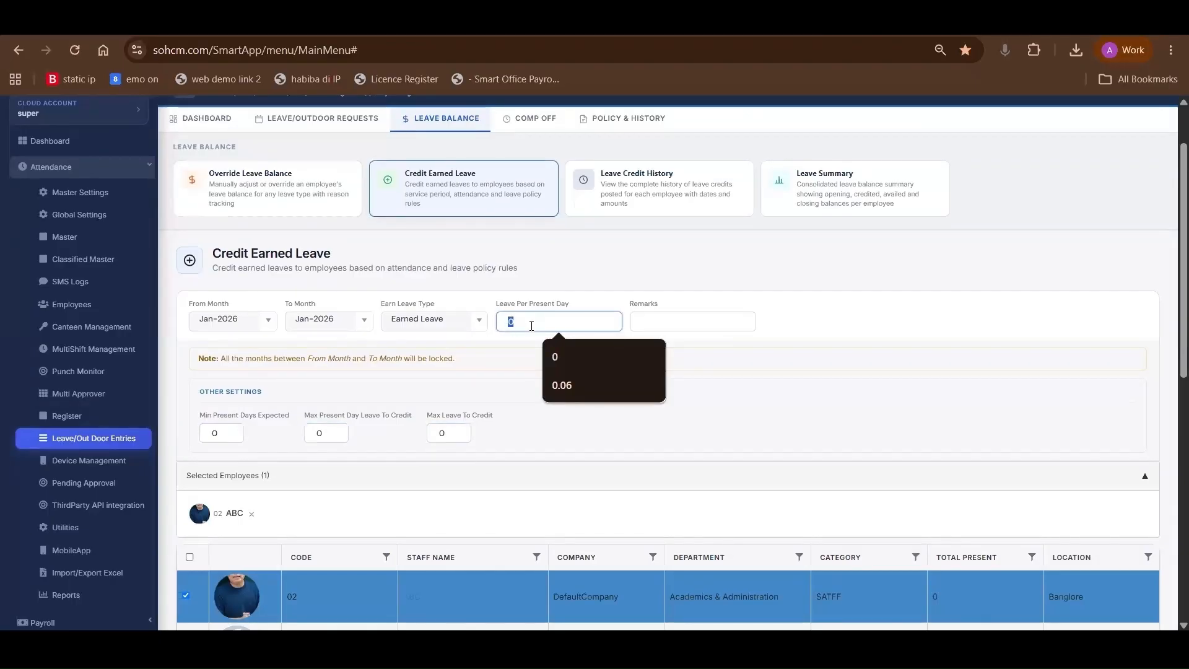
pyautogui.scroll(2, 582, 303)
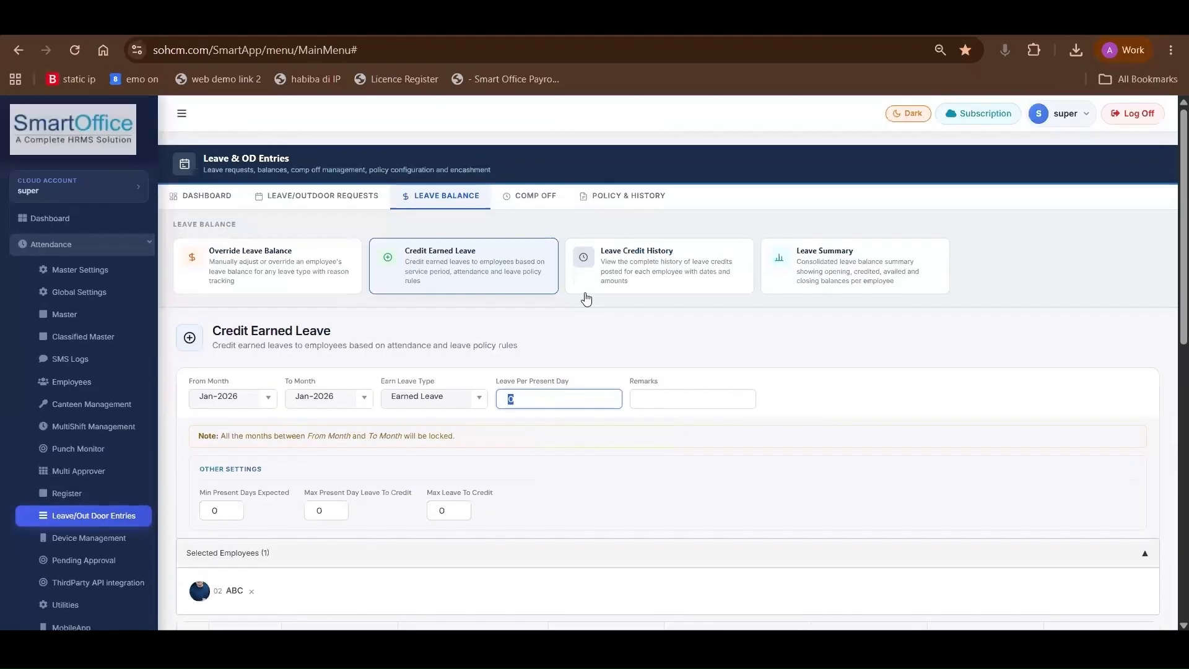
# Open Leave Credit History and examine the credited date, credited cycle and year of the first record
pyautogui.click(624, 266)
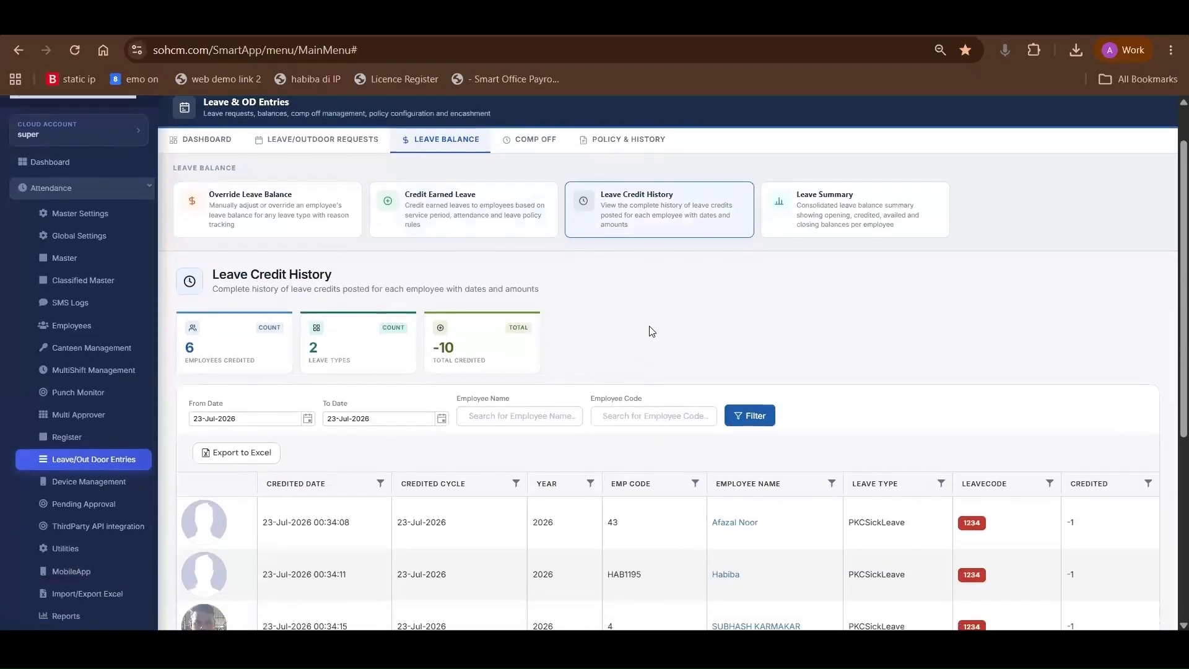
pyautogui.scroll(-4, 608, 384)
pyautogui.scroll(-1, 611, 495)
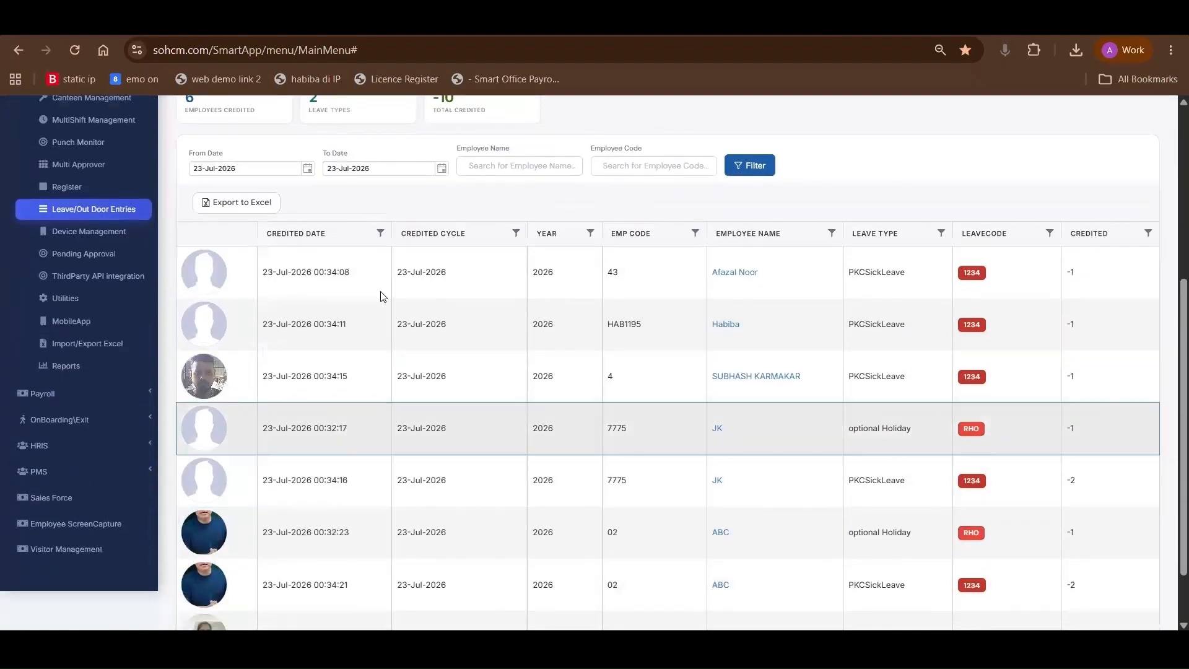
pyautogui.click(261, 287)
pyautogui.moveTo(262, 289); pyautogui.dragTo(310, 289)
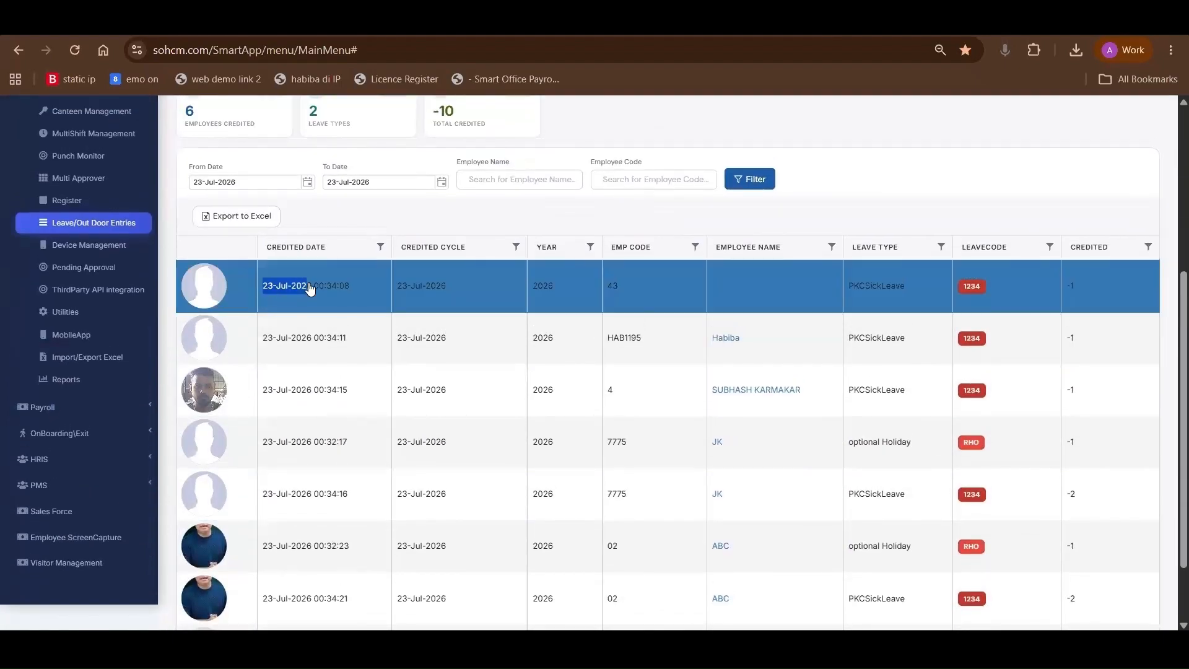
pyautogui.scroll(1, 457, 303)
pyautogui.moveTo(402, 297); pyautogui.dragTo(434, 298)
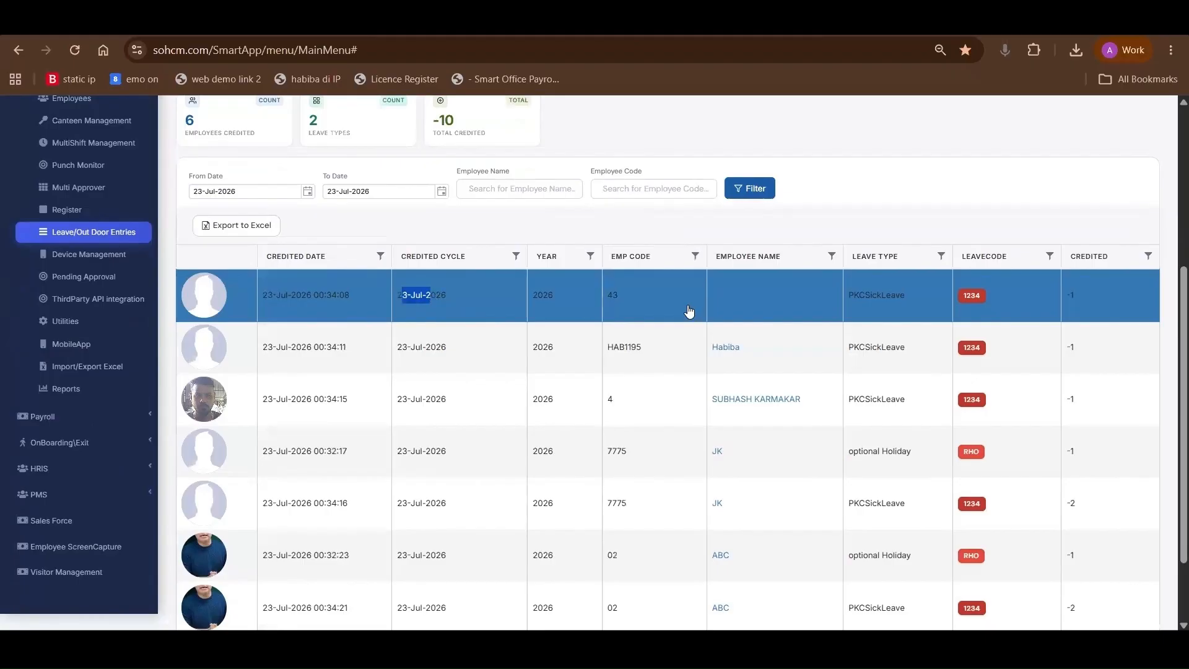
pyautogui.moveTo(536, 294); pyautogui.dragTo(616, 292)
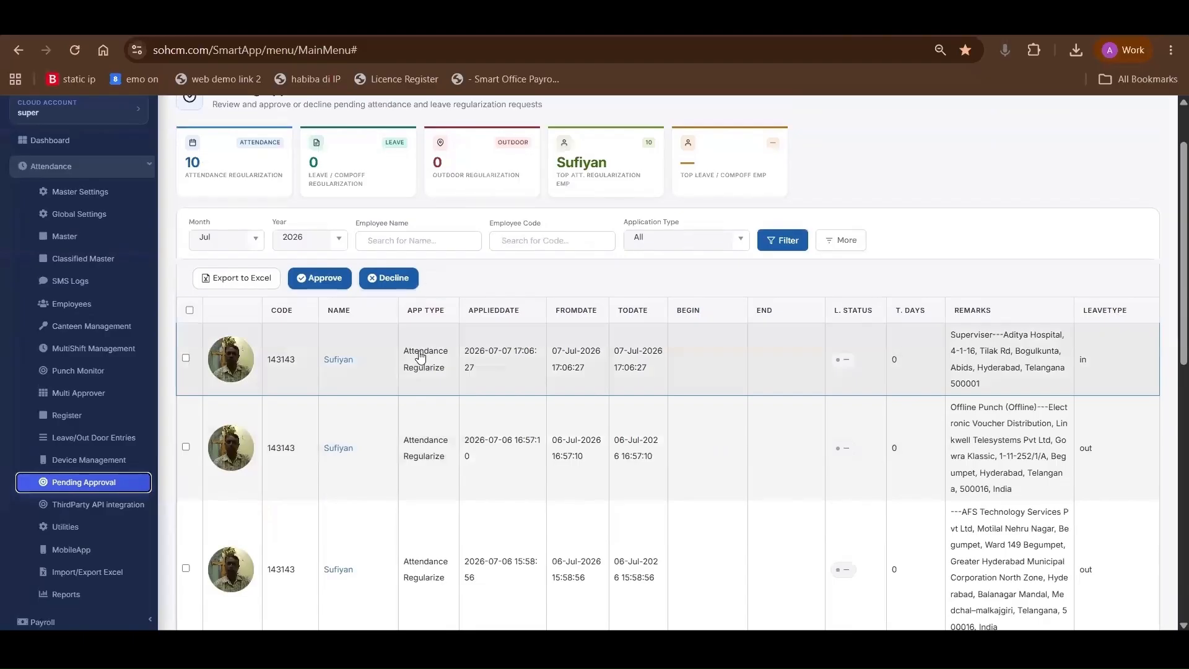
# Try selecting all requests in Pending Approval and clear the selection
pyautogui.scroll(2, 407, 368)
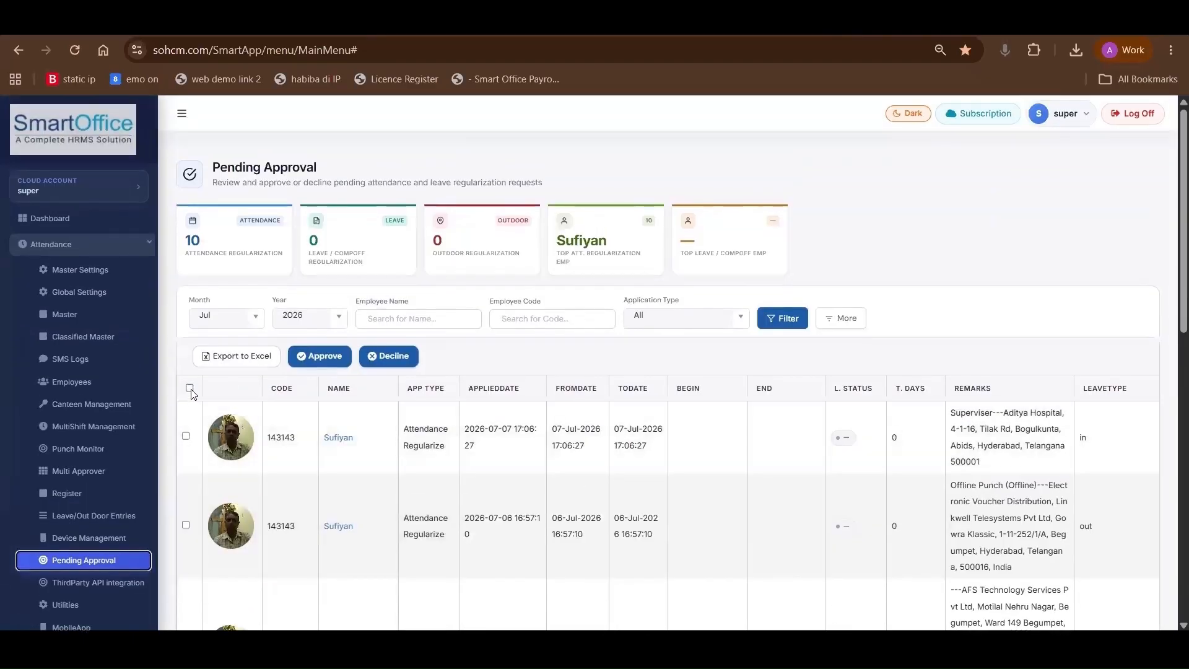
pyautogui.click(191, 389)
pyautogui.click(188, 478)
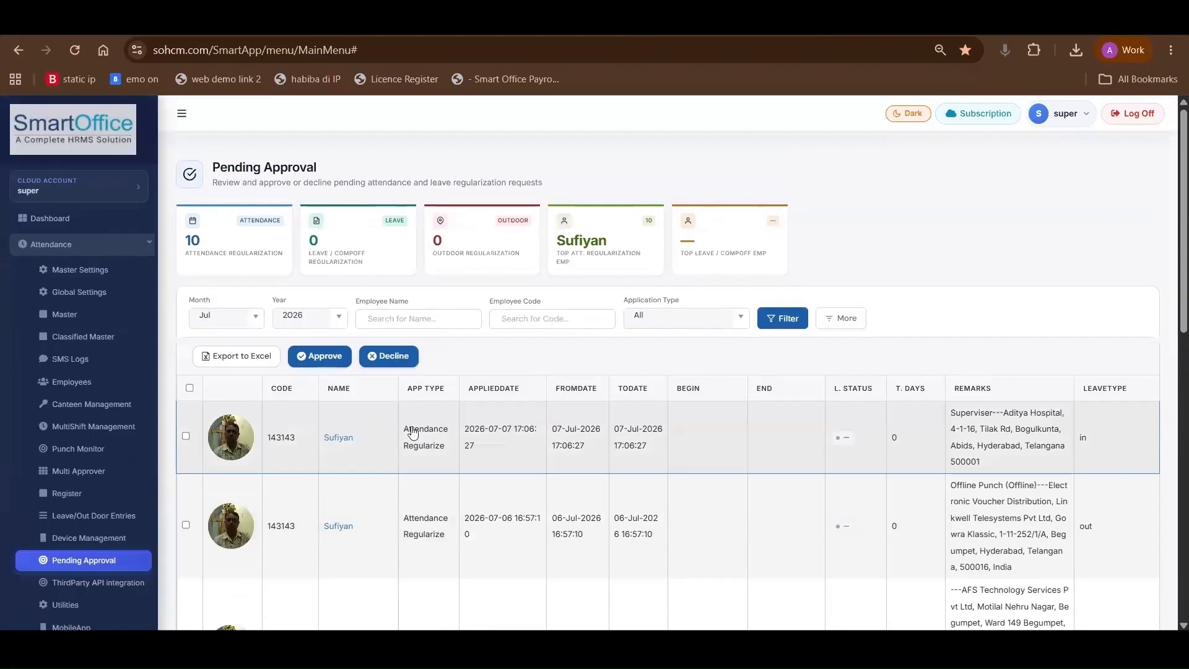
# Filter the Pending Approval requests by an employee's first name
pyautogui.click(423, 319)
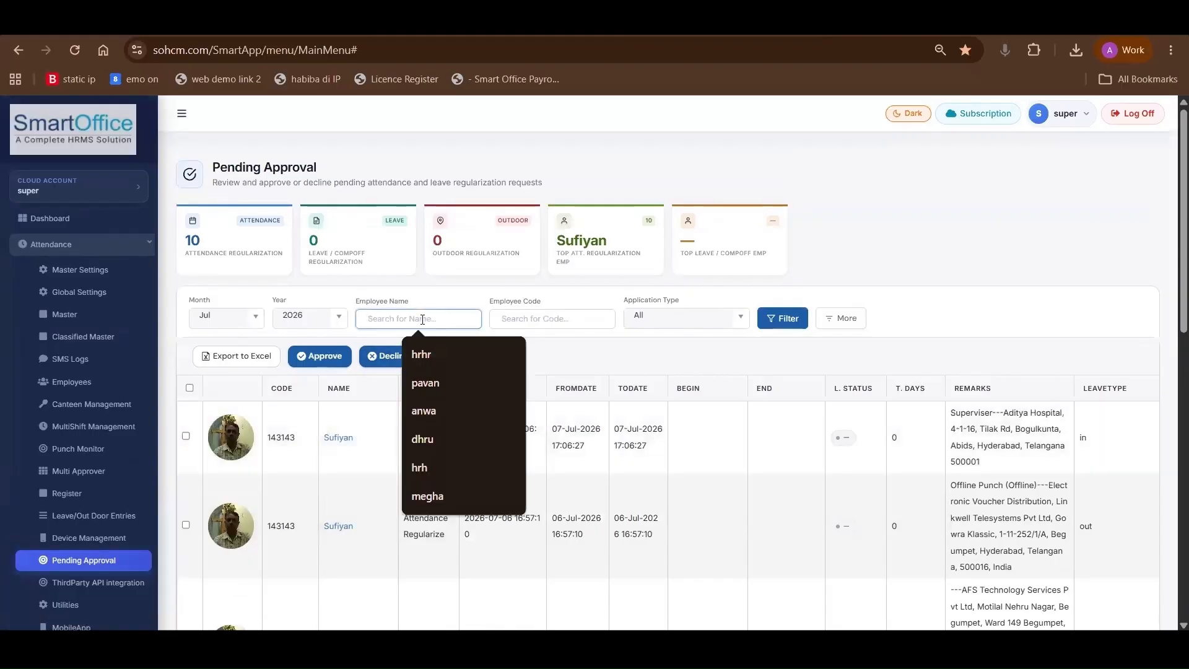
pyautogui.write('anjali')
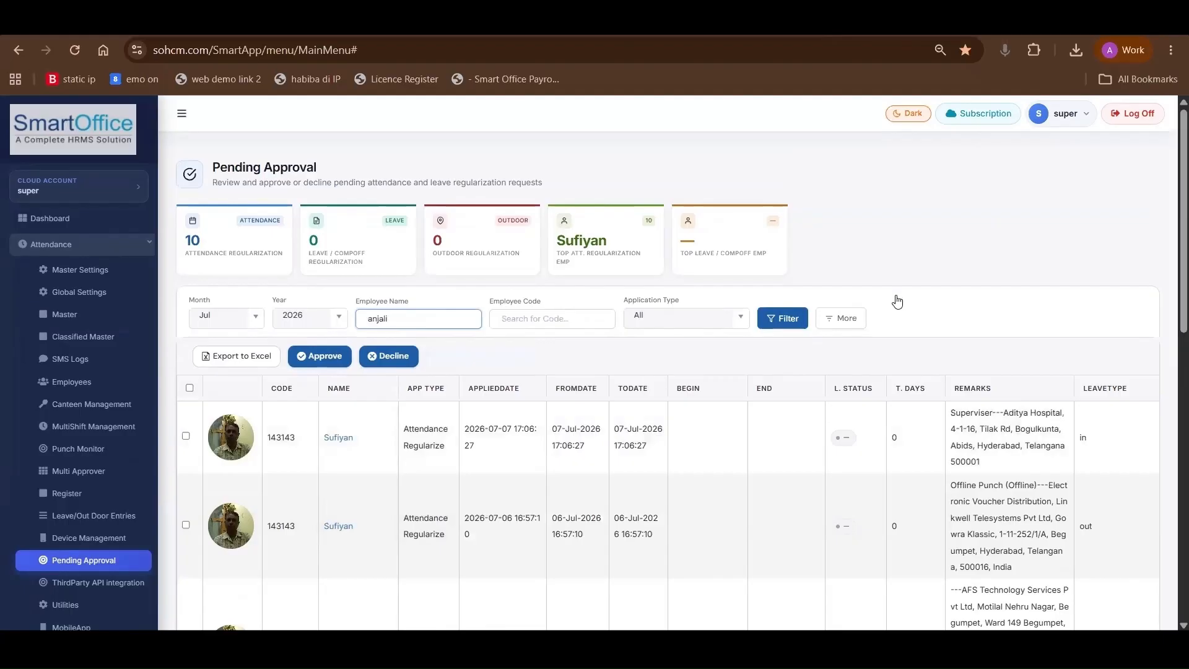
pyautogui.click(776, 326)
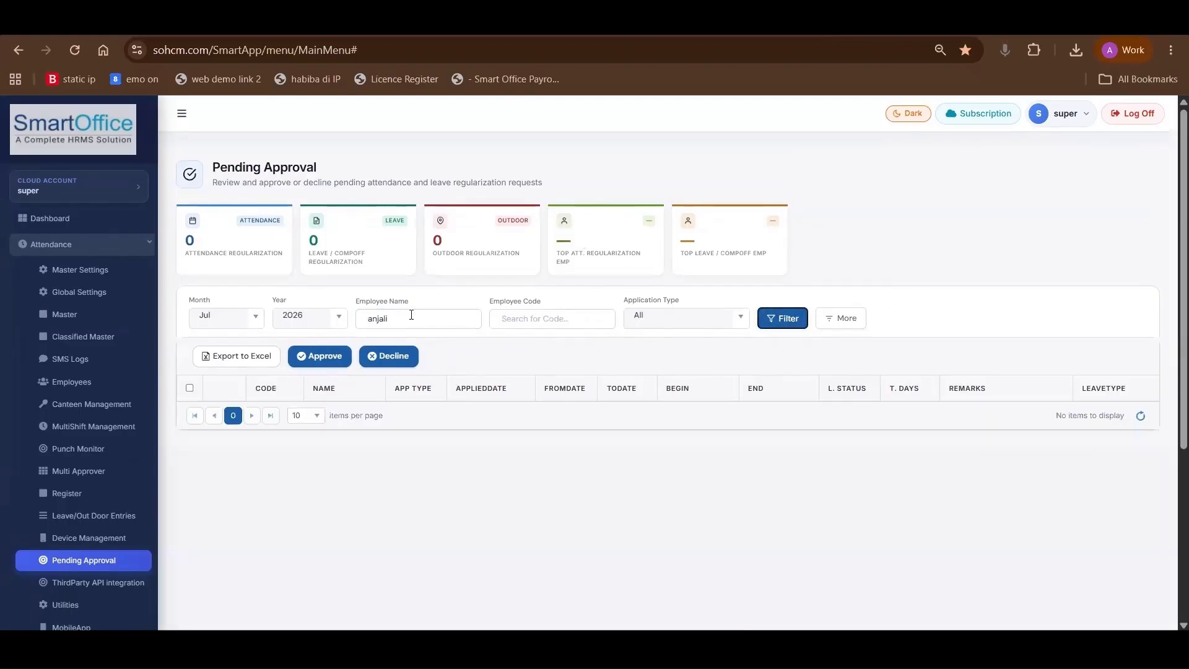
# Replace the employee name filter with the name of the top attendance regularization employee and apply it
pyautogui.moveTo(404, 318); pyautogui.dragTo(350, 338)
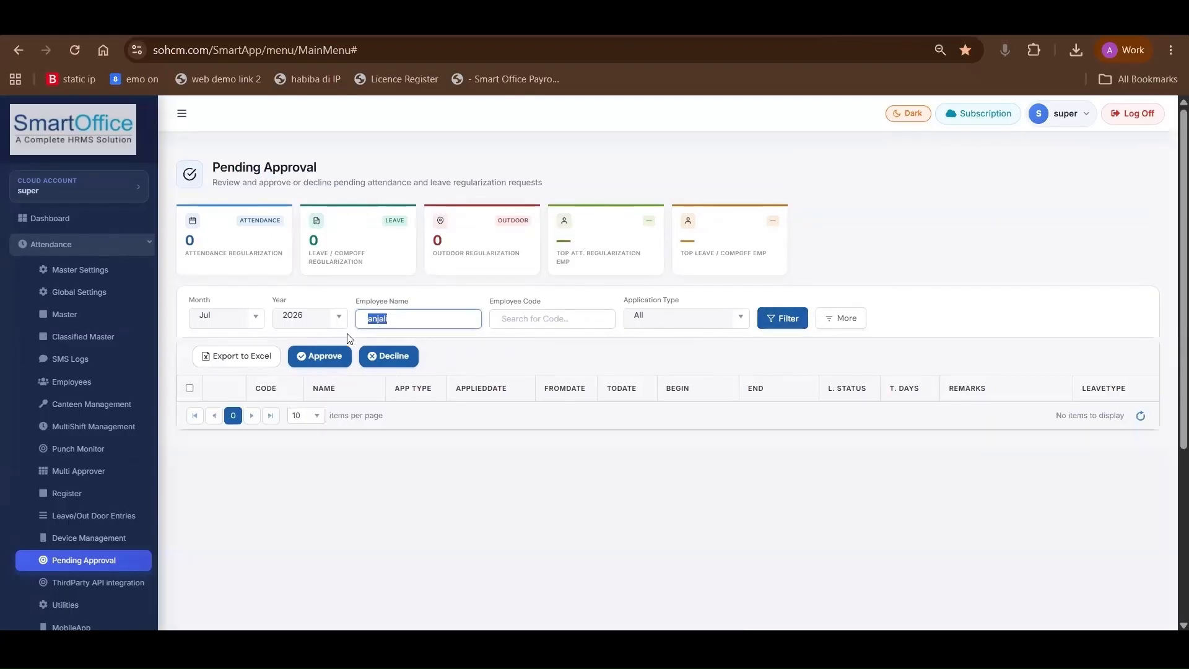
pyautogui.click(521, 320)
pyautogui.doubleClick(393, 324)
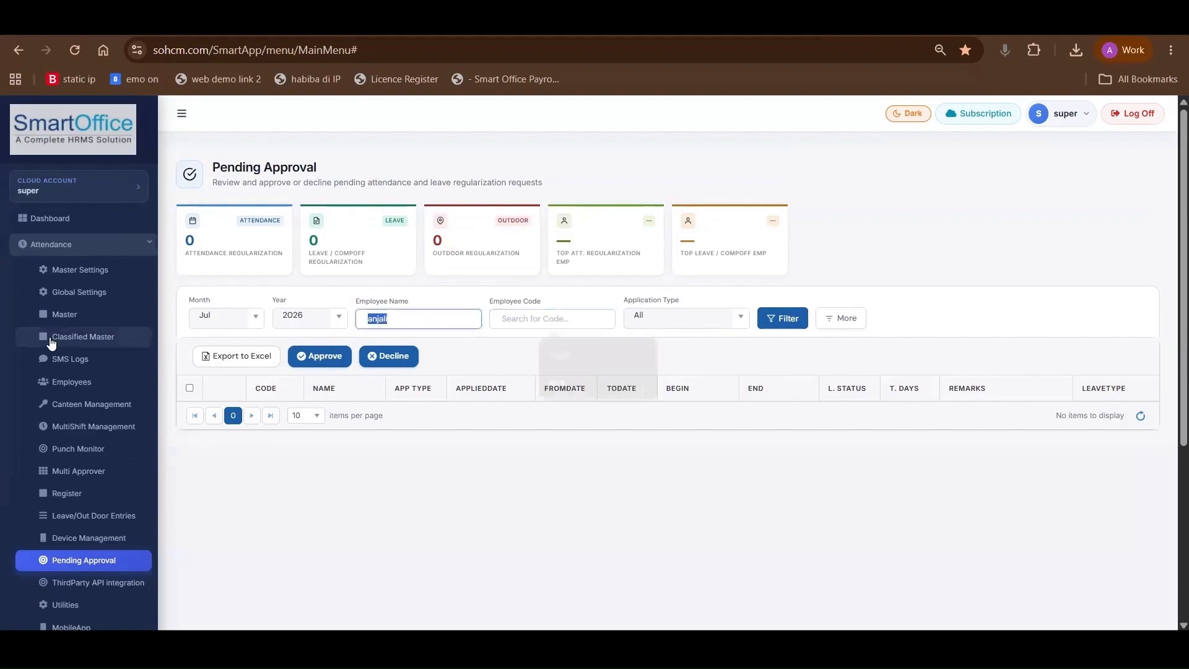
pyautogui.press('BackSpace')
pyautogui.write('sufiya')
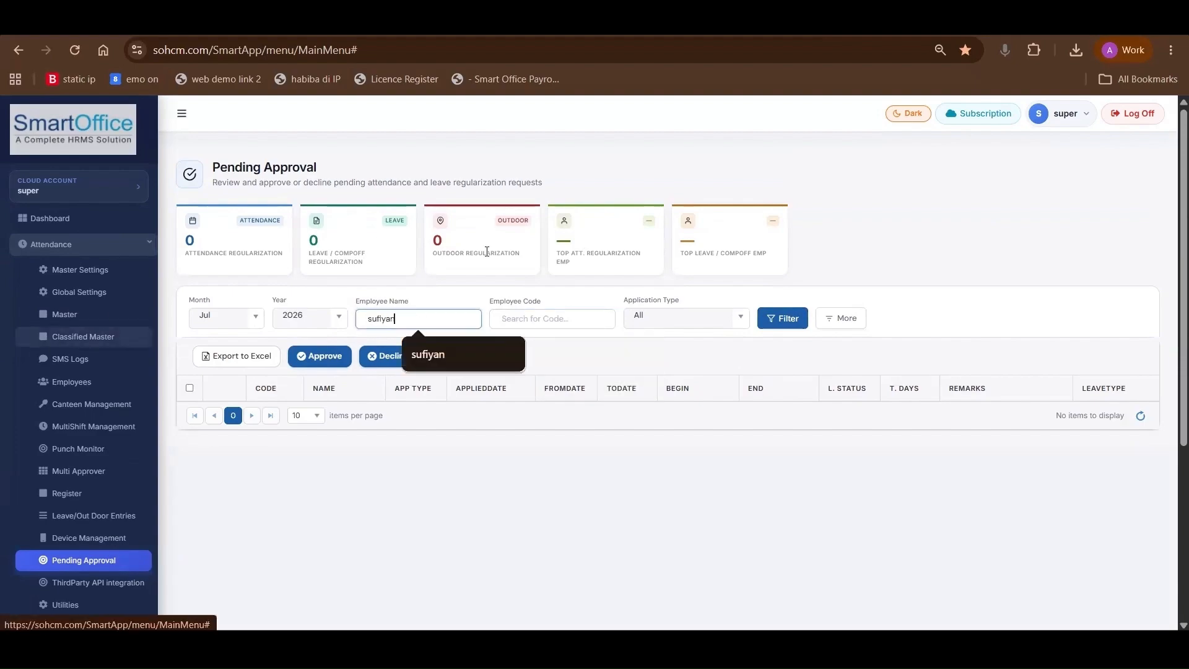
pyautogui.write('n')
pyautogui.click(787, 320)
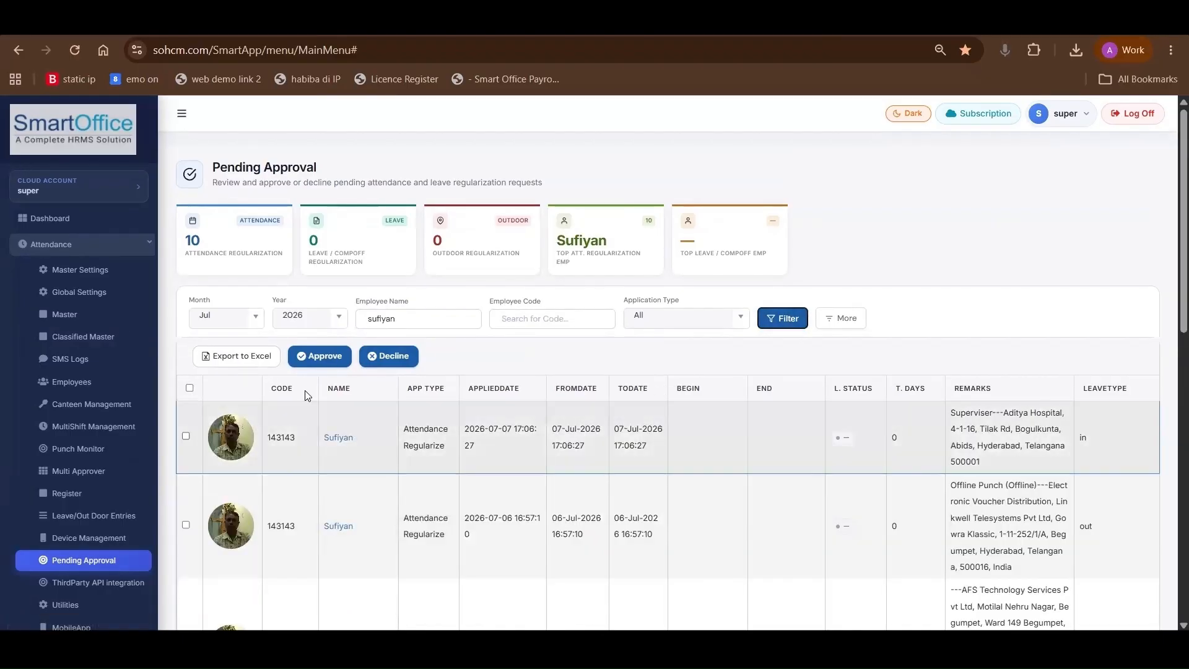
pyautogui.click(316, 447)
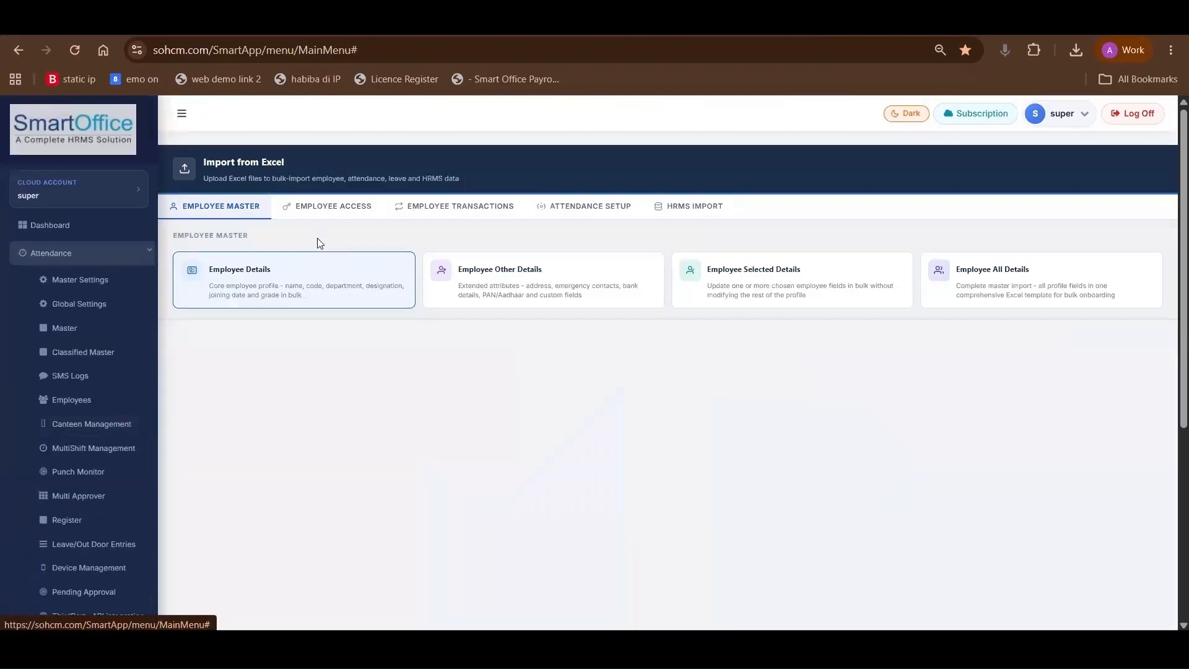
# Export the employee details with status Working from Import/Export Excel and open the downloaded EmployeeDetails CSV in WPS Office
pyautogui.scroll(-4, 117, 477)
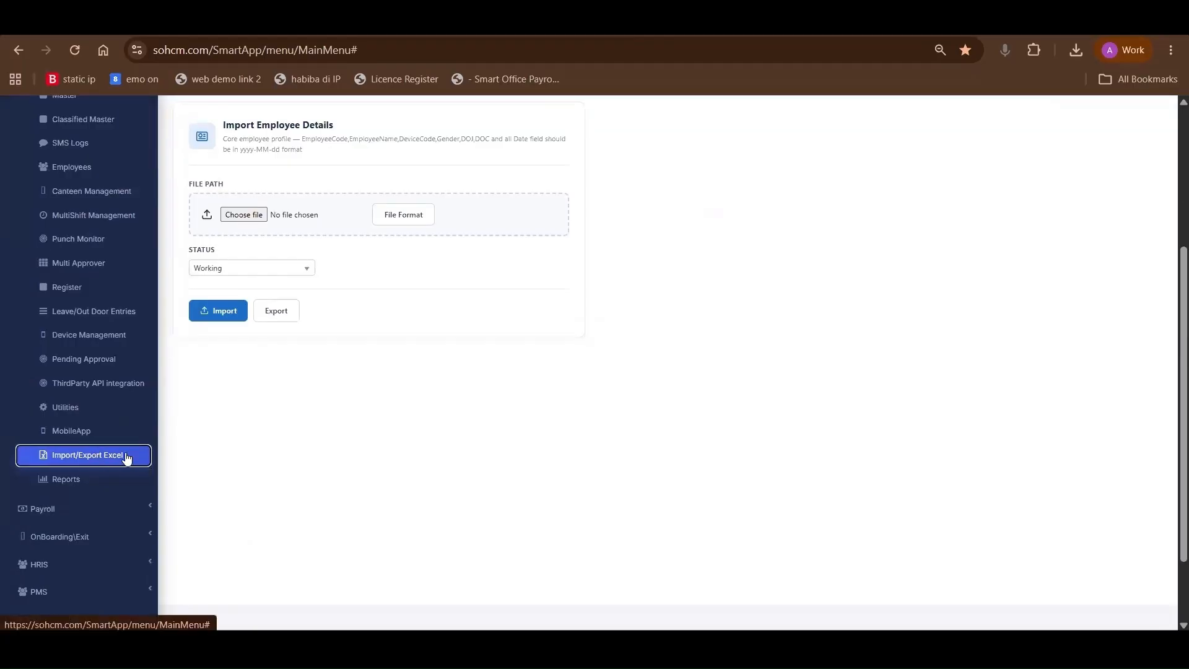
pyautogui.scroll(4, 130, 453)
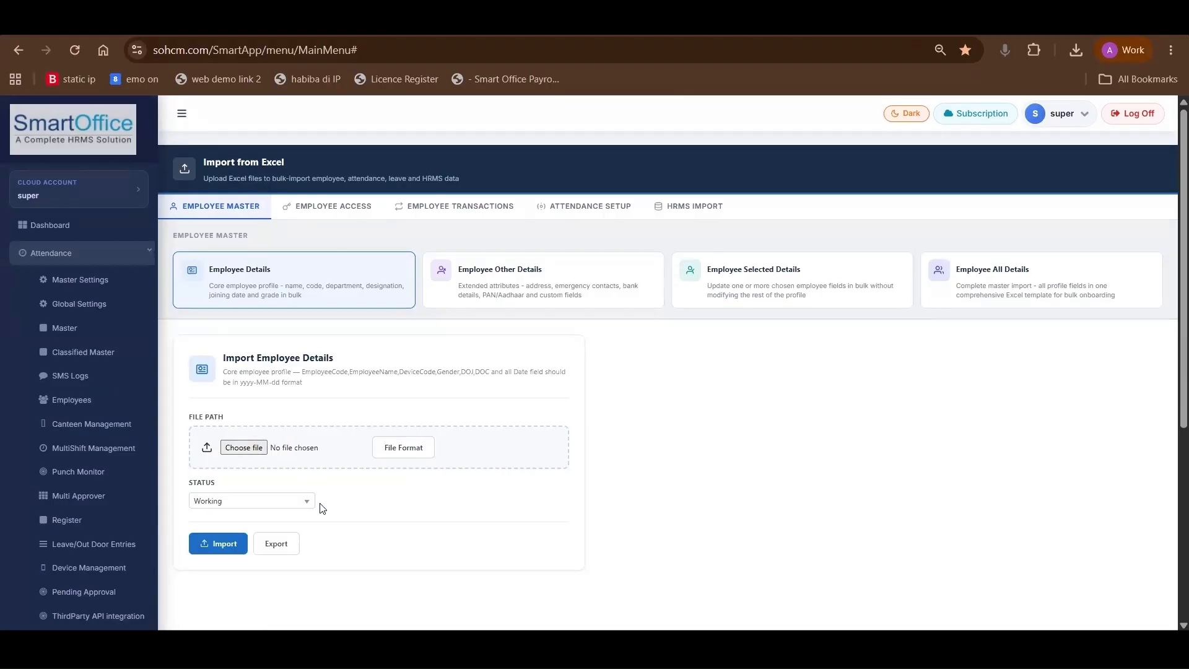
pyautogui.click(267, 546)
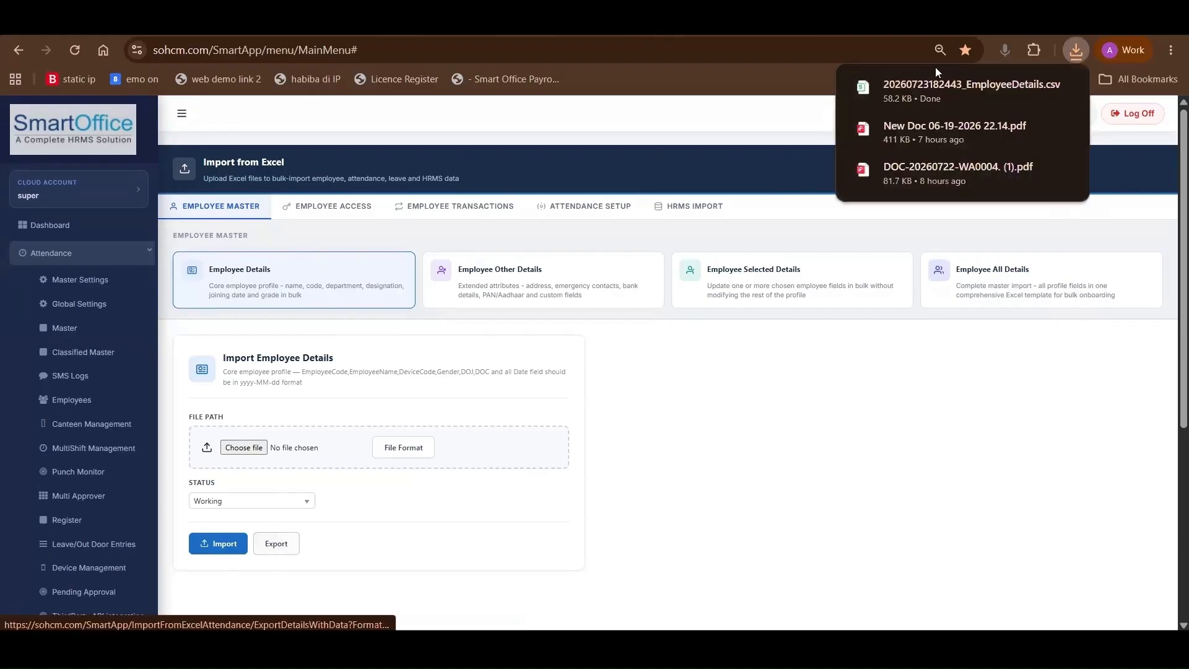
pyautogui.click(915, 85)
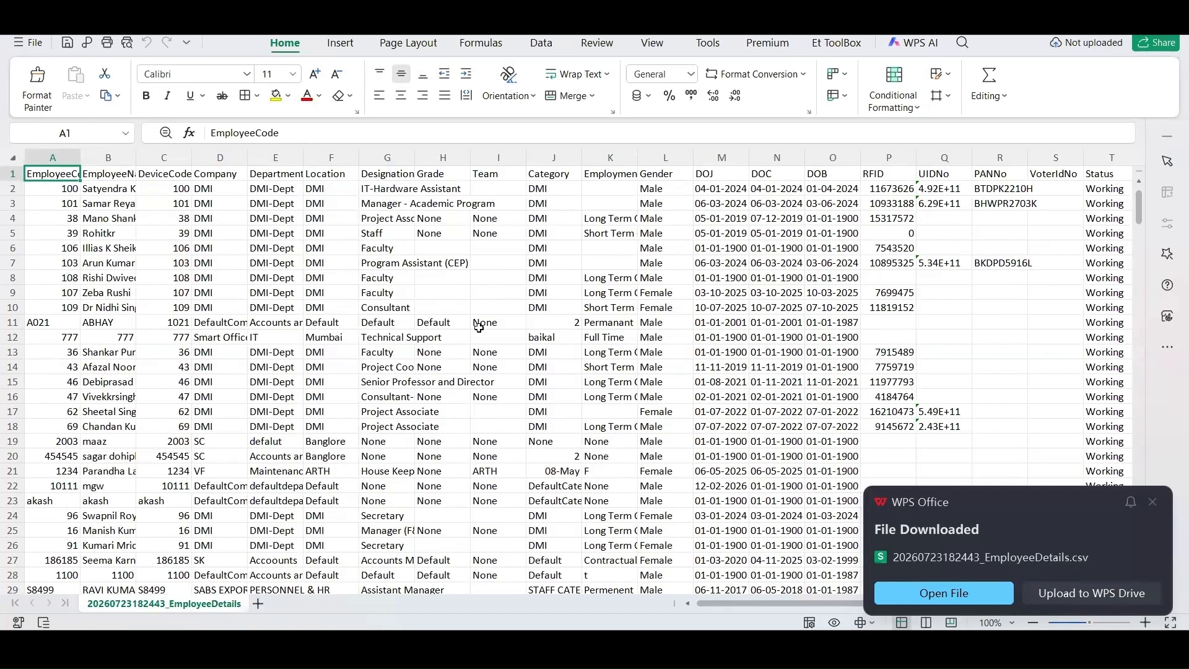
# Compare the Import from Excel employee master options with the columns of the exported EmployeeDetails CSV in WPS Office
pyautogui.hotkey('alt', 'Tab')
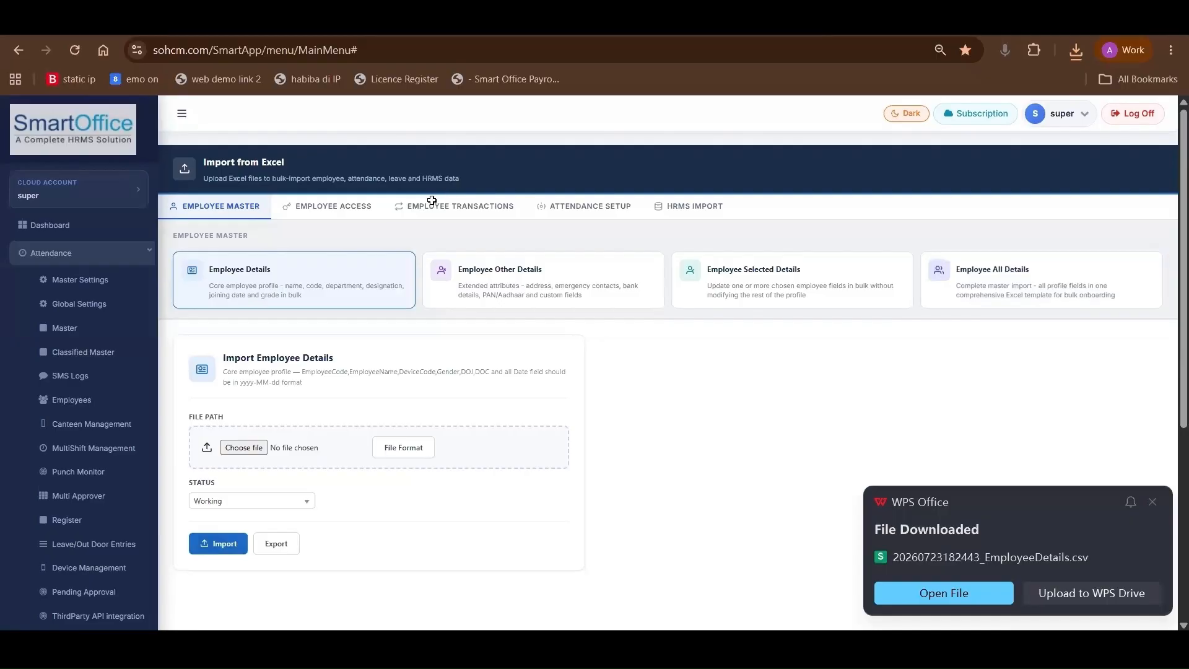
pyautogui.hotkey('alt', 'Tab')
pyautogui.moveTo(433, 203); pyautogui.dragTo(433, 276)
pyautogui.moveTo(344, 235); pyautogui.dragTo(328, 263)
pyautogui.moveTo(265, 238); pyautogui.dragTo(259, 251)
pyautogui.click(195, 248)
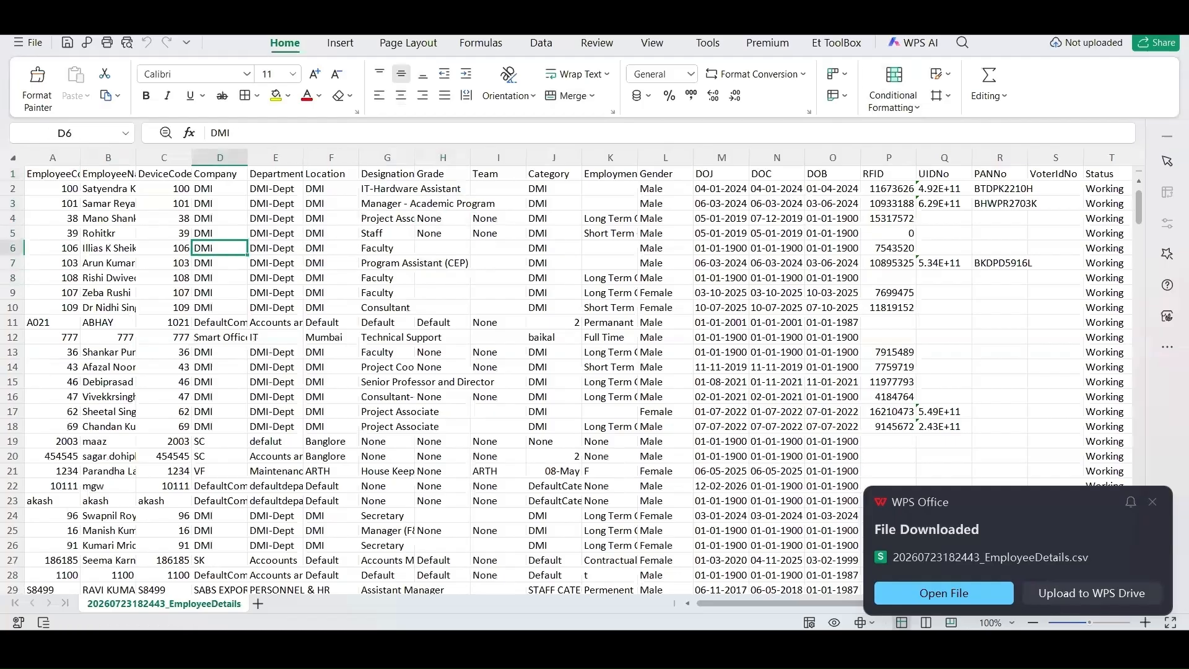
# Return to SmartOffice, look over the weekly, monthly and yearly options in Attendance Reports, and go back to the Daily Attendance report
pyautogui.hotkey('alt', 'Tab')
pyautogui.scroll(-5, 116, 595)
pyautogui.scroll(5, 229, 399)
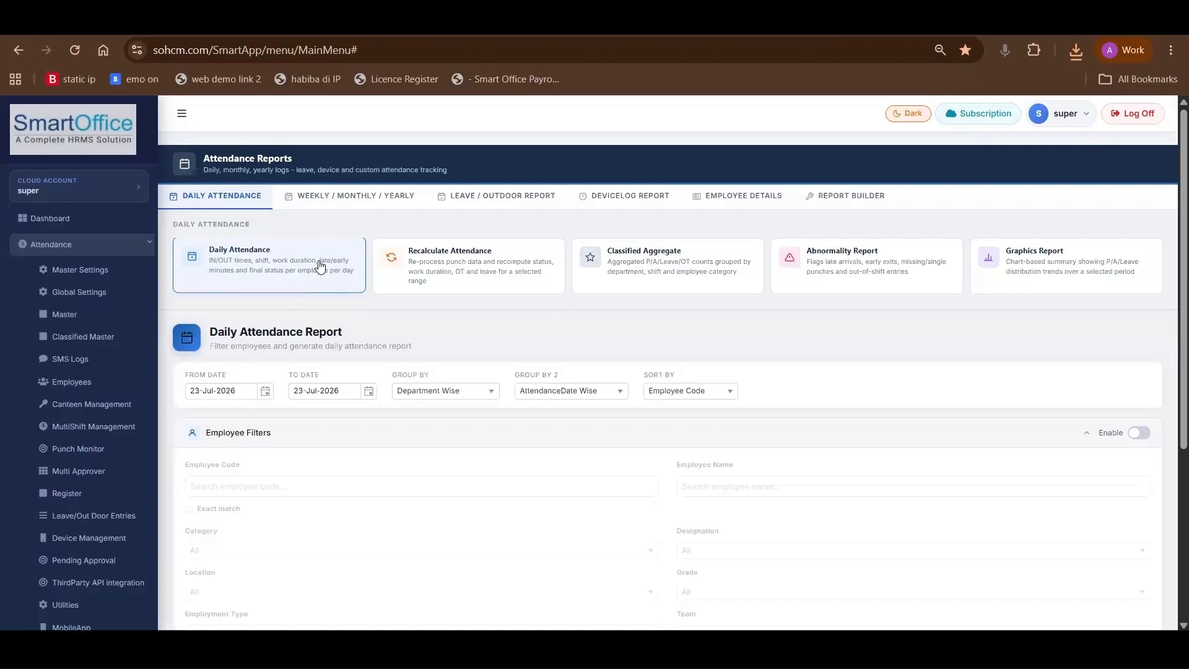
pyautogui.click(348, 194)
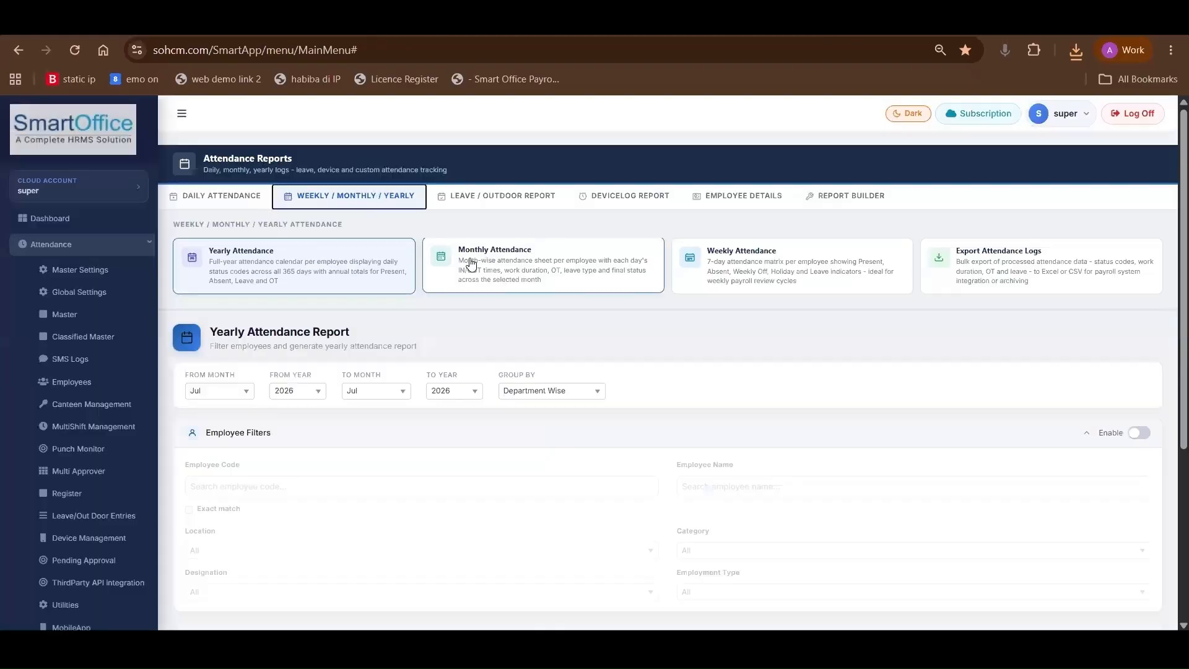
pyautogui.click(241, 197)
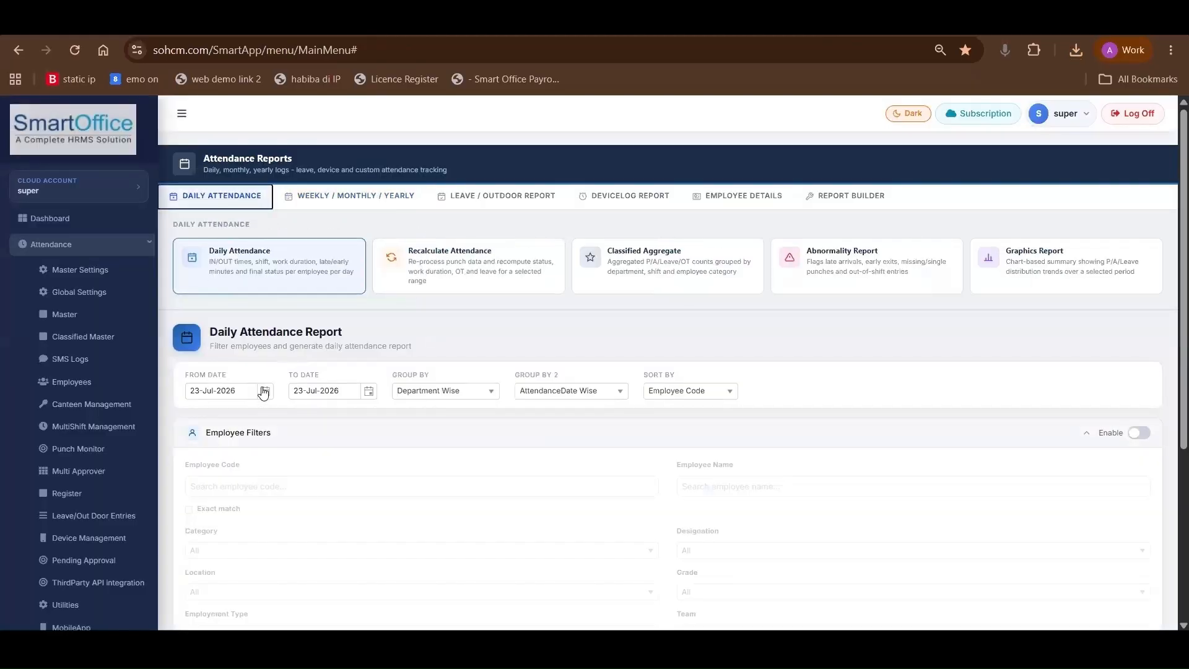
# Set the Daily Attendance Report's From Date to 01-Jul-2026 and enable the employee filters
pyautogui.scroll(-3, 264, 384)
pyautogui.click(265, 215)
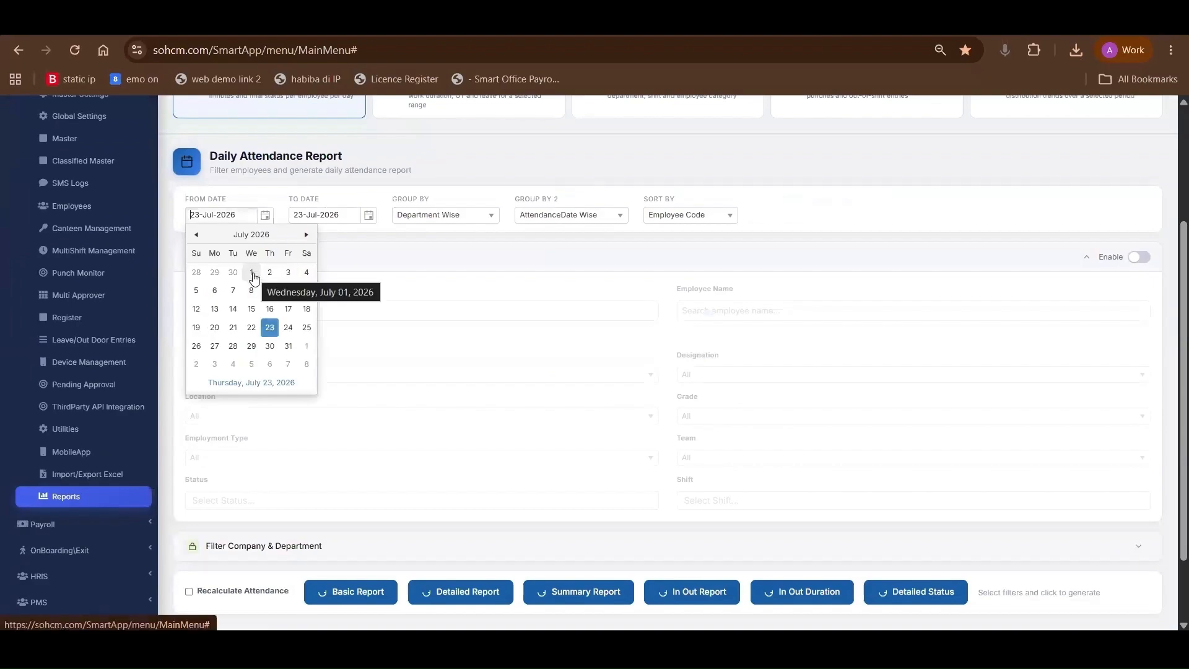
pyautogui.click(253, 277)
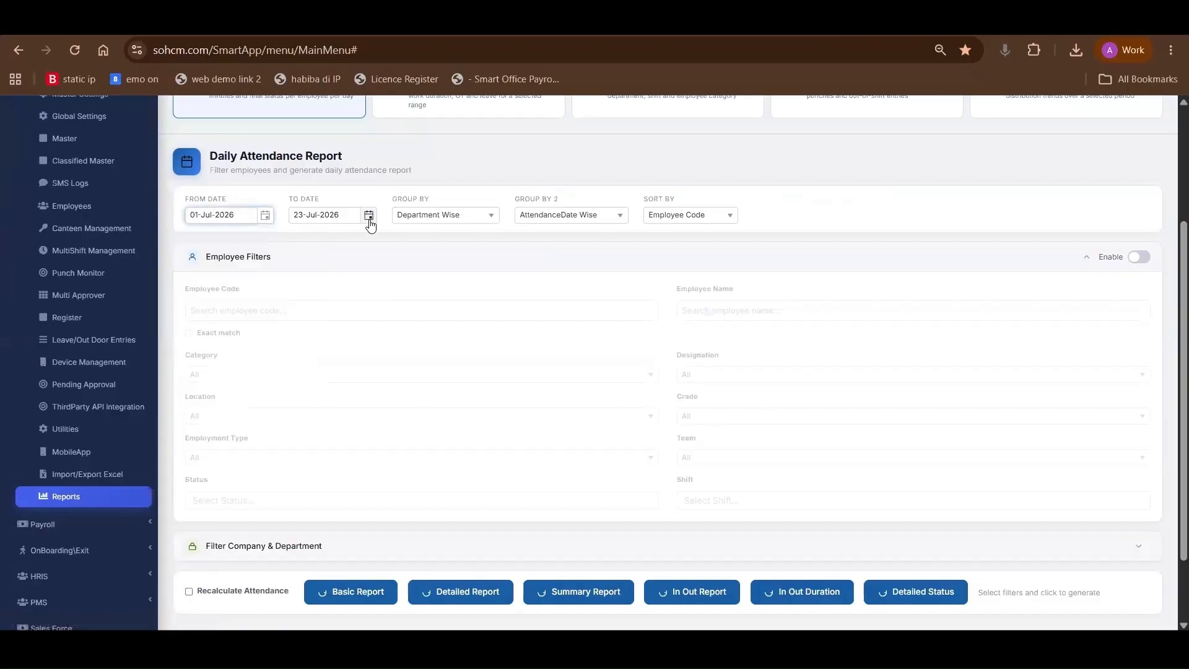
pyautogui.click(1140, 256)
pyautogui.click(279, 310)
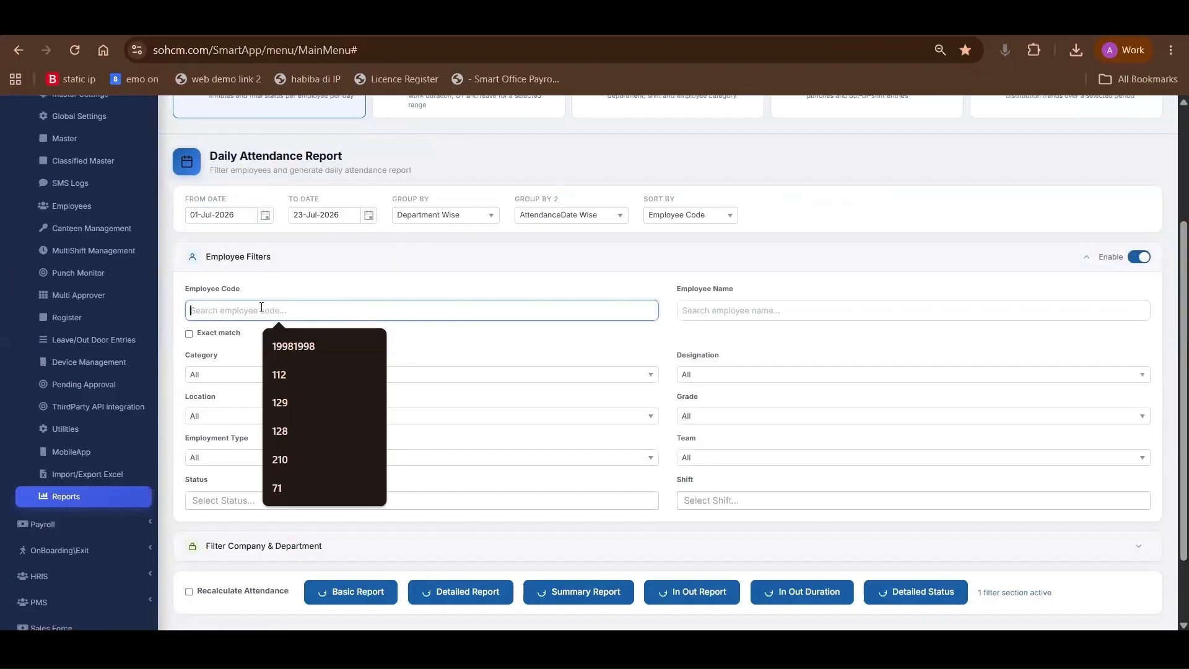
pyautogui.click(229, 354)
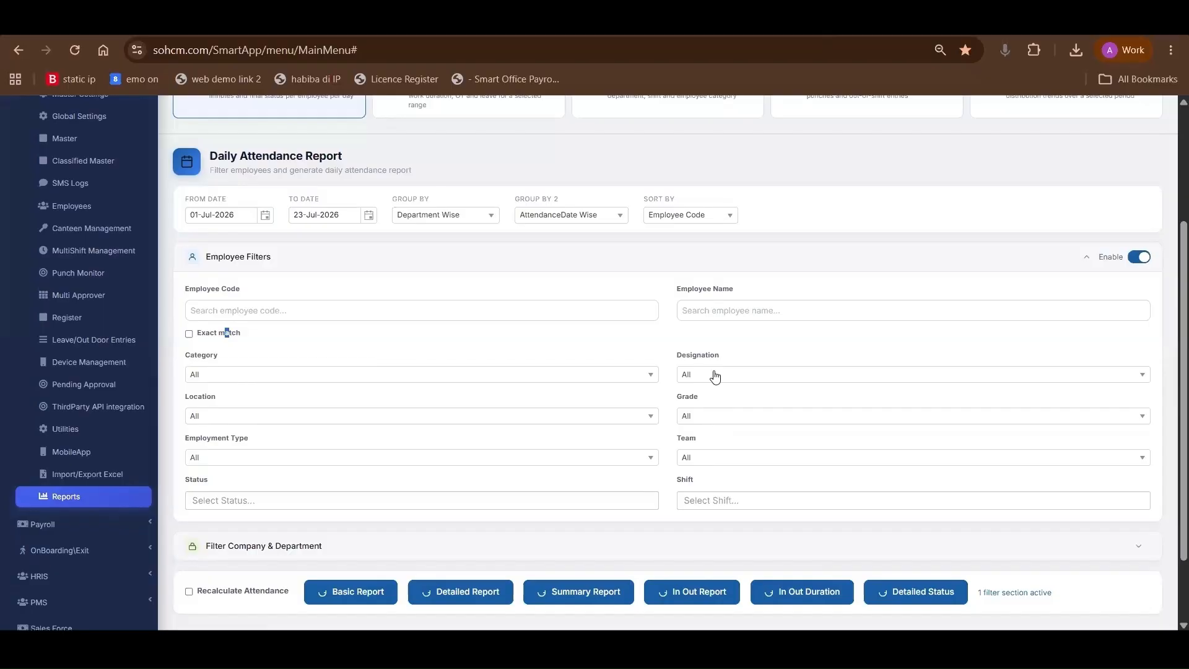
# Try restricting the Daily Attendance Report to company 13 with the company filter
pyautogui.scroll(-2, 711, 380)
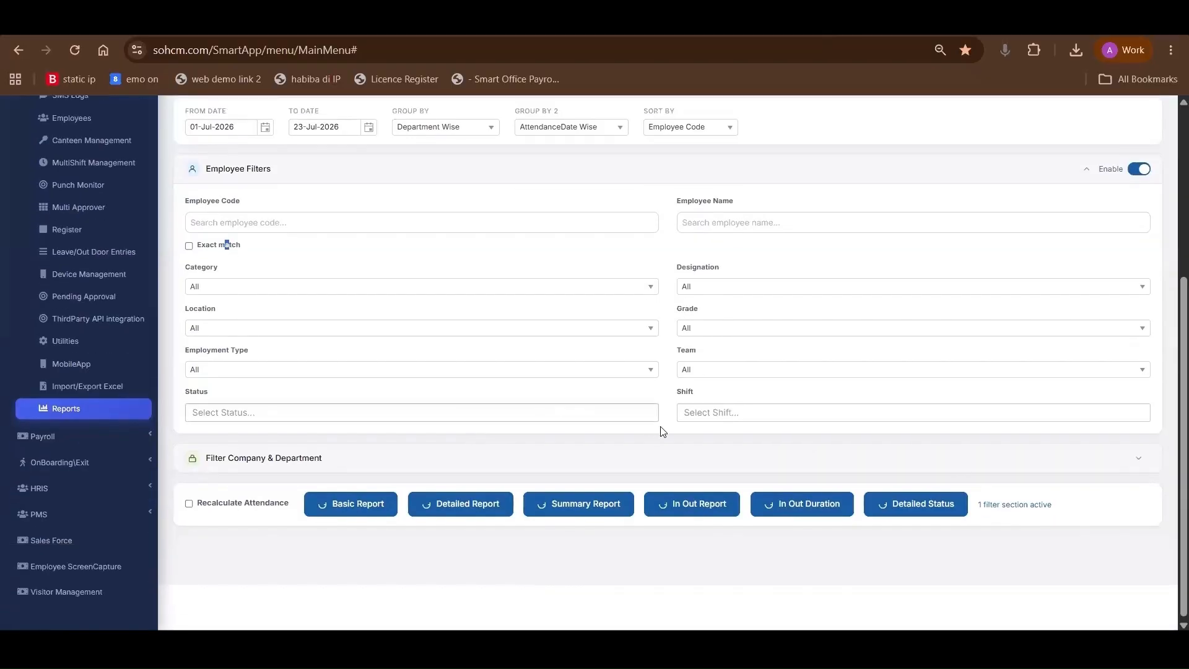
pyautogui.click(1140, 461)
pyautogui.scroll(-2, 631, 429)
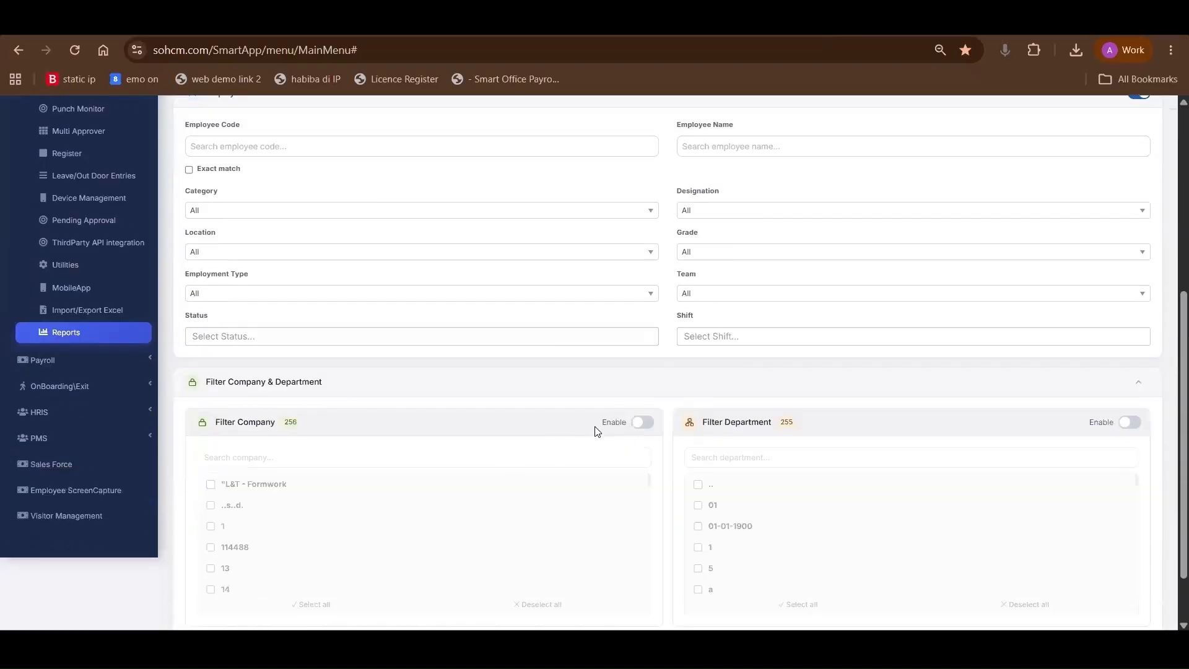
pyautogui.click(638, 423)
pyautogui.scroll(-2, 223, 520)
pyautogui.click(211, 487)
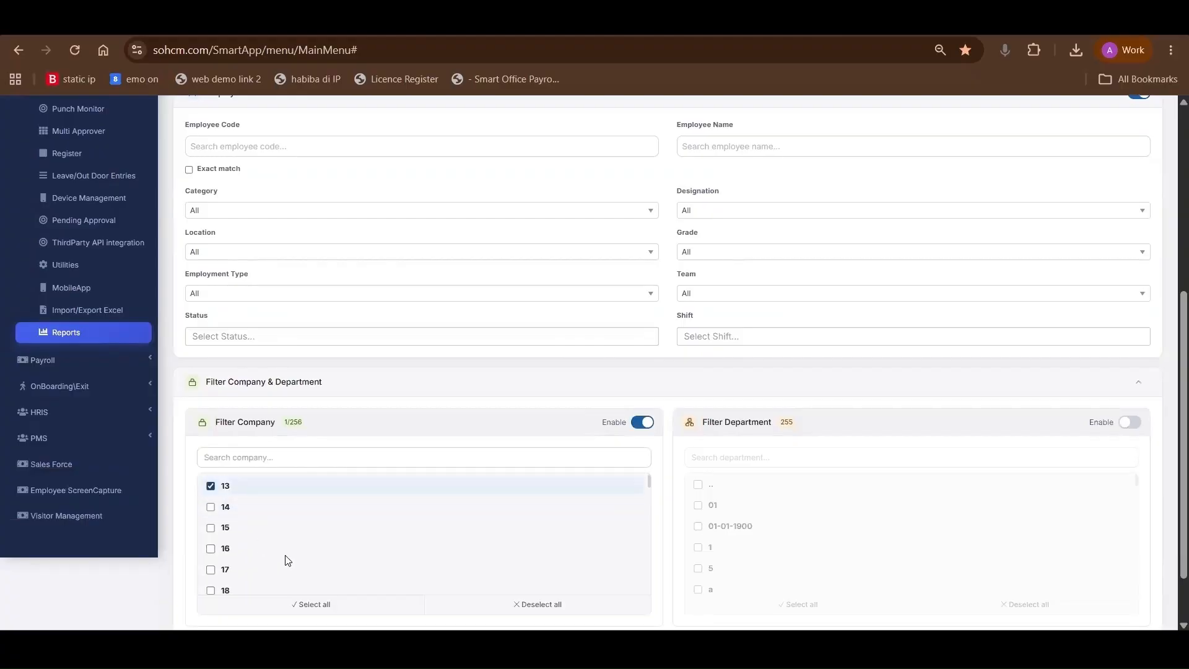
pyautogui.scroll(-5, 261, 569)
pyautogui.scroll(8, 230, 428)
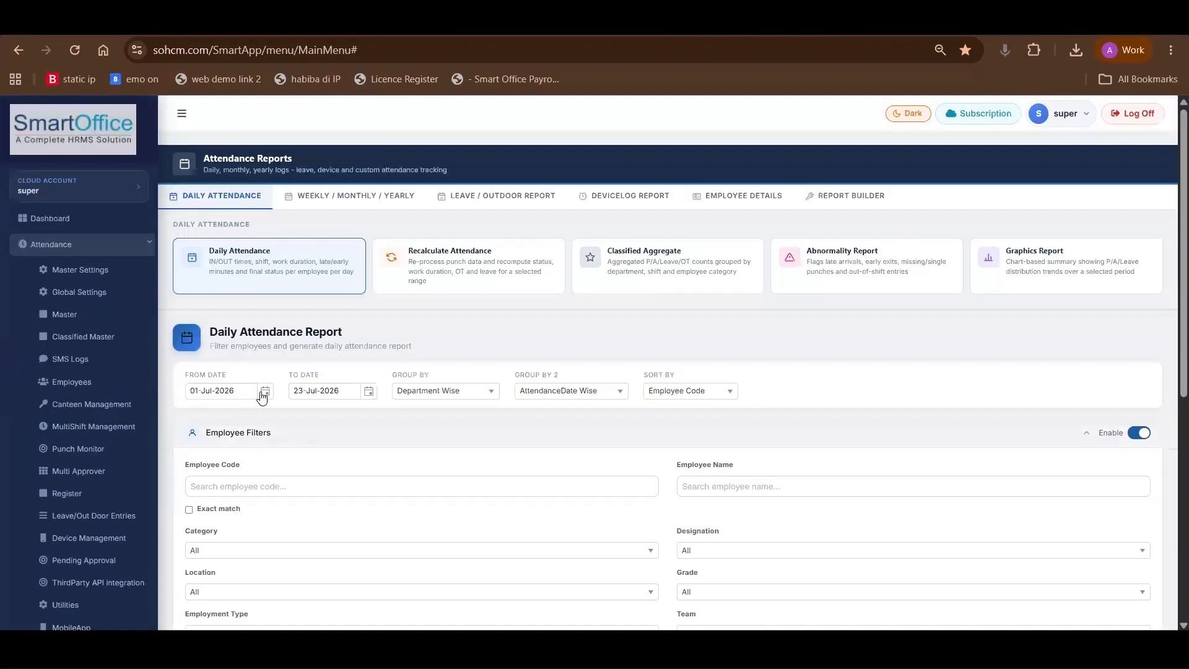
# Filter by the employee's code with exact match and generate the daily Detailed Report with attendance recalculation enabled
pyautogui.click(246, 478)
pyautogui.write('an')
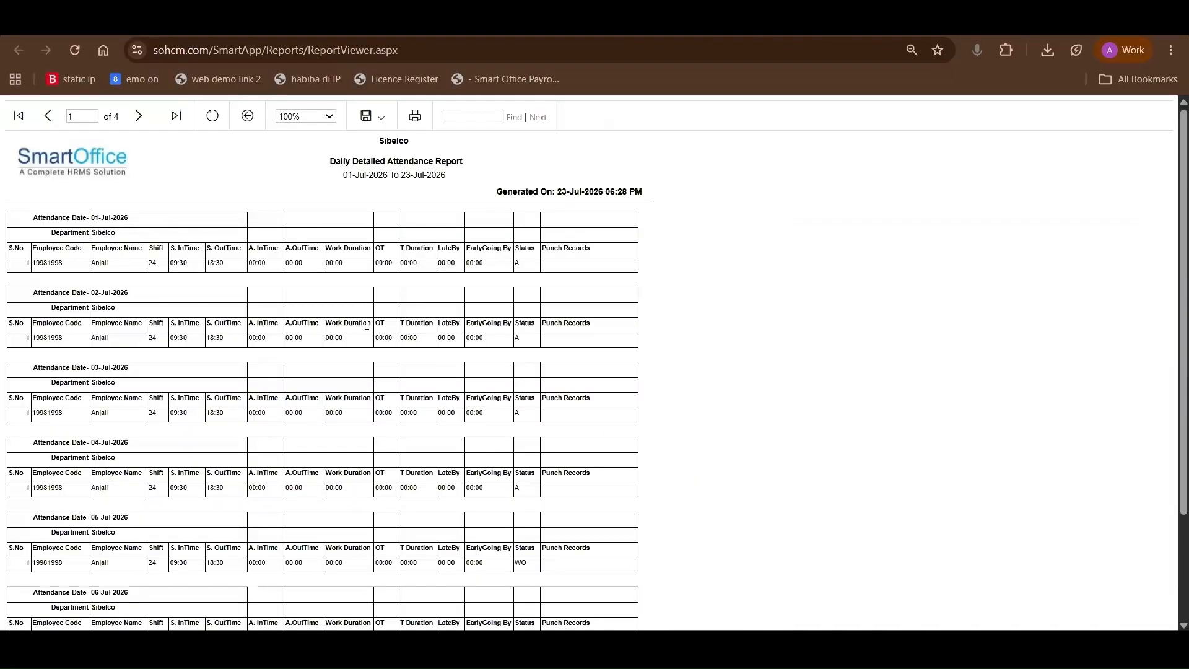
# Examine the employee, department, shift, in and out time, work duration and OT columns of the Daily Detailed Attendance Report
pyautogui.scroll(-1, 63, 221)
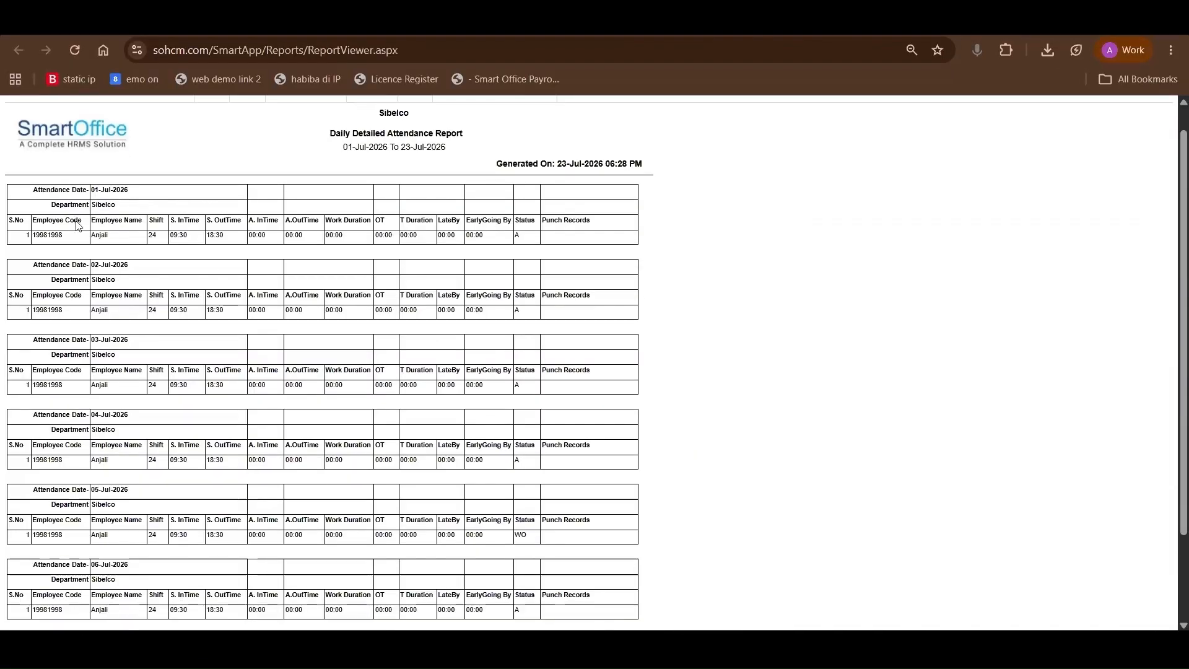
pyautogui.moveTo(101, 221); pyautogui.dragTo(161, 223)
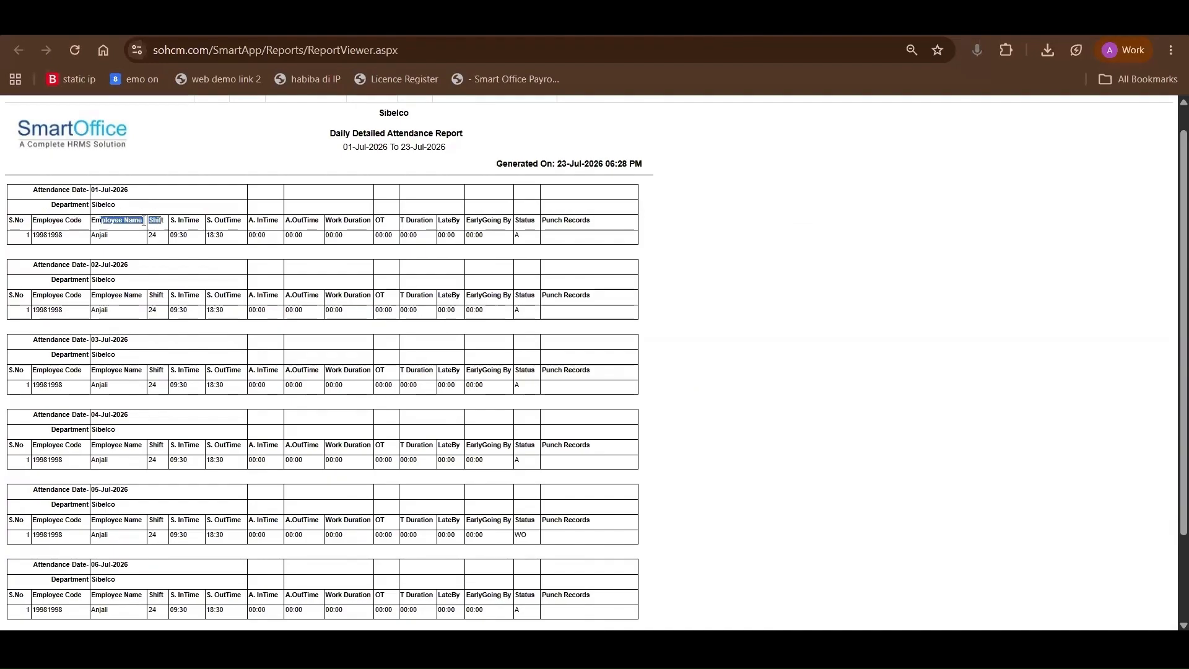
pyautogui.moveTo(54, 205); pyautogui.dragTo(85, 205)
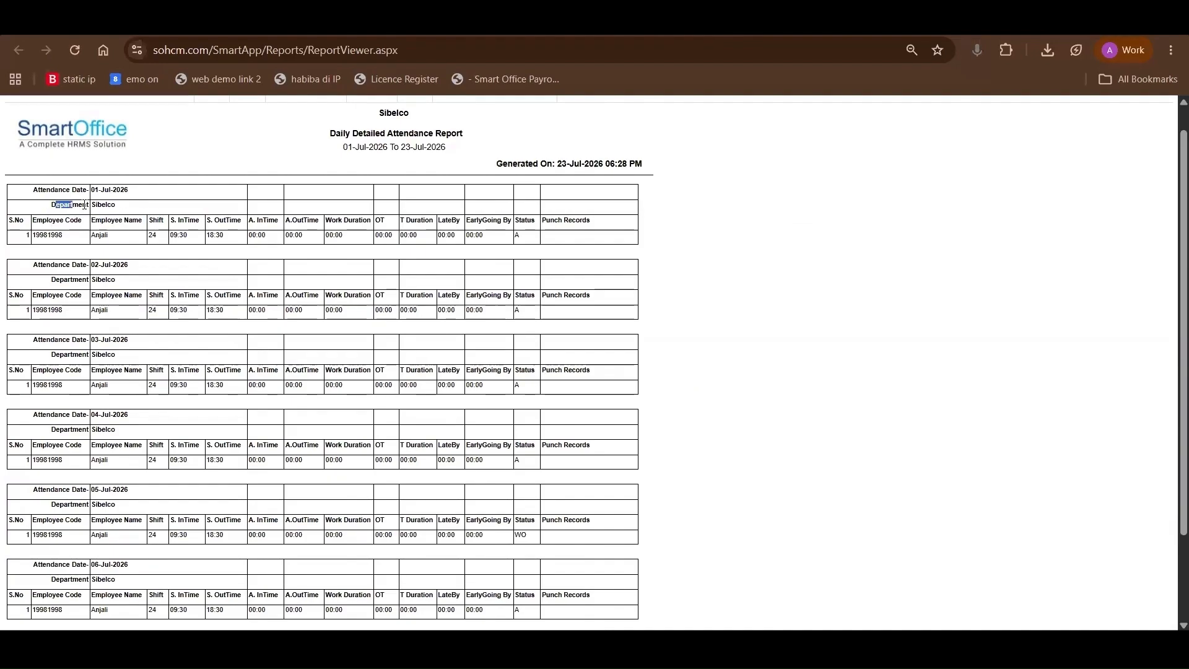
pyautogui.click(157, 225)
pyautogui.moveTo(170, 221); pyautogui.dragTo(363, 229)
pyautogui.click(218, 227)
pyautogui.click(309, 222)
pyautogui.moveTo(376, 221); pyautogui.dragTo(385, 221)
pyautogui.scroll(-3, 383, 405)
pyautogui.scroll(3, 383, 405)
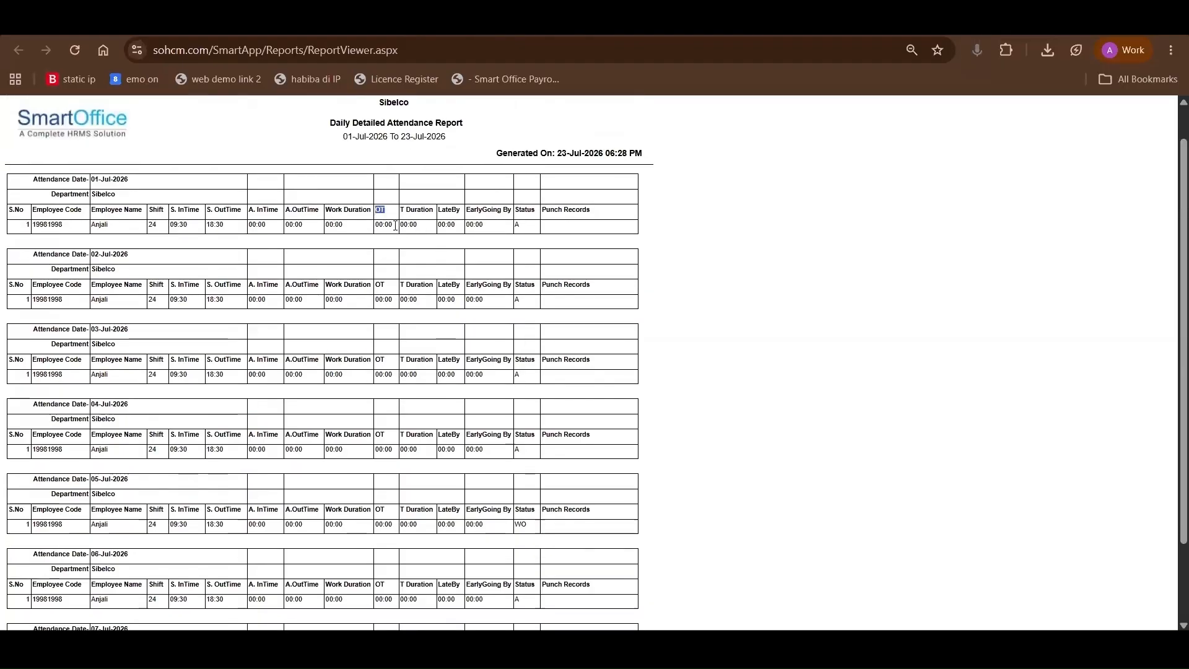
# Examine the total duration, late by, early going, status and punch records columns of the Daily Detailed Attendance Report
pyautogui.moveTo(394, 226); pyautogui.dragTo(423, 210)
pyautogui.click(382, 210)
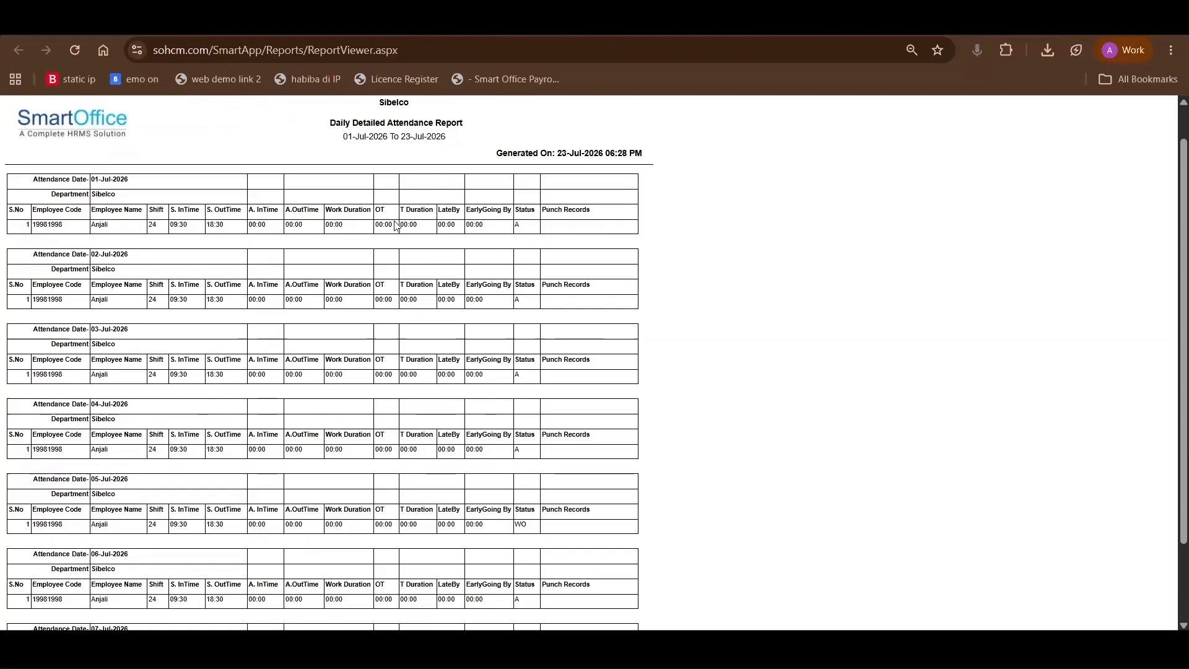
pyautogui.moveTo(400, 224); pyautogui.dragTo(420, 226)
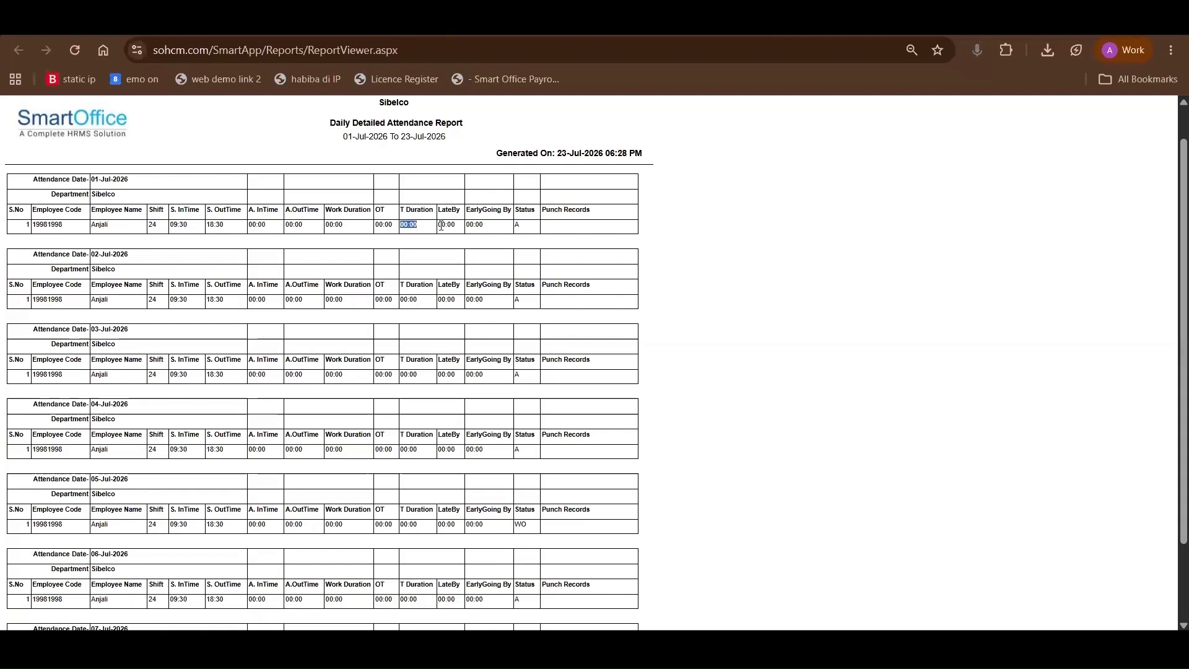
pyautogui.moveTo(438, 225); pyautogui.dragTo(456, 225)
pyautogui.moveTo(466, 223); pyautogui.dragTo(519, 227)
pyautogui.scroll(-2, 545, 348)
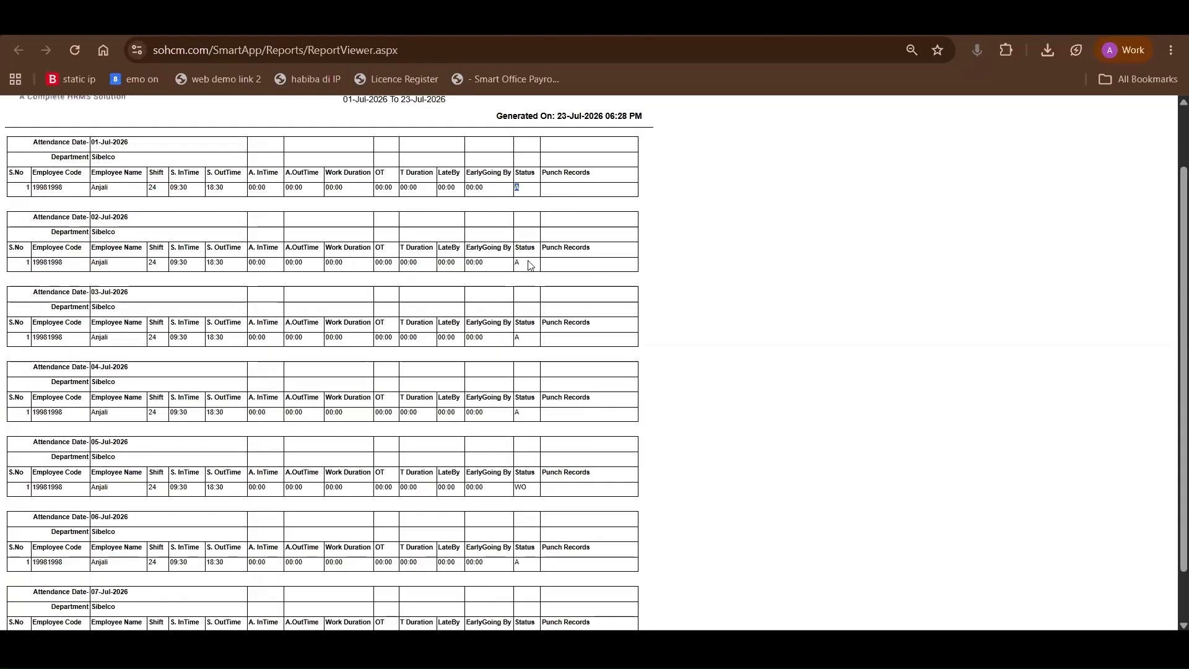
pyautogui.moveTo(527, 427); pyautogui.dragTo(499, 436)
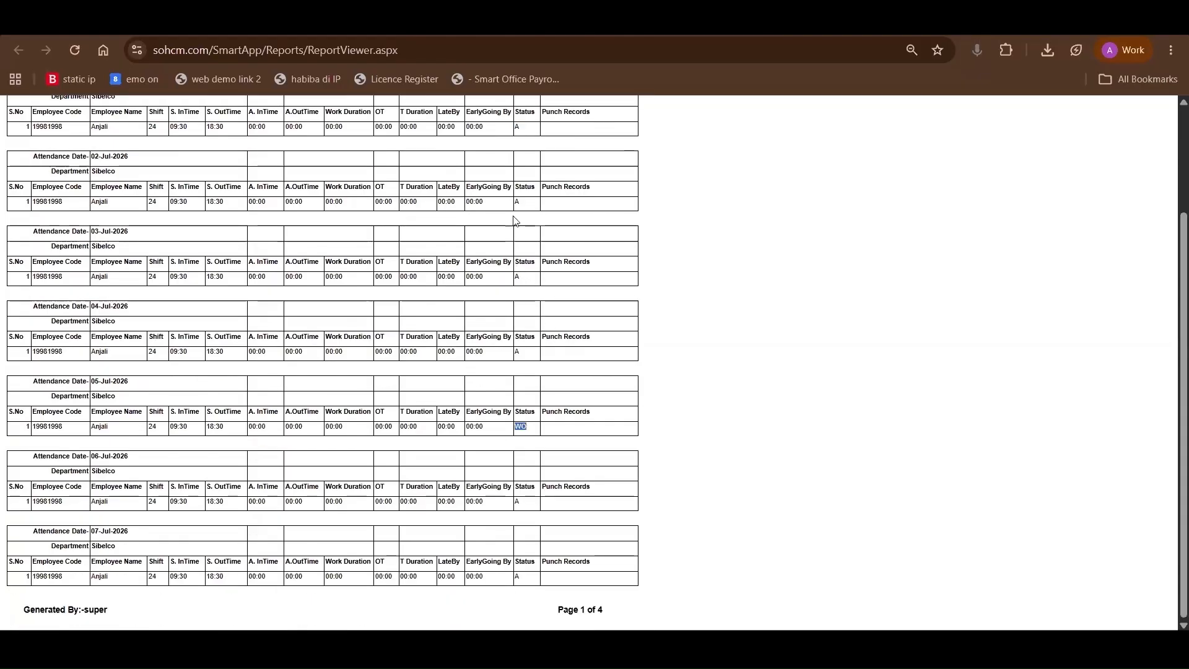
pyautogui.scroll(3, 513, 222)
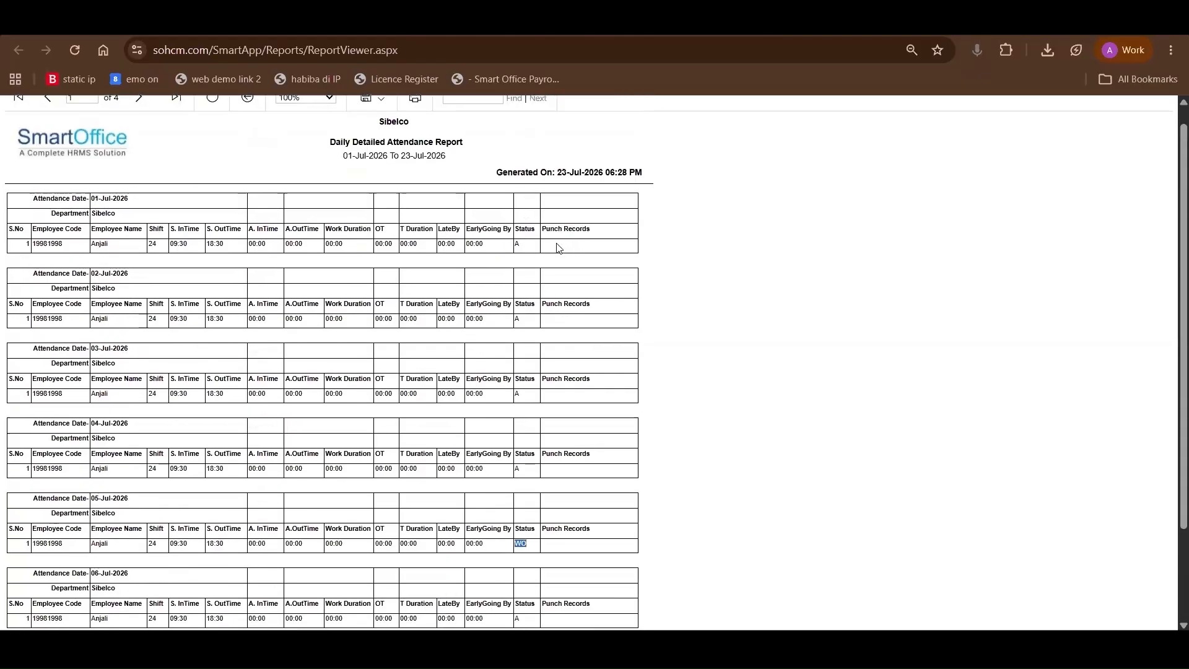
pyautogui.click(617, 248)
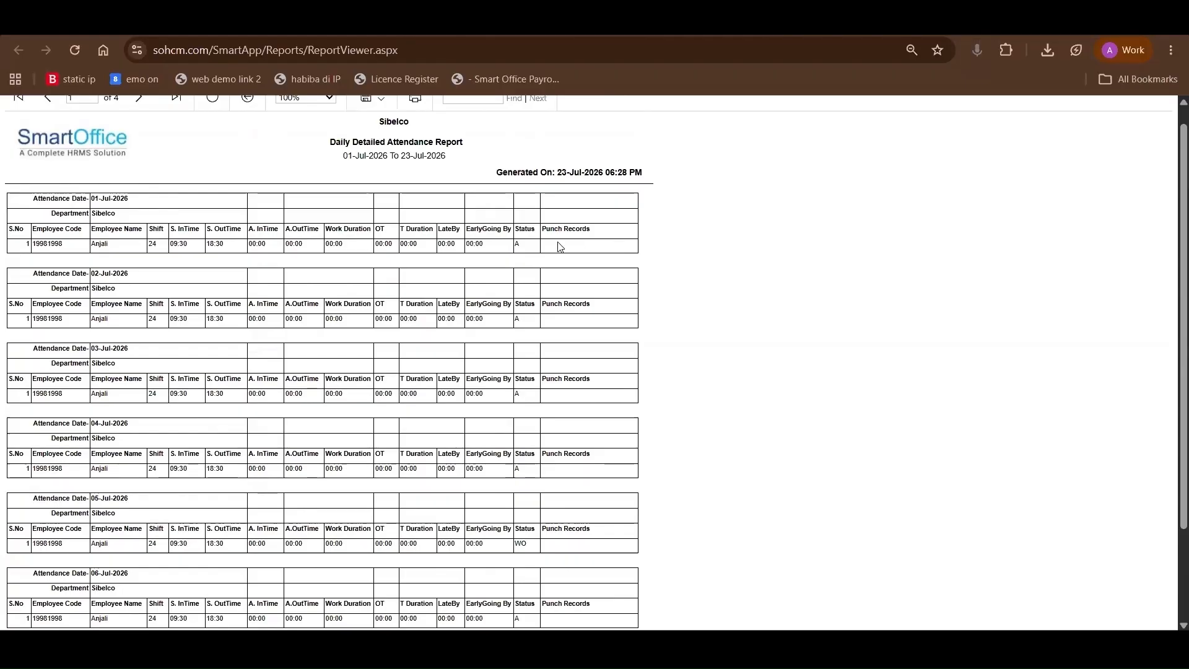
# Generate the daily Basic Report for the same employee and review its in-time, out-time and break duration columns
pyautogui.click(310, 22)
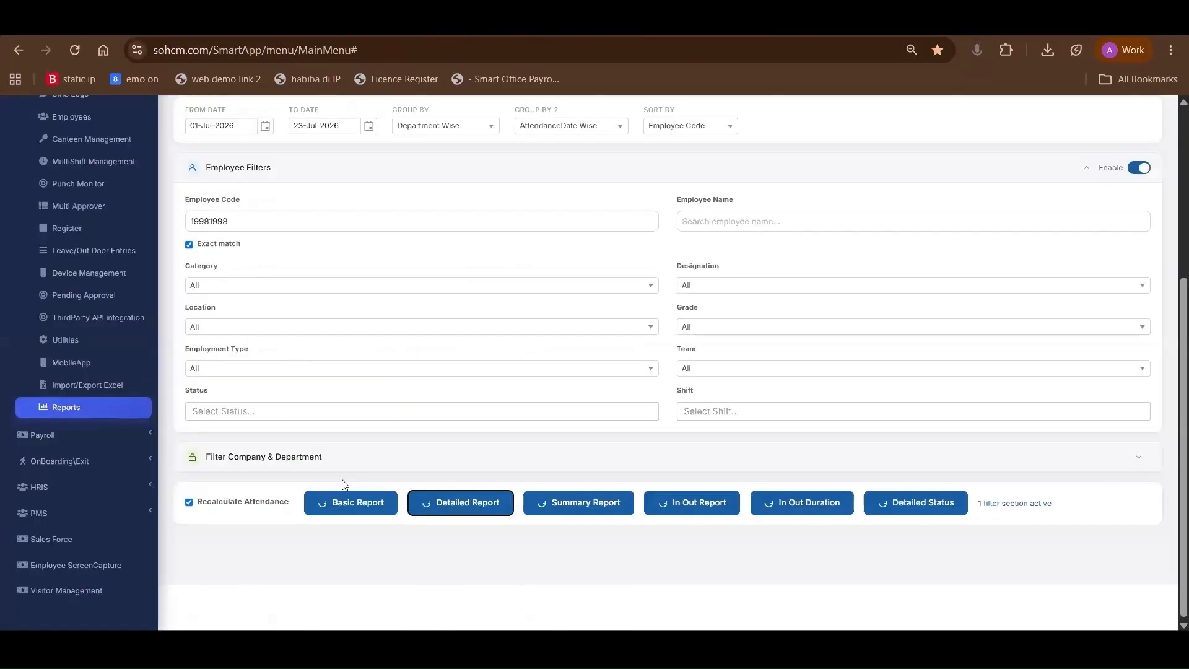
pyautogui.click(348, 504)
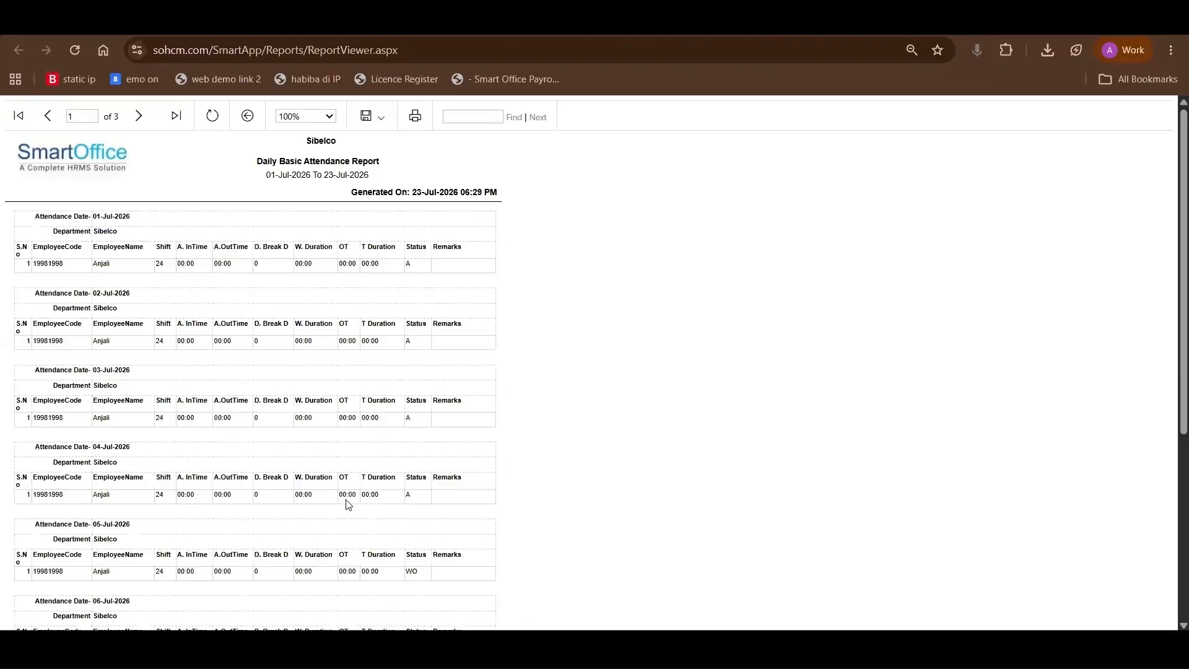
pyautogui.scroll(-1, 348, 505)
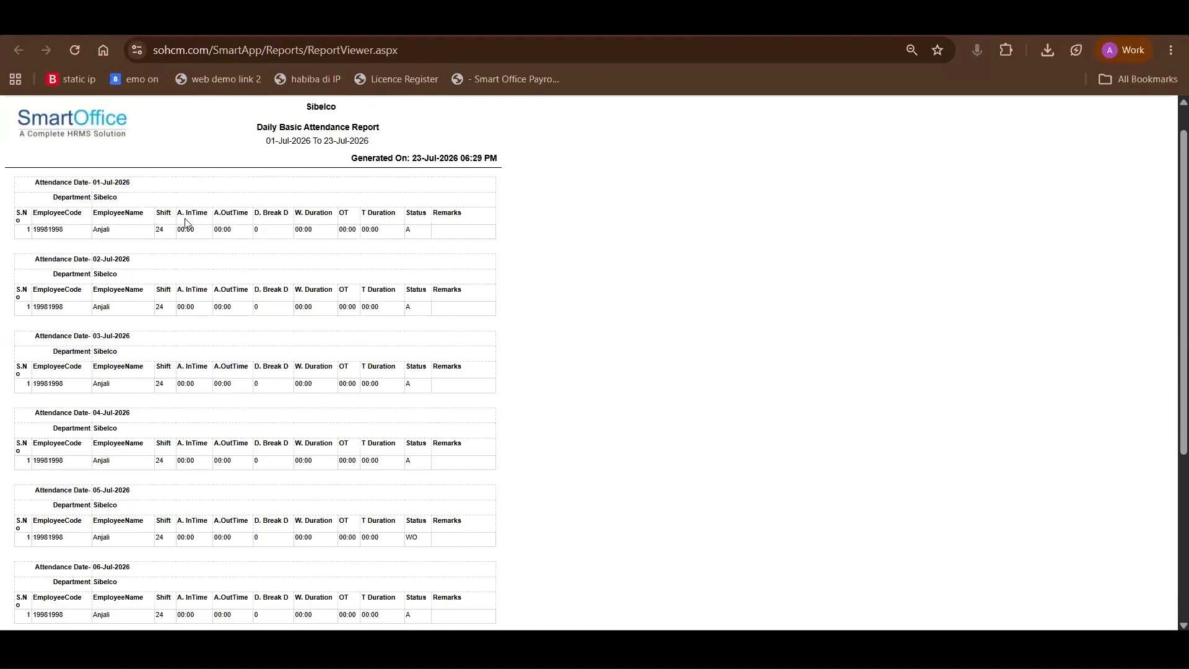
pyautogui.click(233, 216)
pyautogui.moveTo(255, 213); pyautogui.dragTo(285, 213)
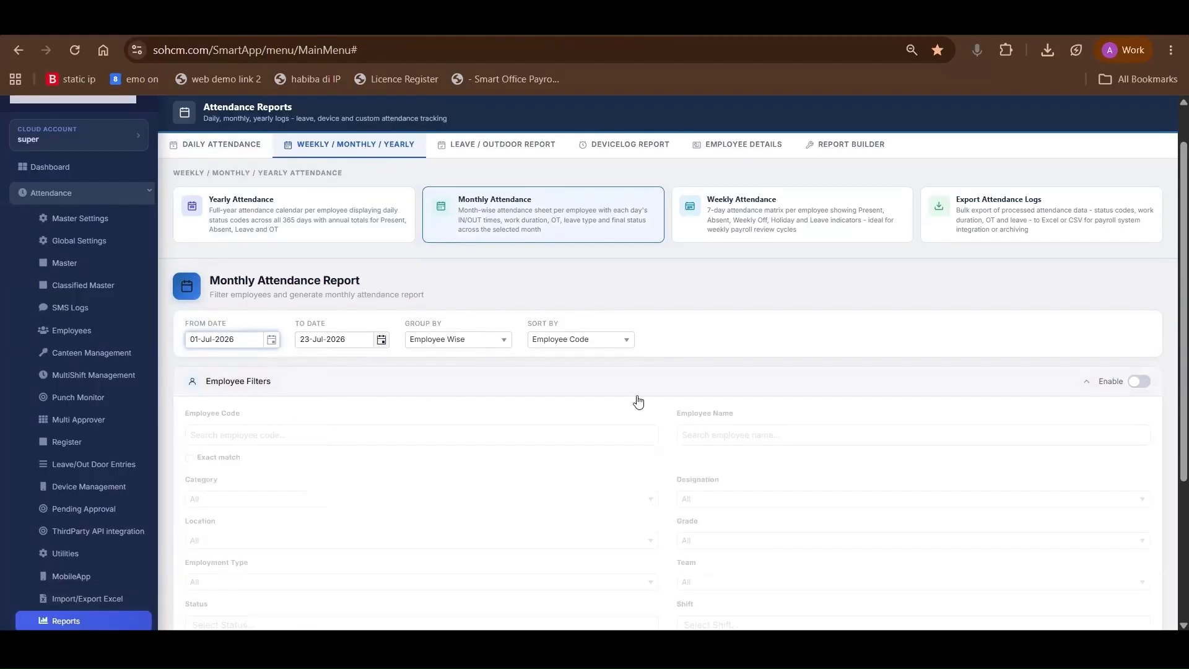
# Enable the employee filters on the Monthly Attendance Report and filter by the employee's code with exact match
pyautogui.click(1138, 382)
pyautogui.scroll(-1, 682, 396)
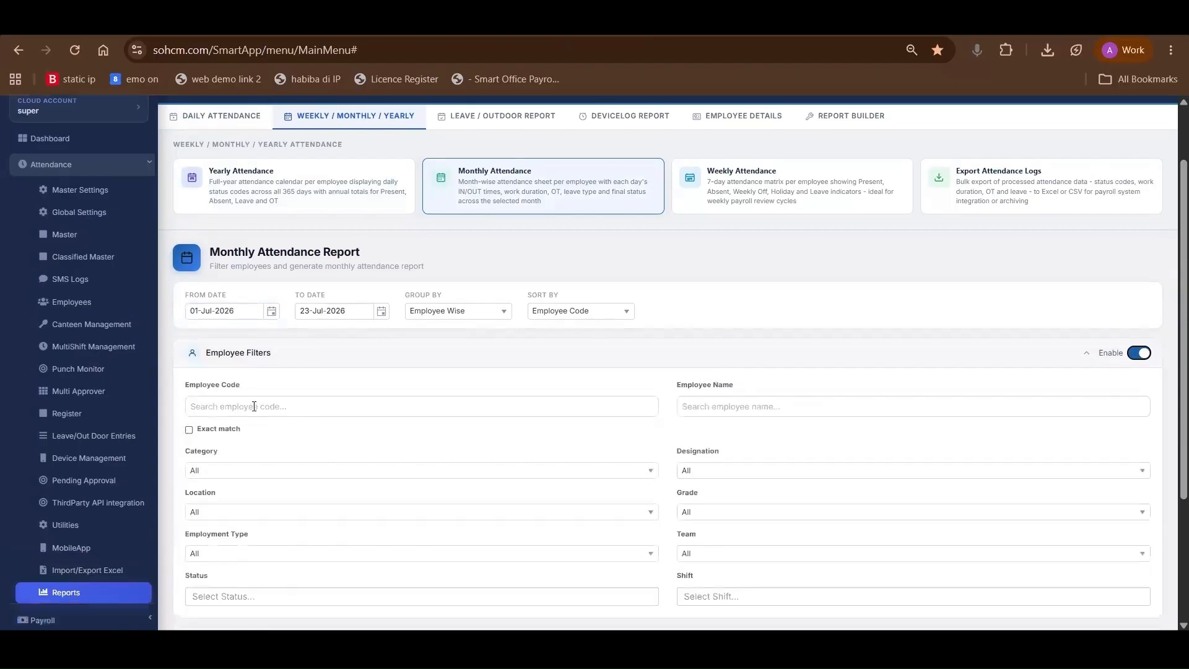
pyautogui.click(254, 407)
pyautogui.click(284, 437)
pyautogui.click(190, 430)
# Enable Recalculate Attendance and generate the monthly Detailed Report
pyautogui.scroll(-3, 248, 494)
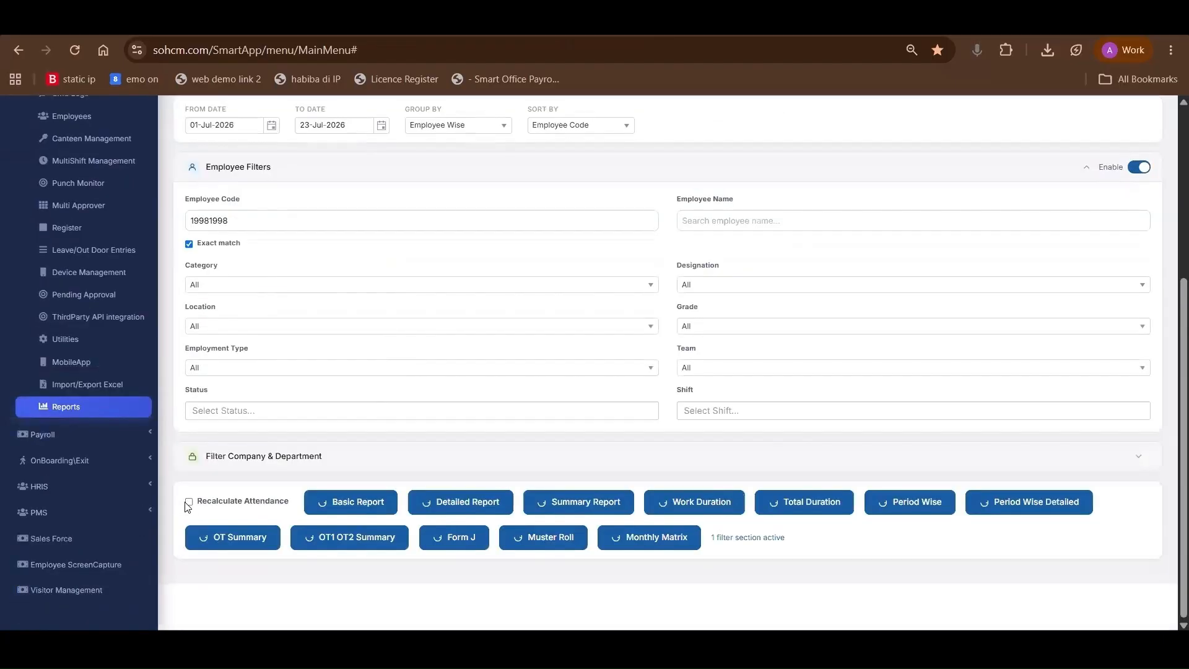
pyautogui.click(189, 502)
pyautogui.click(457, 501)
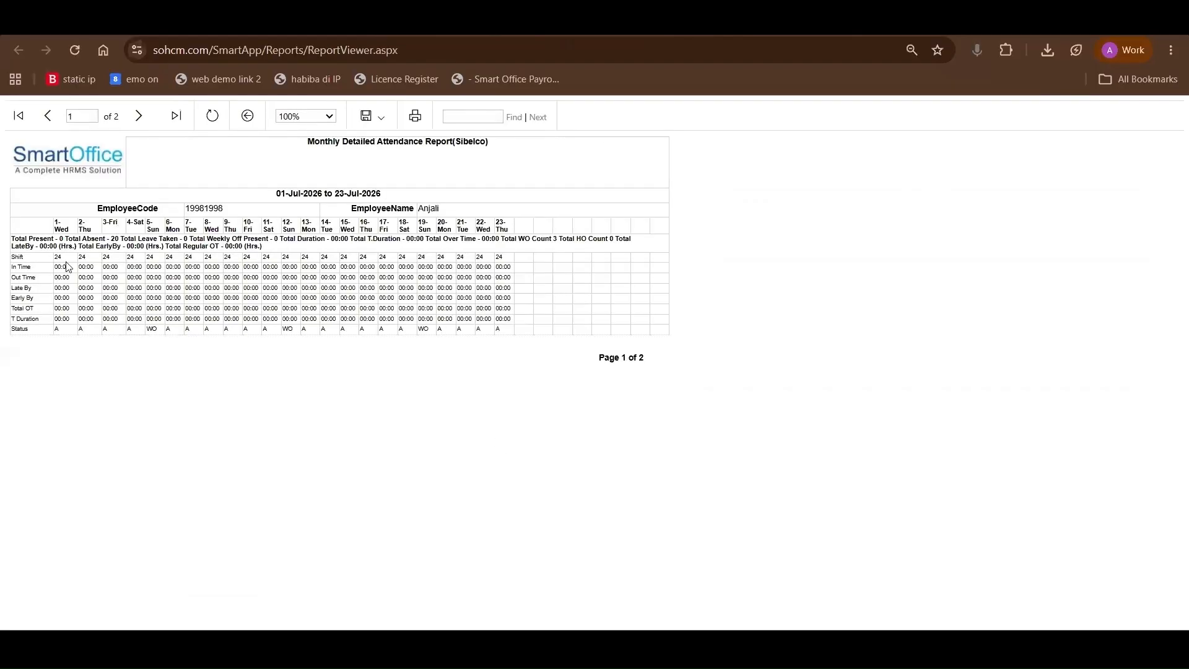
# Examine the present and absent totals, daily time rows and date range of the Monthly Detailed Attendance Report
pyautogui.moveTo(2, 131); pyautogui.dragTo(152, 302)
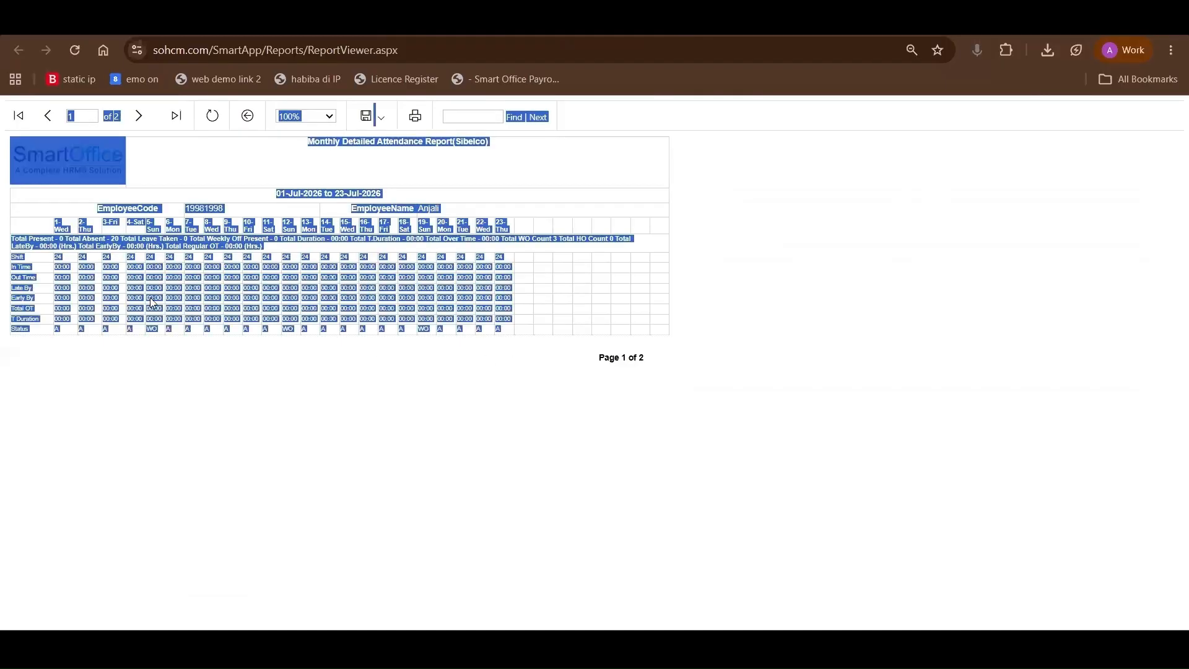
pyautogui.click(57, 239)
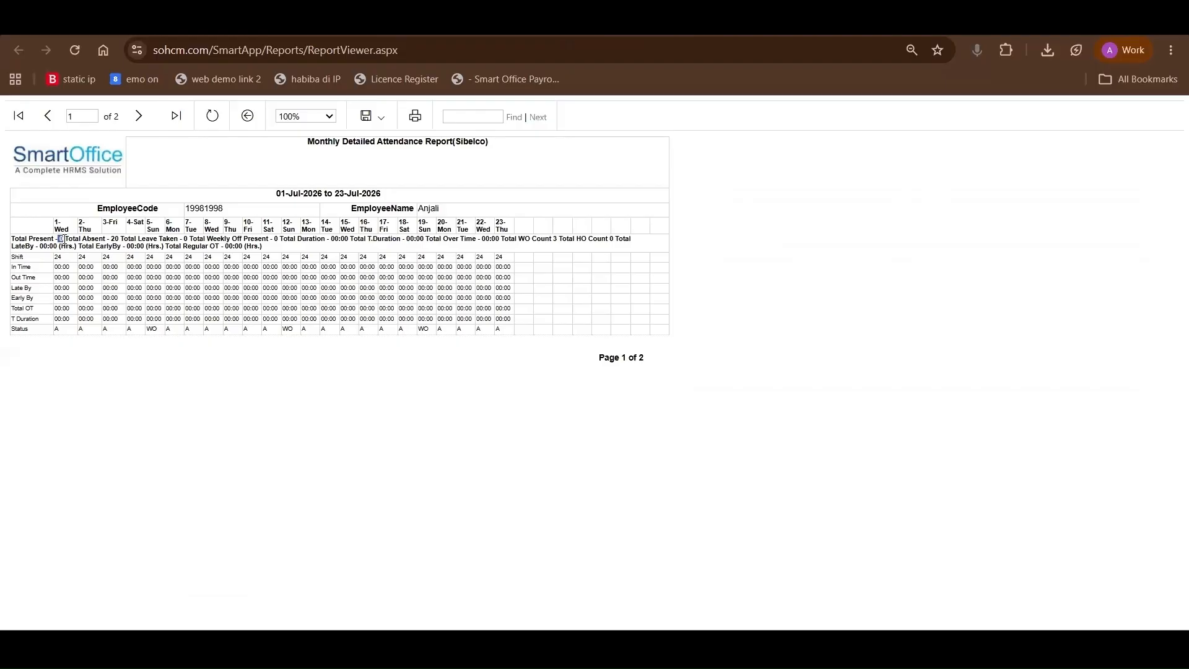
pyautogui.click(122, 239)
pyautogui.moveTo(59, 278); pyautogui.dragTo(65, 319)
pyautogui.click(369, 194)
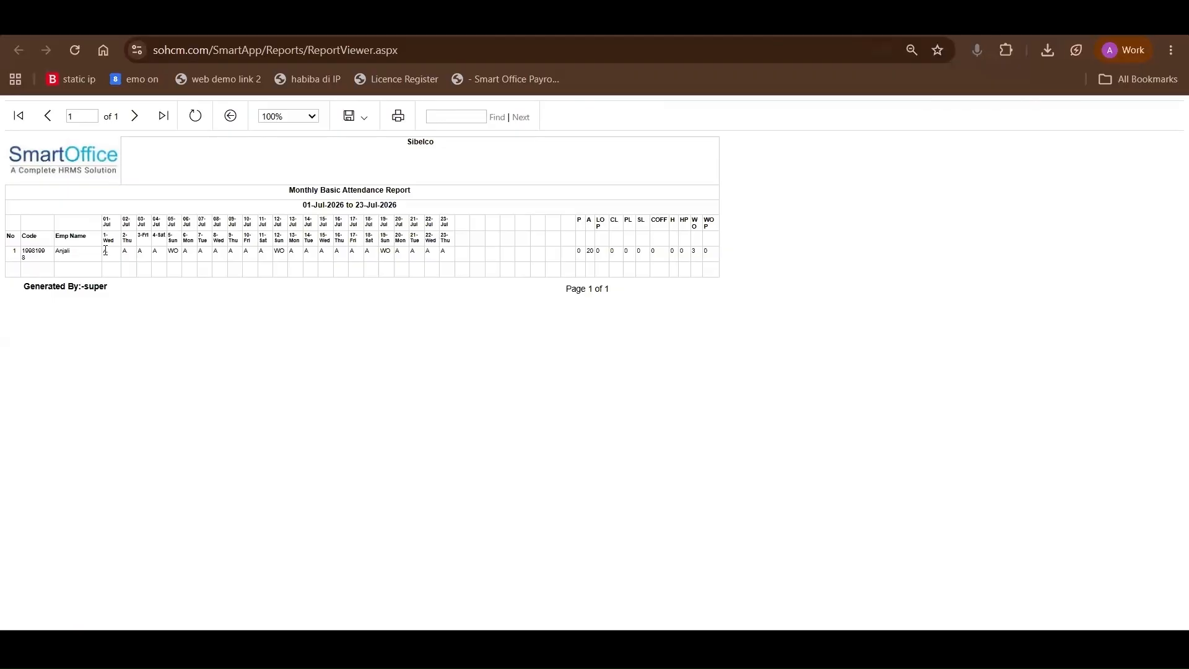
# Review the monthly Basic and Summary reports for daily statuses, absences, leave, durations and pay days, and return to the report filters
pyautogui.moveTo(103, 252); pyautogui.dragTo(698, 263)
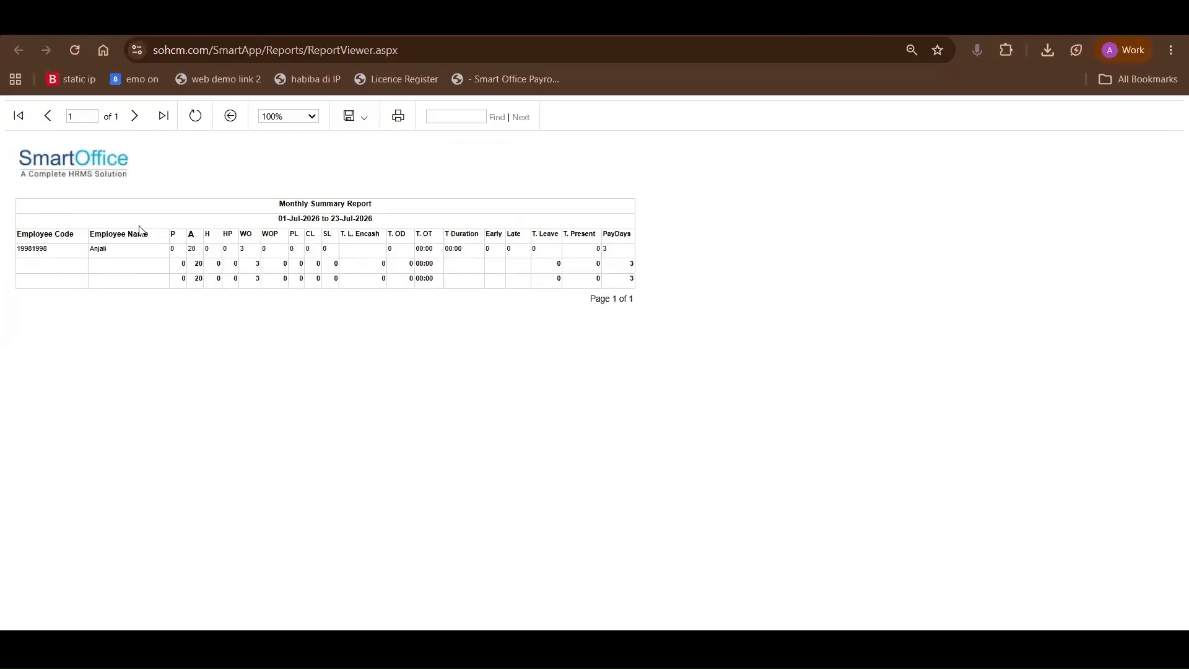
pyautogui.doubleClick(192, 248)
pyautogui.click(110, 253)
pyautogui.moveTo(320, 256); pyautogui.dragTo(331, 255)
pyautogui.moveTo(445, 251); pyautogui.dragTo(509, 253)
pyautogui.moveTo(605, 250); pyautogui.dragTo(600, 253)
pyautogui.tripleClick(380, 223)
pyautogui.click(830, 22)
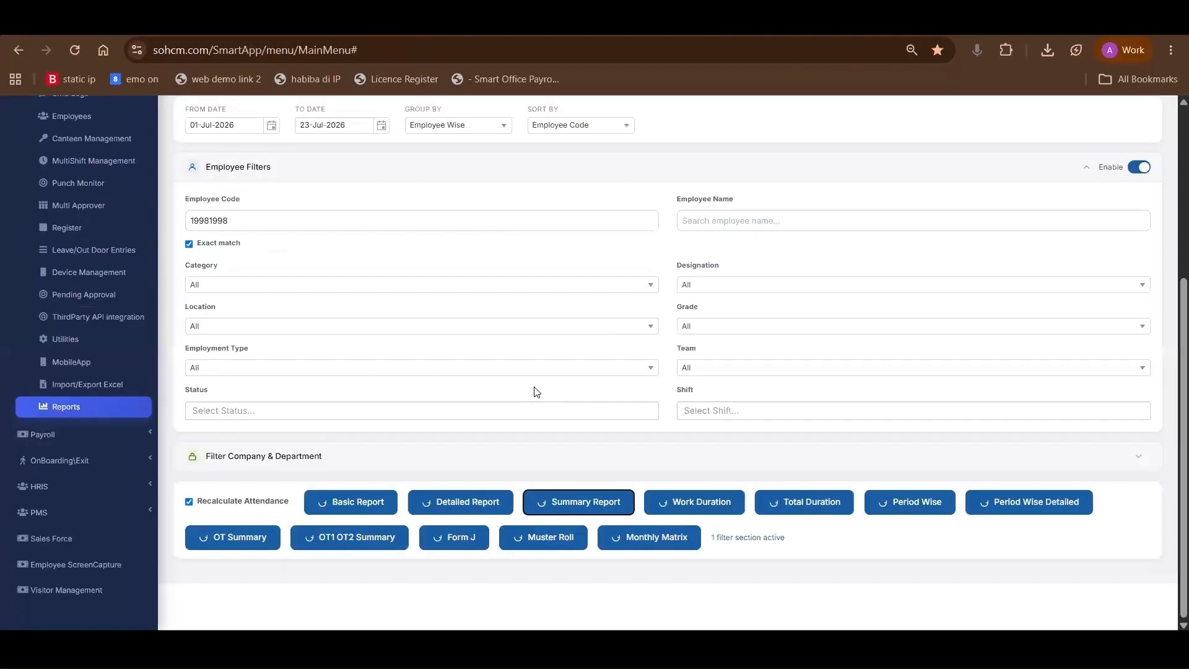
# Open the Yearly Attendance report and its filter options
pyautogui.scroll(5, 703, 485)
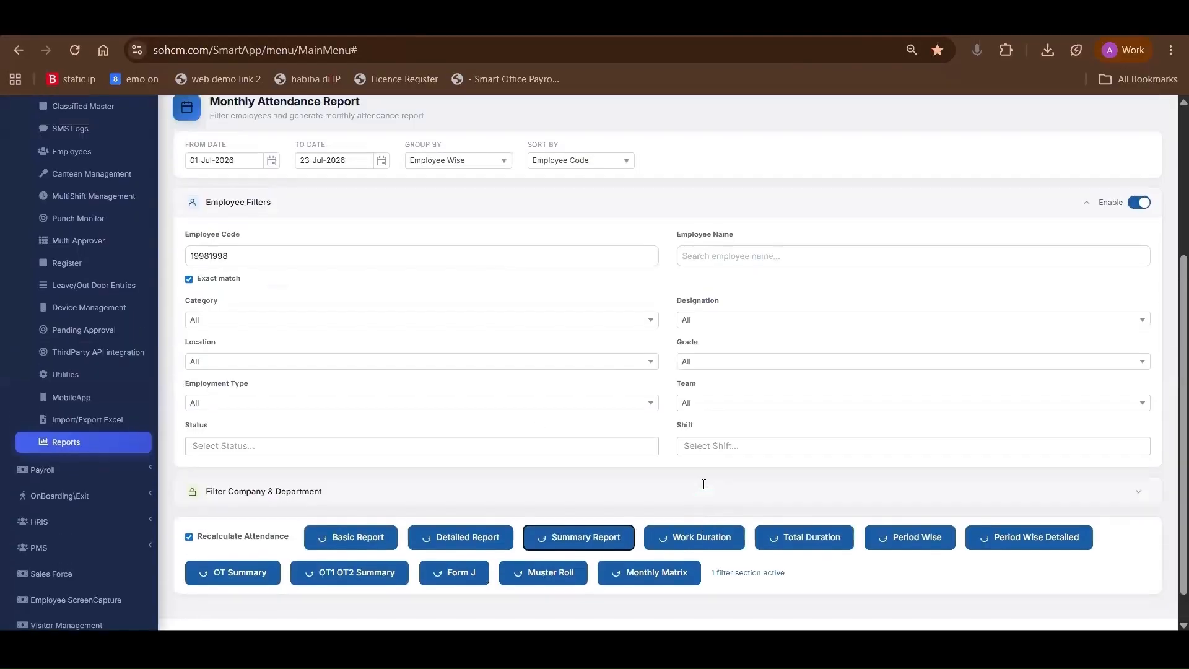
pyautogui.click(248, 259)
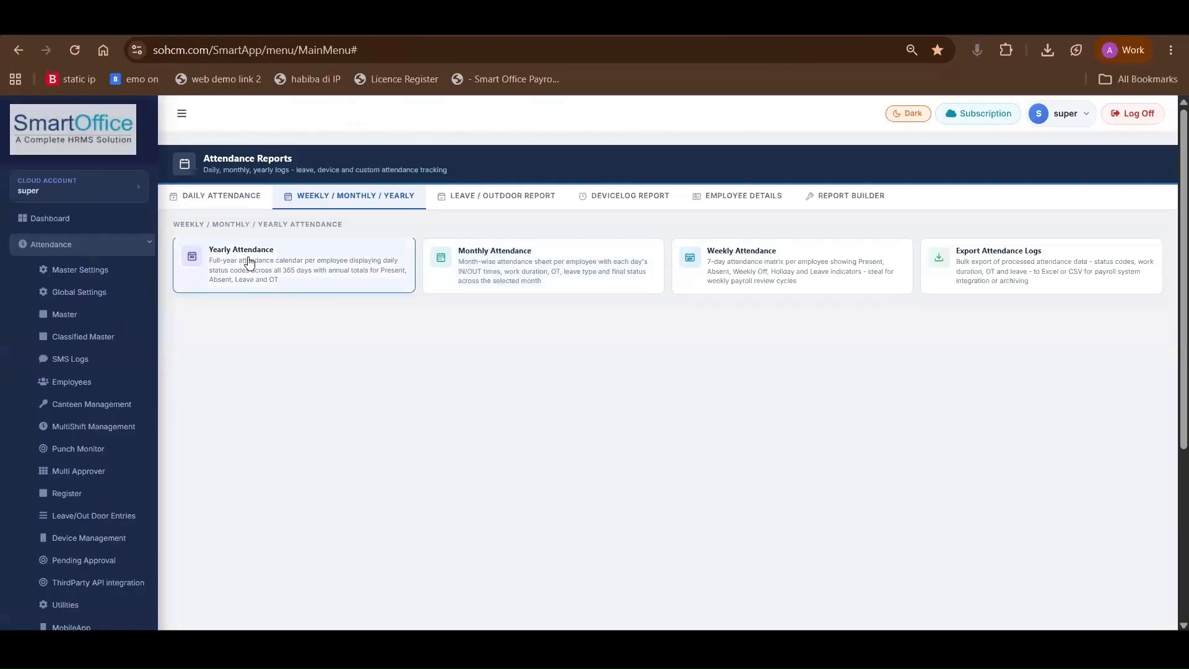
pyautogui.scroll(-3, 397, 379)
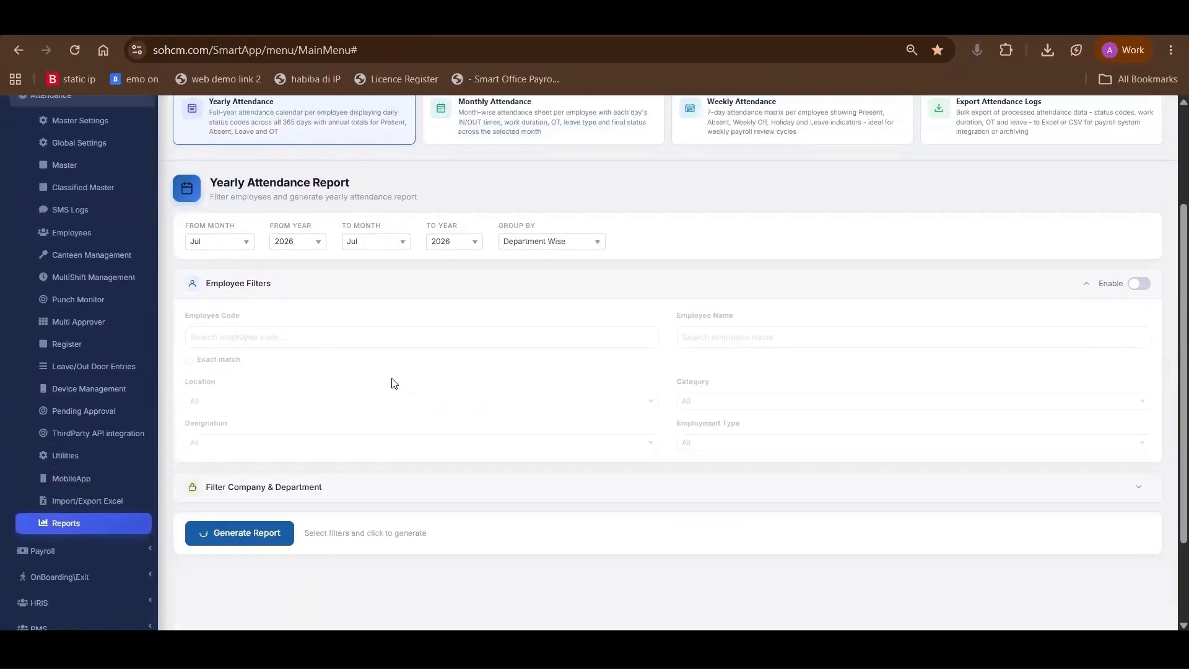